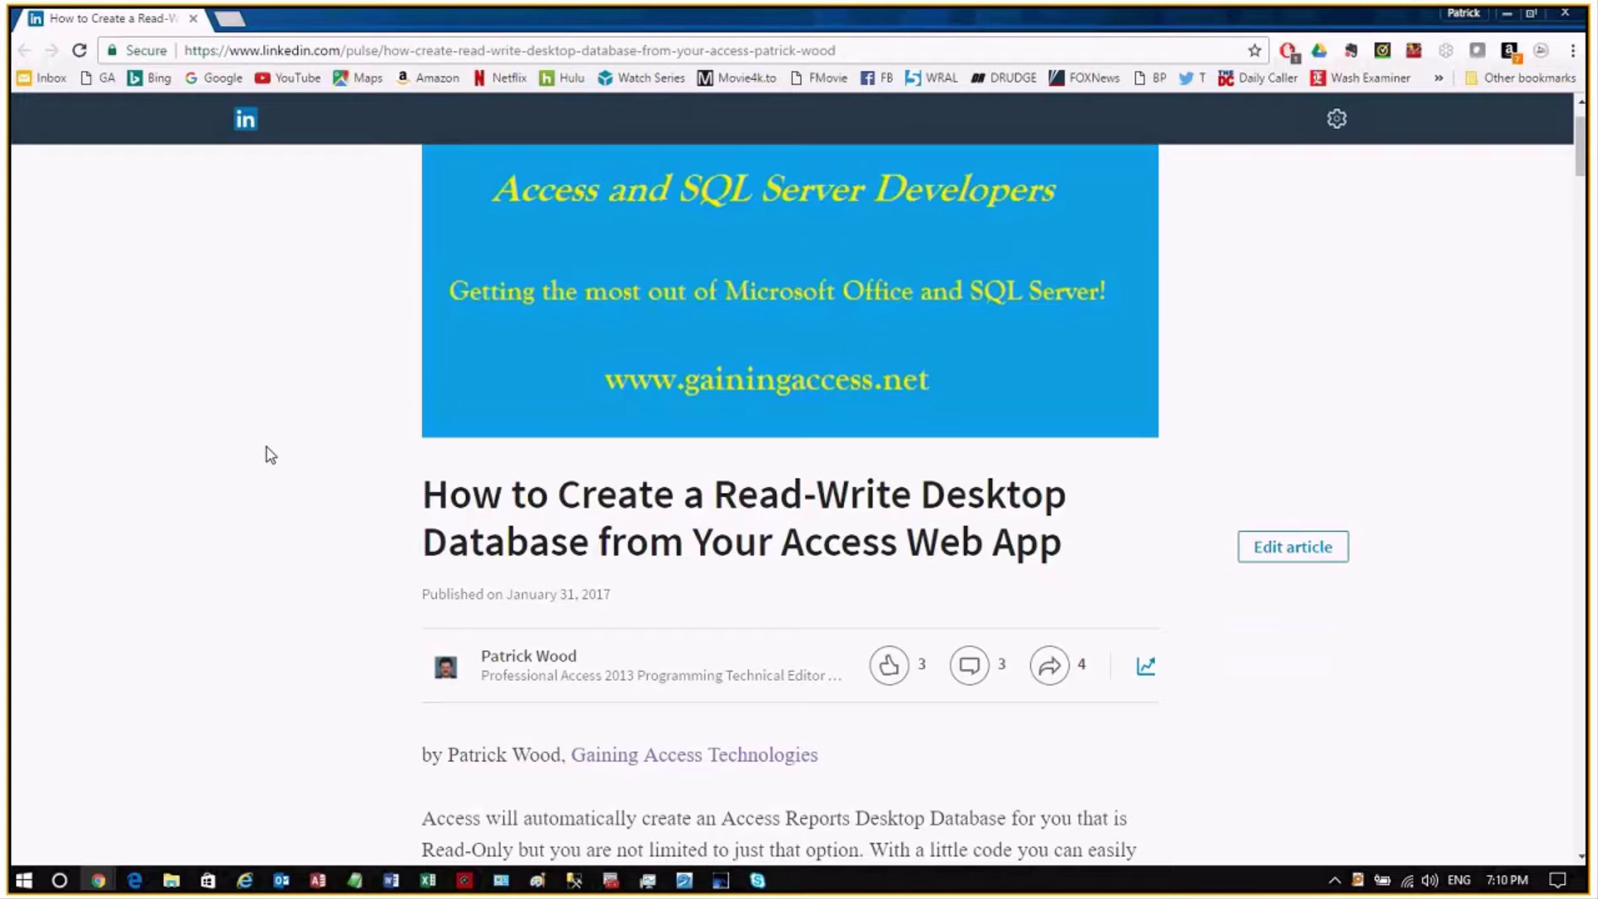
# Scroll the read-write desktop database article past its banner and Step 1 to the Step 2 heading
pyautogui.scroll(-1, 270, 454)
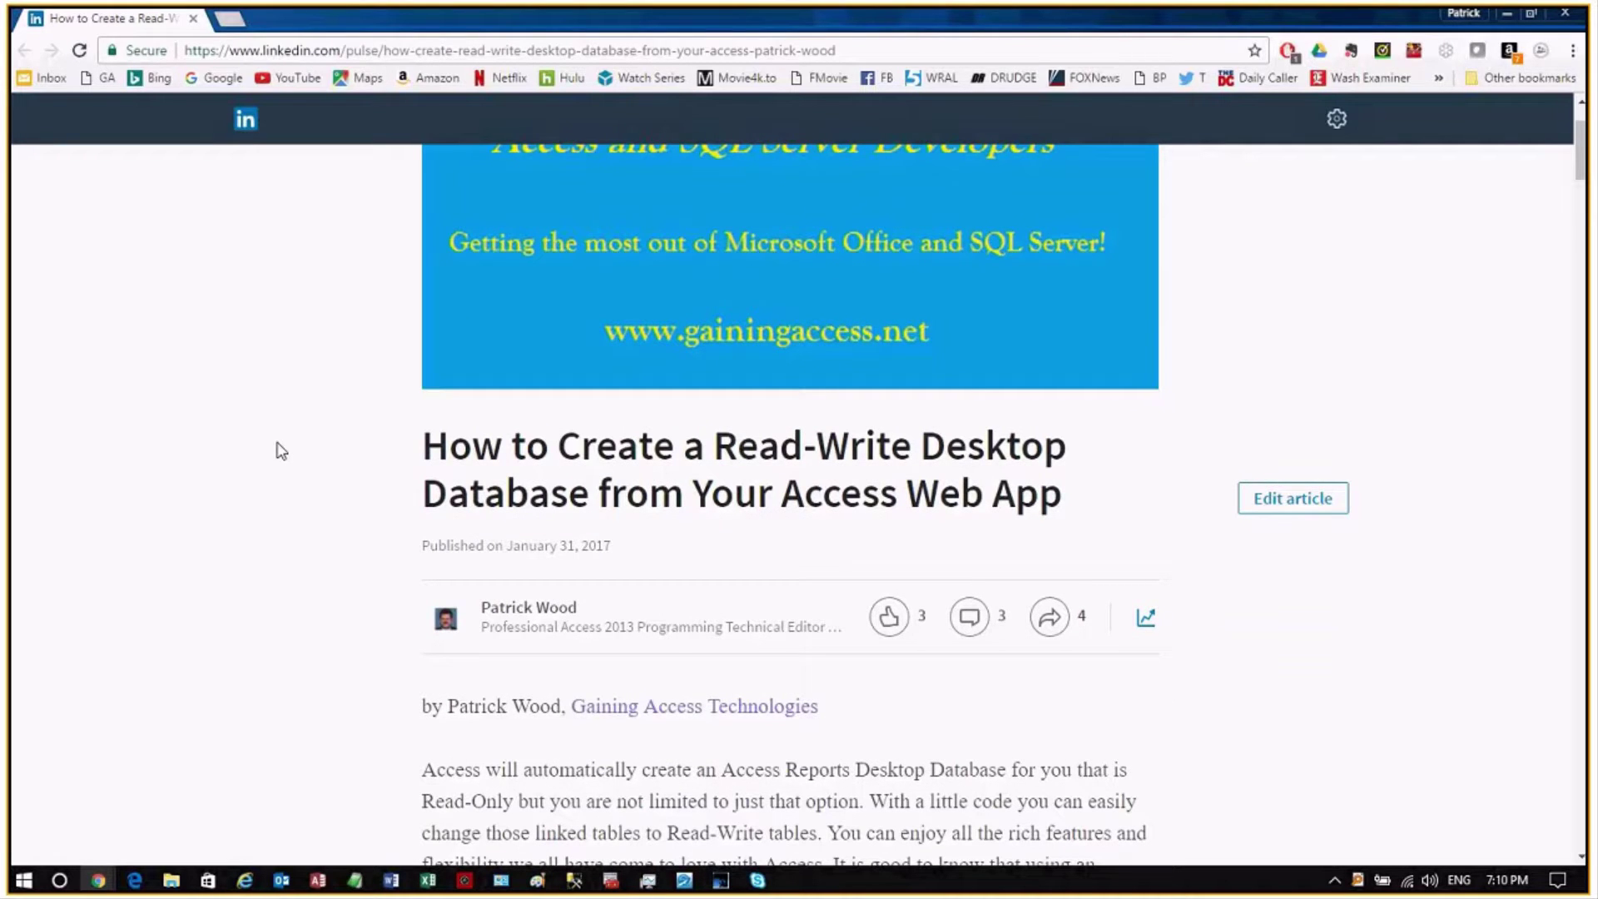
pyautogui.scroll(-3, 287, 445)
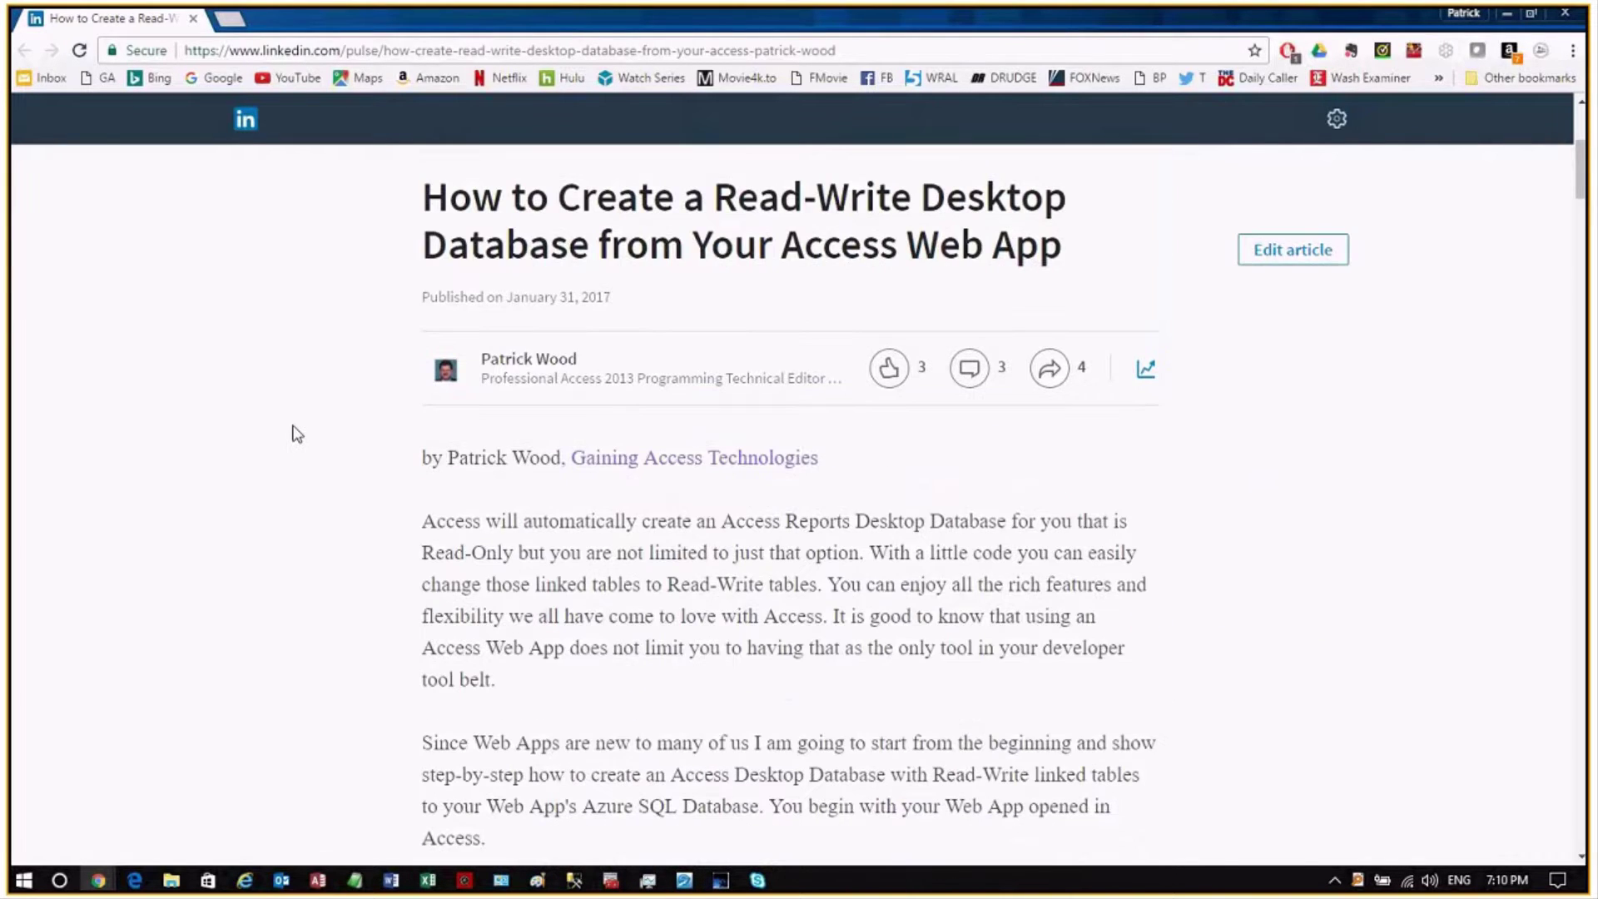
pyautogui.scroll(-1, 303, 421)
pyautogui.scroll(-5, 309, 425)
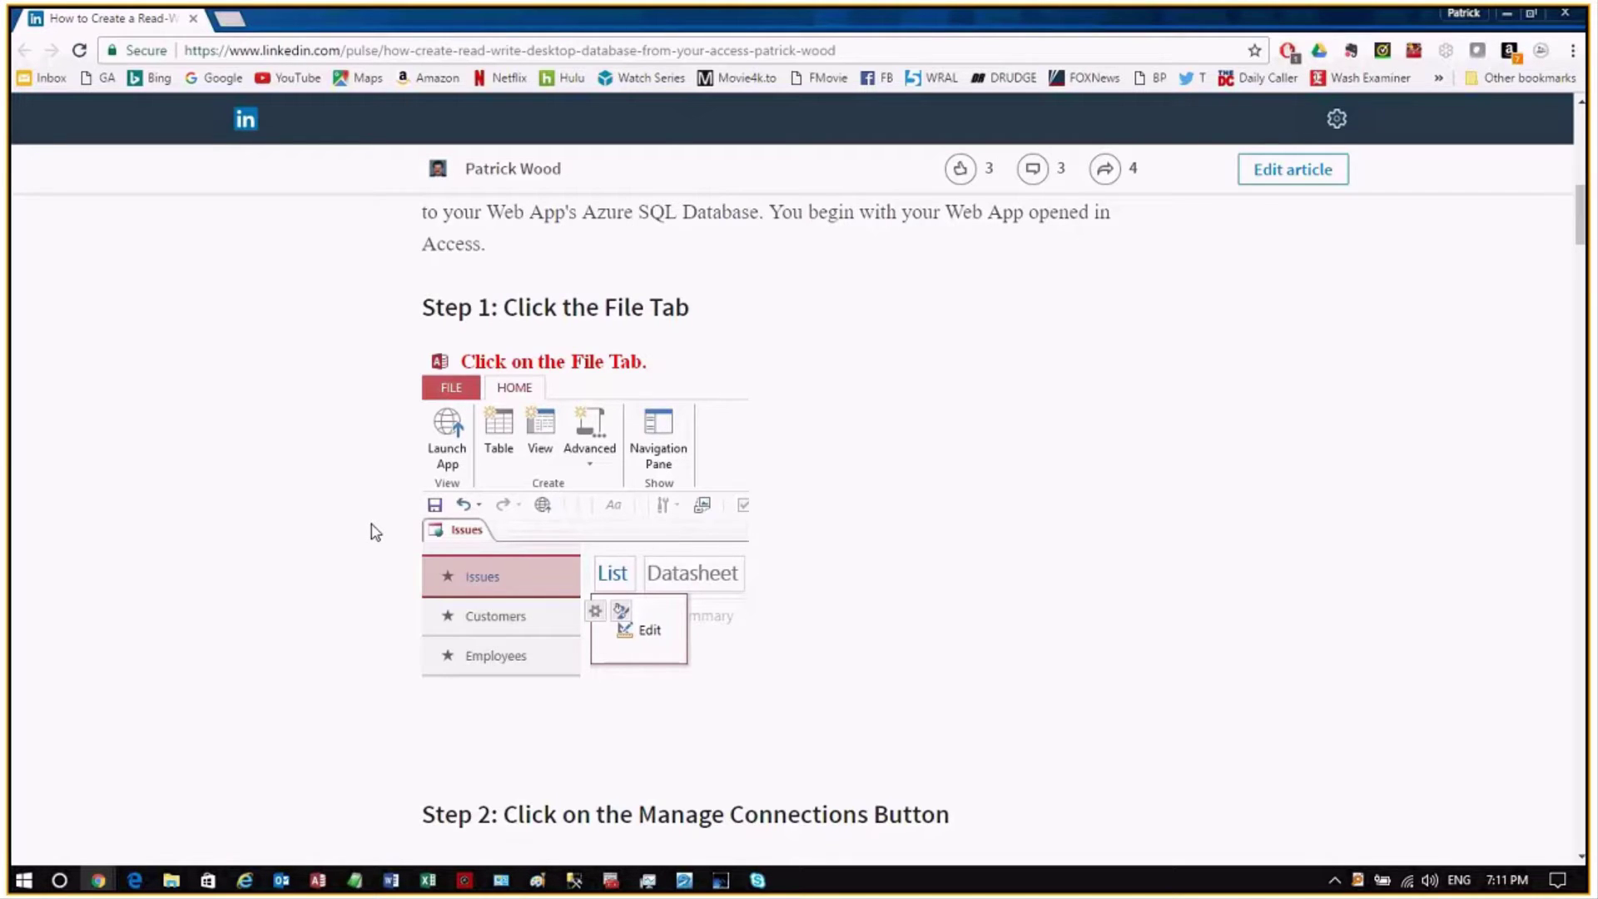
# Scroll through Step 2's Info page screenshot until the Manage Connections annotation and Step 3 heading show
pyautogui.scroll(-3, 372, 533)
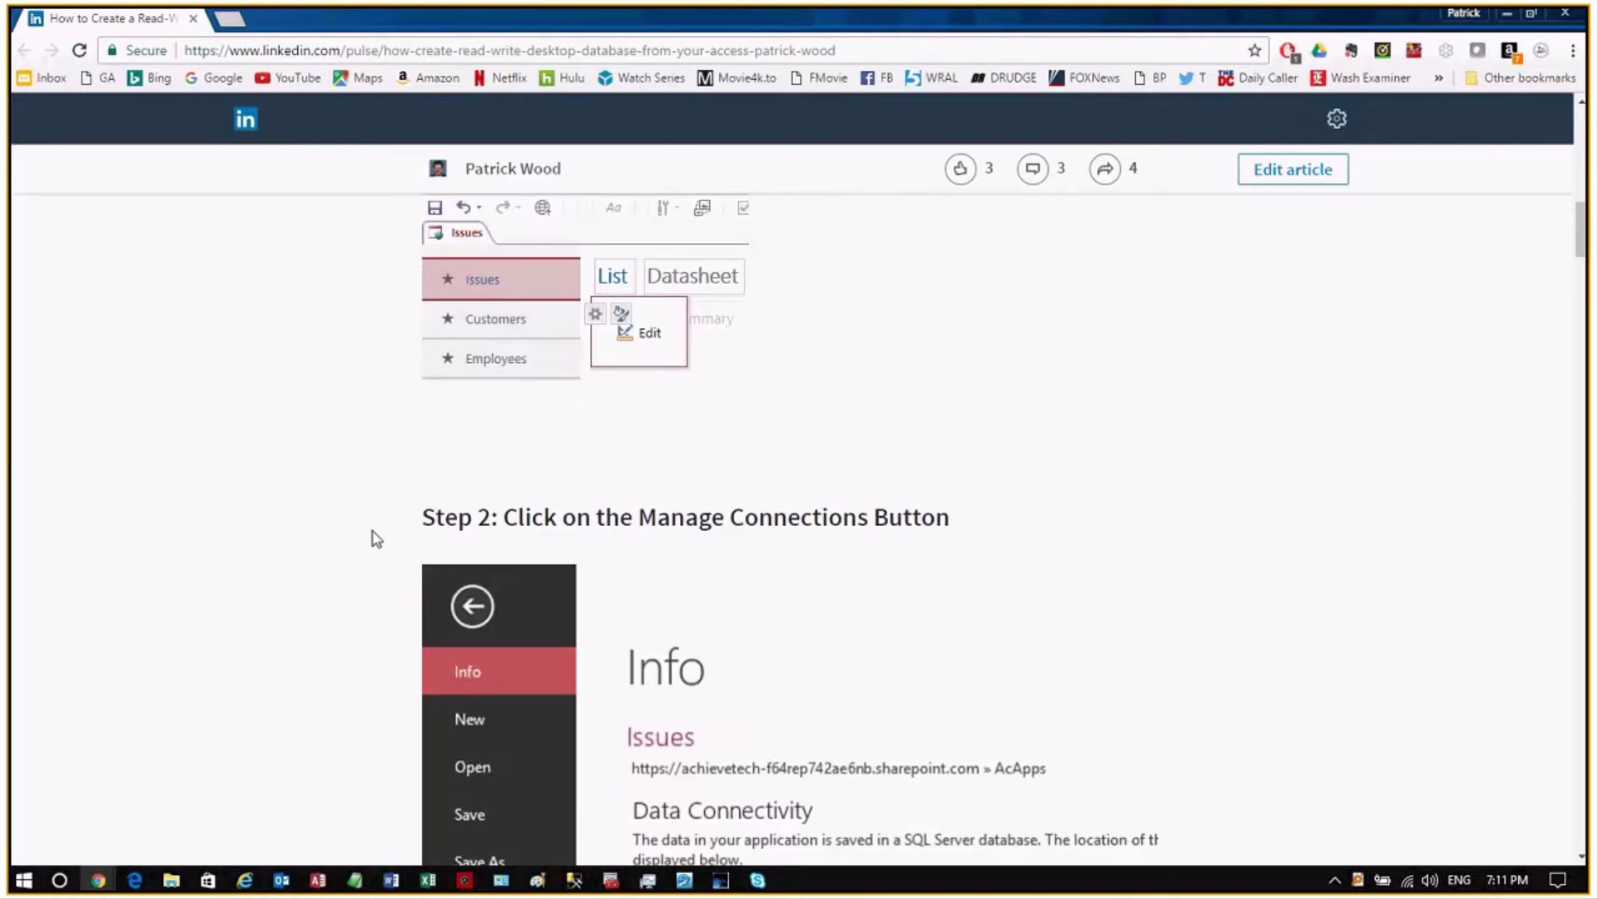
pyautogui.scroll(-2, 372, 539)
pyautogui.scroll(-2, 377, 540)
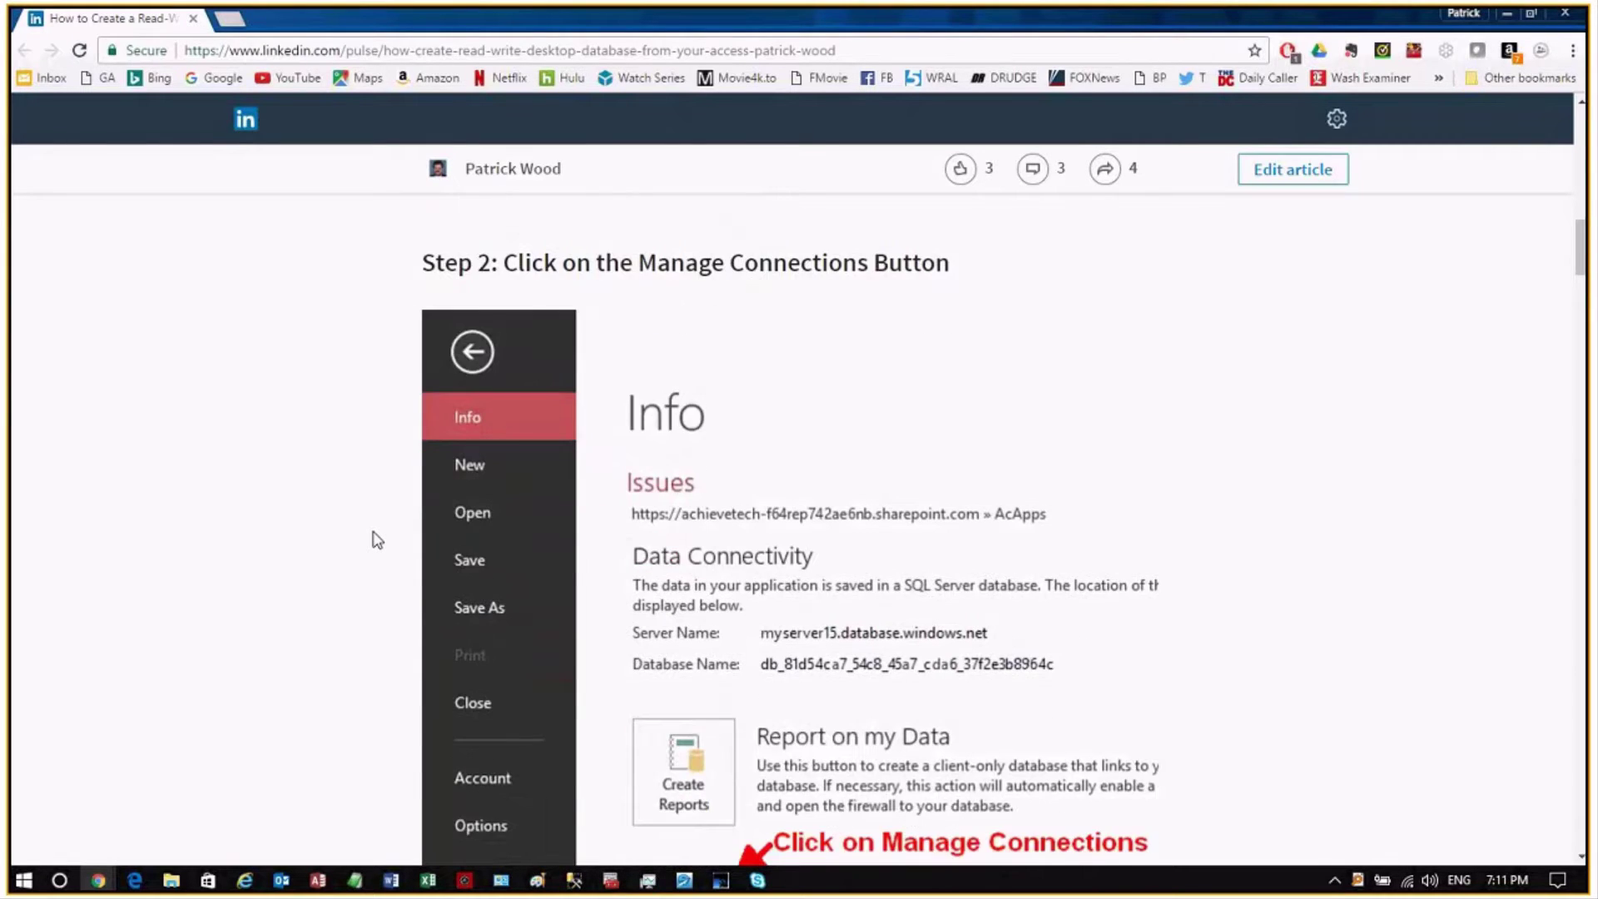
pyautogui.scroll(-2, 377, 541)
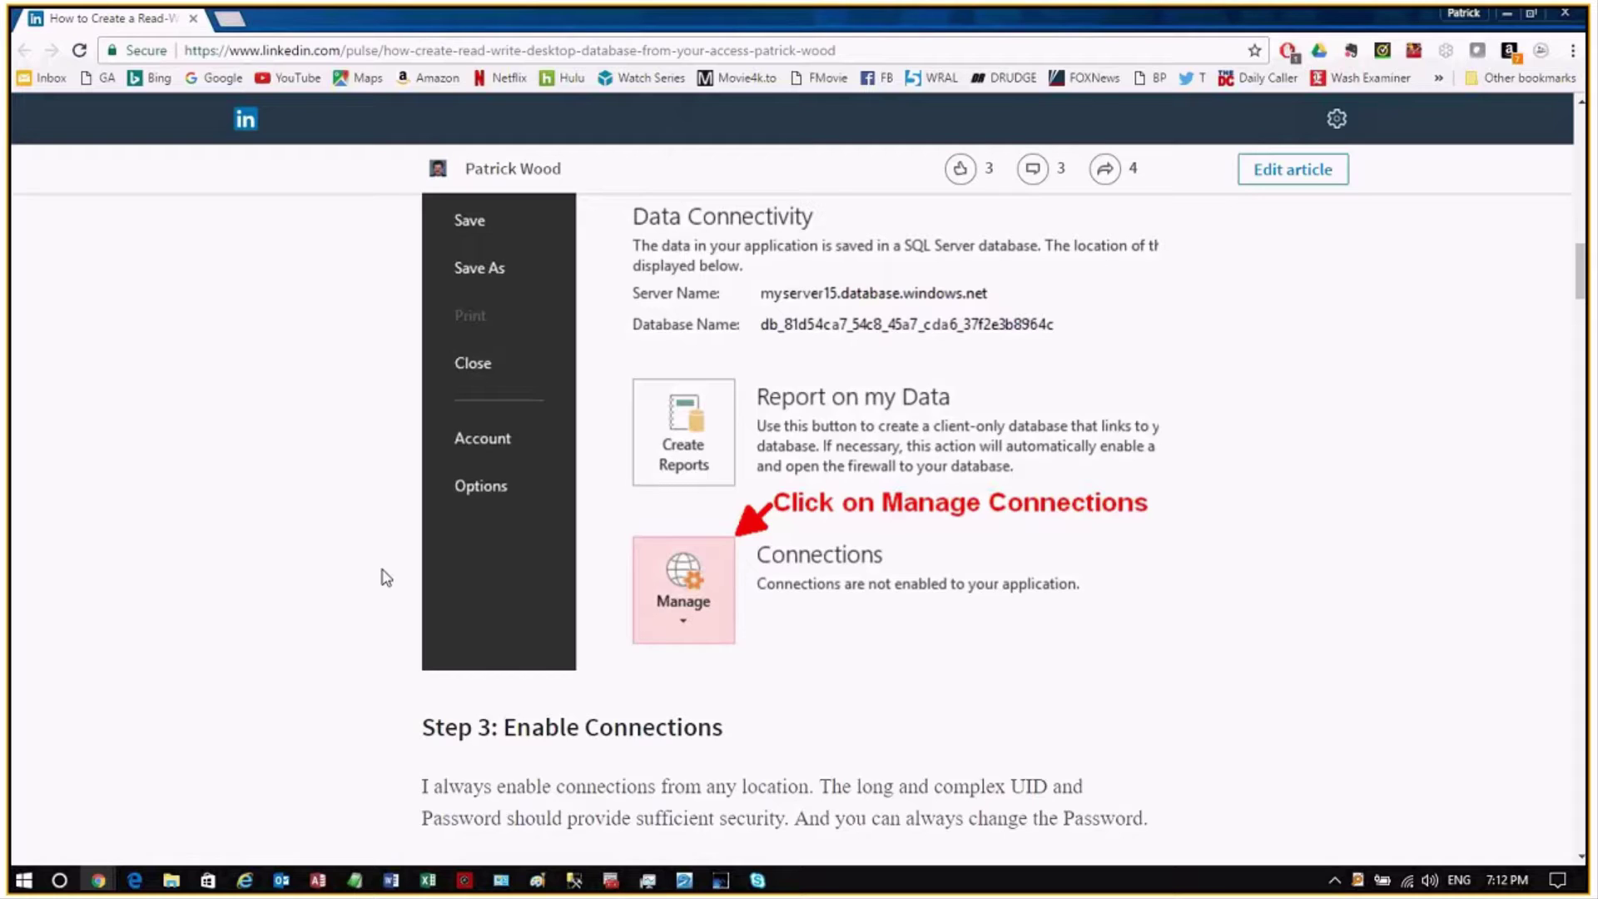
# Scroll down to Step 3: Enable Connections and its From Any Location screenshot
pyautogui.scroll(2, 379, 571)
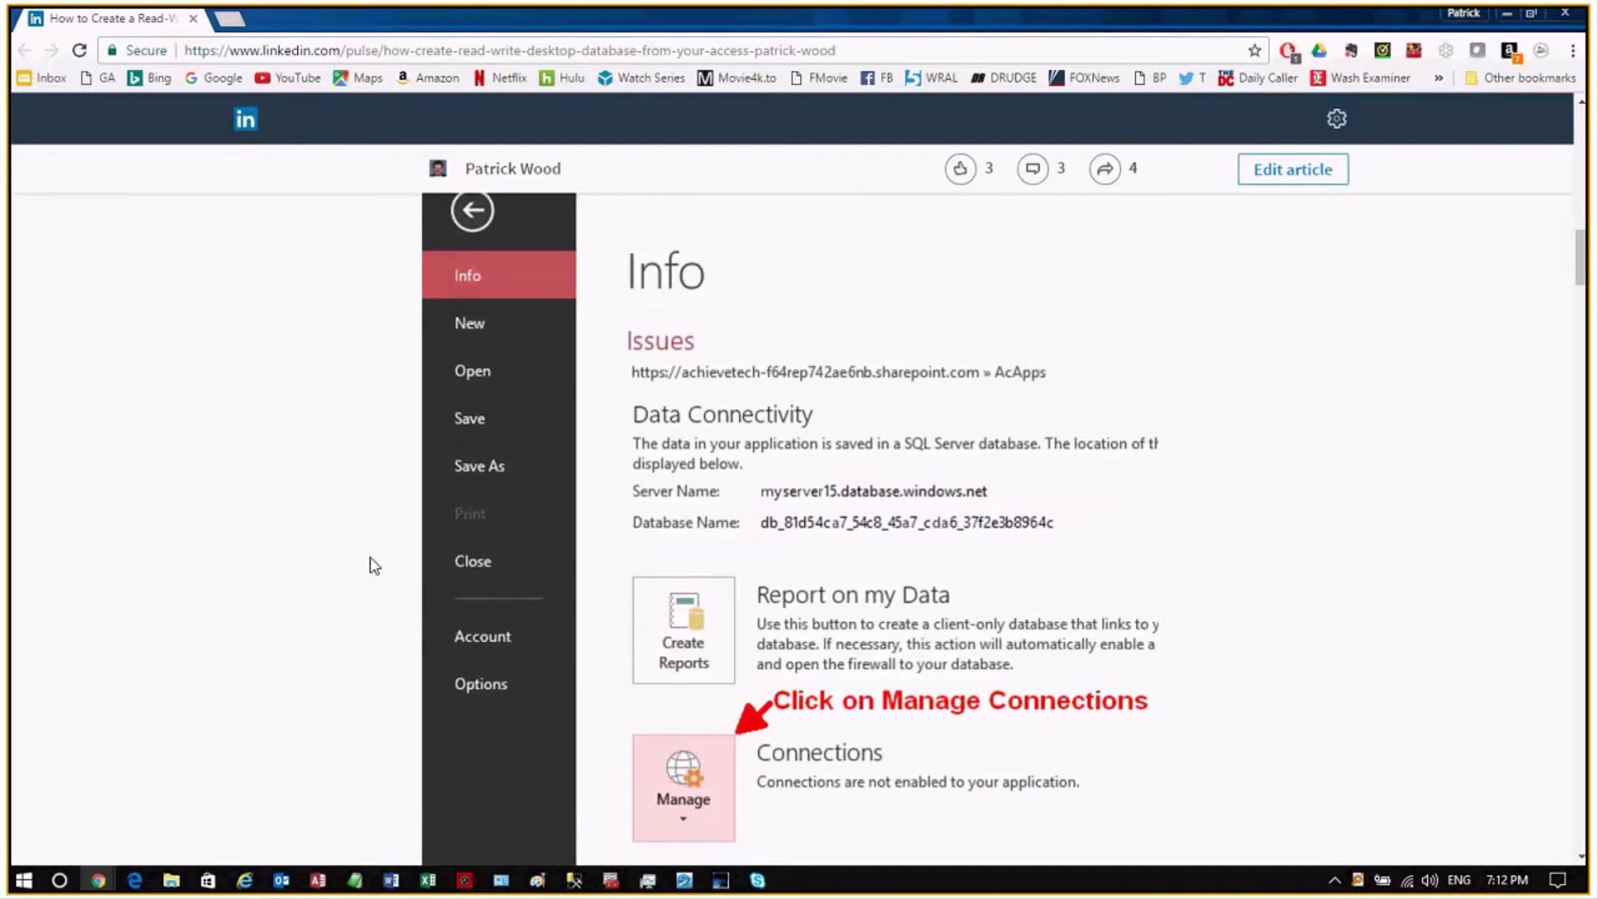
pyautogui.scroll(-1, 374, 566)
pyautogui.scroll(-3, 373, 566)
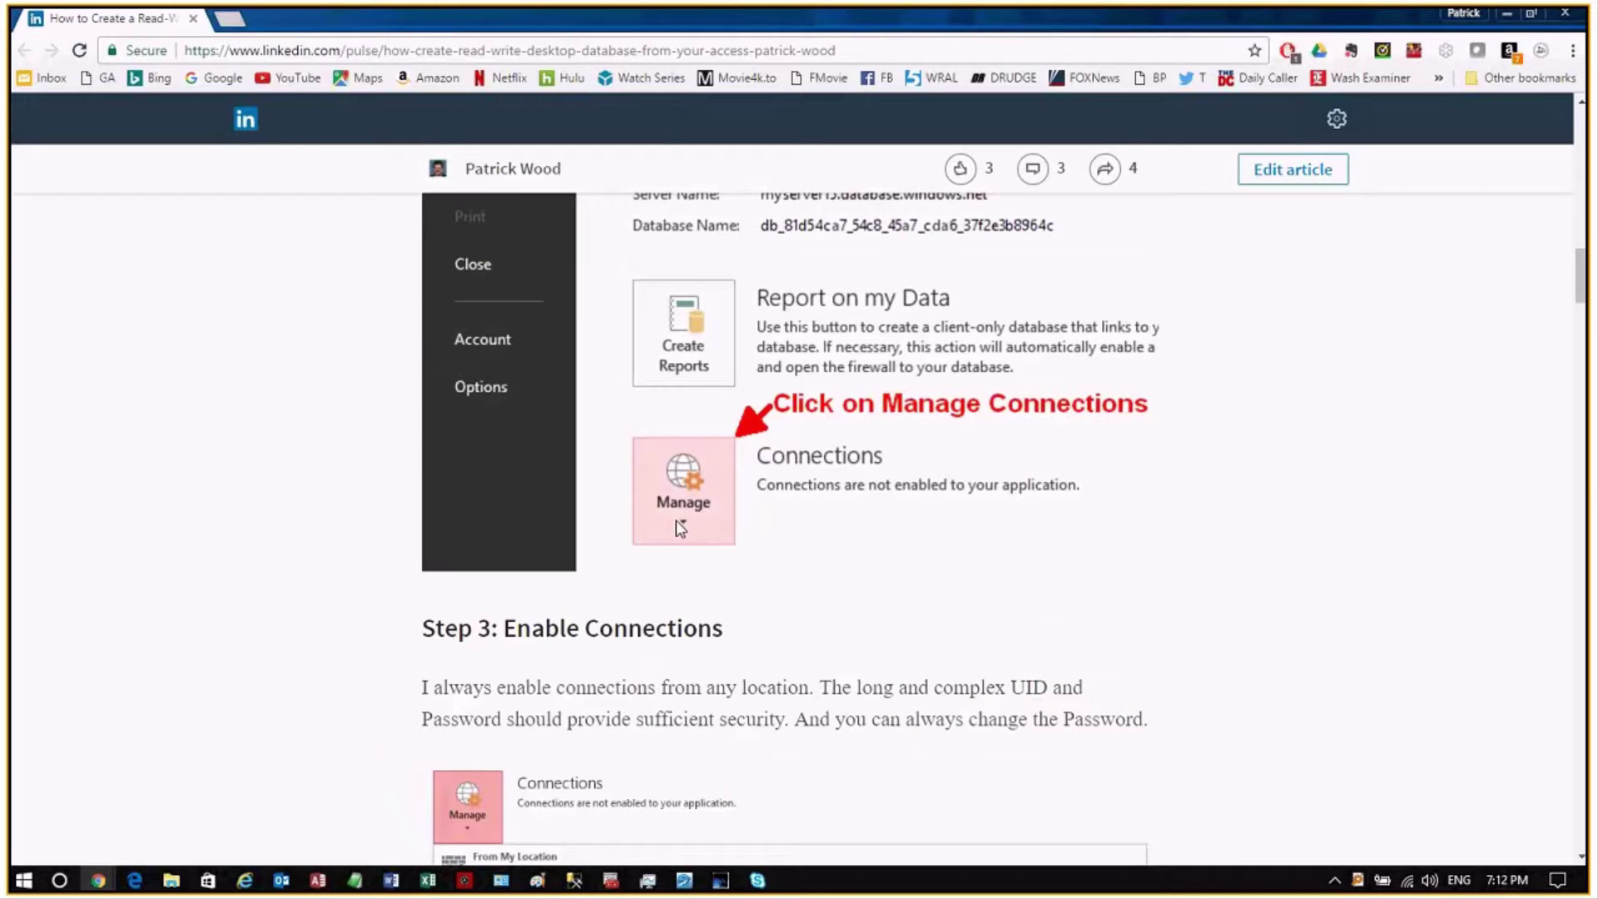
pyautogui.scroll(-1, 680, 550)
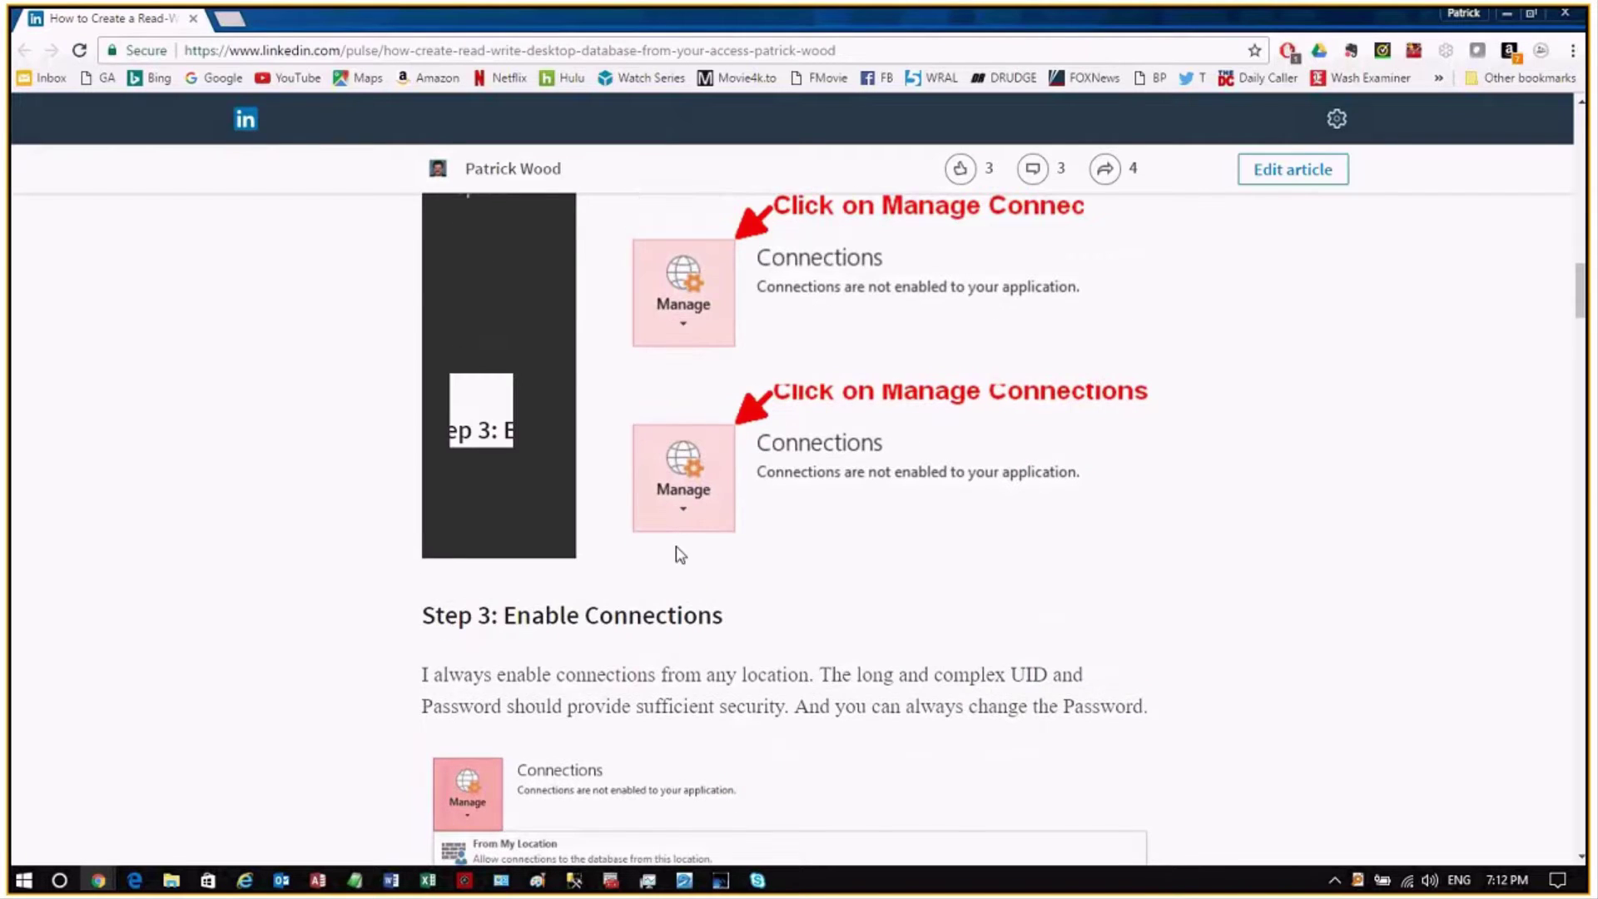
pyautogui.scroll(-2, 680, 556)
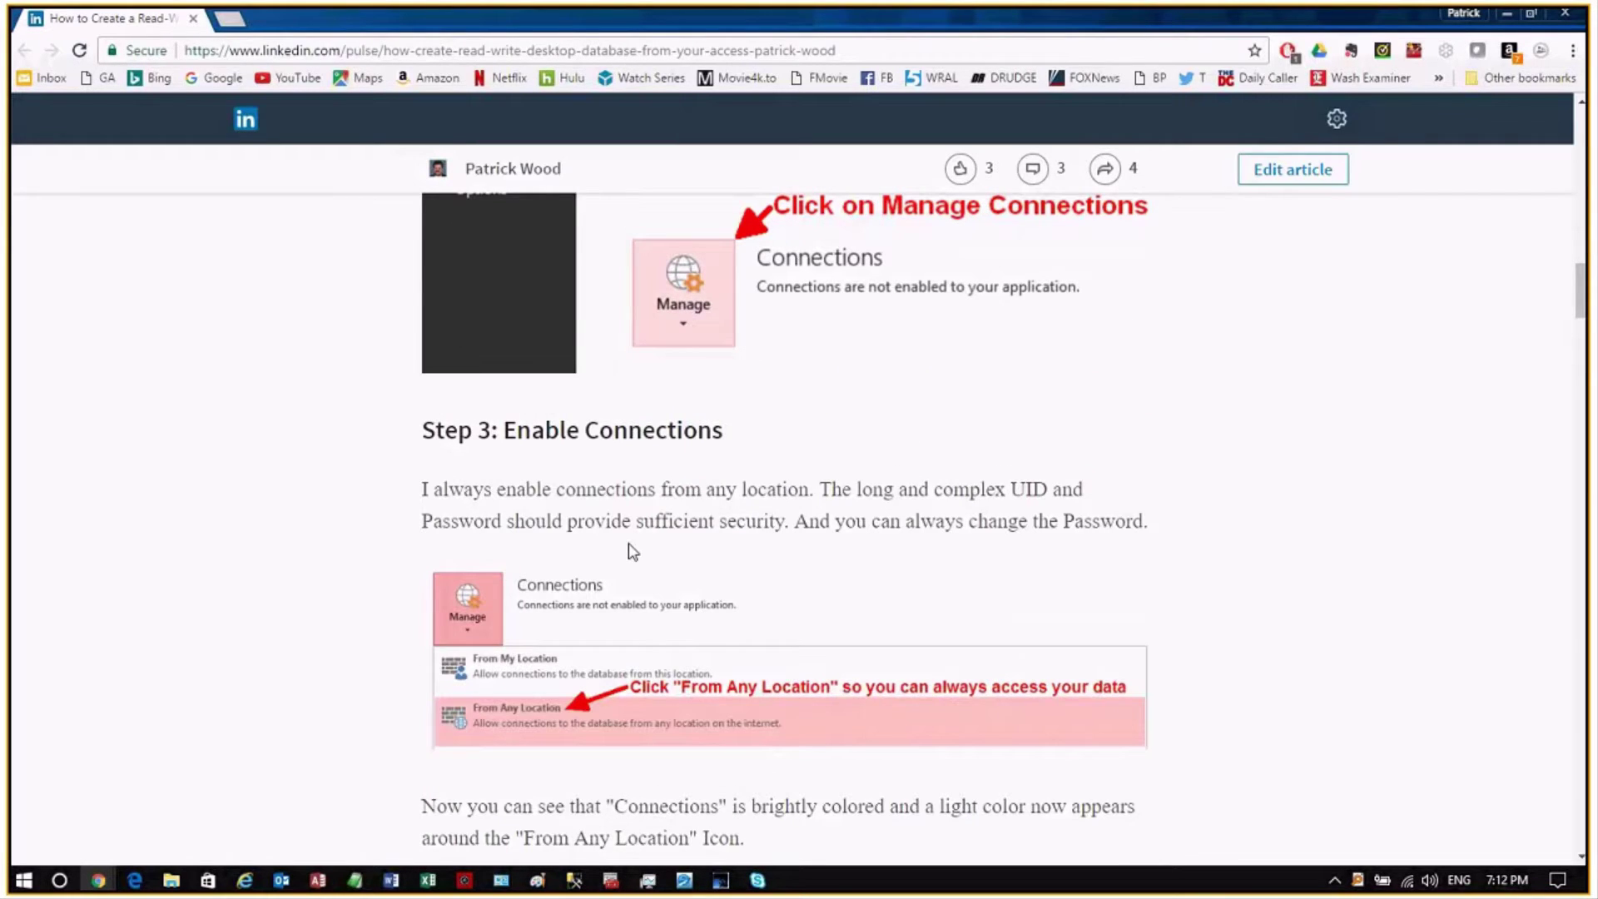
pyautogui.scroll(-2, 410, 546)
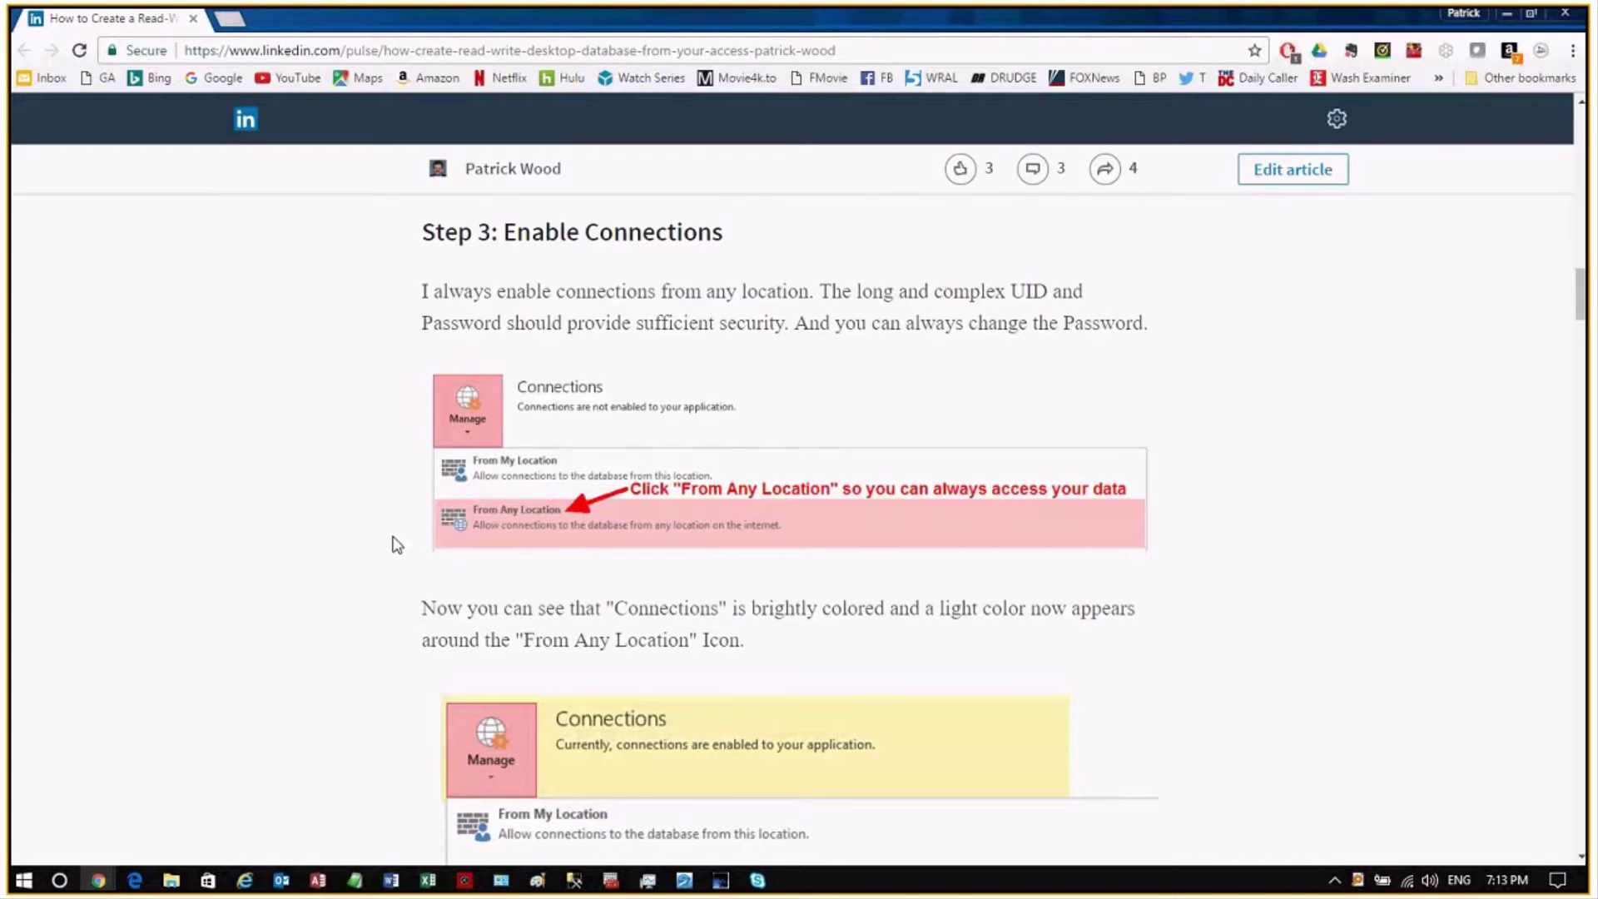
# Scroll slightly so the yellow Connections image with both location options is fully visible
pyautogui.scroll(-1, 397, 545)
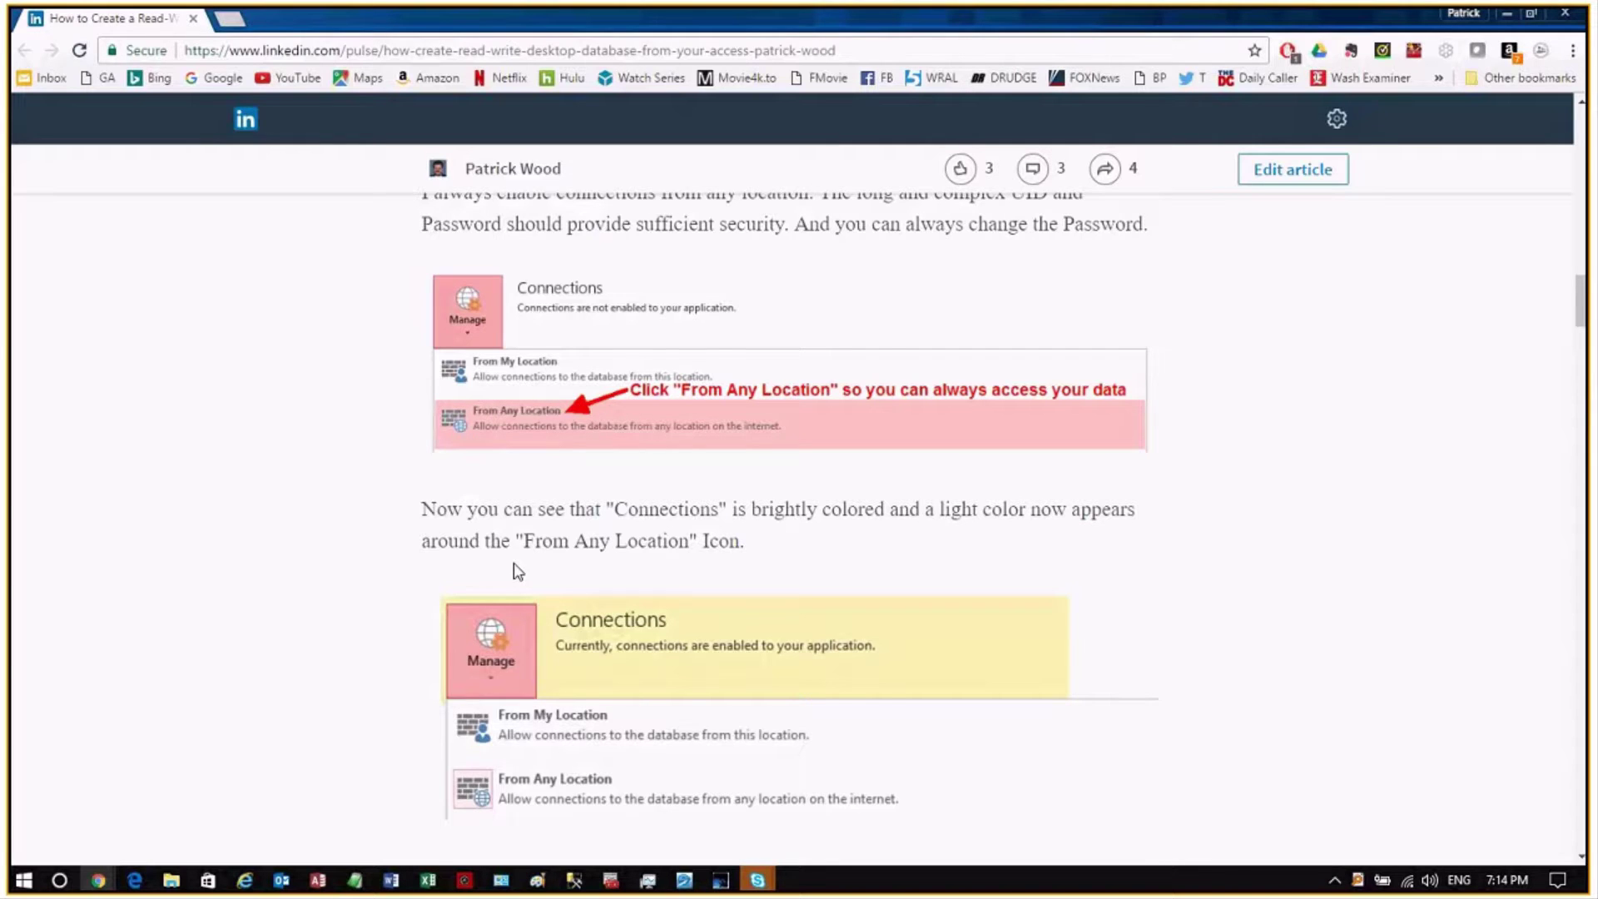
# Scroll through Step 4's Enable Read-Write Connection screenshots down to the Step 5 heading
pyautogui.scroll(-2, 518, 571)
pyautogui.scroll(-1, 562, 549)
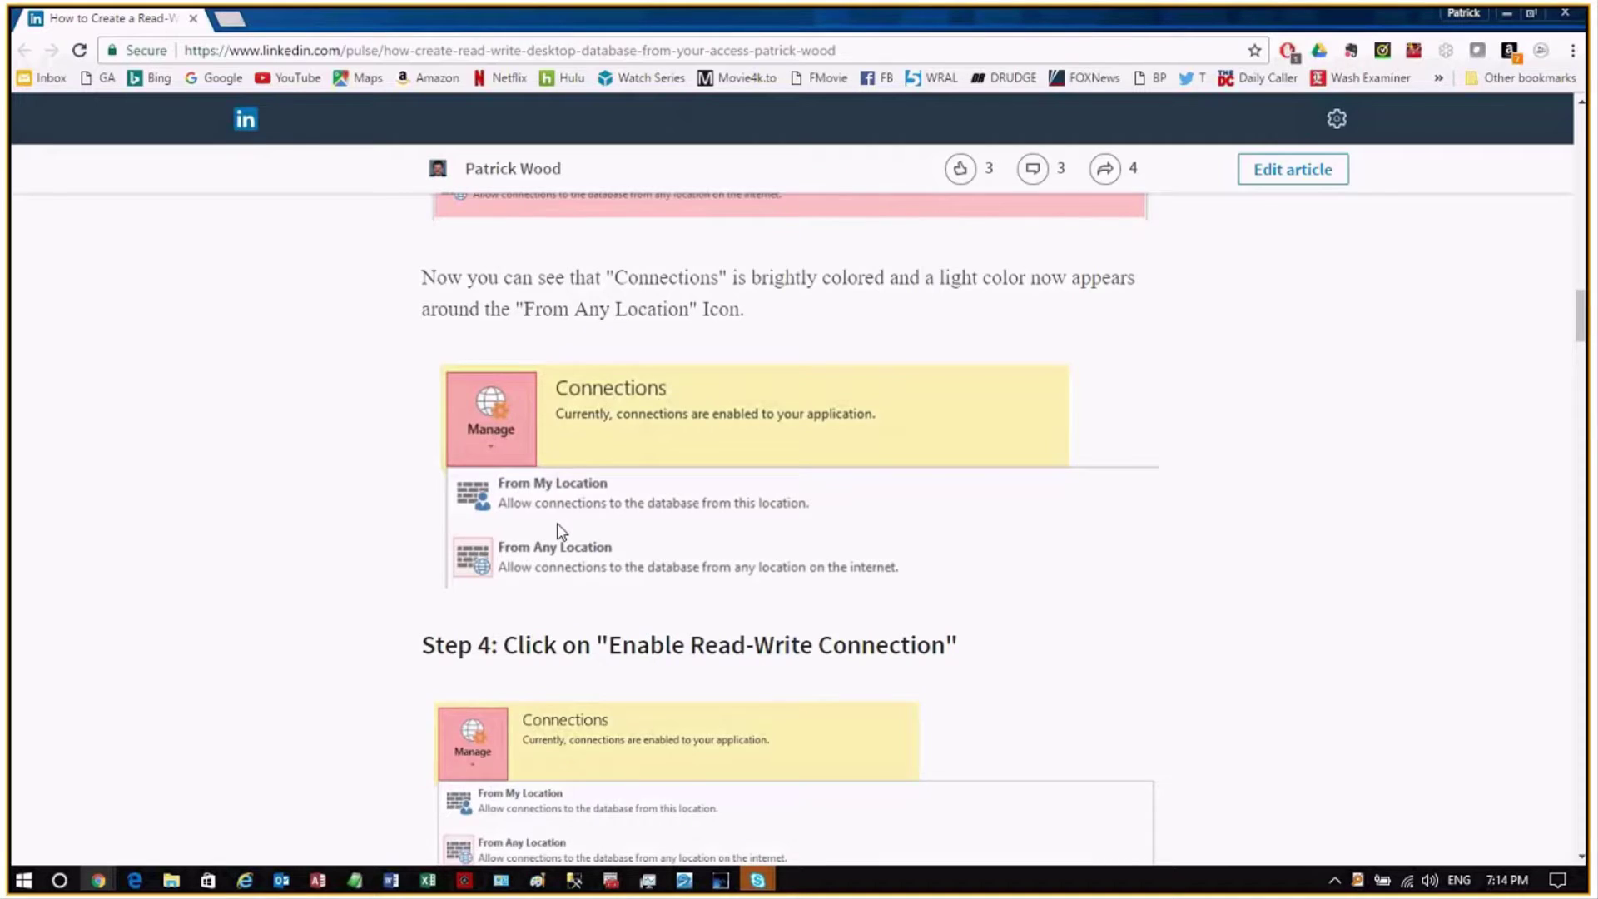
pyautogui.scroll(-2, 559, 531)
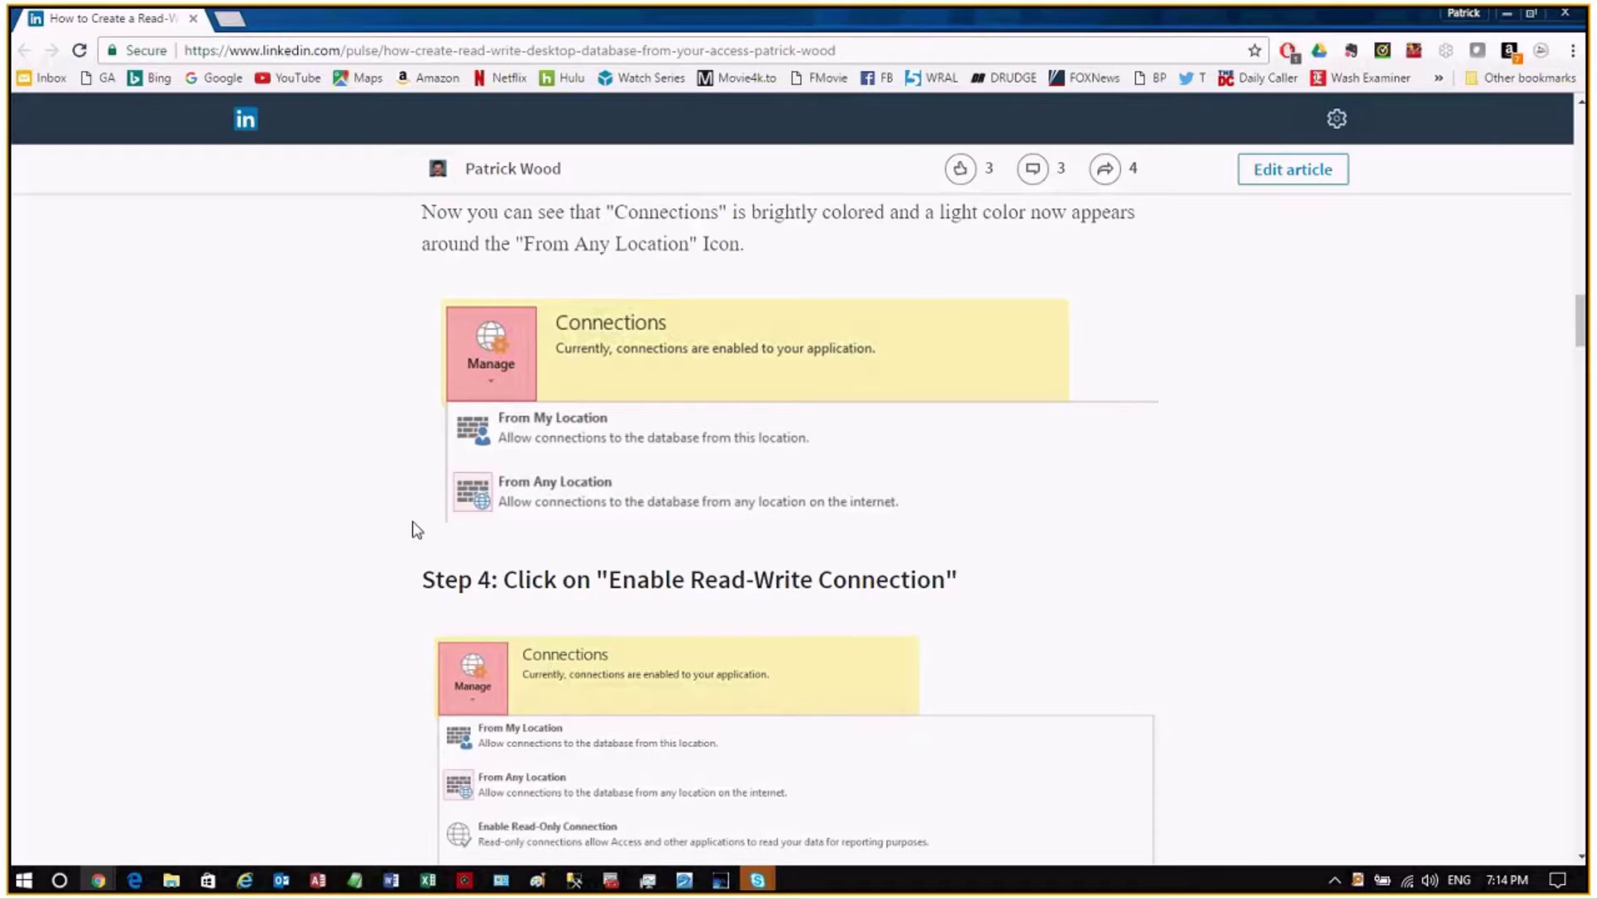
pyautogui.scroll(-2, 416, 530)
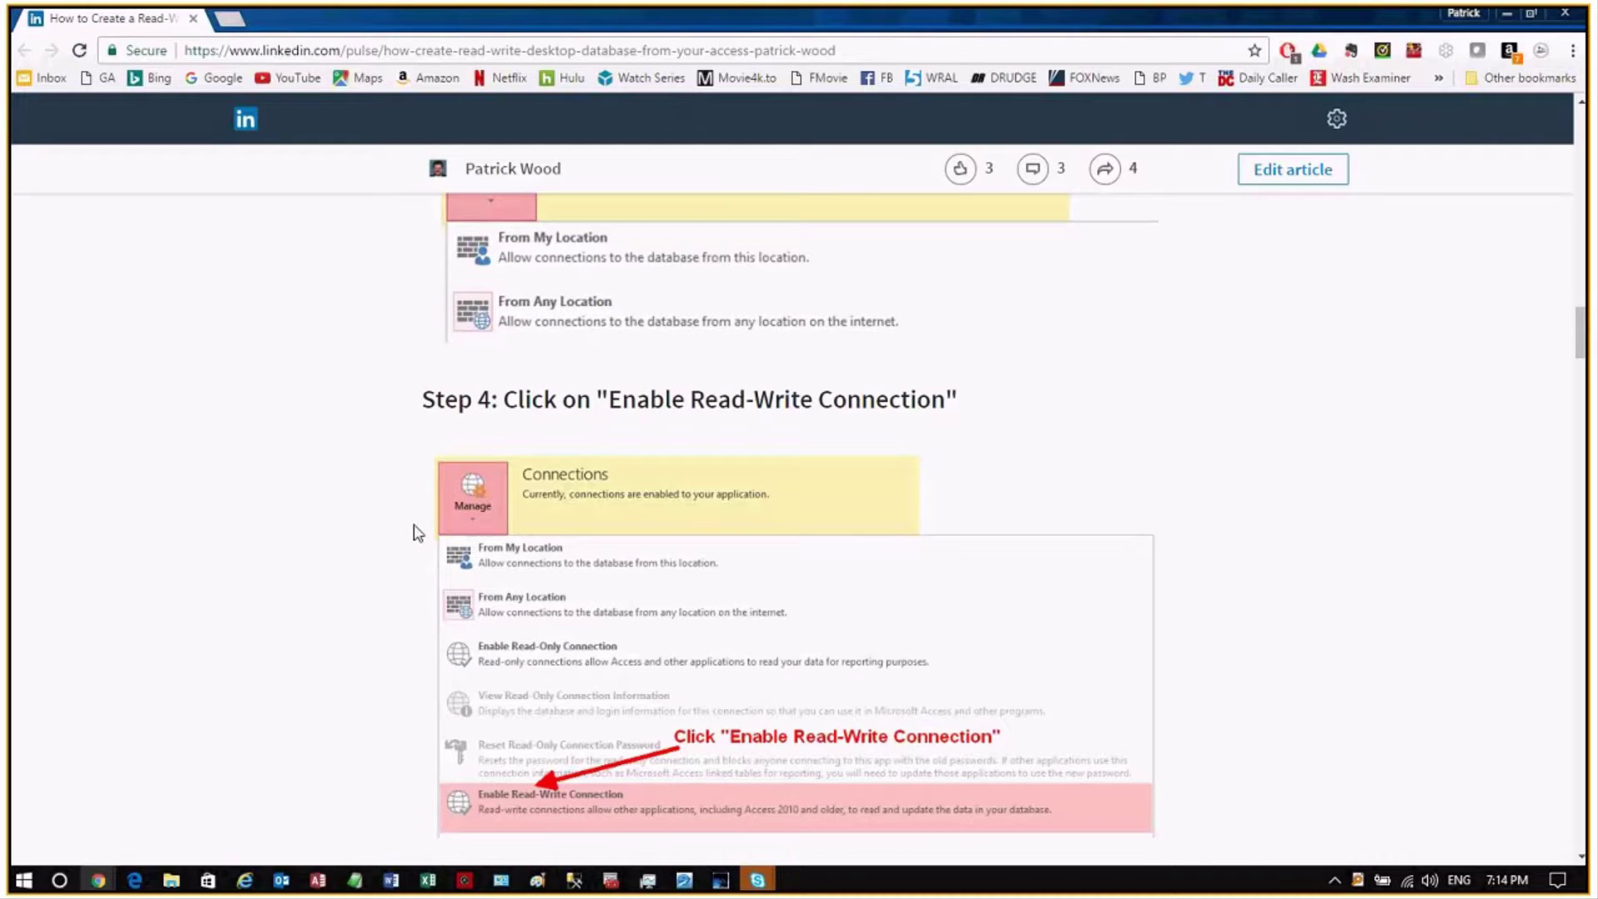
pyautogui.scroll(-1, 417, 533)
pyautogui.scroll(-2, 417, 534)
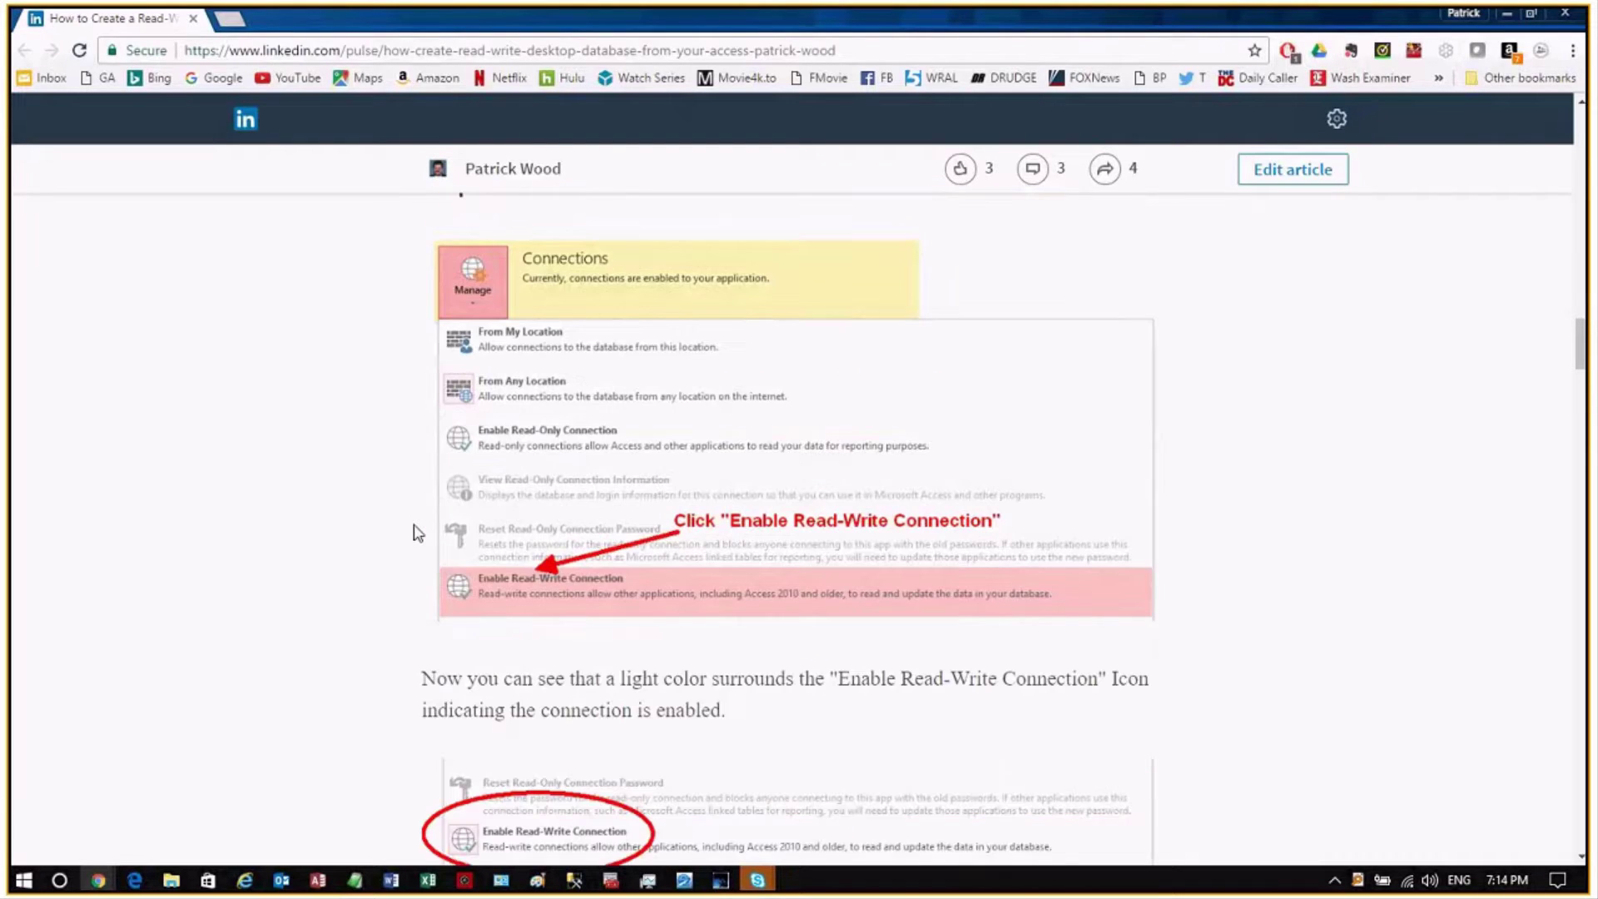
pyautogui.scroll(-1, 418, 534)
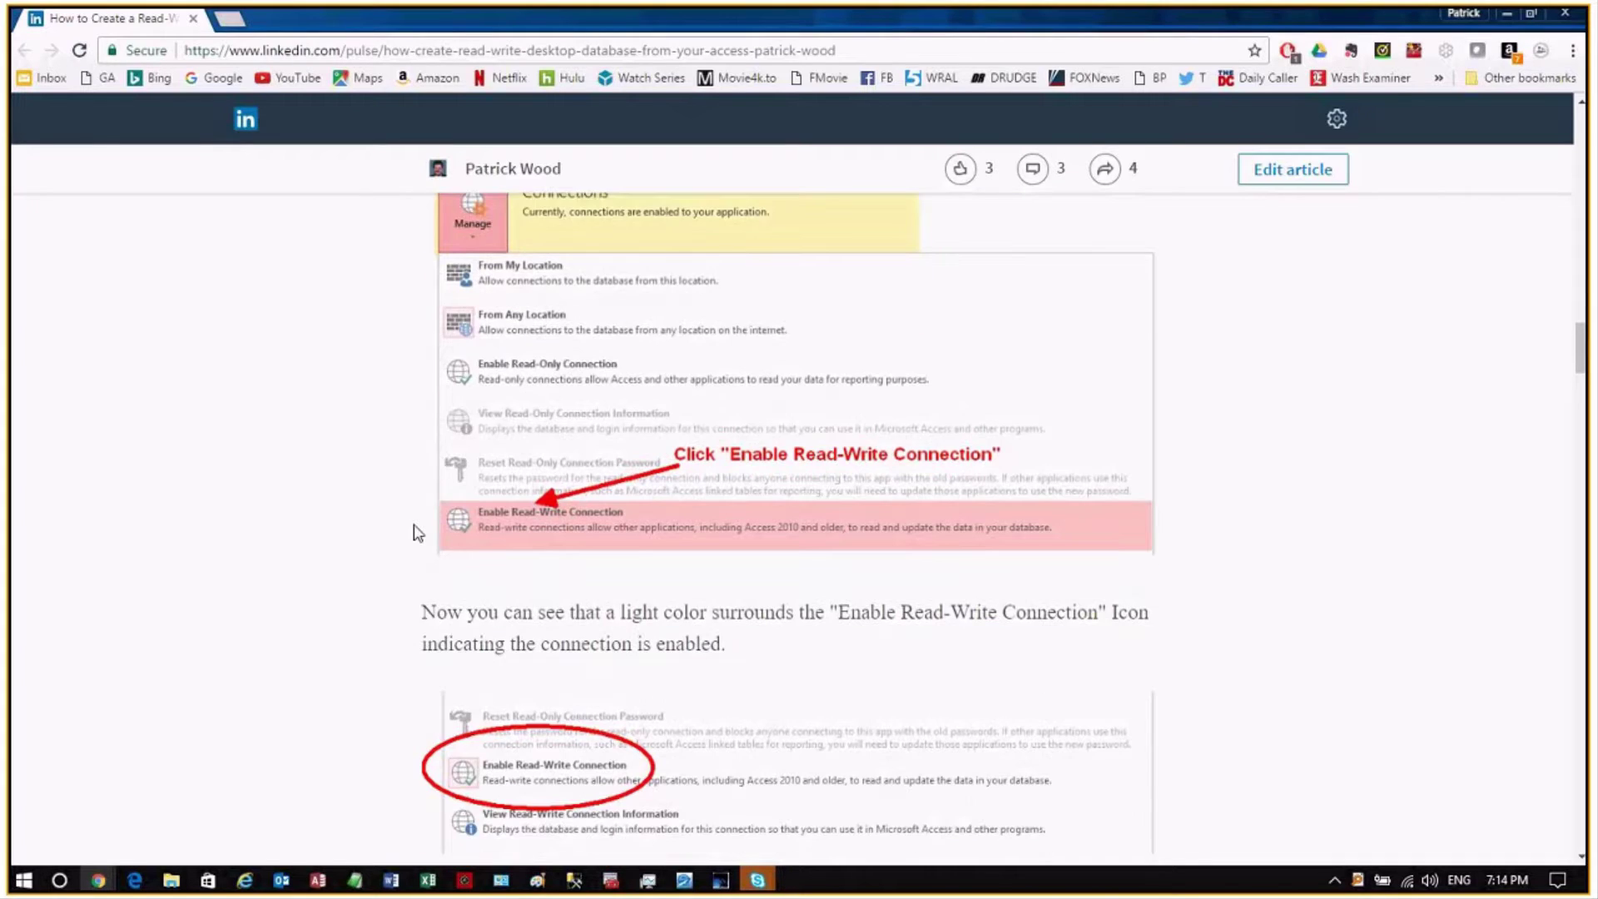
pyautogui.scroll(-1, 418, 534)
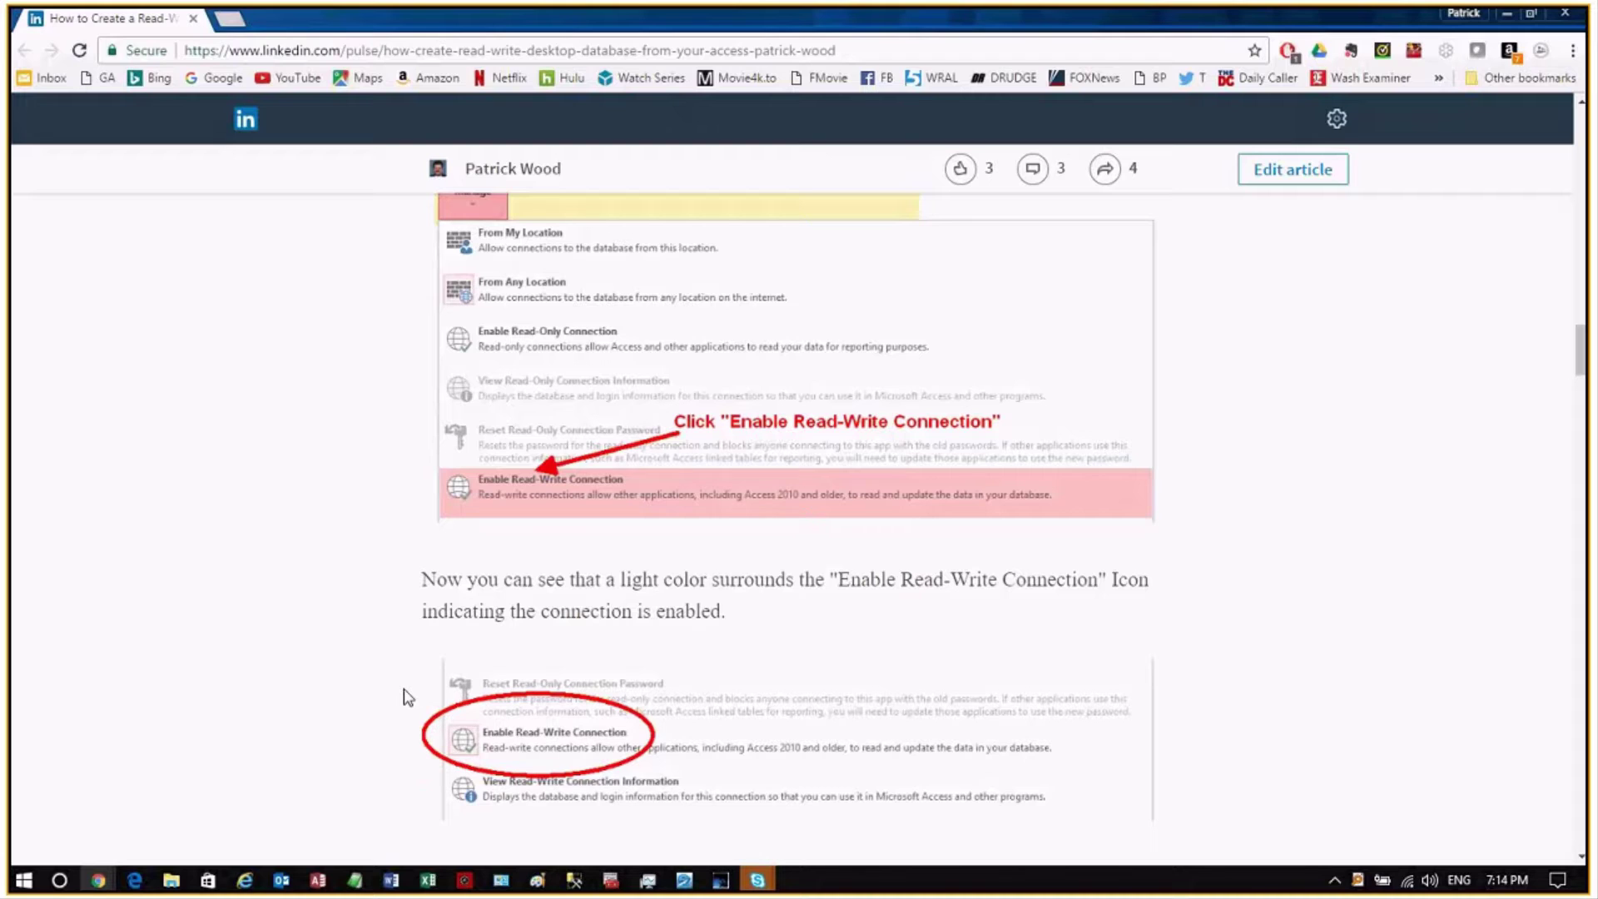
pyautogui.scroll(-2, 441, 633)
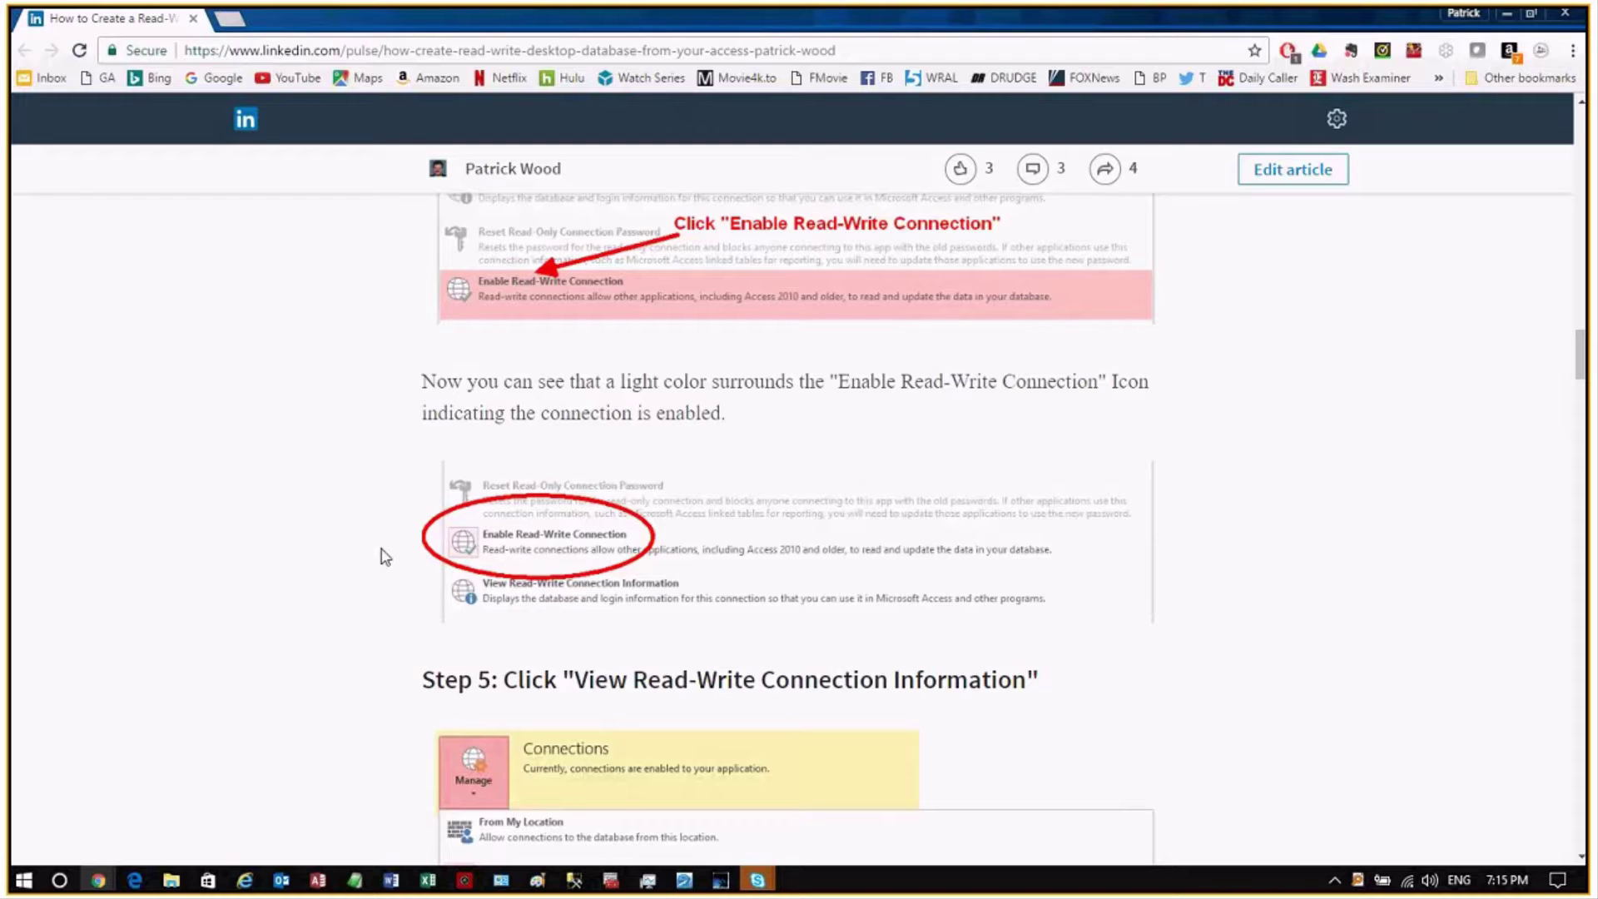
# Scroll past Step 5 to Step 6's SQL Server Connection Information screenshot and the Step 7 heading
pyautogui.scroll(-1, 385, 557)
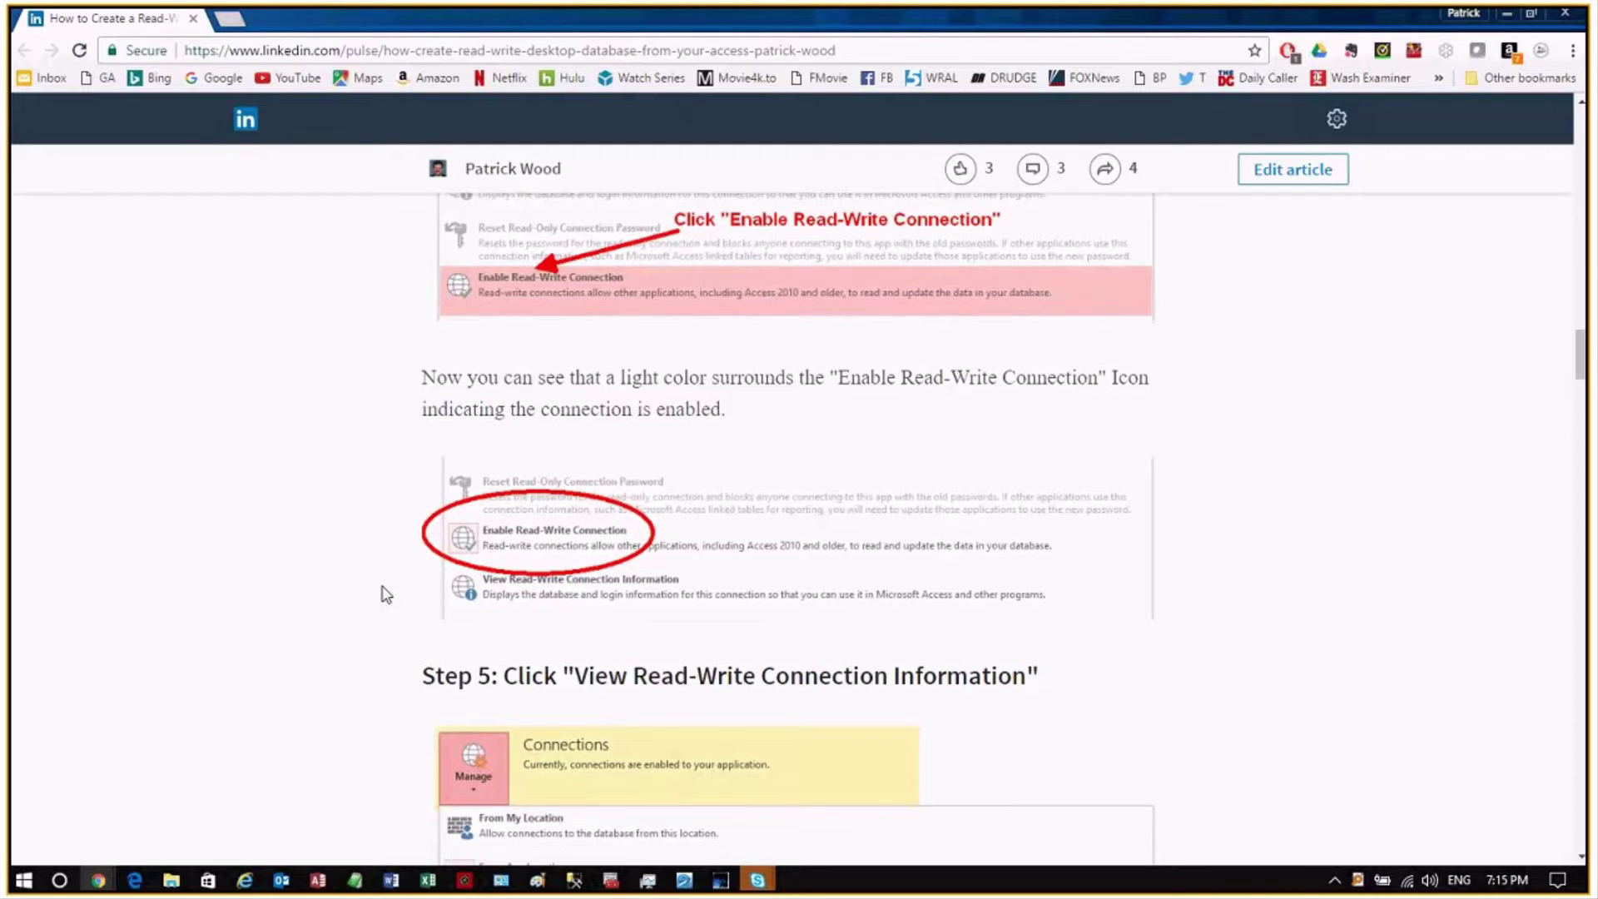
pyautogui.scroll(-2, 385, 594)
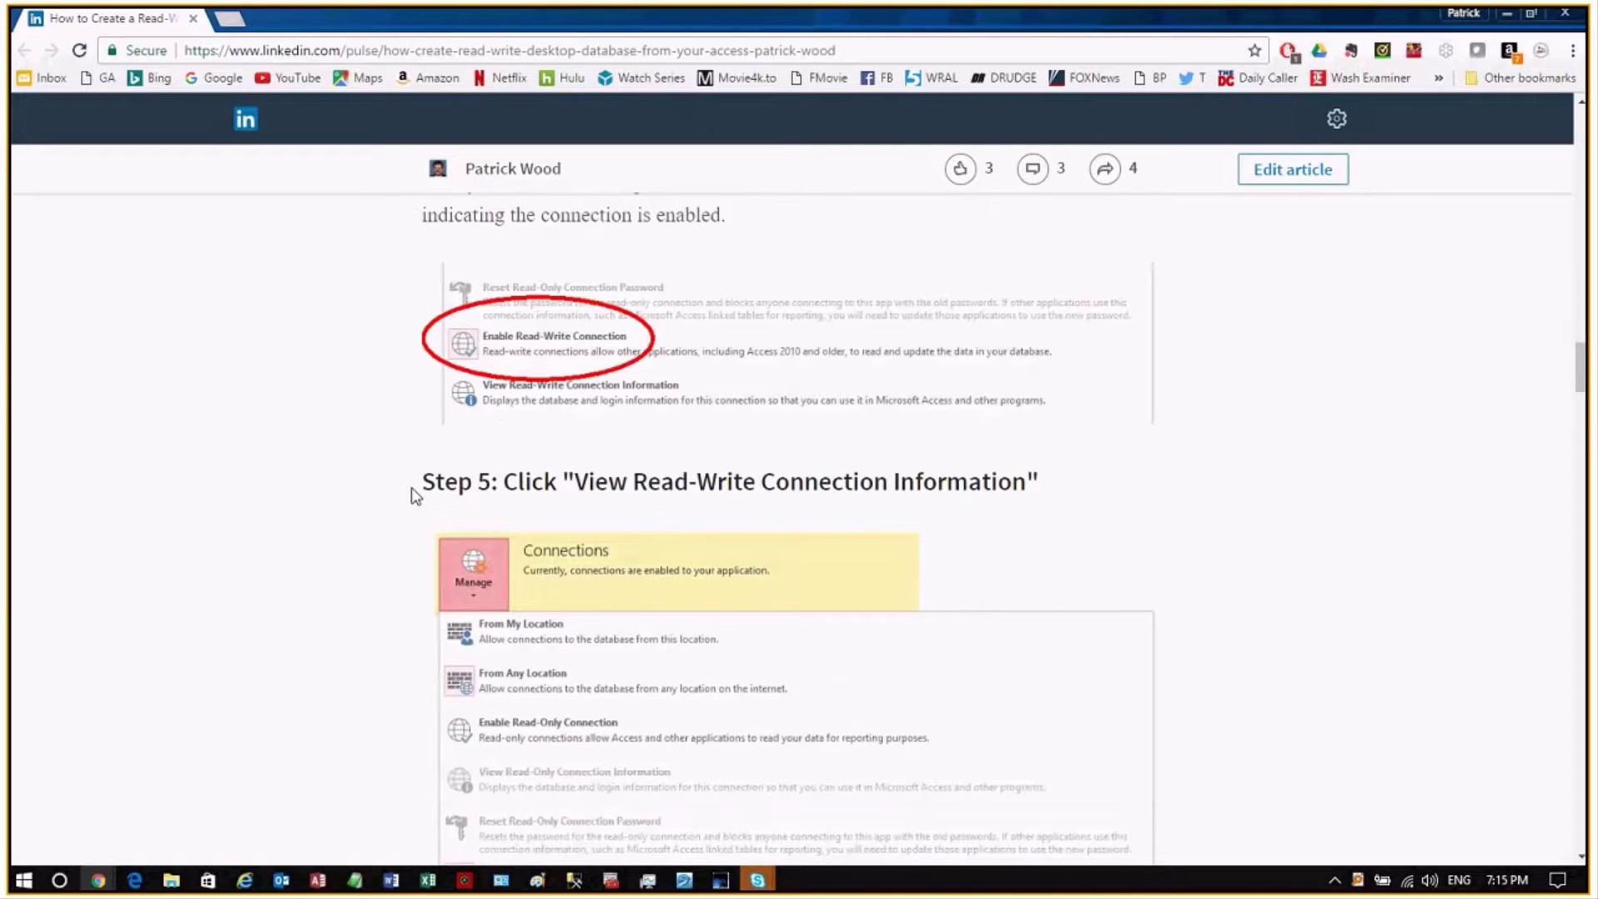
pyautogui.scroll(-1, 416, 497)
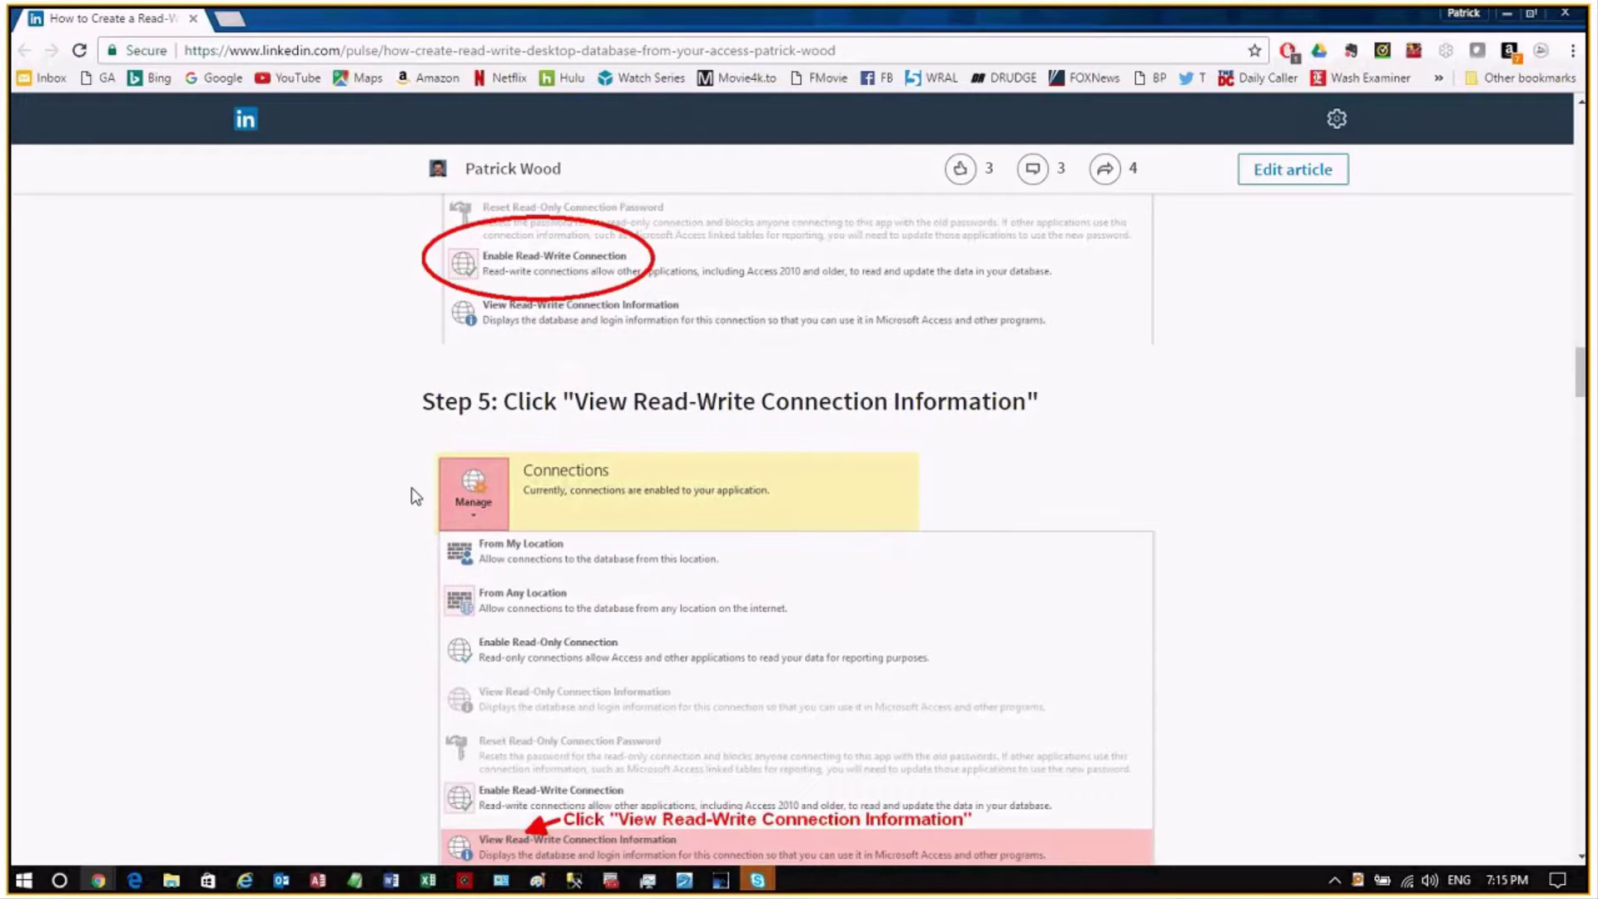
pyautogui.scroll(-1, 415, 497)
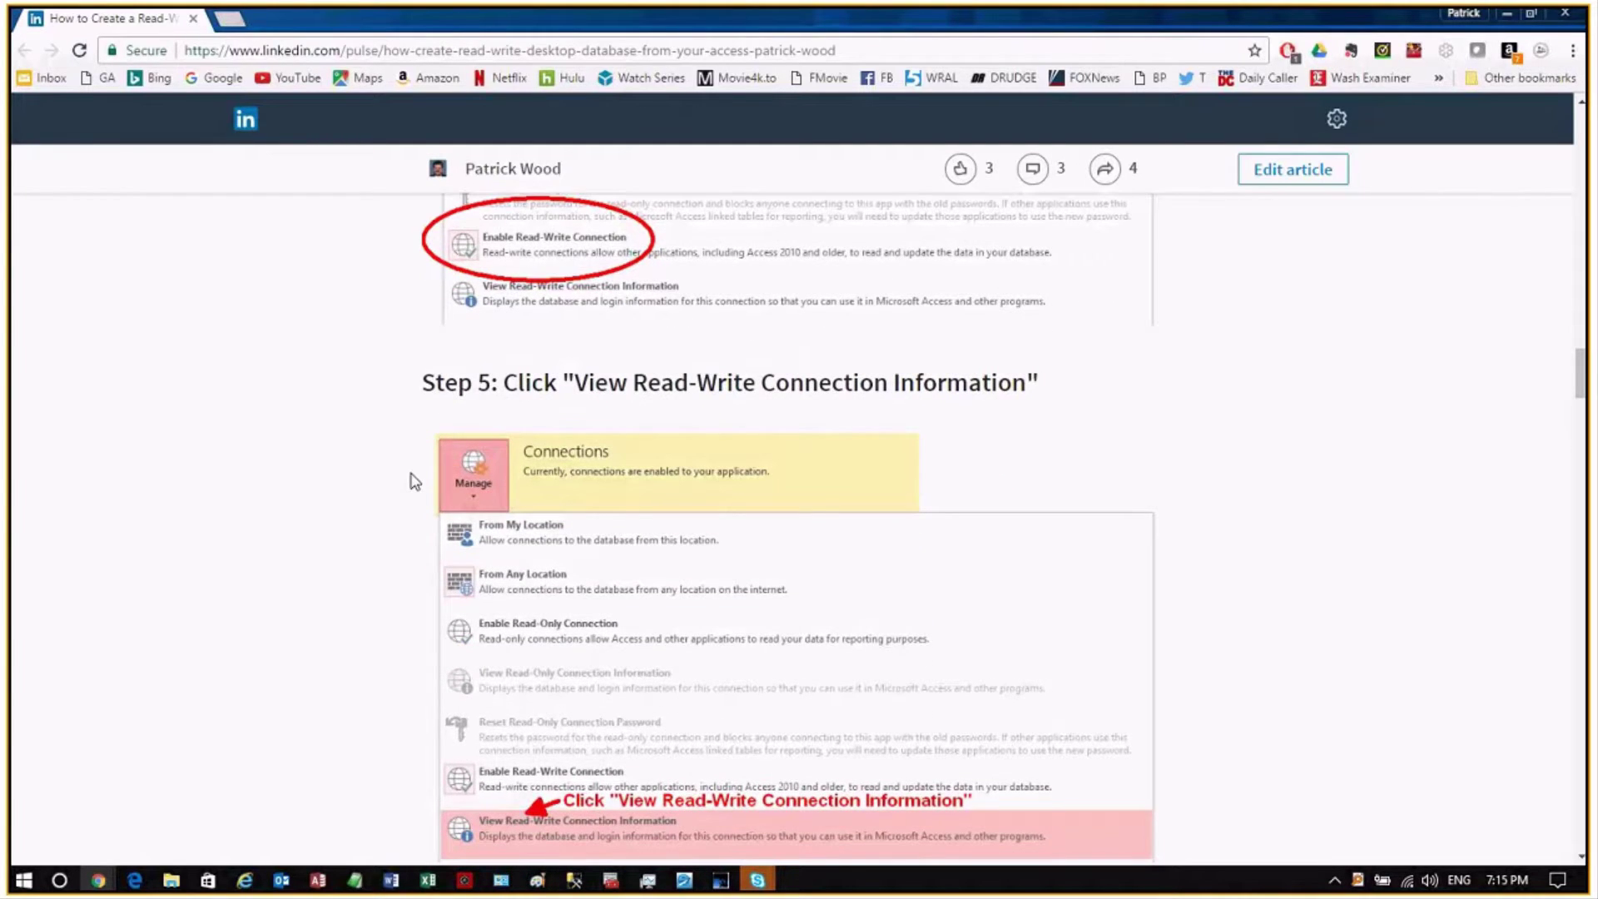
pyautogui.scroll(-1, 416, 481)
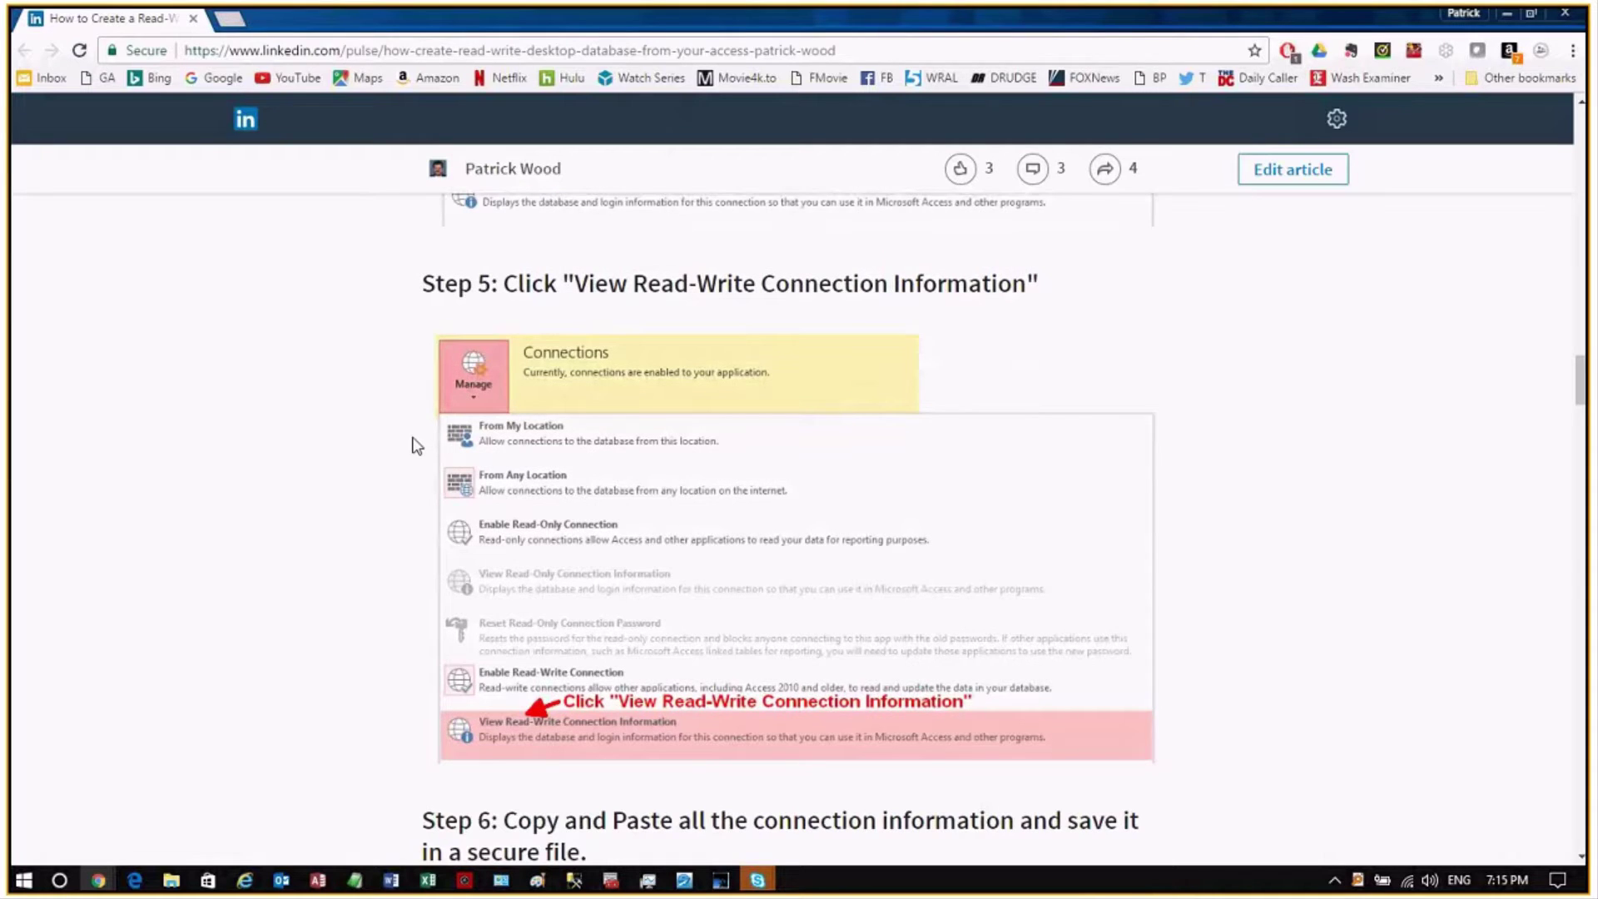
pyautogui.scroll(-1, 417, 446)
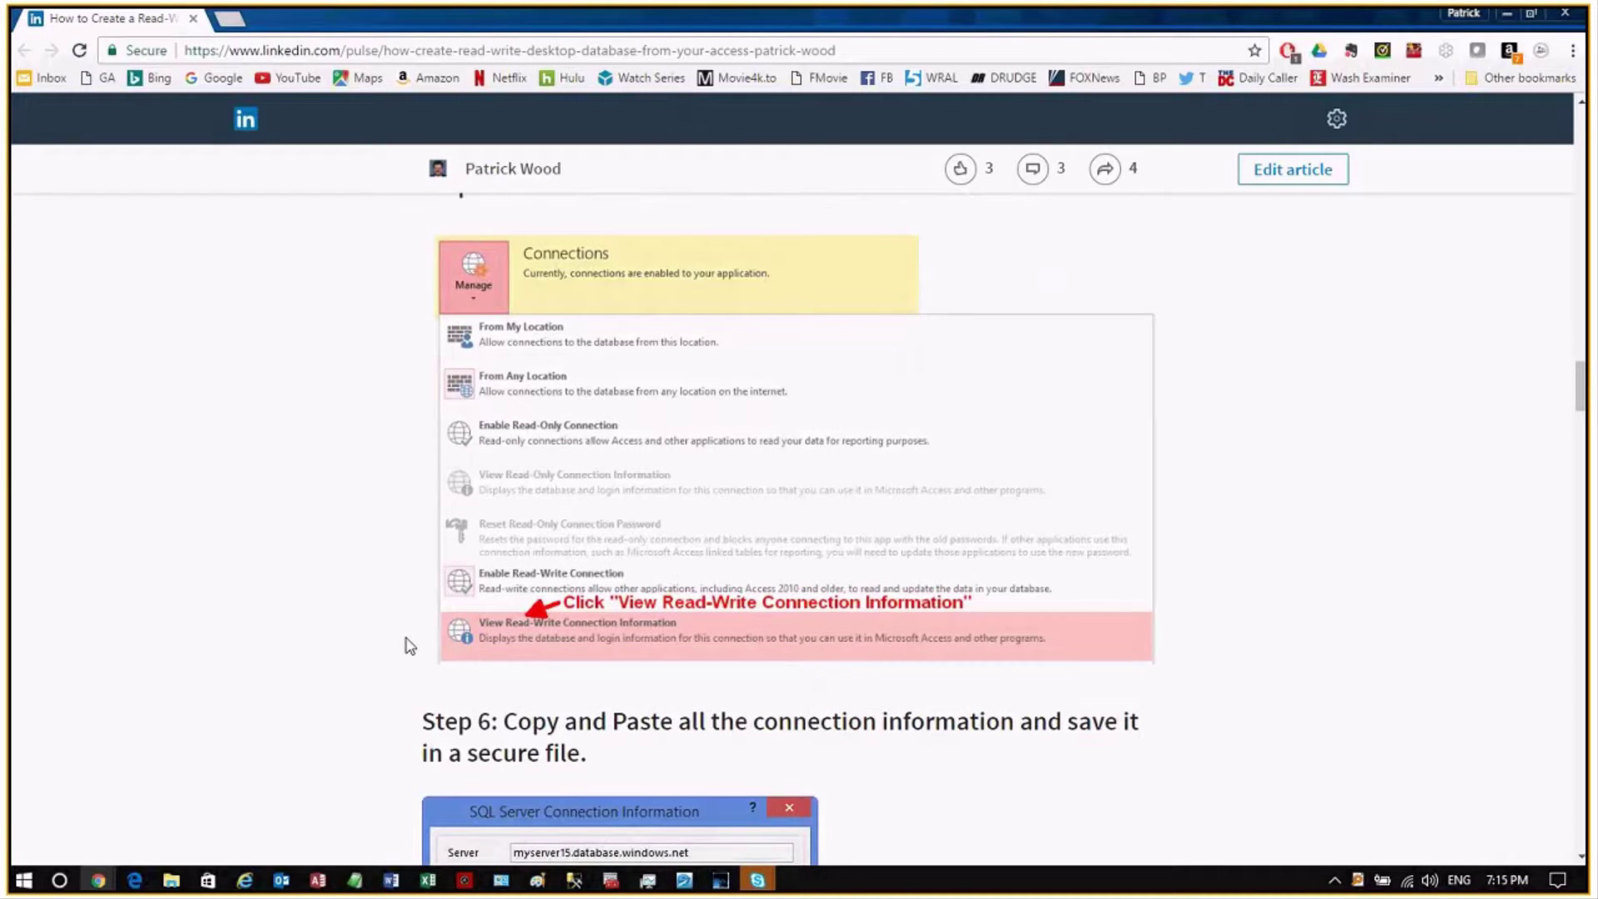
pyautogui.scroll(1, 409, 645)
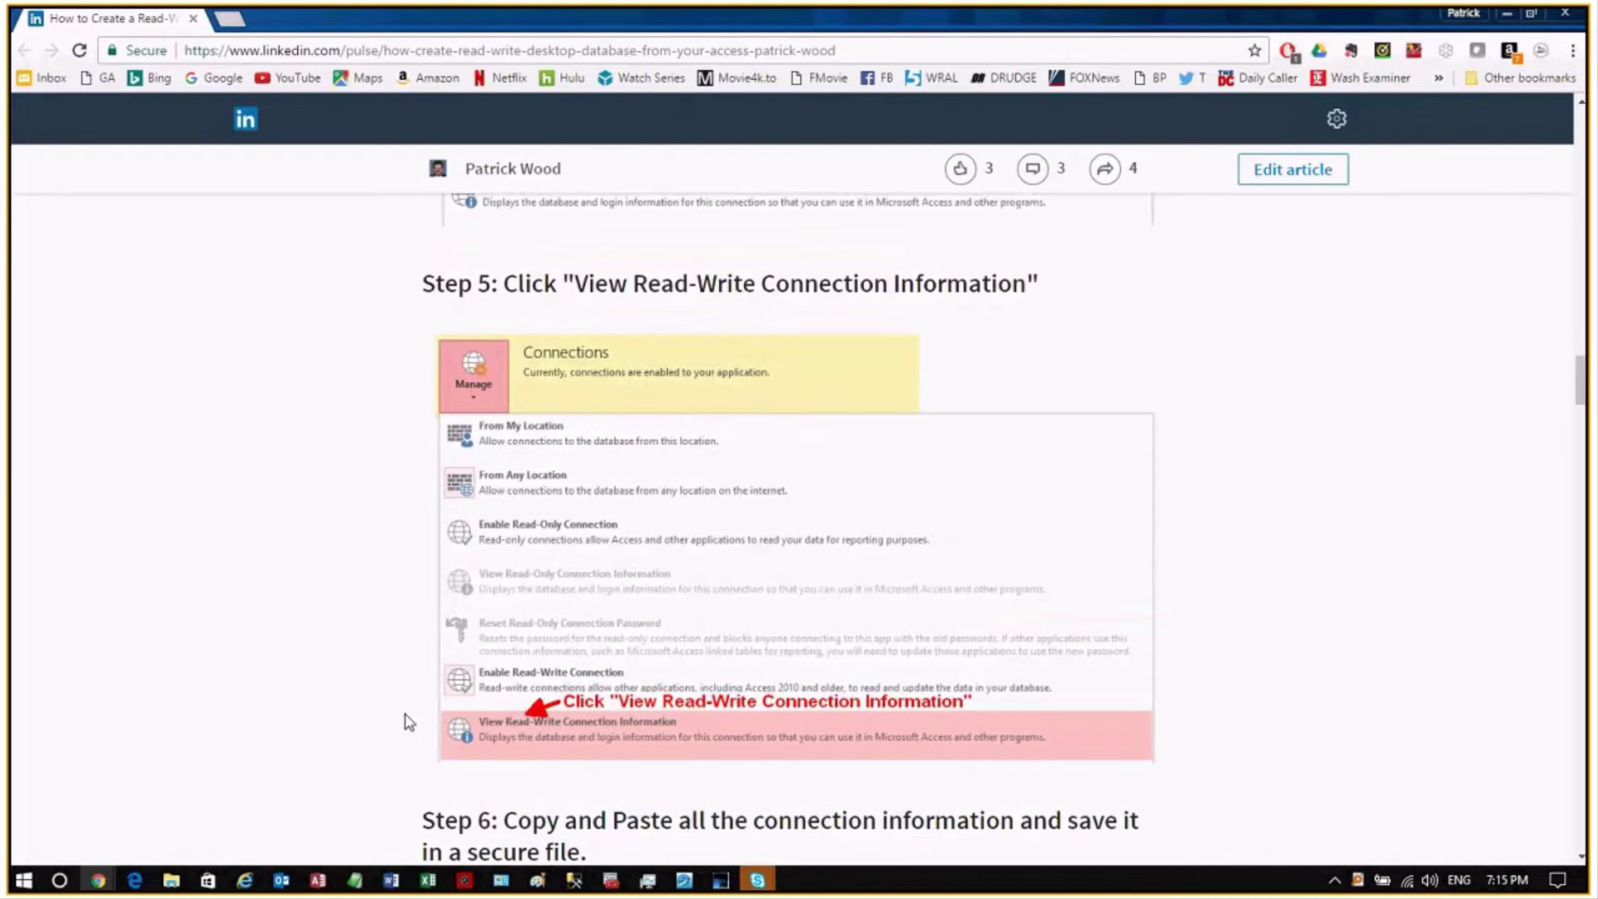
pyautogui.scroll(-1, 406, 707)
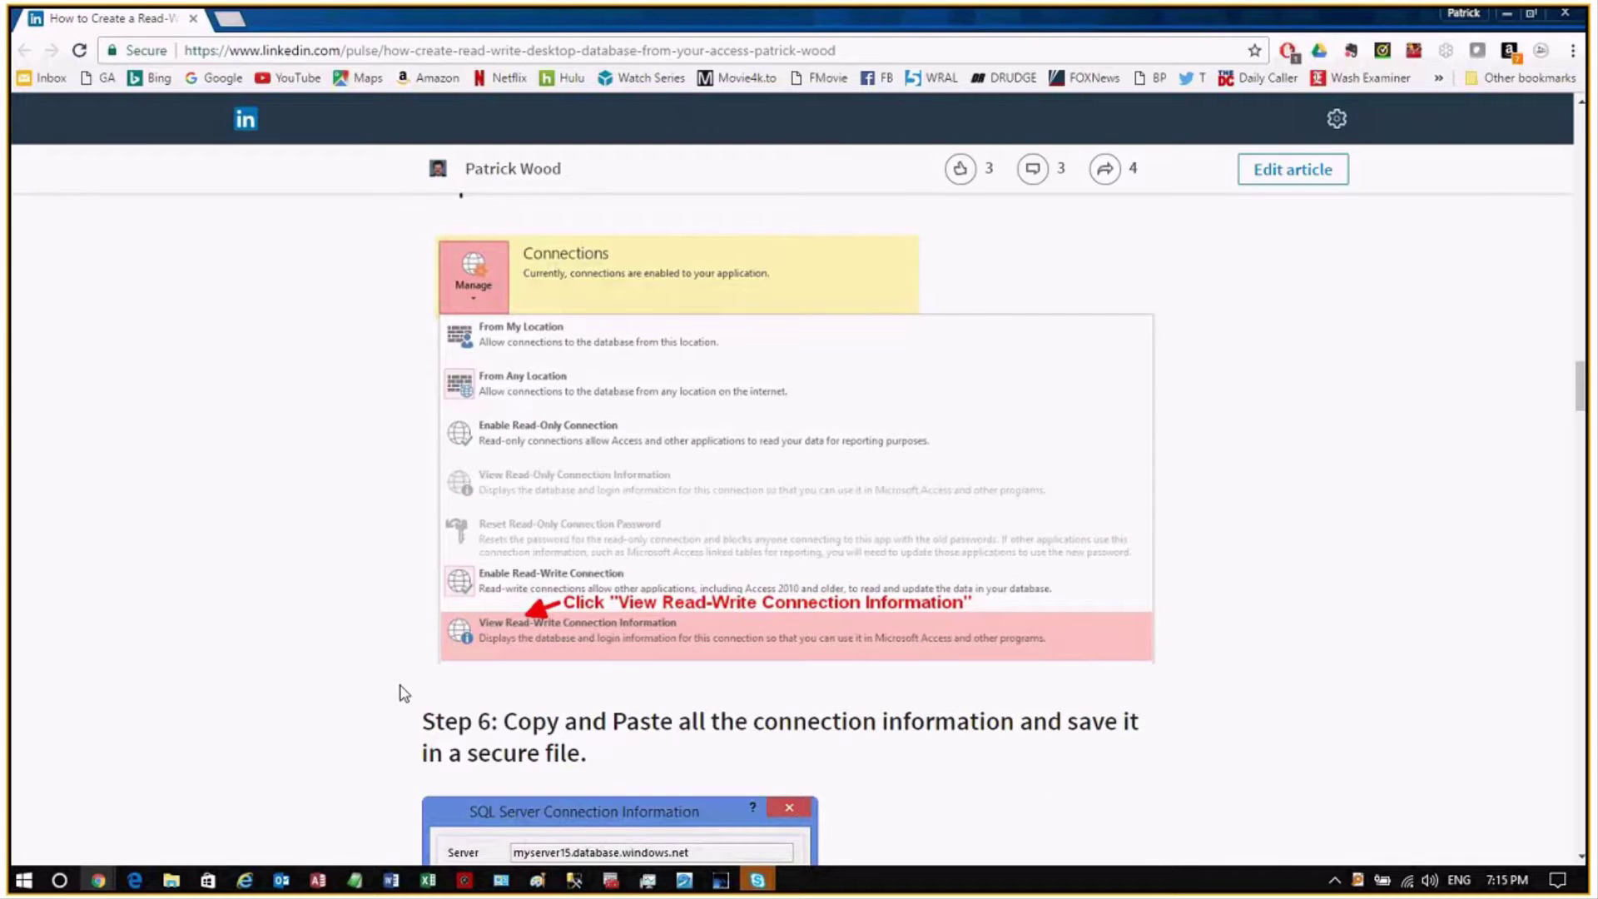
pyautogui.scroll(-2, 403, 694)
pyautogui.scroll(-1, 402, 695)
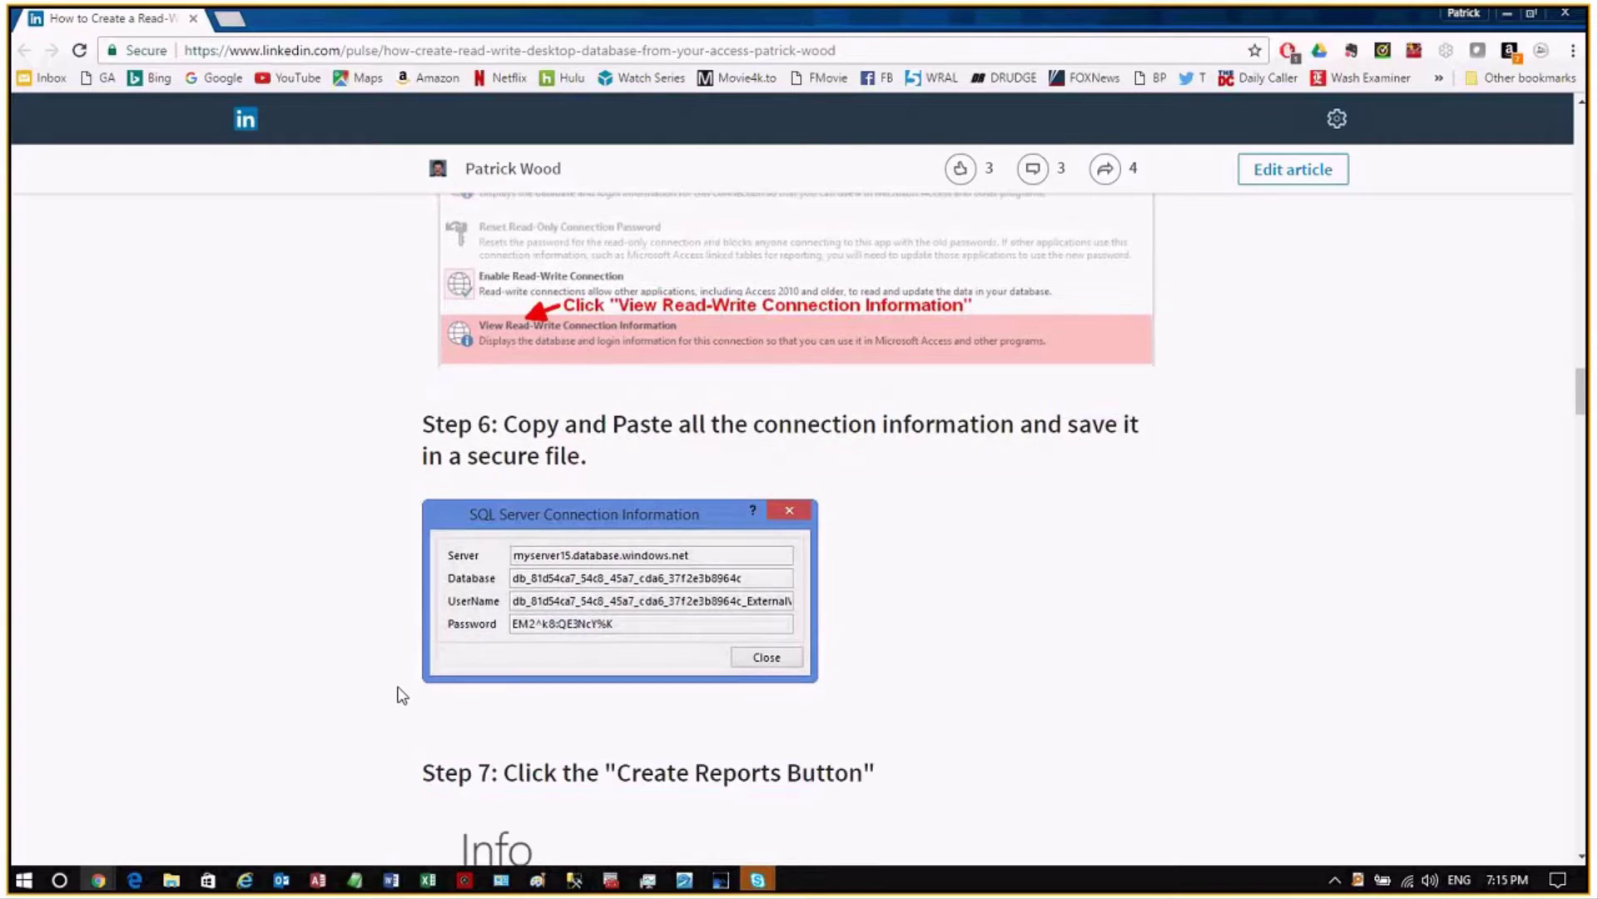
pyautogui.scroll(-1, 402, 695)
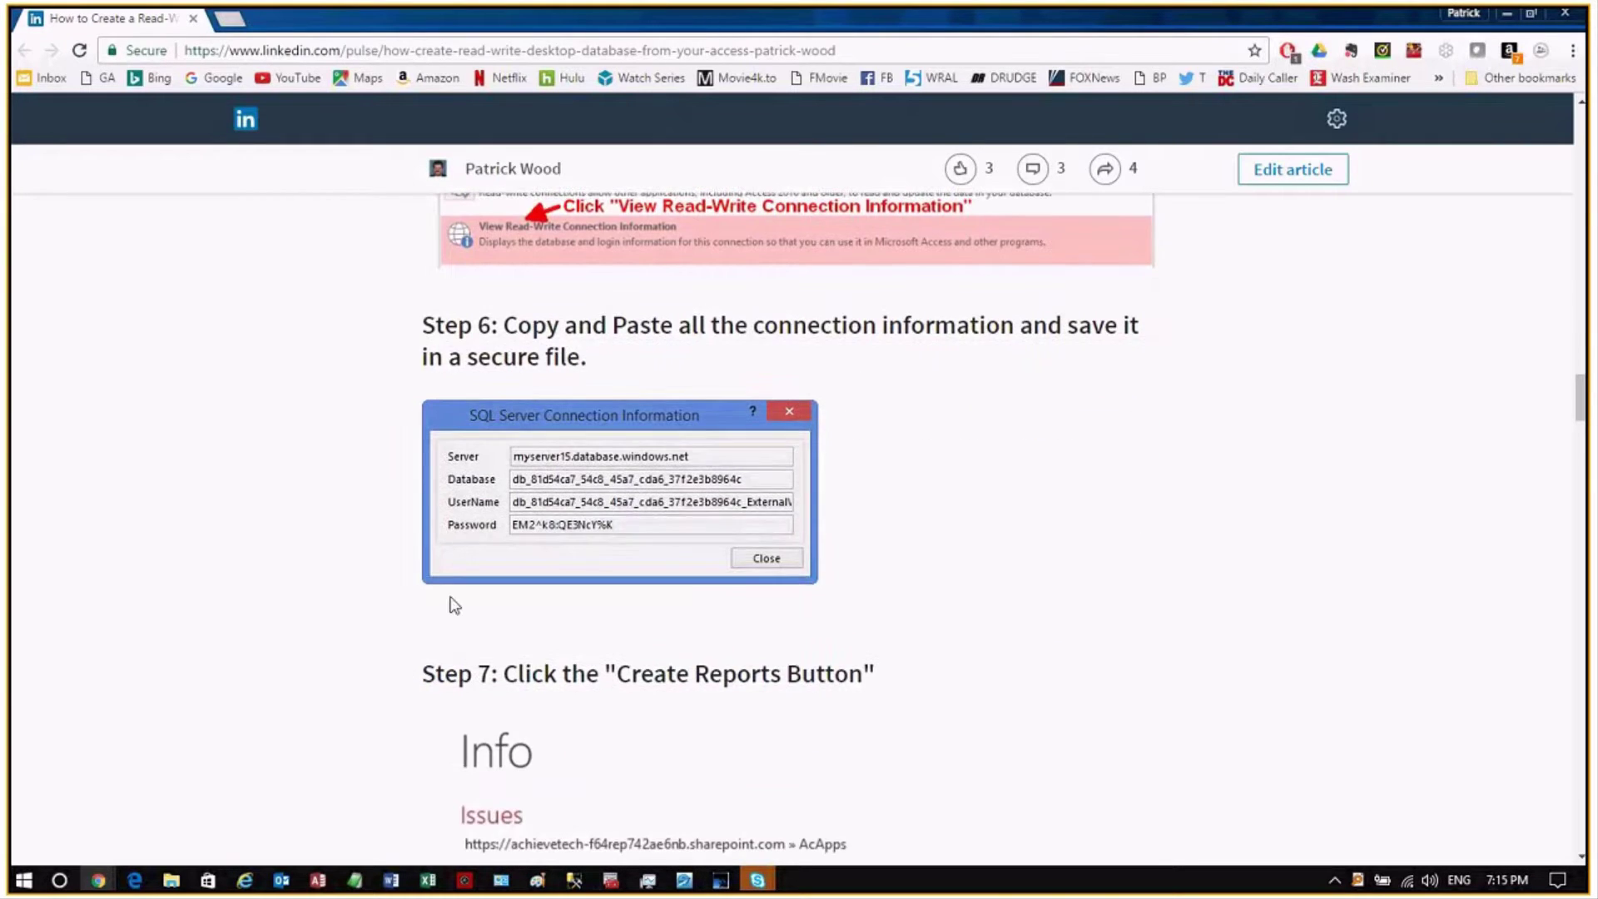
pyautogui.scroll(-1, 454, 605)
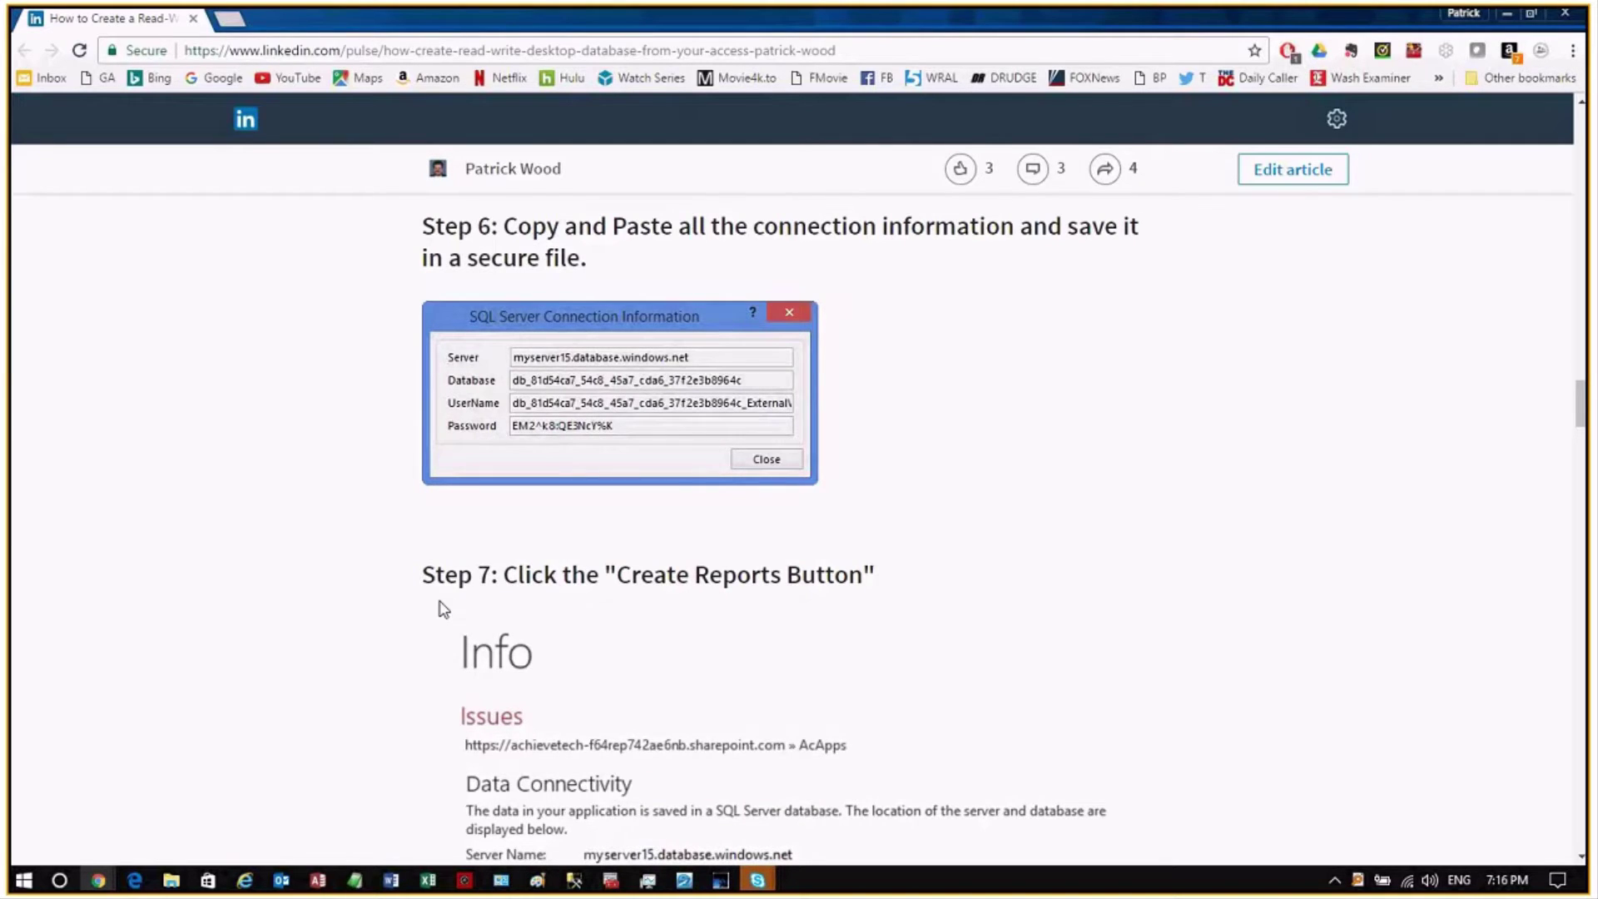
# Scroll from Step 7 through Step 8's Reports Database section to the Step 9 DATABASE TOOLS screenshot
pyautogui.scroll(-1, 442, 610)
pyautogui.scroll(1, 425, 566)
pyautogui.scroll(-2, 414, 515)
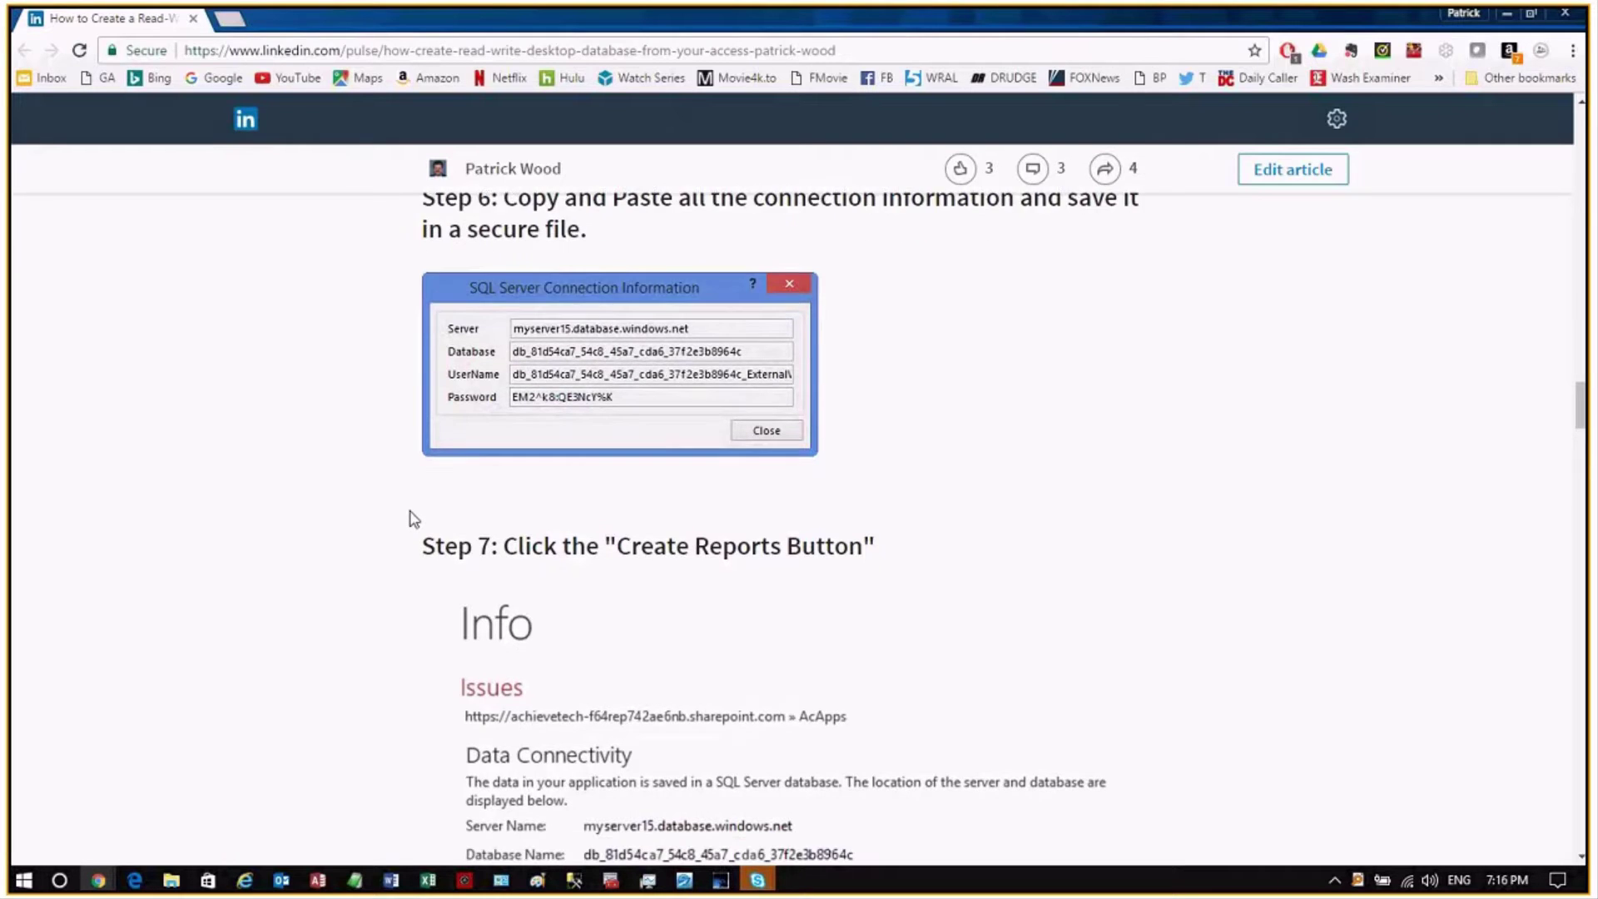
pyautogui.scroll(-1, 415, 520)
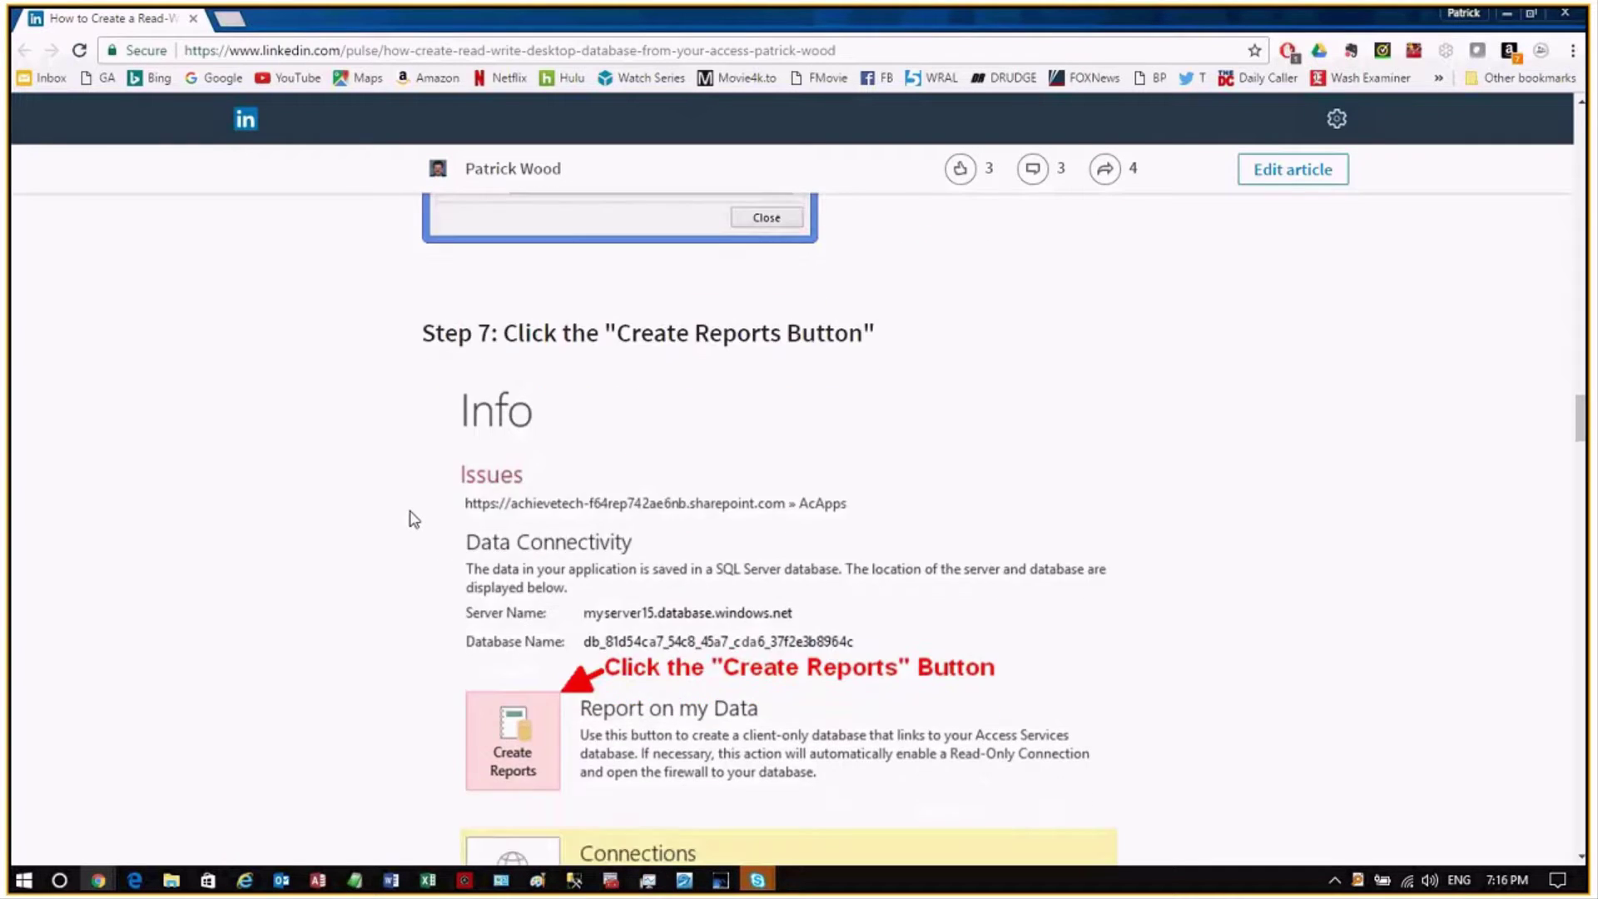
pyautogui.scroll(-1, 414, 520)
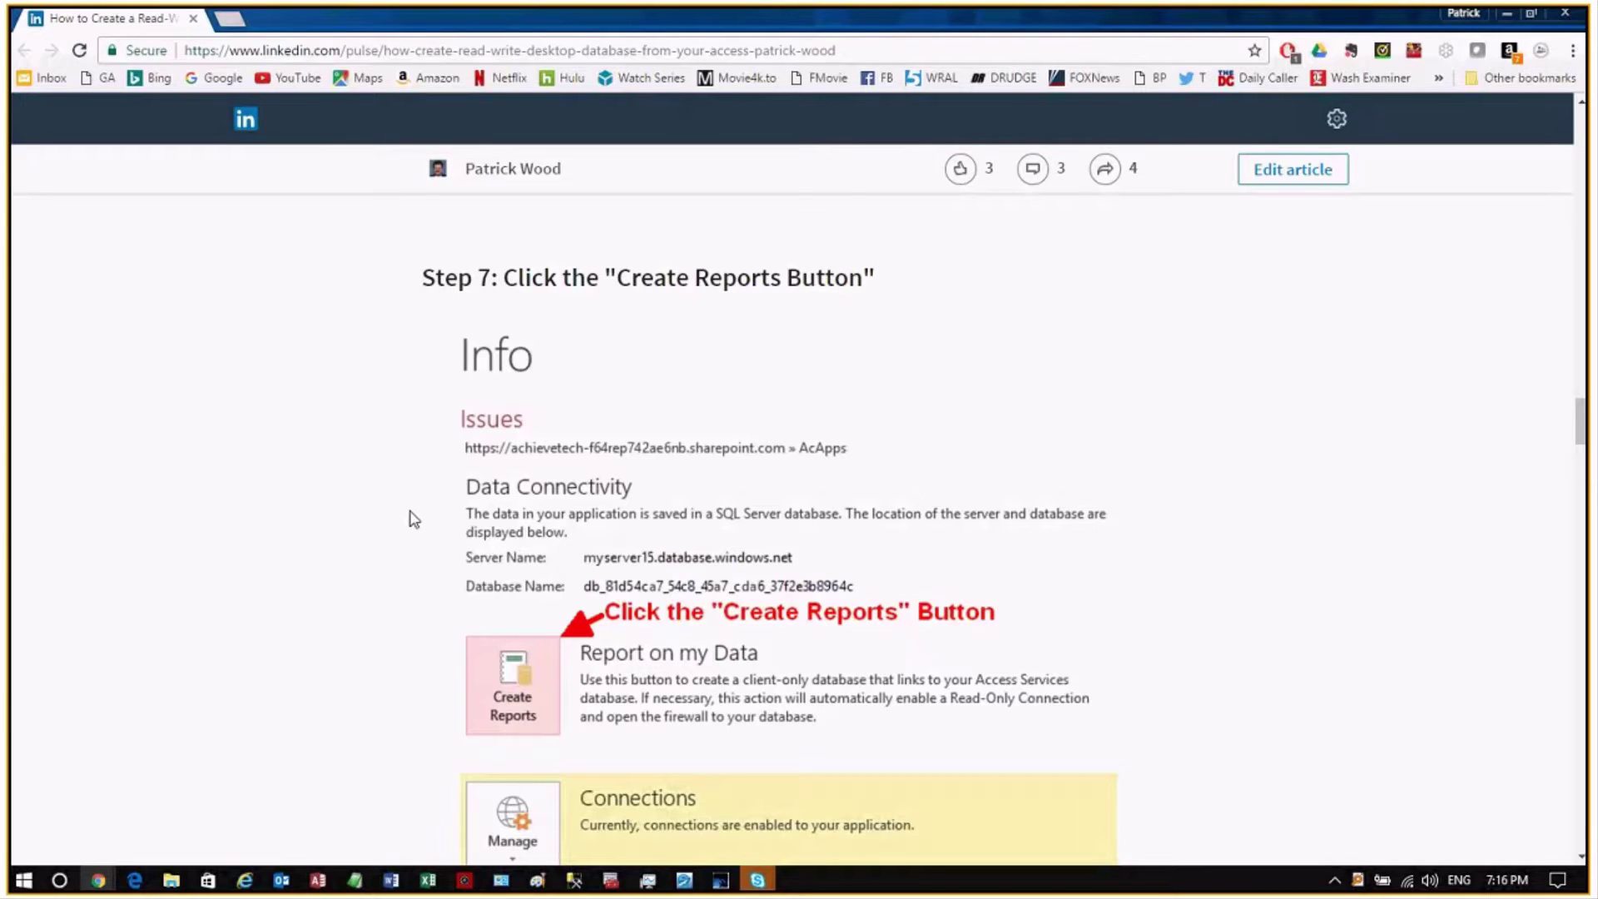
pyautogui.scroll(-5, 414, 520)
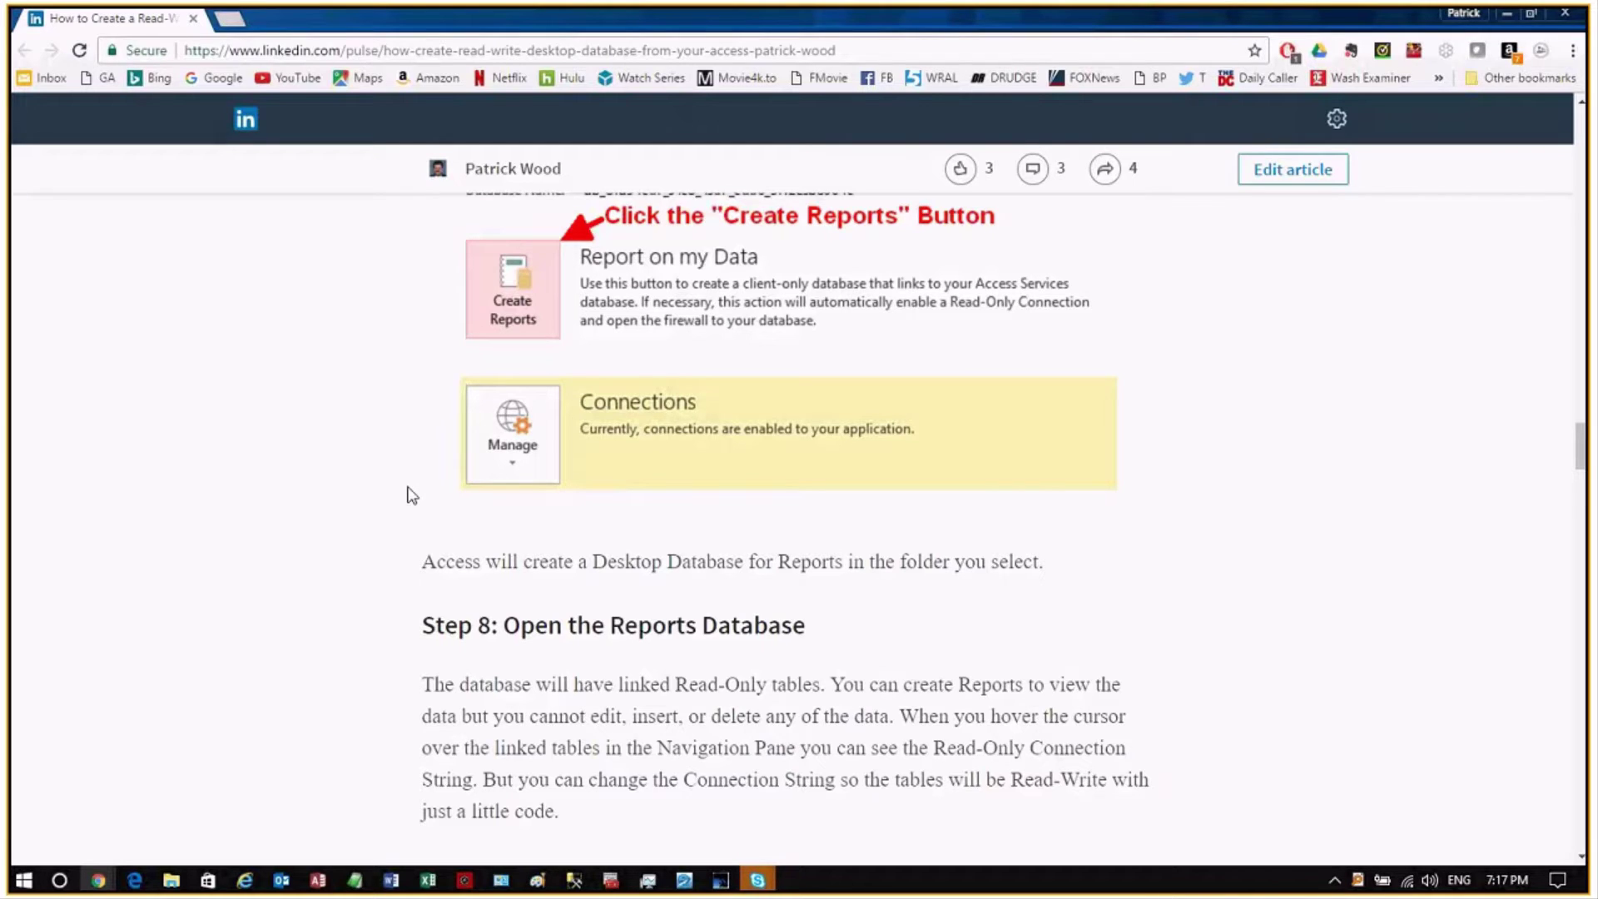
pyautogui.scroll(-2, 407, 493)
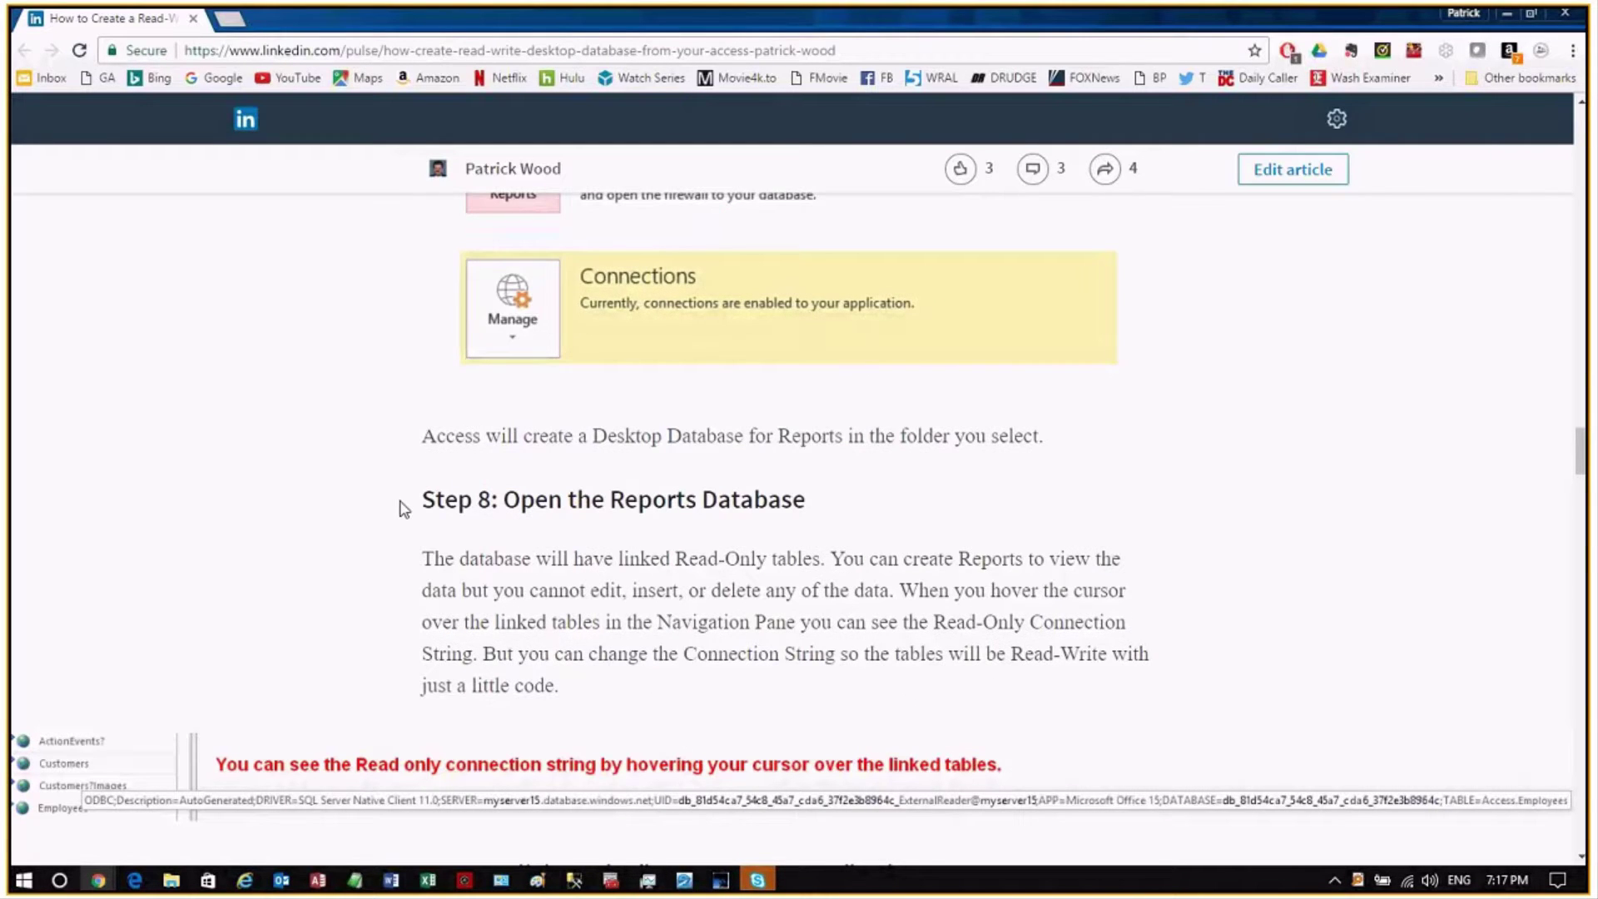
pyautogui.scroll(-1, 404, 510)
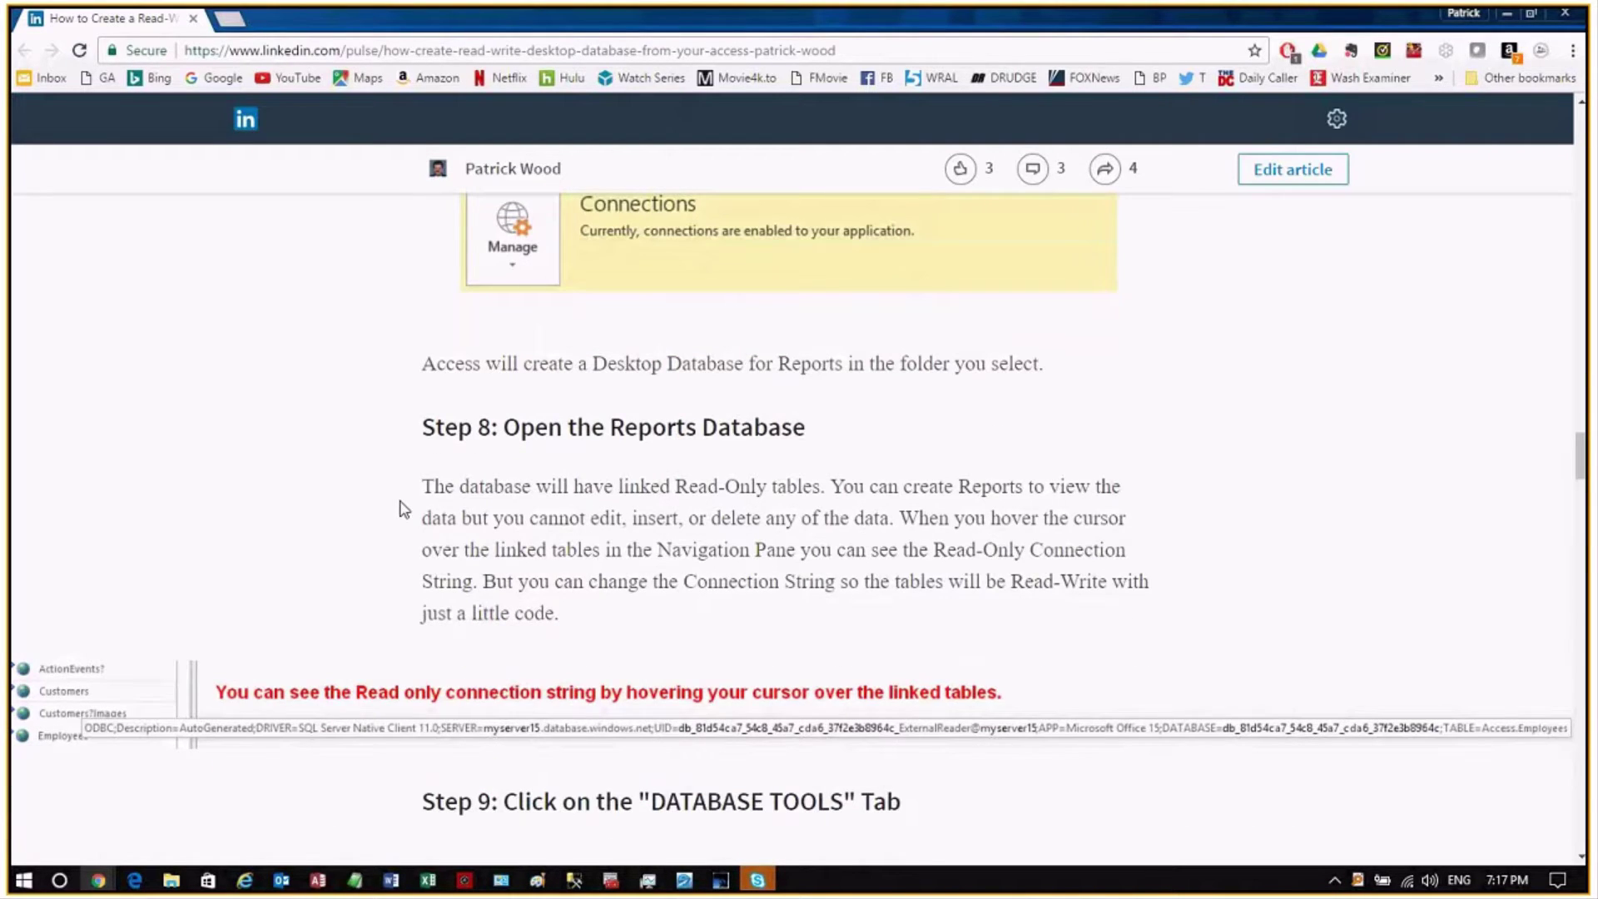
pyautogui.scroll(3, 413, 482)
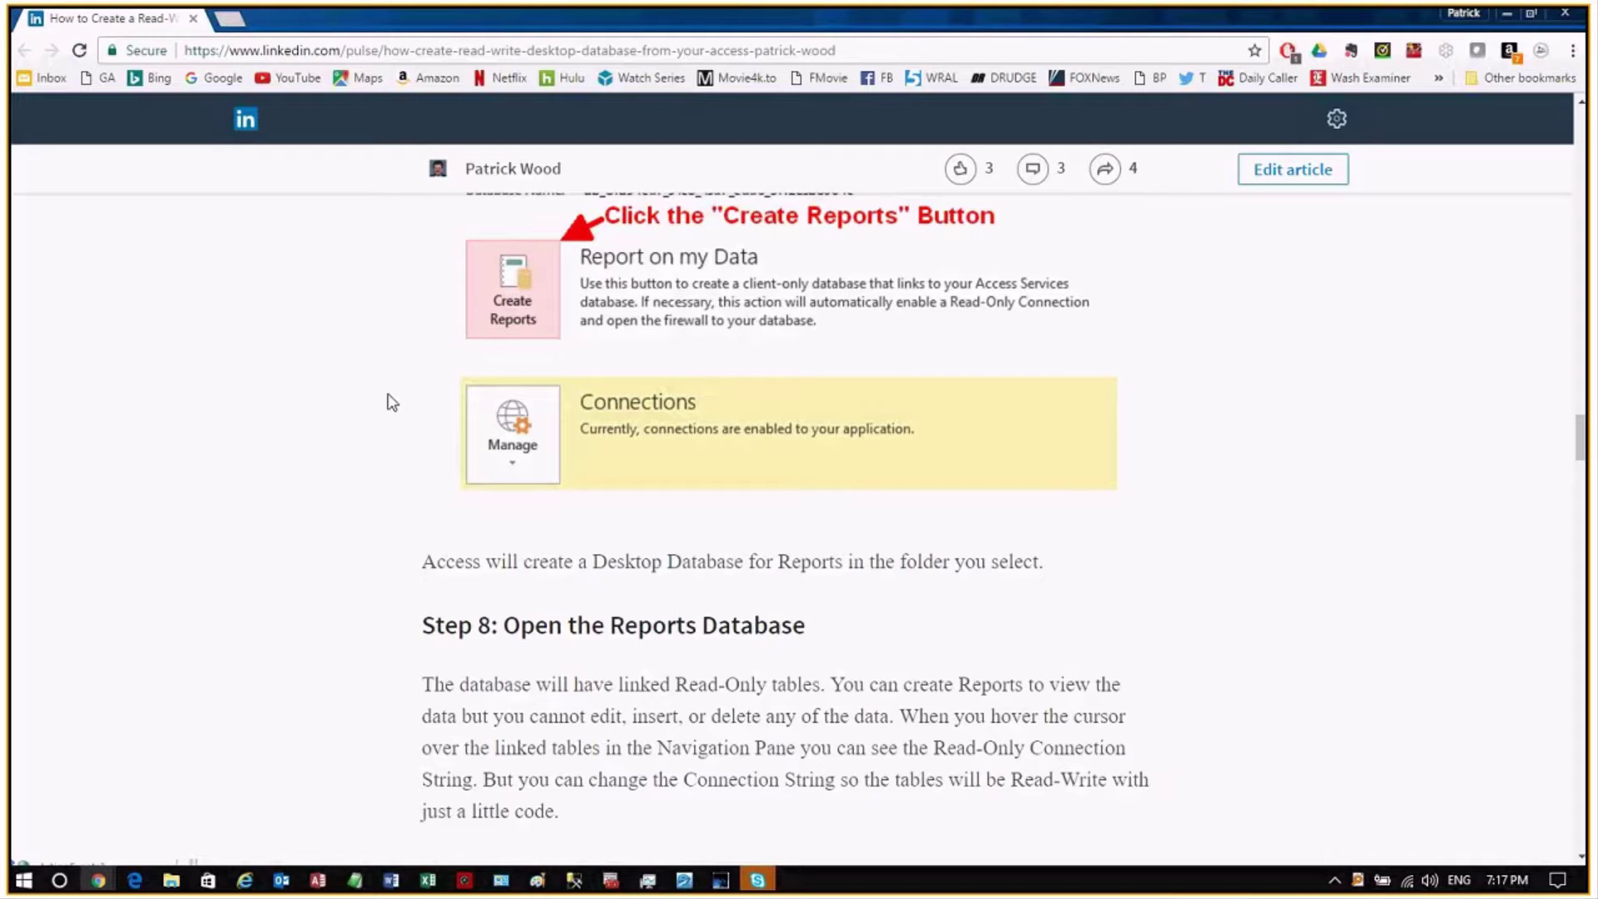
pyautogui.scroll(-1, 392, 402)
pyautogui.scroll(-1, 409, 422)
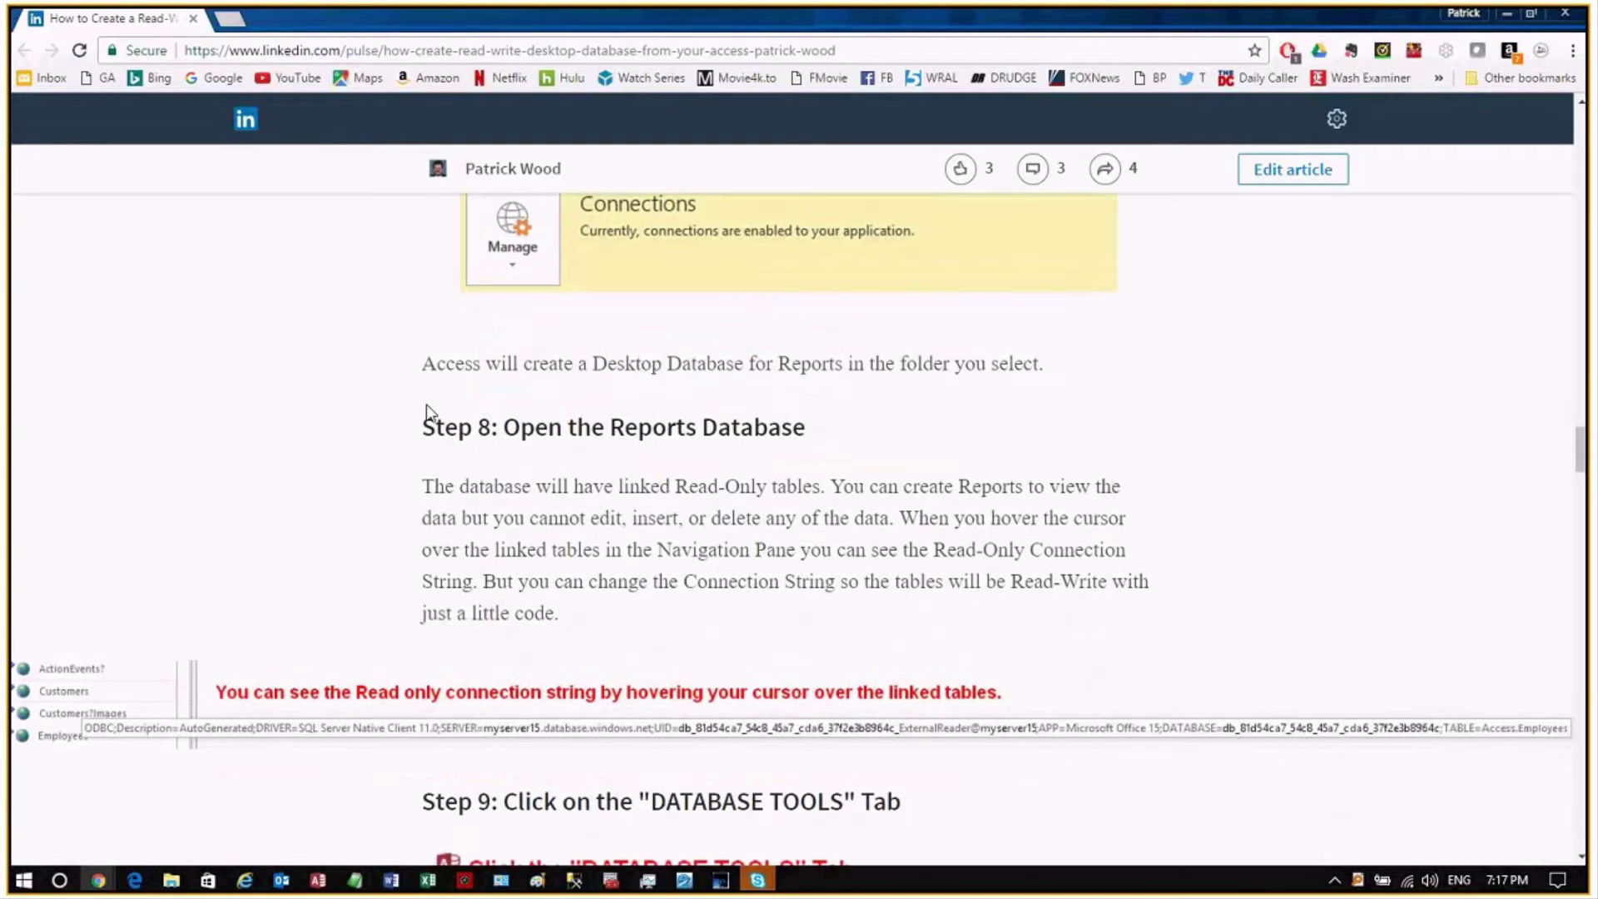
pyautogui.scroll(-2, 428, 414)
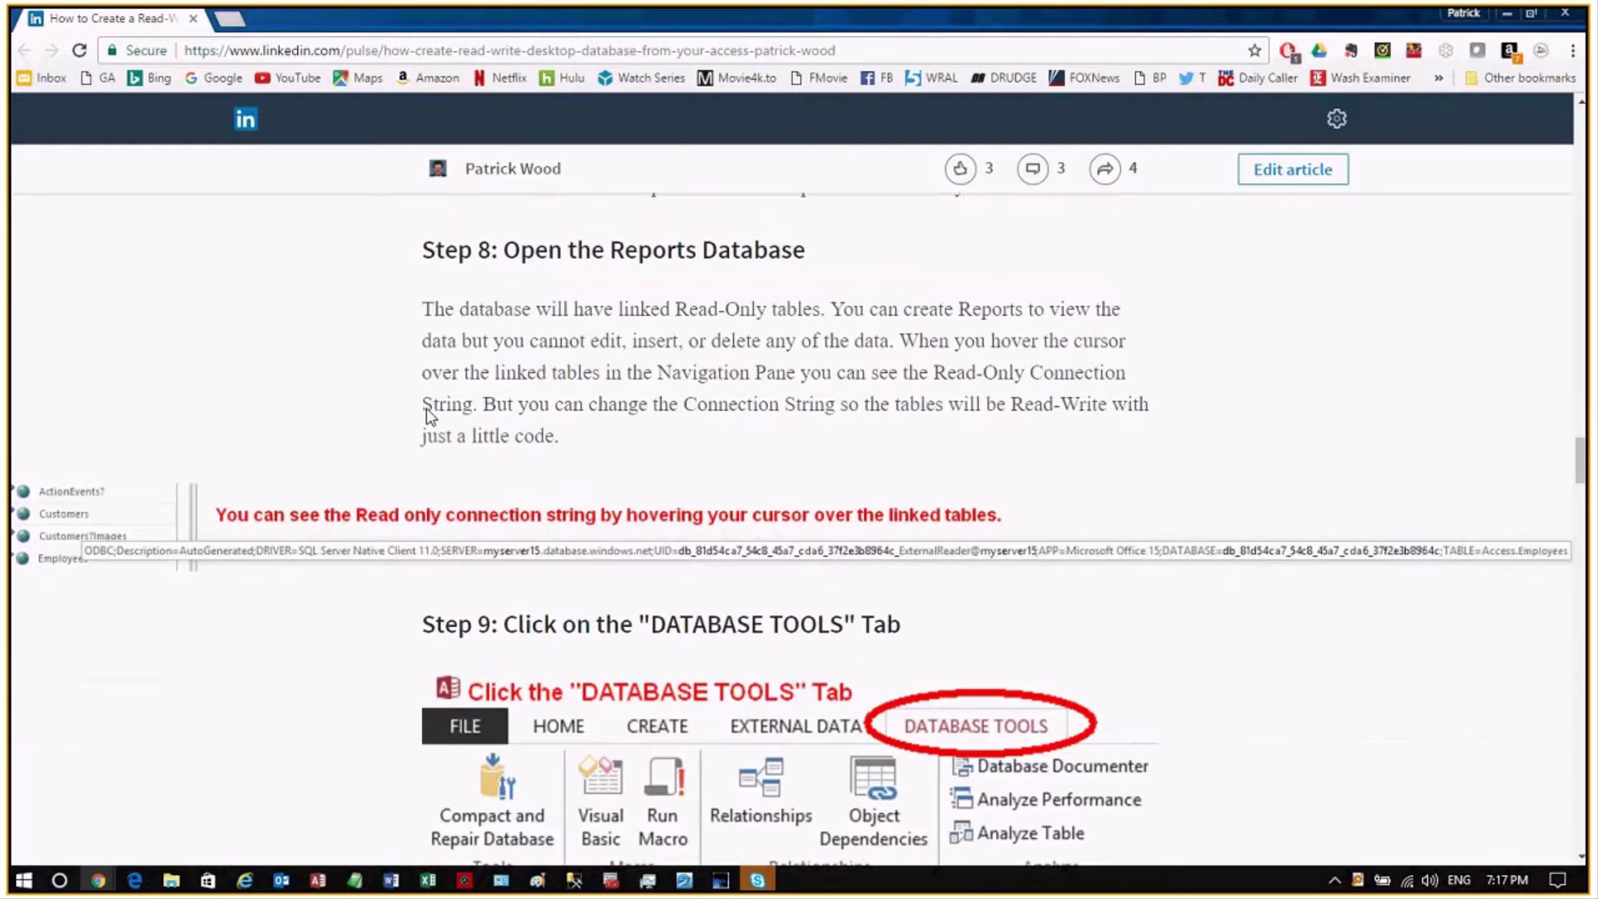
pyautogui.scroll(-1, 426, 408)
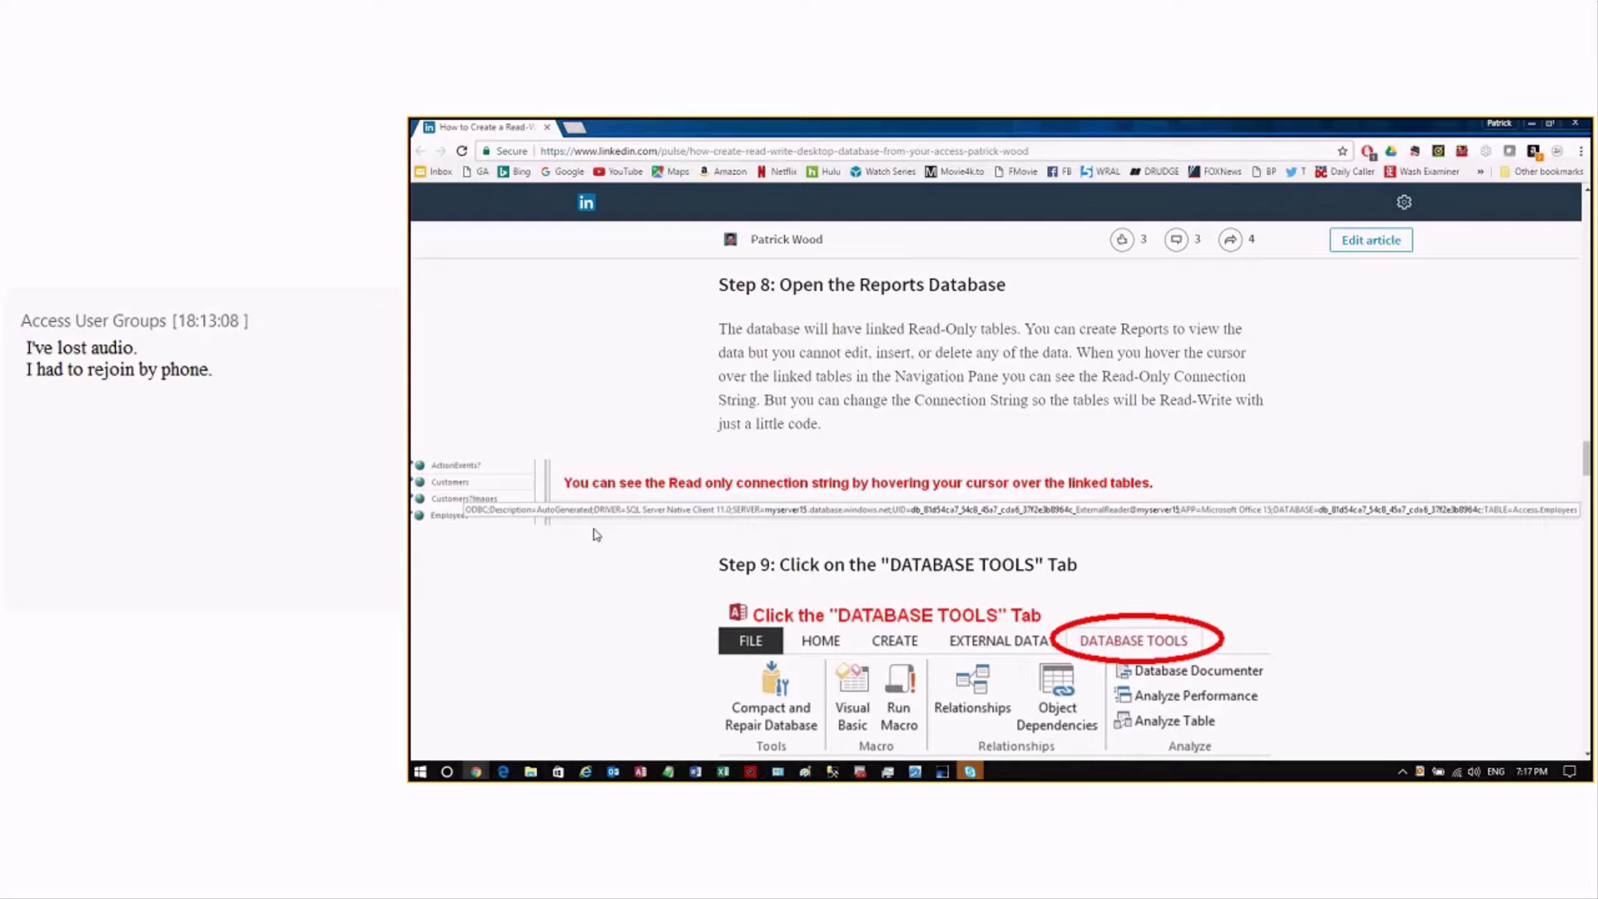
# Scroll past Step 9's Database Tools image to the Step 10 Visual Basic button screenshot
pyautogui.scroll(-2, 596, 534)
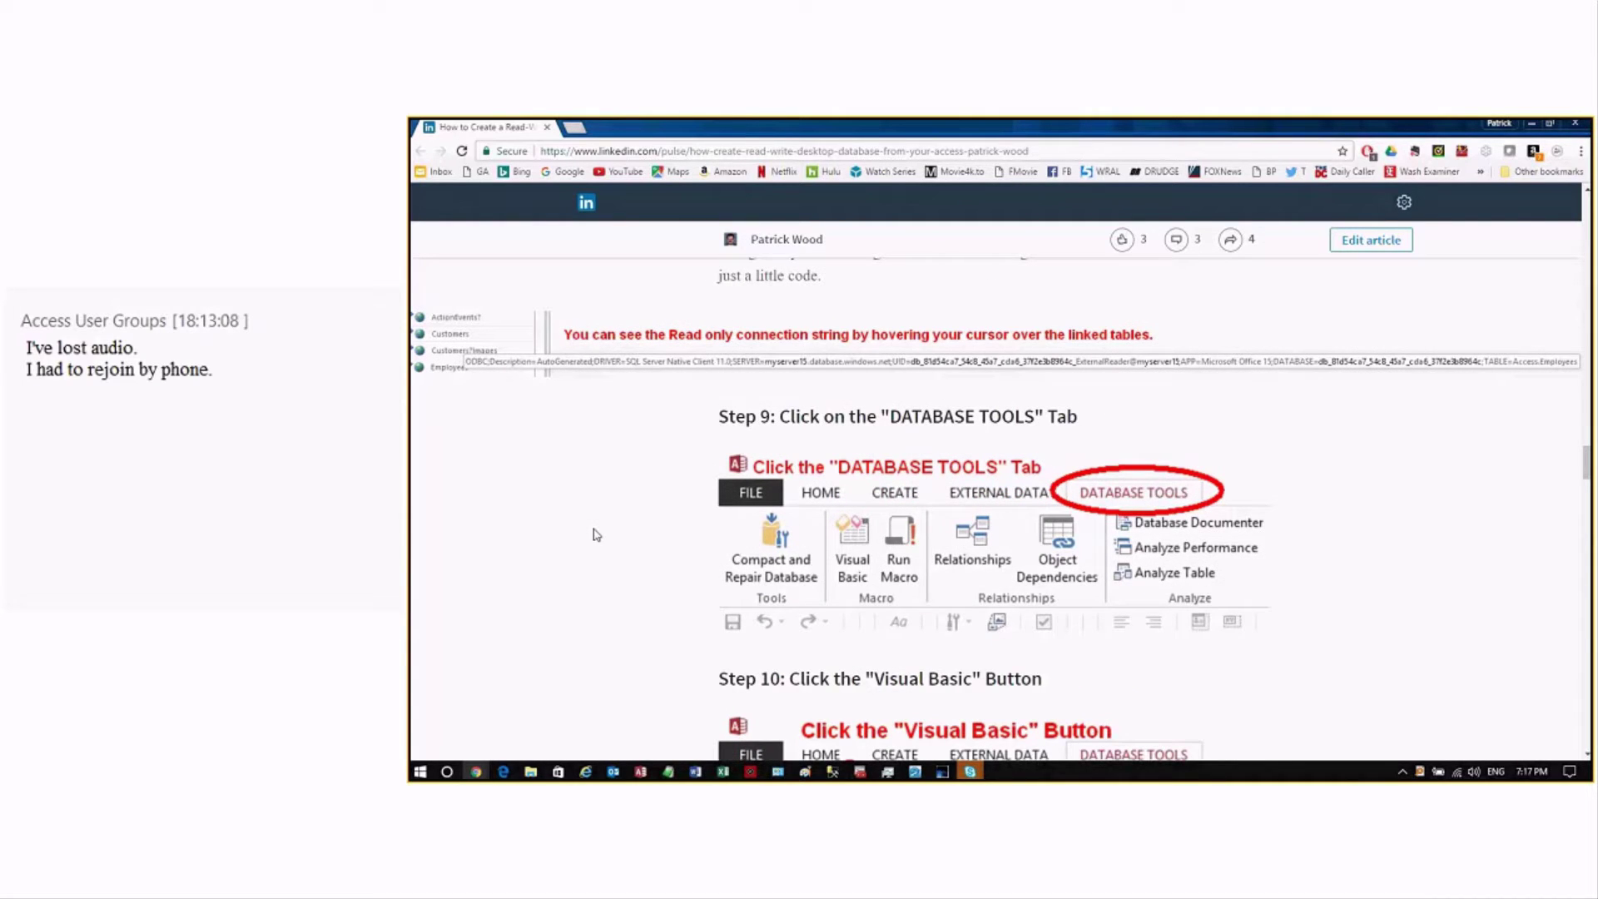
pyautogui.scroll(-1, 596, 534)
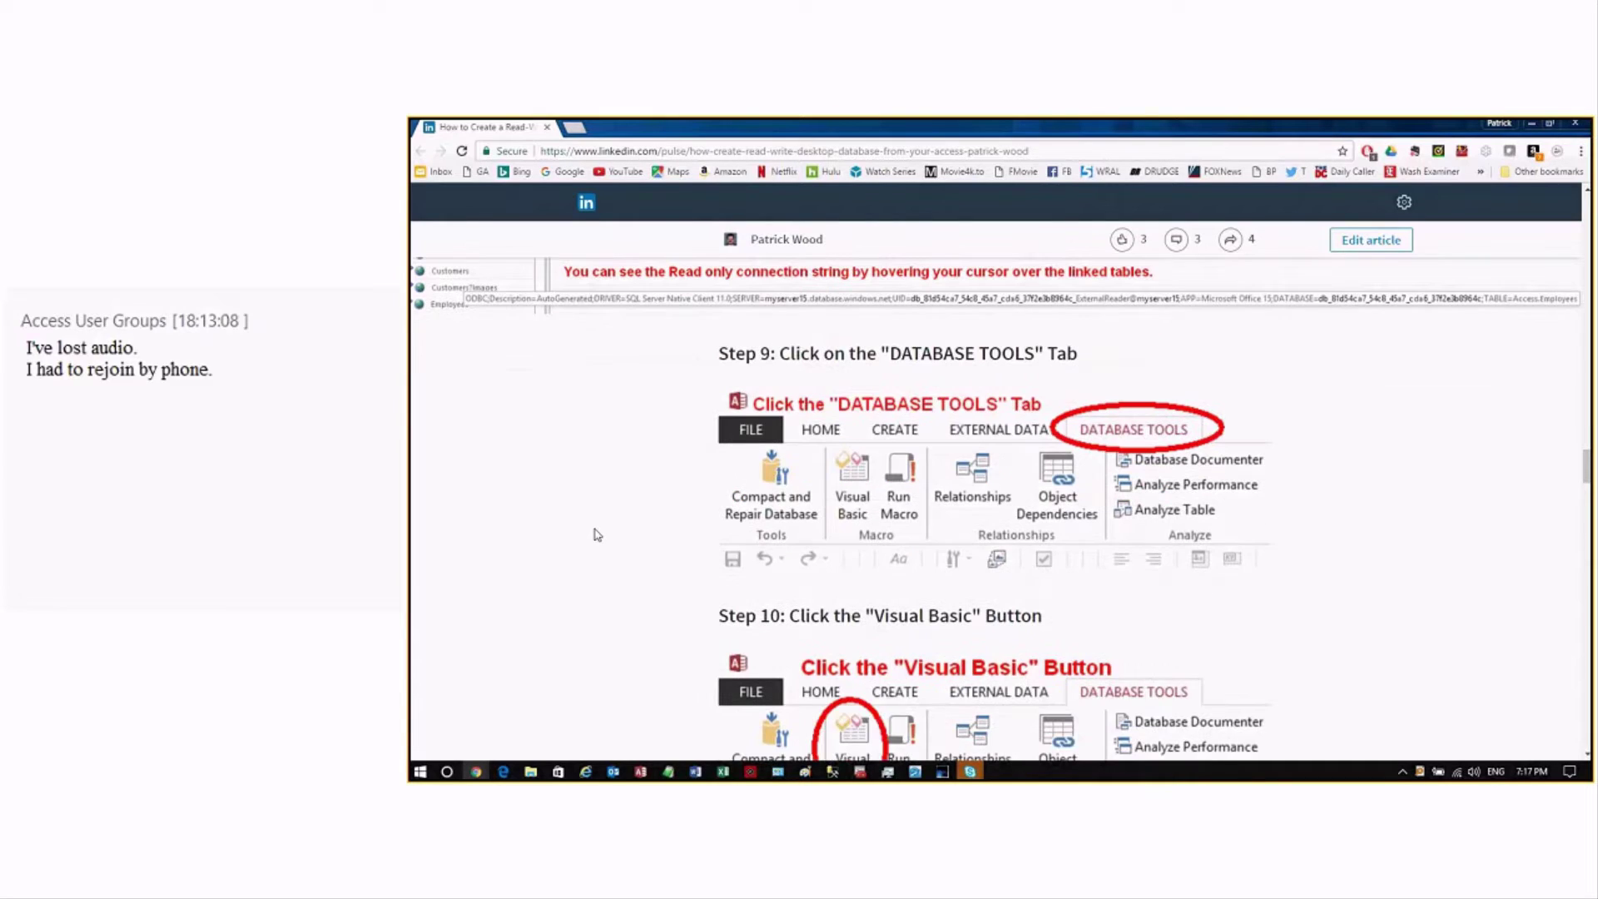
pyautogui.scroll(-1, 598, 534)
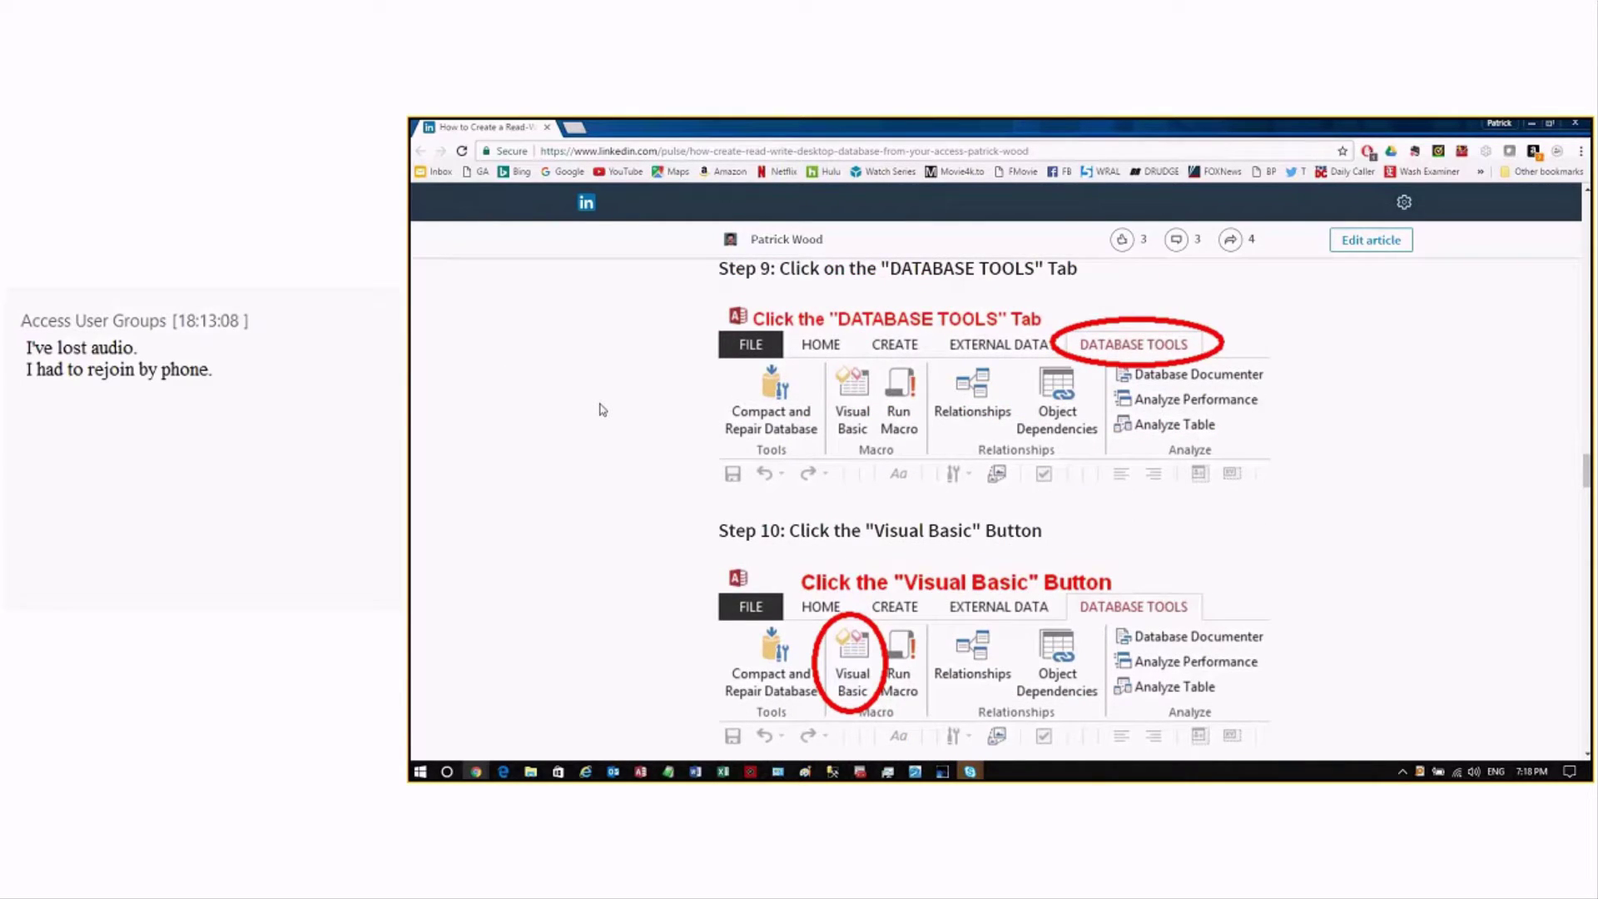
pyautogui.scroll(1, 596, 404)
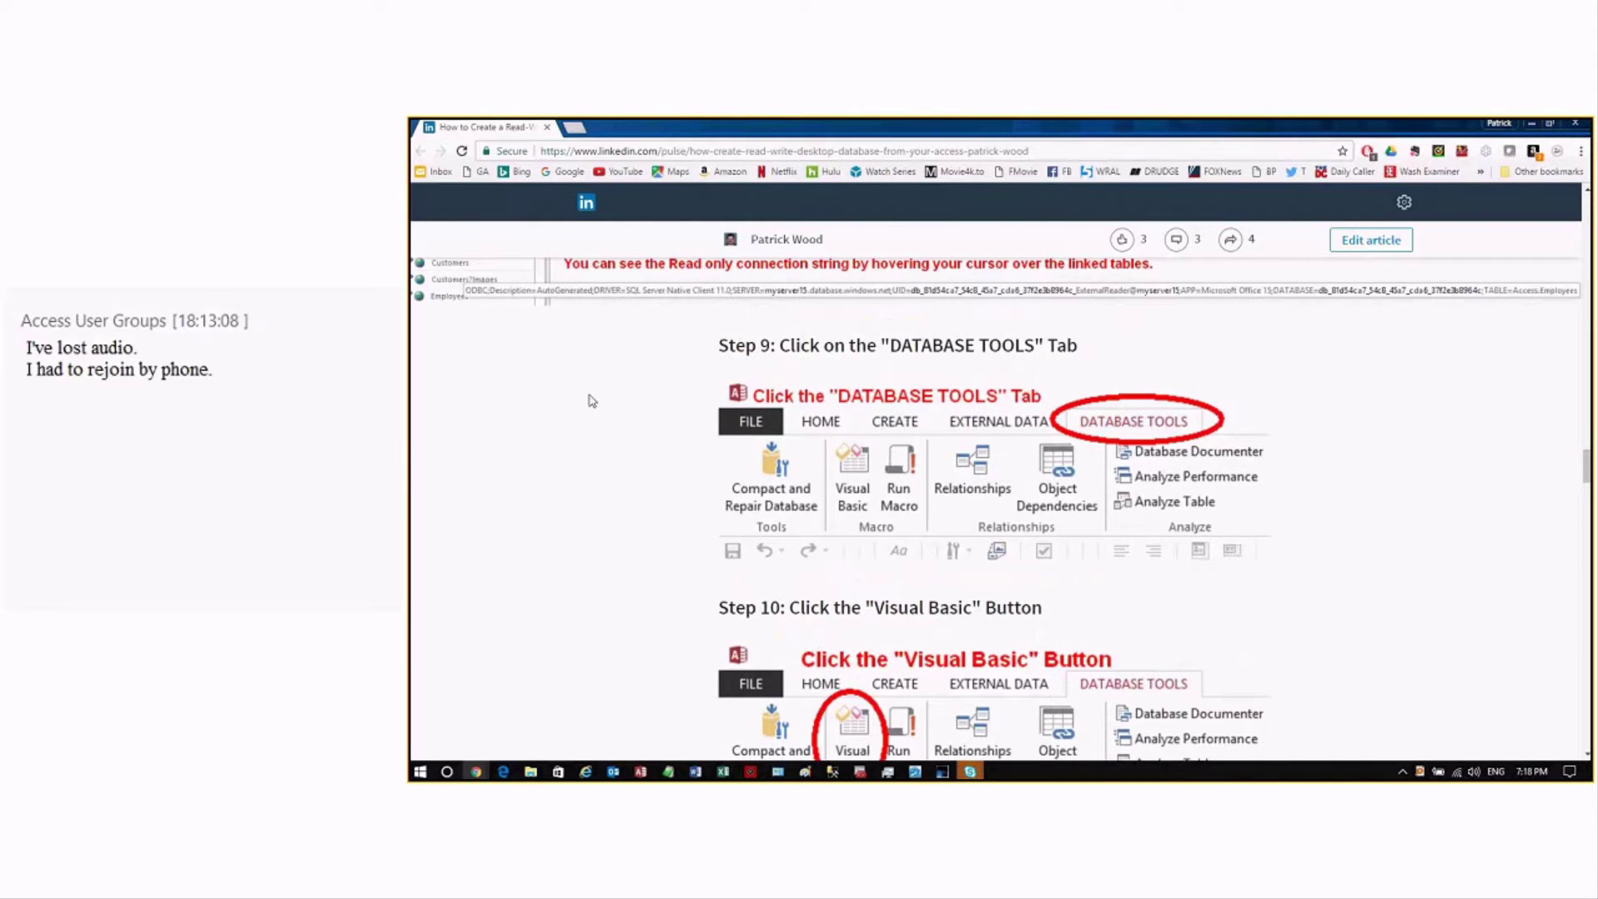
pyautogui.scroll(2, 592, 402)
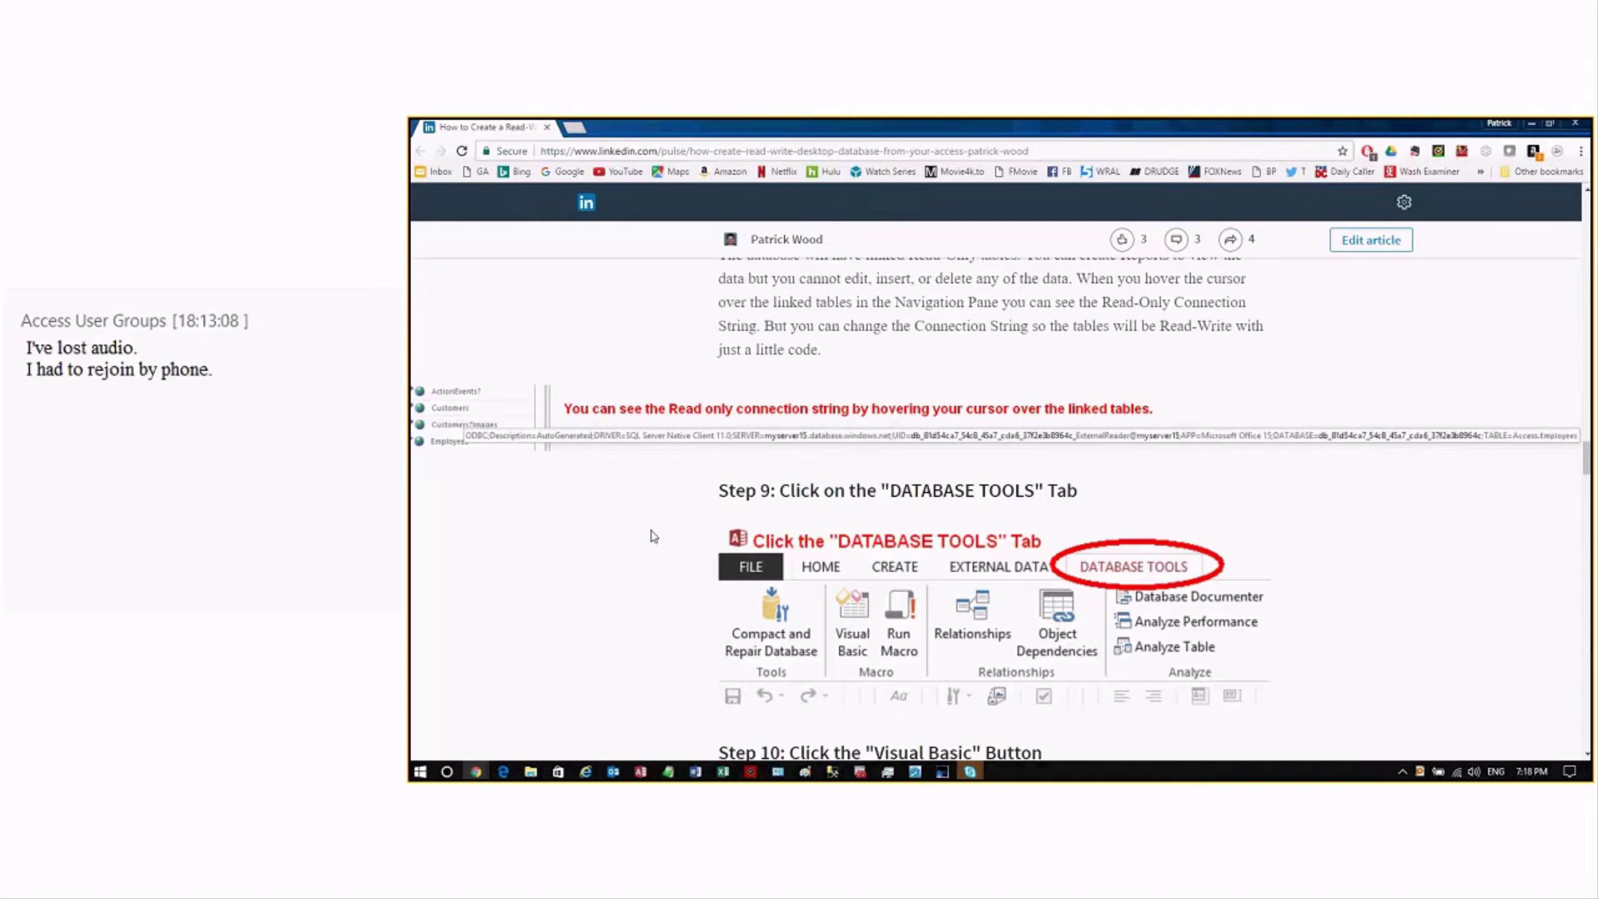
pyautogui.scroll(-1, 654, 537)
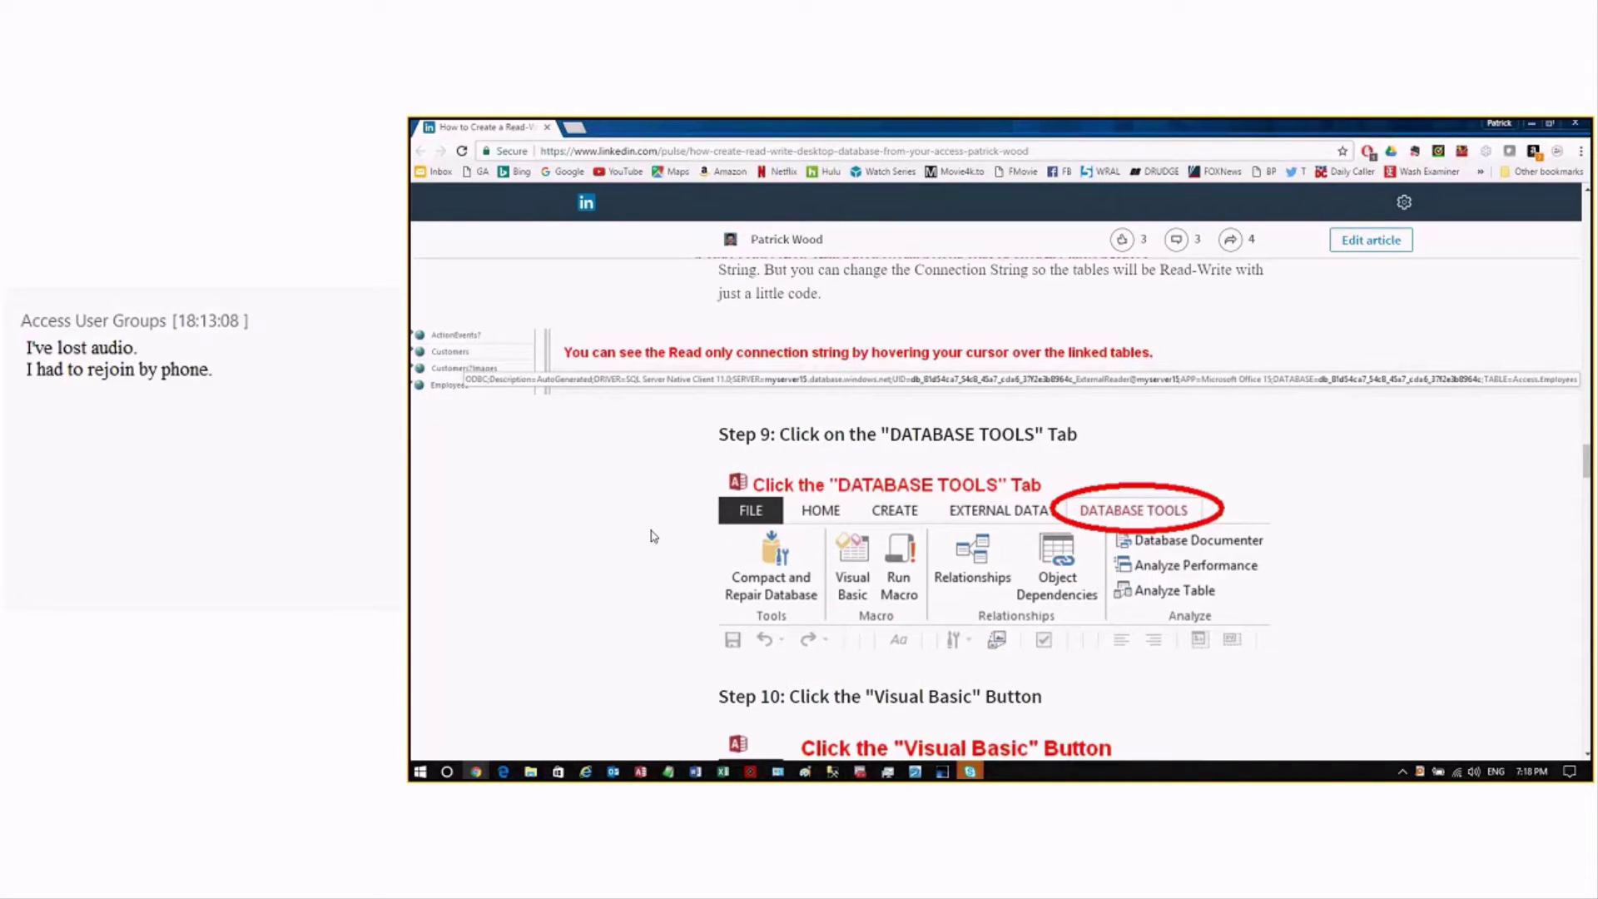
pyautogui.scroll(-2, 1377, 423)
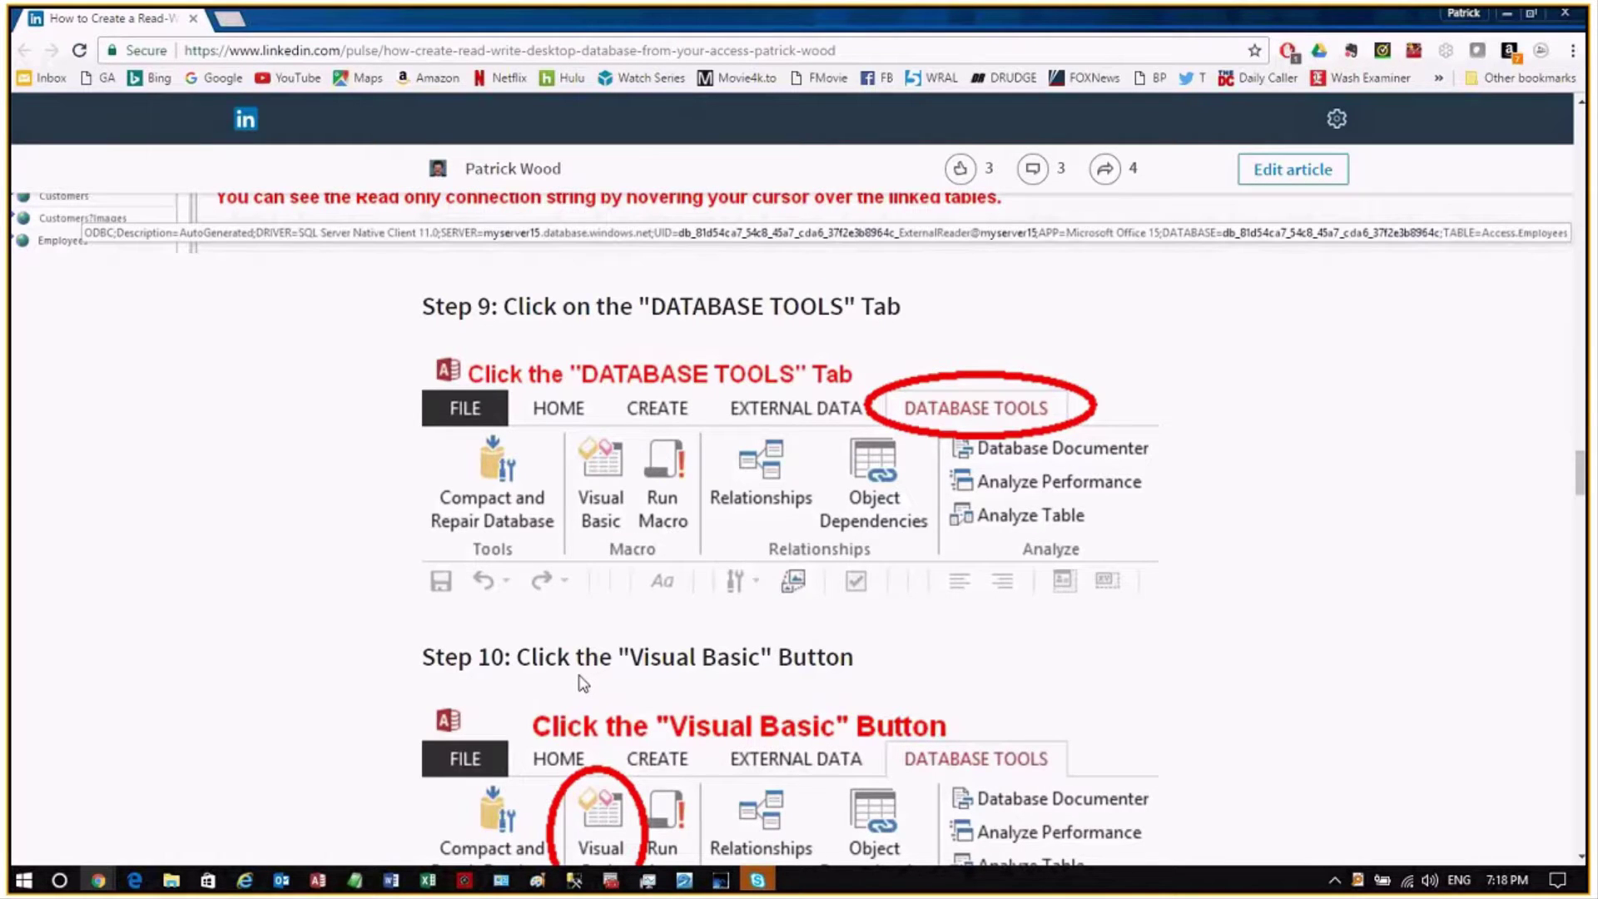
# Scroll to Step 11's Insert > Module screenshot and the start of Step 12's ConvertTablesToReadWrite code
pyautogui.scroll(-2, 583, 683)
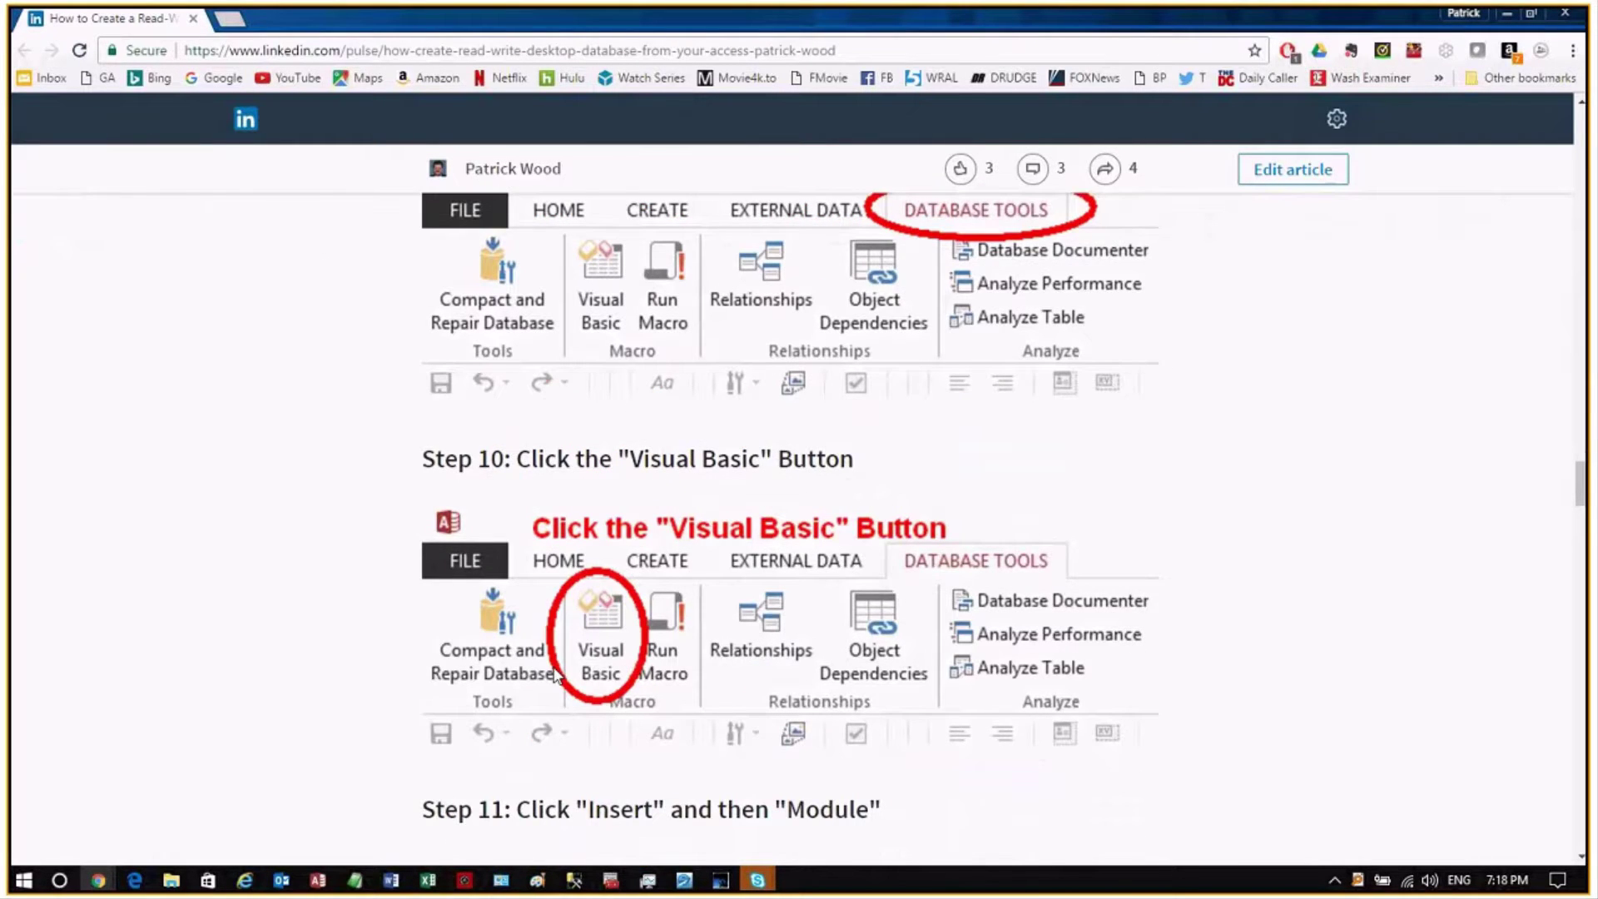
pyautogui.scroll(-1, 556, 674)
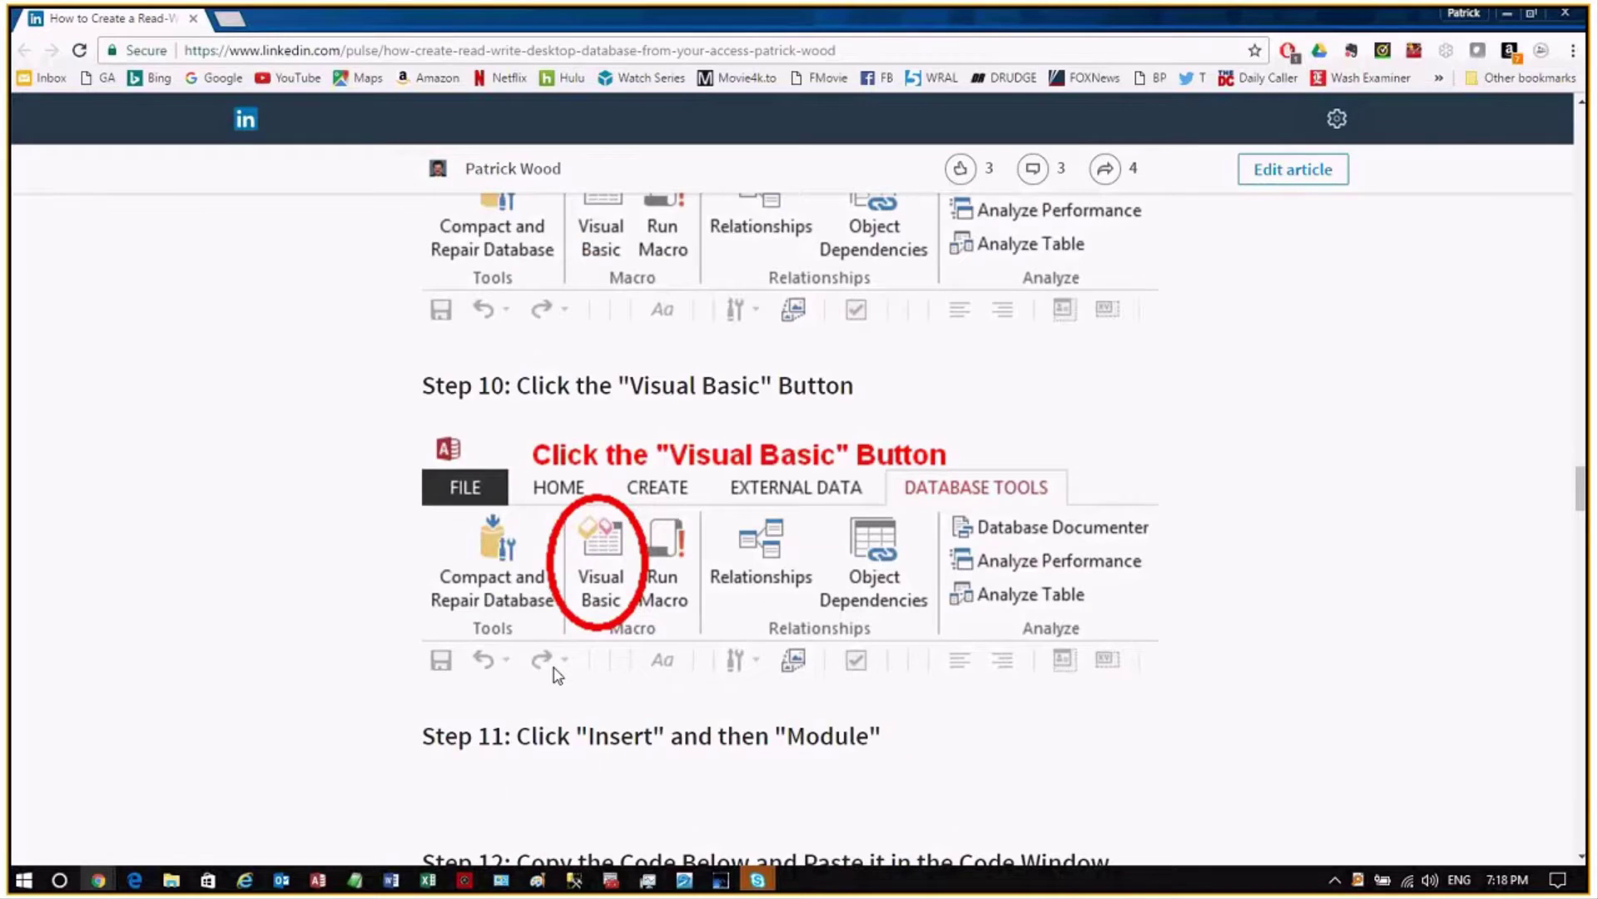
pyautogui.scroll(-2, 556, 674)
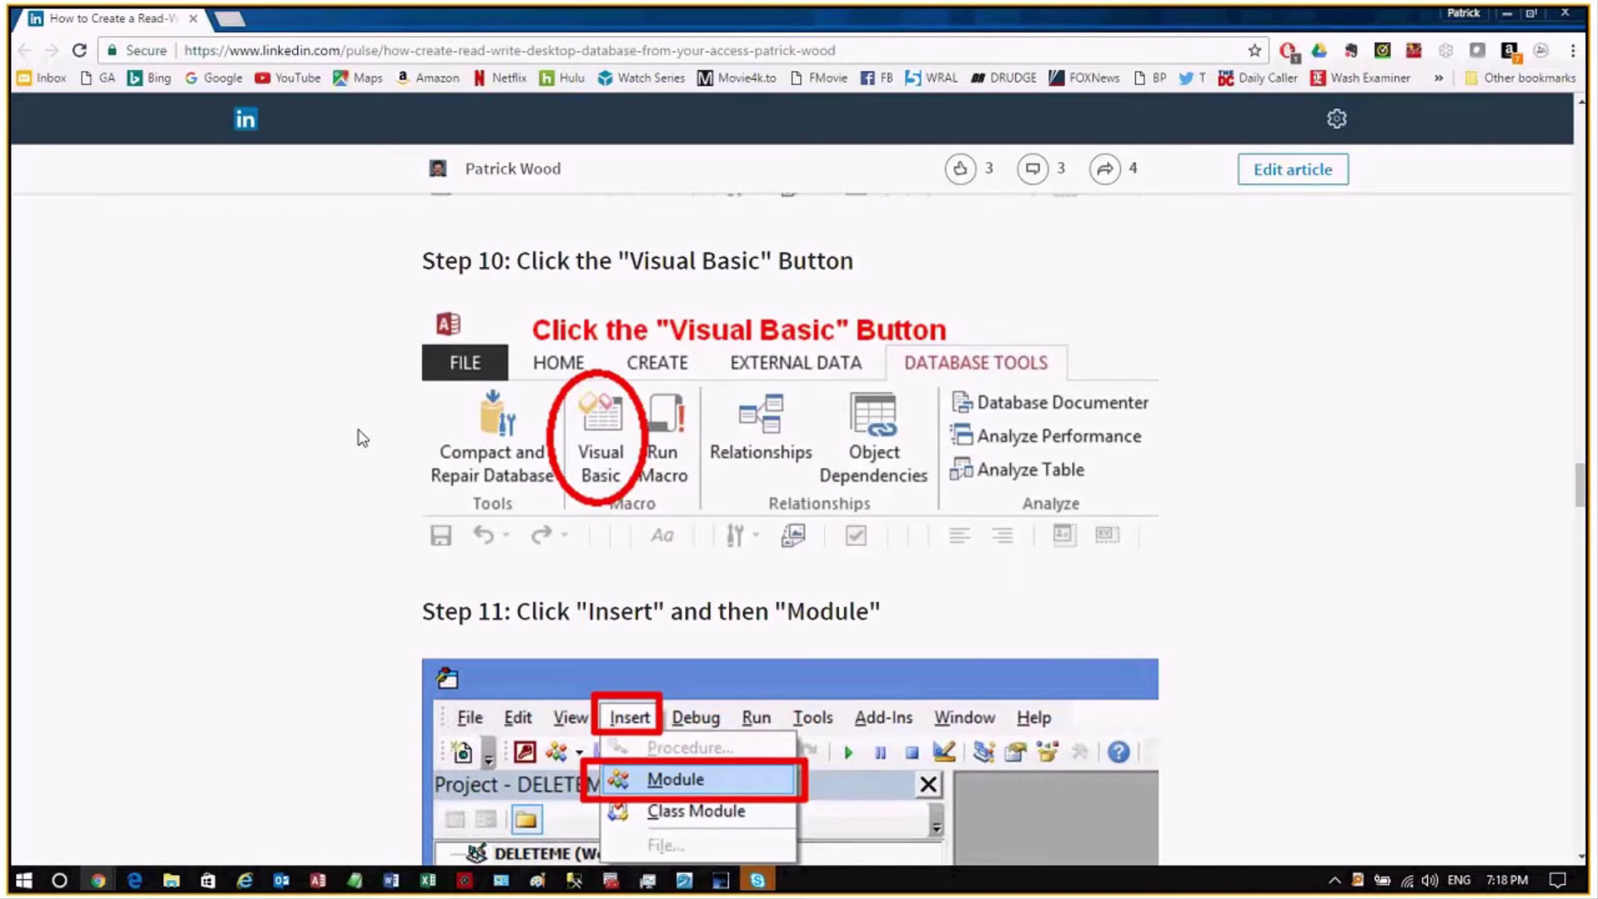
pyautogui.scroll(-1, 362, 439)
pyautogui.scroll(-1, 362, 439)
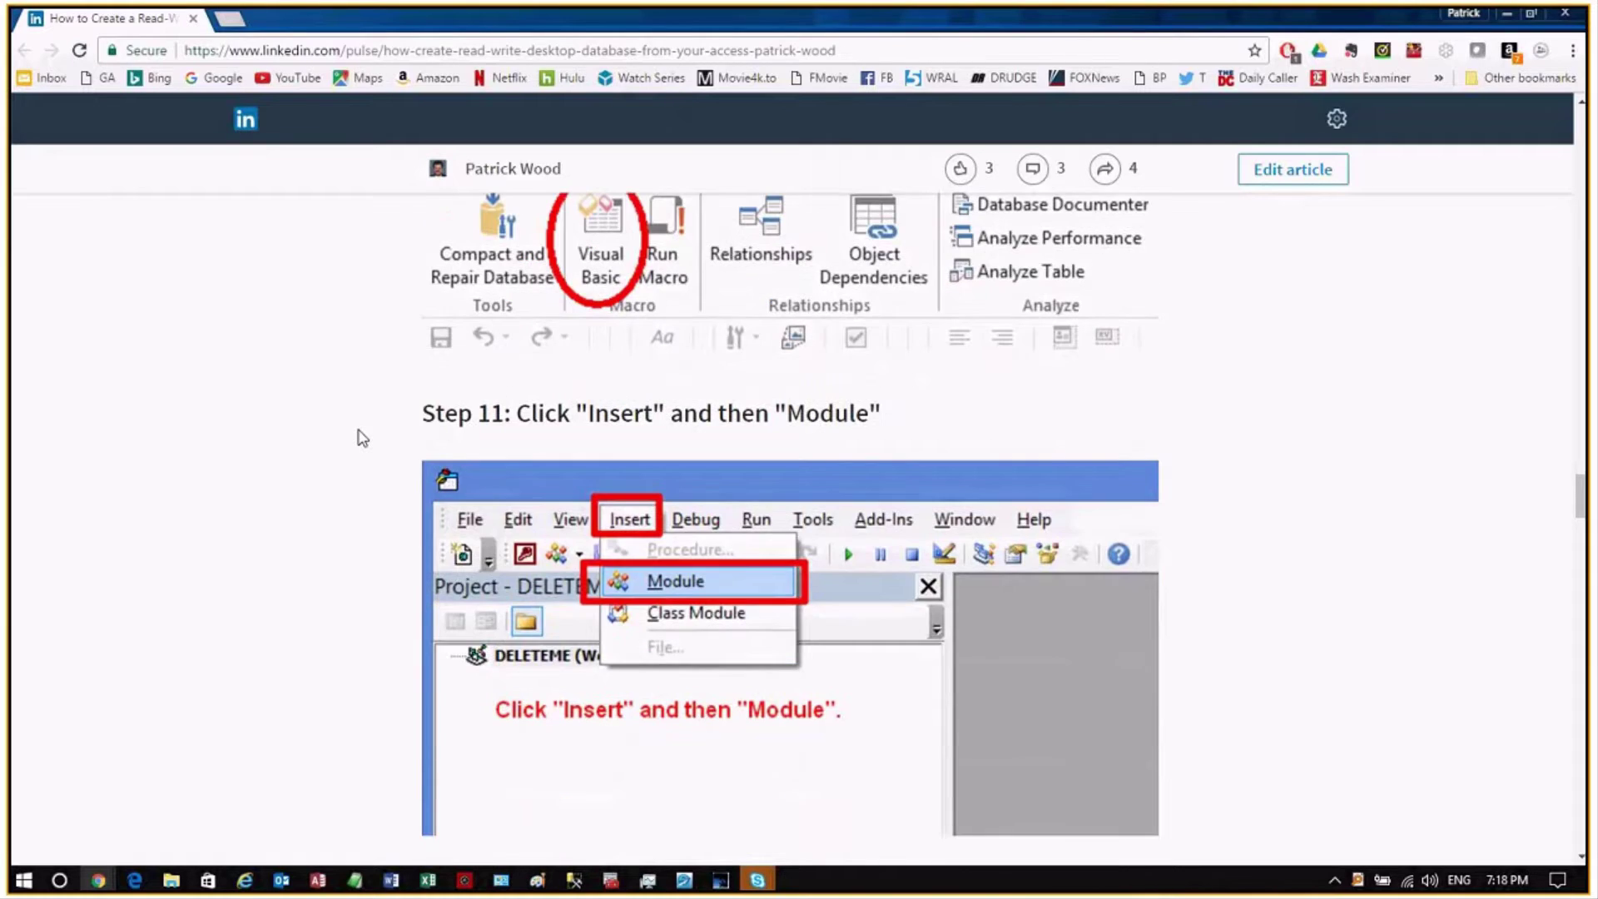
pyautogui.scroll(-1, 362, 439)
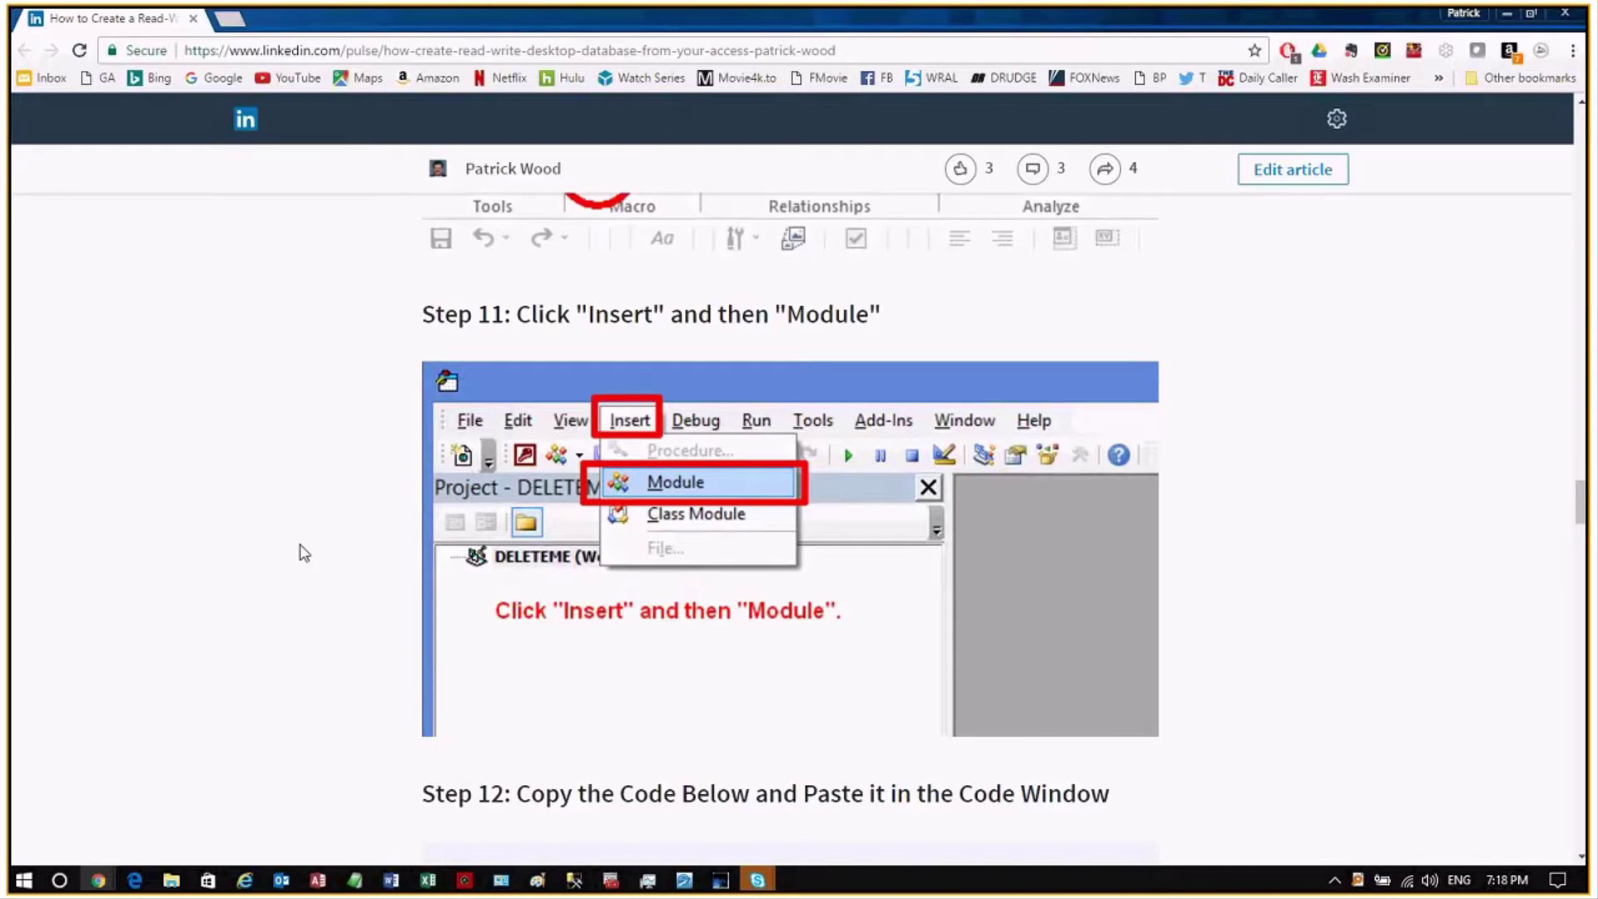
pyautogui.scroll(-2, 304, 553)
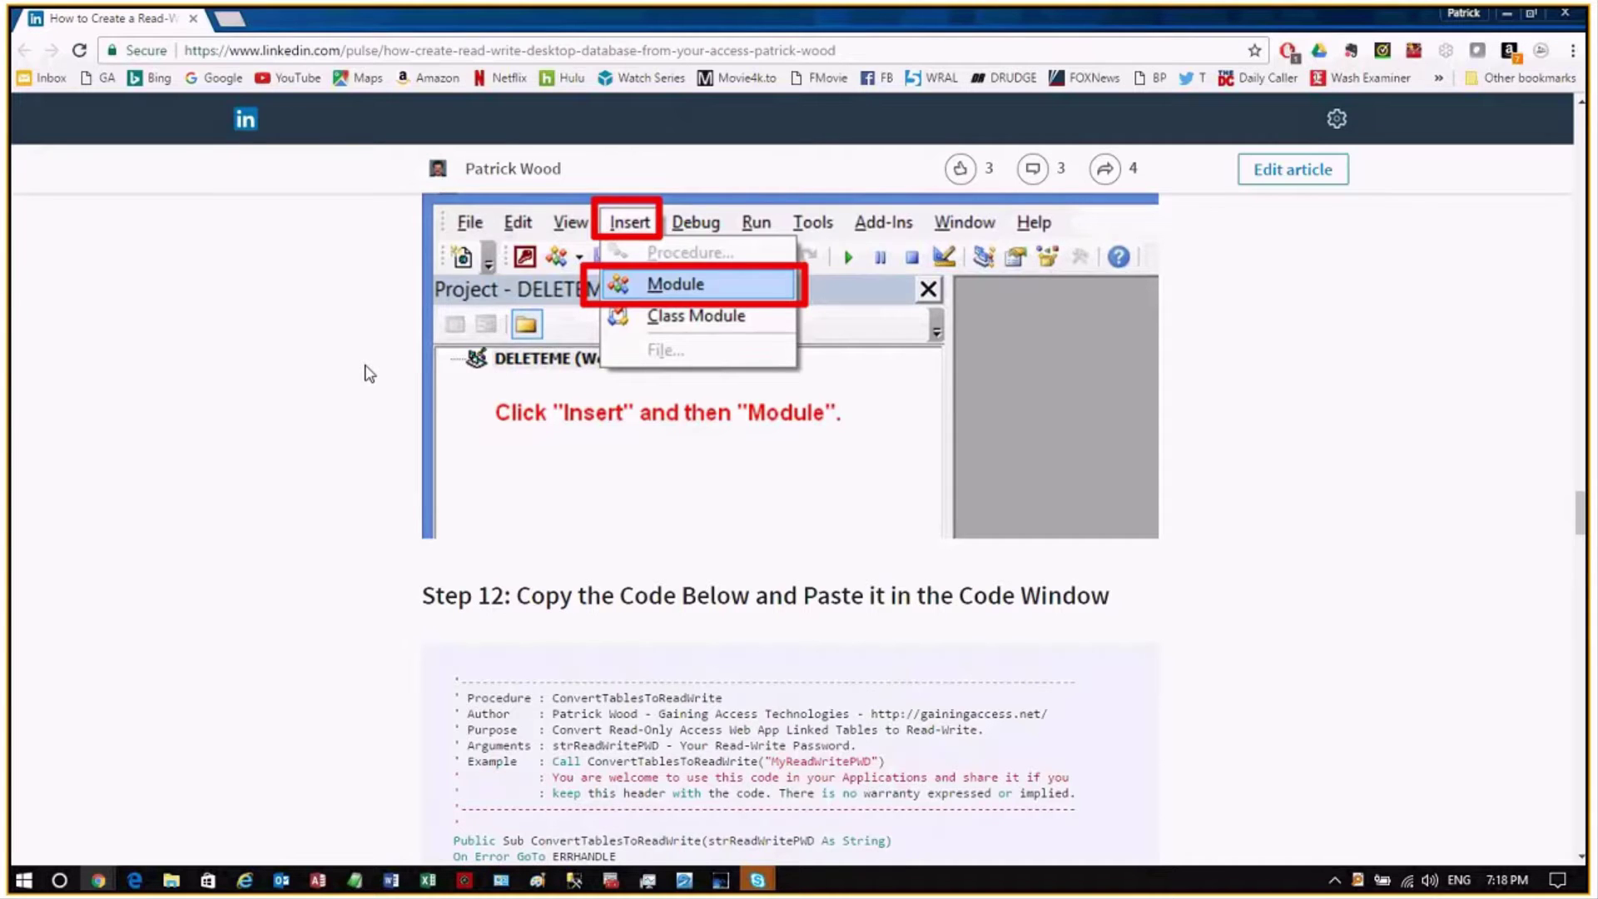
# Scroll through the ConvertTablesToReadWrite code listing down to Step 13: Run the Code
pyautogui.scroll(-2, 363, 408)
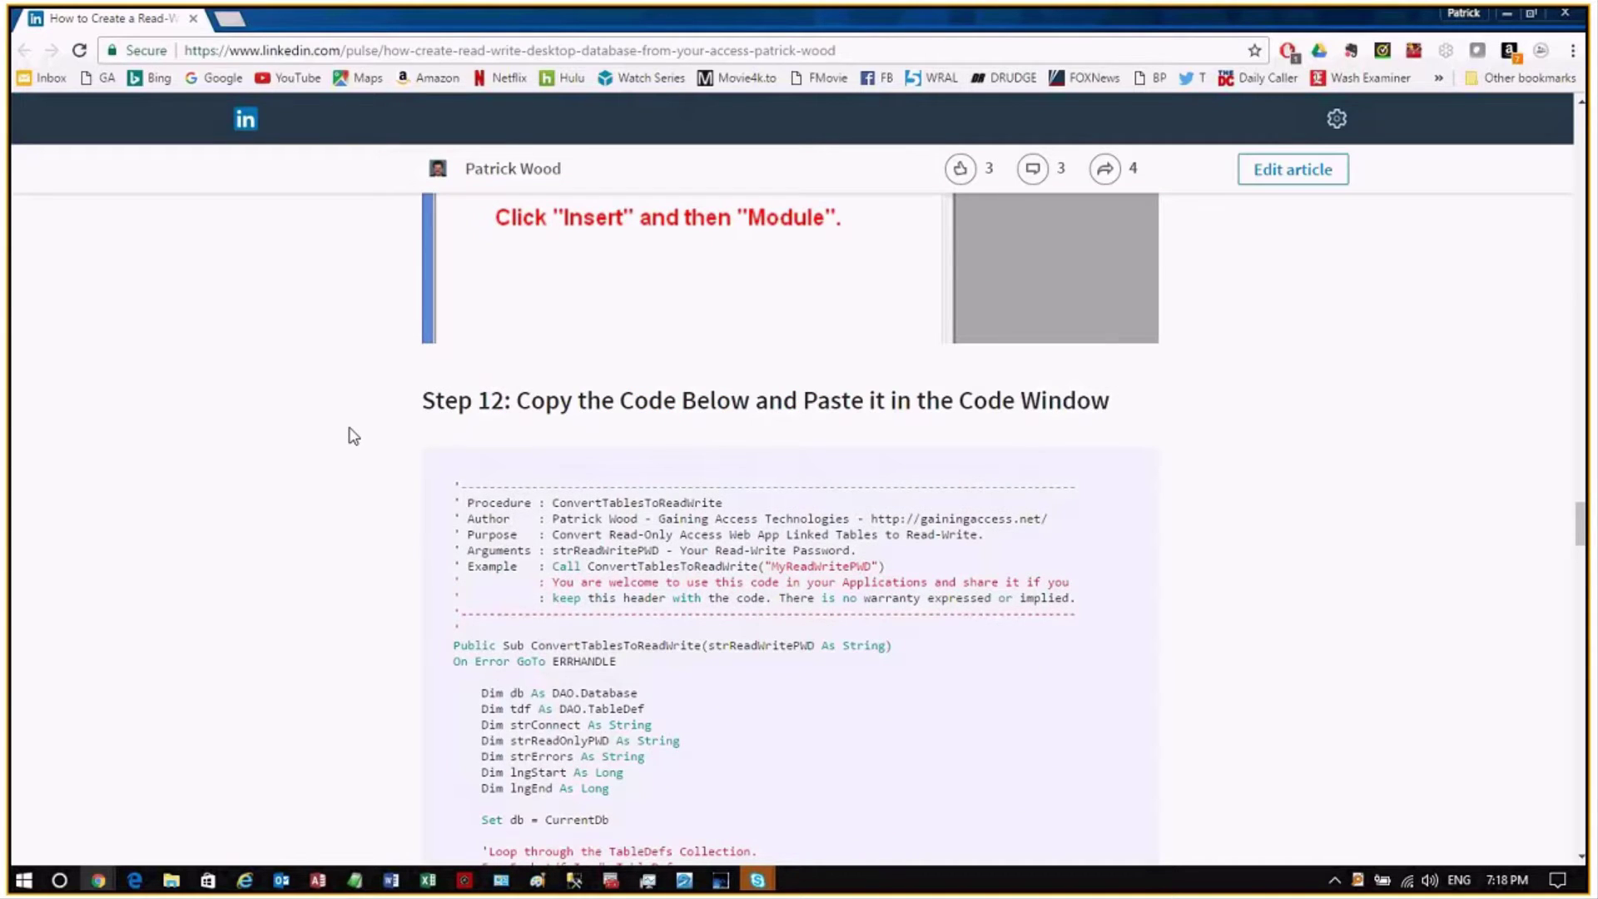
pyautogui.scroll(-1, 354, 436)
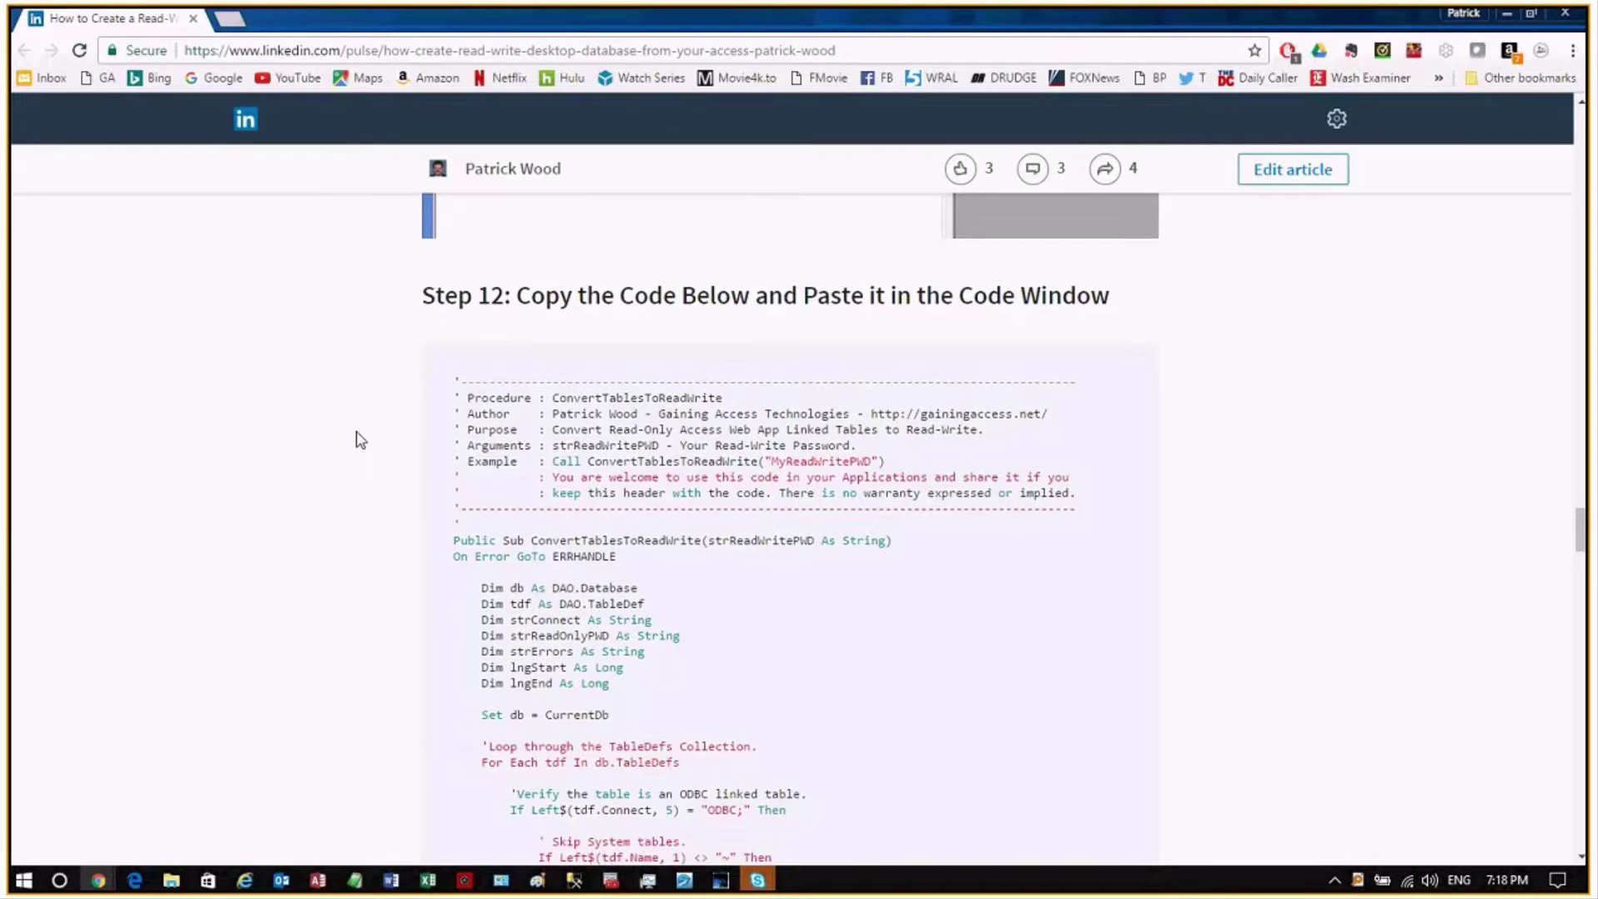
pyautogui.scroll(-1, 359, 439)
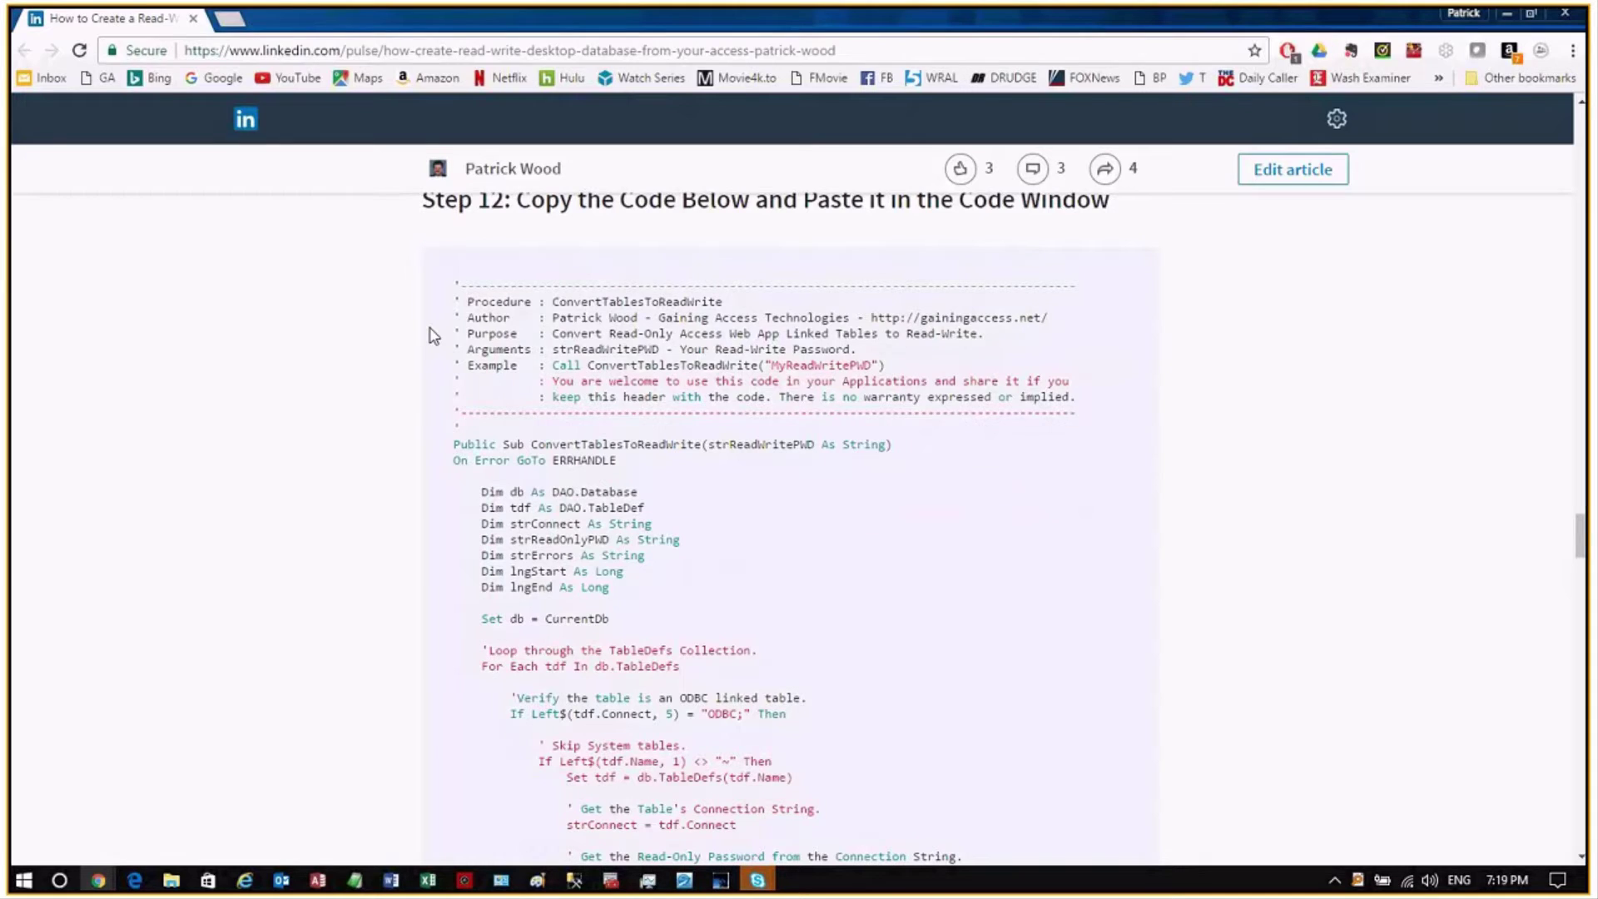
pyautogui.scroll(-1, 426, 350)
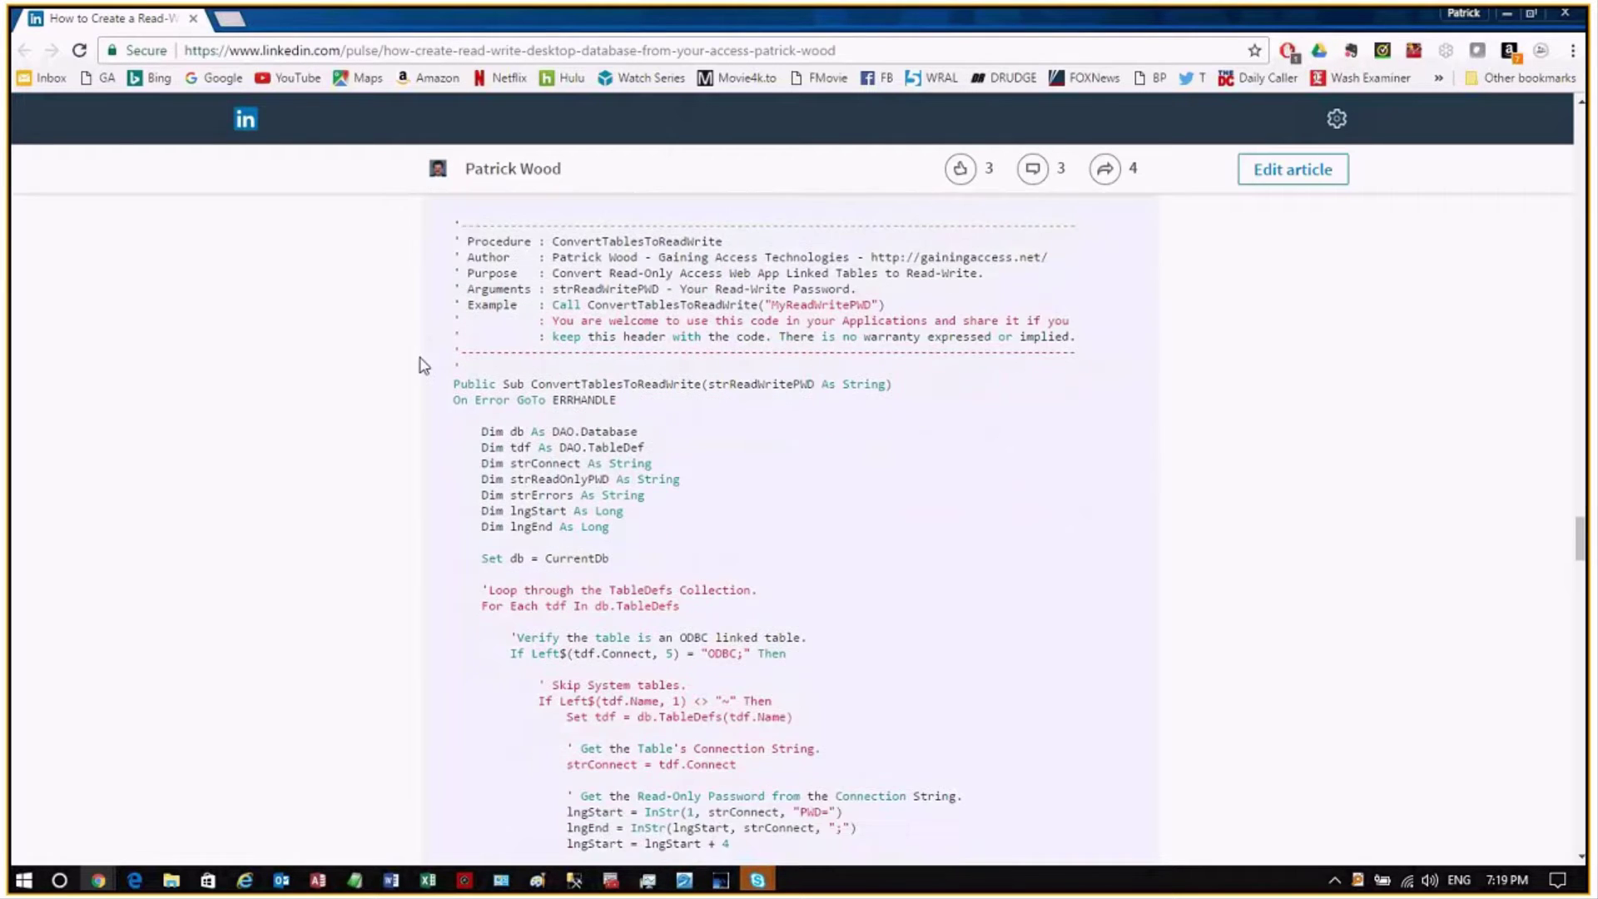
pyautogui.scroll(-5, 407, 399)
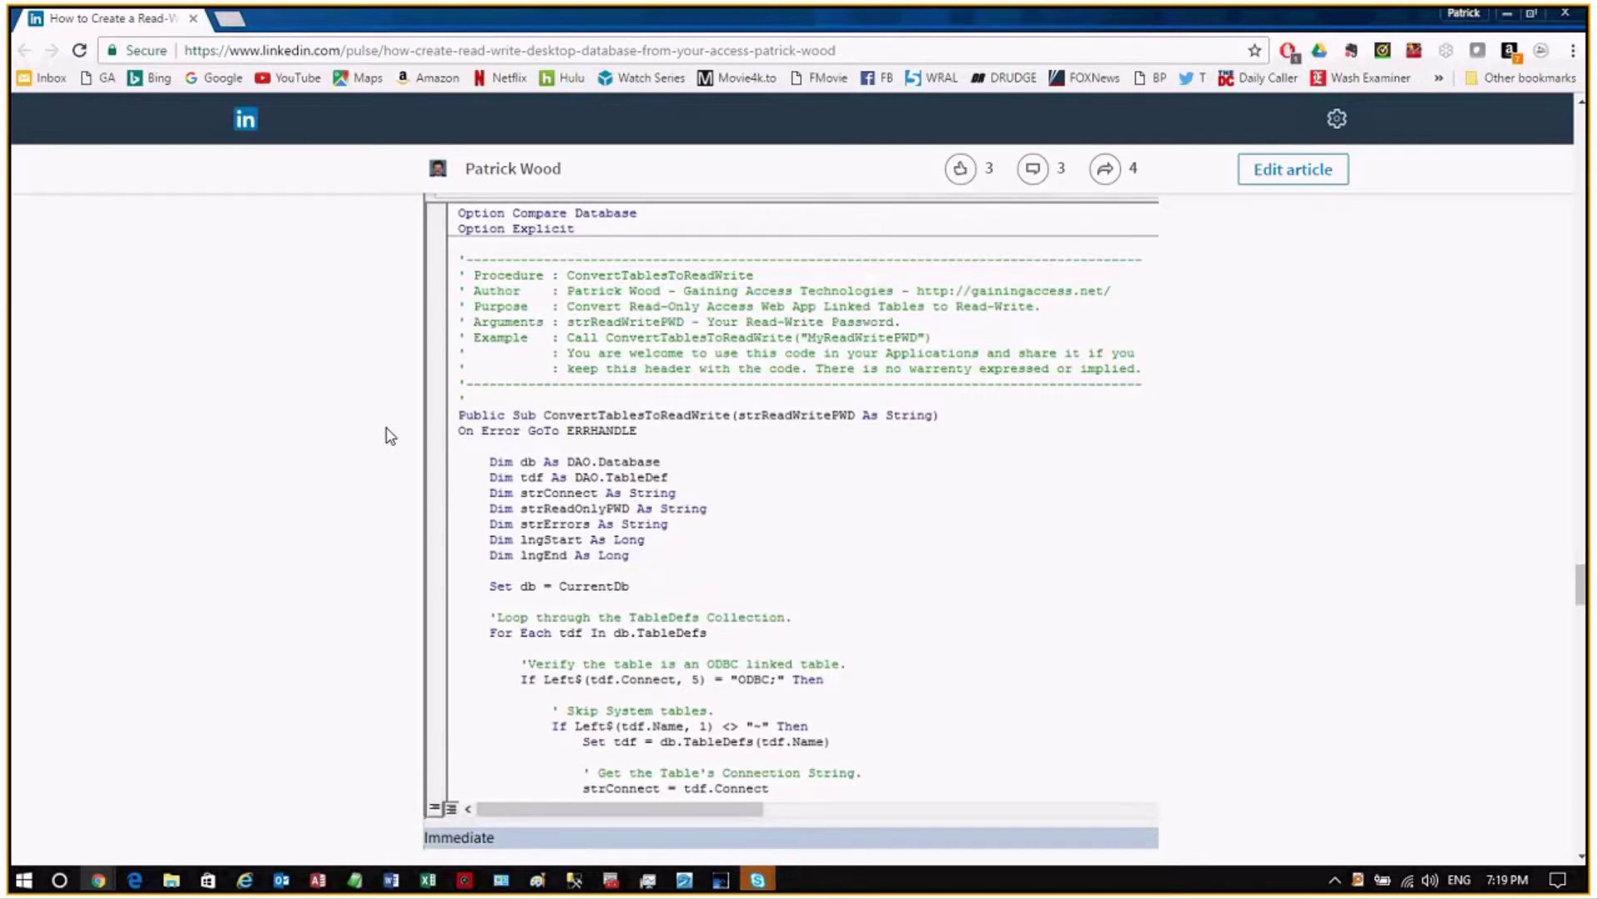
pyautogui.scroll(-3, 385, 445)
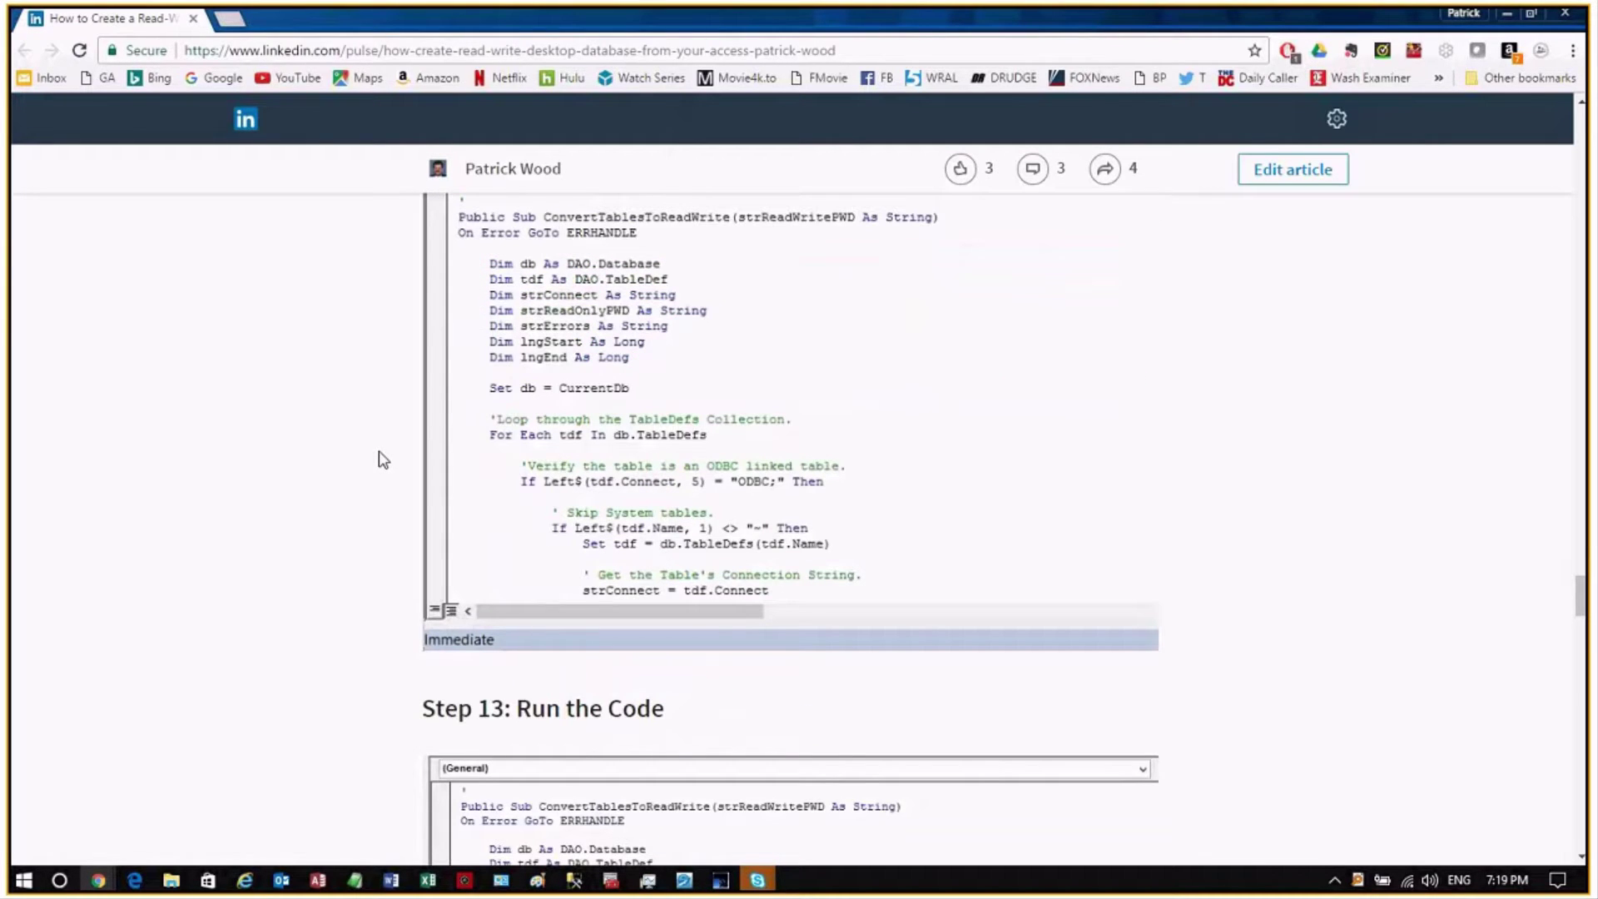
pyautogui.scroll(-5, 391, 470)
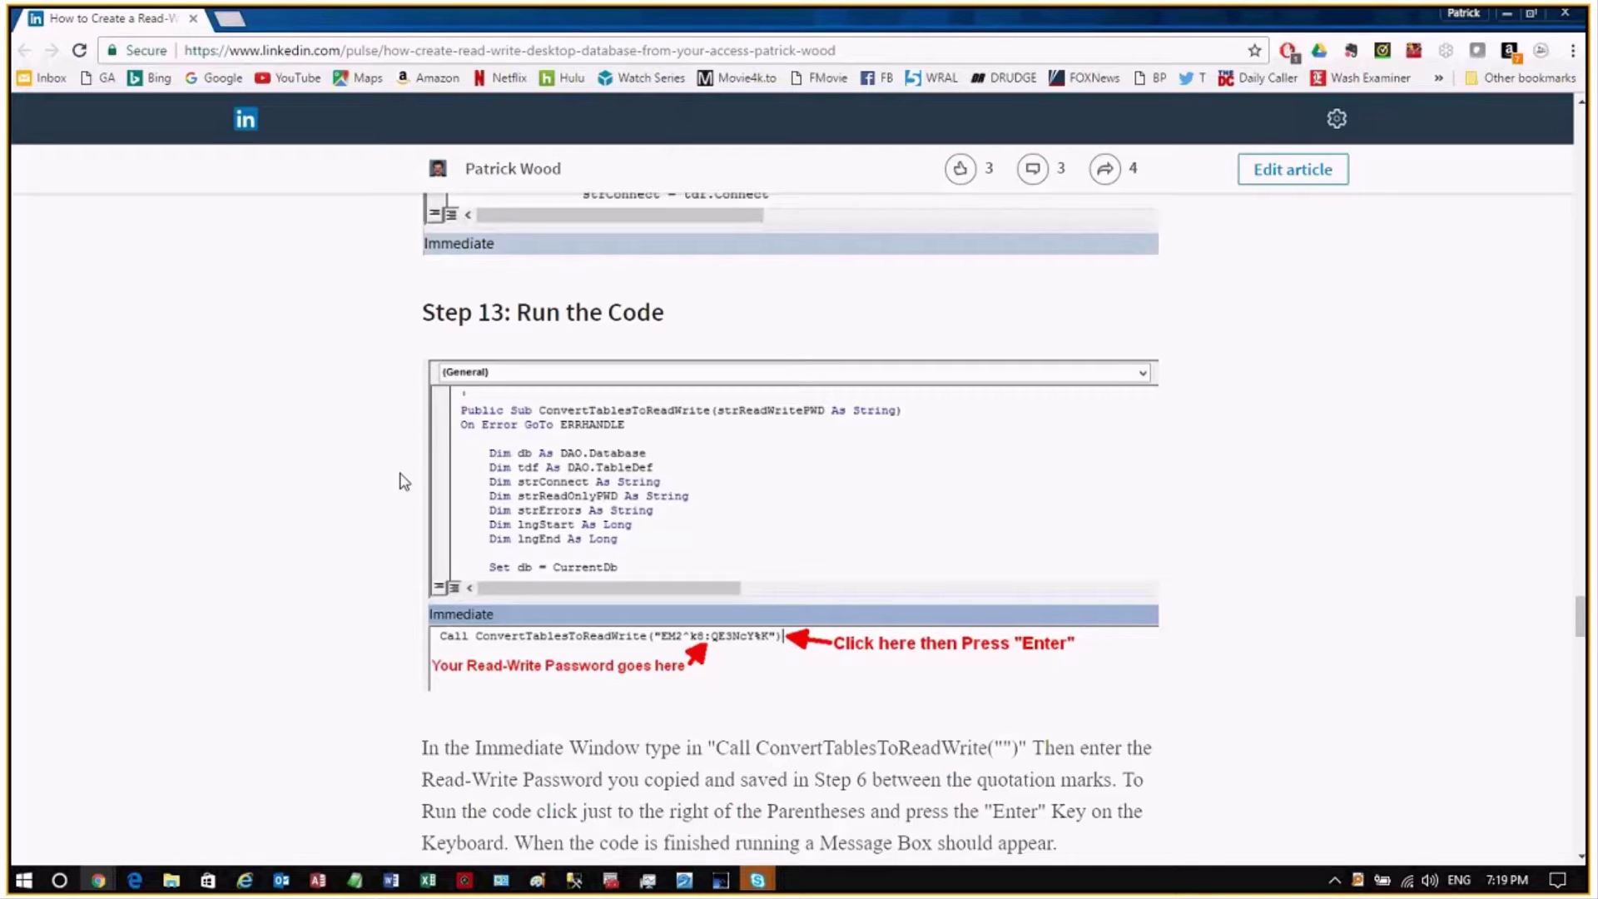
pyautogui.scroll(-1, 404, 481)
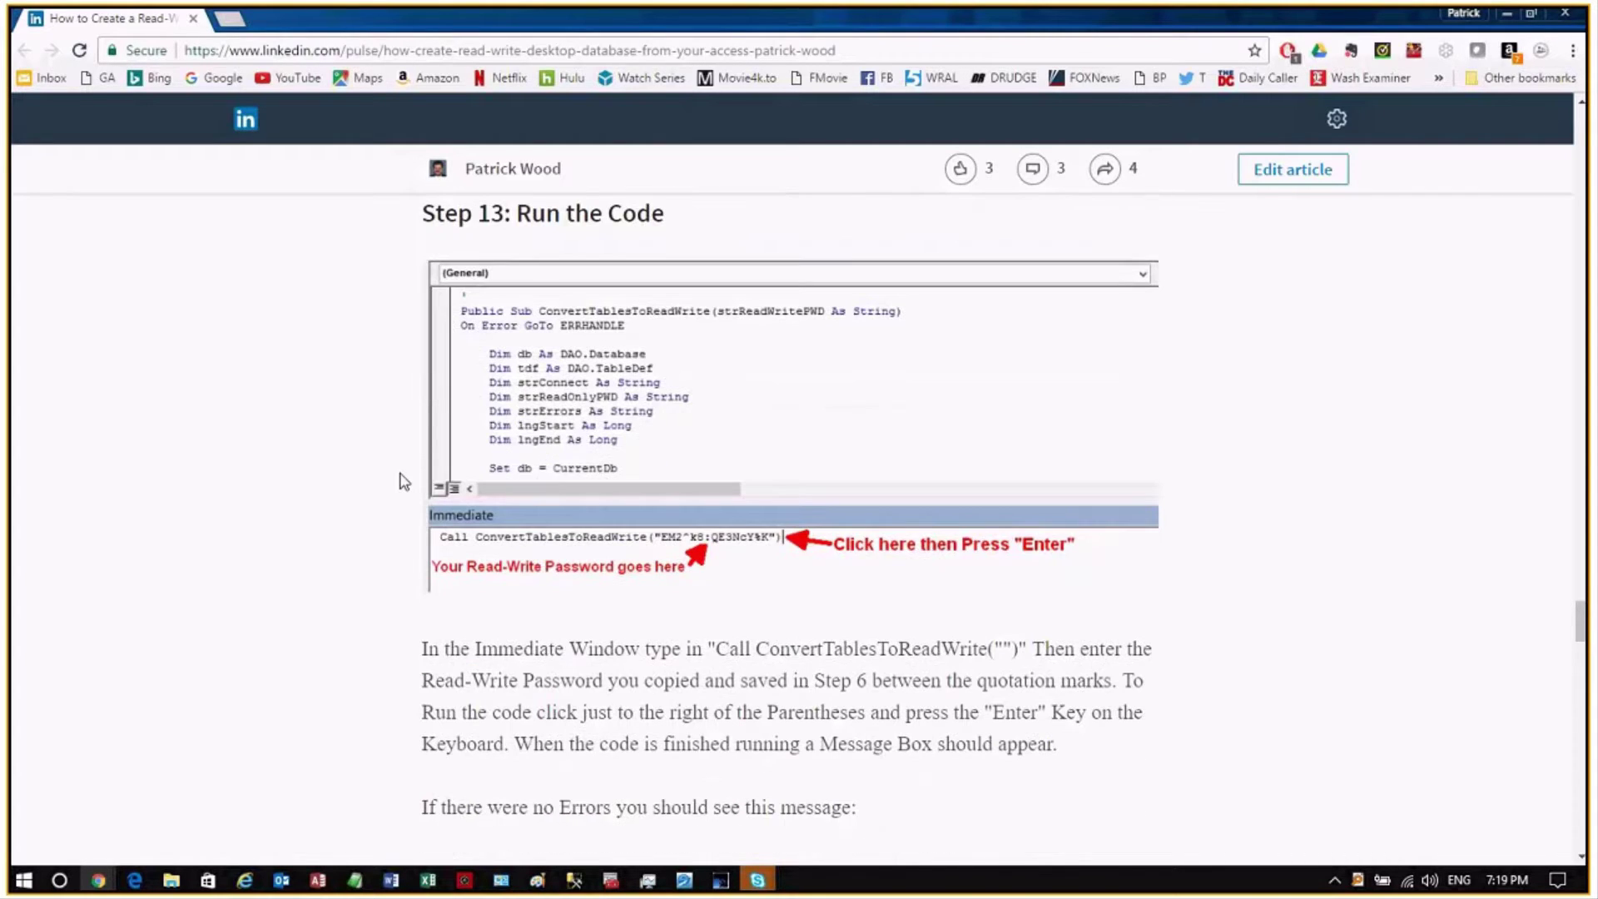
pyautogui.scroll(-1, 403, 482)
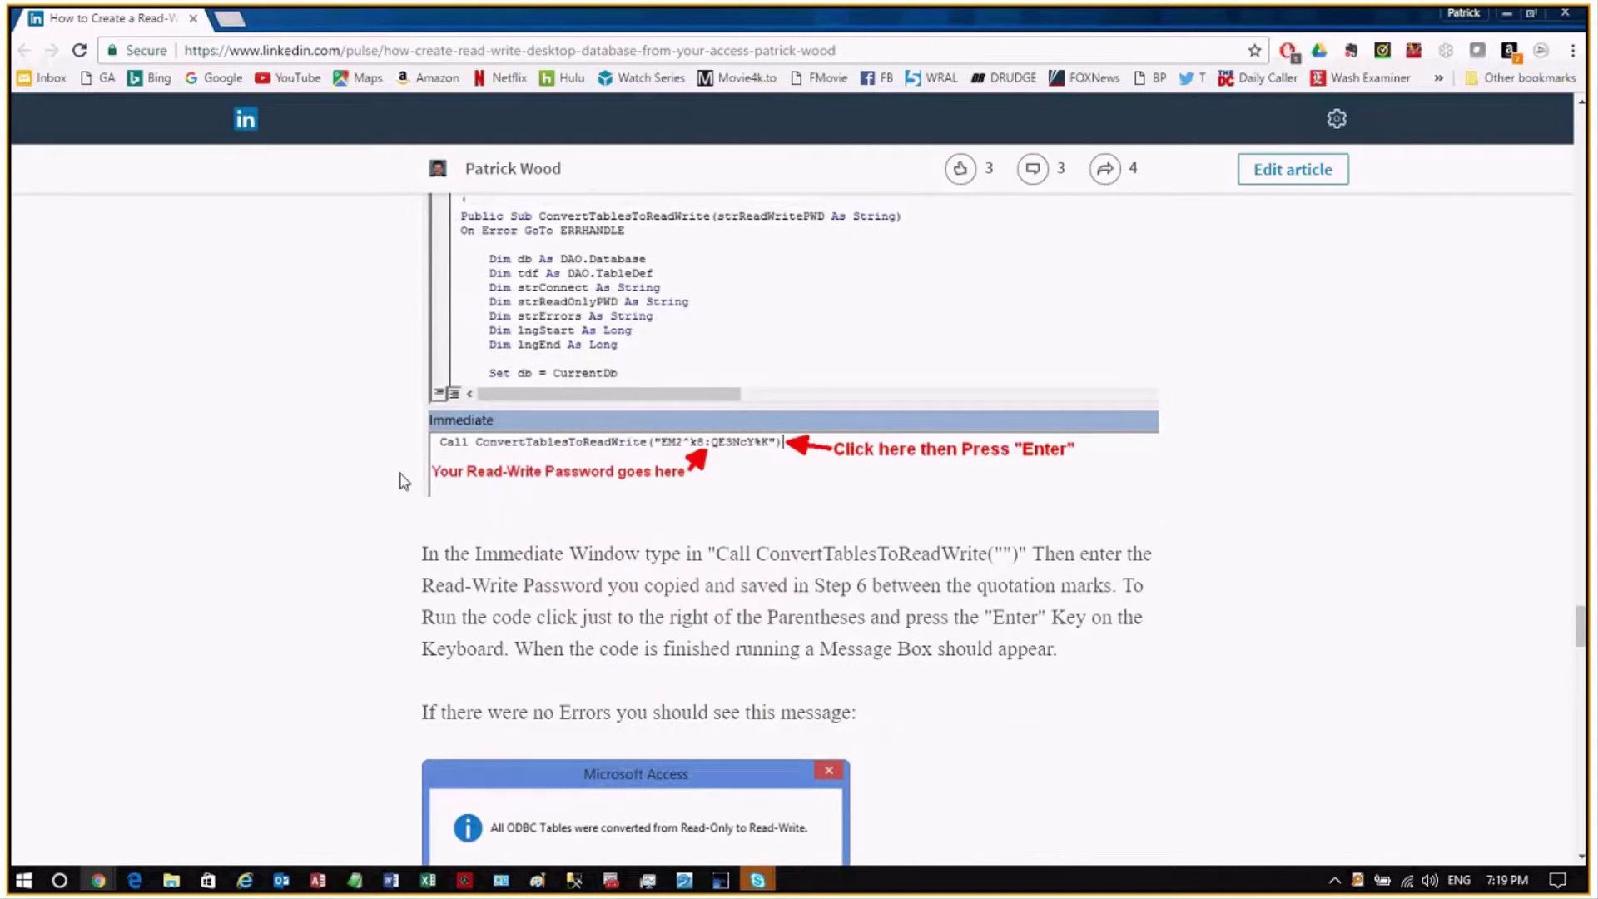
pyautogui.scroll(-1, 404, 482)
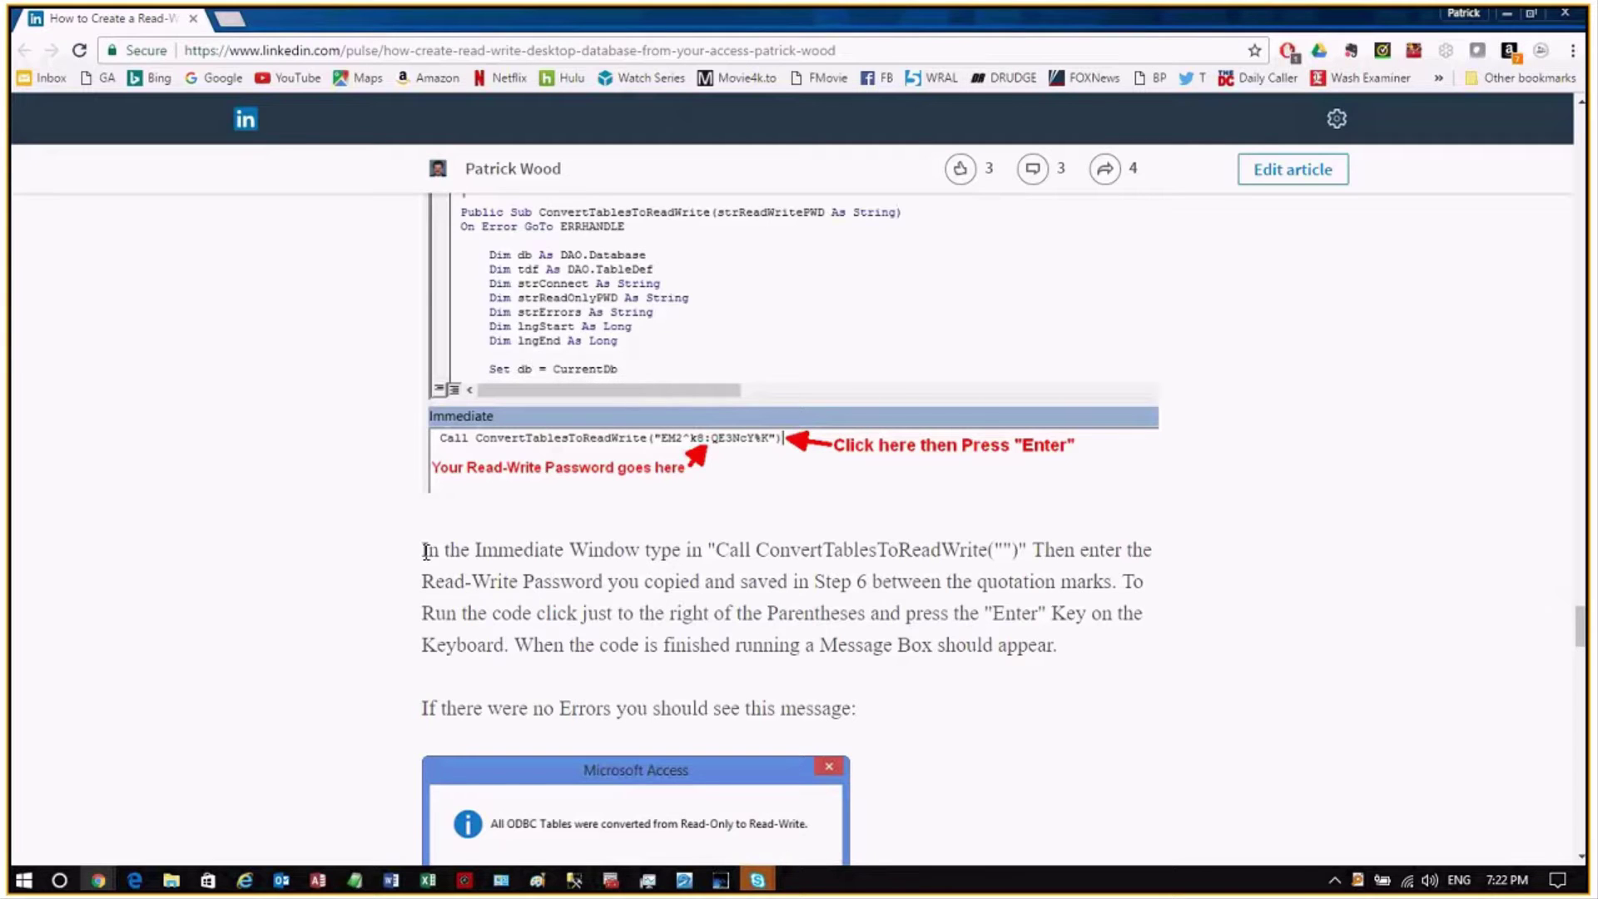
# Scroll back up through the article's VBA conversion code listing
pyautogui.scroll(-1, 426, 551)
pyautogui.scroll(-1, 426, 551)
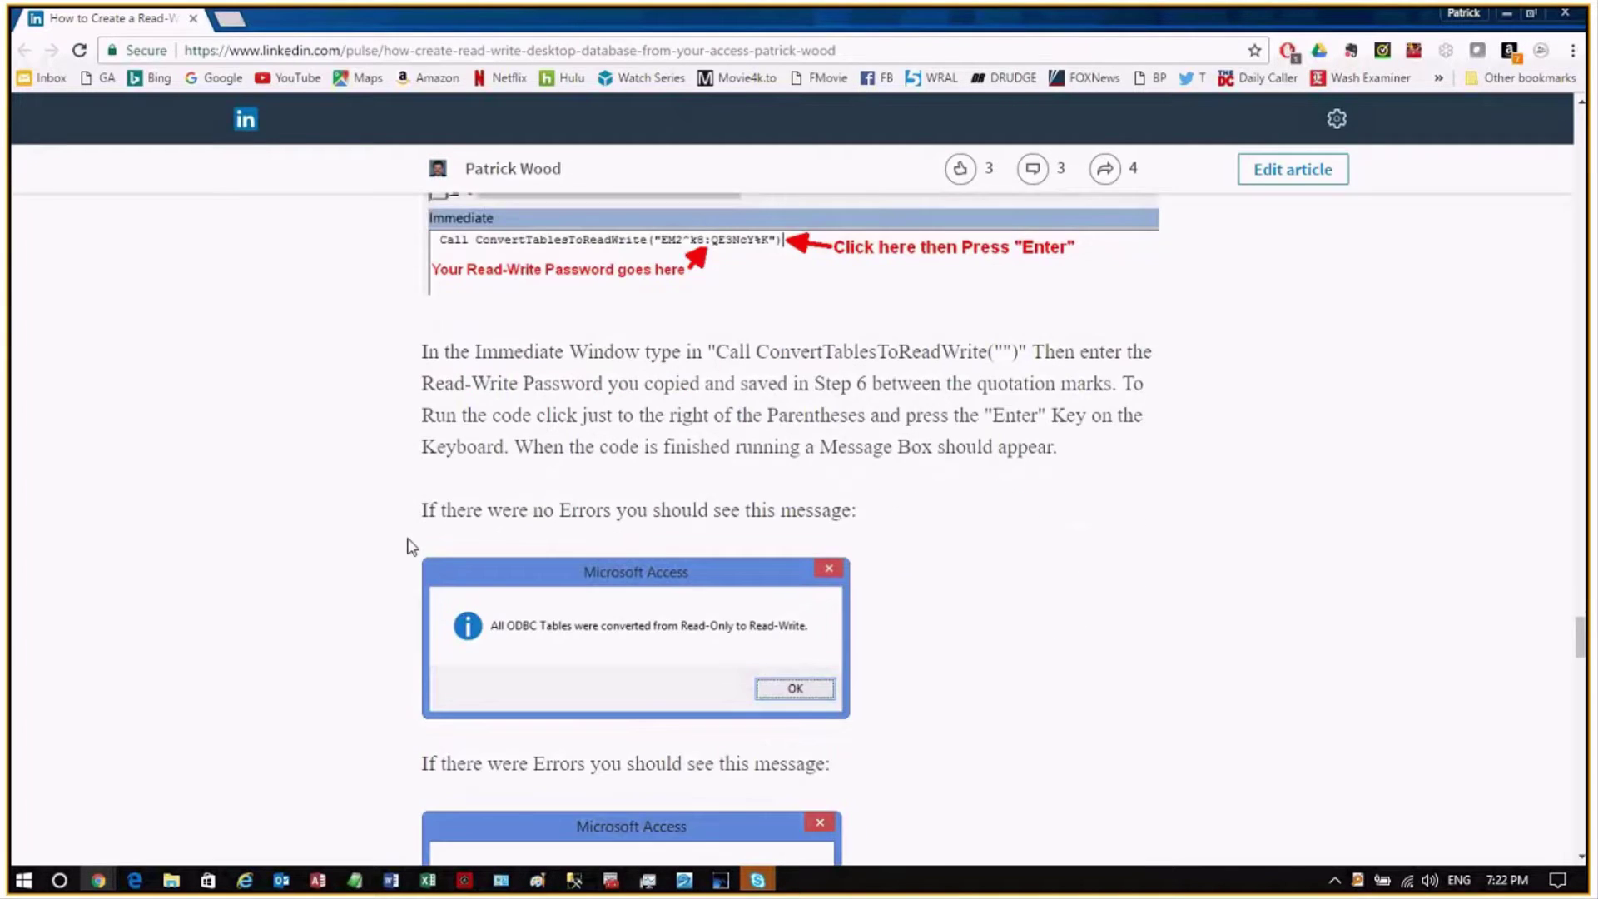
pyautogui.scroll(2, 411, 547)
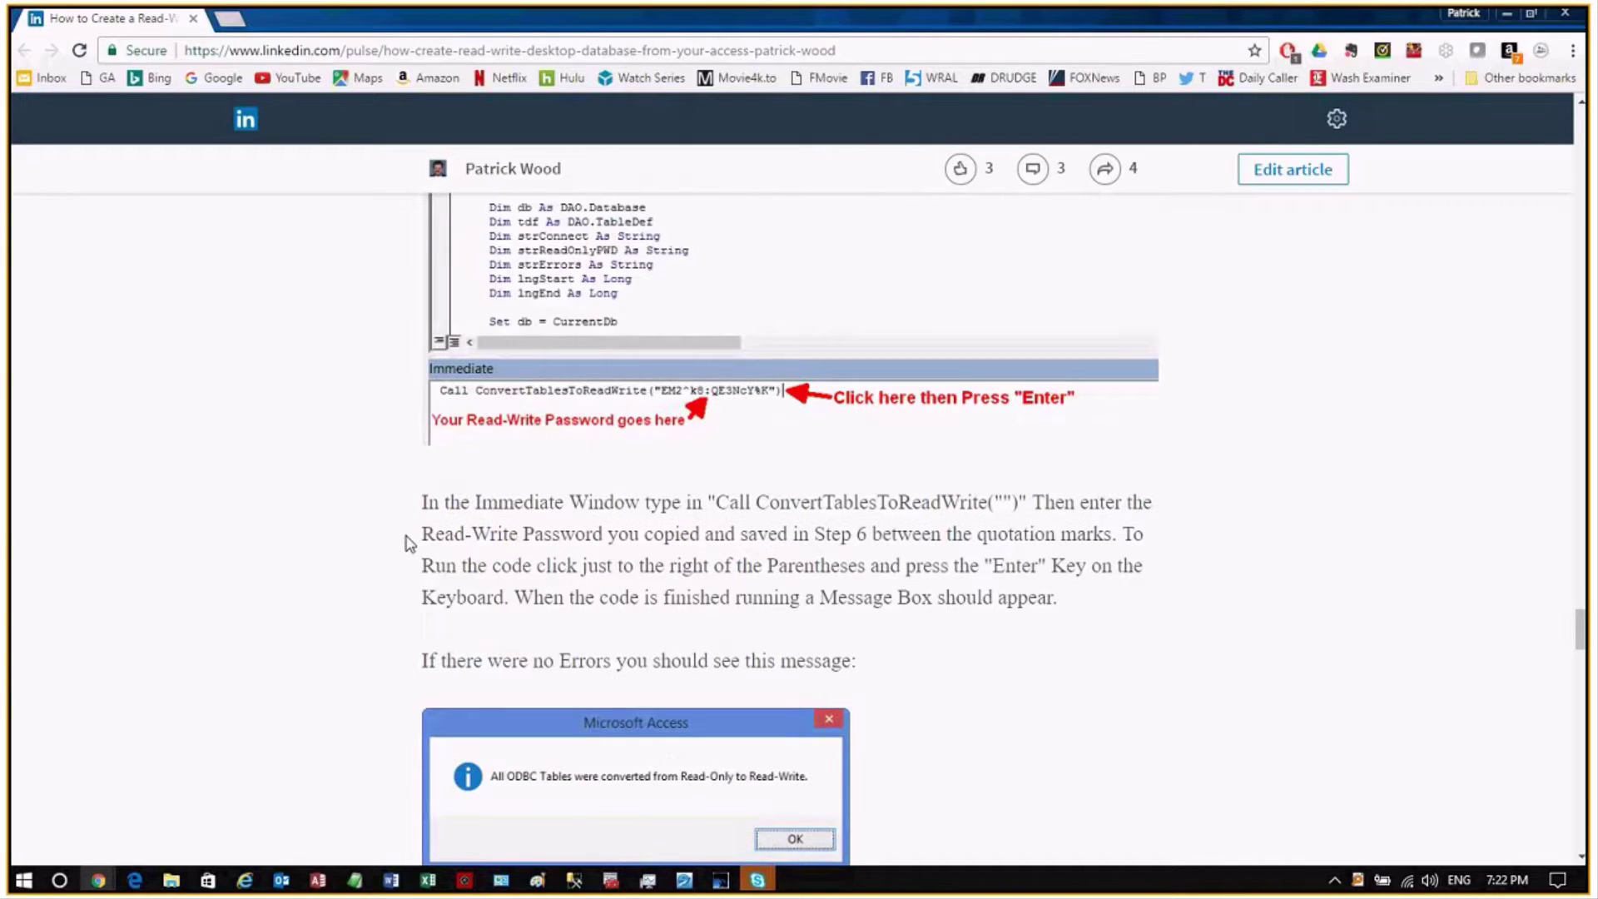
pyautogui.scroll(2, 411, 544)
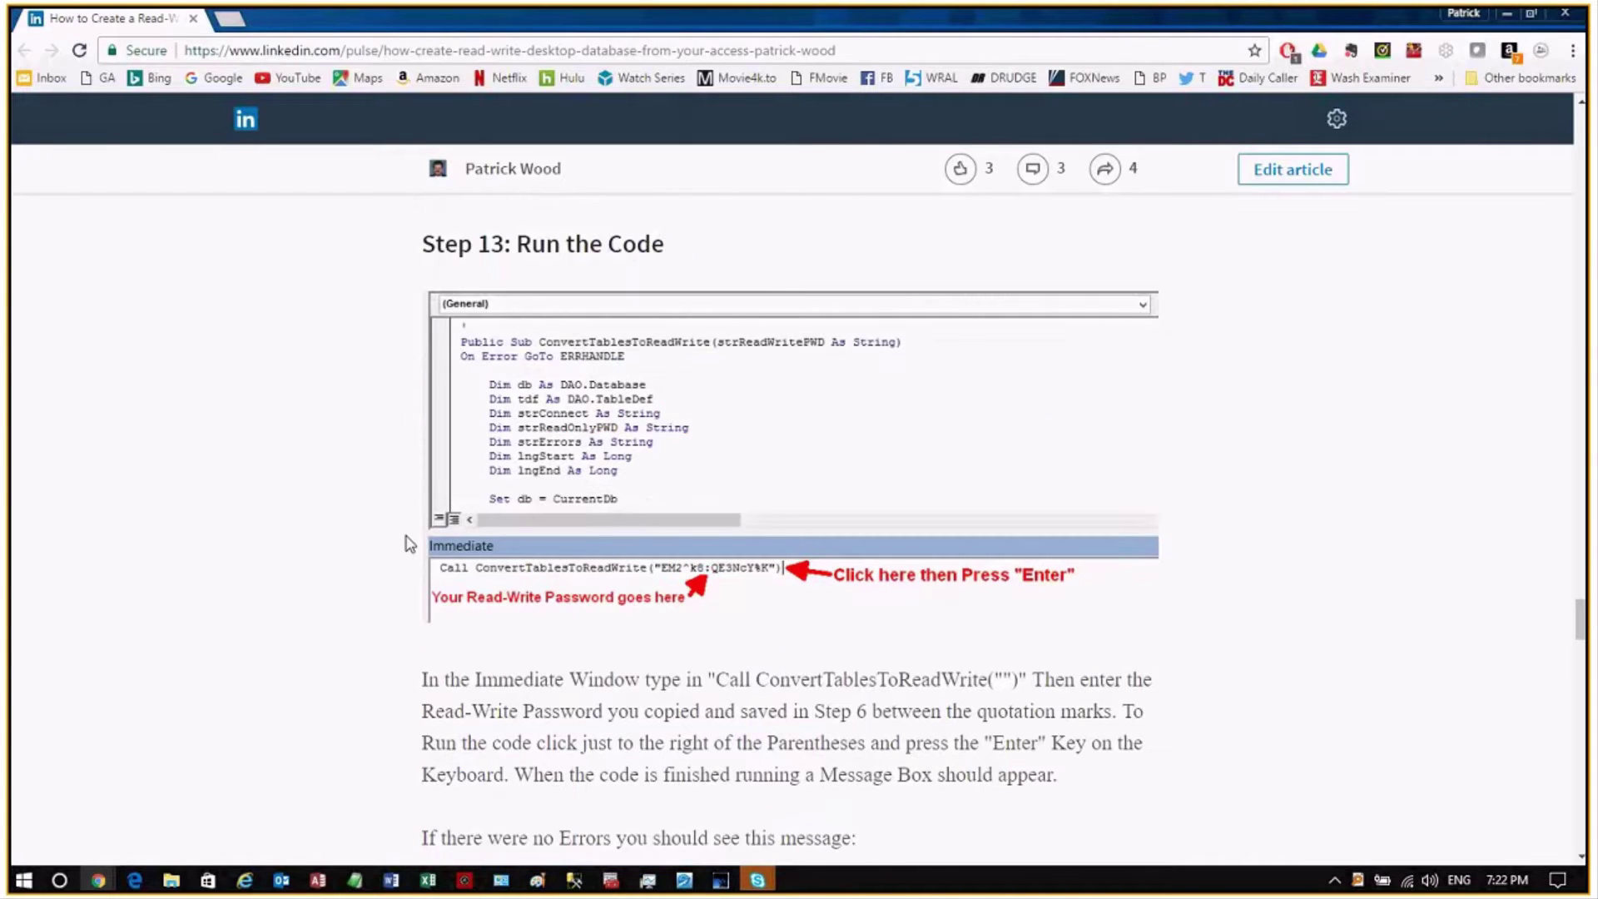
pyautogui.scroll(6, 409, 544)
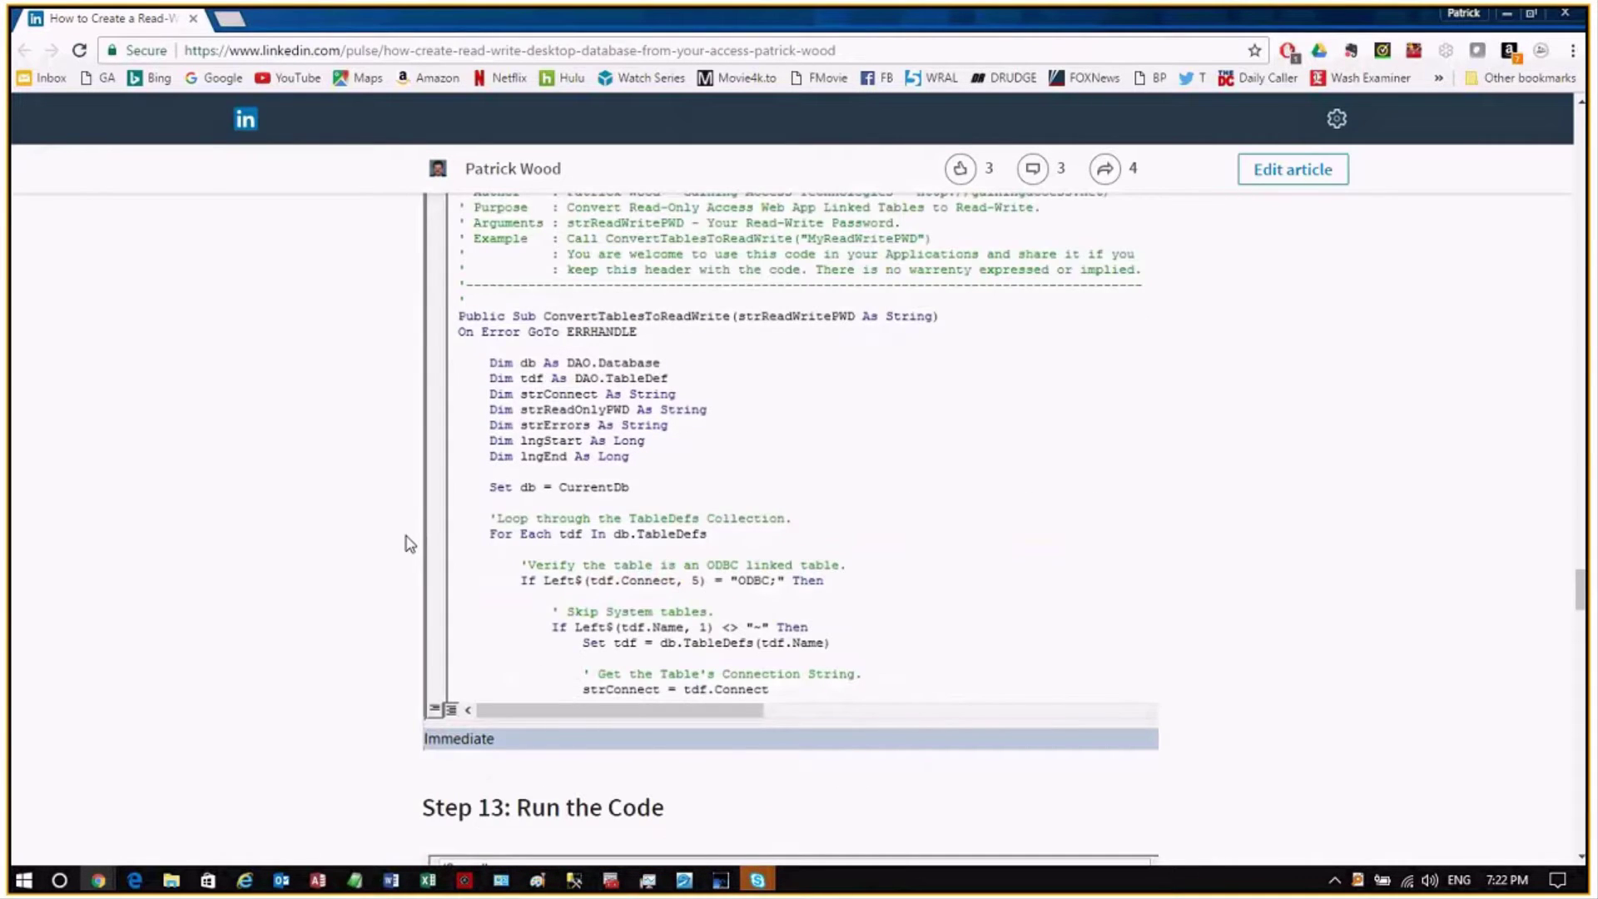
pyautogui.scroll(9, 410, 545)
pyautogui.scroll(5, 402, 537)
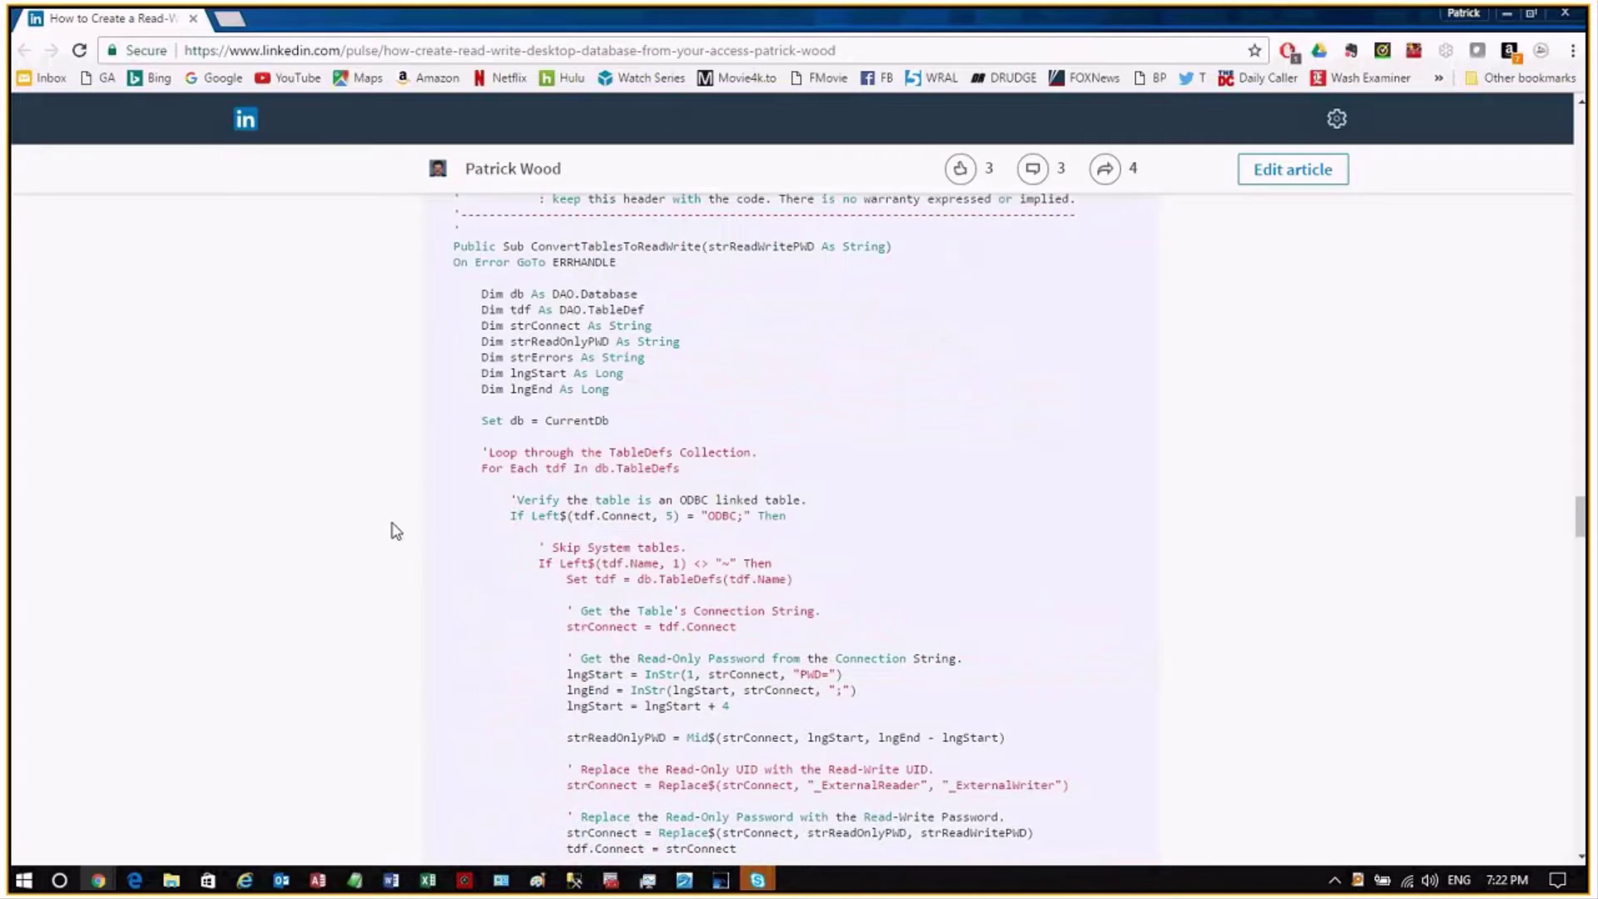
pyautogui.scroll(-2, 497, 327)
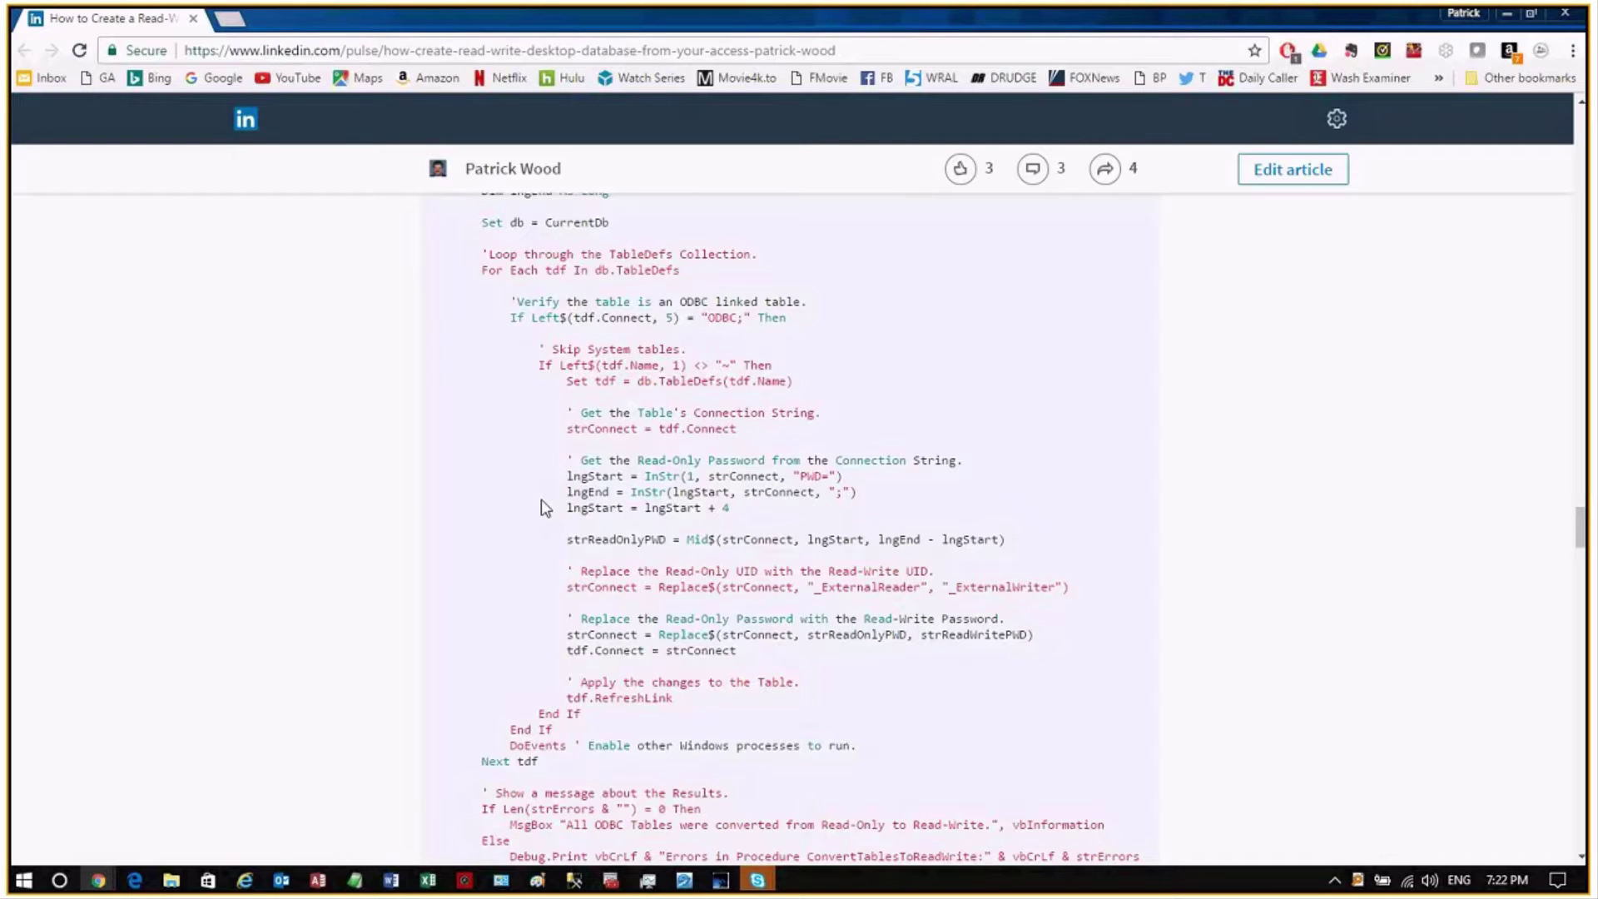
# Scroll down to the Step 13 success and Immediate Window error message screenshots
pyautogui.scroll(-1, 541, 500)
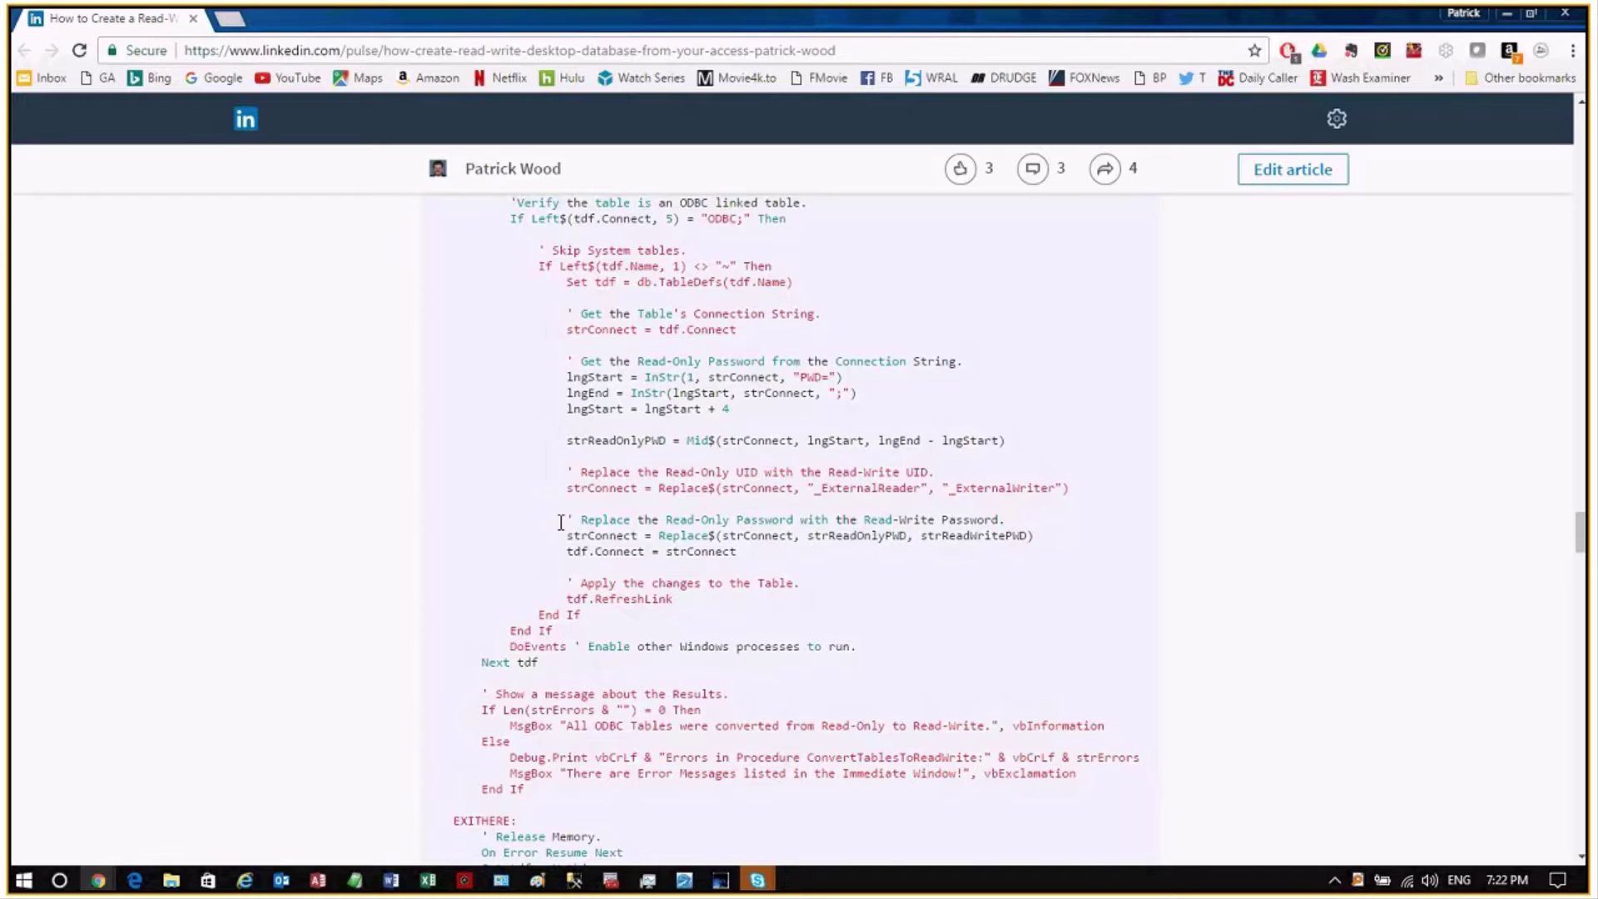
pyautogui.scroll(-1, 560, 503)
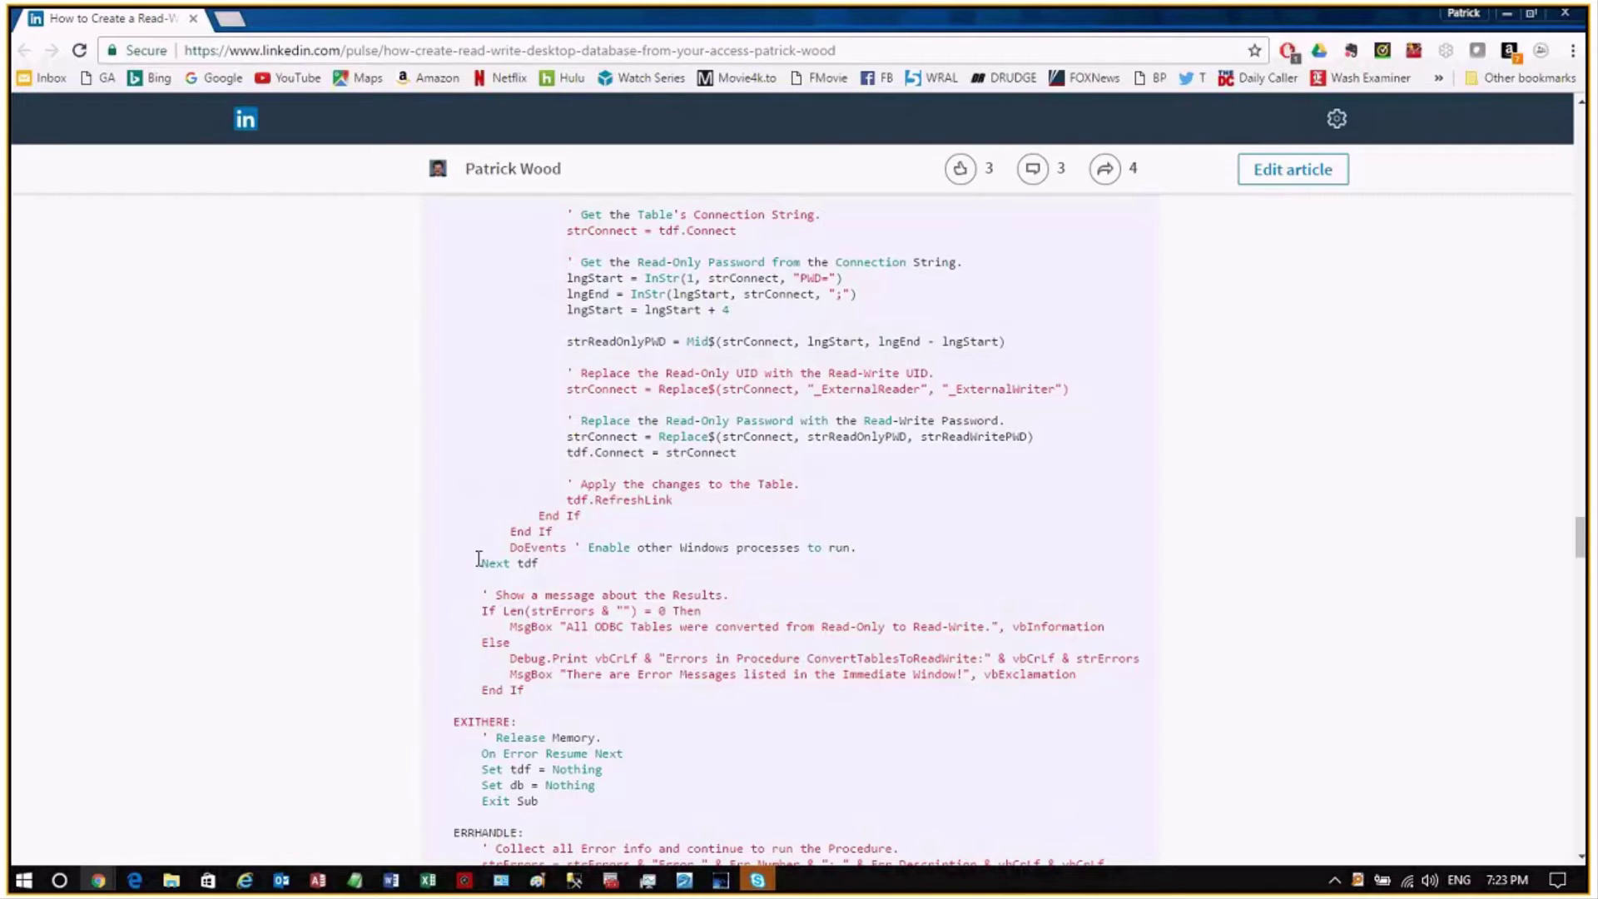
pyautogui.scroll(-1, 466, 596)
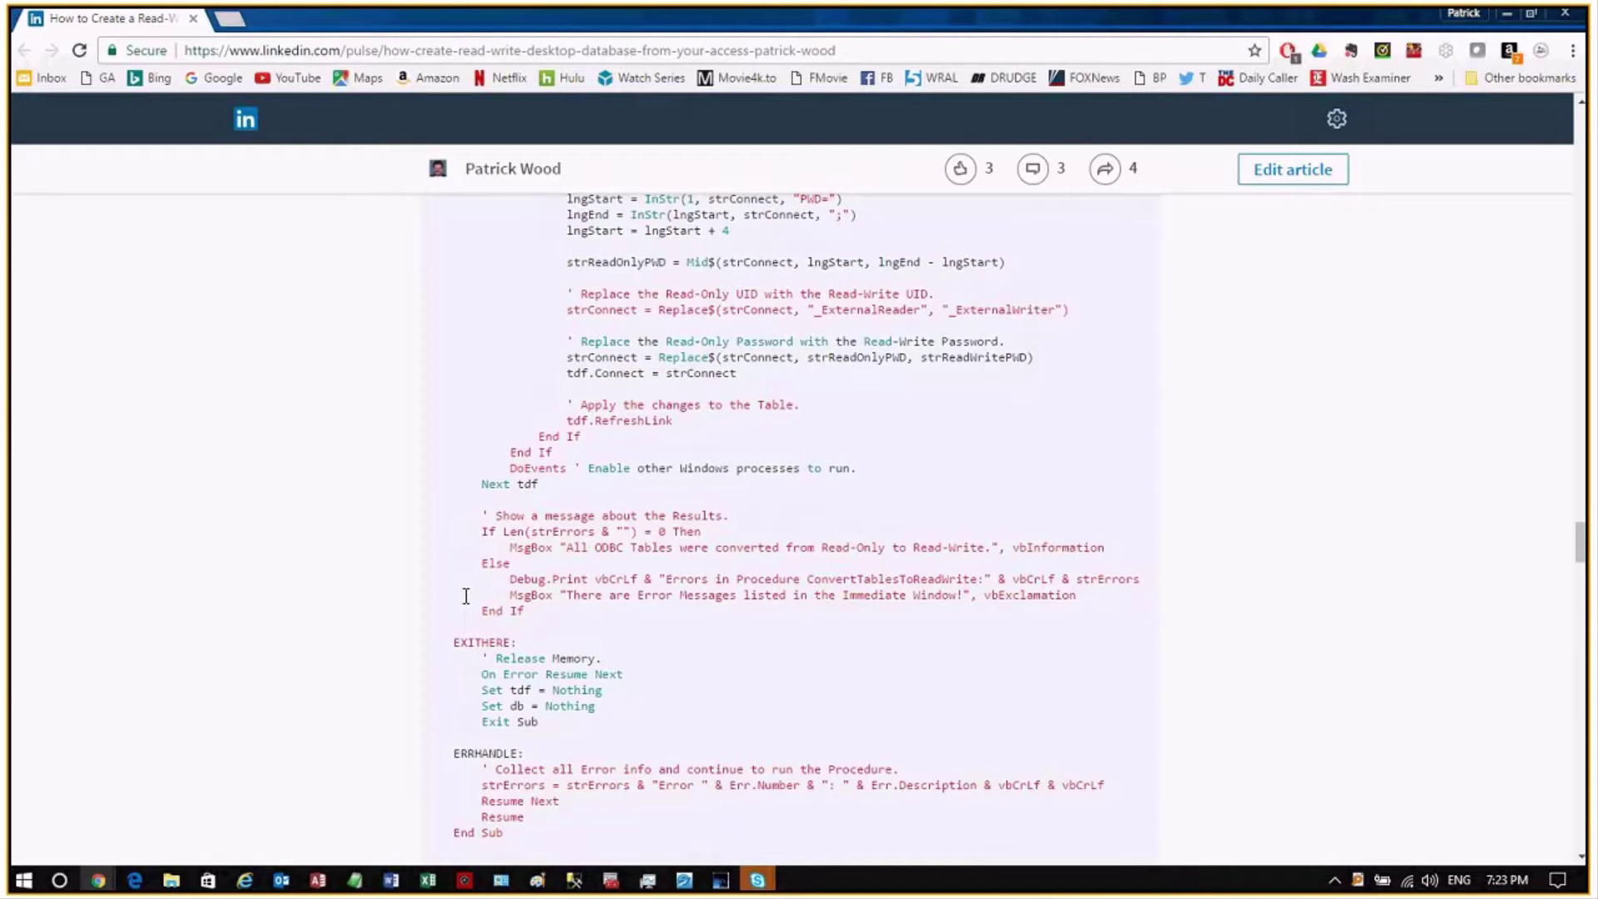
pyautogui.scroll(-2, 467, 596)
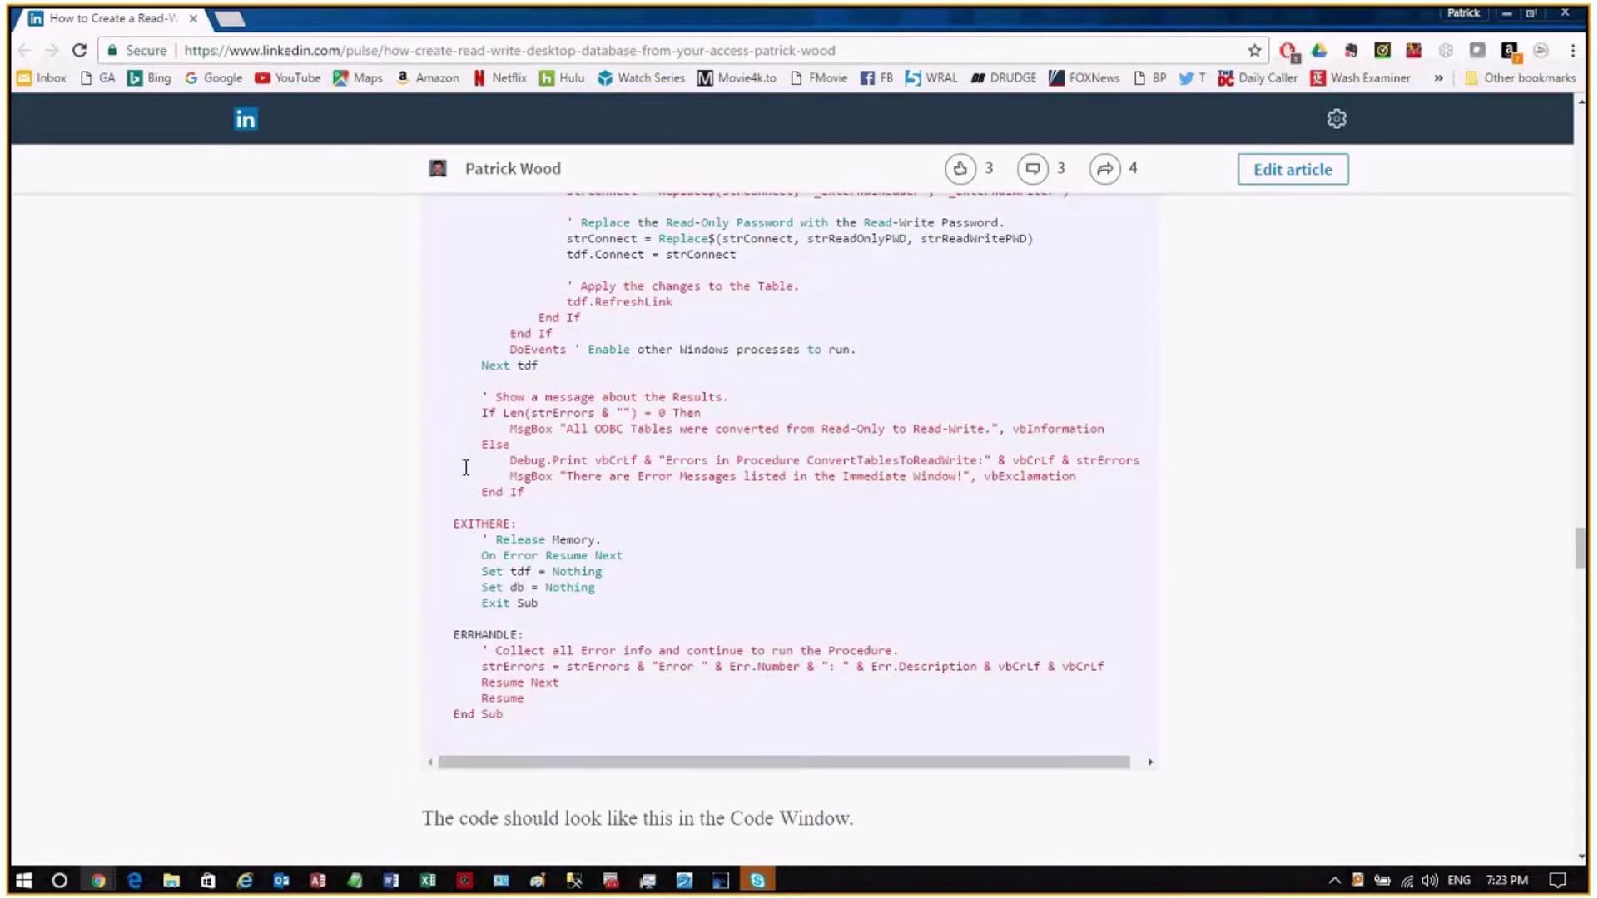
pyautogui.scroll(-2, 466, 466)
pyautogui.scroll(-2, 468, 526)
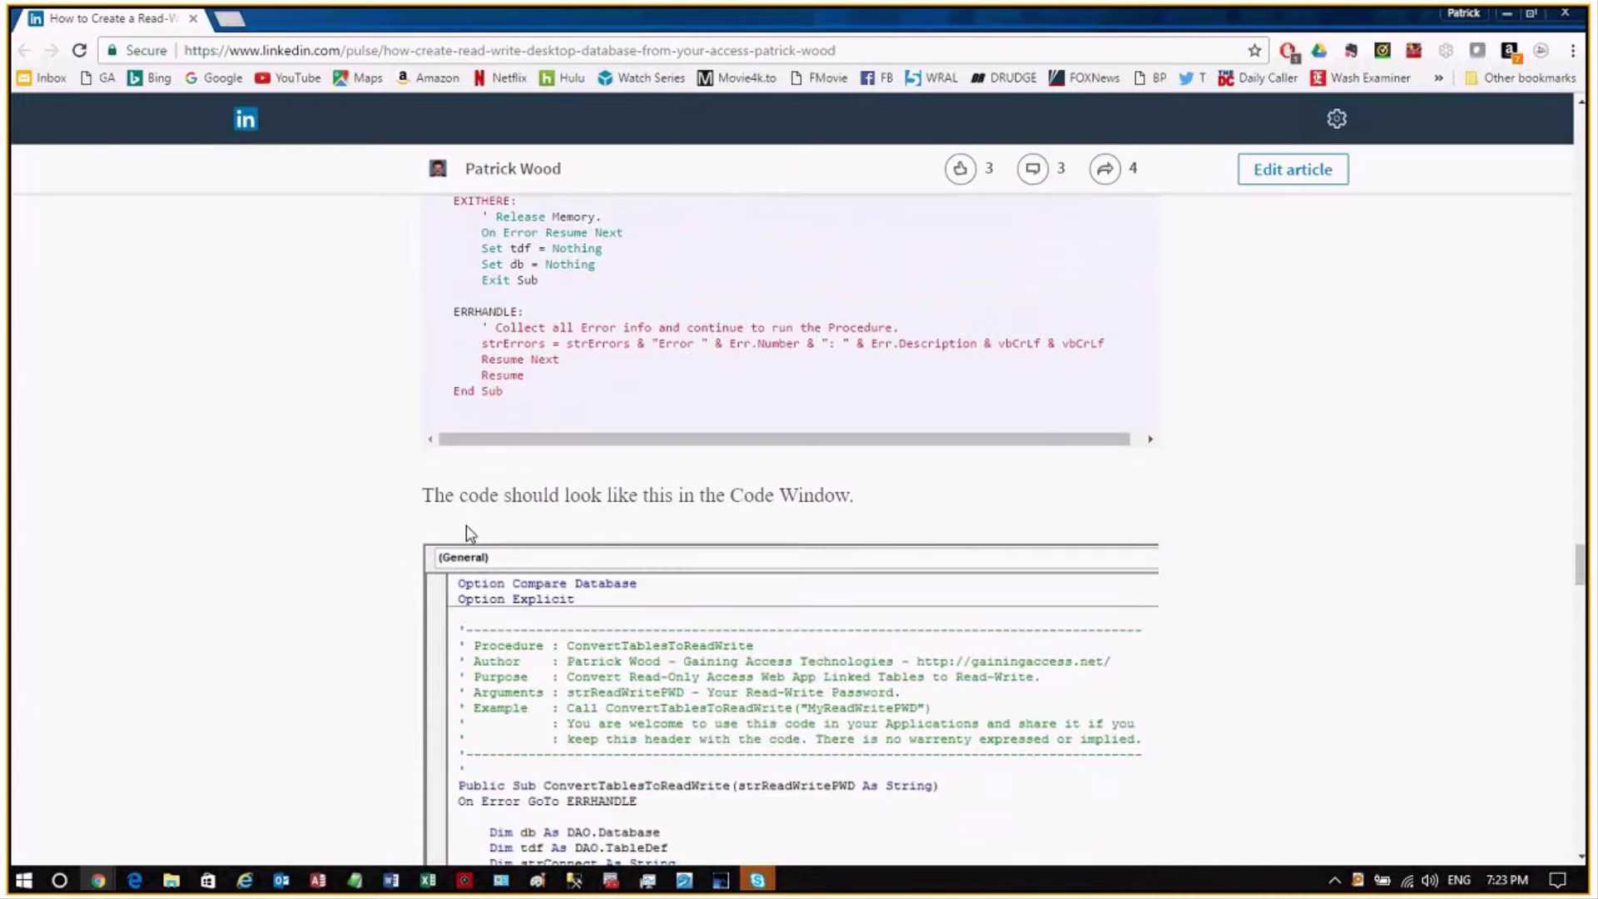
pyautogui.scroll(-2, 466, 526)
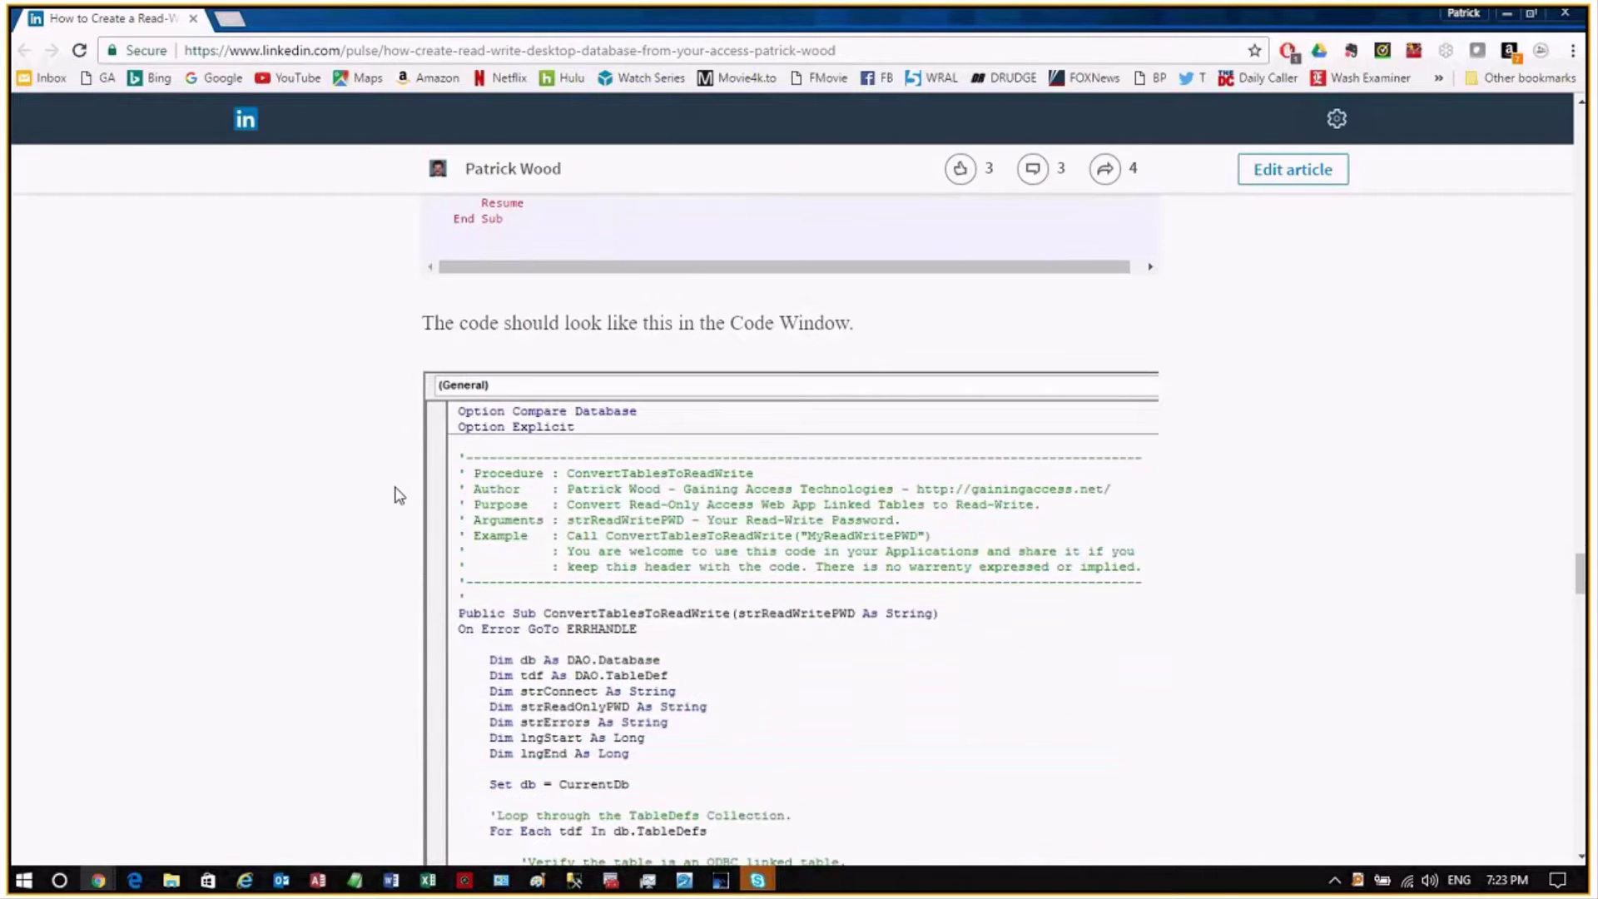
pyautogui.scroll(-3, 447, 552)
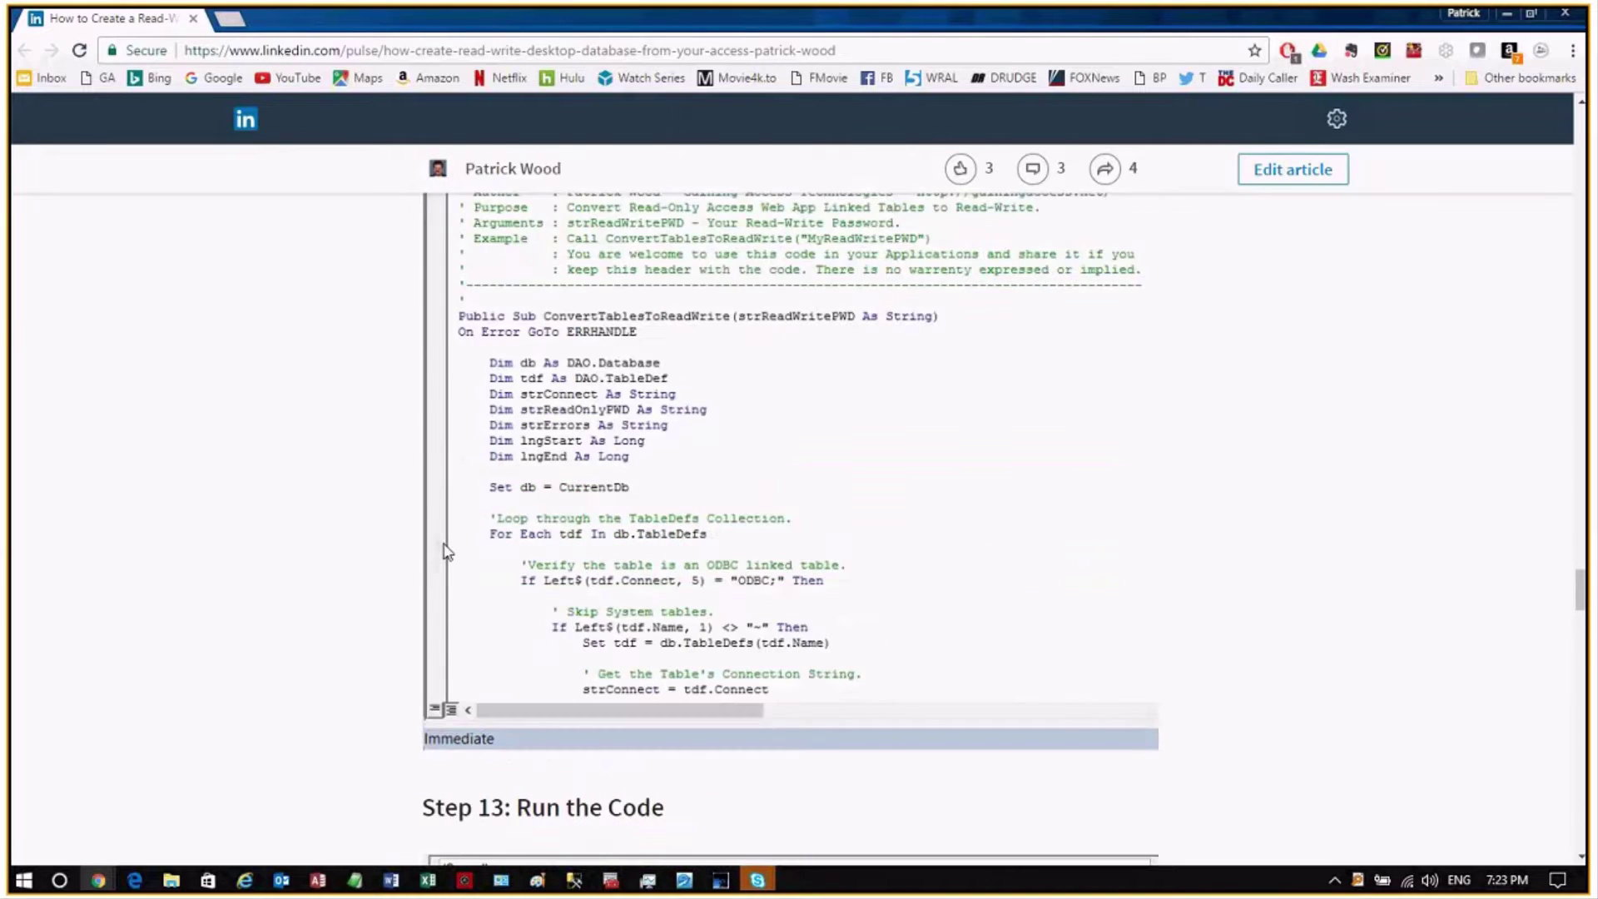
pyautogui.scroll(-5, 447, 551)
pyautogui.scroll(-2, 442, 542)
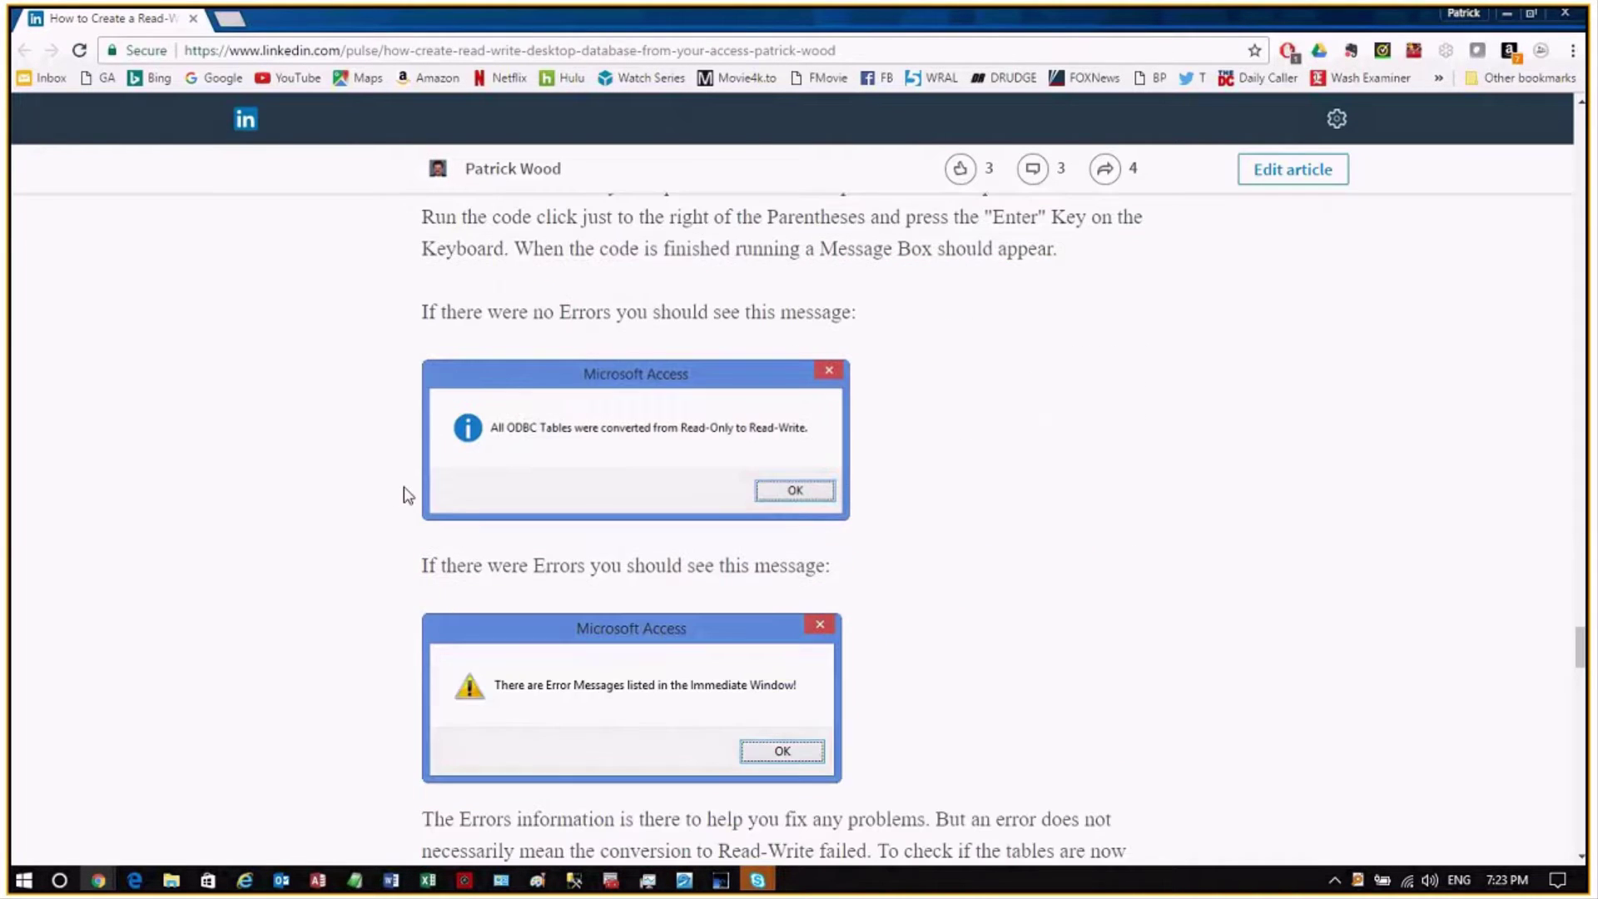
pyautogui.scroll(-1, 451, 491)
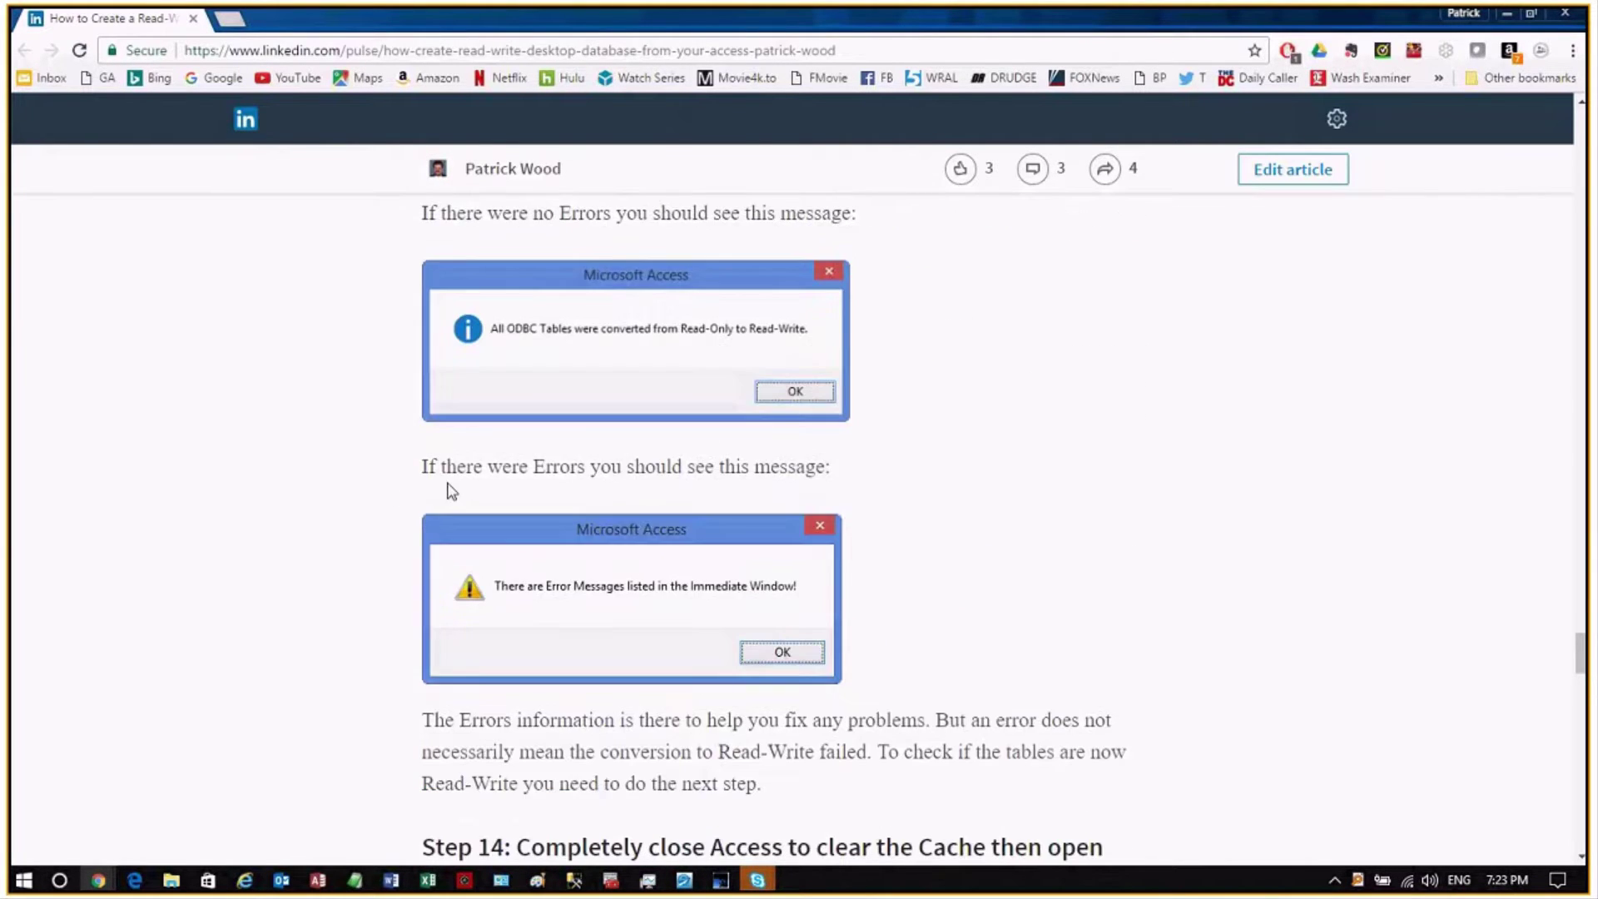
pyautogui.scroll(2, 450, 491)
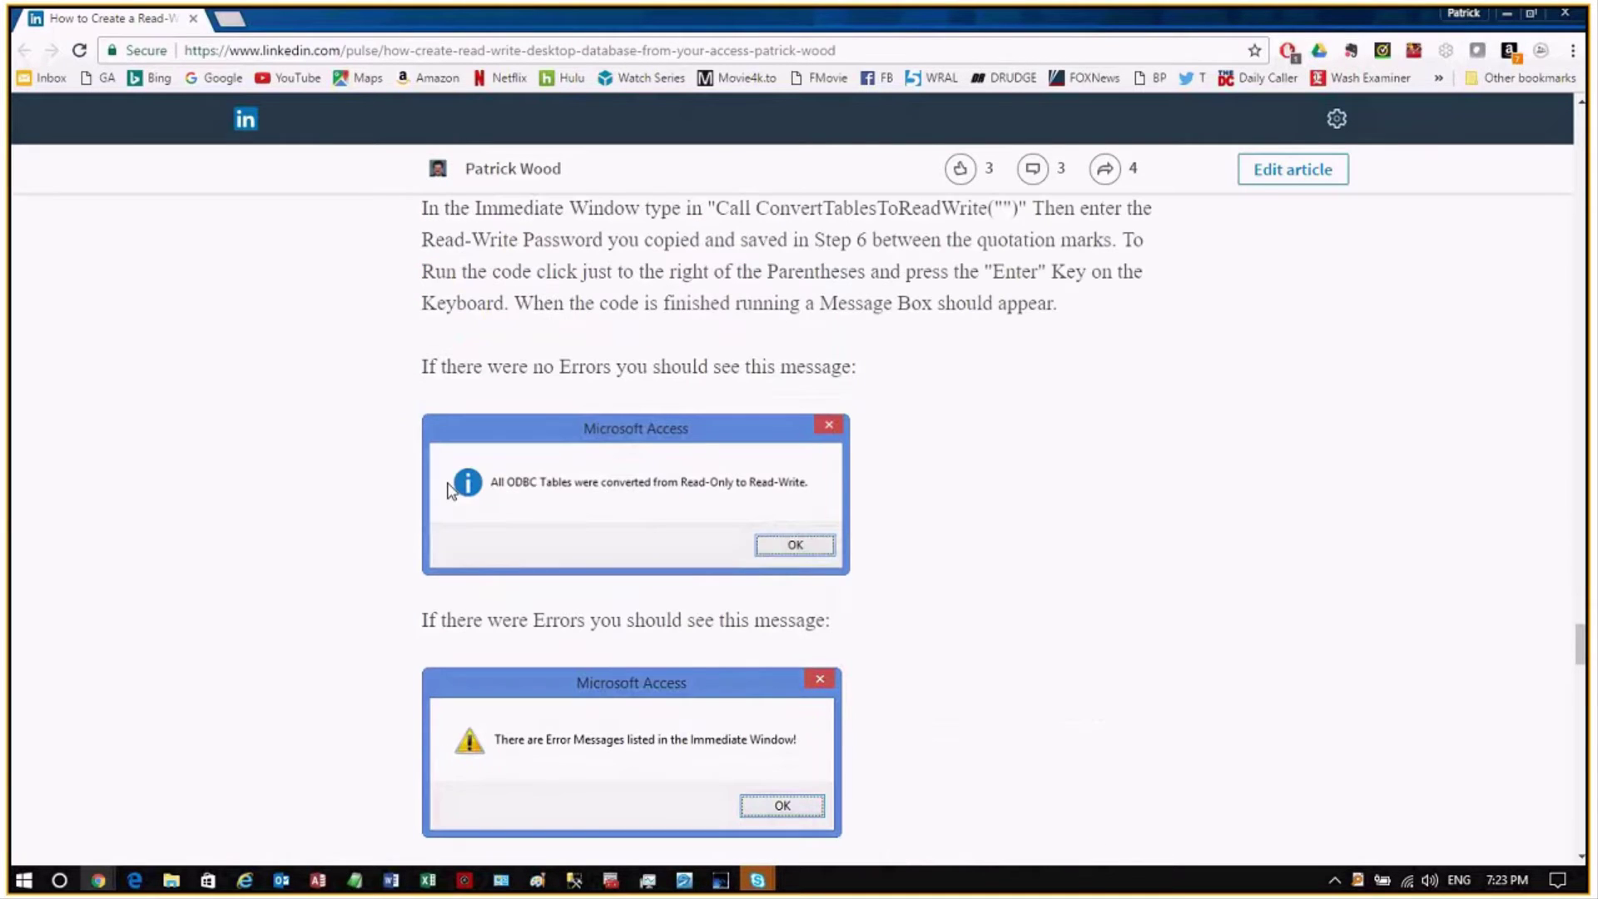
pyautogui.scroll(3, 451, 490)
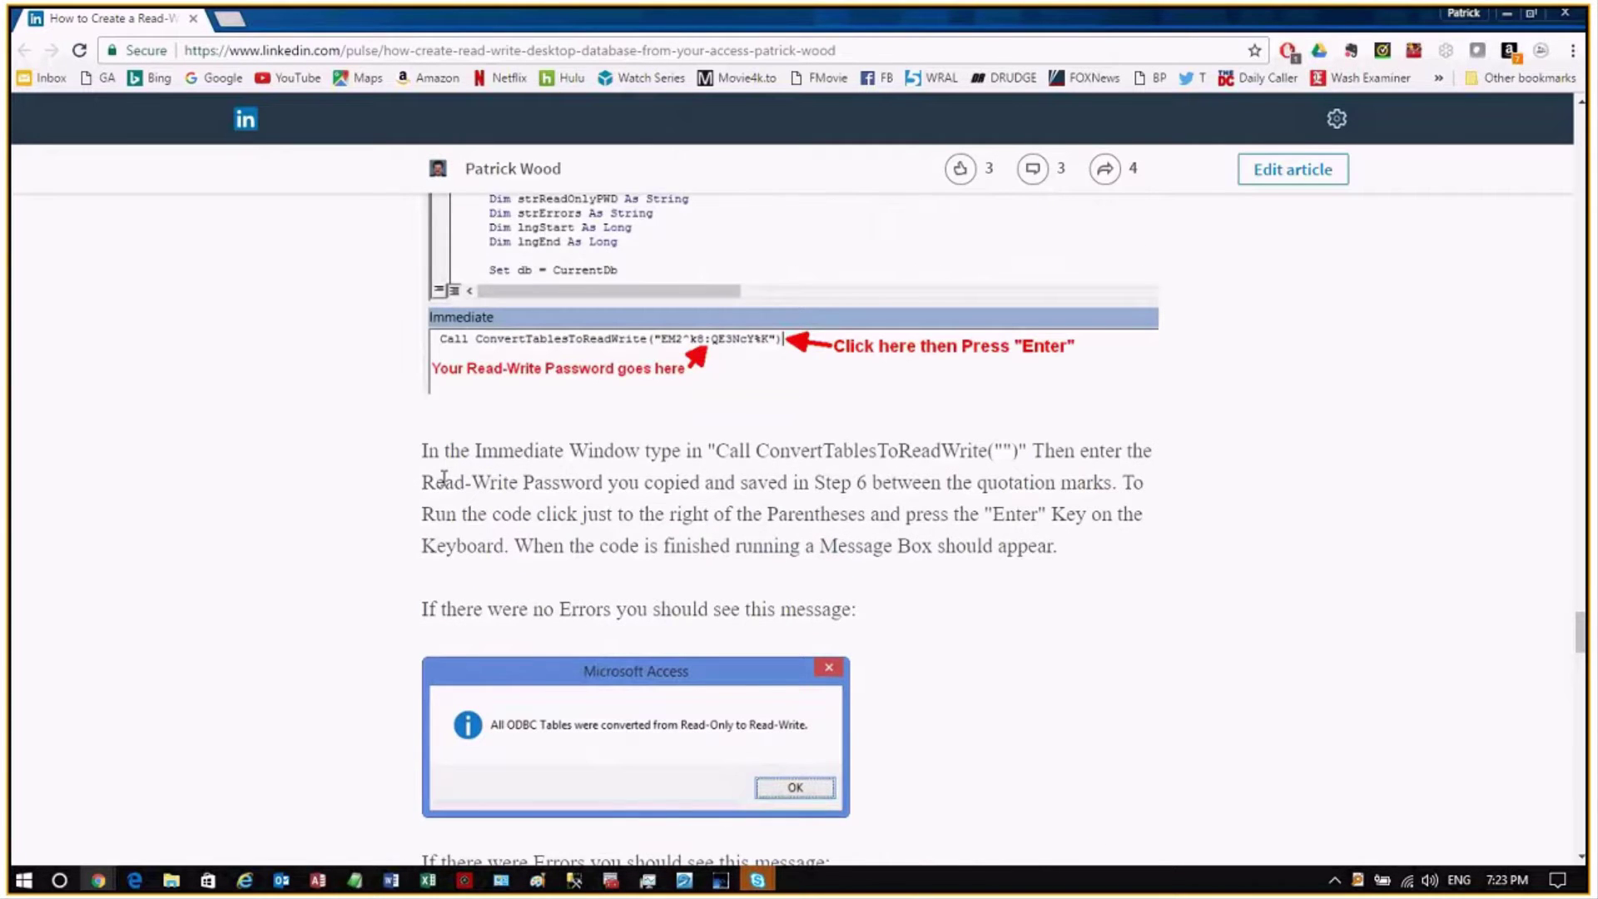
pyautogui.scroll(-1, 442, 483)
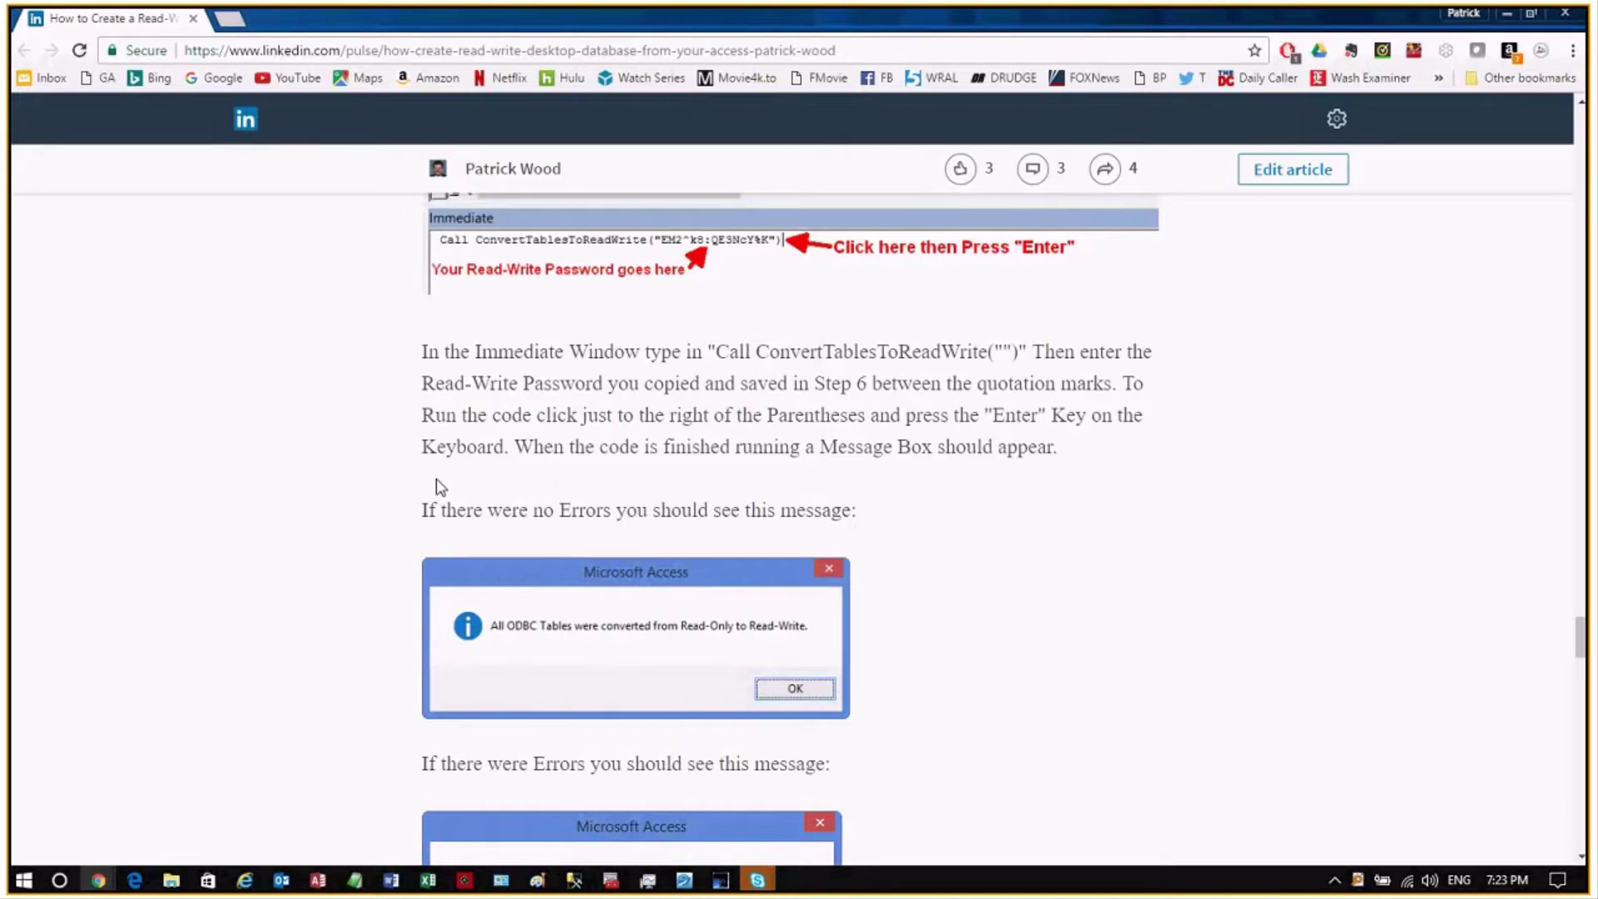
pyautogui.scroll(-3, 442, 486)
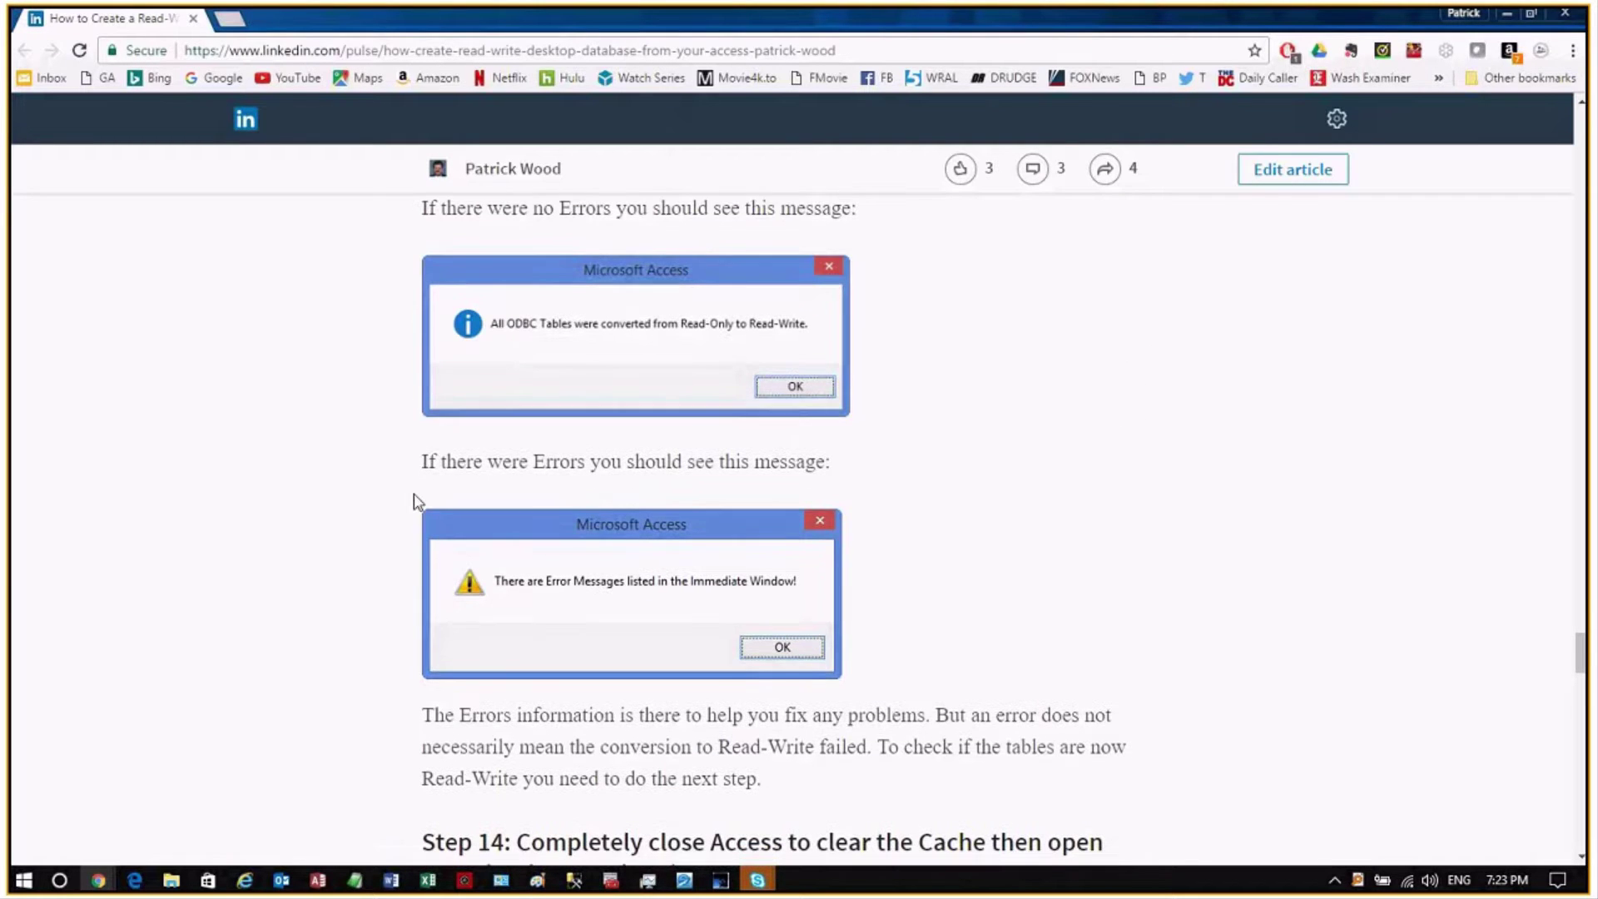
pyautogui.scroll(-1, 412, 501)
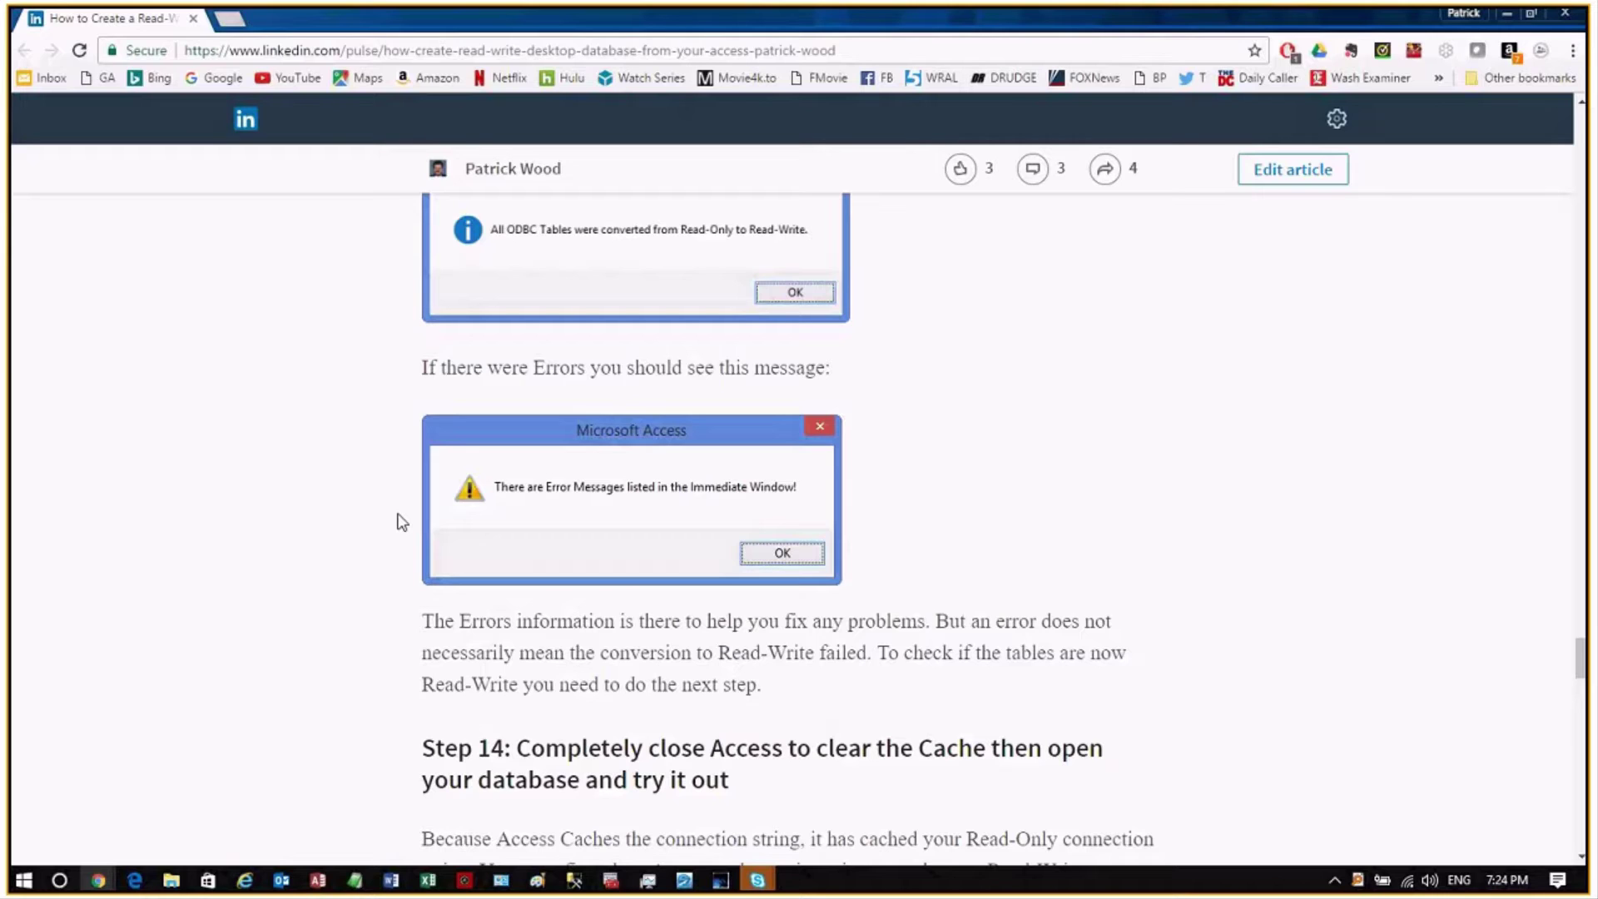
# Scroll down to 'Step 14: Completely close Access to clear the Cache' and the Hybrid Possibilities section
pyautogui.scroll(-2, 402, 522)
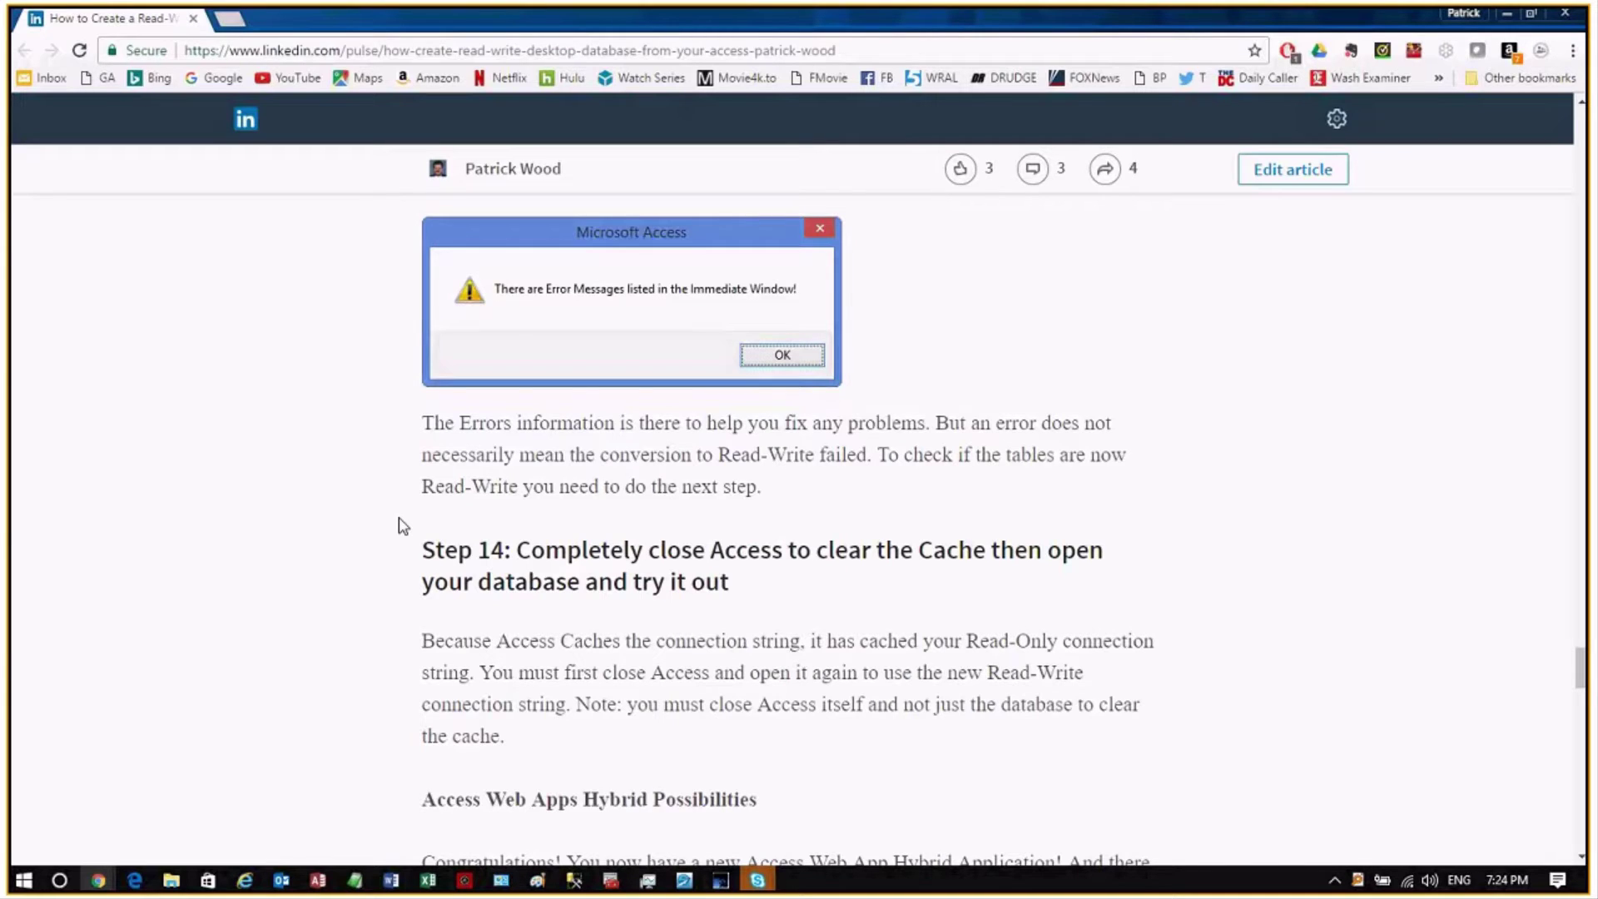
pyautogui.scroll(-1, 402, 526)
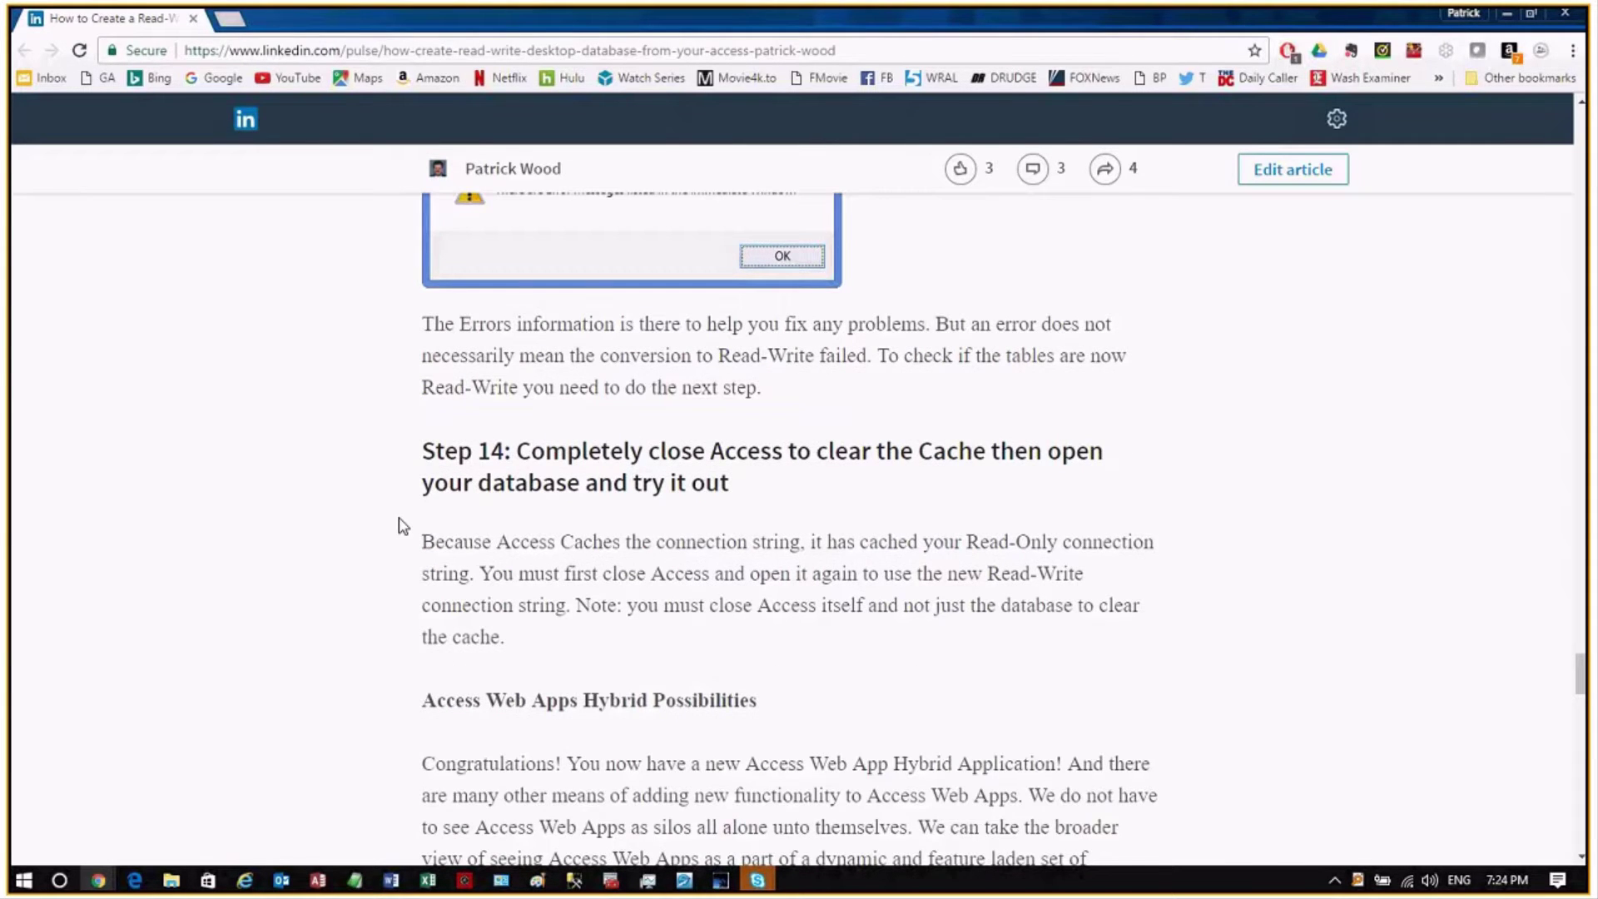
pyautogui.scroll(-1, 403, 525)
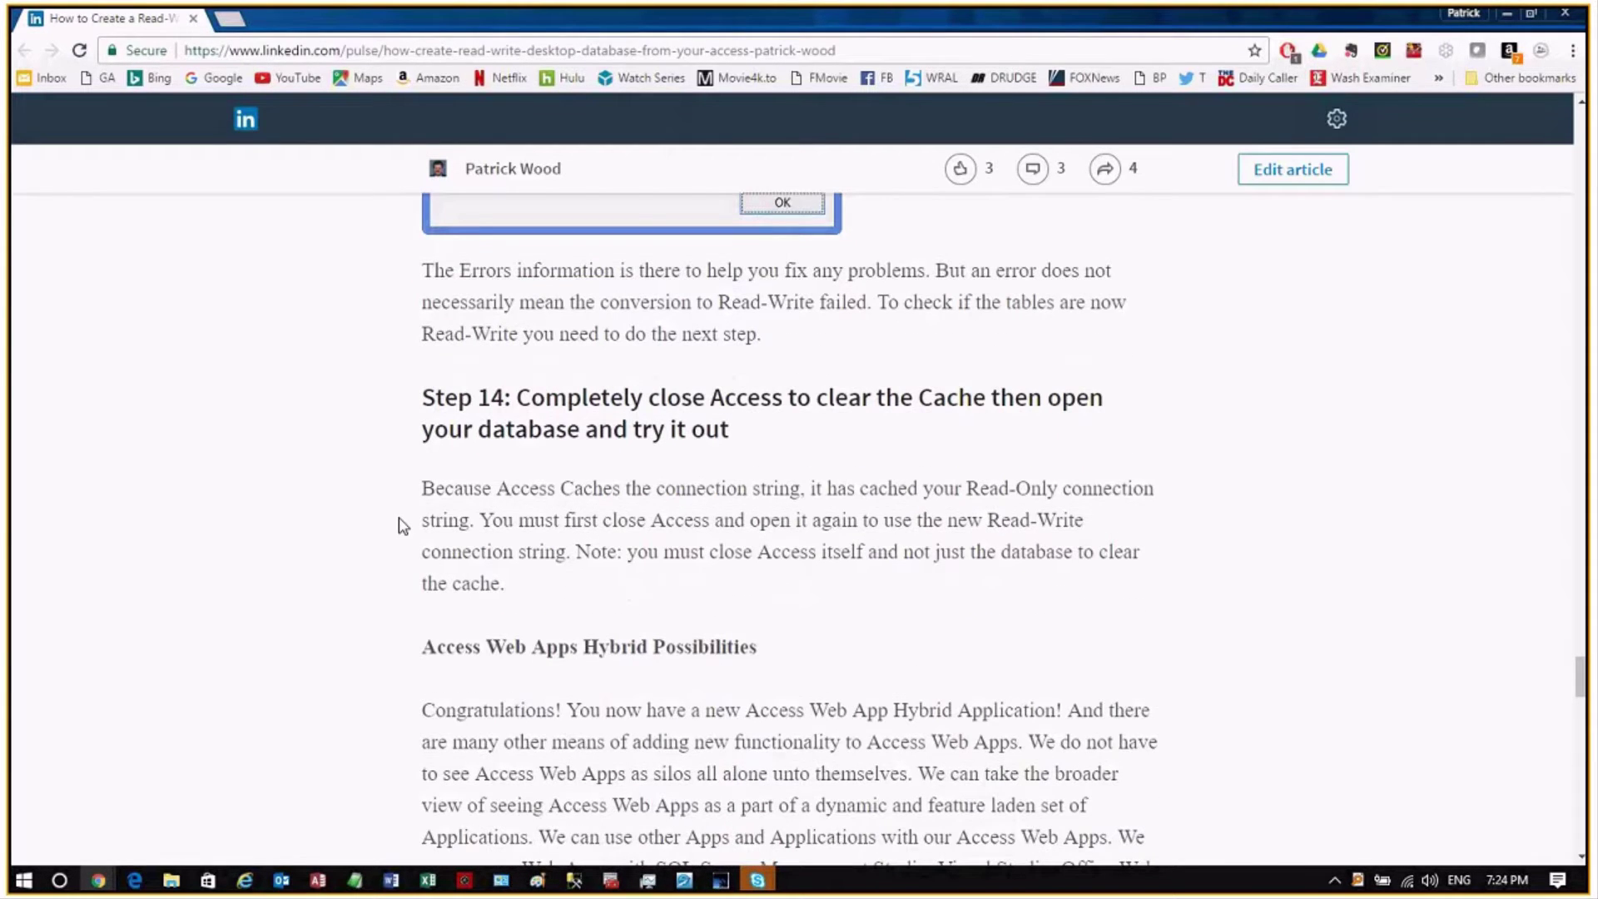
pyautogui.scroll(-1, 403, 525)
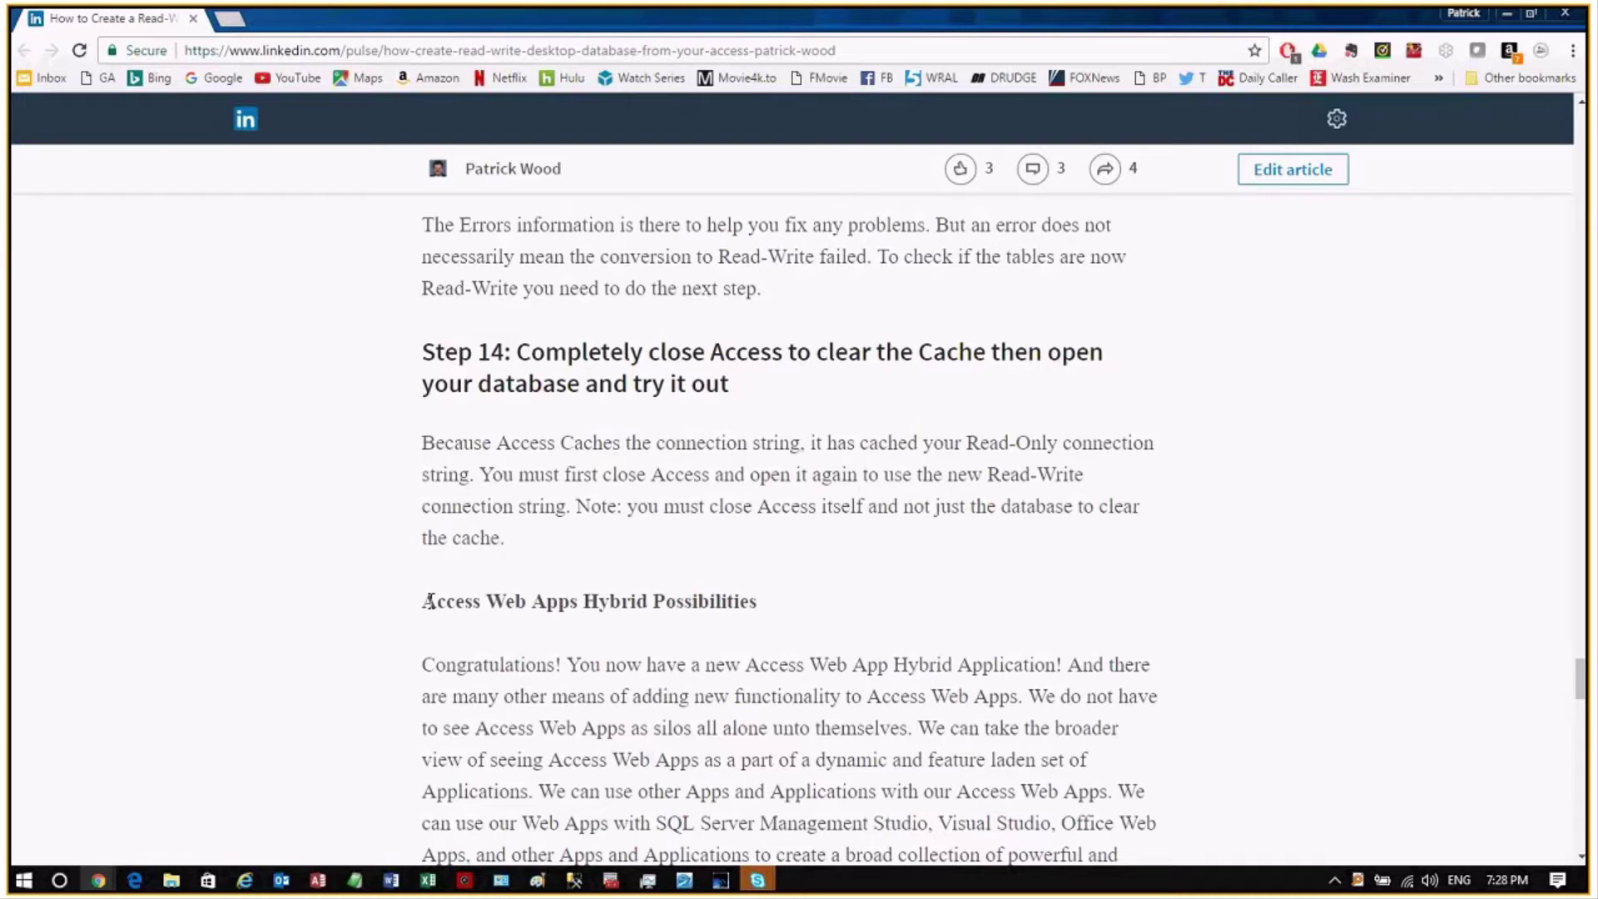
pyautogui.scroll(-1, 430, 601)
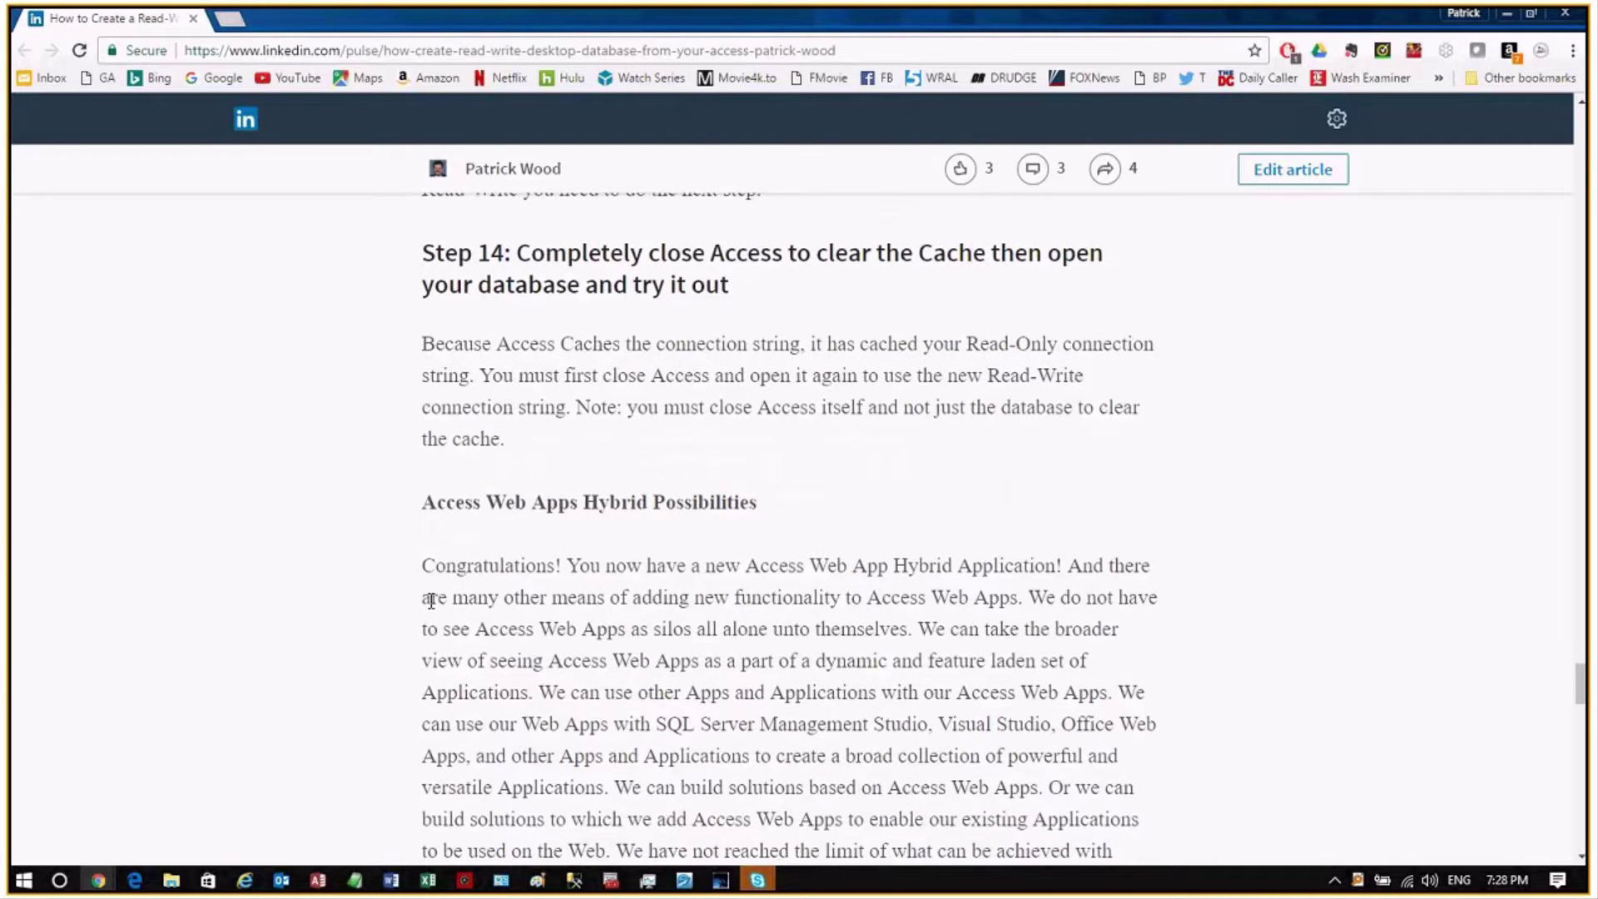
pyautogui.scroll(-1, 430, 601)
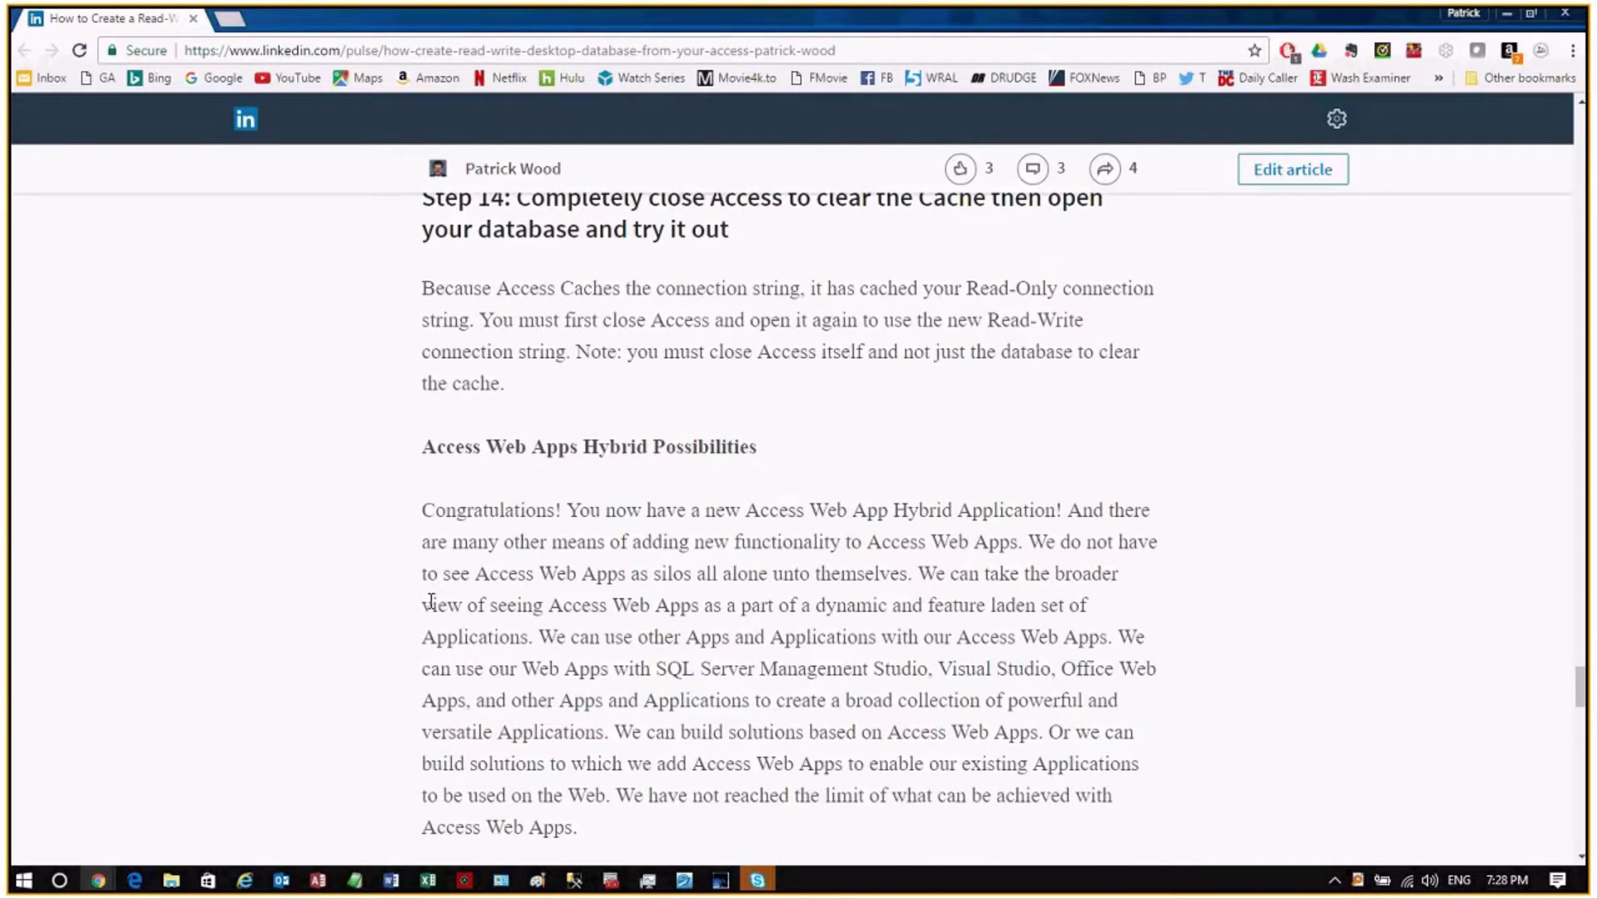
pyautogui.scroll(-2, 431, 601)
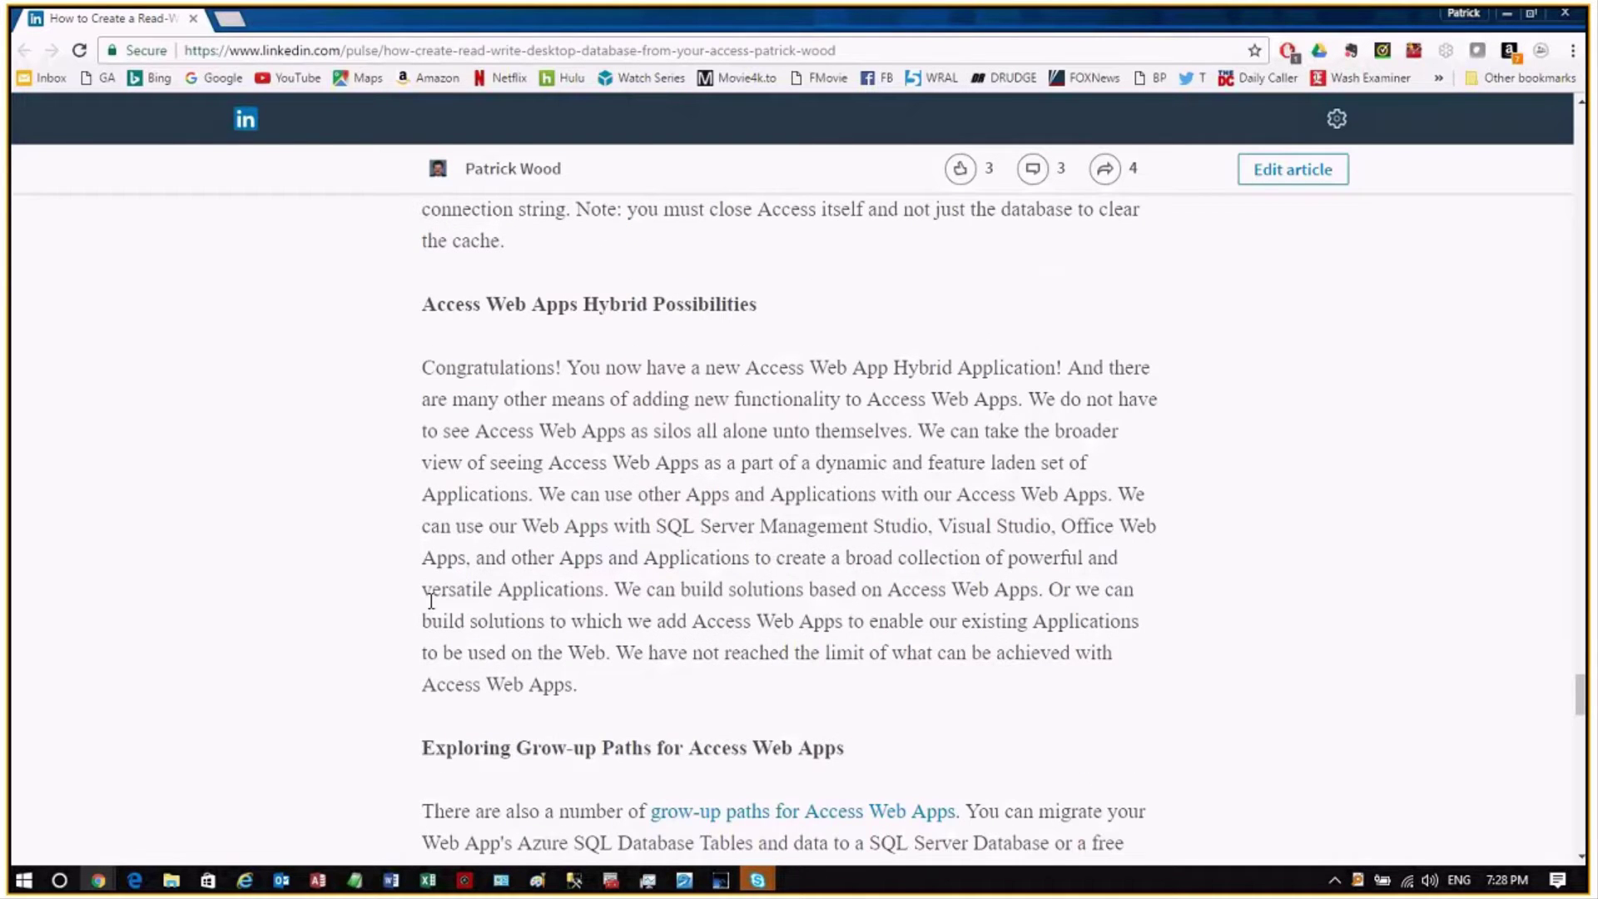
pyautogui.scroll(-1, 430, 601)
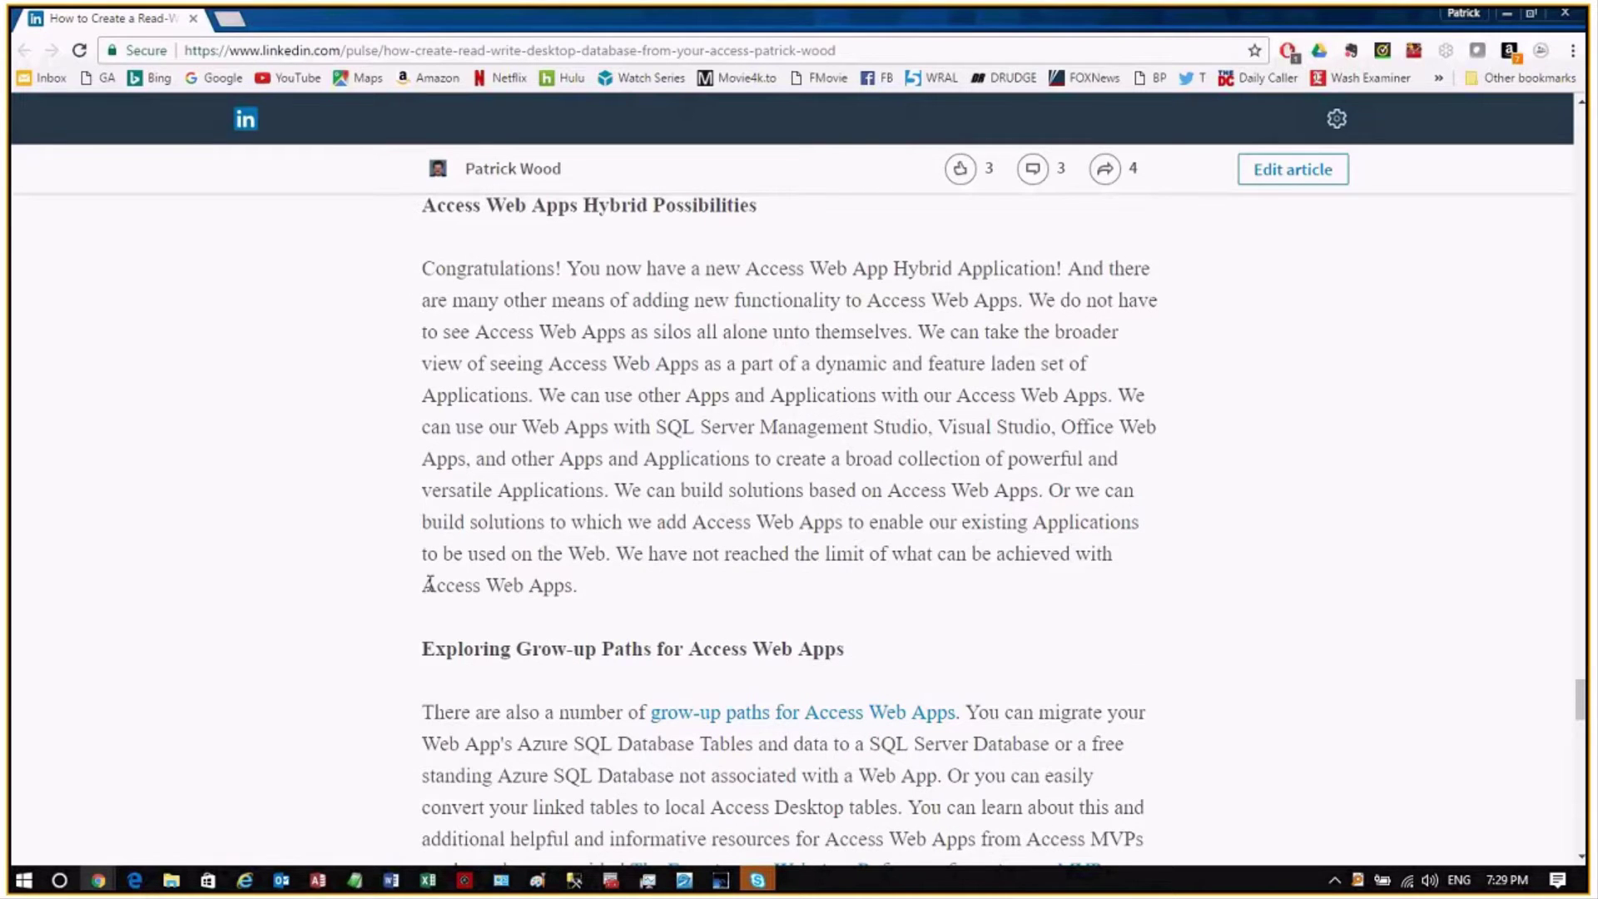
pyautogui.scroll(-2, 429, 583)
pyautogui.scroll(-1, 413, 509)
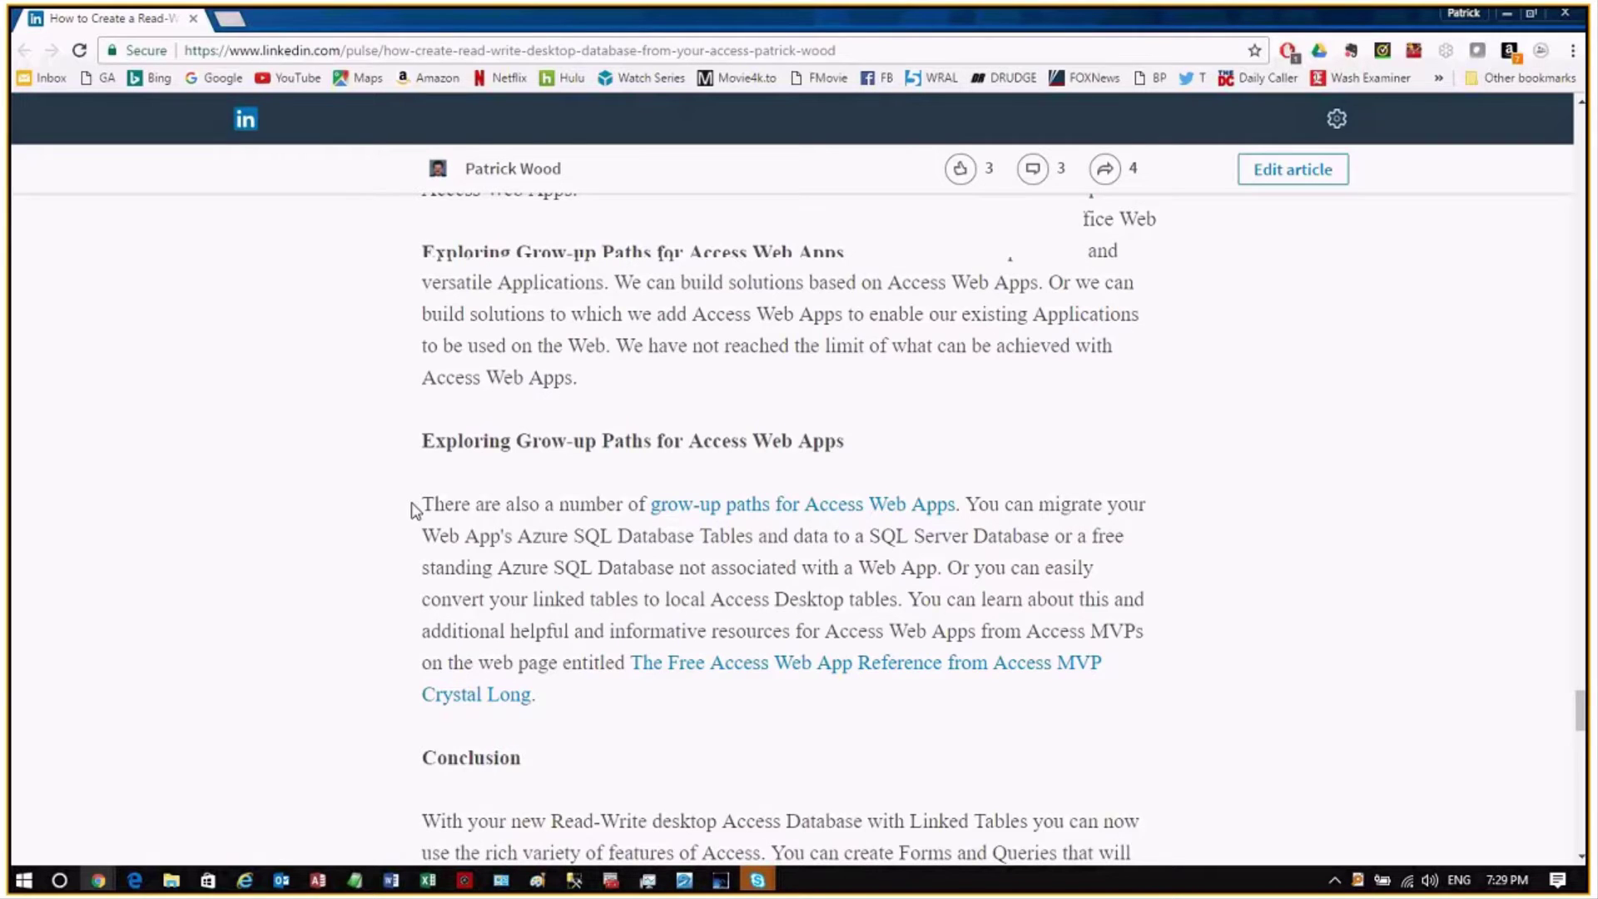
pyautogui.scroll(-2, 420, 499)
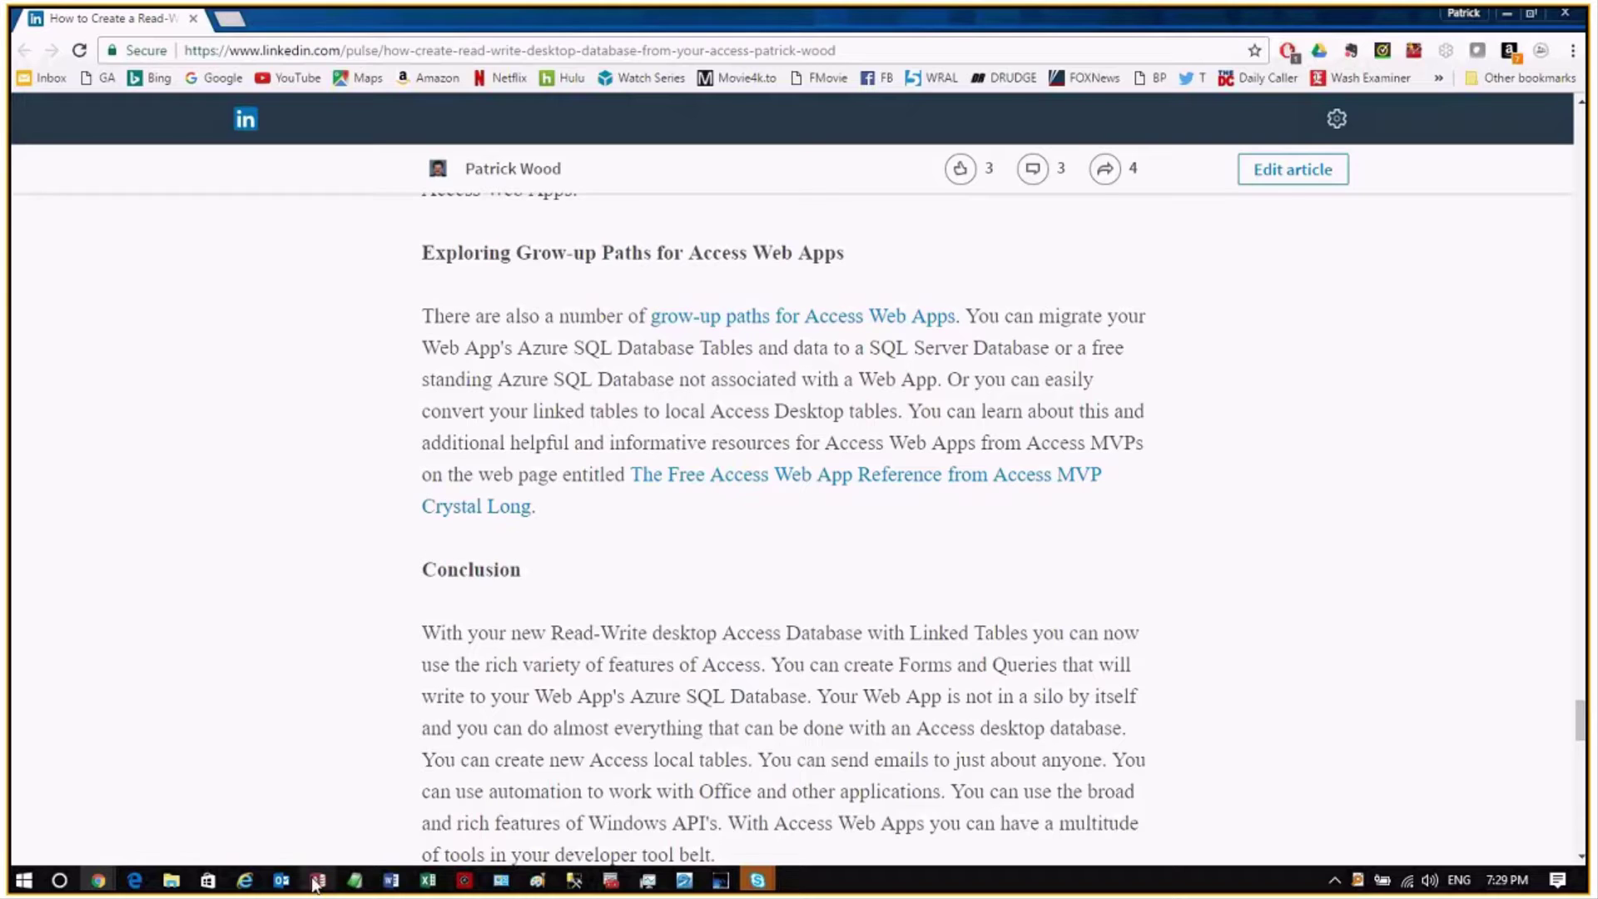
pyautogui.moveTo(317, 884)
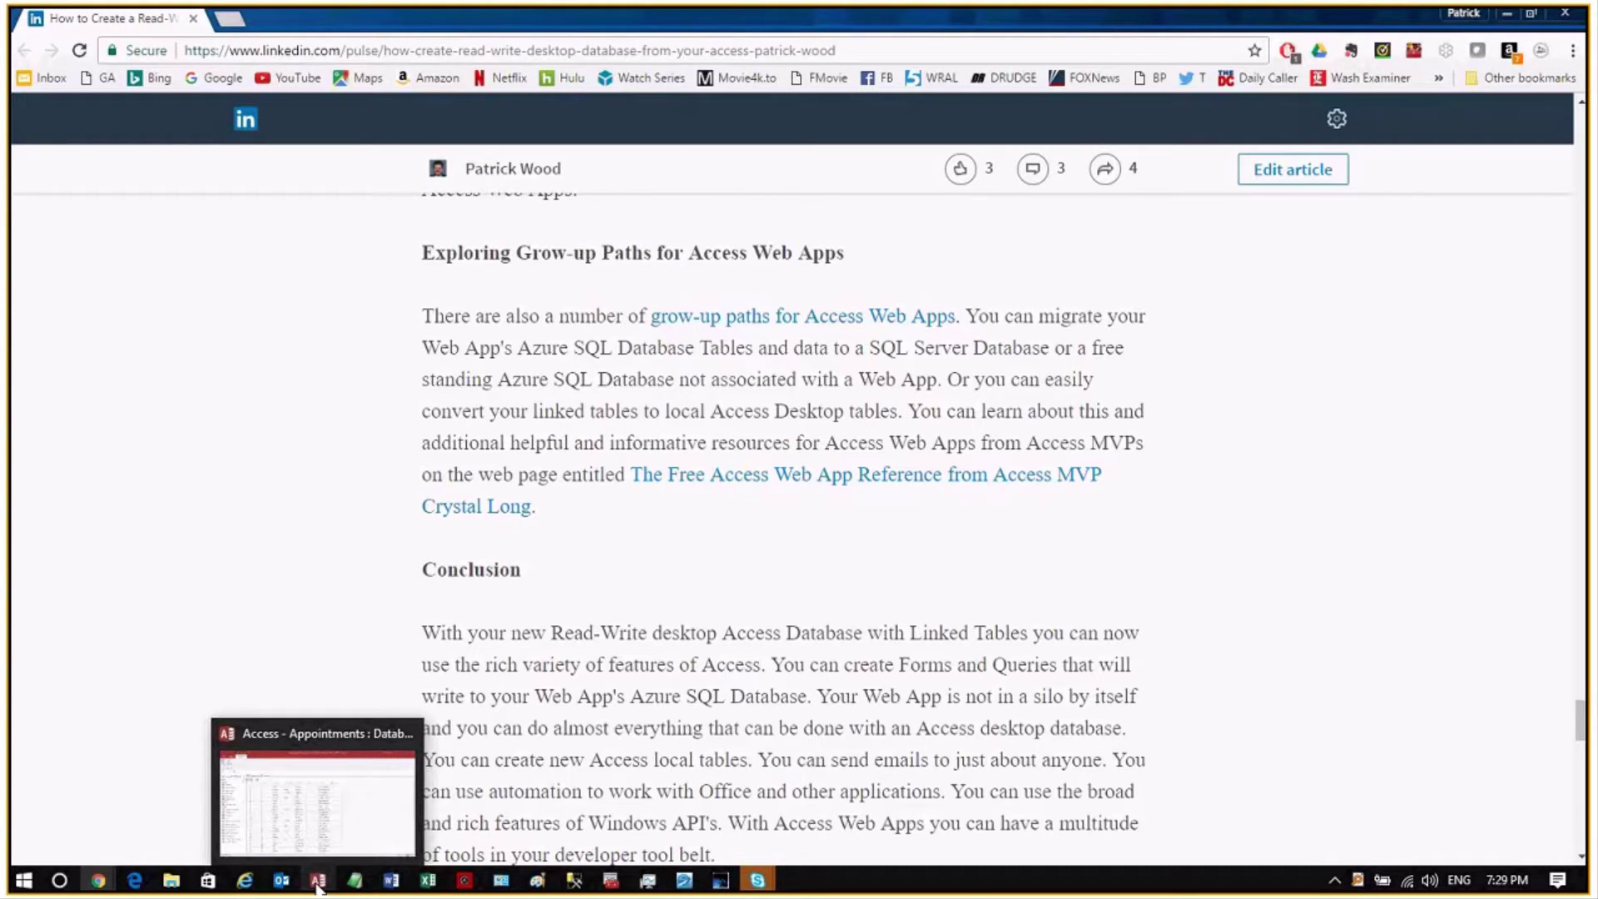
# Return to the Appointments web app in Access and widen tblPeople's FullName column
pyautogui.click(318, 884)
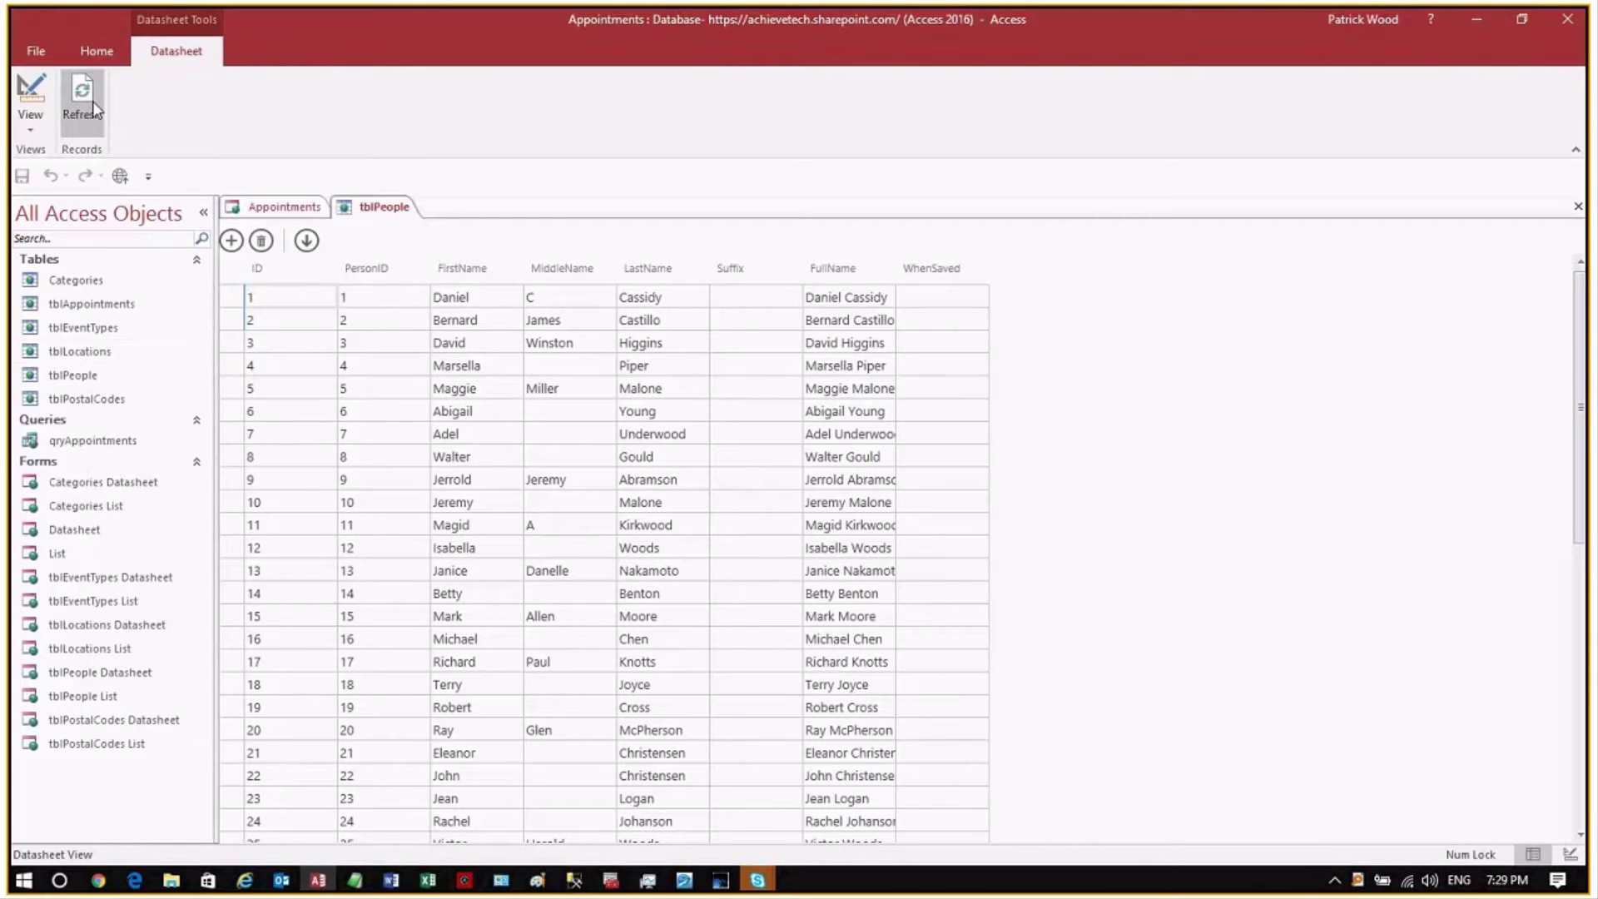
pyautogui.click(96, 51)
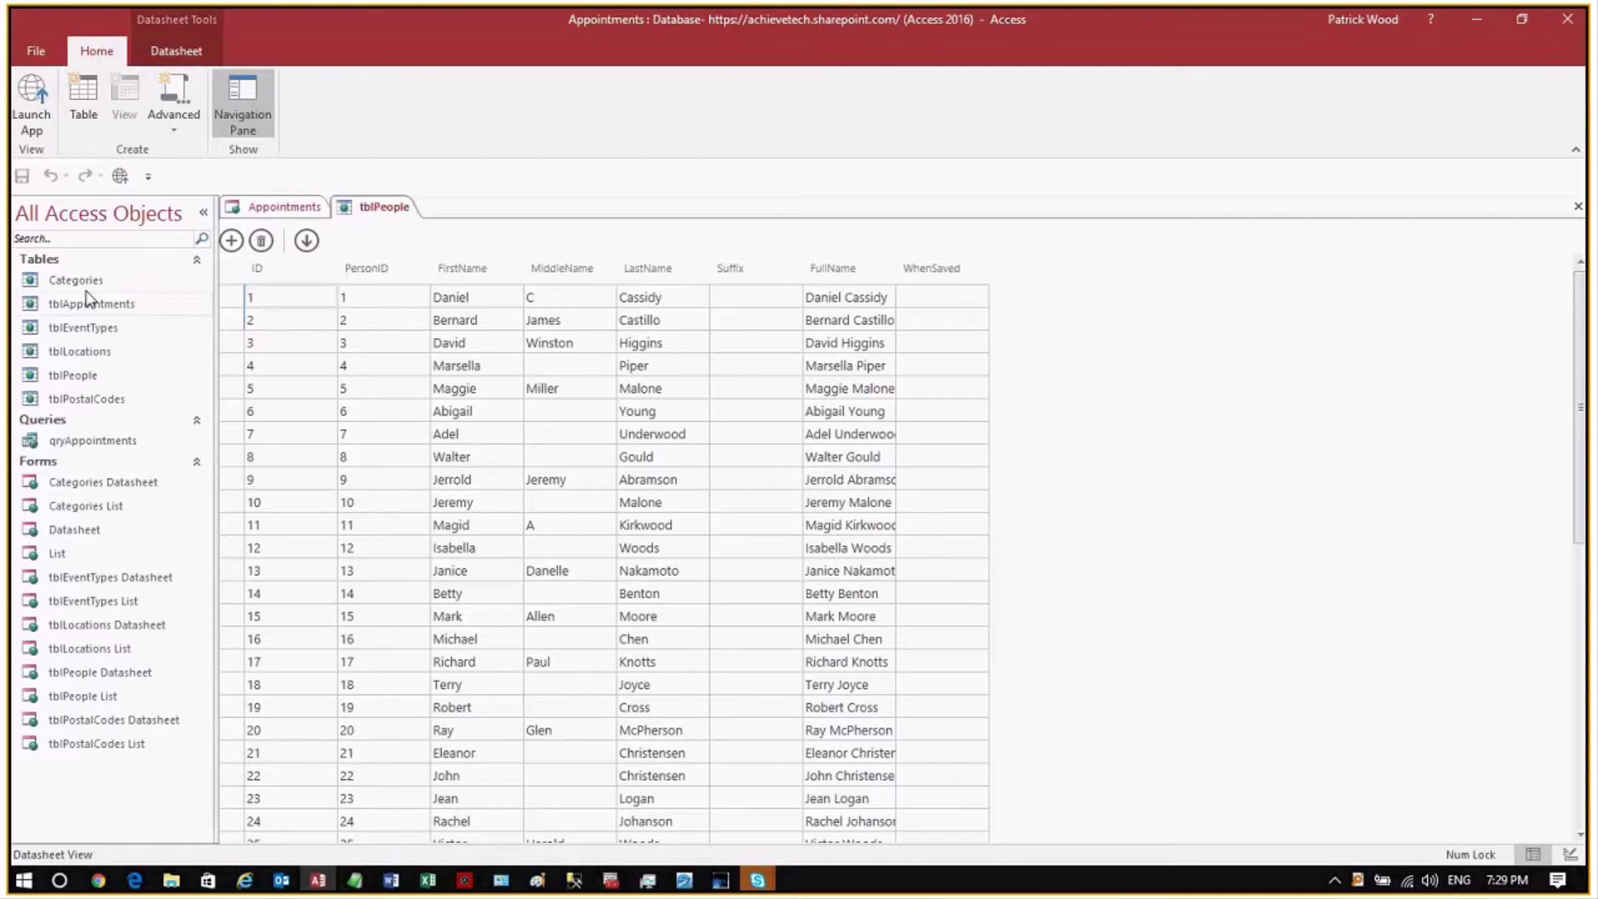
pyautogui.rightClick(382, 206)
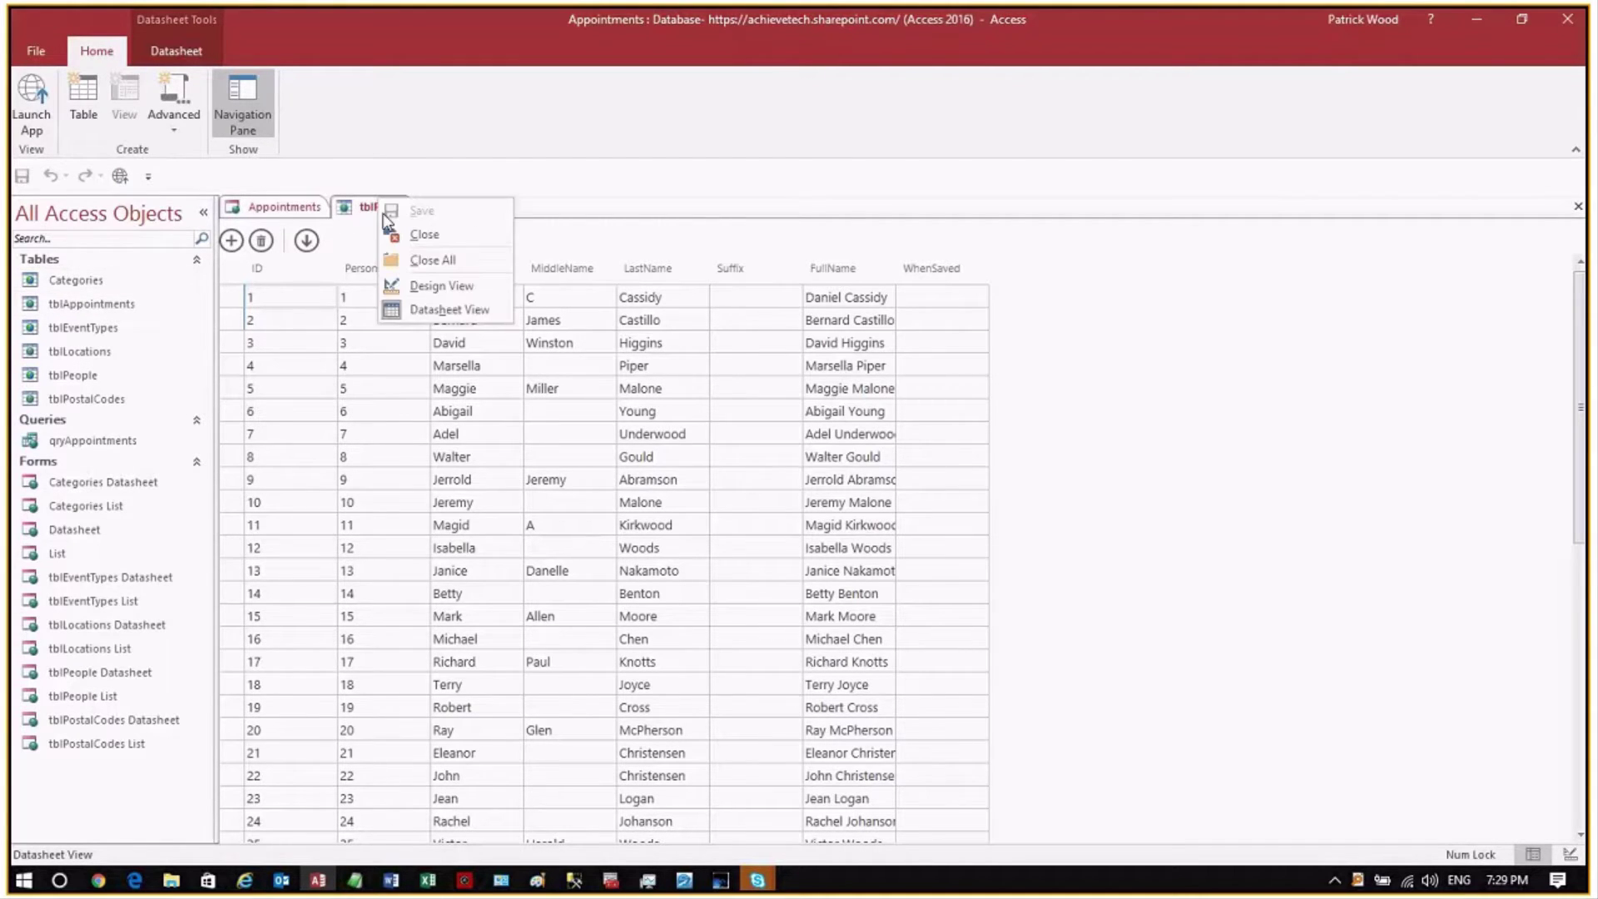
pyautogui.click(434, 166)
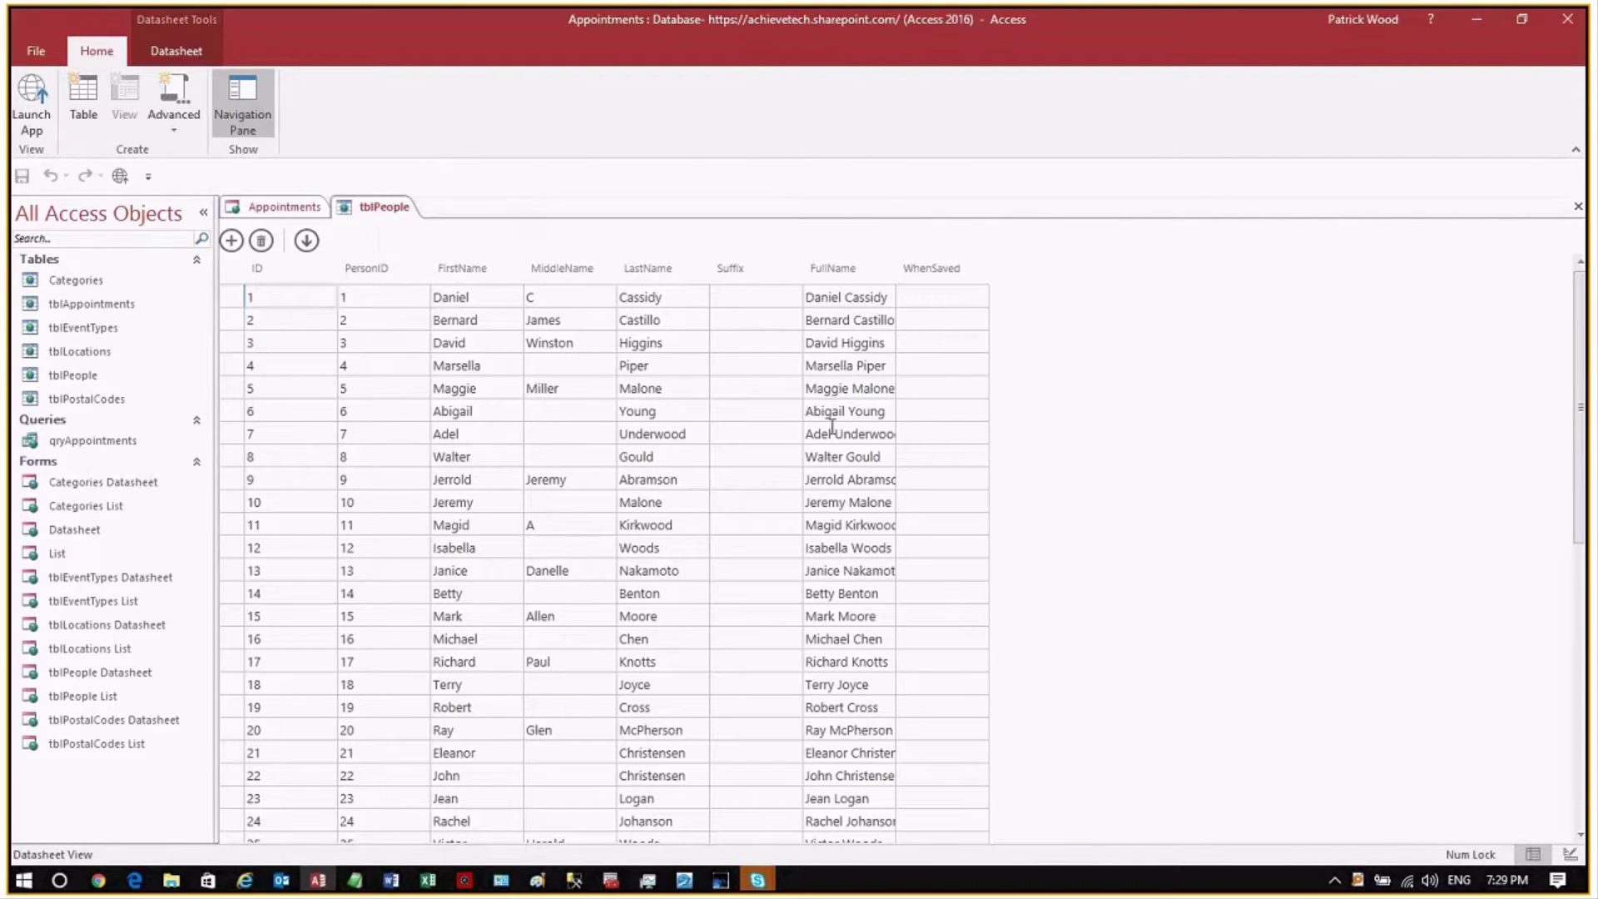
pyautogui.moveTo(897, 301); pyautogui.dragTo(951, 299)
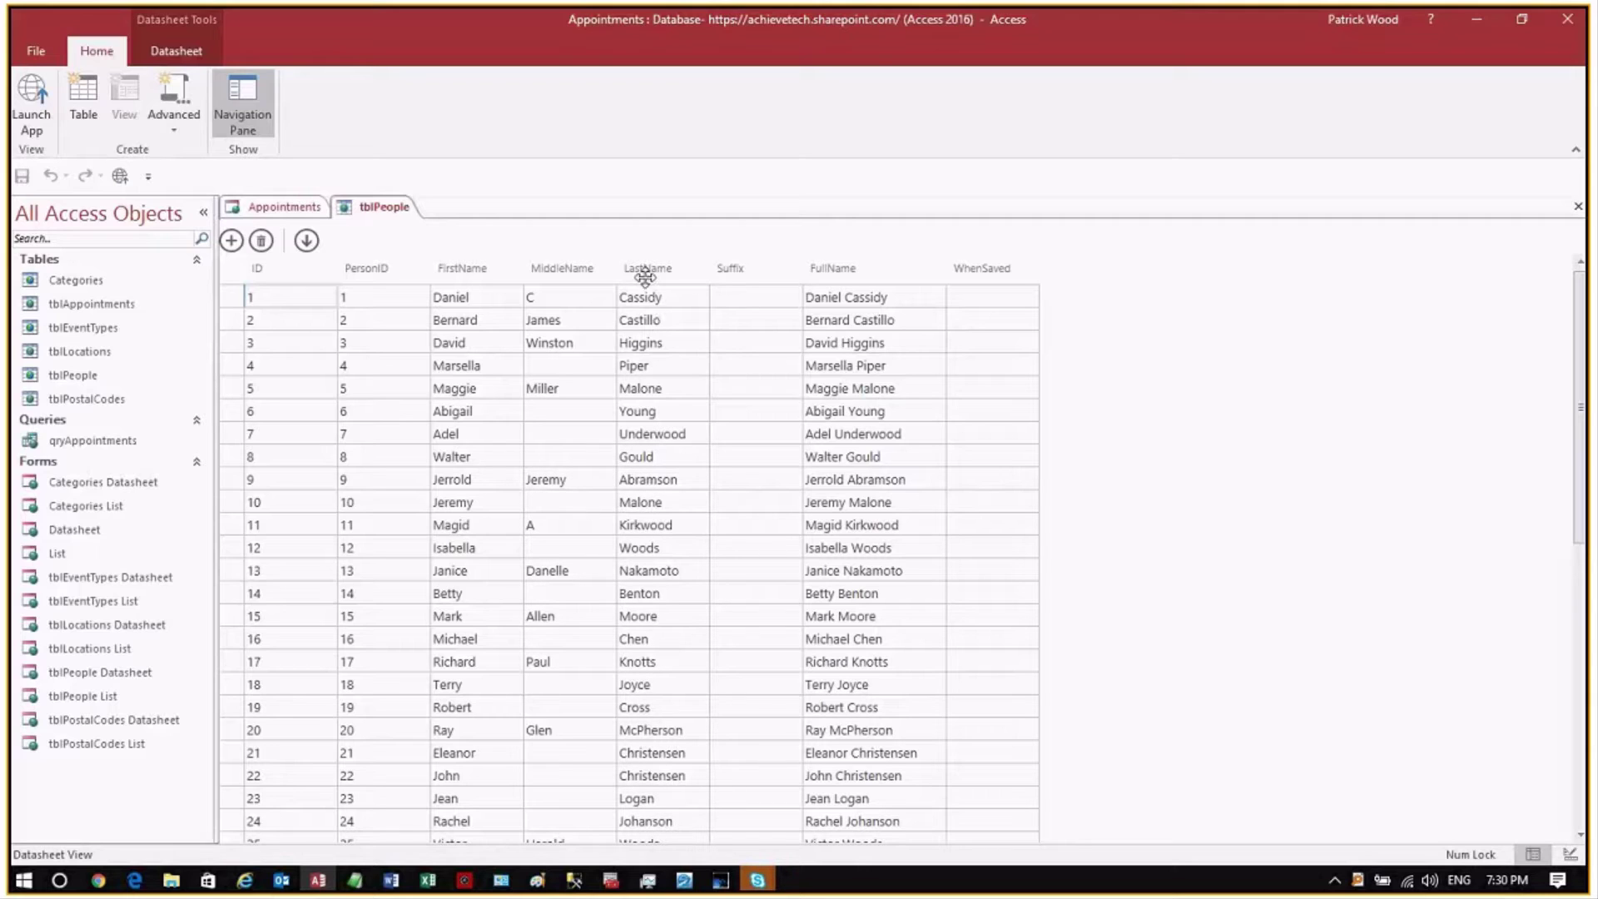
# Close tblPeople and the Appointments web app database, then exit Access
pyautogui.rightClick(375, 216)
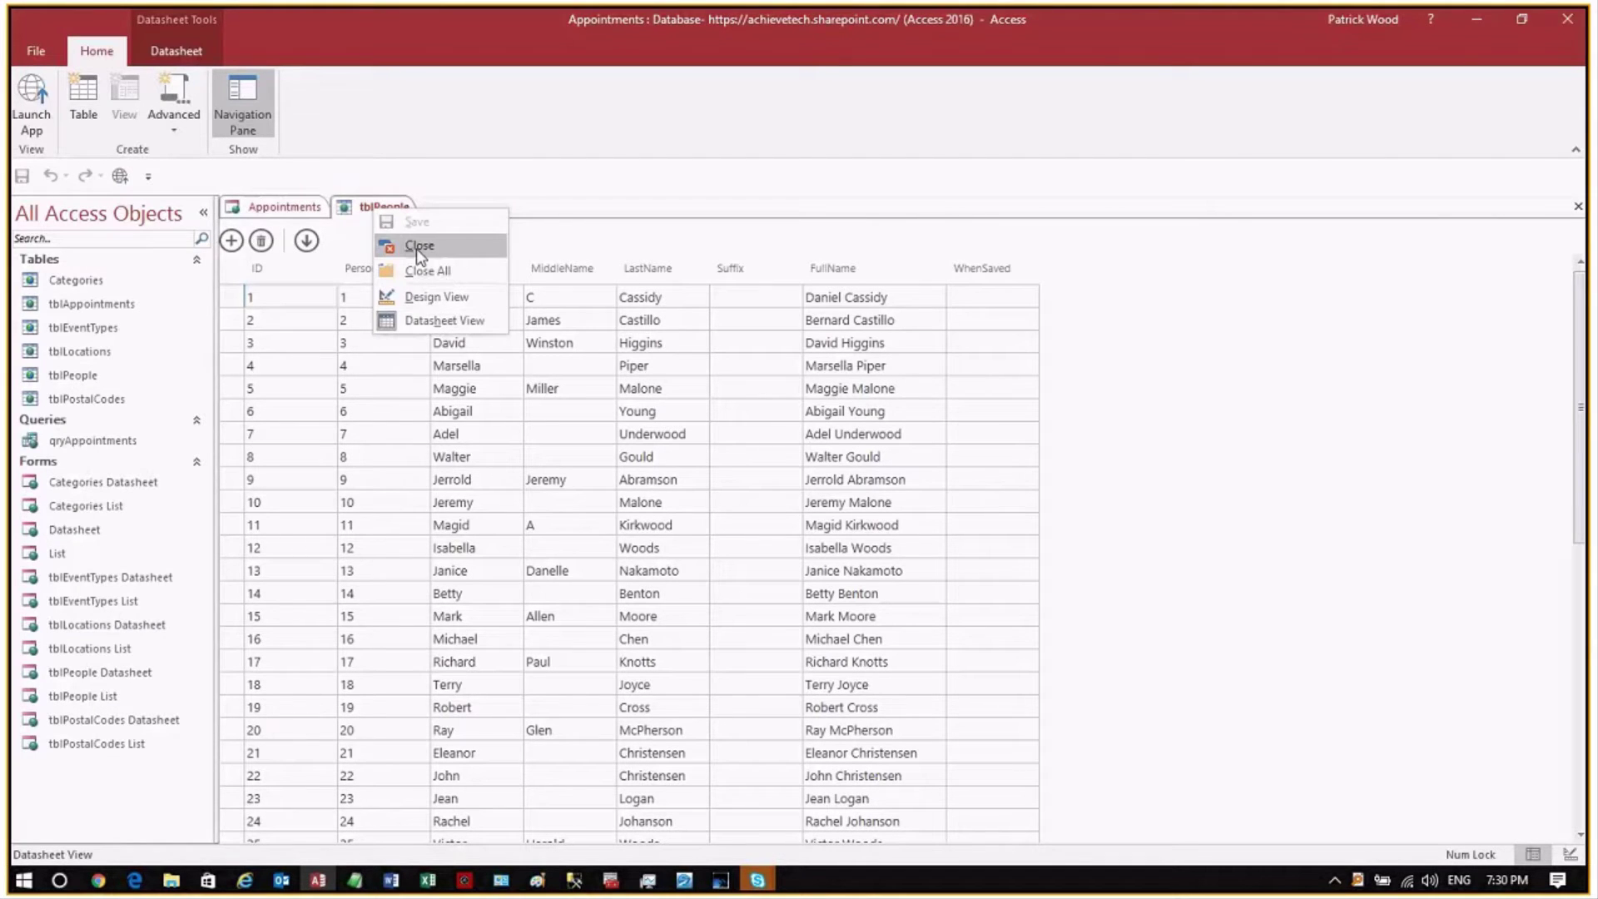
pyautogui.click(419, 246)
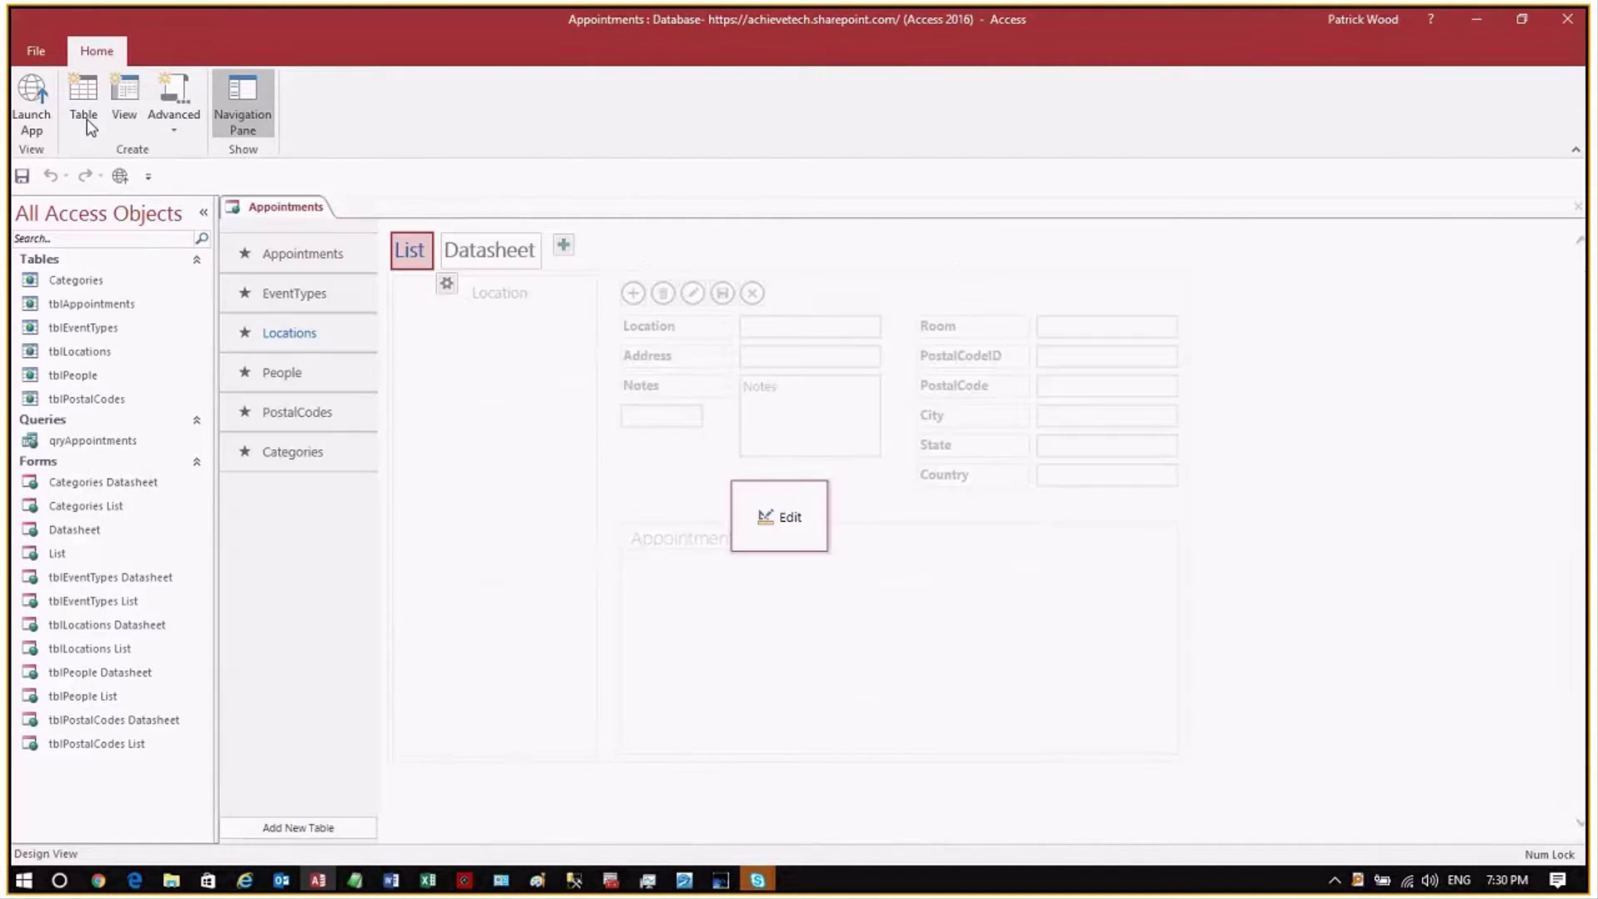
pyautogui.click(30, 55)
pyautogui.click(59, 325)
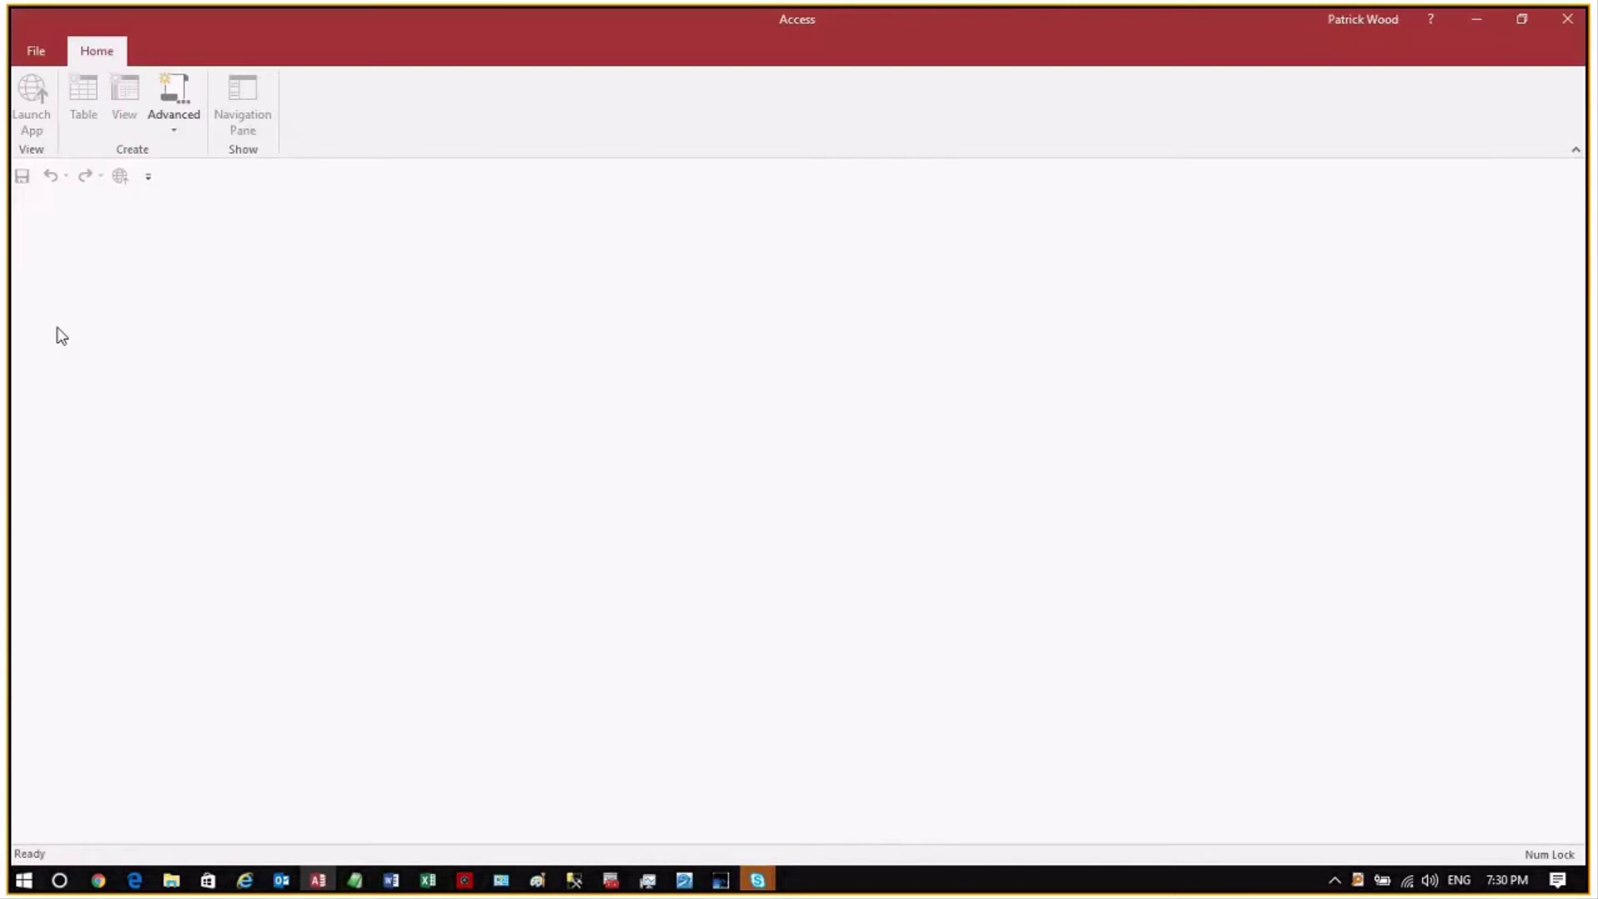
pyautogui.click(1564, 23)
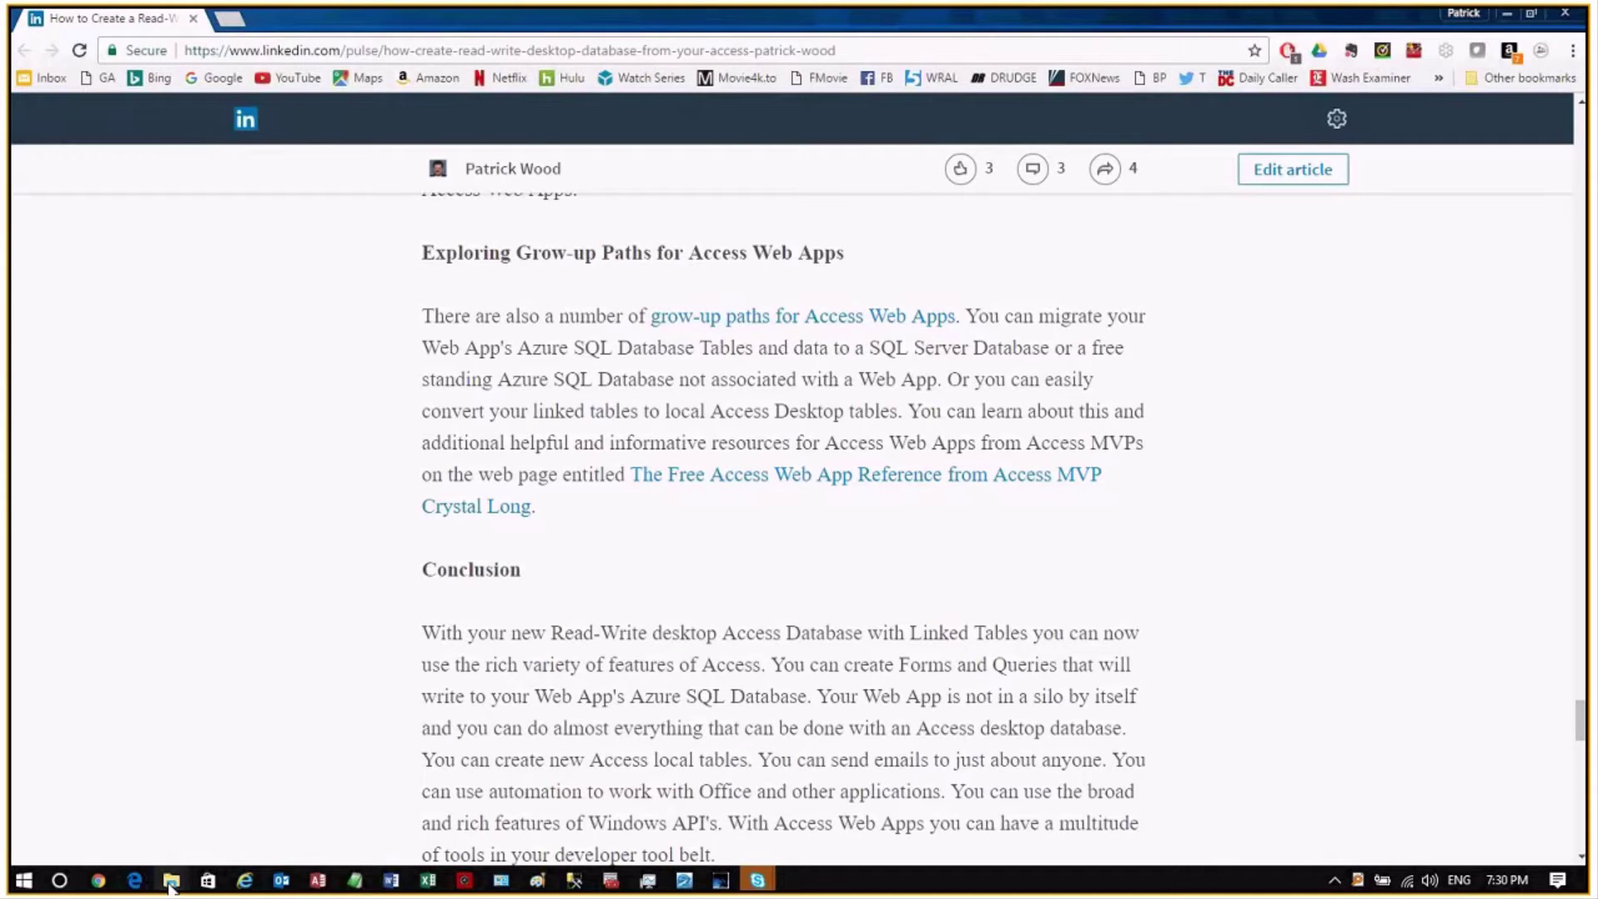
# Open Appointments.accdb from File Explorer and open the linked tblAppointments table
pyautogui.moveTo(170, 884)
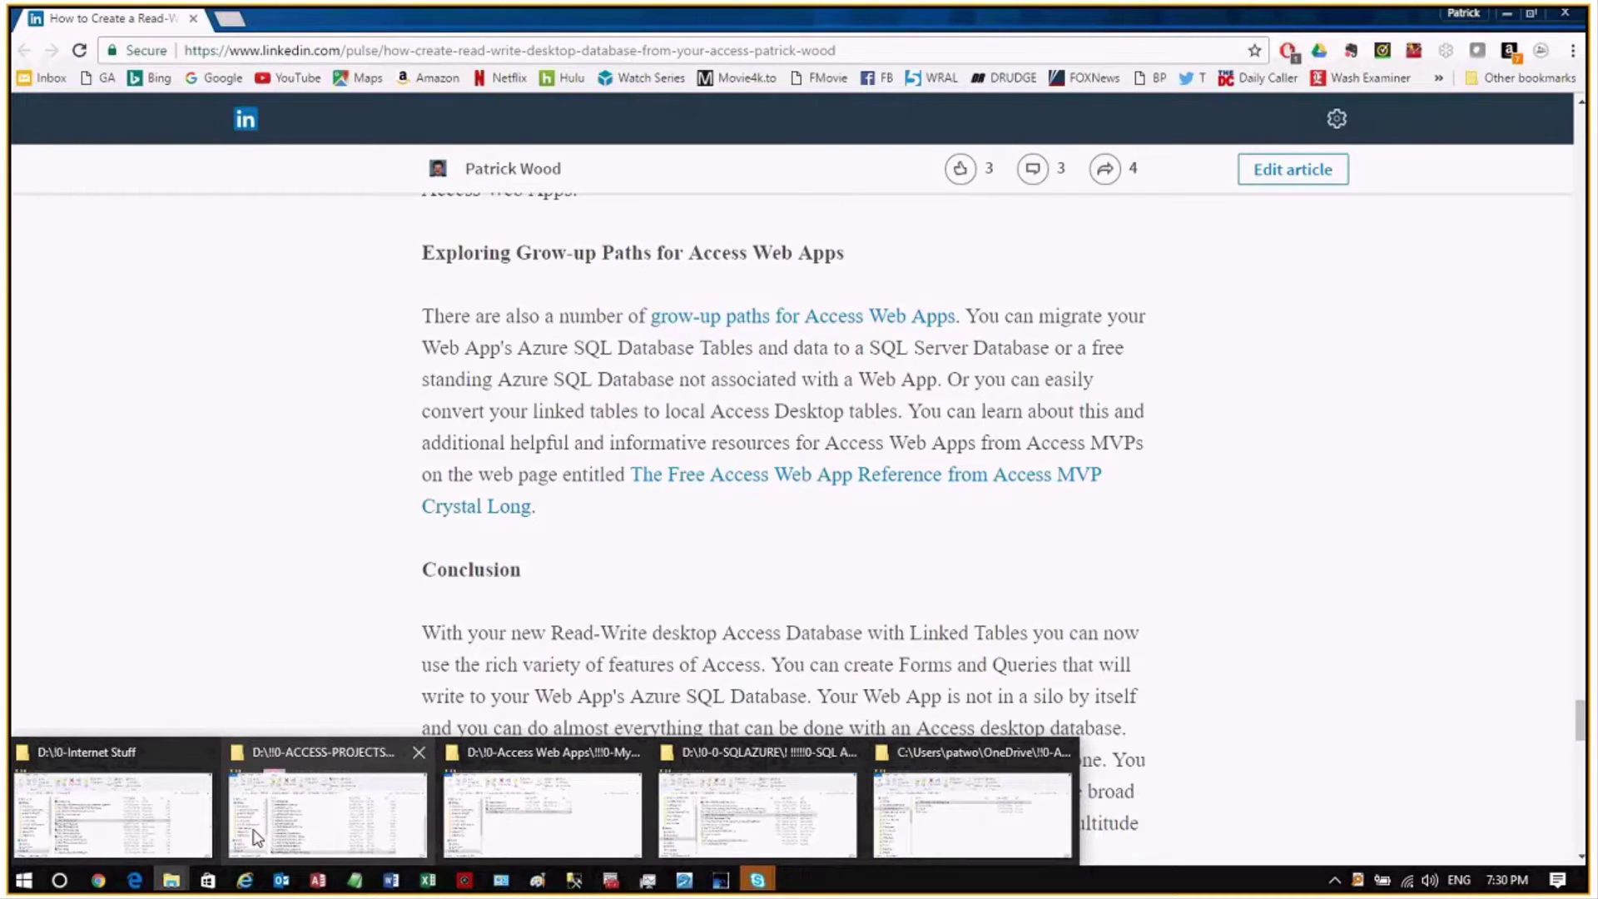
pyautogui.moveTo(256, 836)
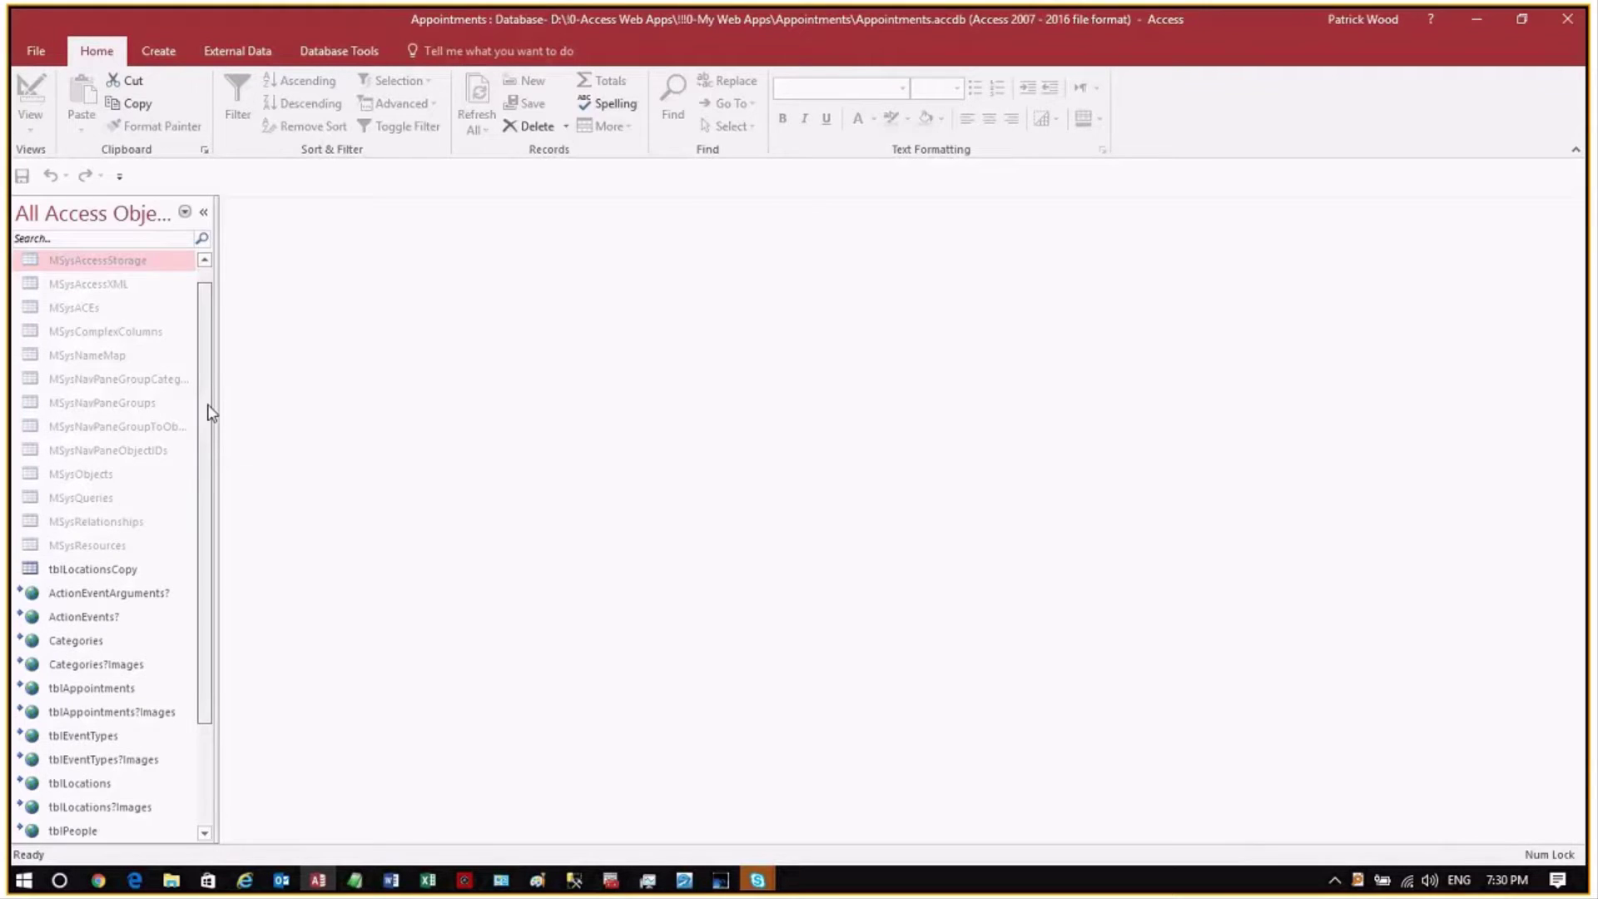
pyautogui.scroll(-2, 208, 412)
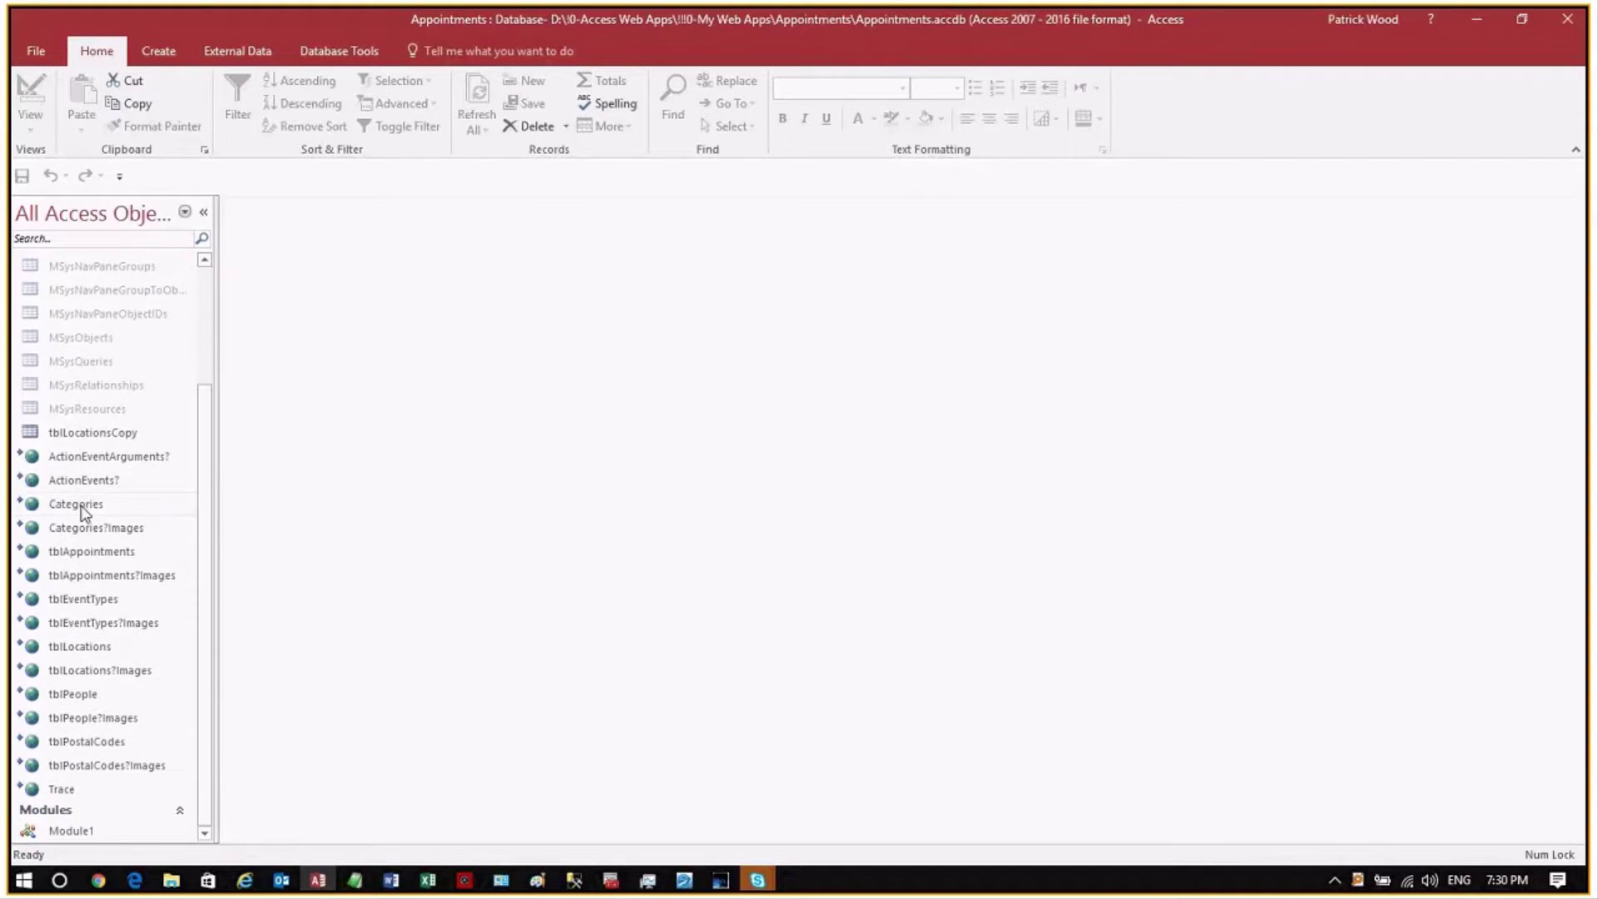
pyautogui.click(113, 556)
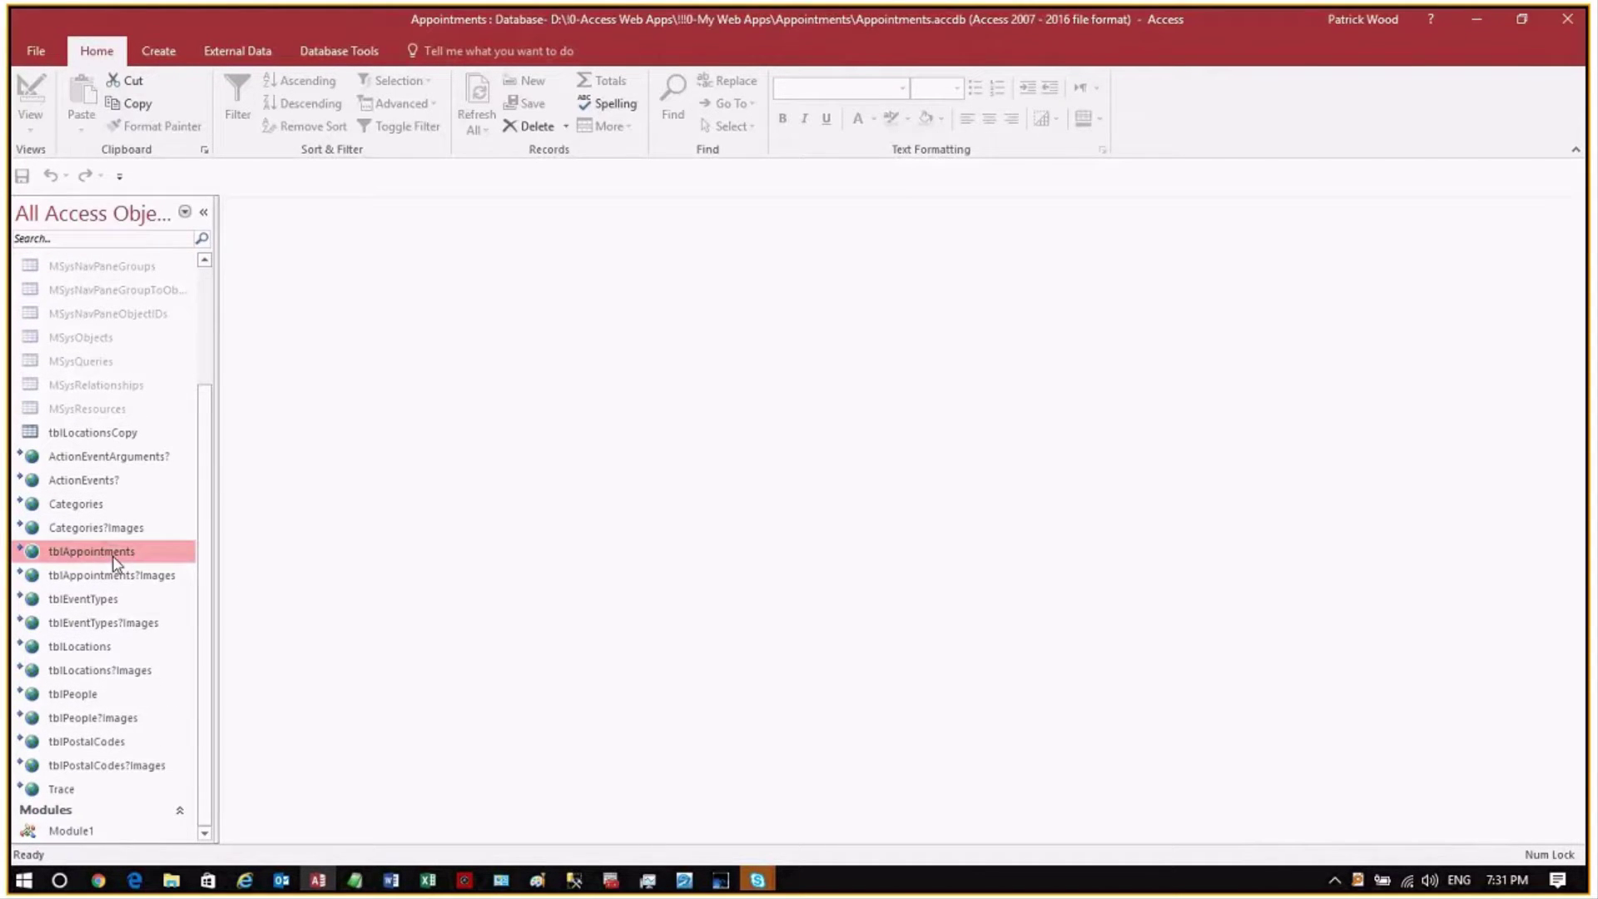
pyautogui.doubleClick(113, 553)
# Change the Brainstorm record's ApptDate and EndDate from 2/22/2017 to 3/22/2017
pyautogui.doubleClick(111, 554)
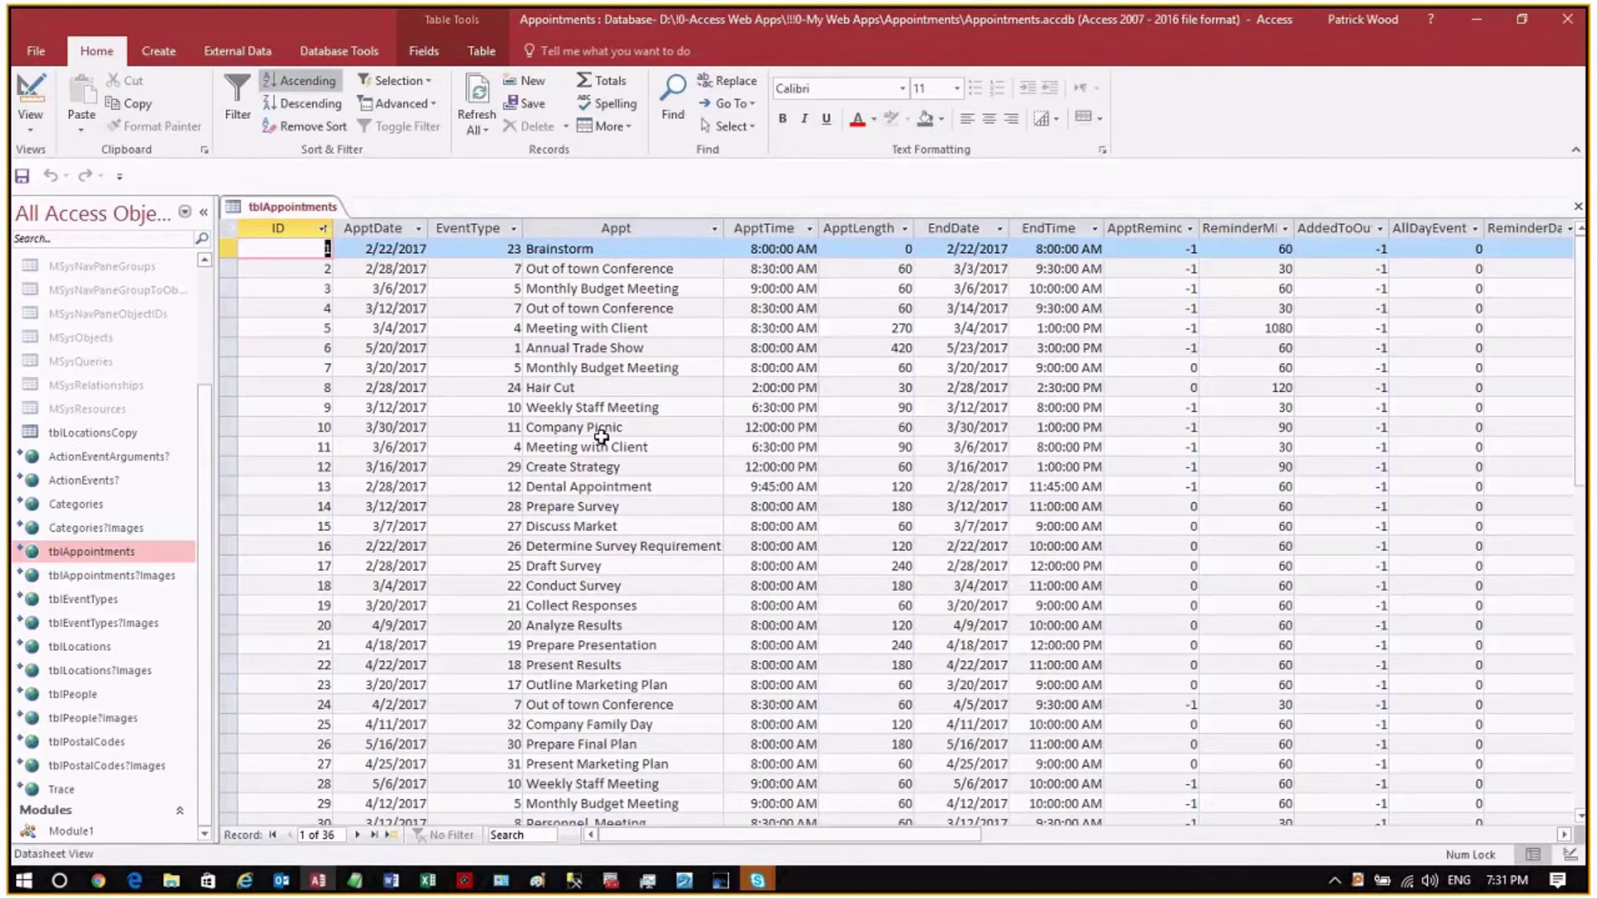
pyautogui.press('Tab')
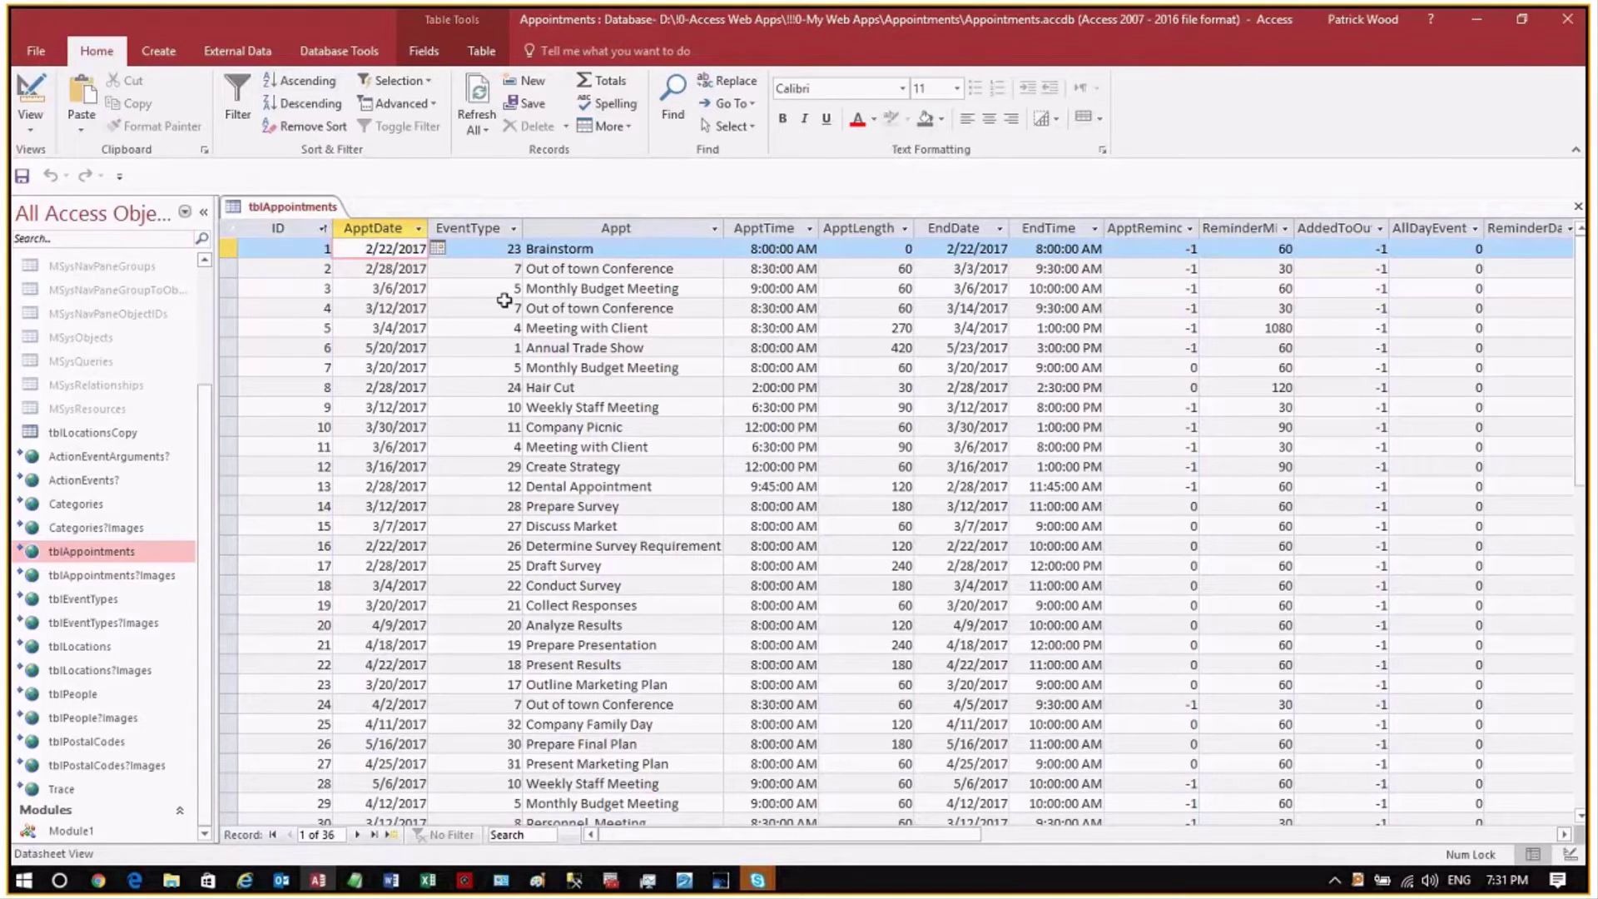
pyautogui.press('Delete')
pyautogui.write('3')
pyautogui.moveTo(372, 248); pyautogui.dragTo(367, 248)
pyautogui.click(444, 271)
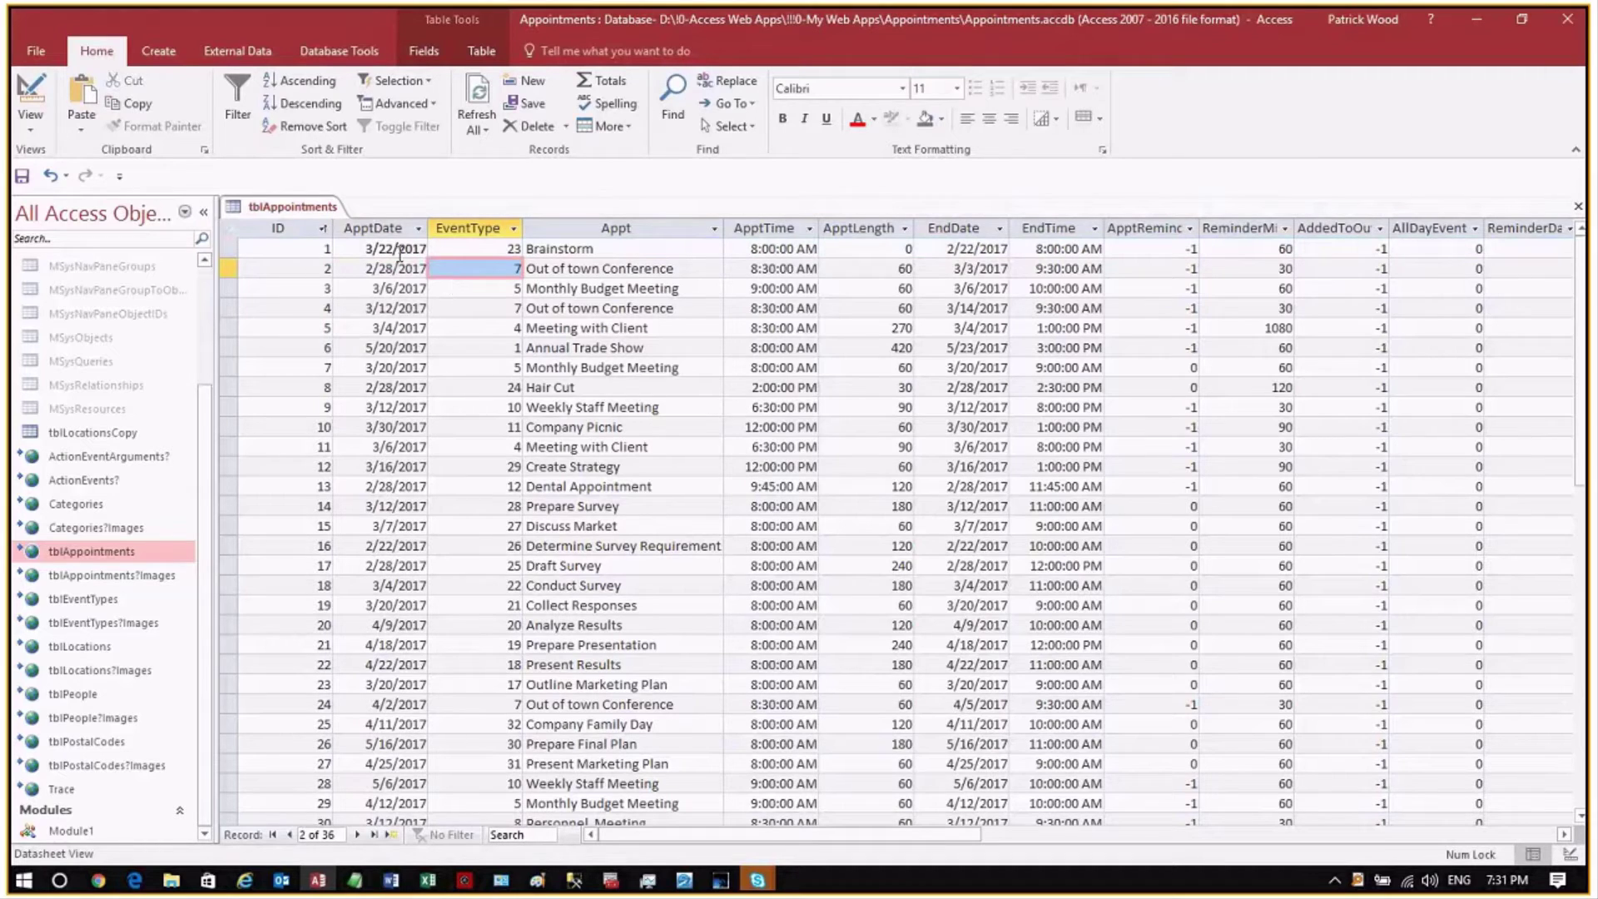
pyautogui.press('Delete')
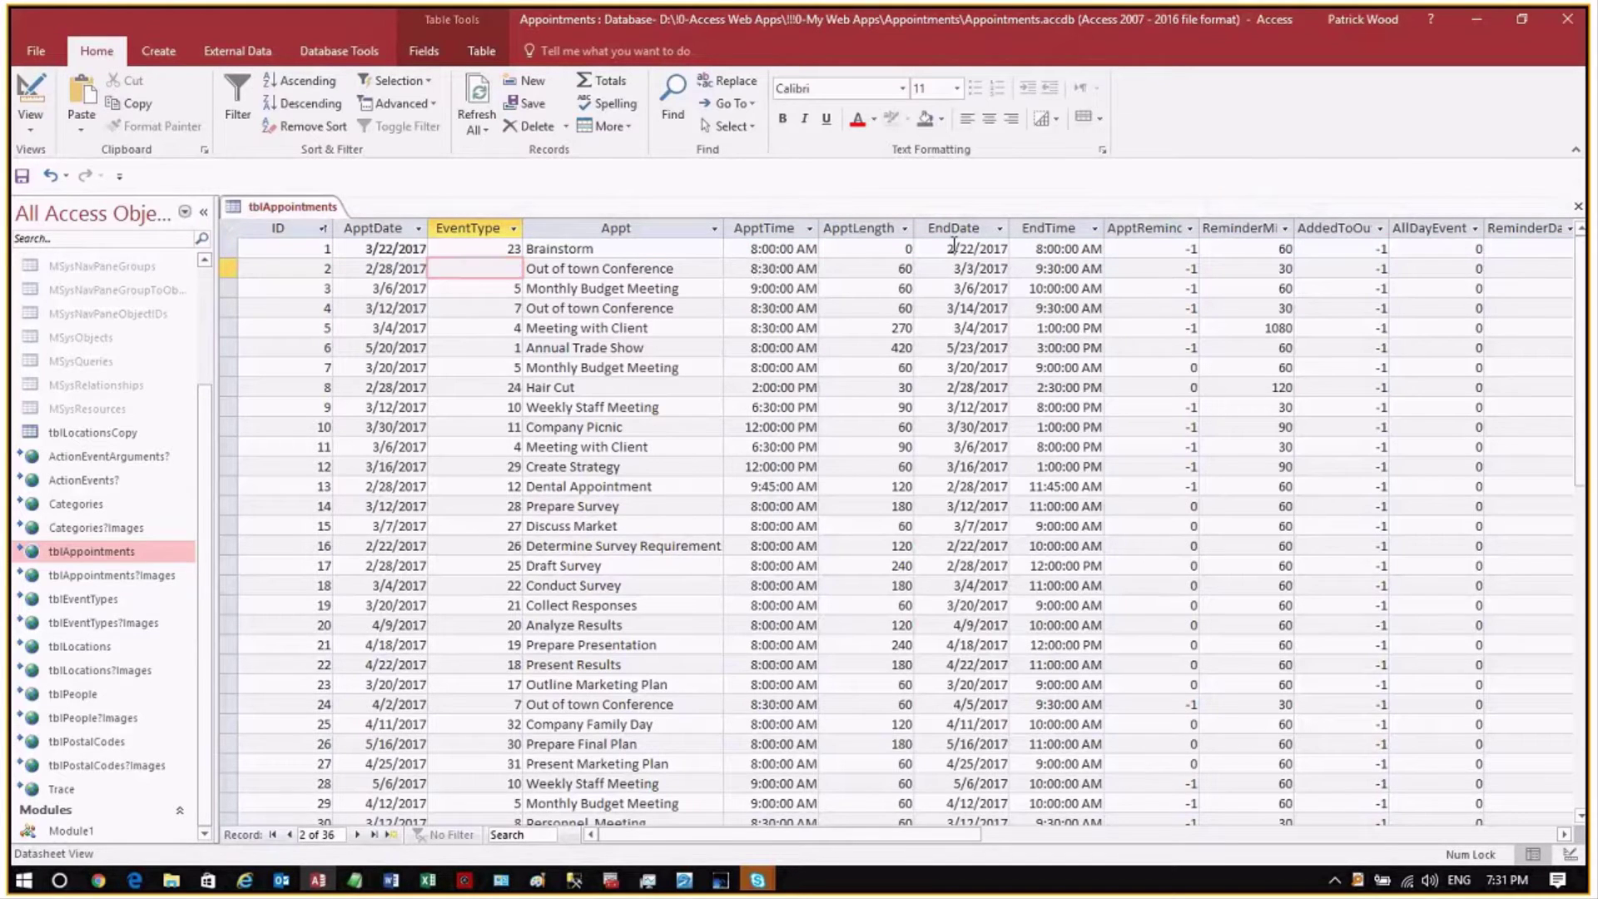
pyautogui.click(954, 247)
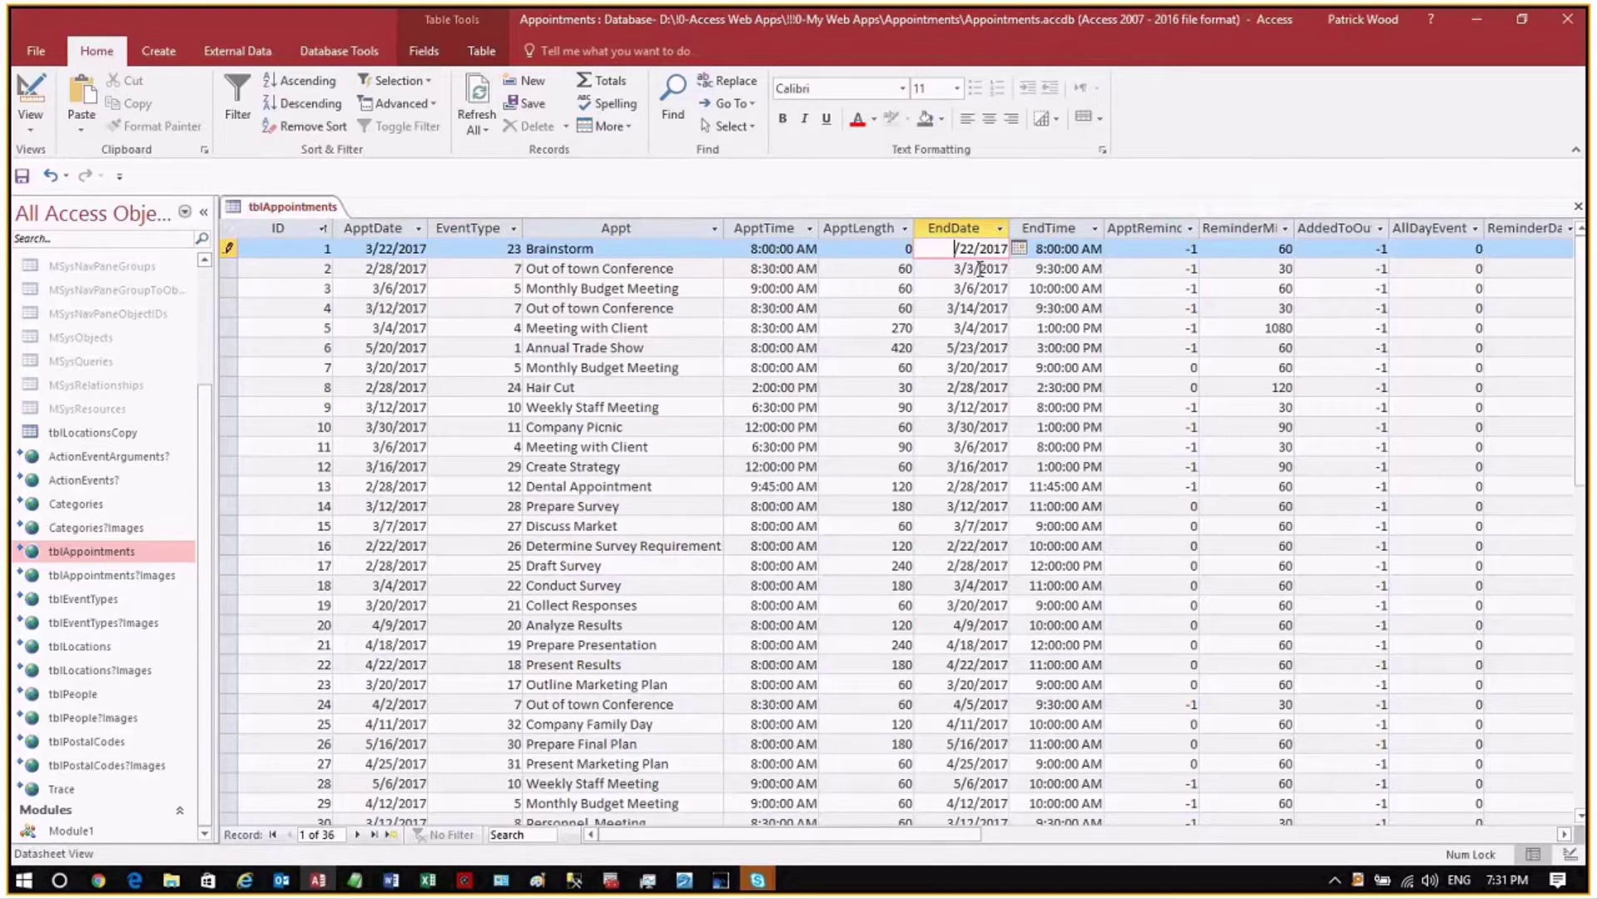
pyautogui.write('3')
pyautogui.click(974, 268)
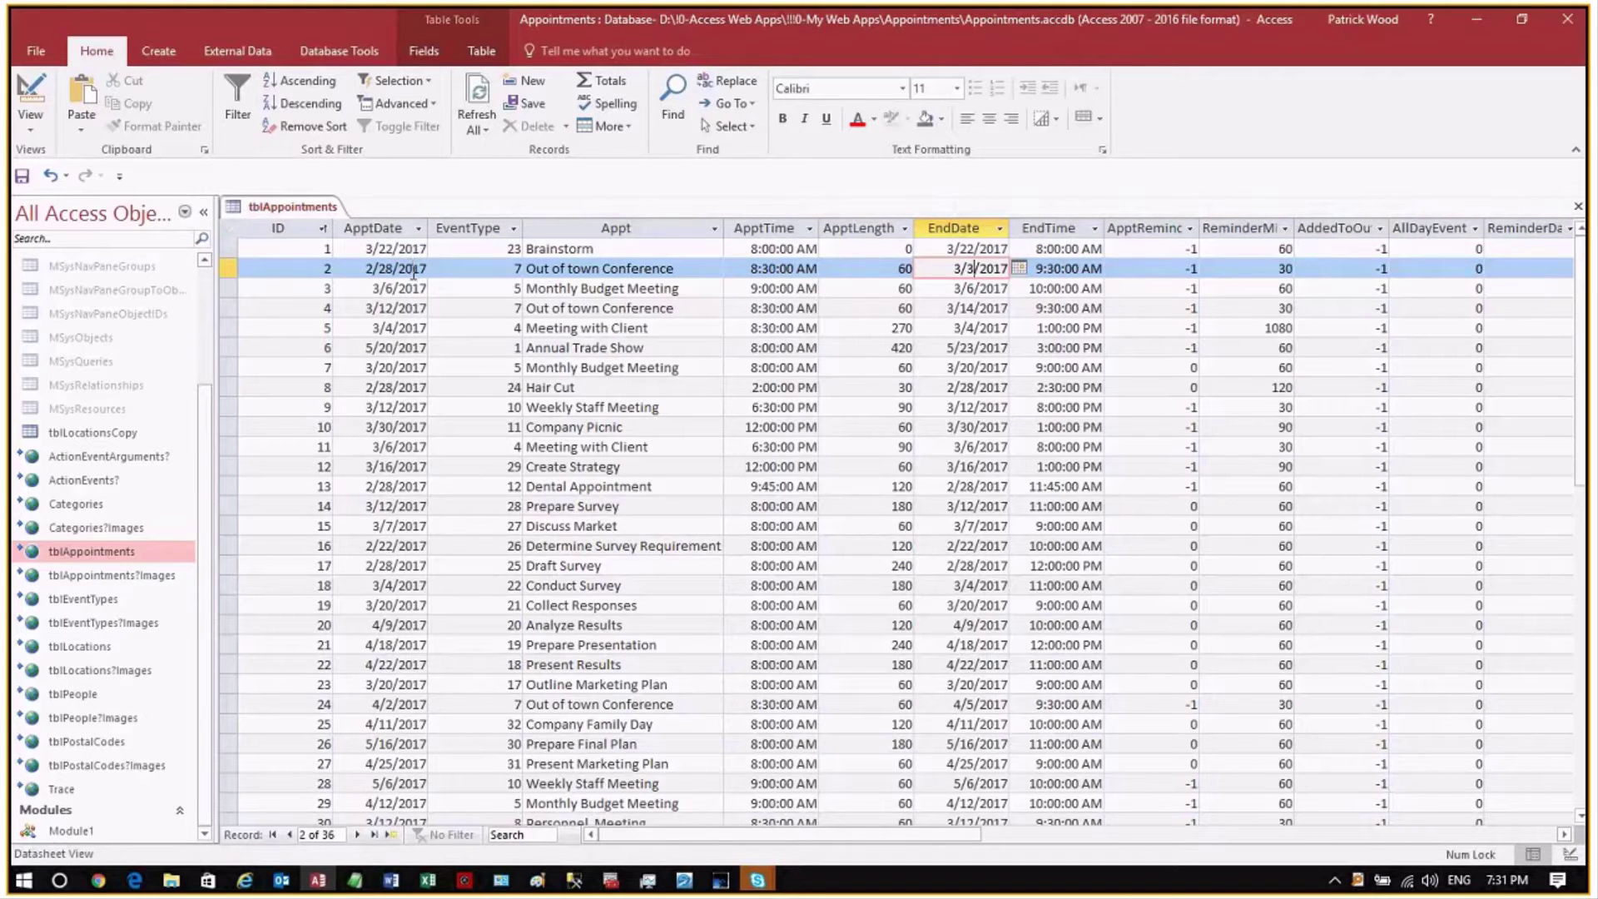
pyautogui.click(439, 271)
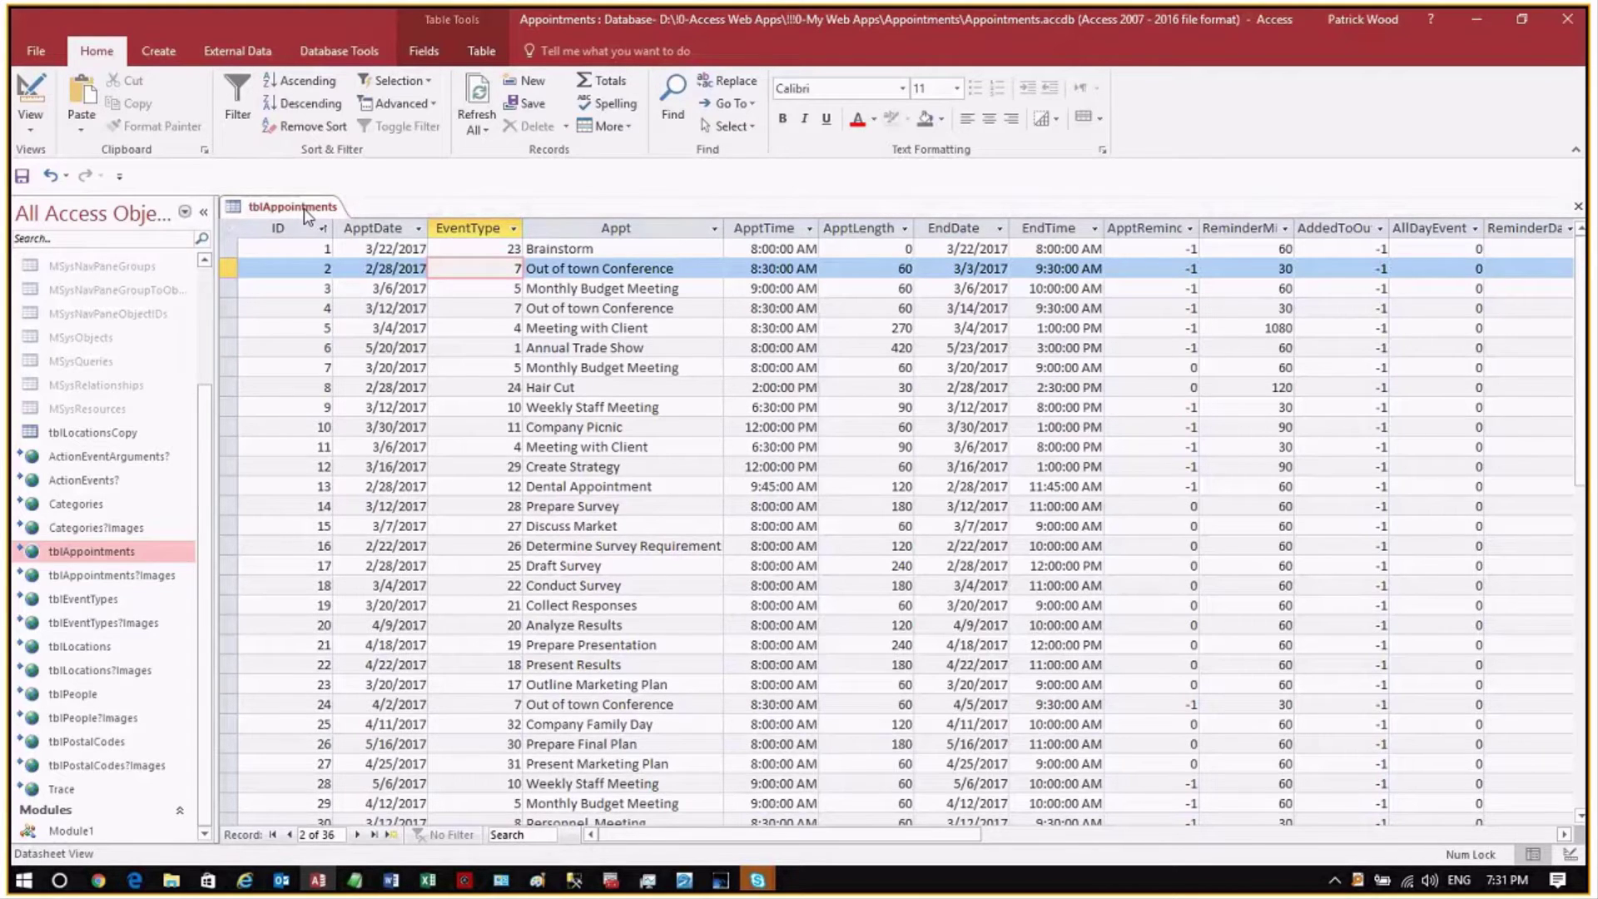
# Close the tblAppointments datasheet and select tblEventTypes in the navigation pane
pyautogui.rightClick(305, 216)
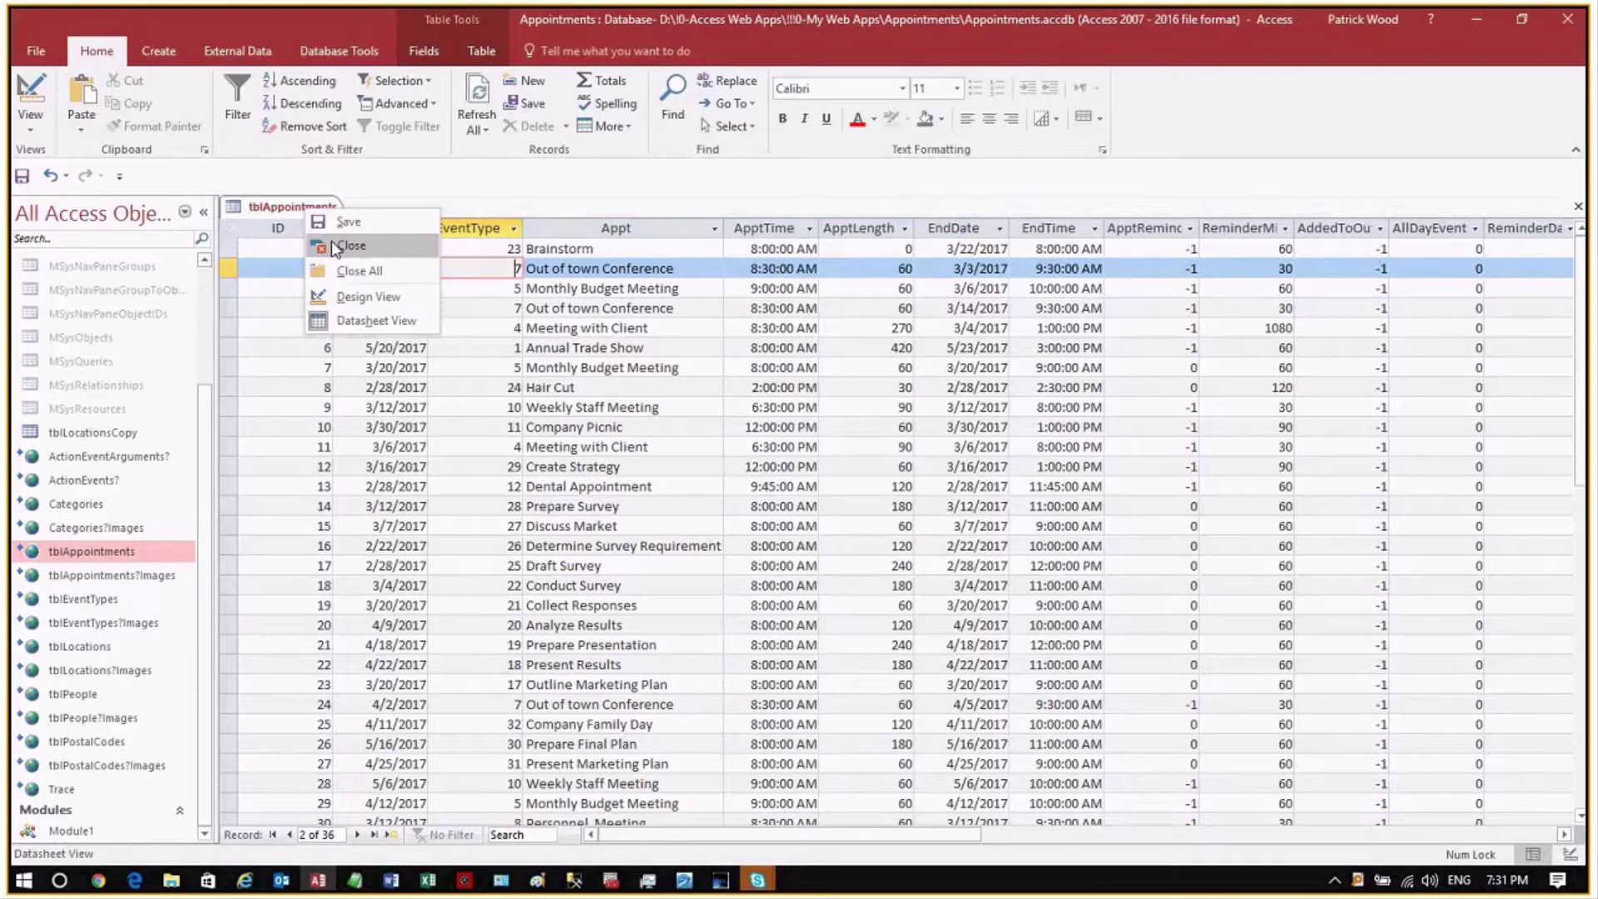
pyautogui.click(332, 242)
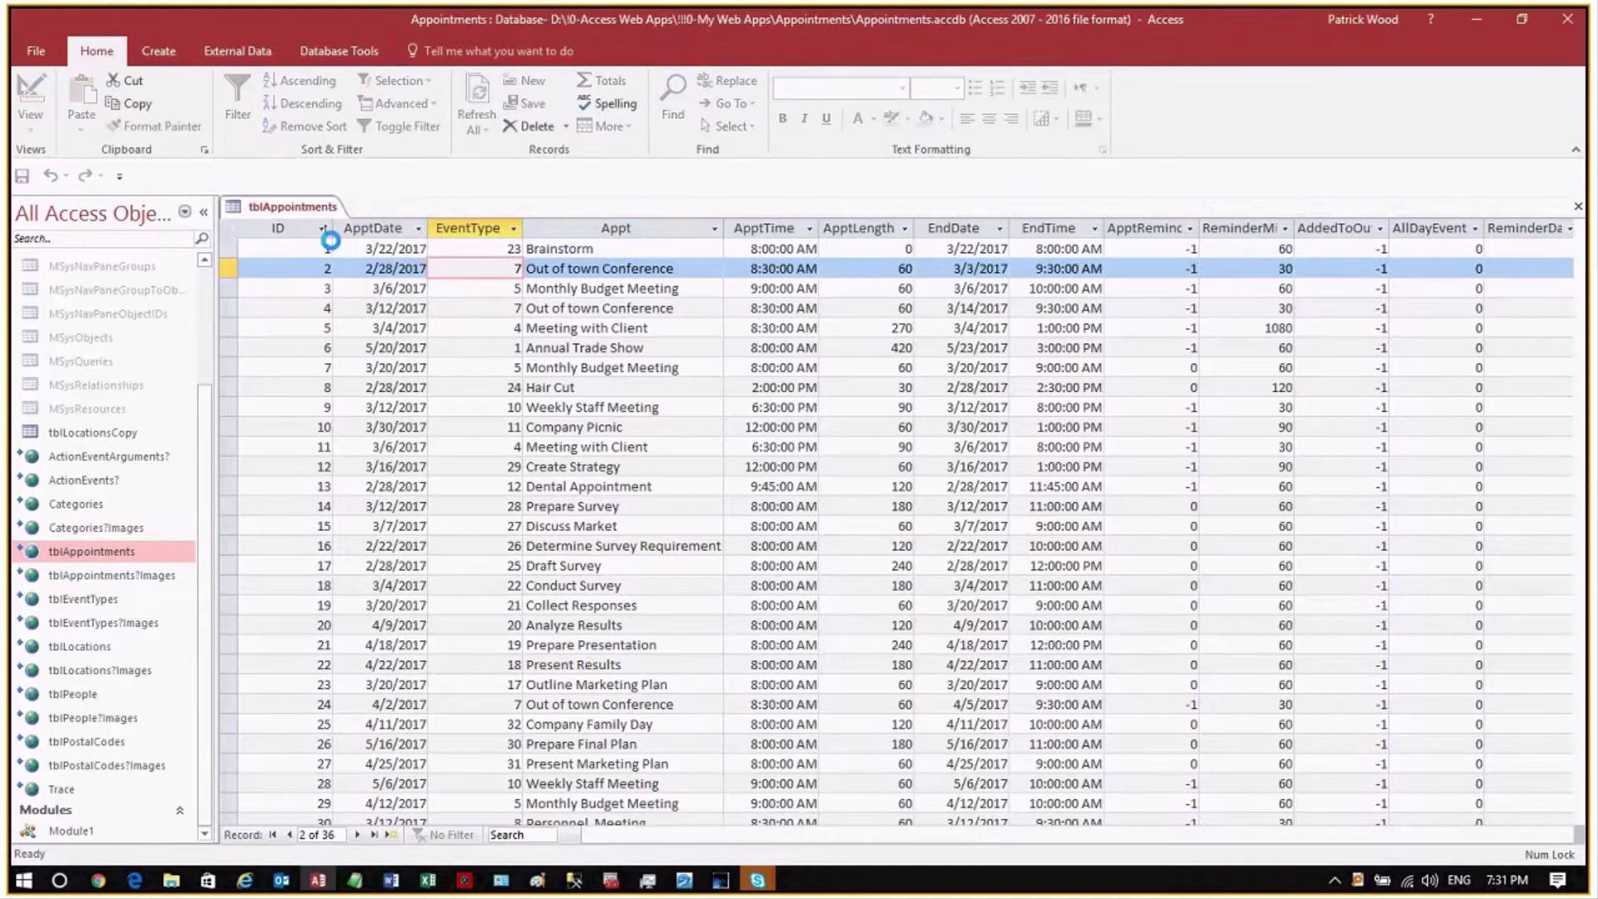
pyautogui.moveTo(100, 564)
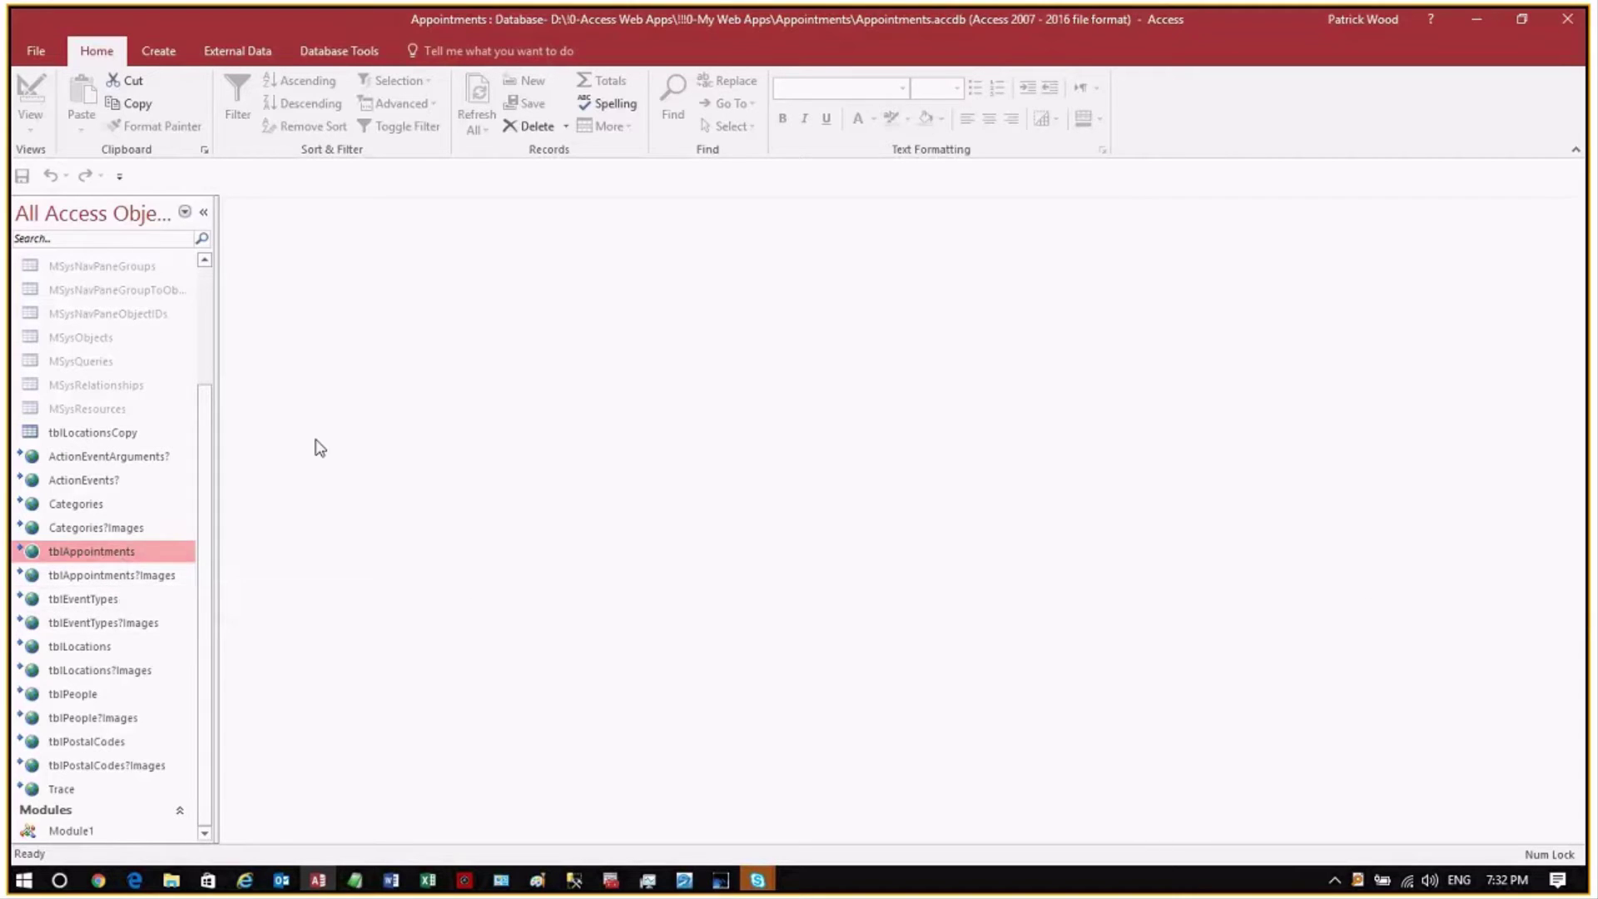
pyautogui.click(104, 600)
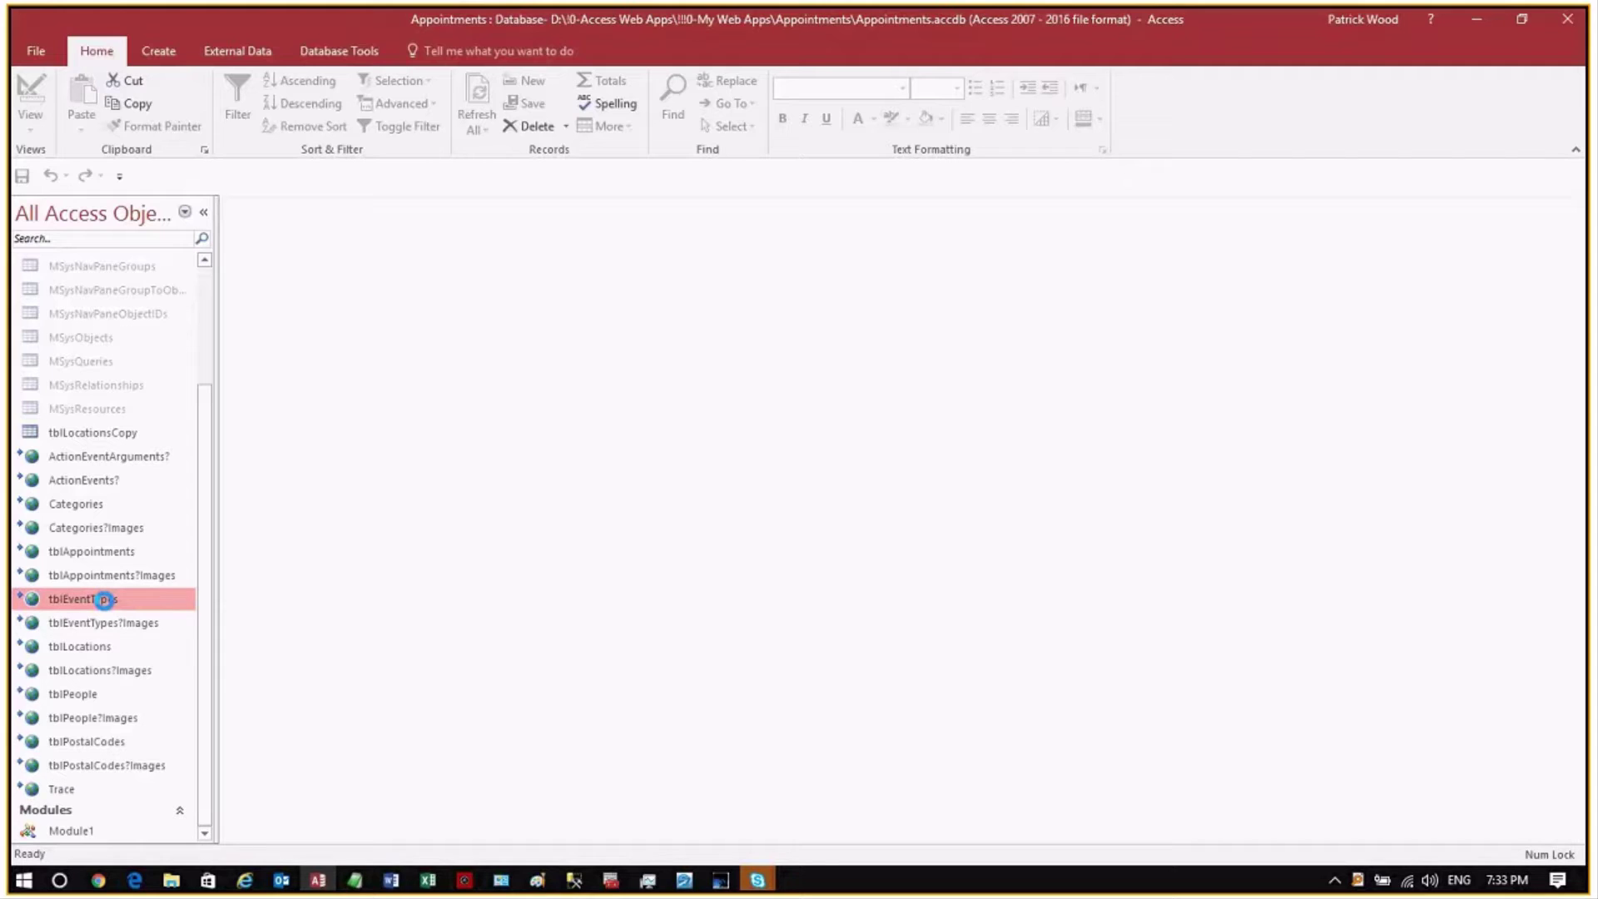
pyautogui.doubleClick(104, 599)
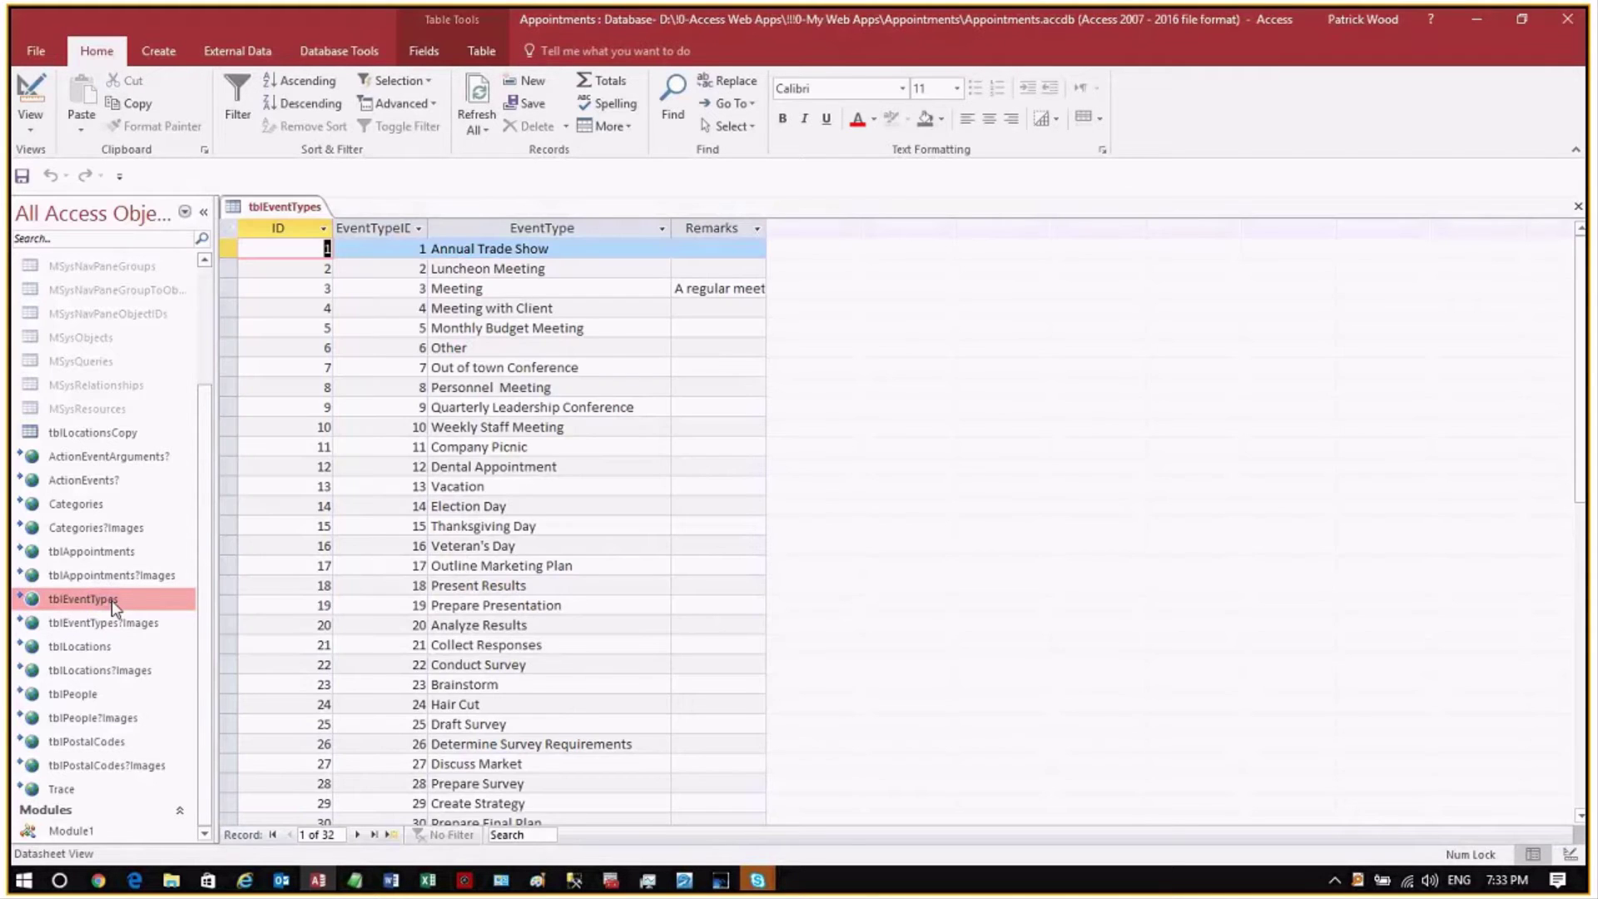
pyautogui.rightClick(285, 207)
pyautogui.click(322, 241)
pyautogui.moveTo(202, 433)
pyautogui.mouseDown()
pyautogui.moveTo(208, 311)
pyautogui.moveTo(222, 466)
pyautogui.mouseUp()
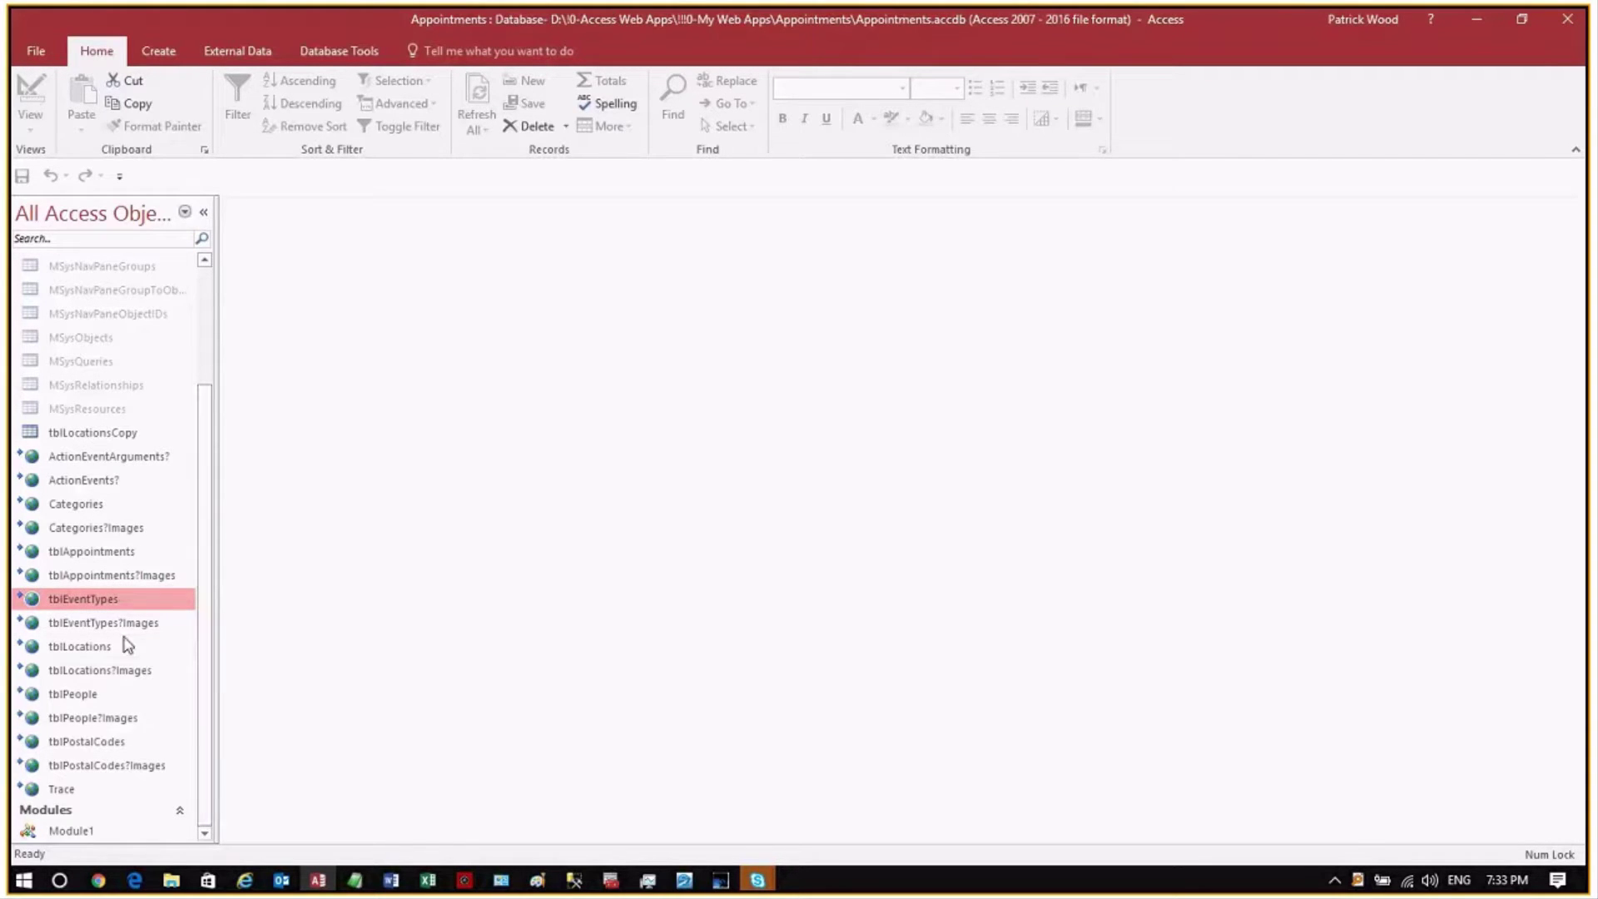
# Exit the desktop Access database and bring the Chrome window with the article forward
pyautogui.moveTo(75, 652)
pyautogui.click(1567, 21)
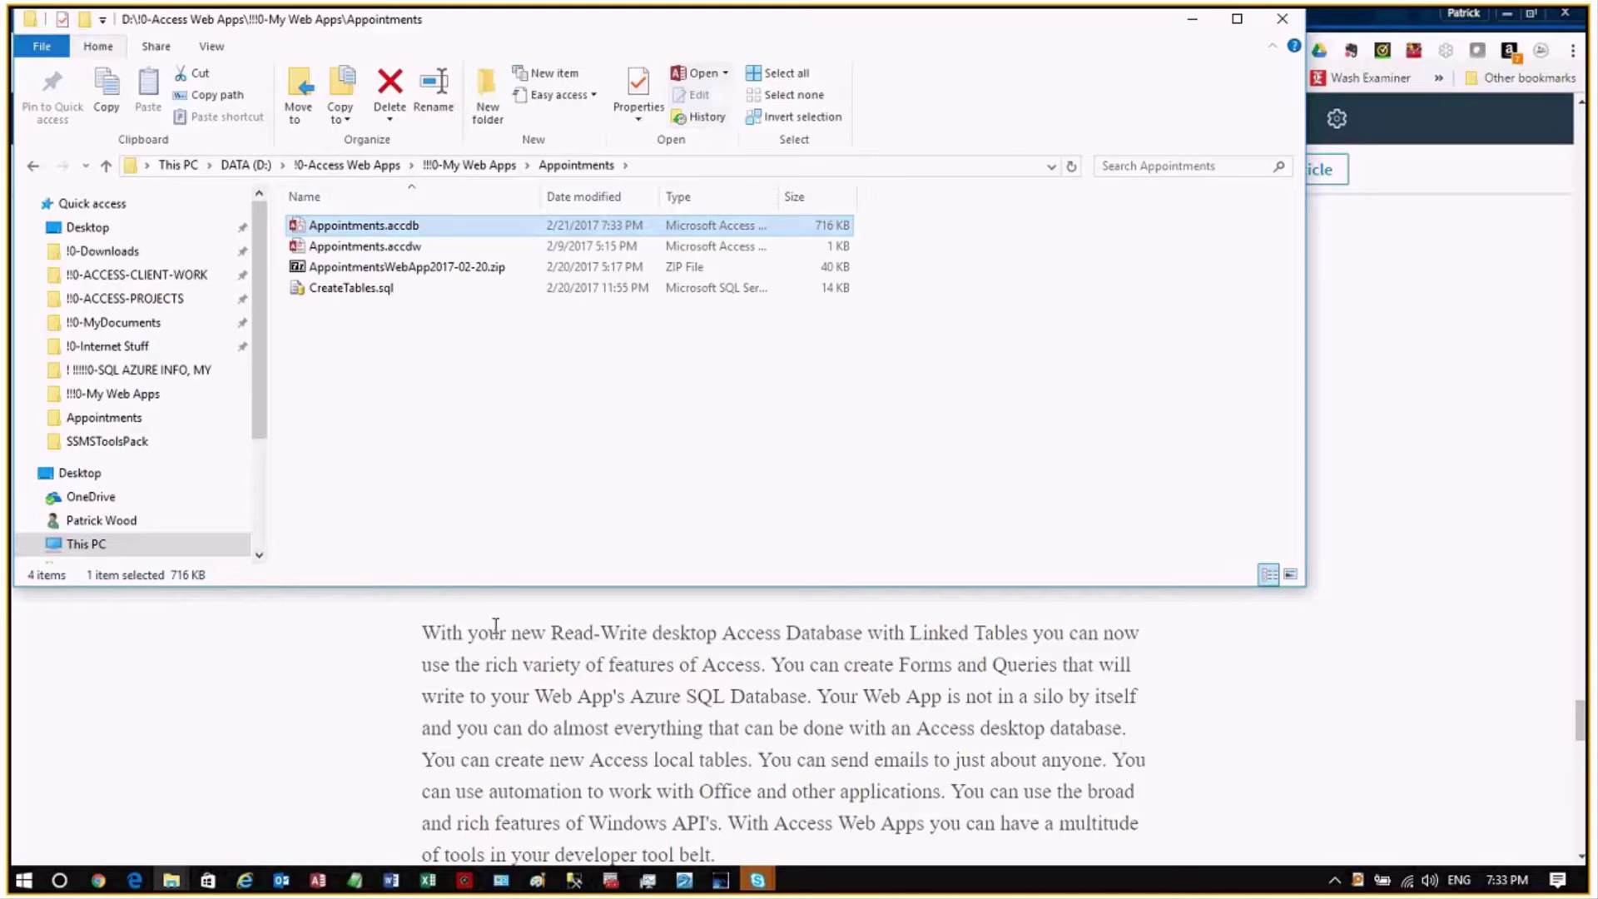
pyautogui.click(496, 626)
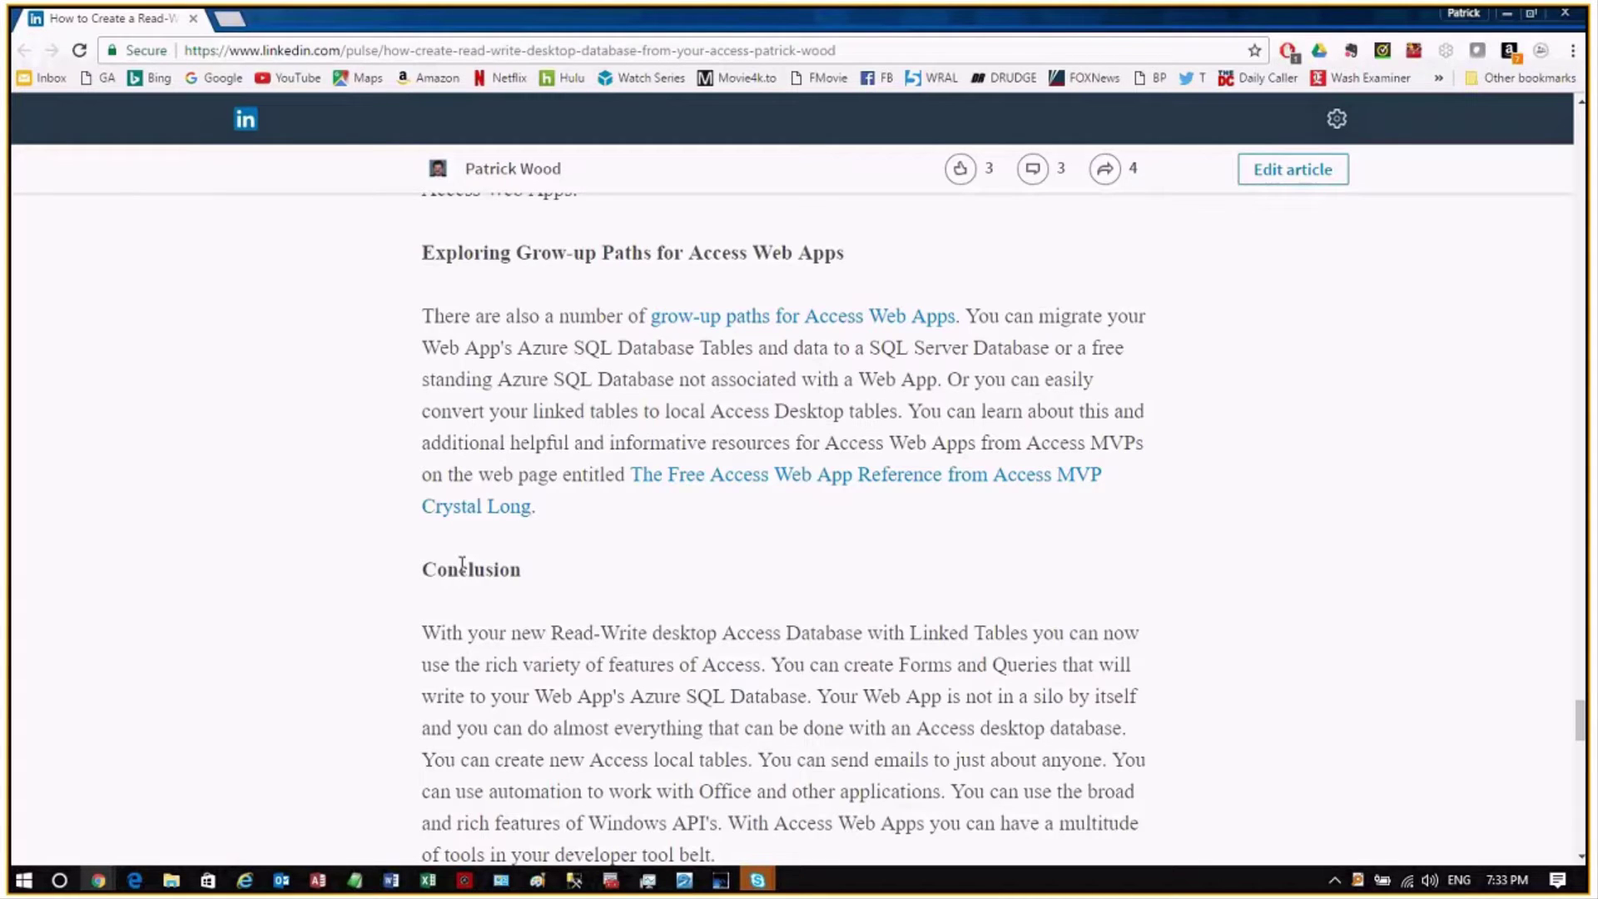
# Scroll up from Step 14 past the code and Step 6 to the article's title and banner
pyautogui.scroll(3, 463, 565)
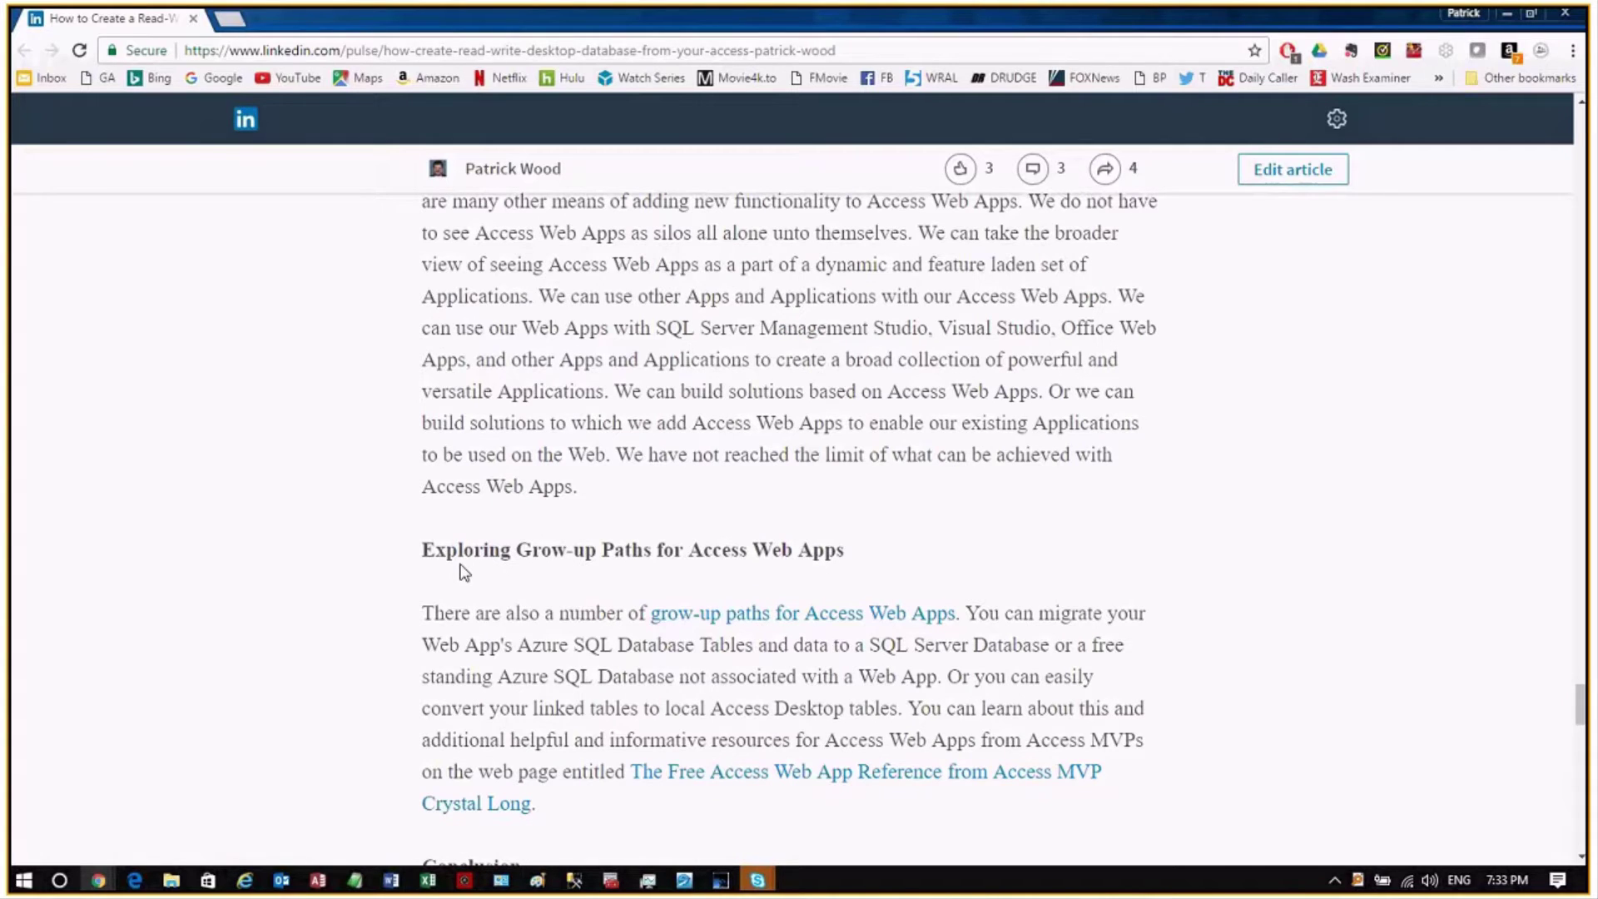
pyautogui.scroll(5, 465, 571)
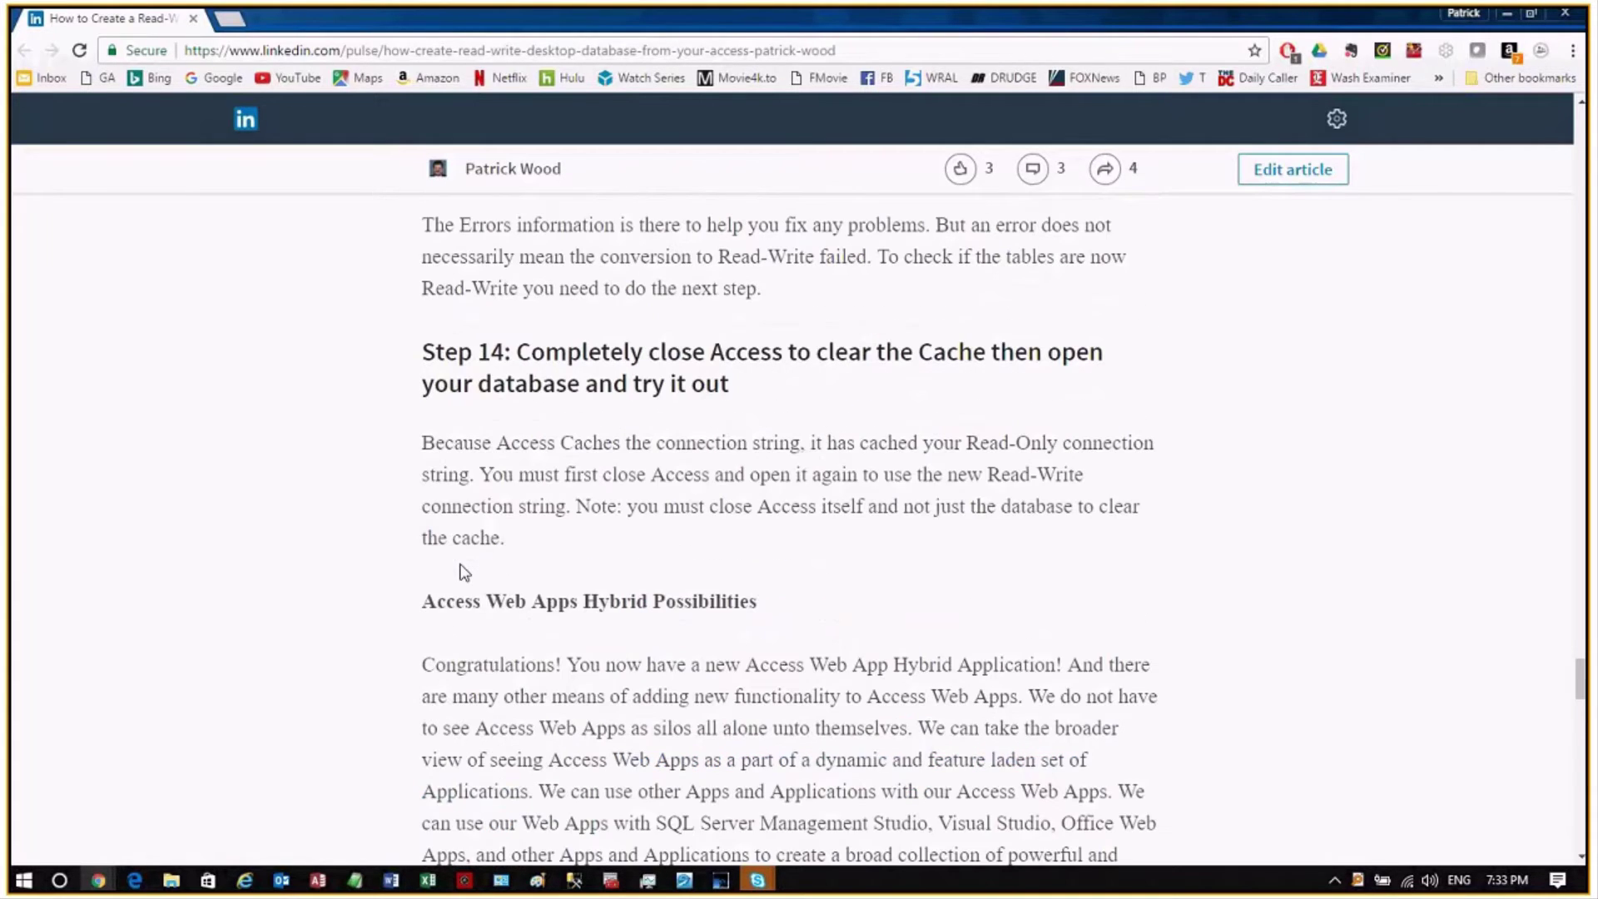
pyautogui.scroll(10, 464, 572)
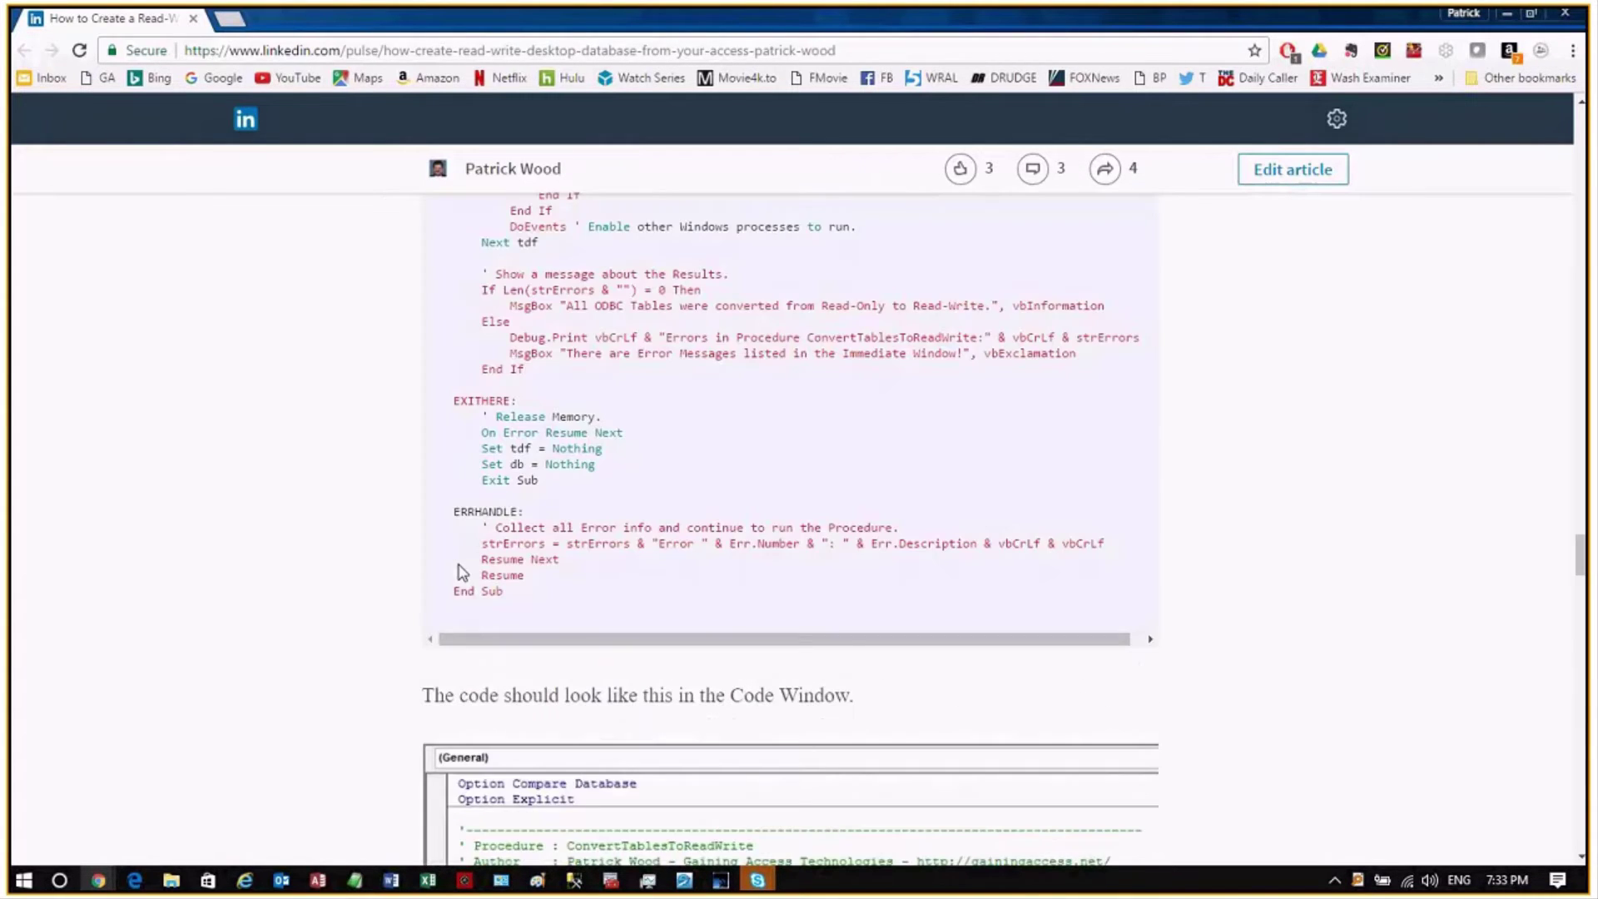
pyautogui.scroll(10, 462, 573)
pyautogui.scroll(5, 428, 523)
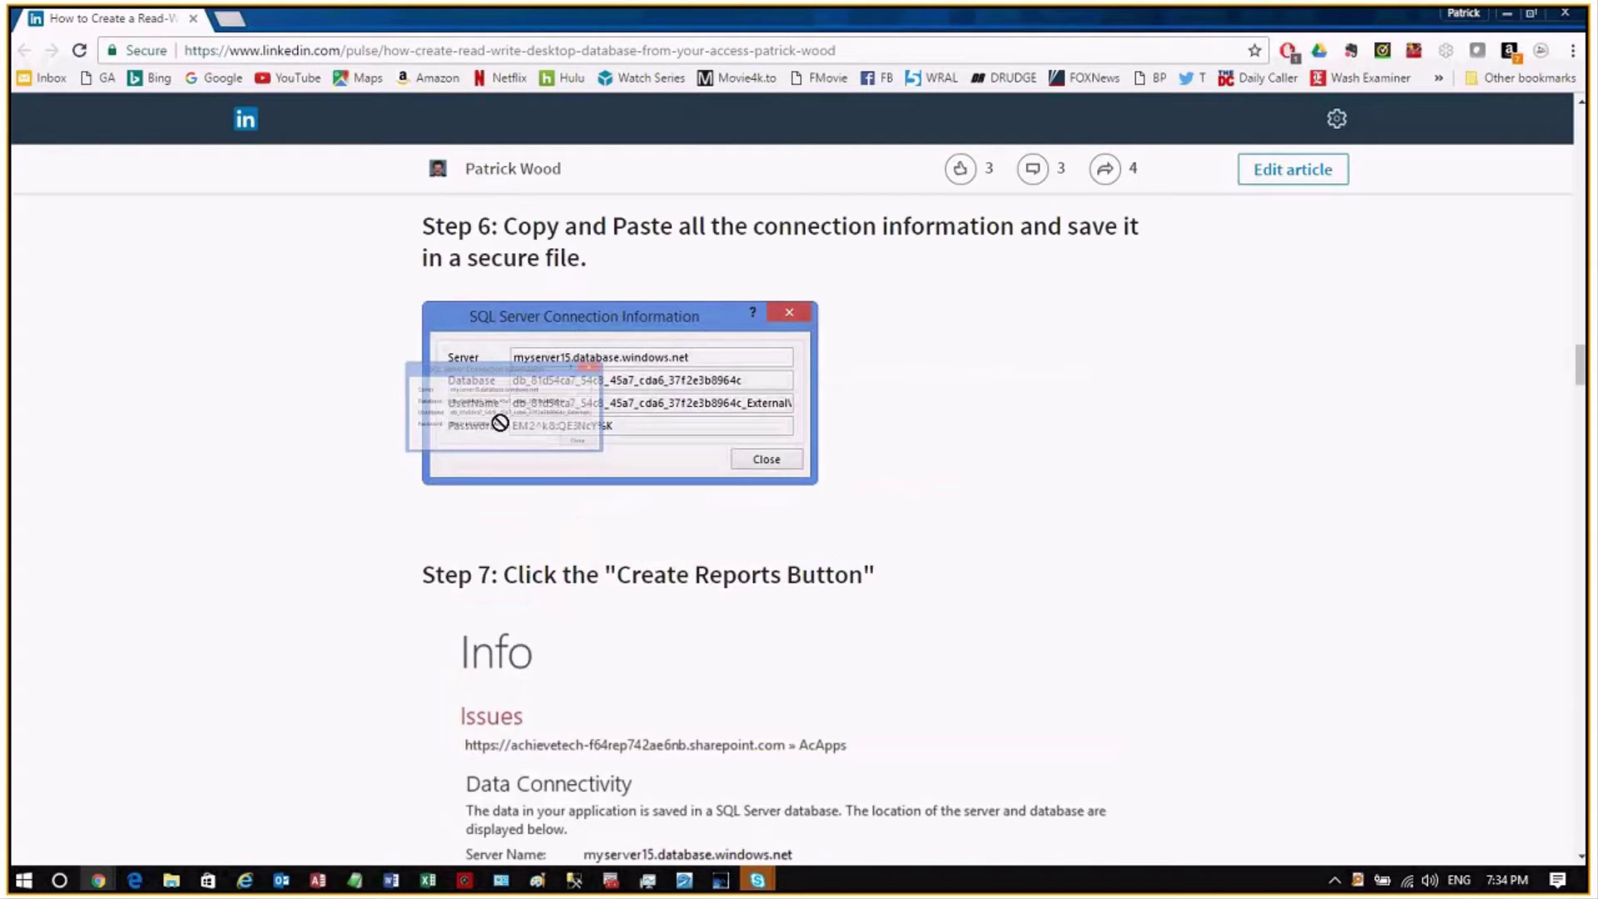
pyautogui.moveTo(1579, 358); pyautogui.dragTo(1581, 614)
pyautogui.scroll(-2, 414, 585)
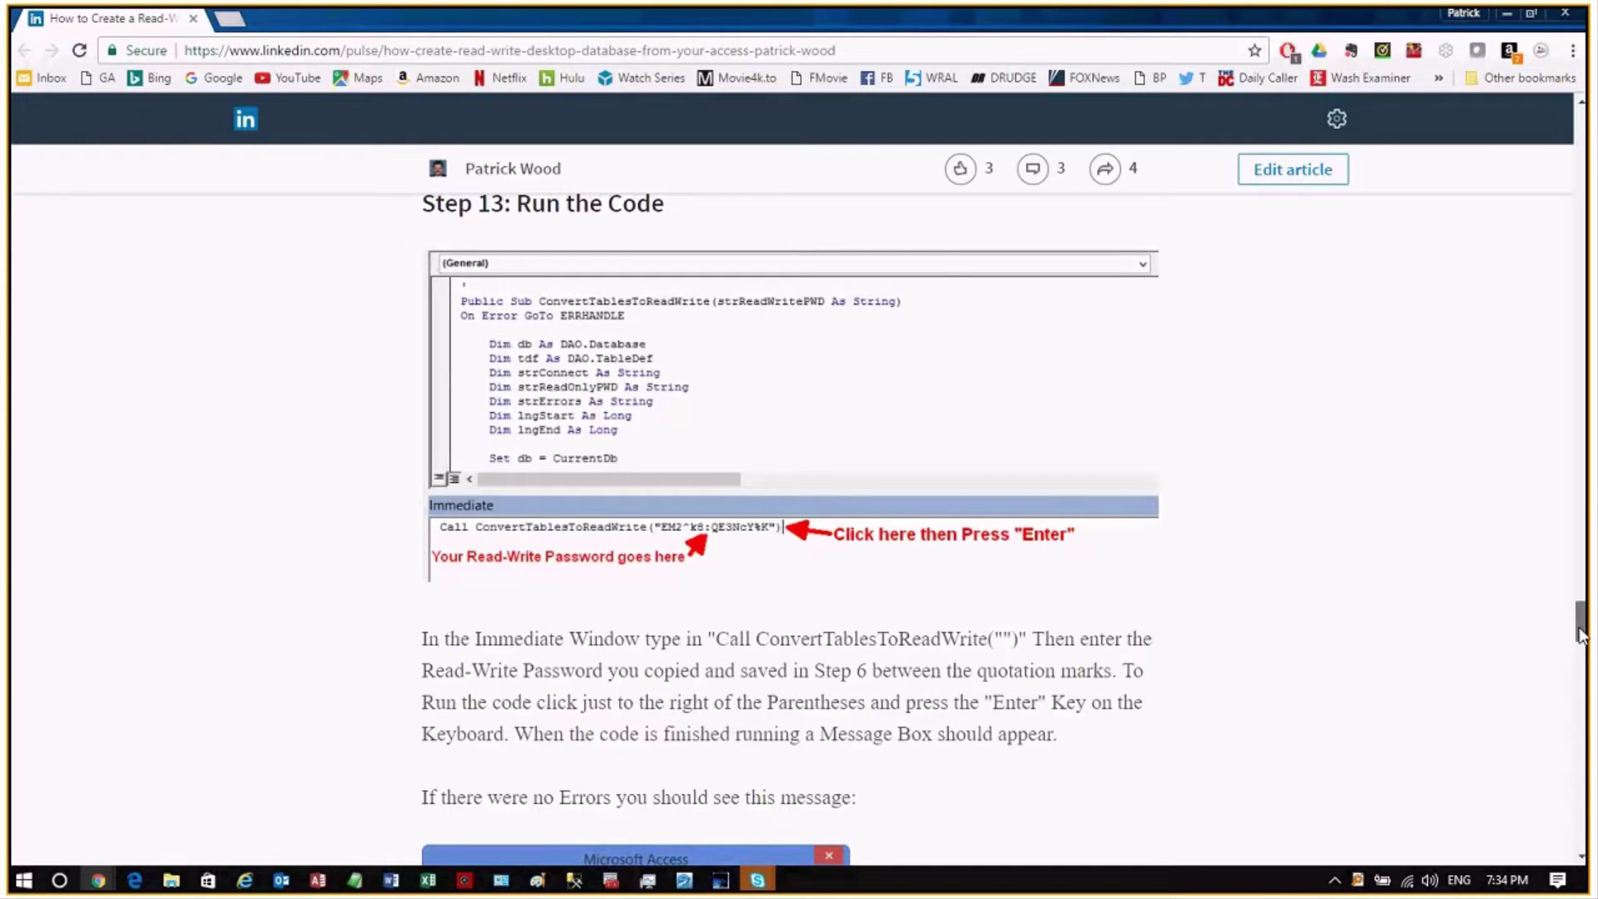
pyautogui.moveTo(1582, 634); pyautogui.dragTo(1586, 666)
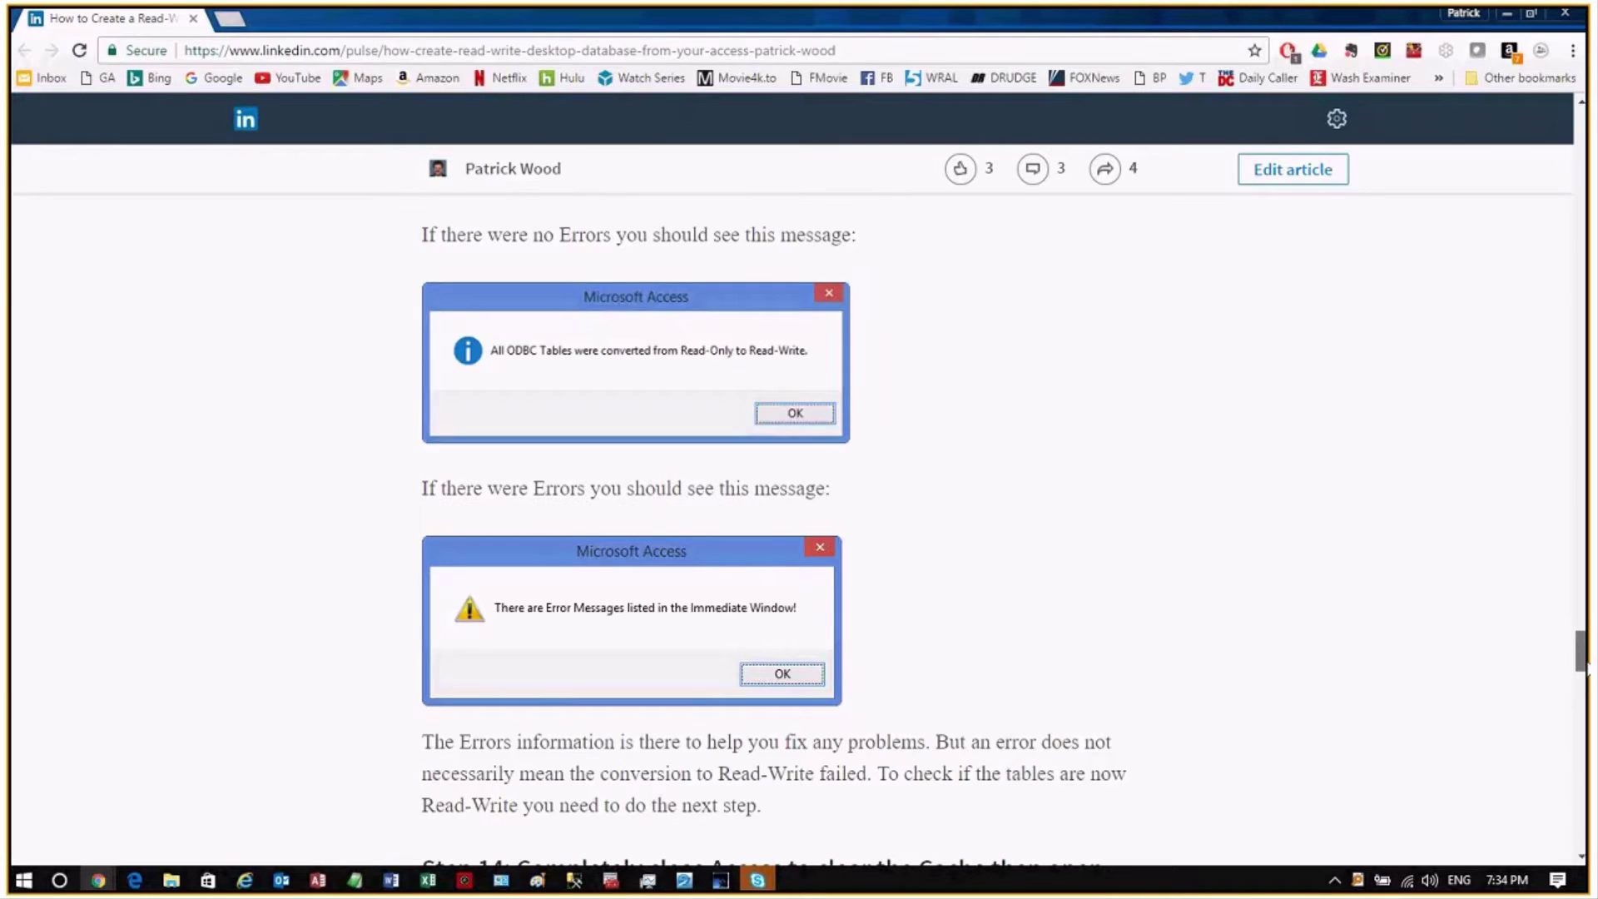
pyautogui.moveTo(1585, 666); pyautogui.dragTo(1586, 690)
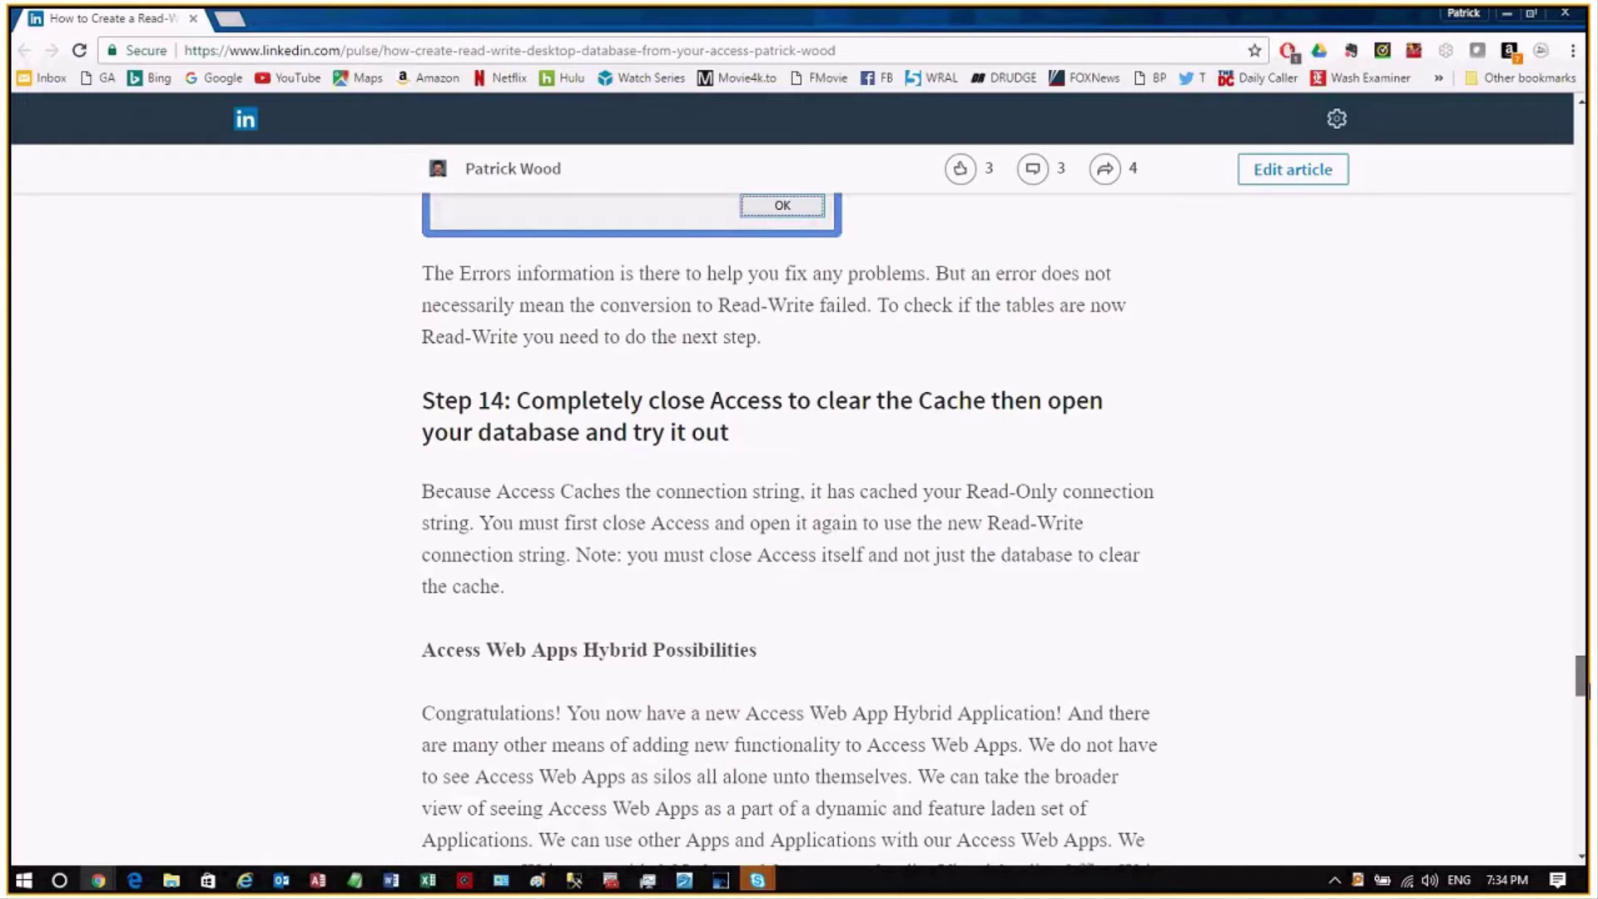
pyautogui.moveTo(1586, 690); pyautogui.dragTo(1584, 125)
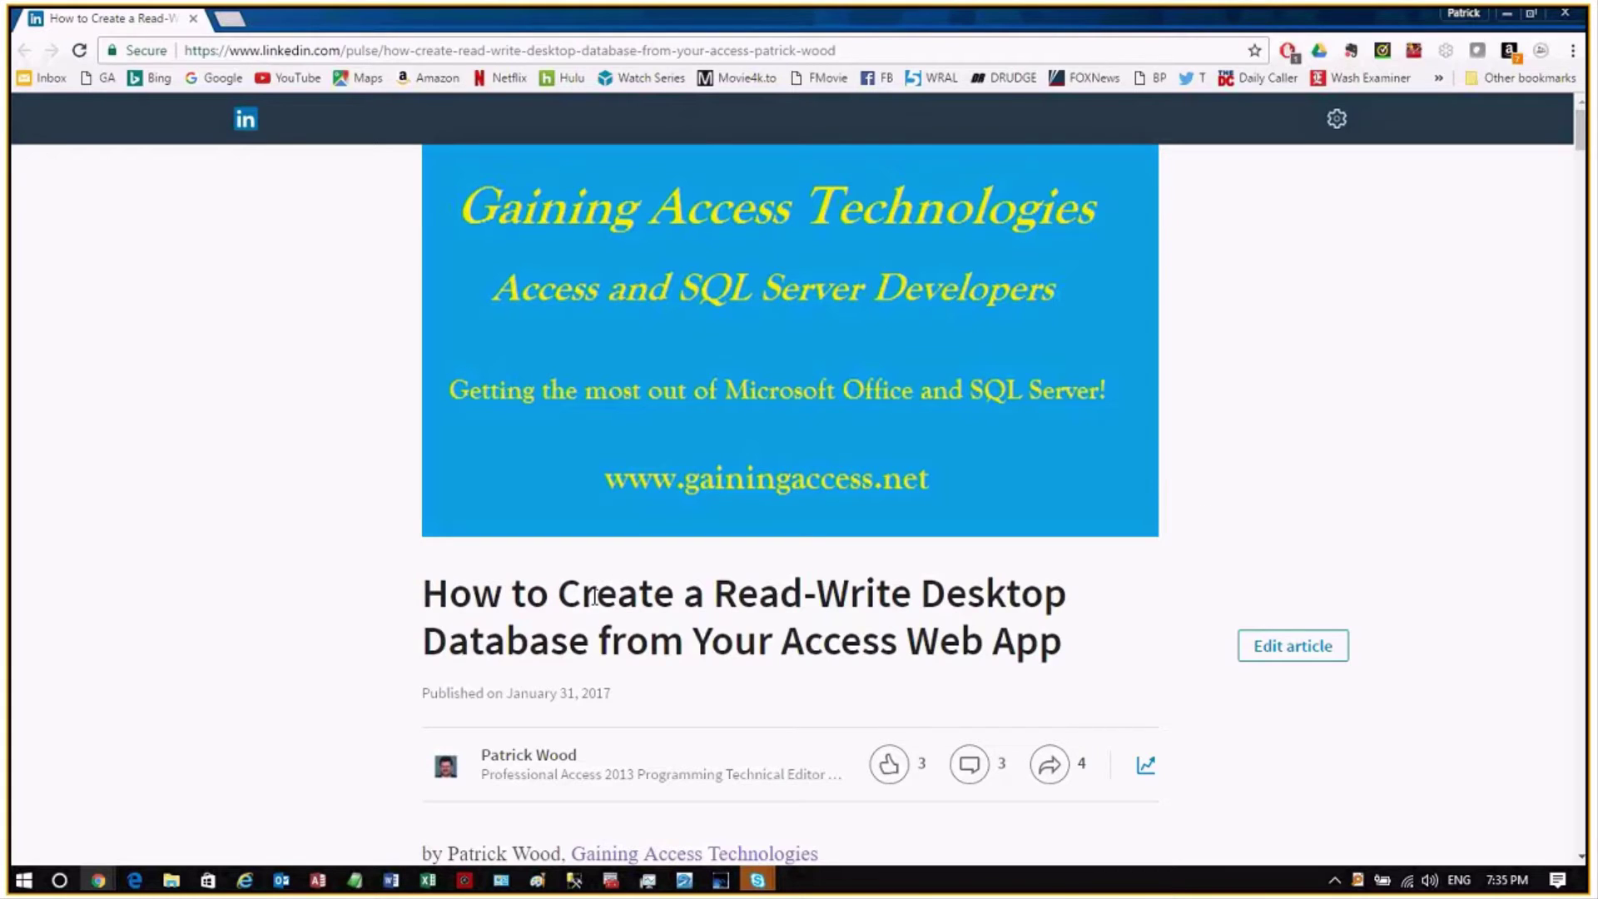
# Scroll down to the Step 2 screenshot annotated 'Click on Manage Connections'
pyautogui.scroll(-3, 595, 596)
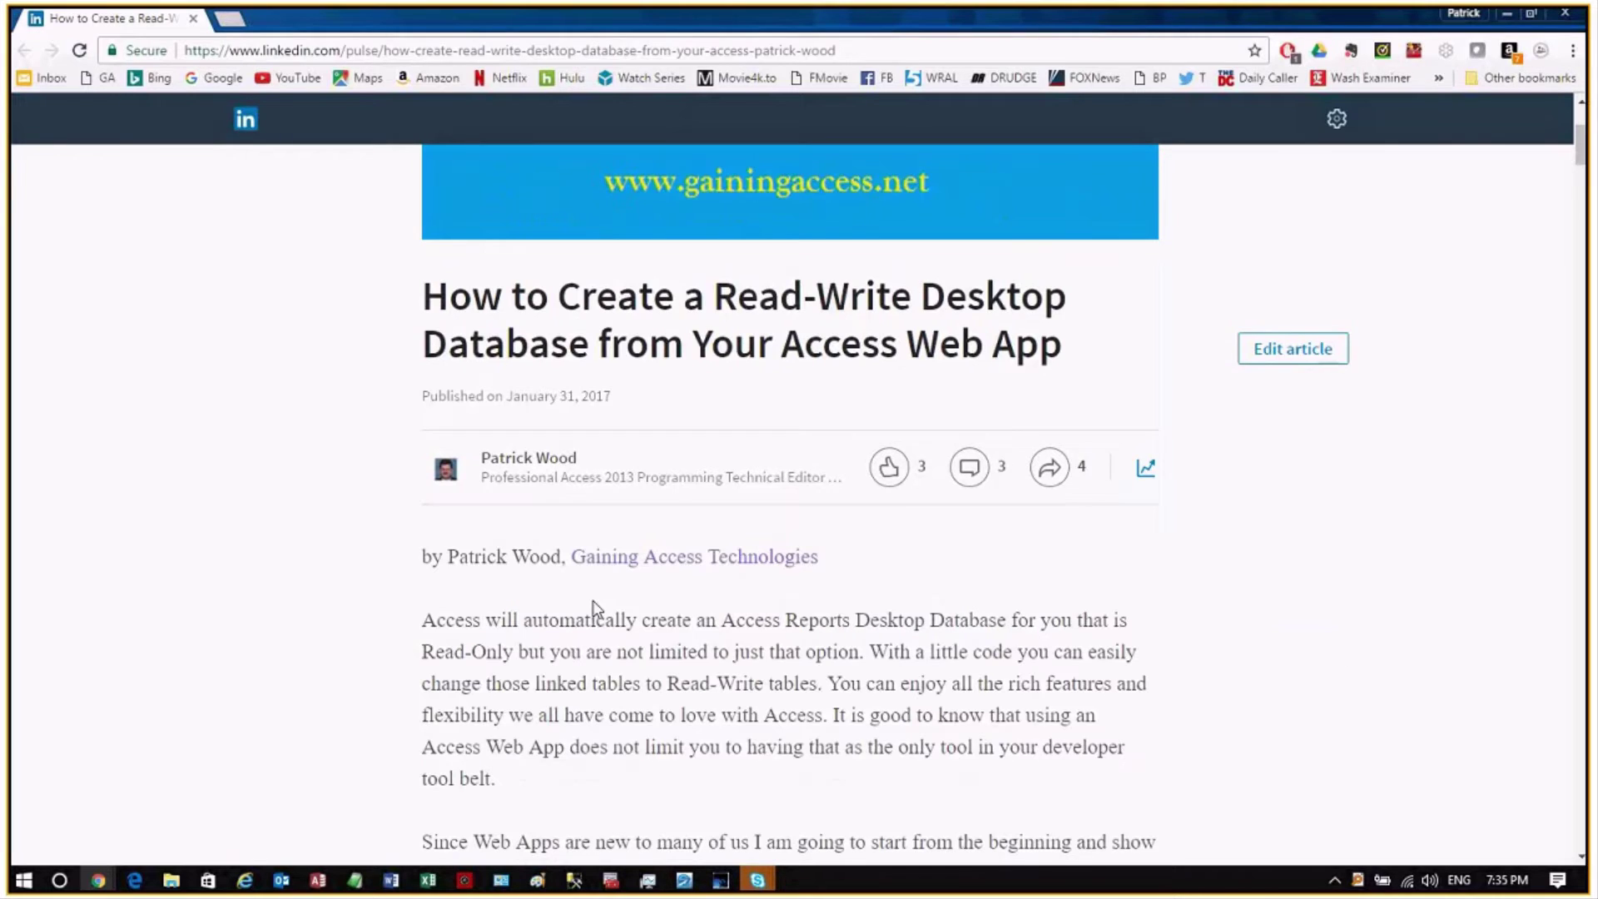
pyautogui.scroll(-3, 596, 610)
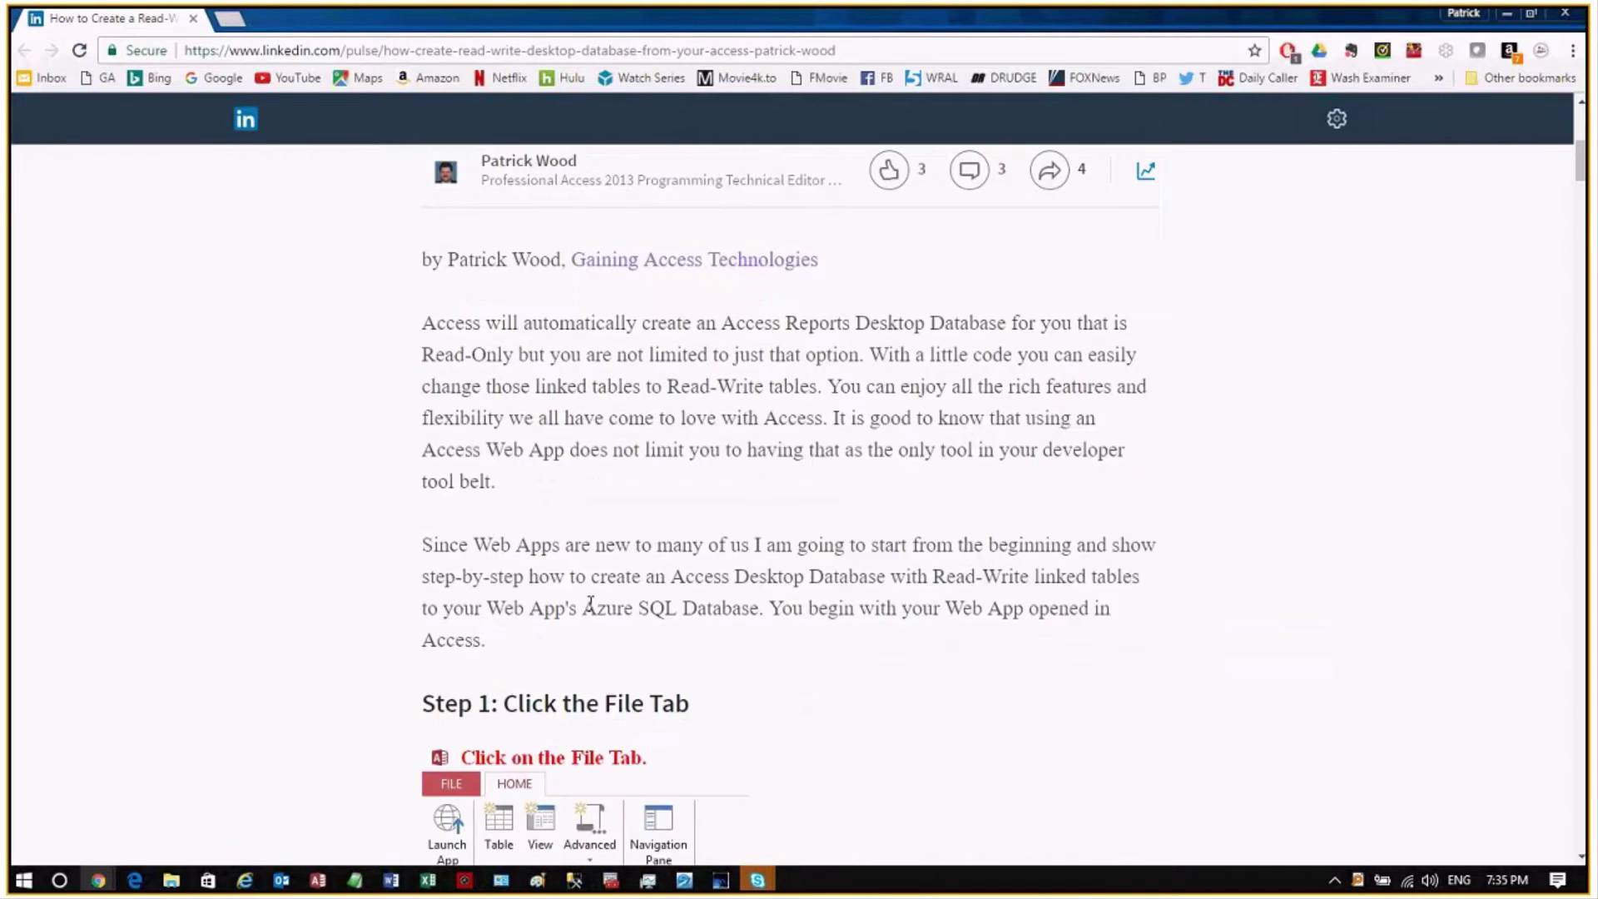
pyautogui.scroll(-8, 1077, 731)
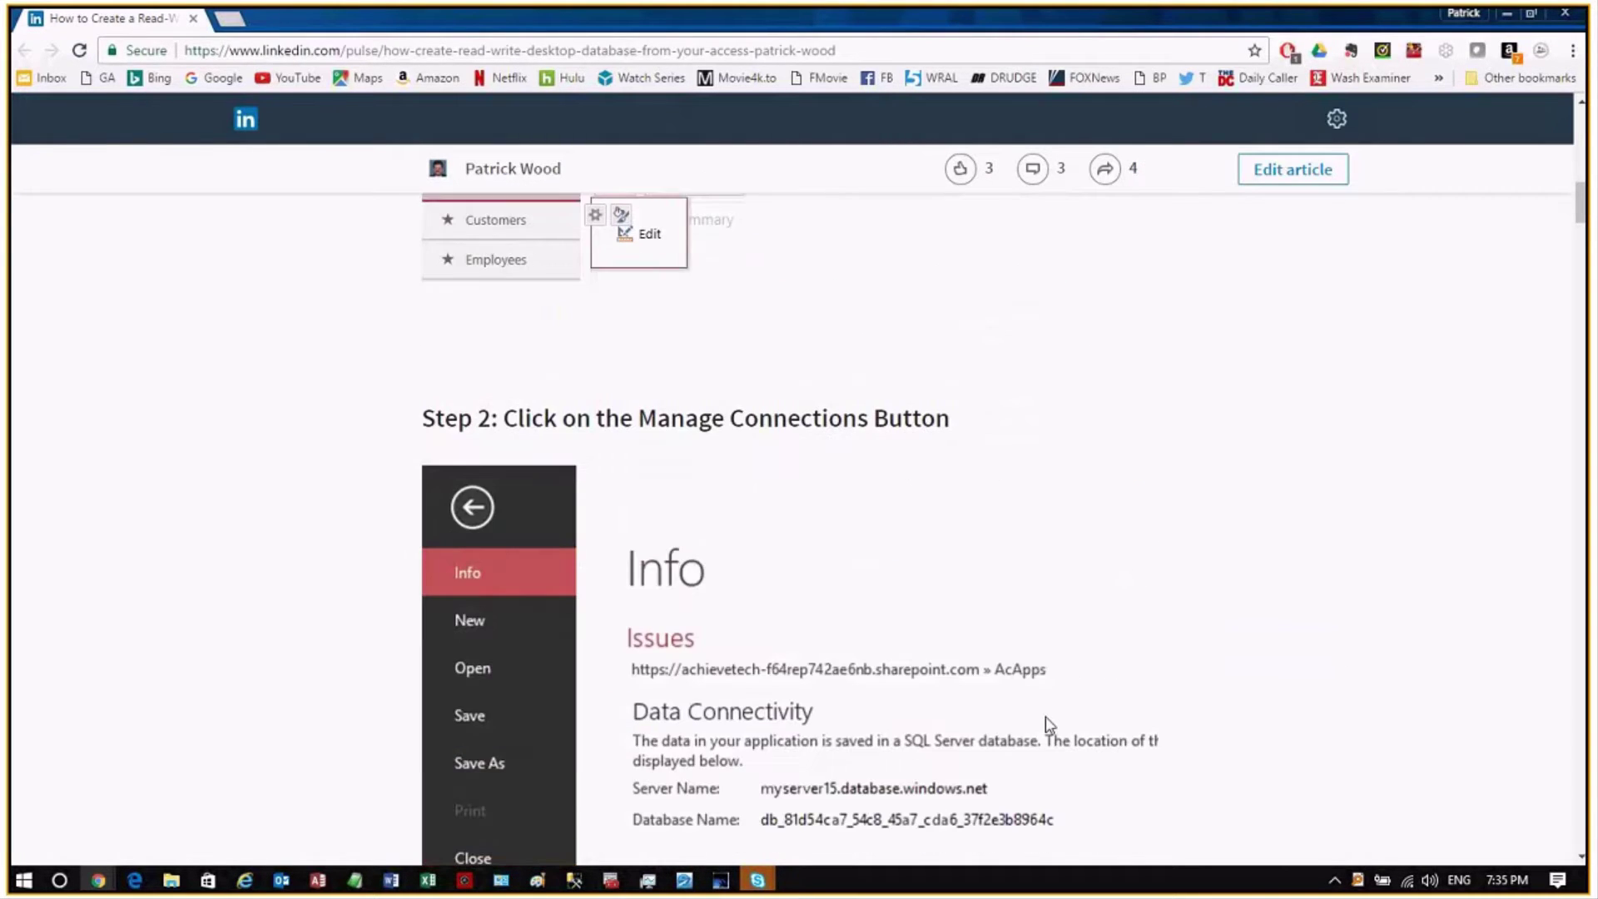
pyautogui.scroll(-3, 1046, 716)
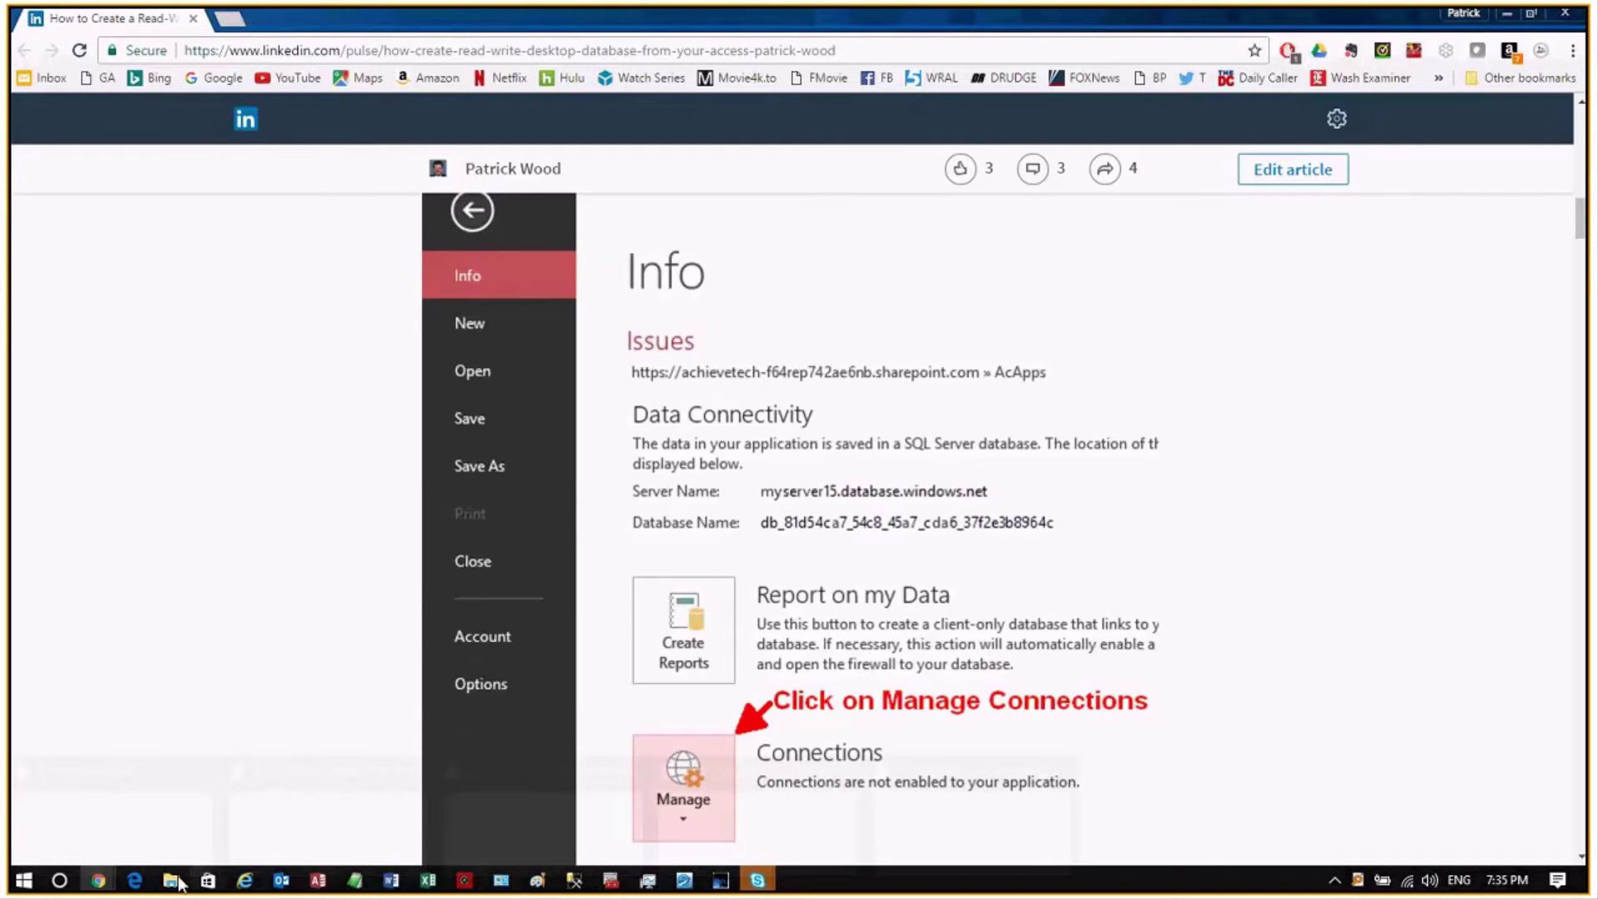
pyautogui.moveTo(178, 883)
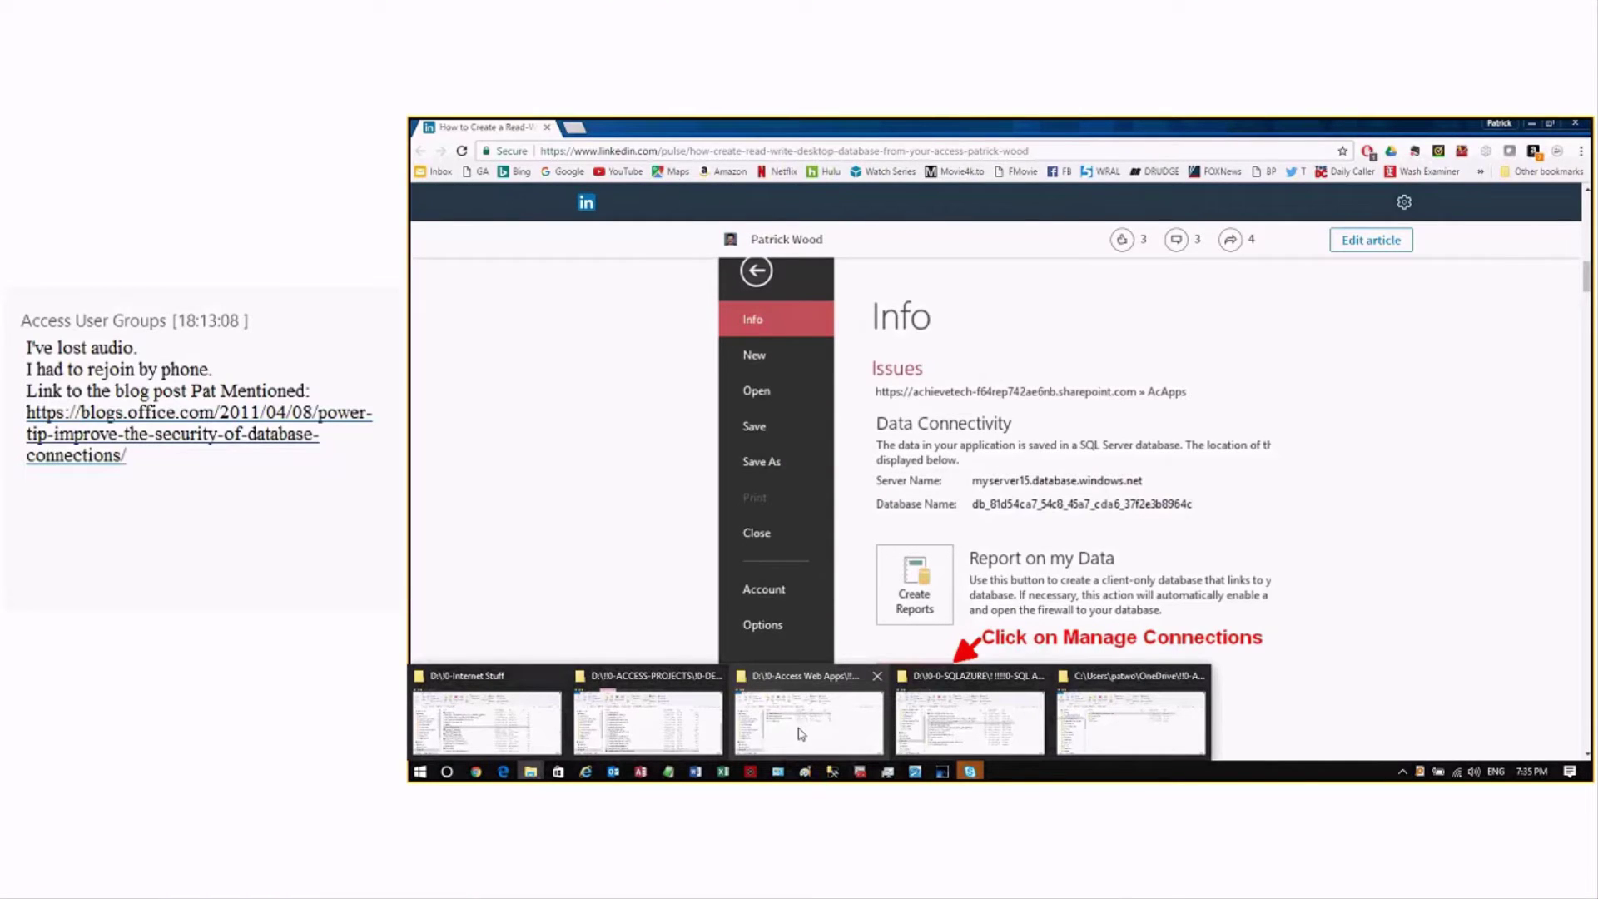
# Open Appointments.accdw from the Appointments folder and rearrange its table tiles, such as PostalCodes, in Access
pyautogui.moveTo(803, 734)
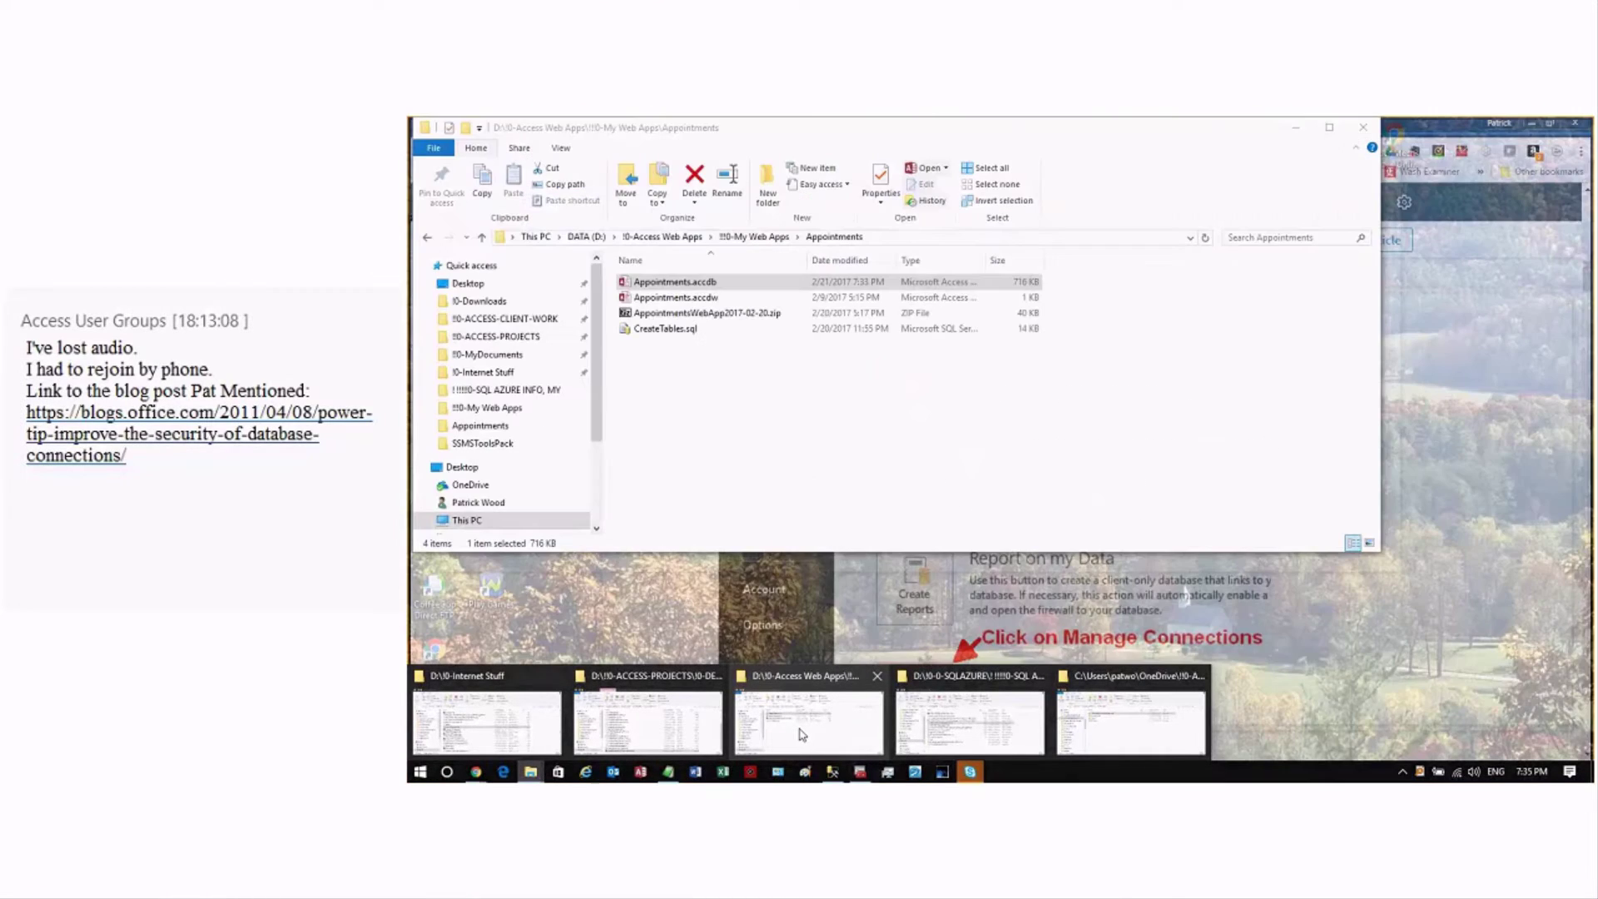
pyautogui.click(801, 734)
pyautogui.click(672, 298)
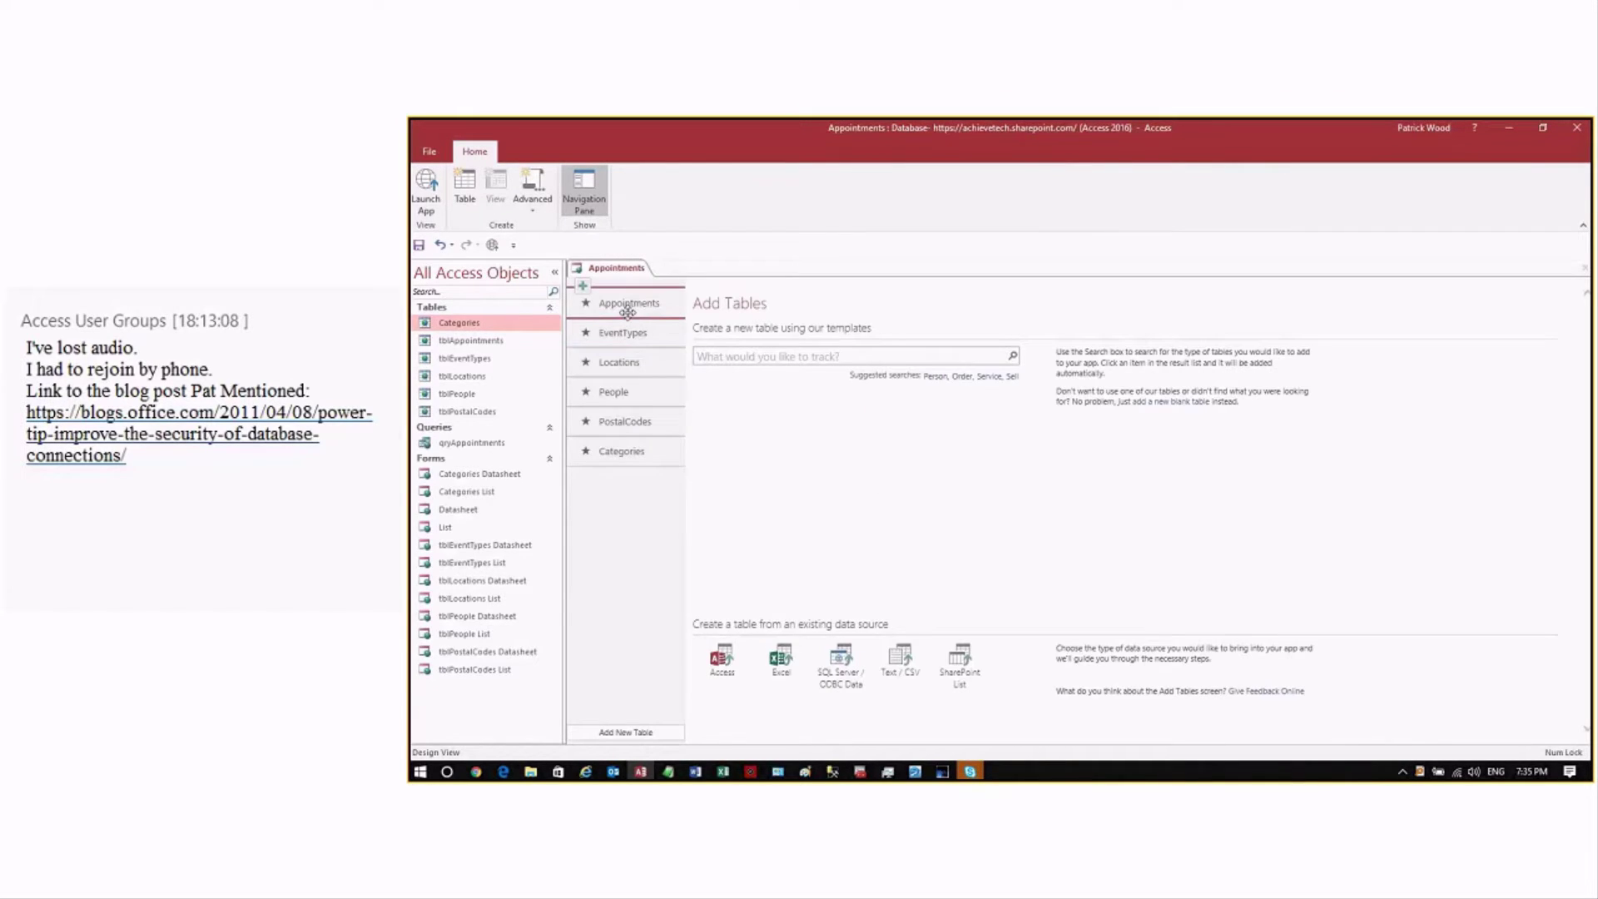
pyautogui.moveTo(642, 429); pyautogui.dragTo(474, 371)
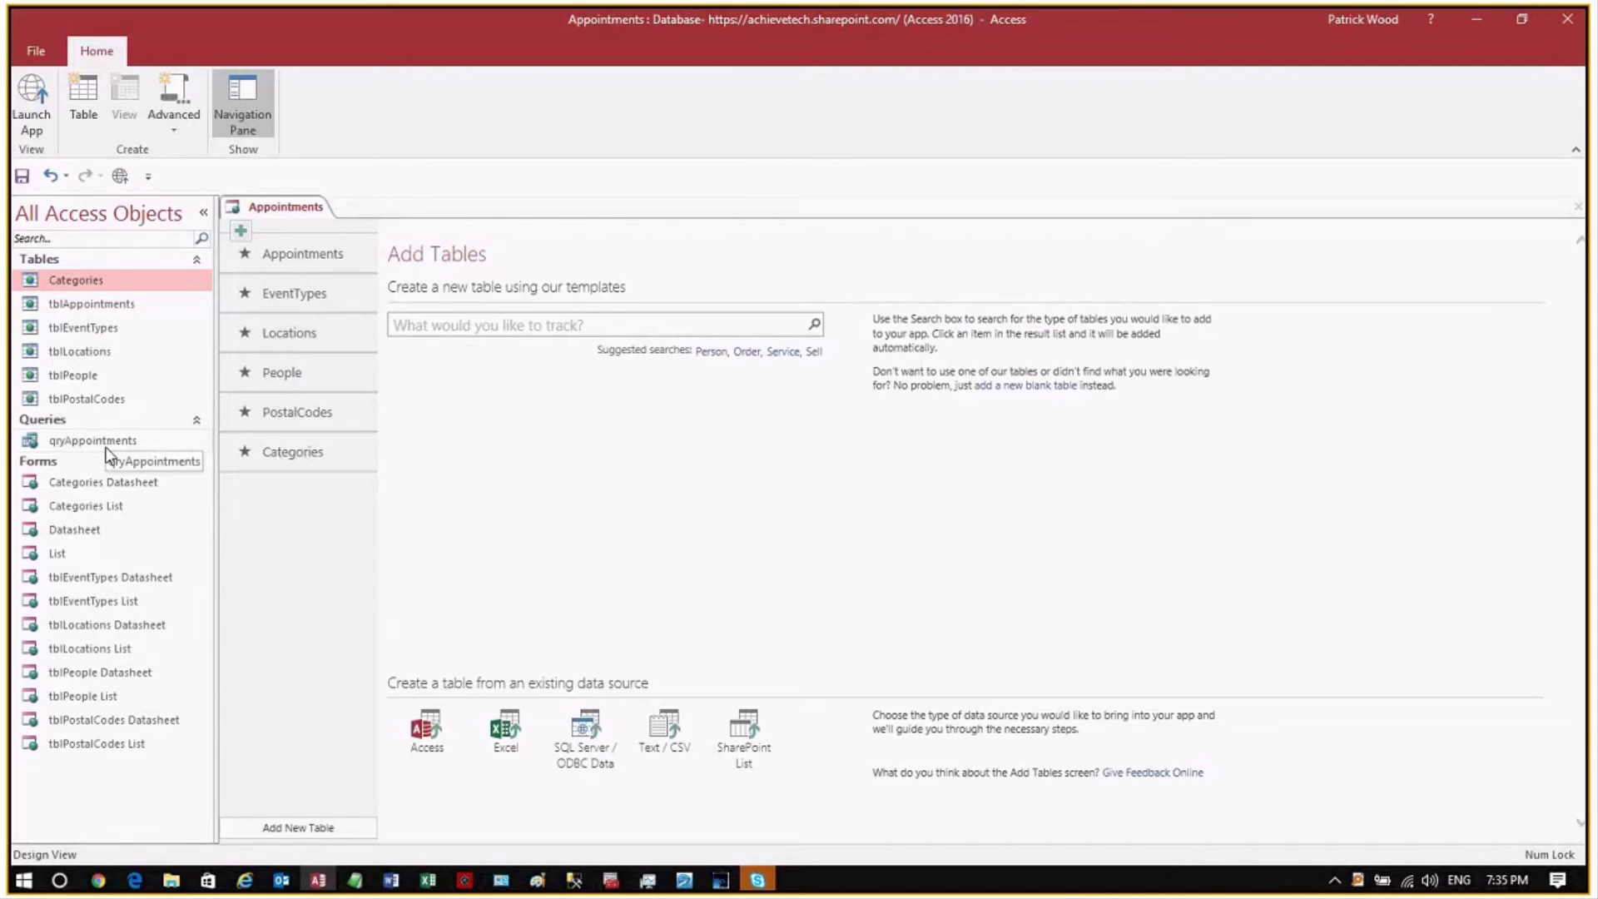
pyautogui.moveTo(275, 253); pyautogui.dragTo(283, 252)
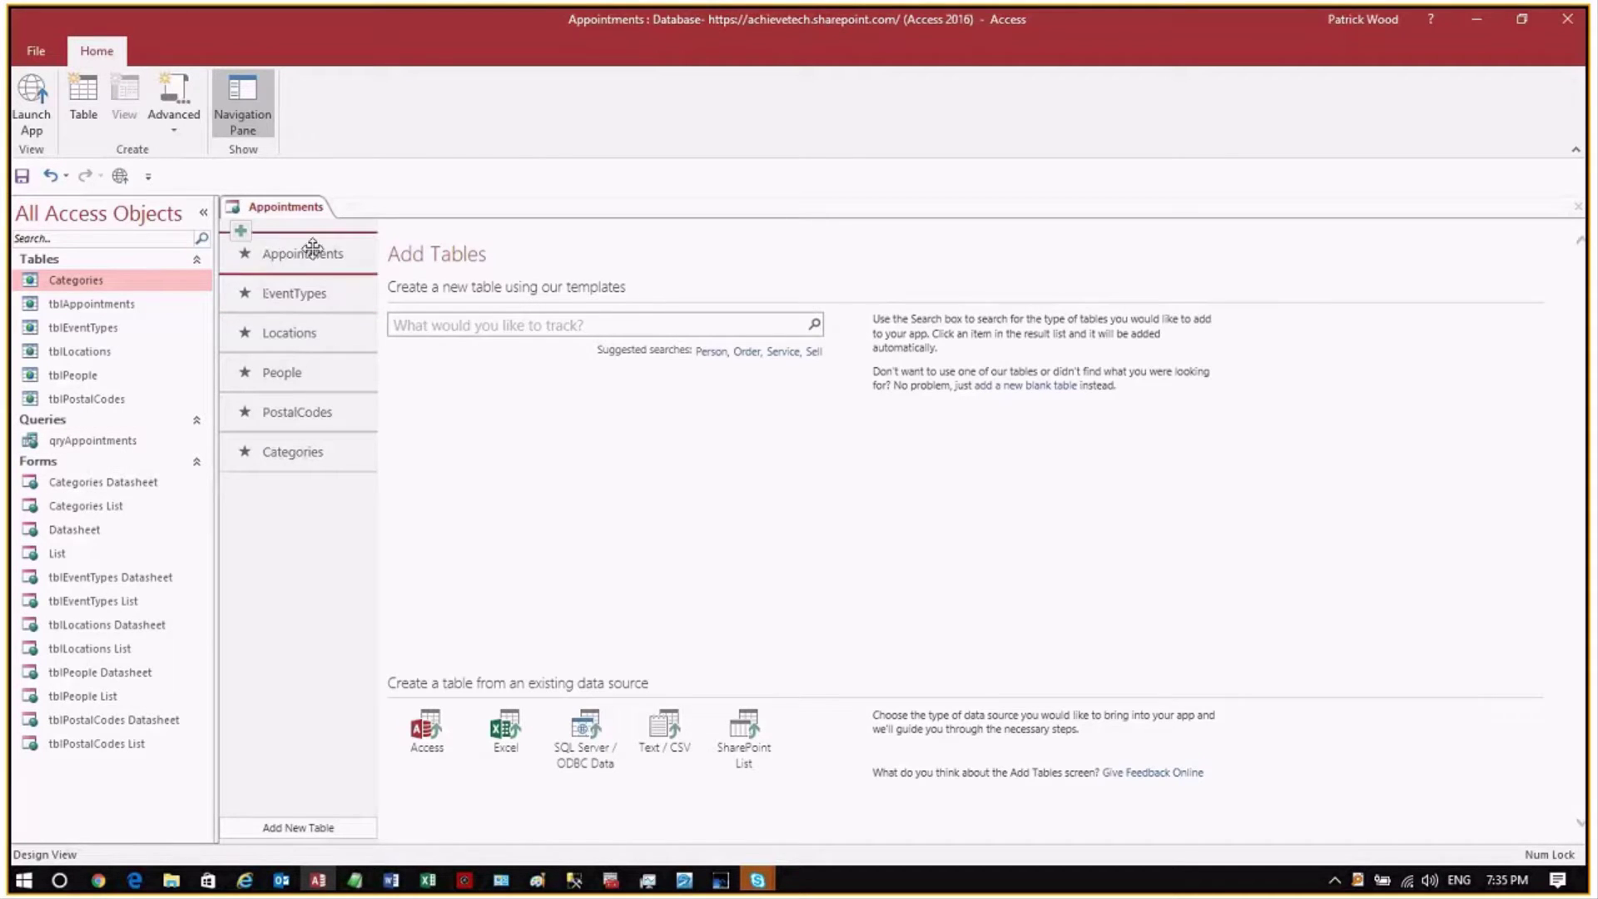
# Select tblAppointments, preview its Datasheet view, then open its List view for editing
pyautogui.click(105, 311)
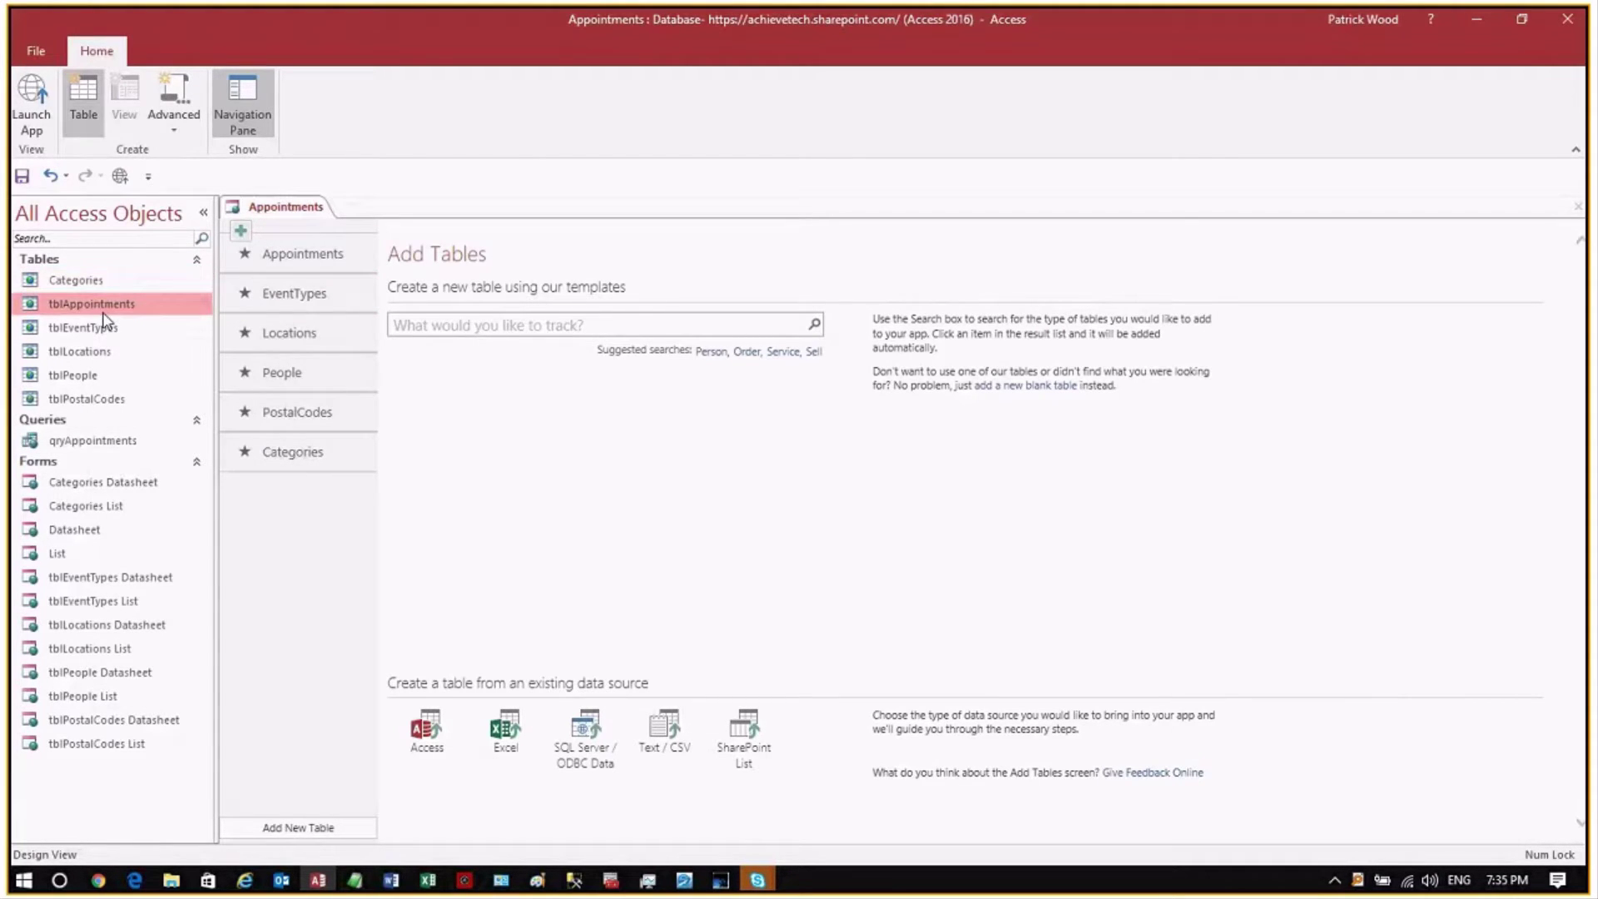
pyautogui.click(312, 253)
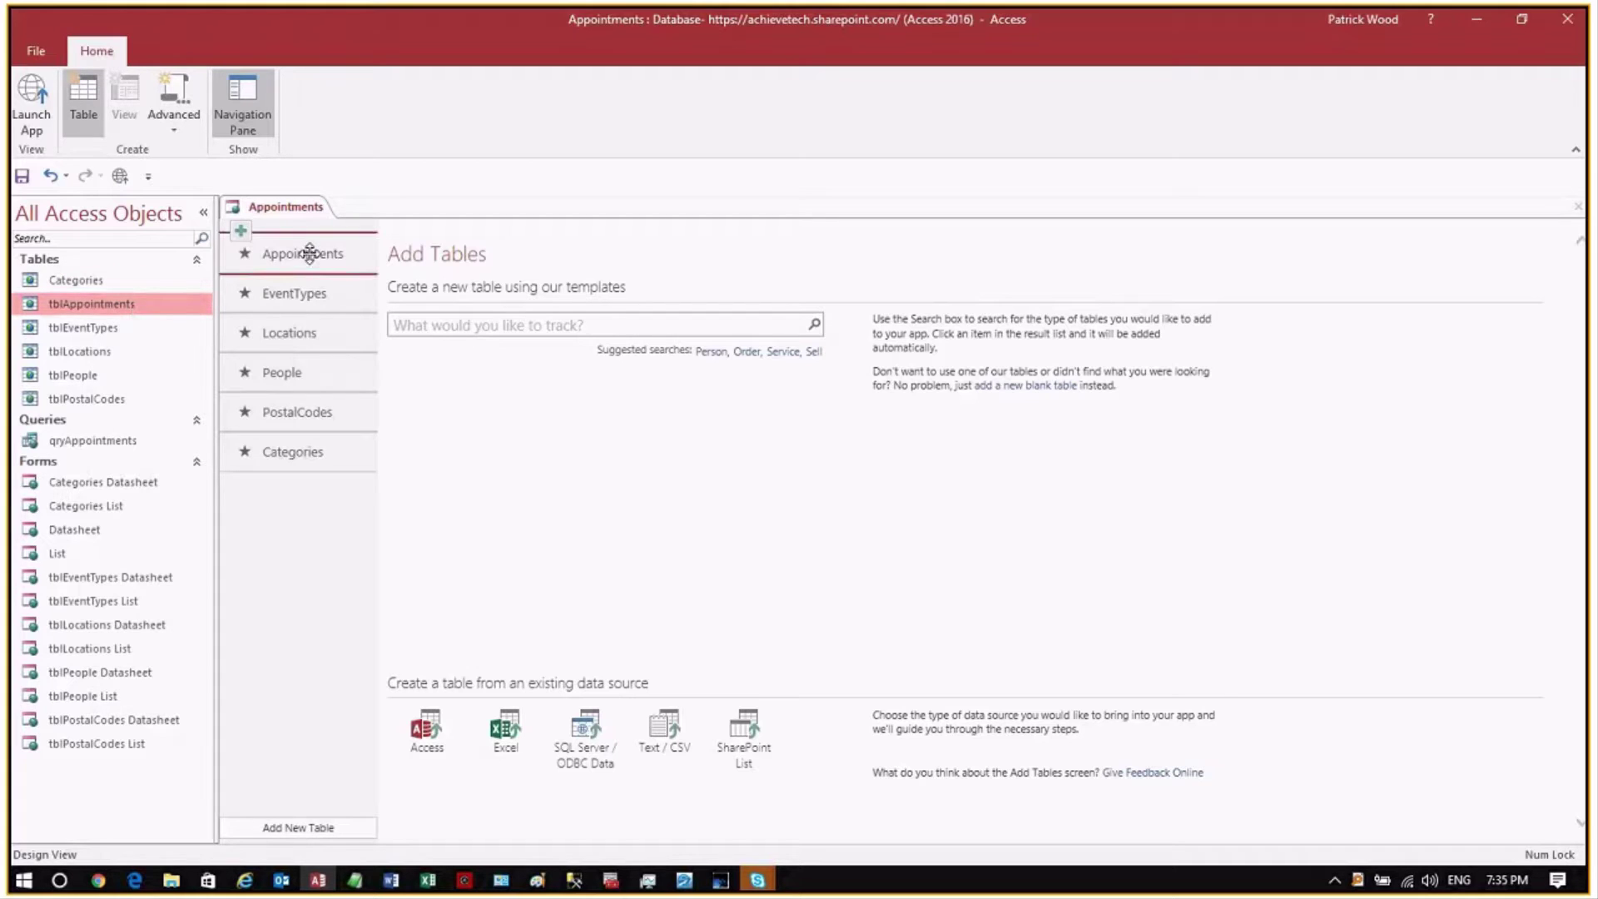
pyautogui.click(310, 253)
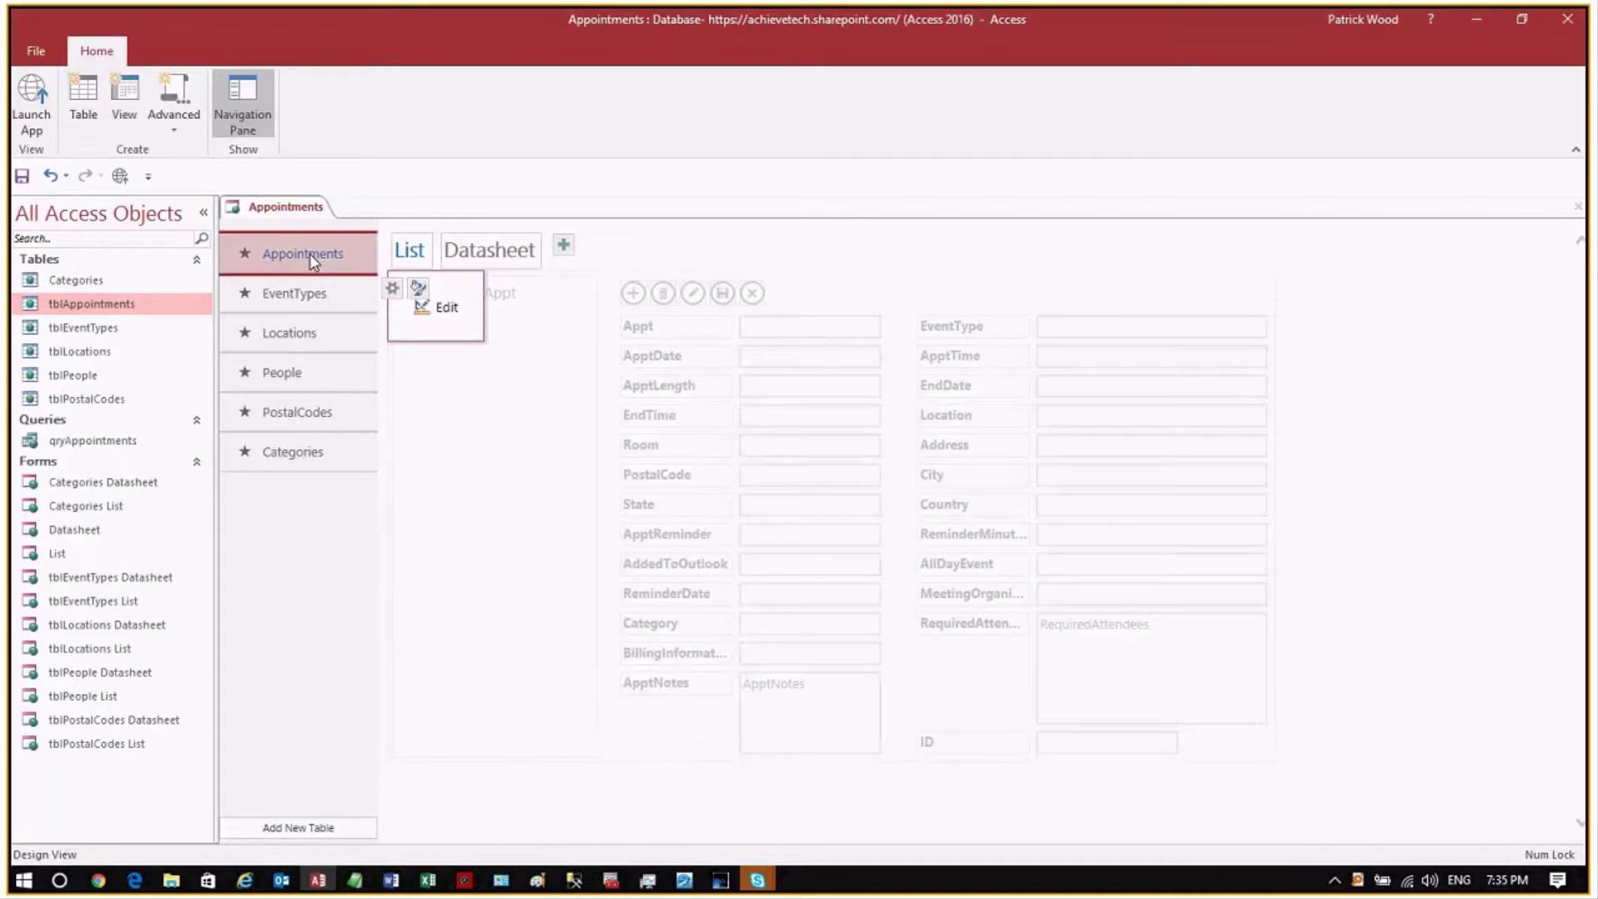
pyautogui.click(509, 260)
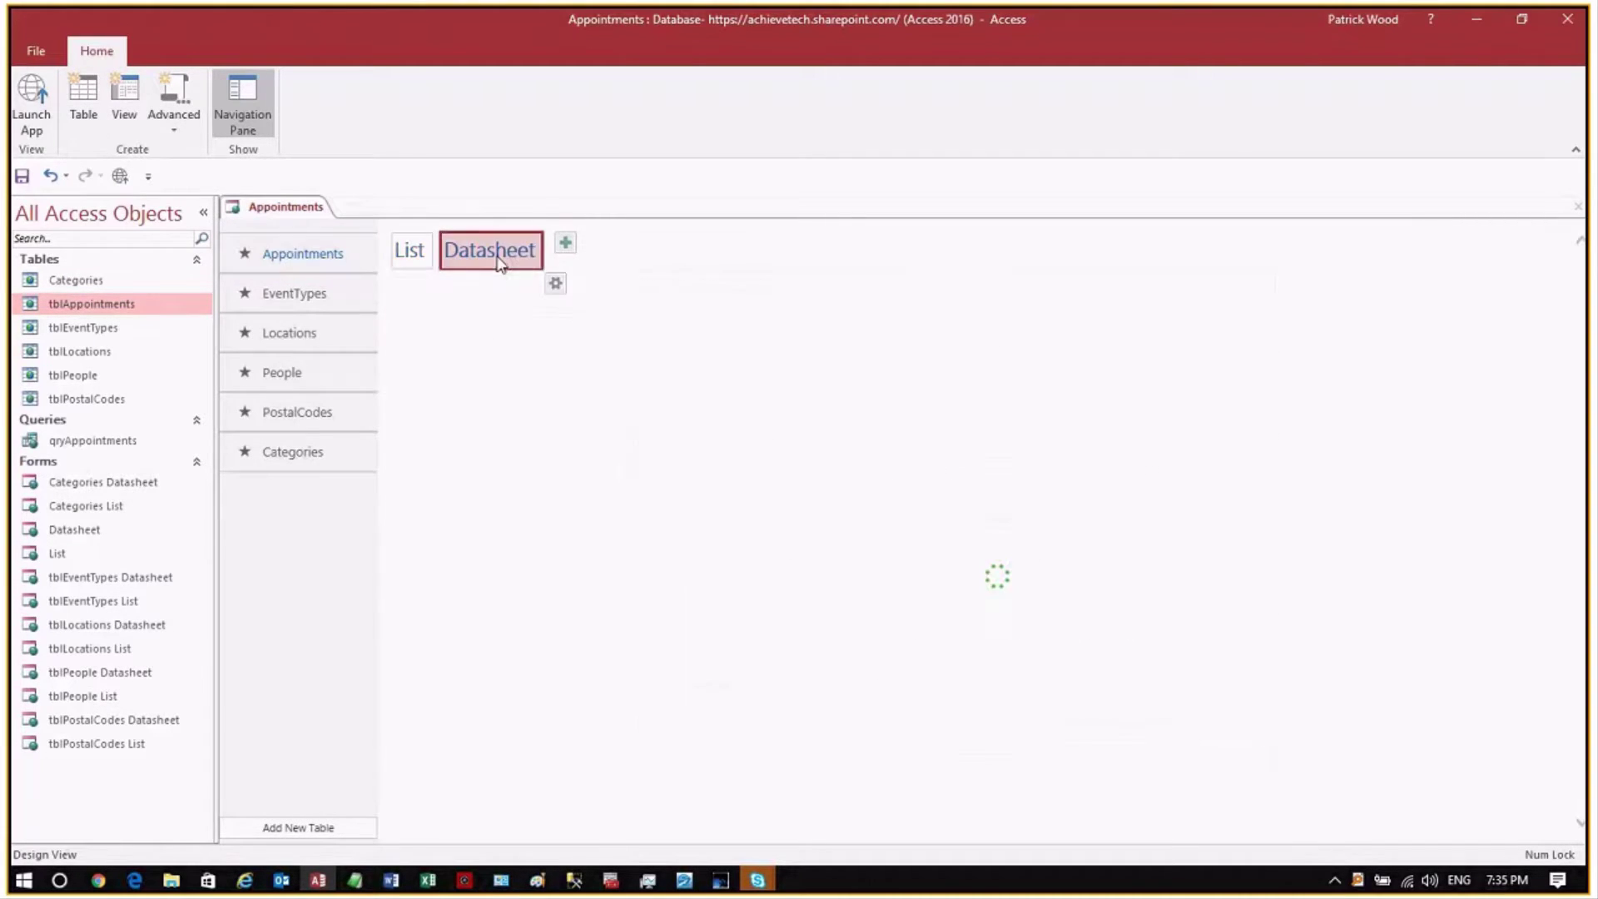
pyautogui.click(411, 252)
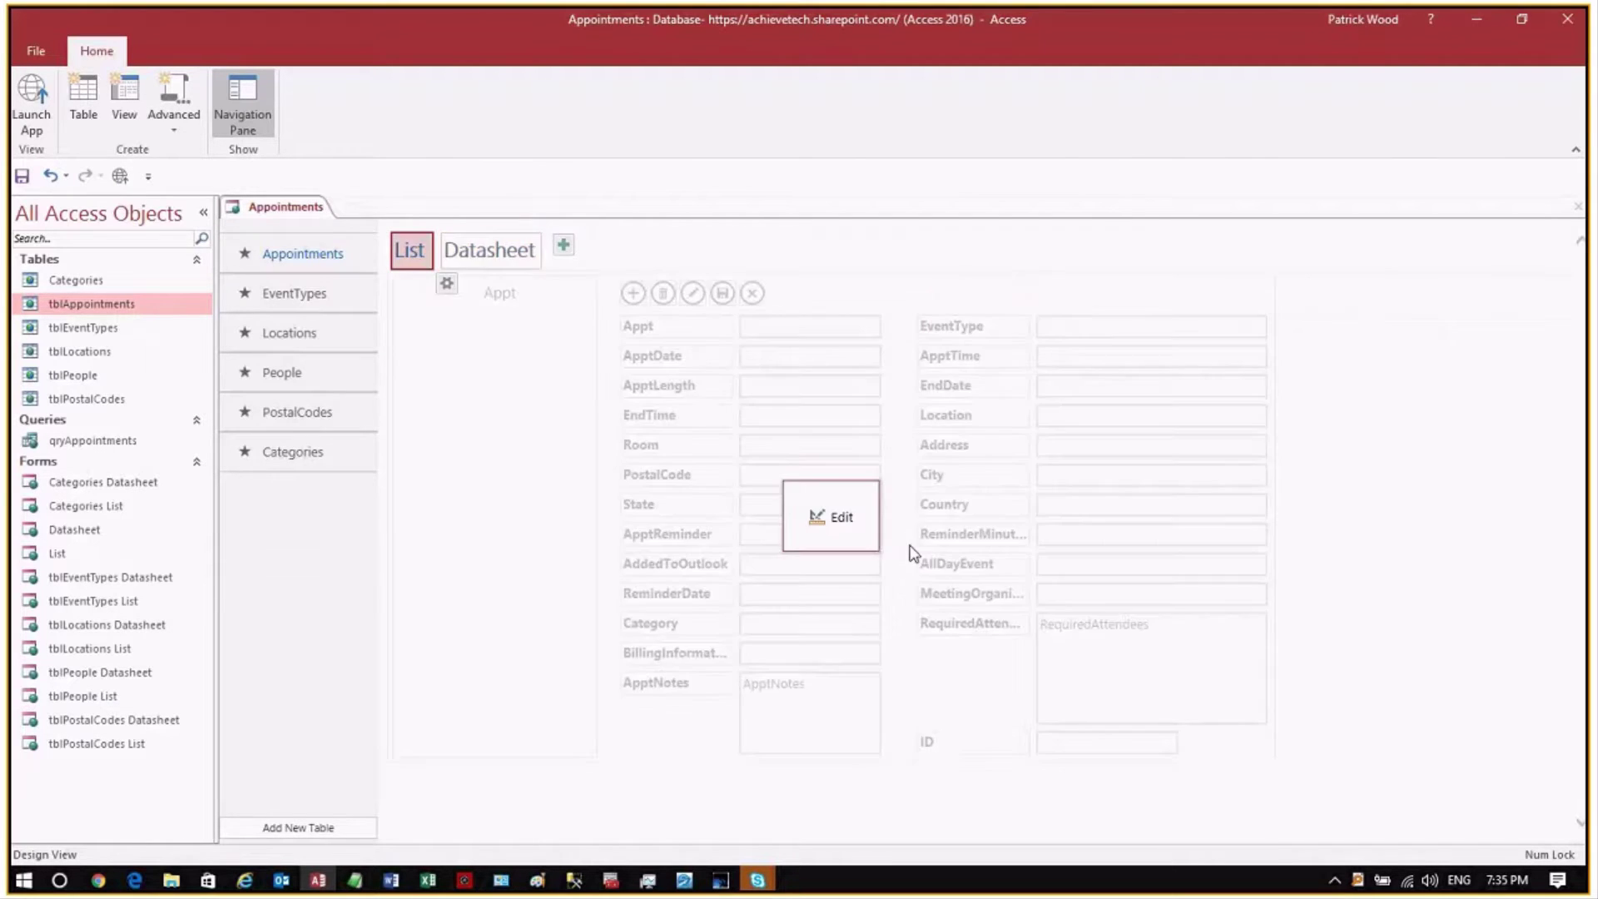
pyautogui.click(814, 520)
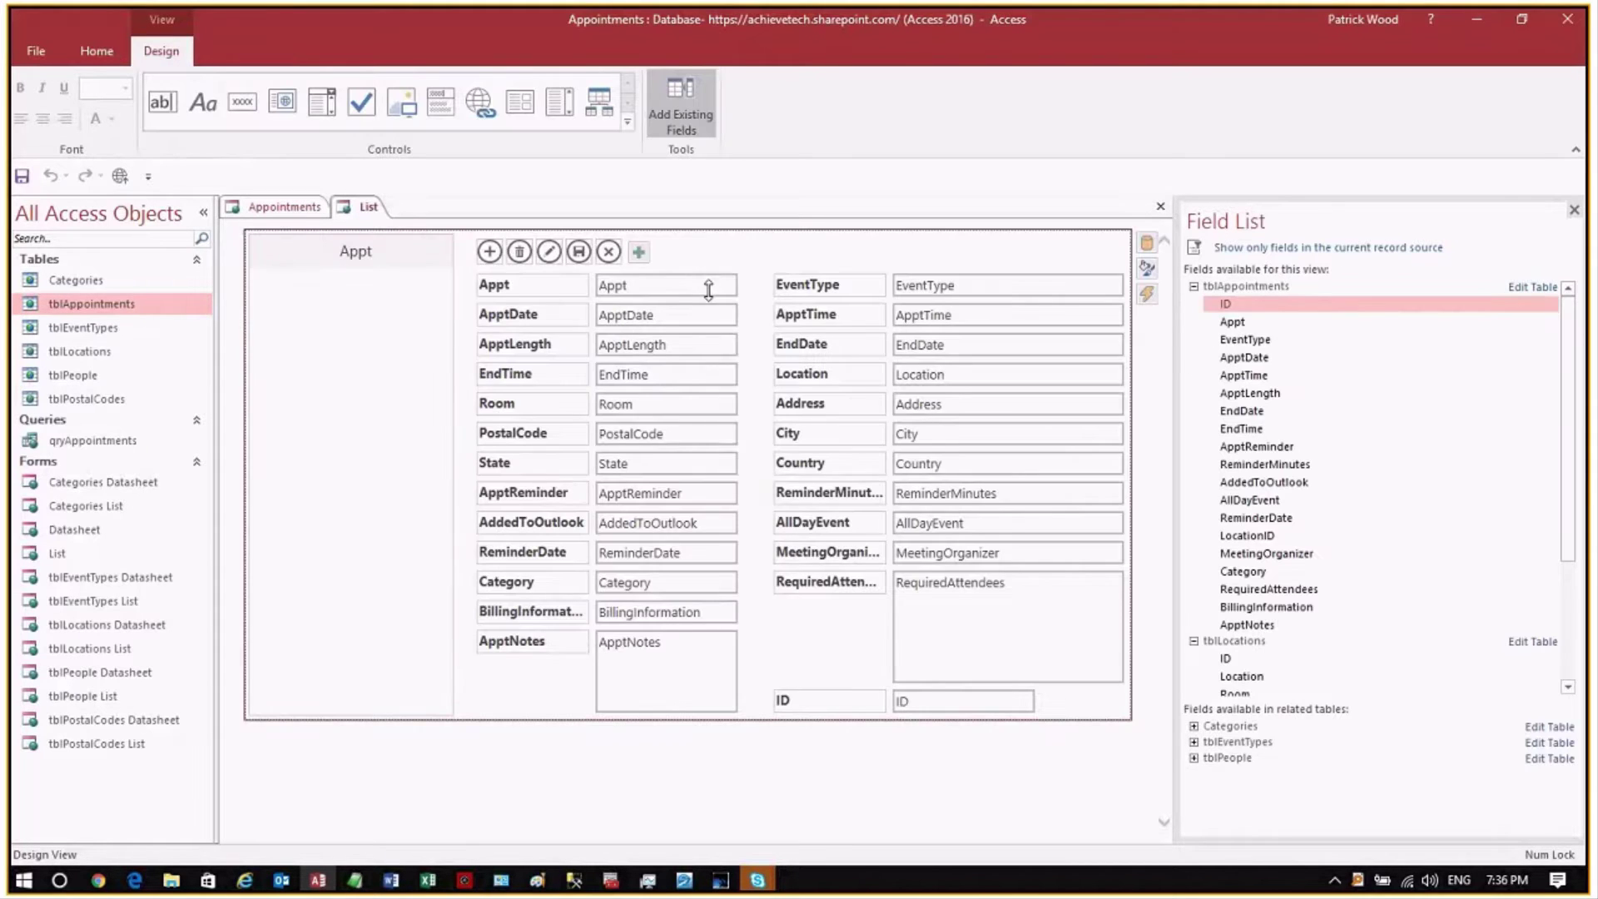
# Close the List view design from its tab's context menu
pyautogui.rightClick(366, 207)
pyautogui.click(385, 243)
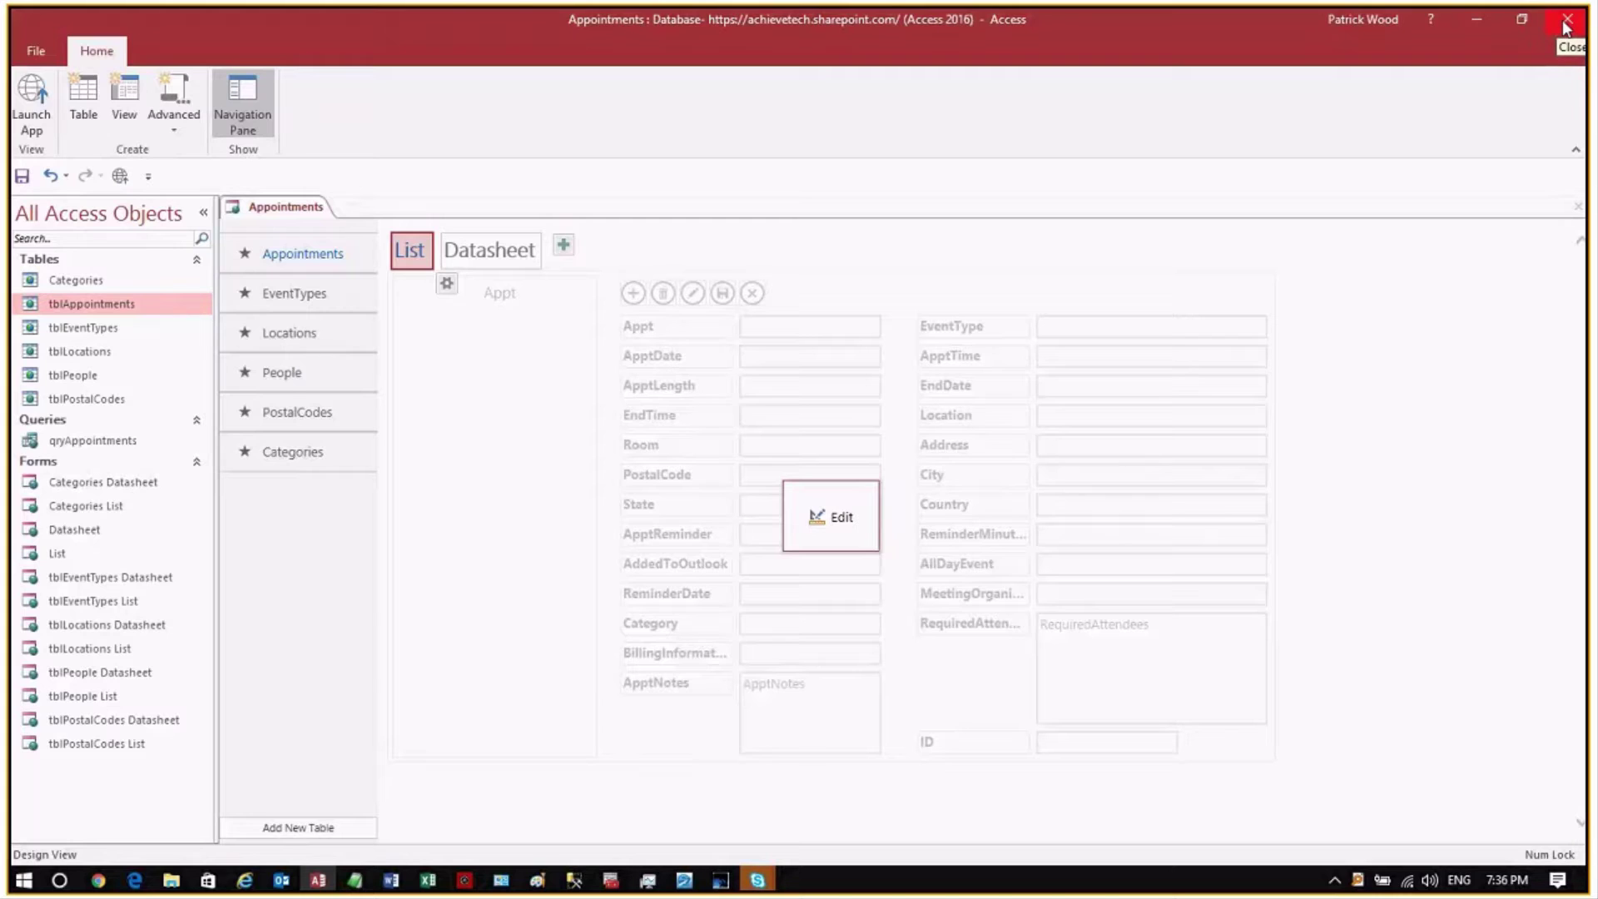
# Exit Access completely and minimize the Appointments folder window
pyautogui.click(1566, 27)
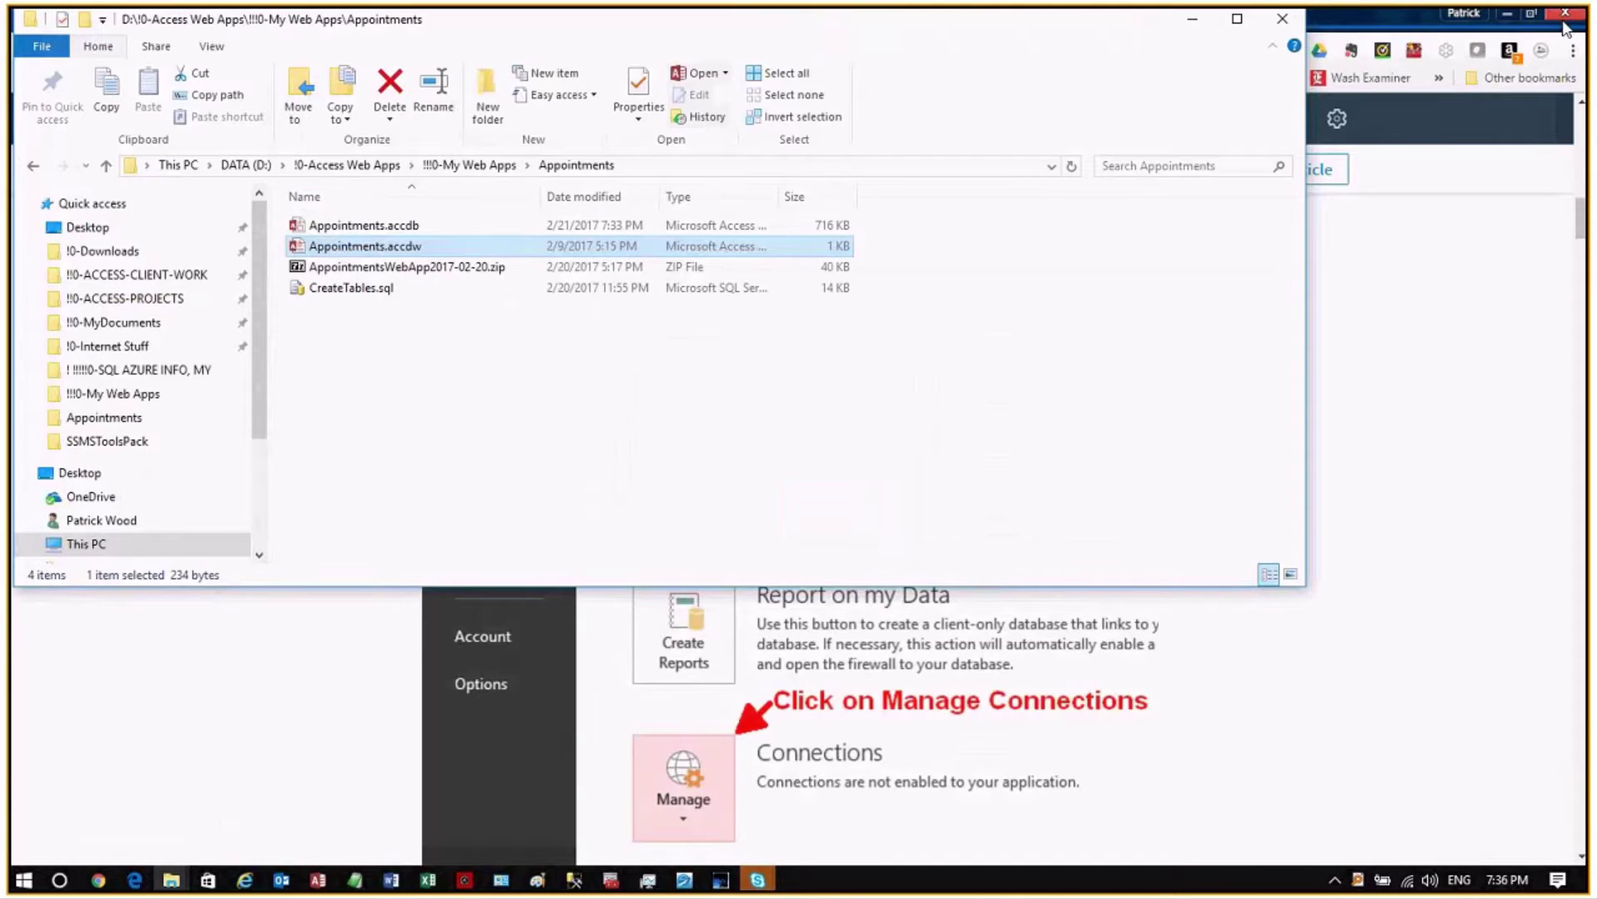
pyautogui.click(1196, 23)
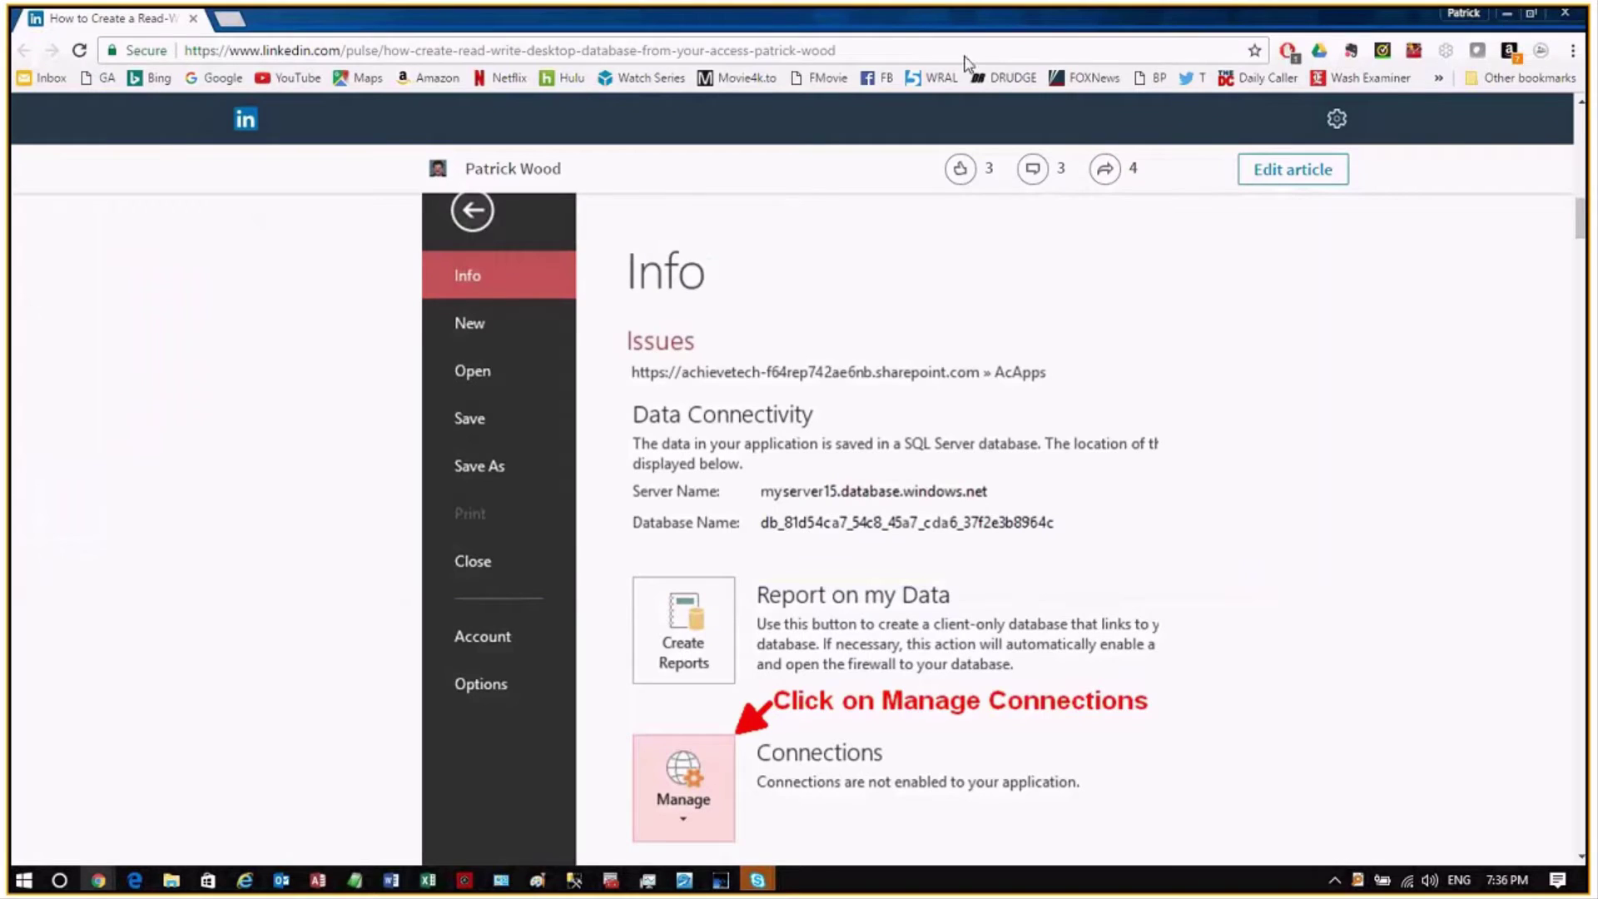
# Open the Give Control participant list on Skype's presenting toolbar
pyautogui.moveTo(890, 7)
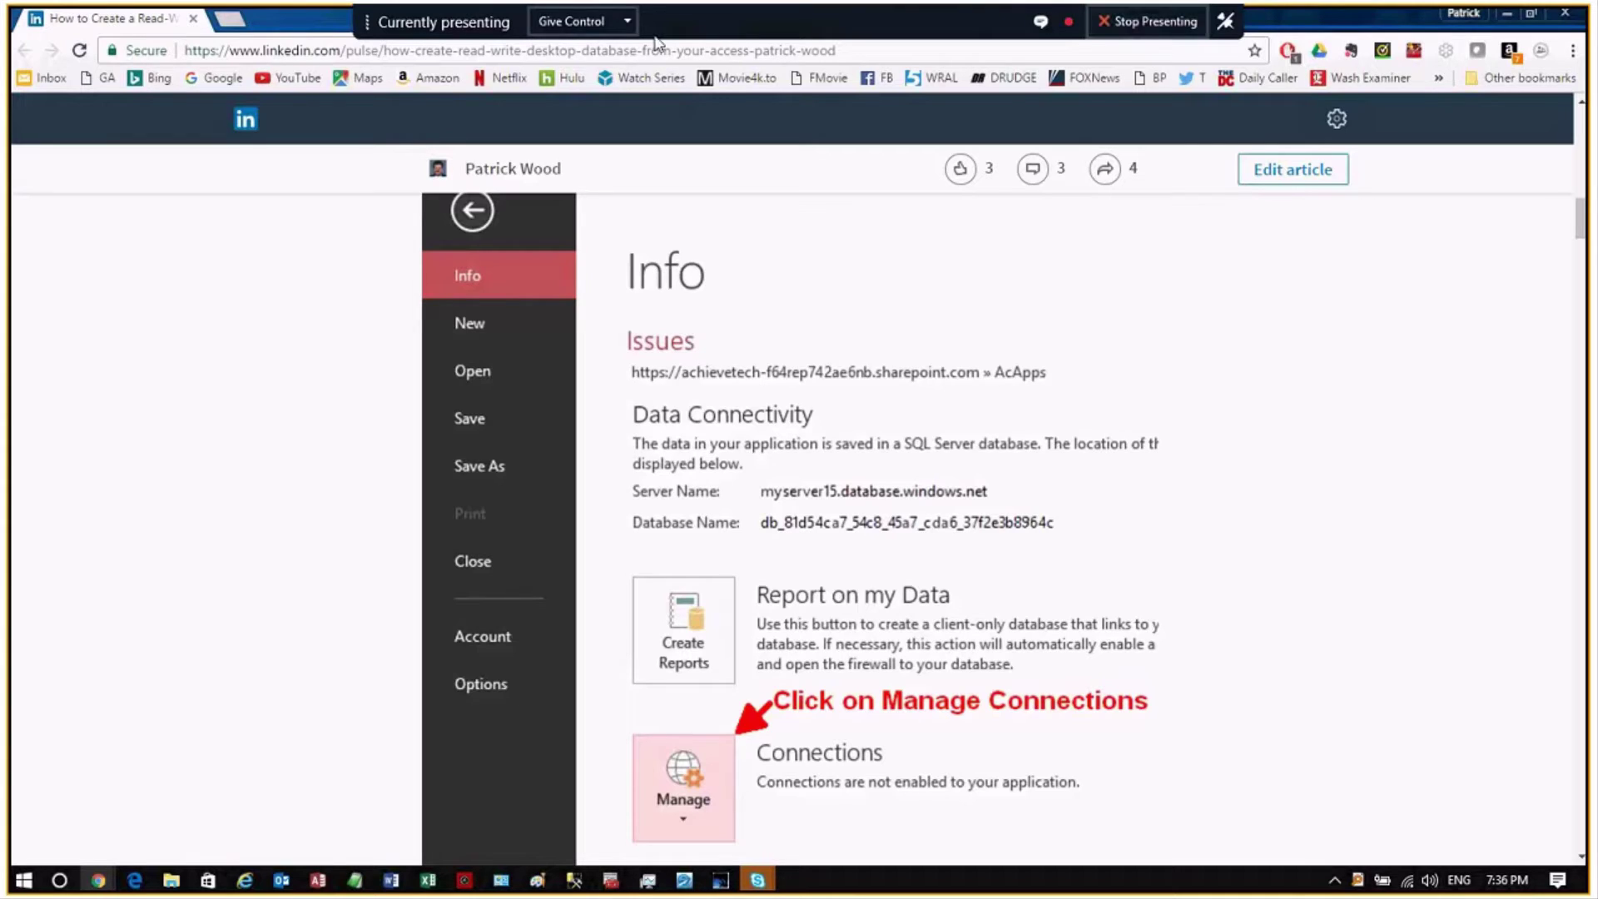
pyautogui.click(627, 25)
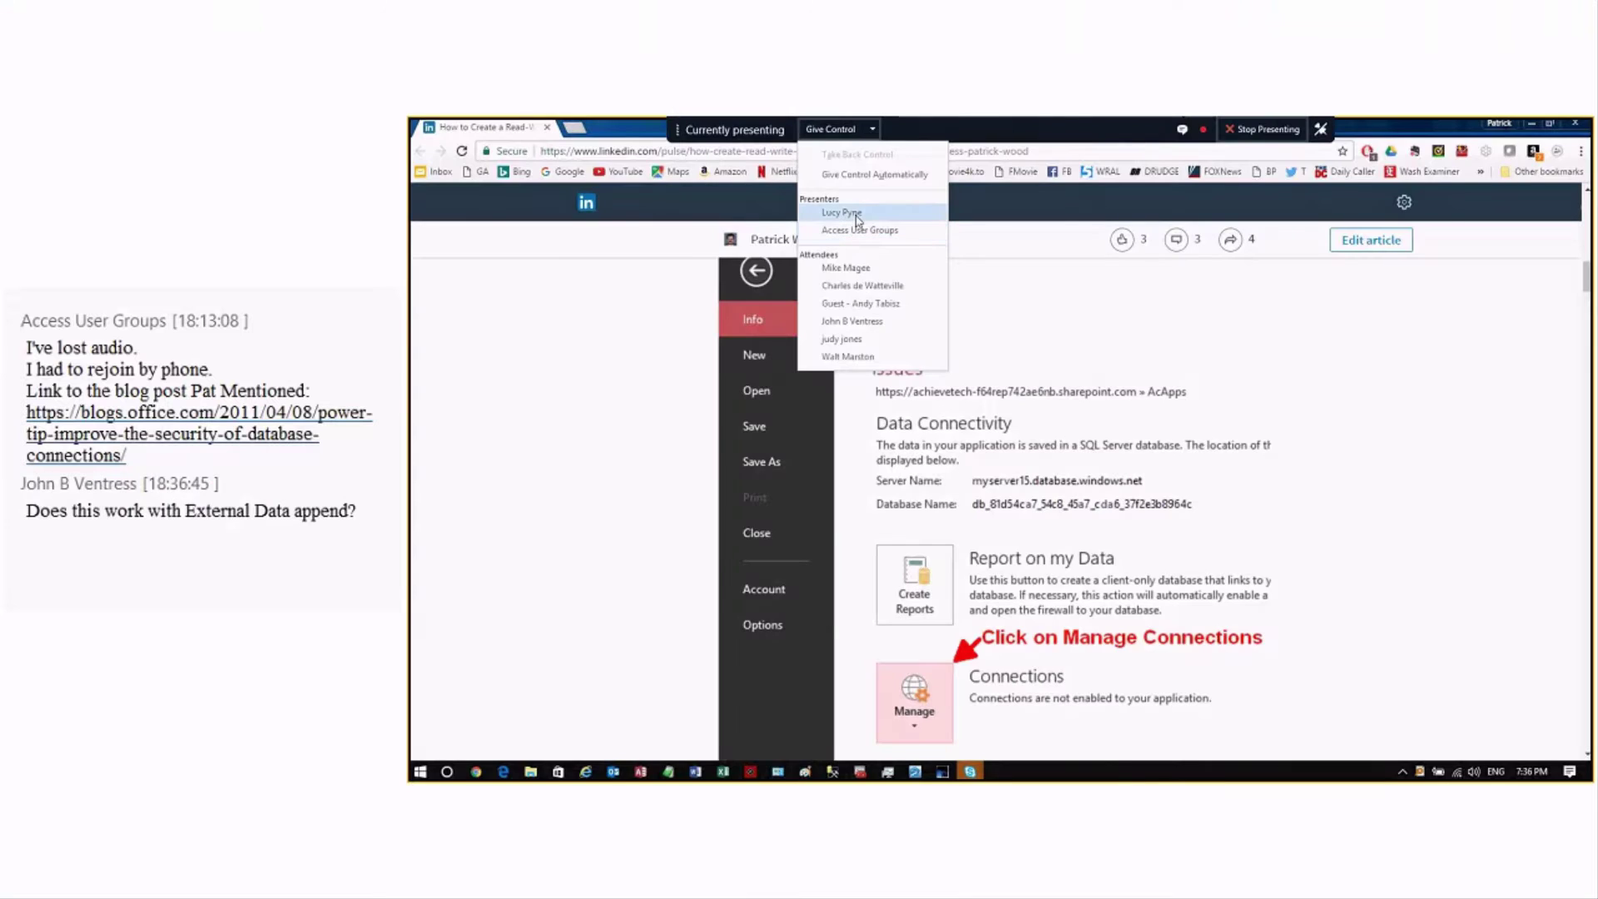
# Bring up the AUG - Access Web Apps Skype meeting window, then relaunch Access
pyautogui.click(972, 773)
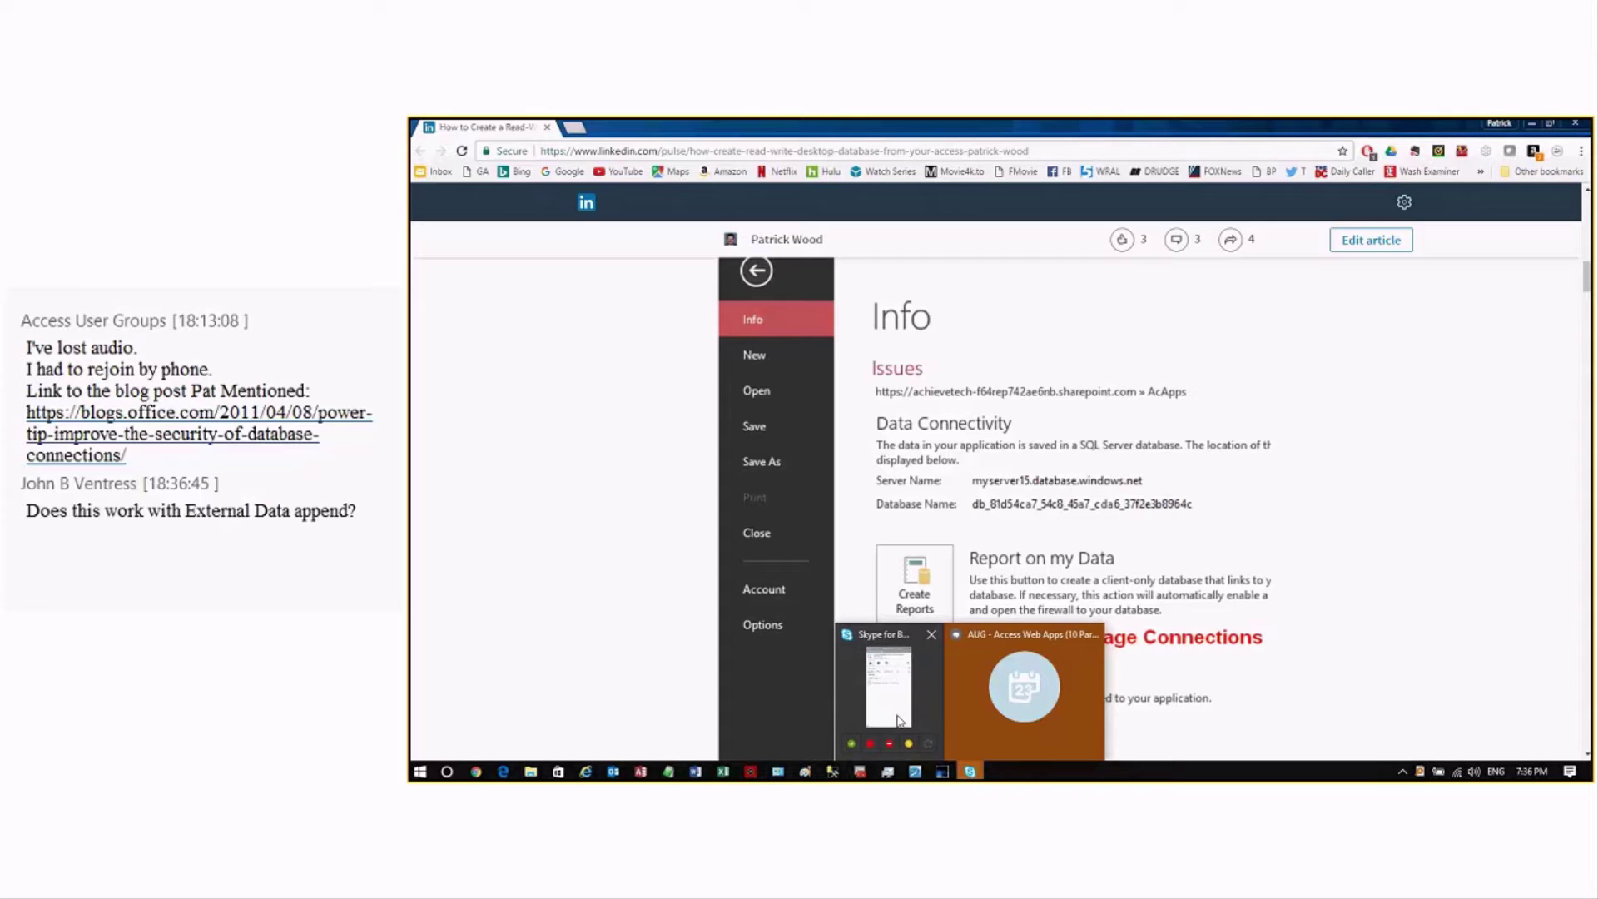
pyautogui.moveTo(898, 721)
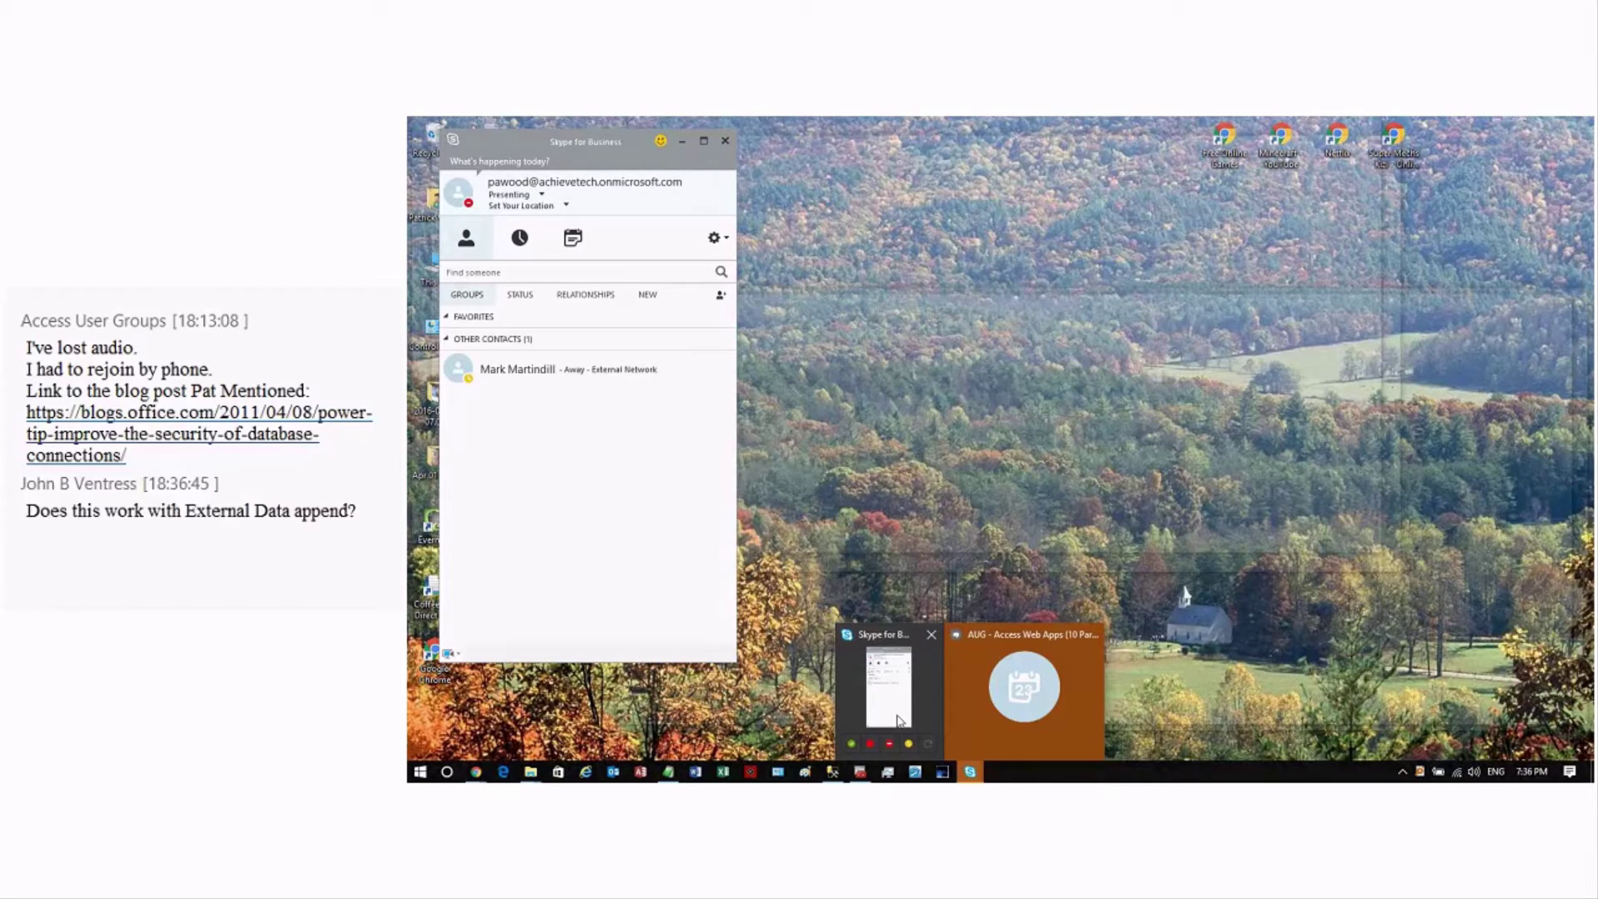
pyautogui.click(1024, 687)
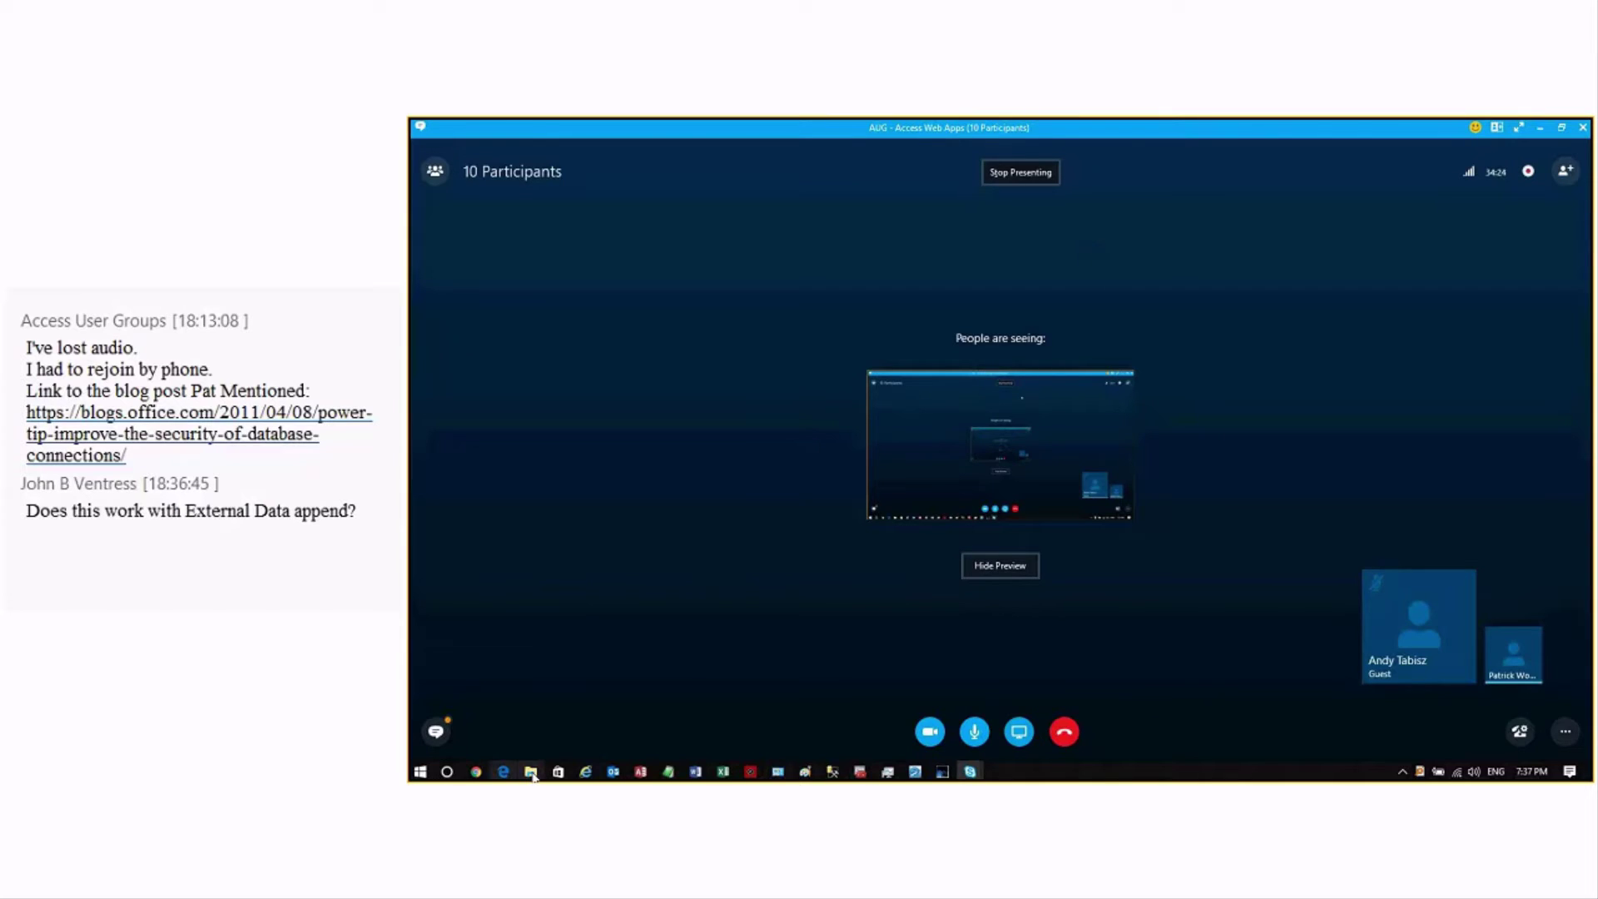
pyautogui.click(641, 772)
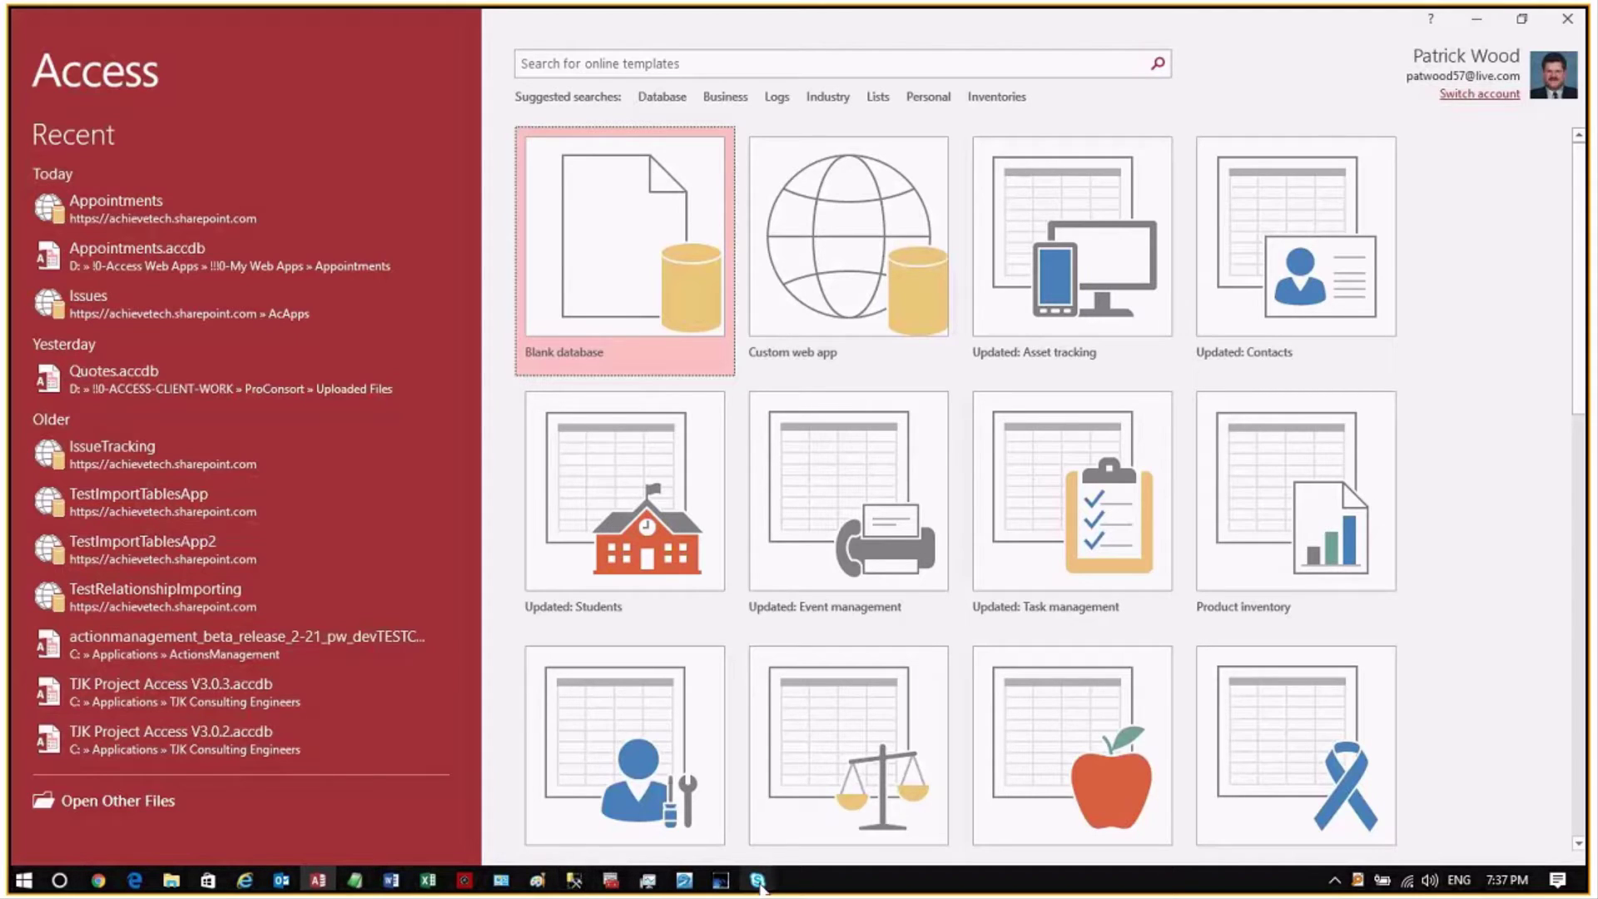
# Bring Skype for Business forward briefly, then return to Access
pyautogui.moveTo(760, 886)
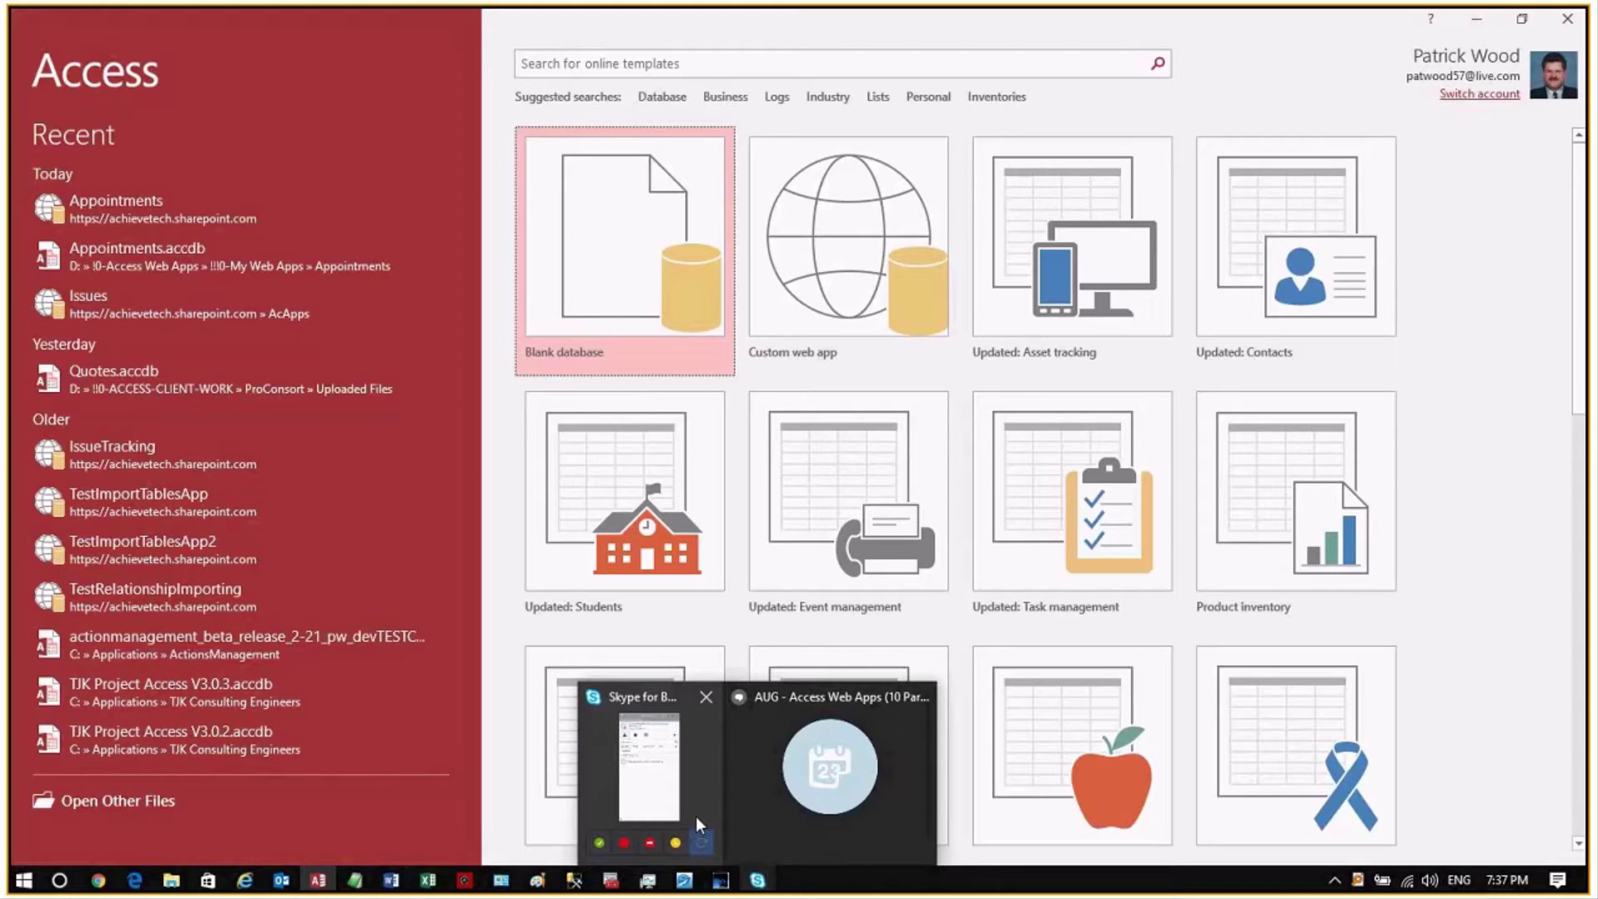
pyautogui.moveTo(696, 815)
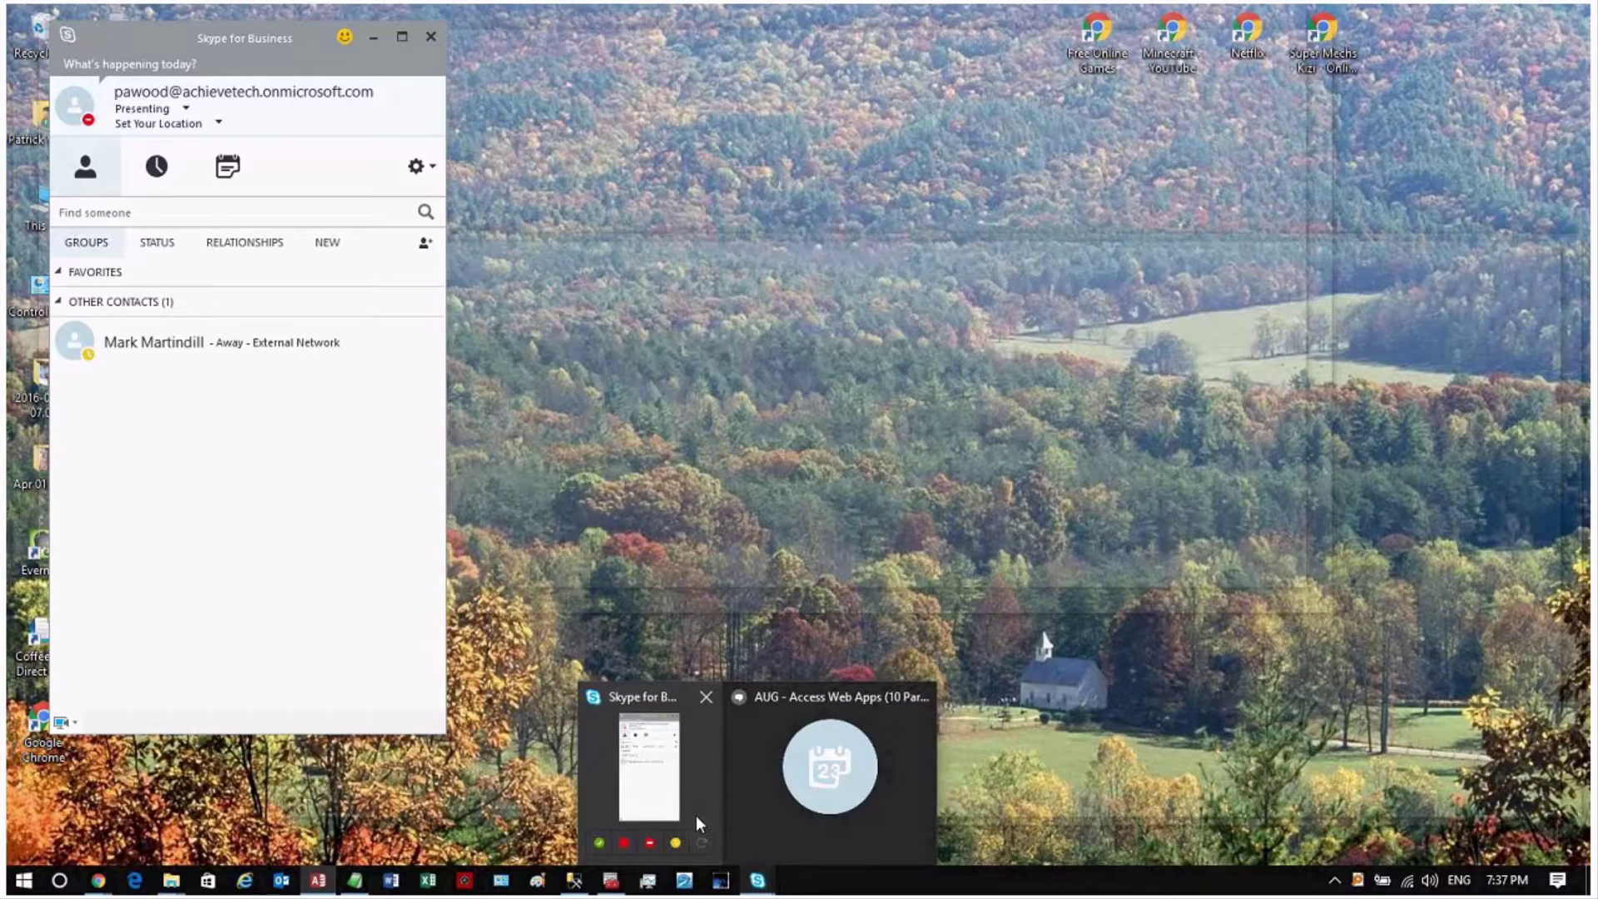
pyautogui.click(696, 816)
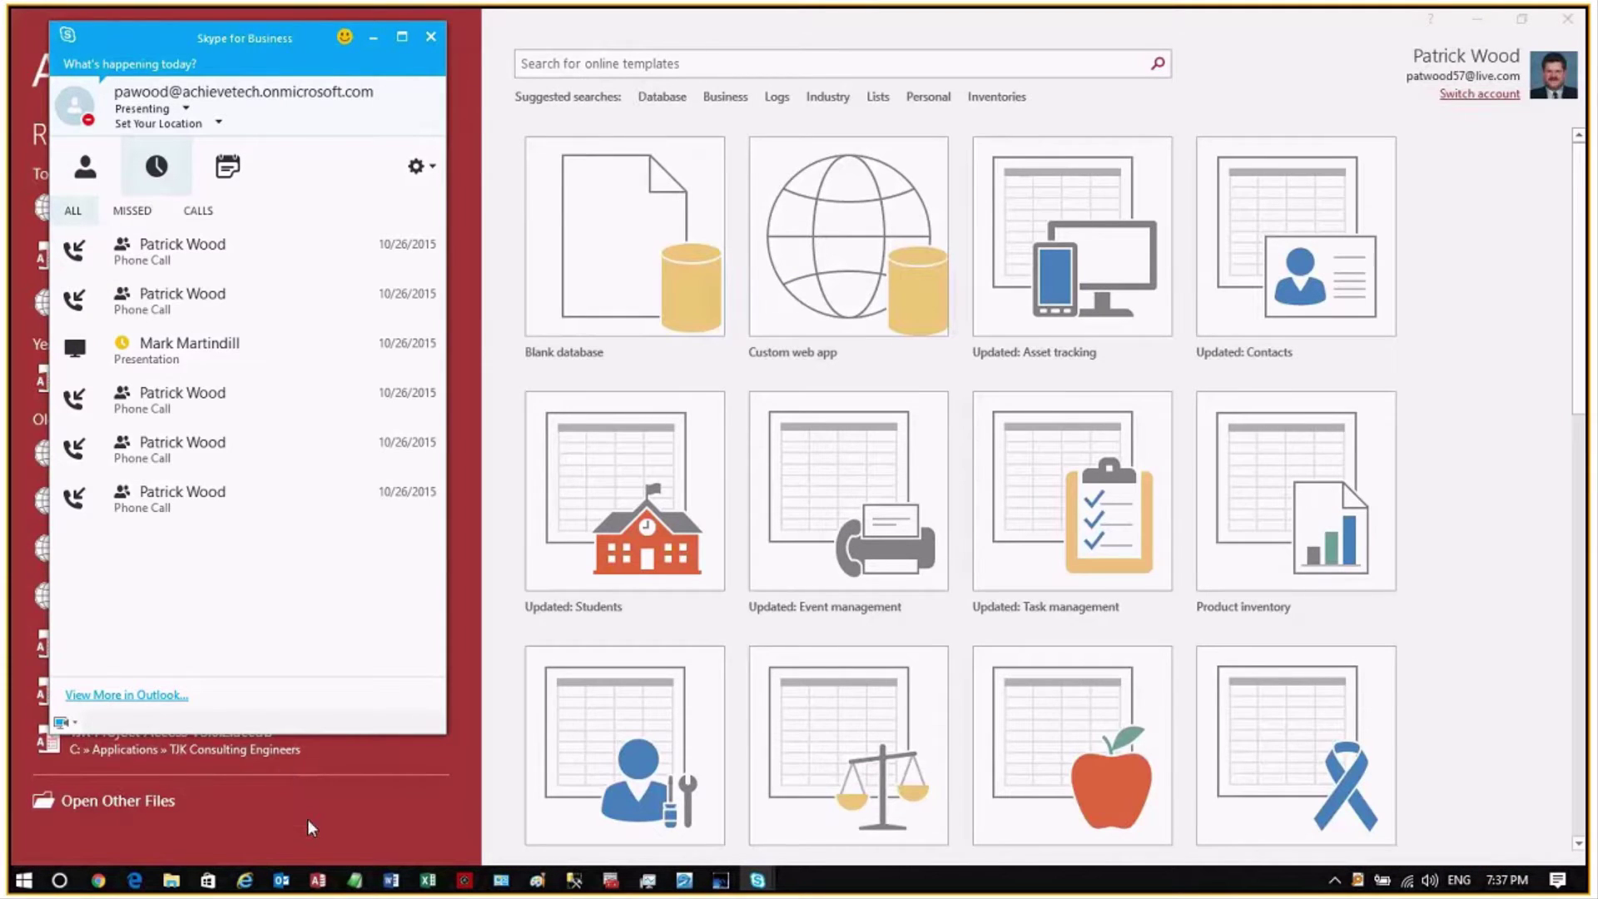
pyautogui.hotkey('alt', 'Tab')
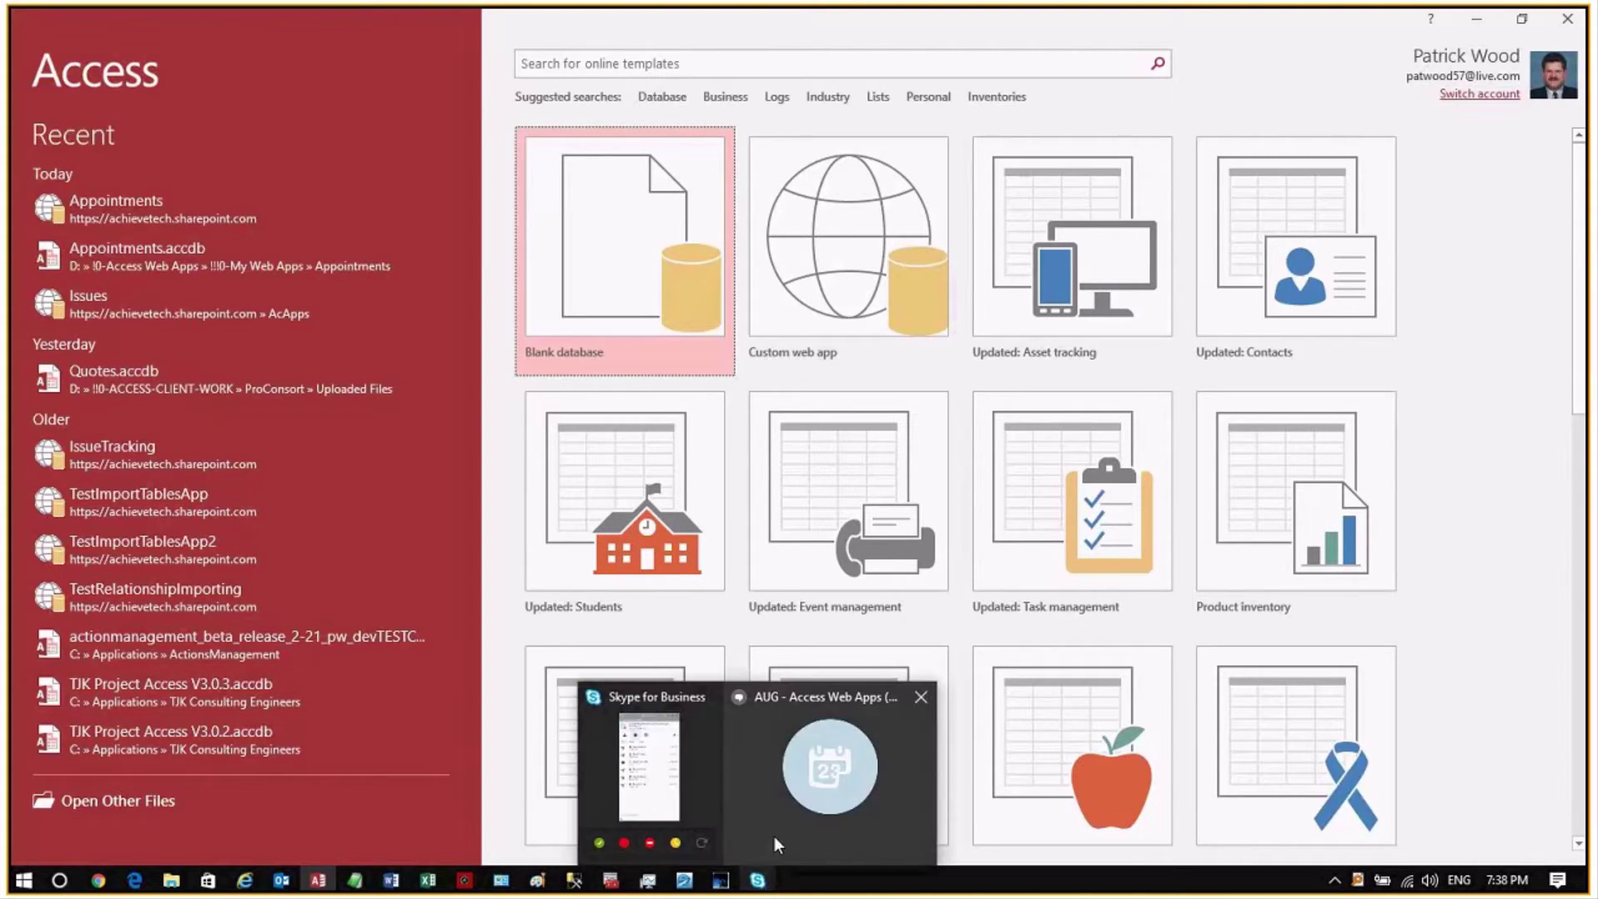
# Switch to the SAManage Scripts SQL Server Management Studio window showing the tblAppointments script
pyautogui.moveTo(774, 836)
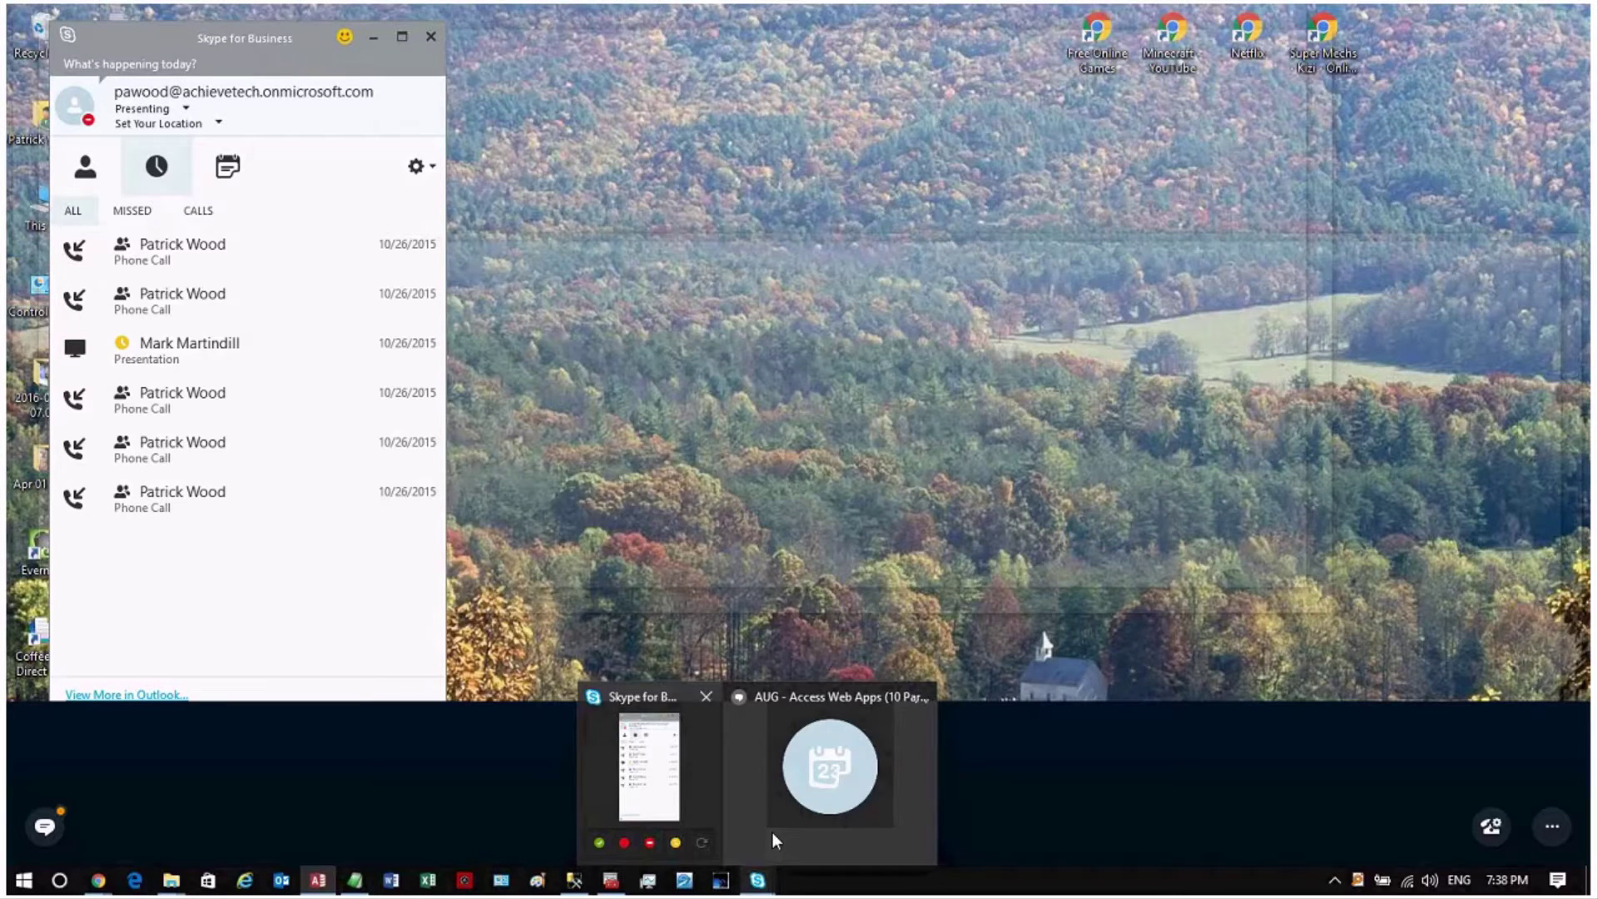
pyautogui.moveTo(675, 810)
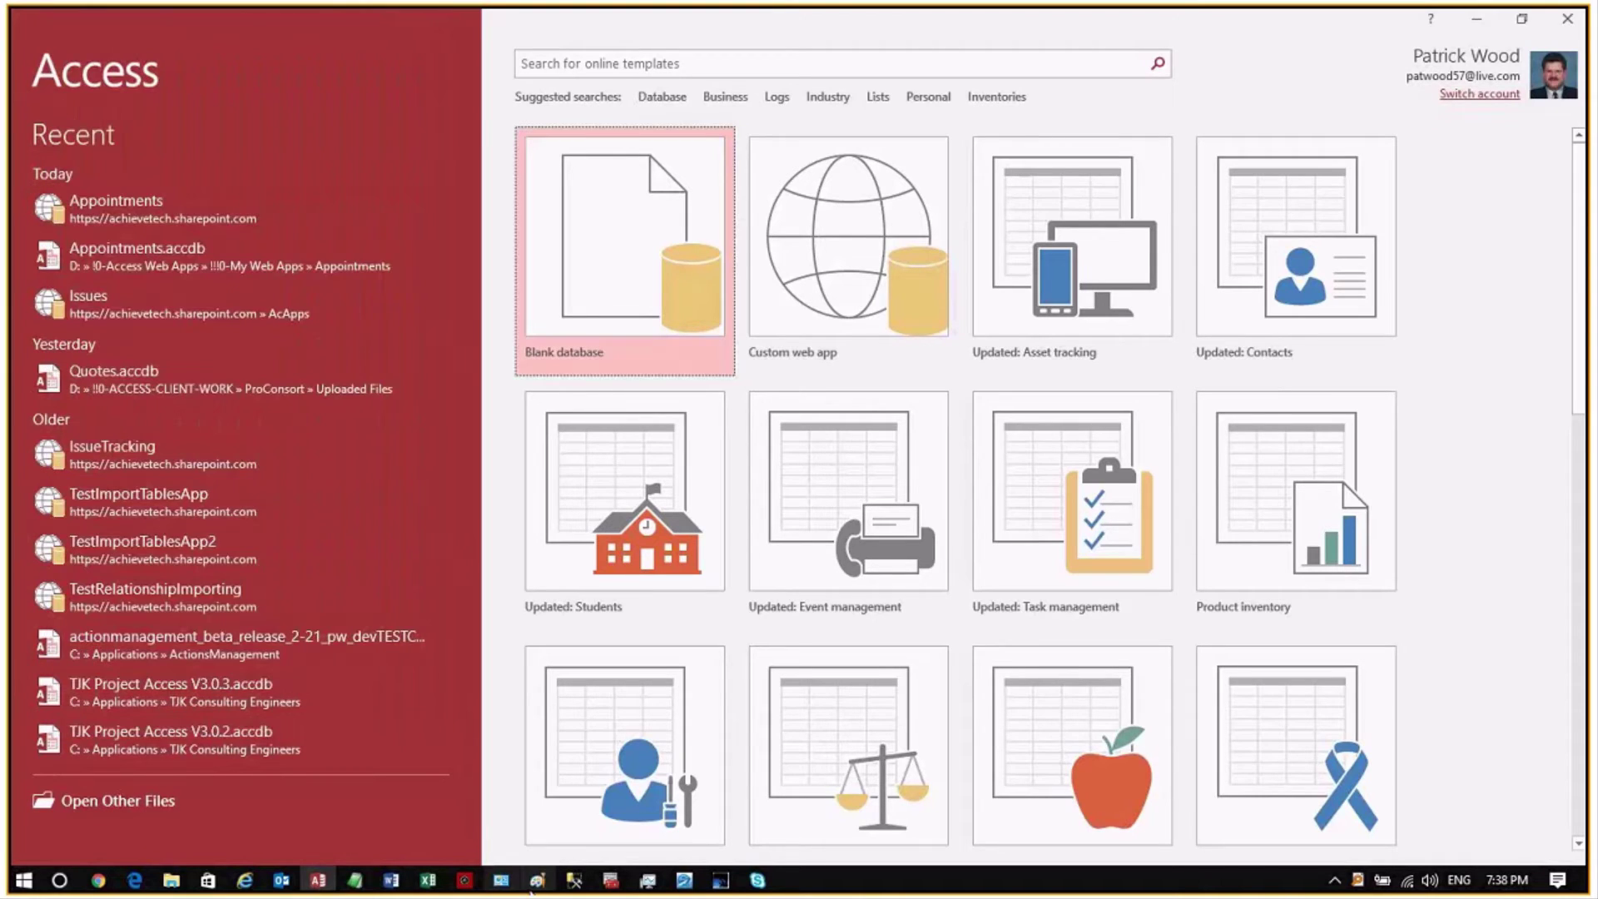
pyautogui.moveTo(575, 887)
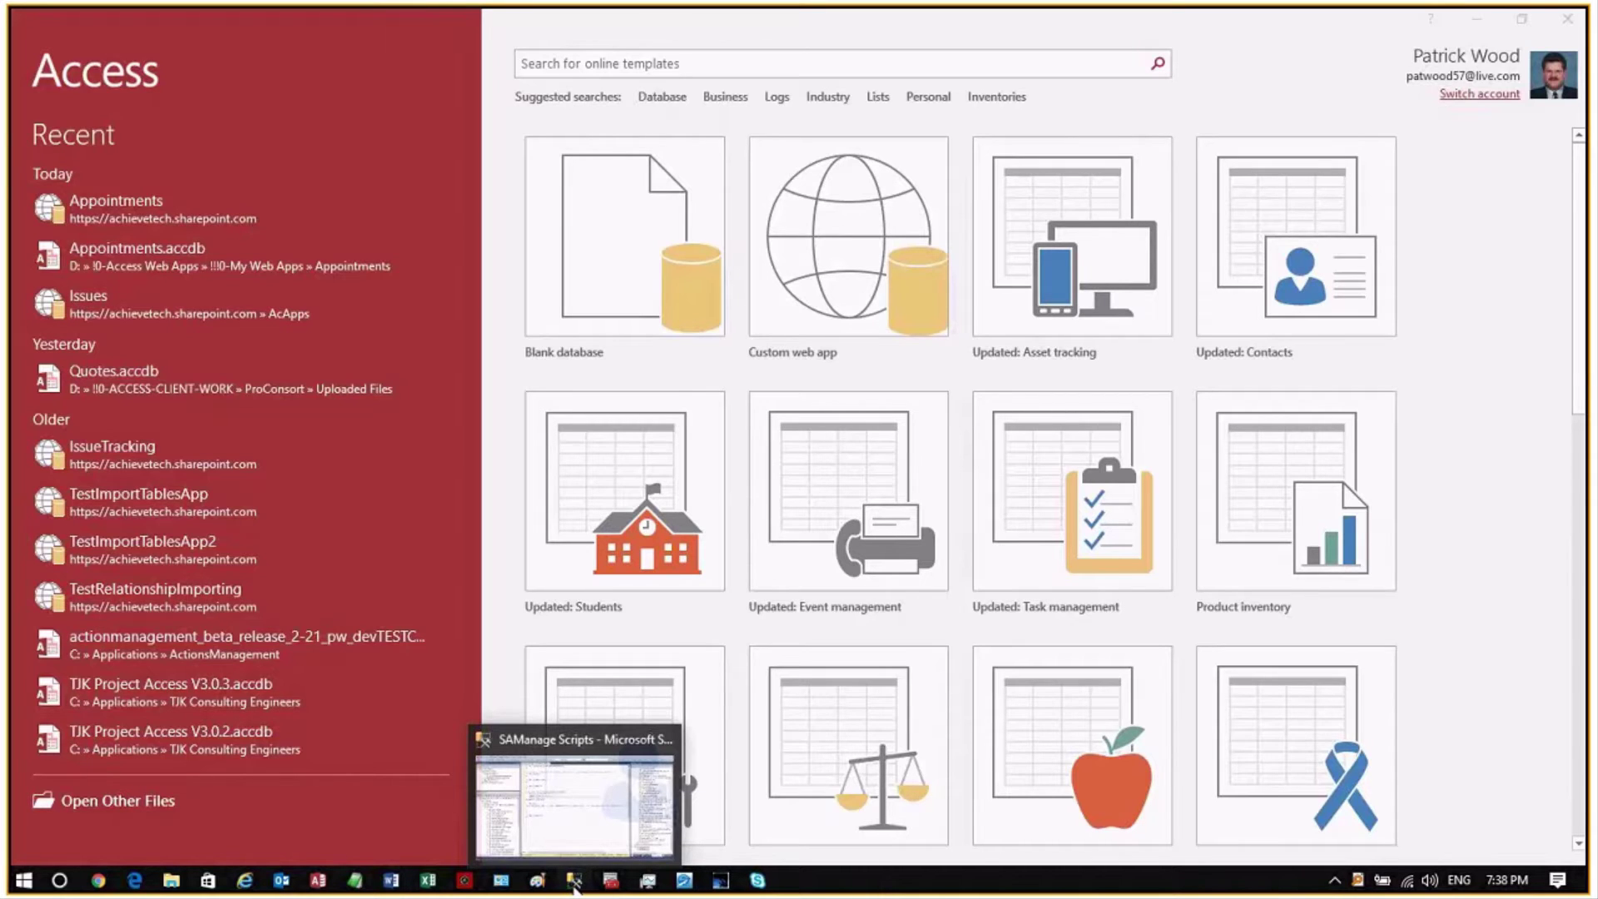
pyautogui.click(575, 888)
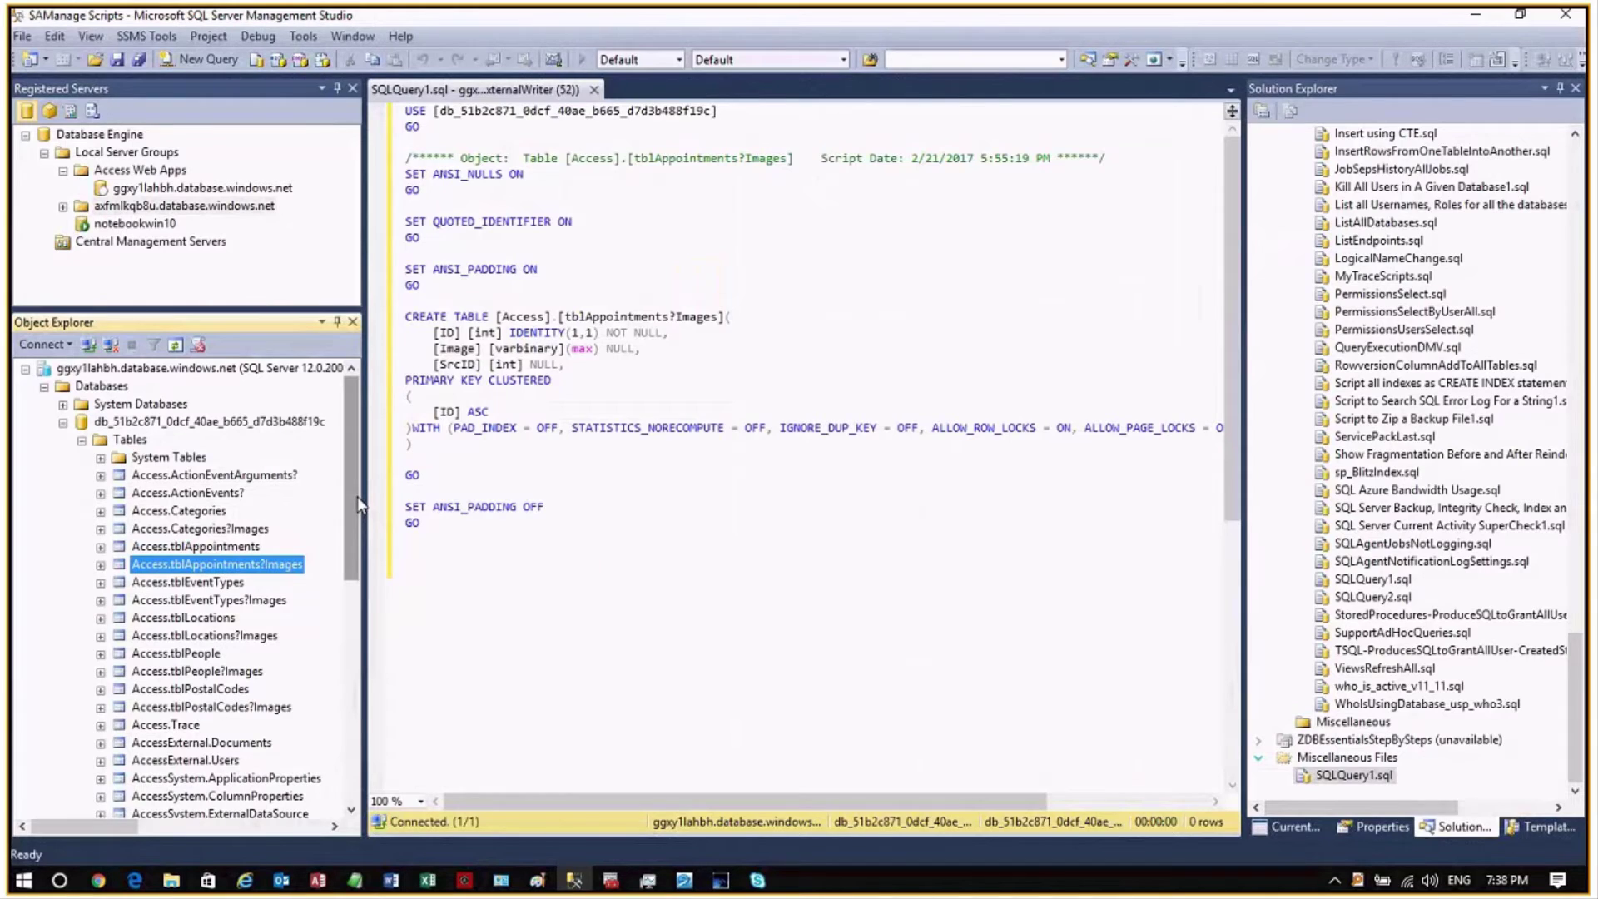
# Disconnect the ggxy1lahbh and axfmlkqb8u servers and start a new Database Engine connection
pyautogui.click(144, 425)
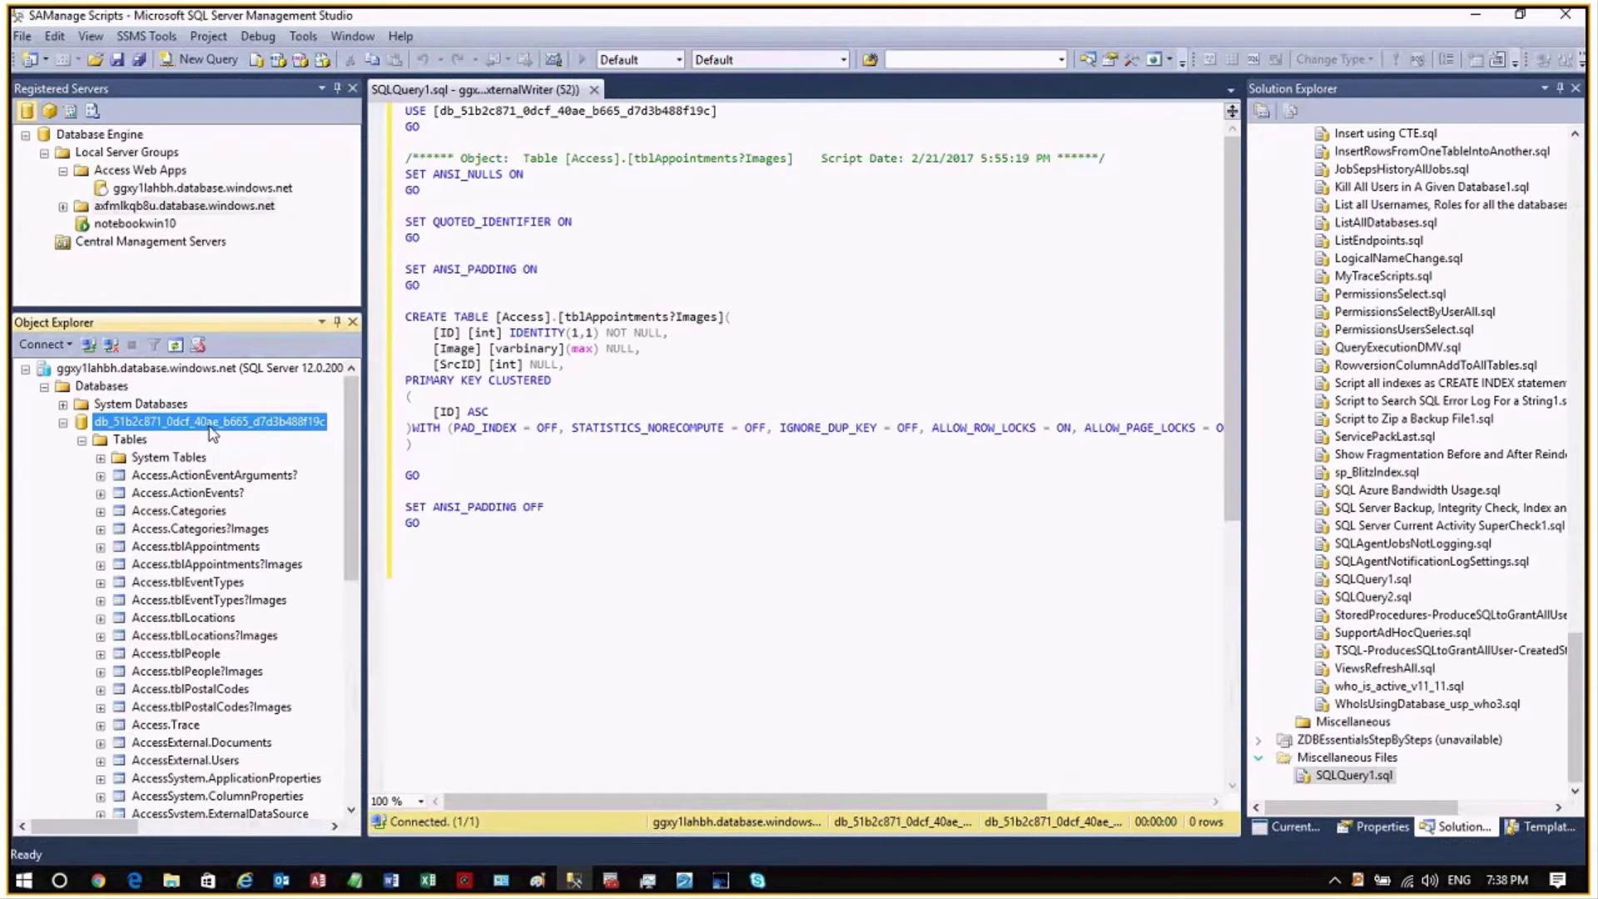
pyautogui.click(111, 346)
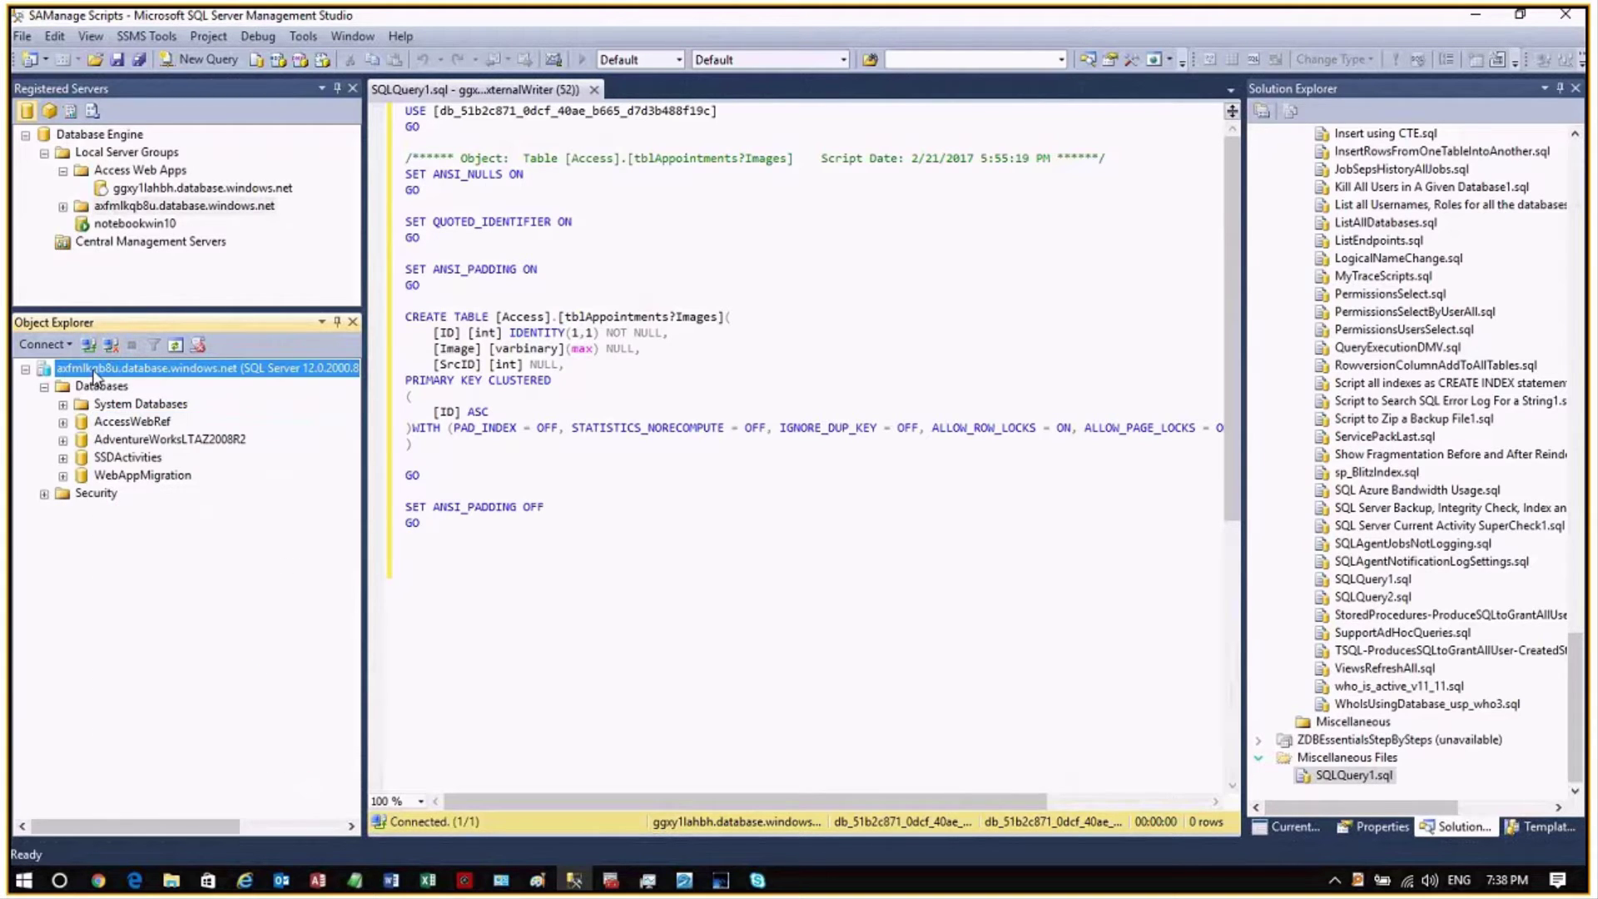
pyautogui.click(110, 346)
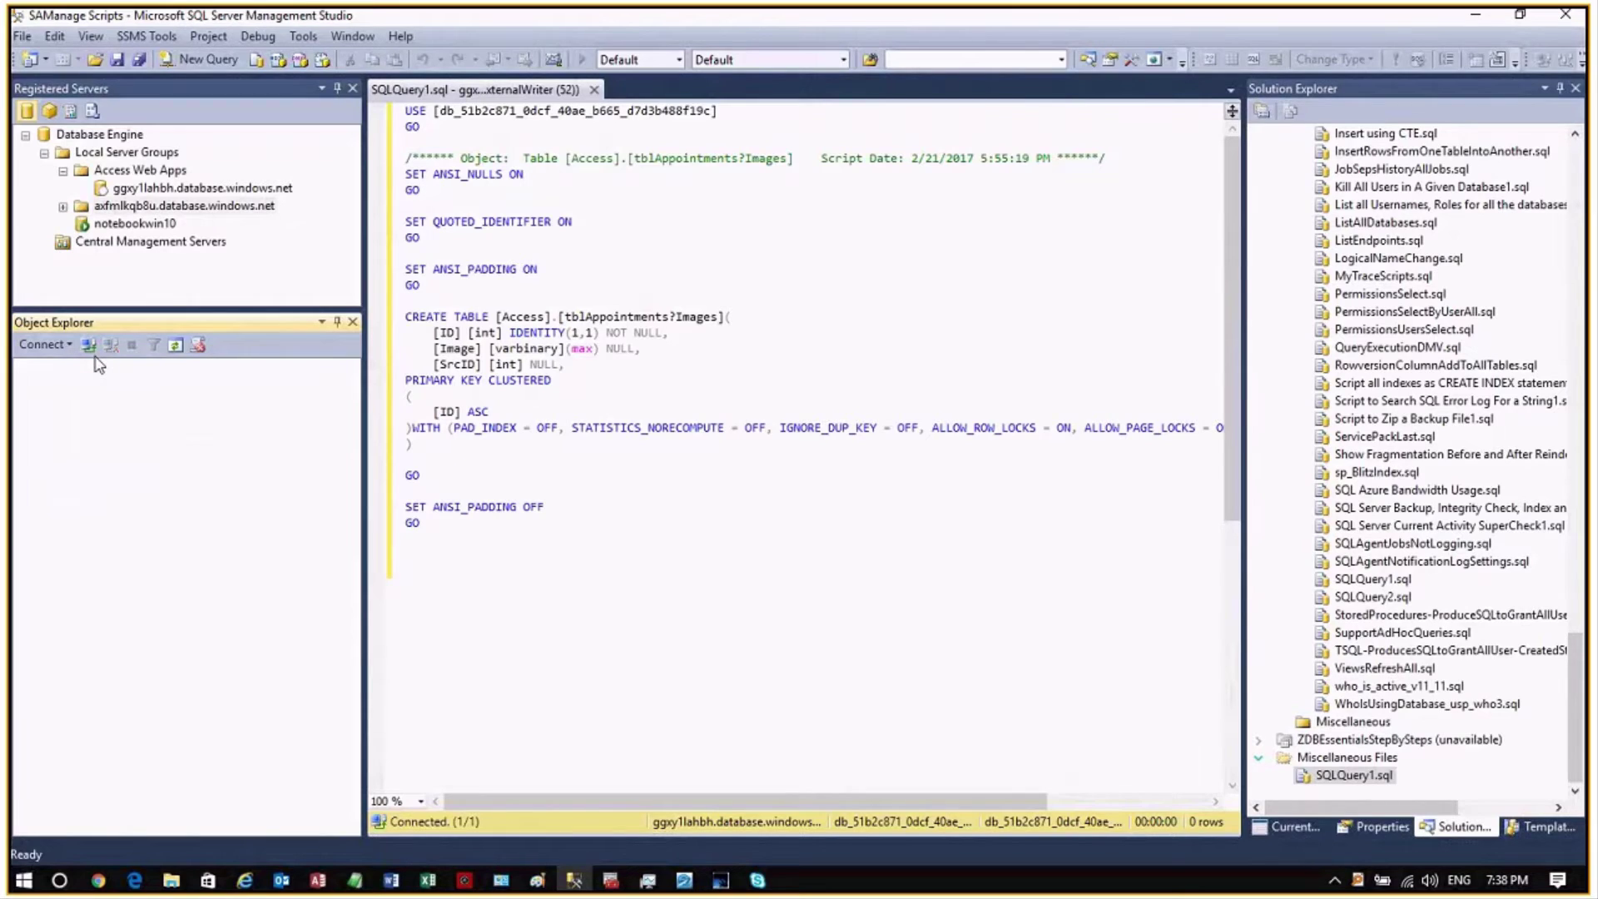
pyautogui.click(46, 344)
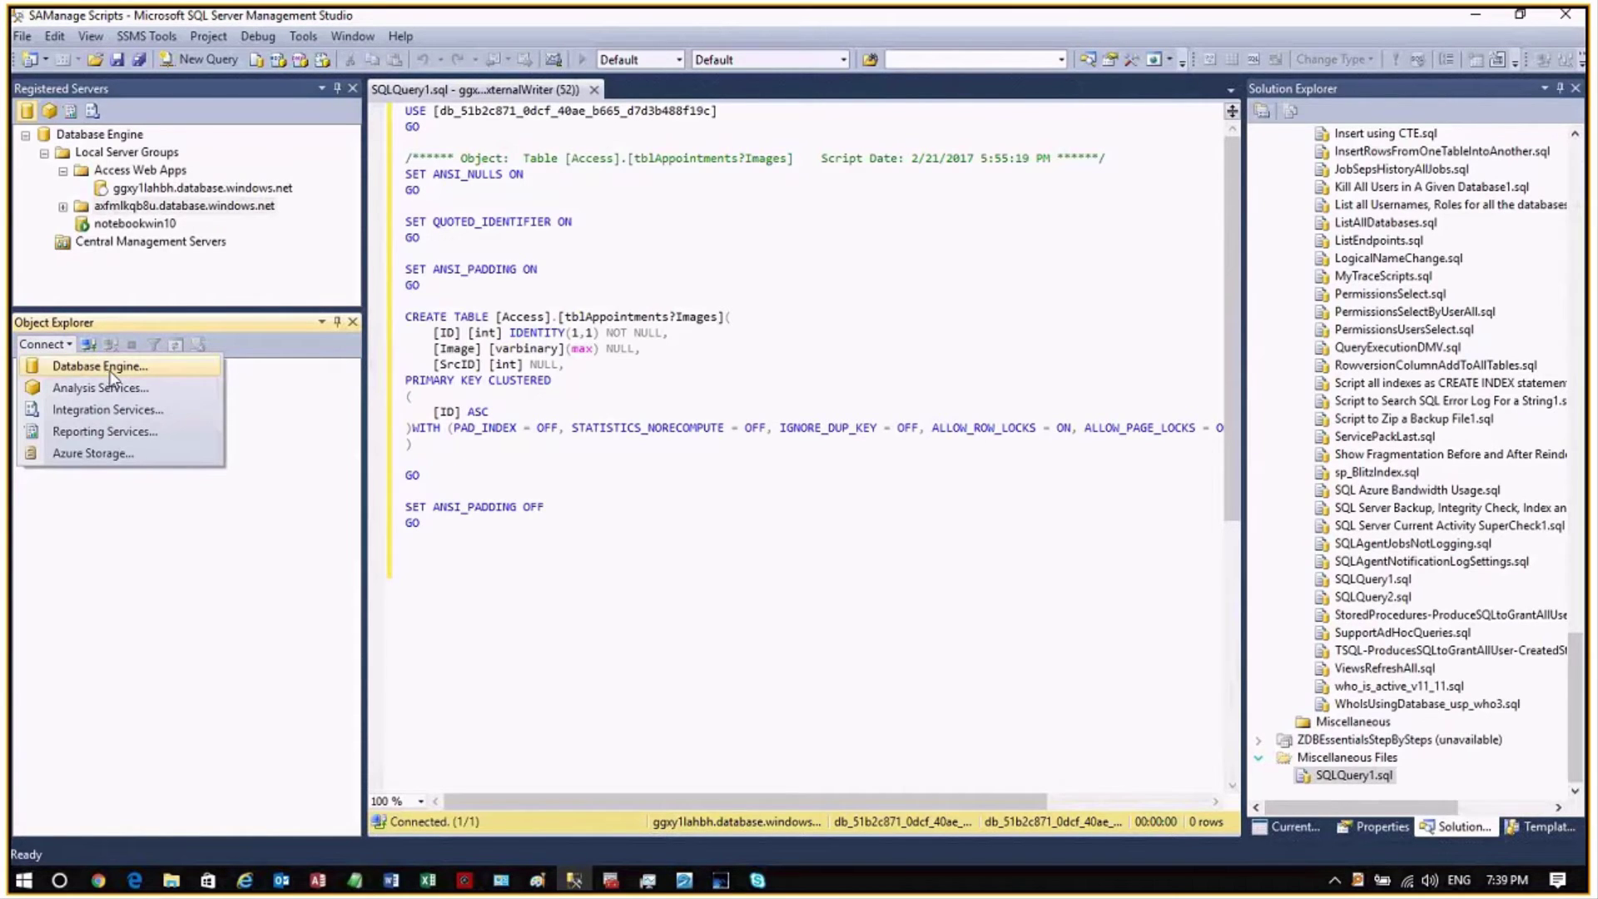
pyautogui.click(108, 371)
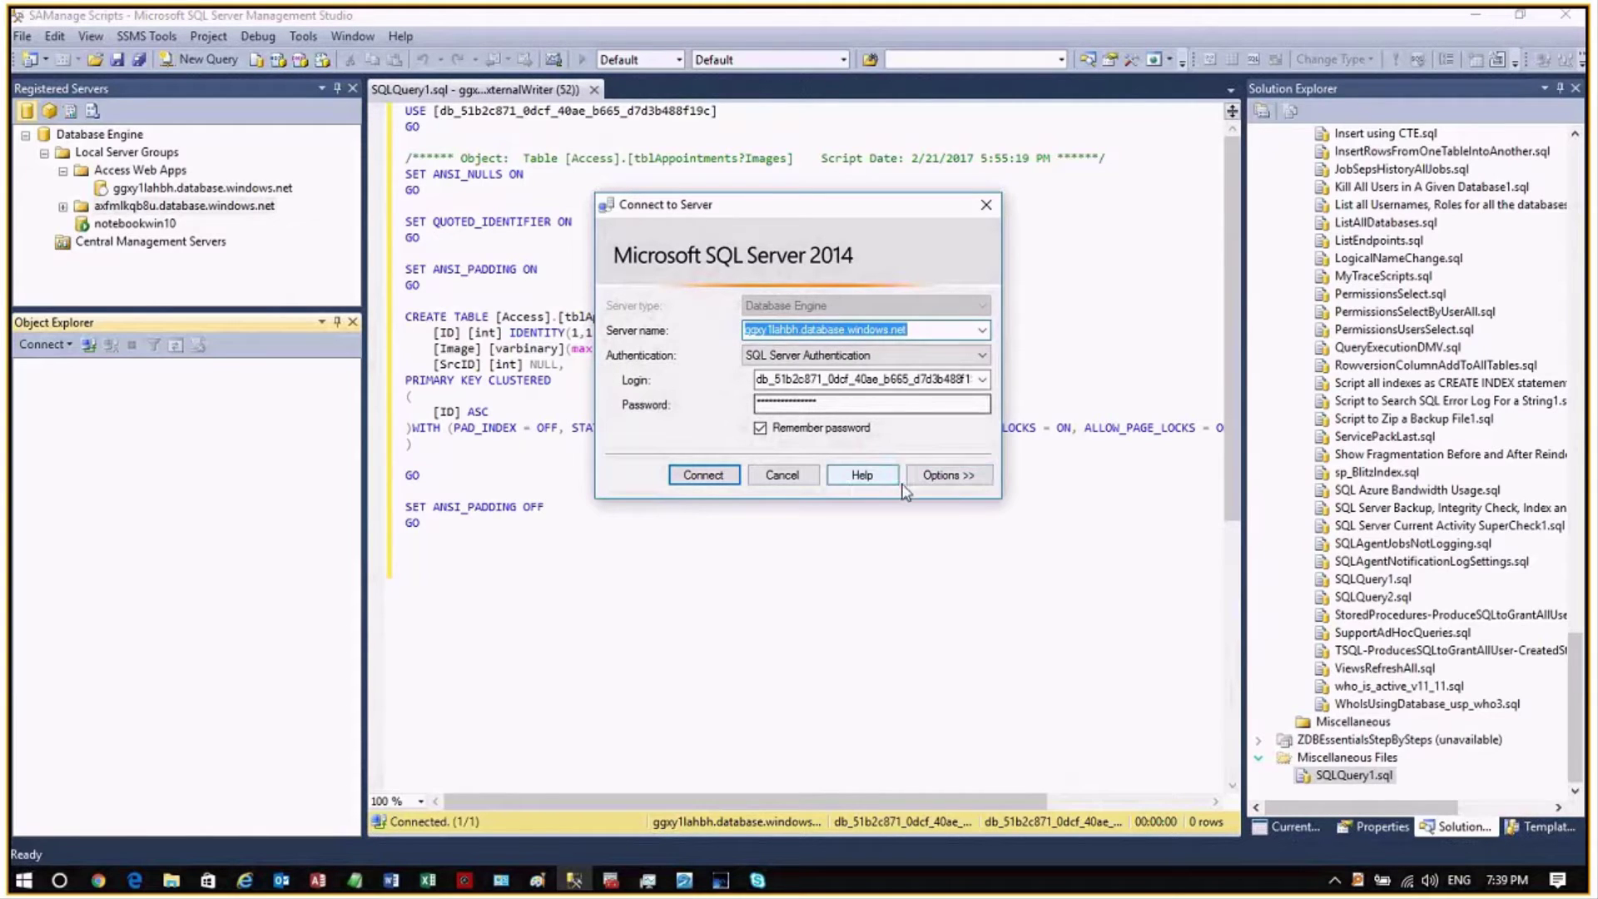
# Review Connect to Server's Additional Connection Parameters and Connection Properties tabs, then return to Login
pyautogui.click(950, 479)
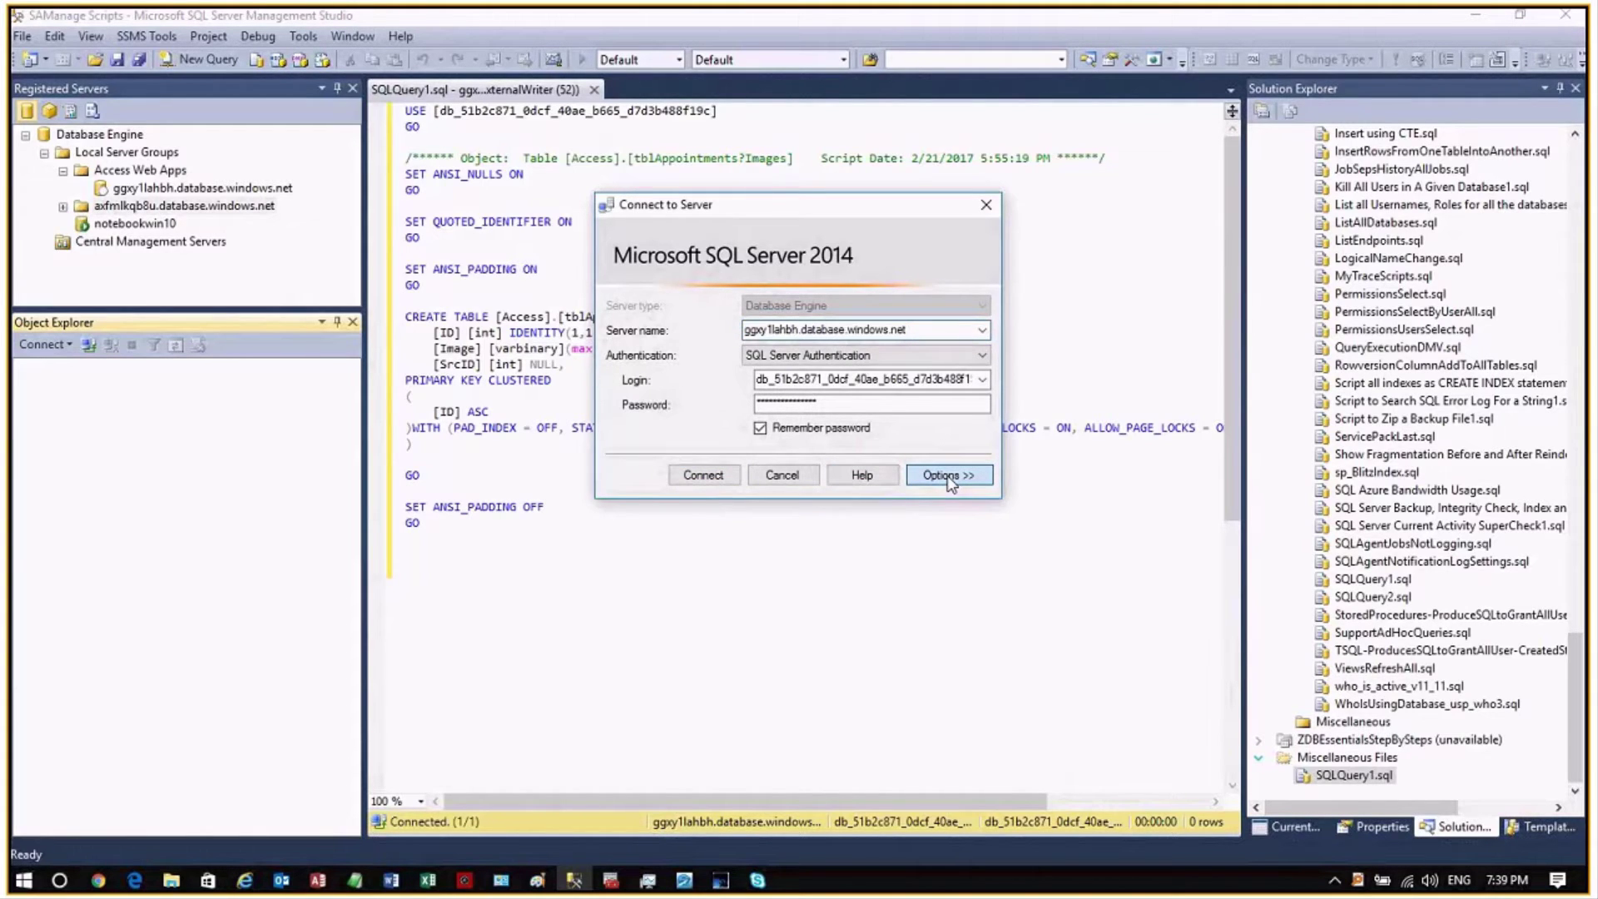
pyautogui.click(799, 305)
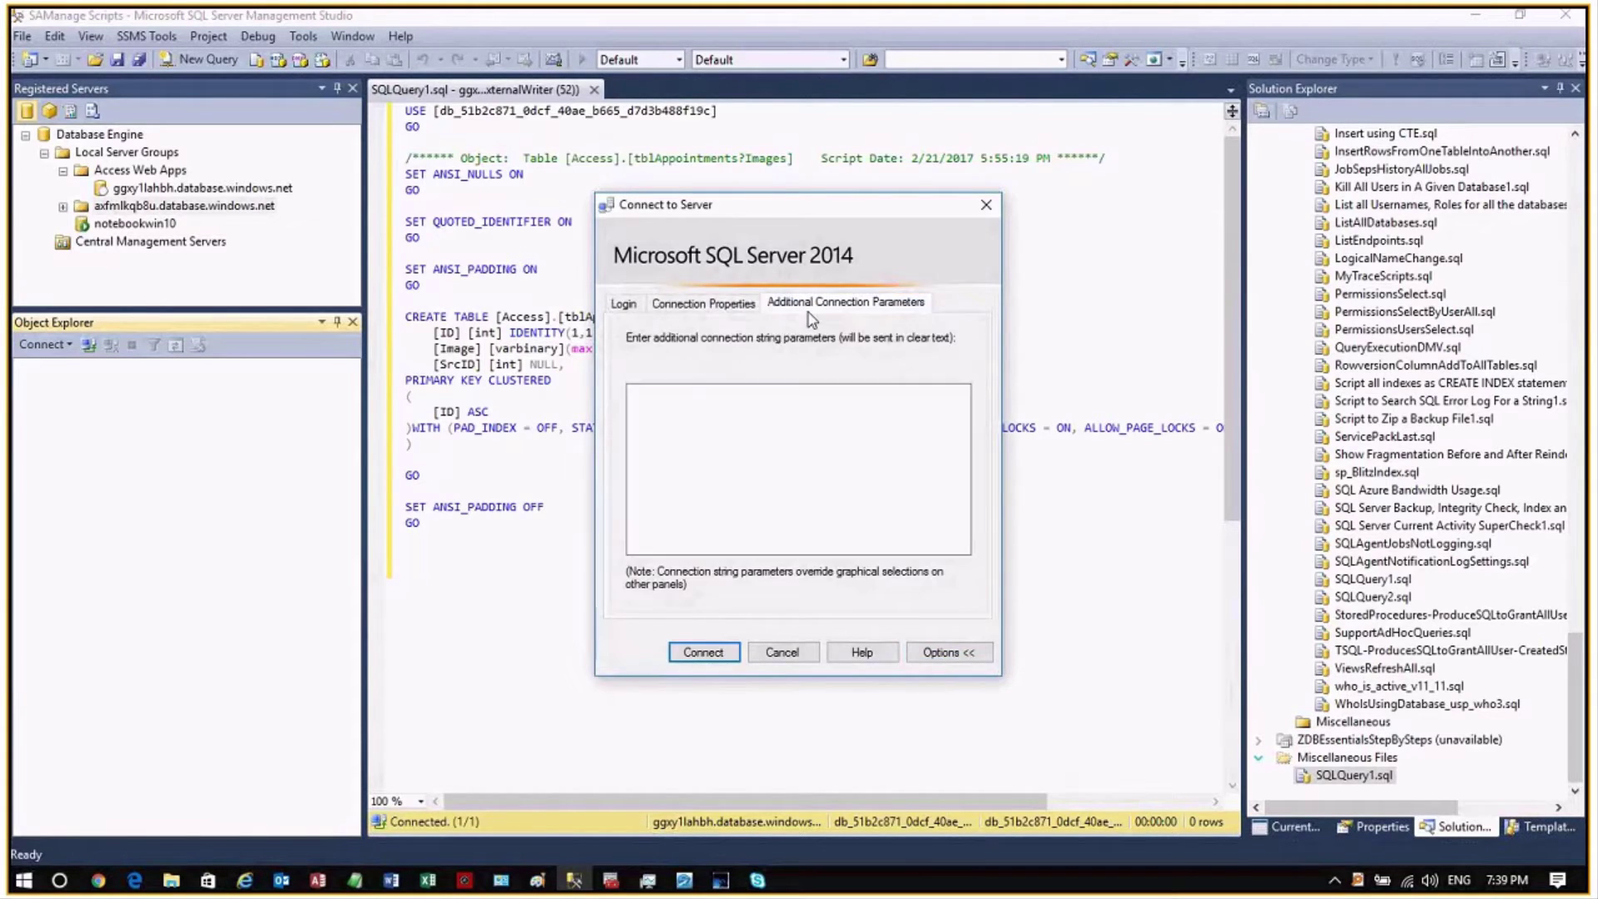
pyautogui.click(701, 306)
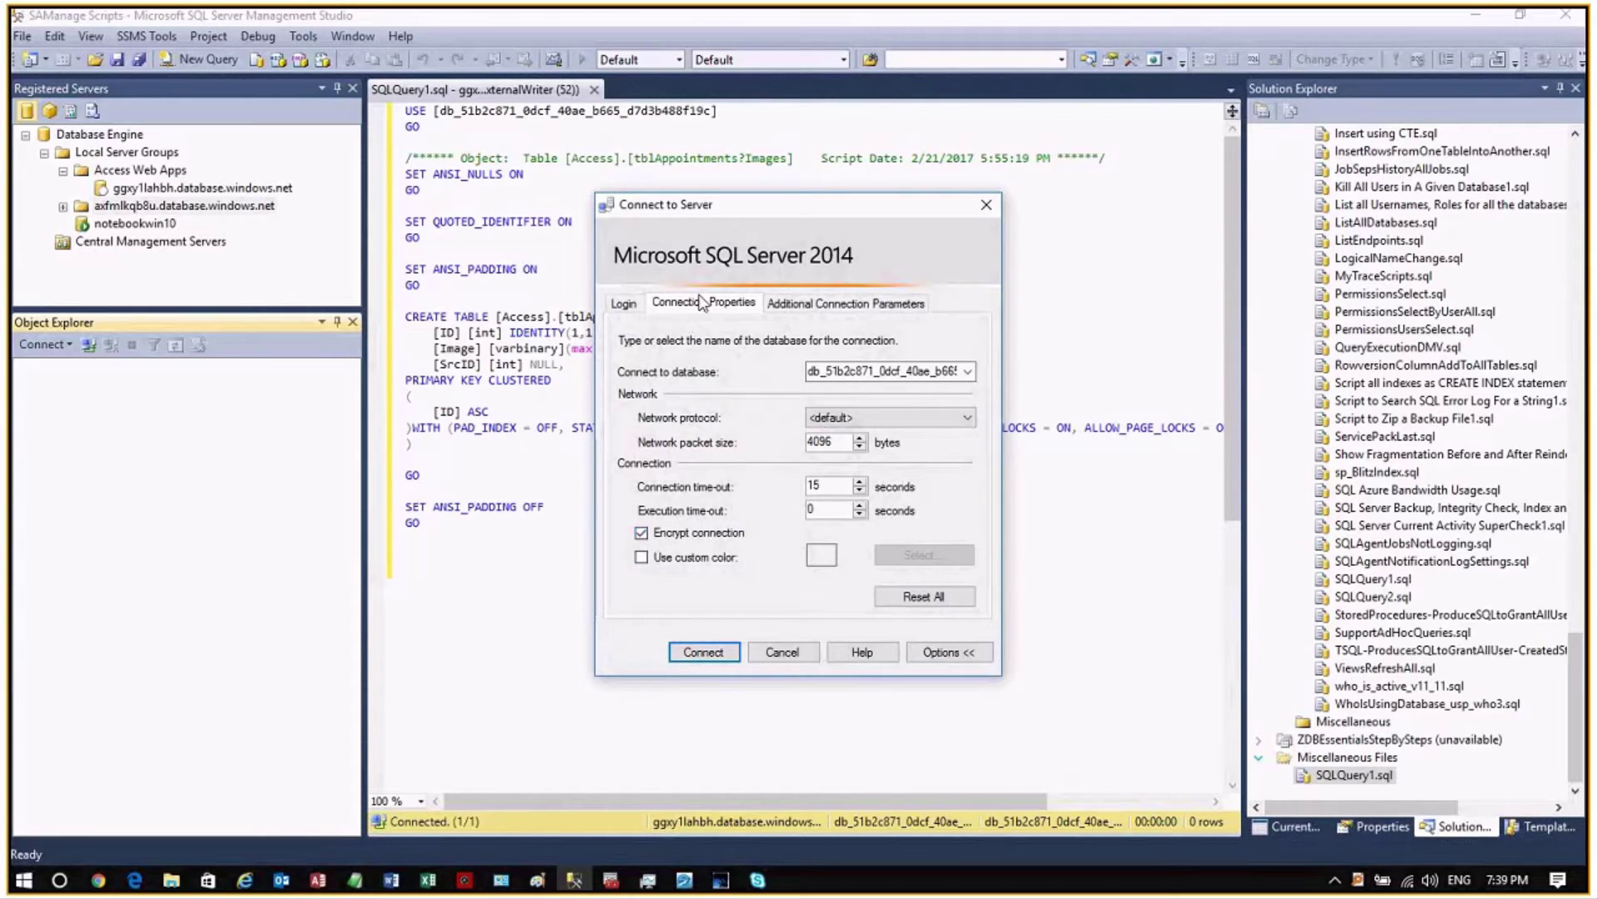
pyautogui.click(631, 308)
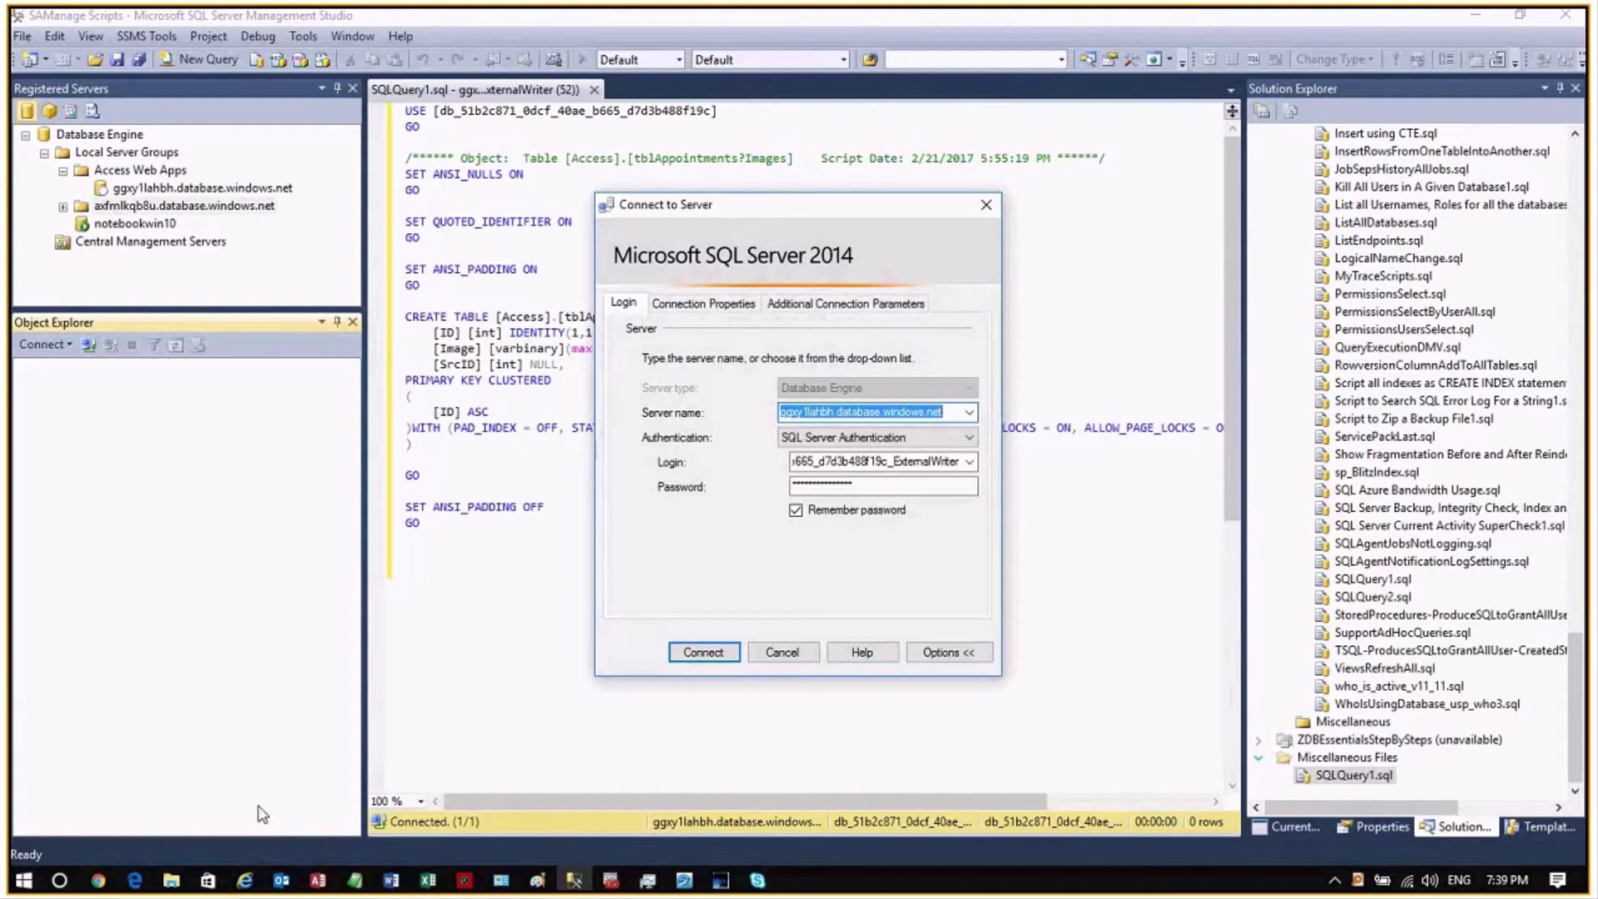
pyautogui.moveTo(99, 884)
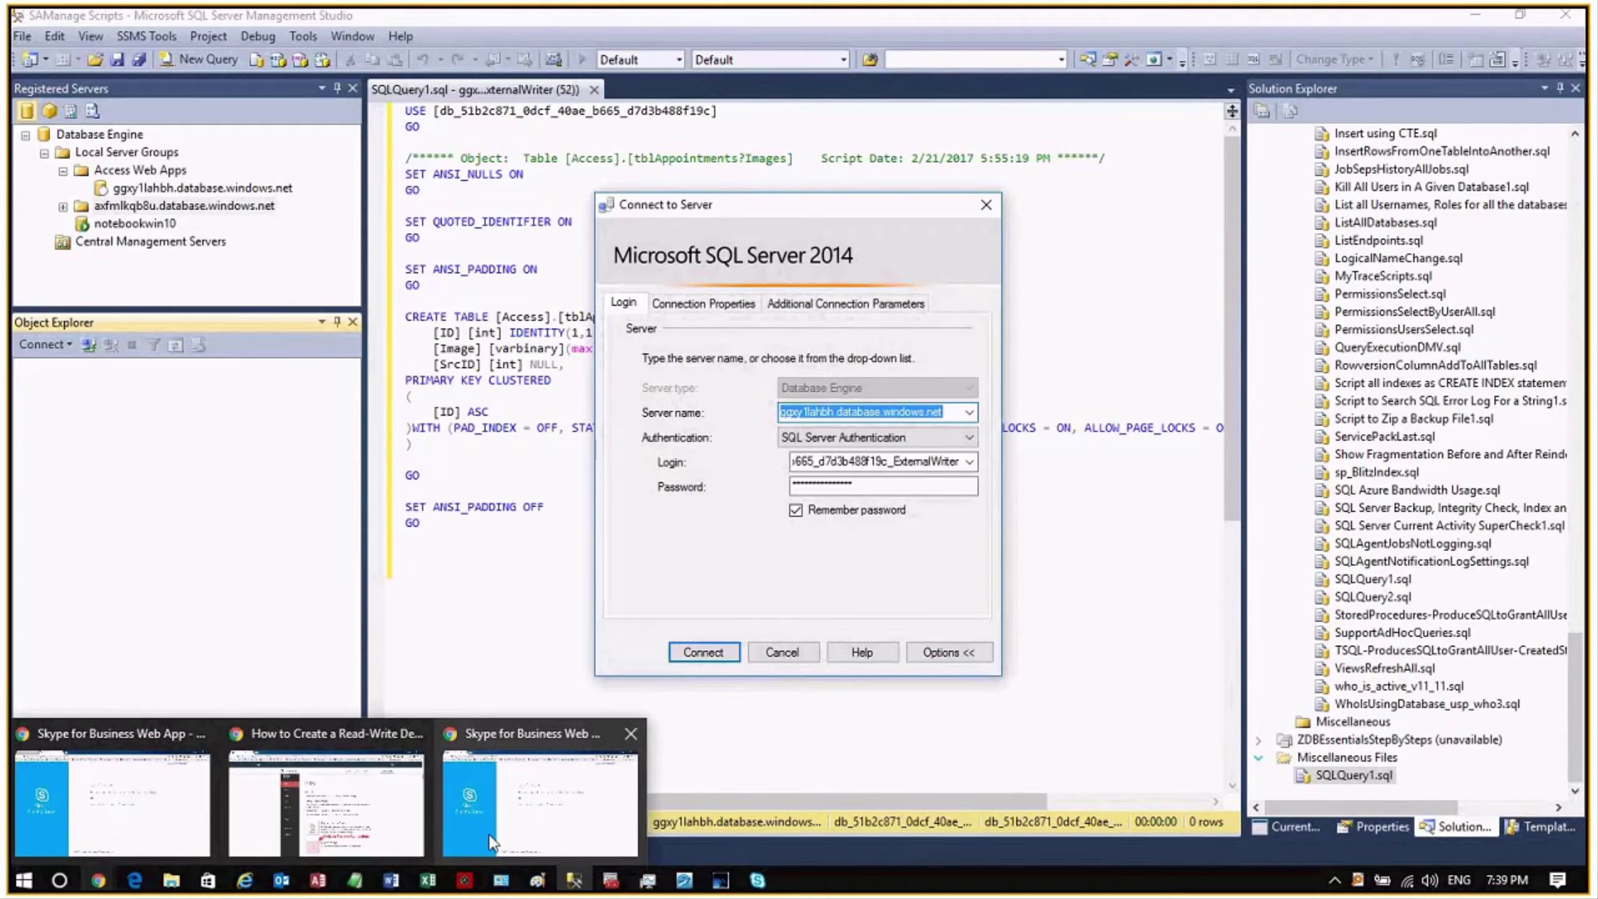
# Scroll the LinkedIn article to Step 6's SQL Server Connection Information screenshot, then return to SSMS
pyautogui.click(363, 831)
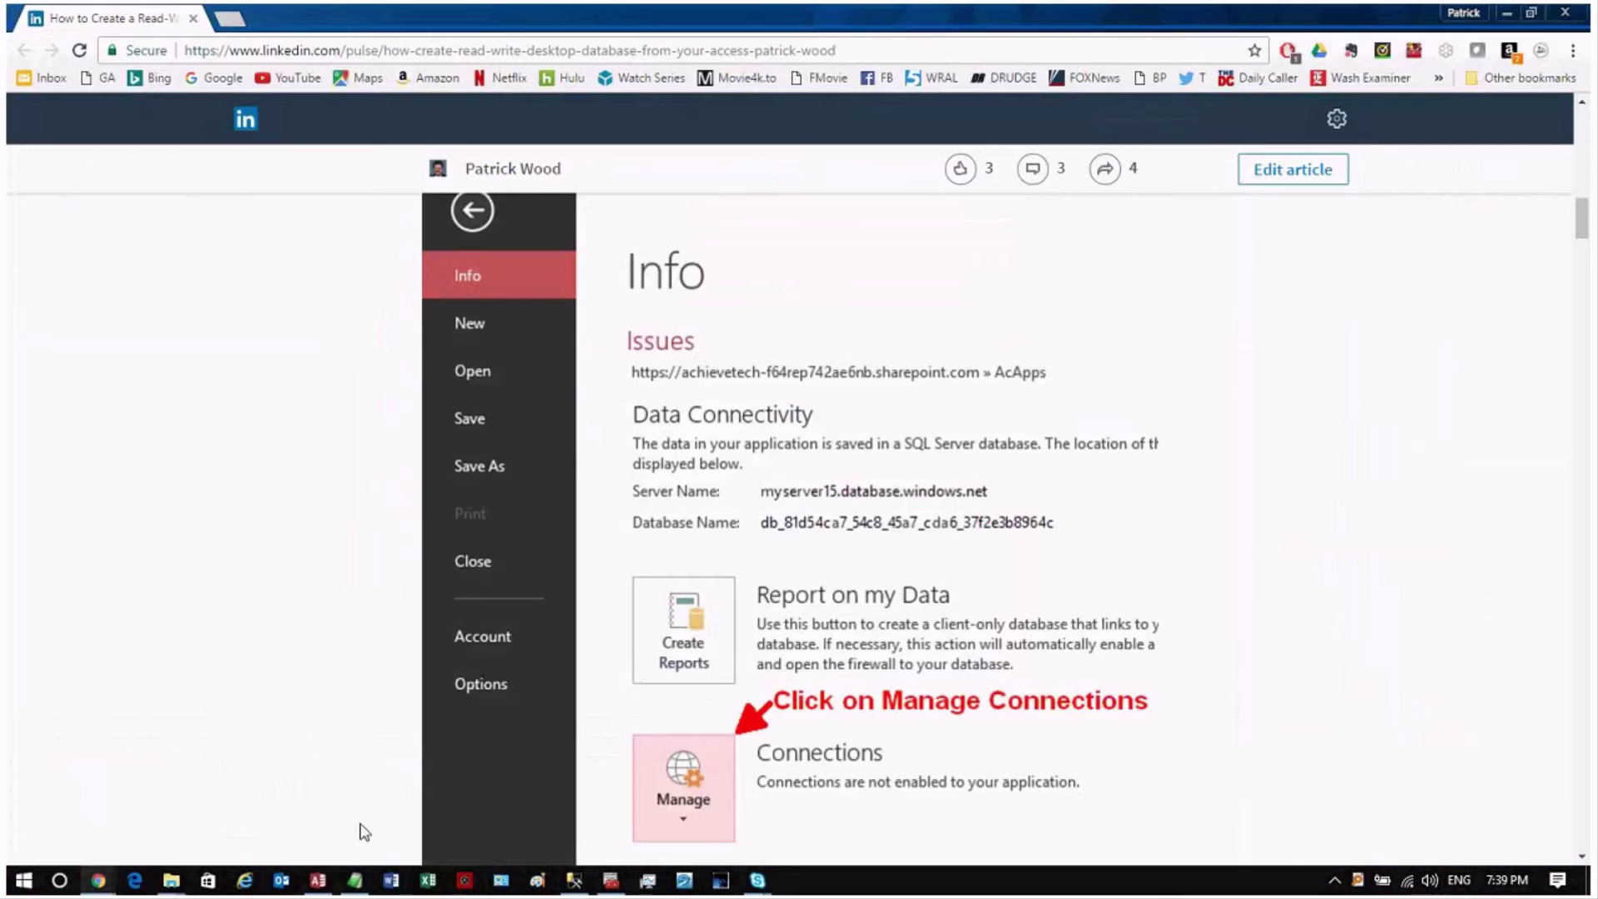
pyautogui.scroll(6, 516, 628)
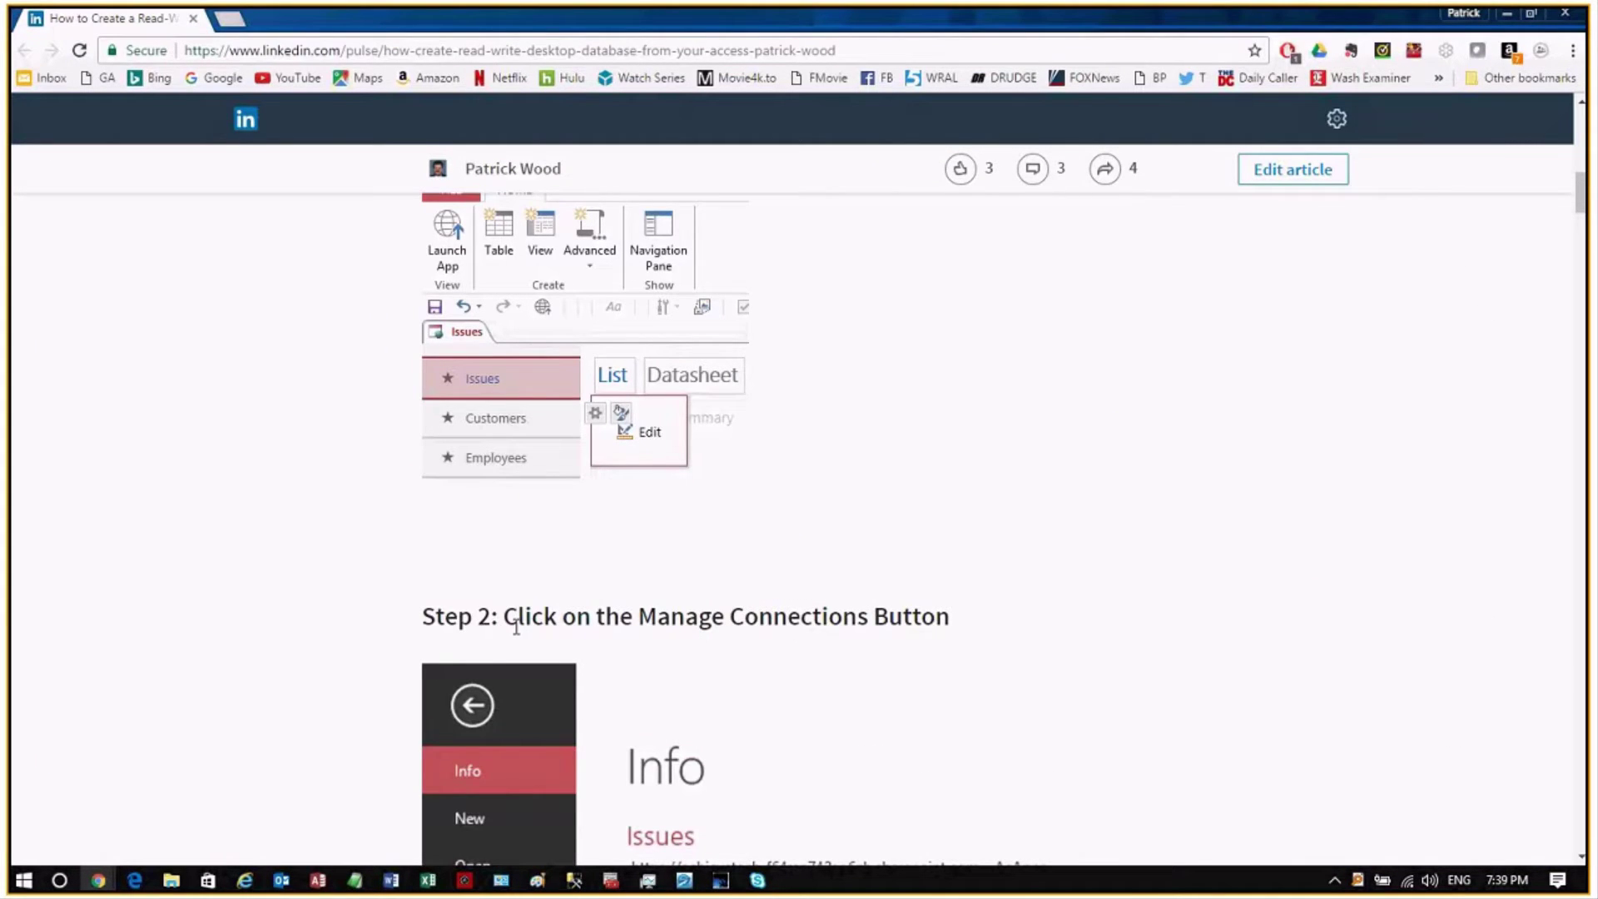
pyautogui.scroll(10, 516, 628)
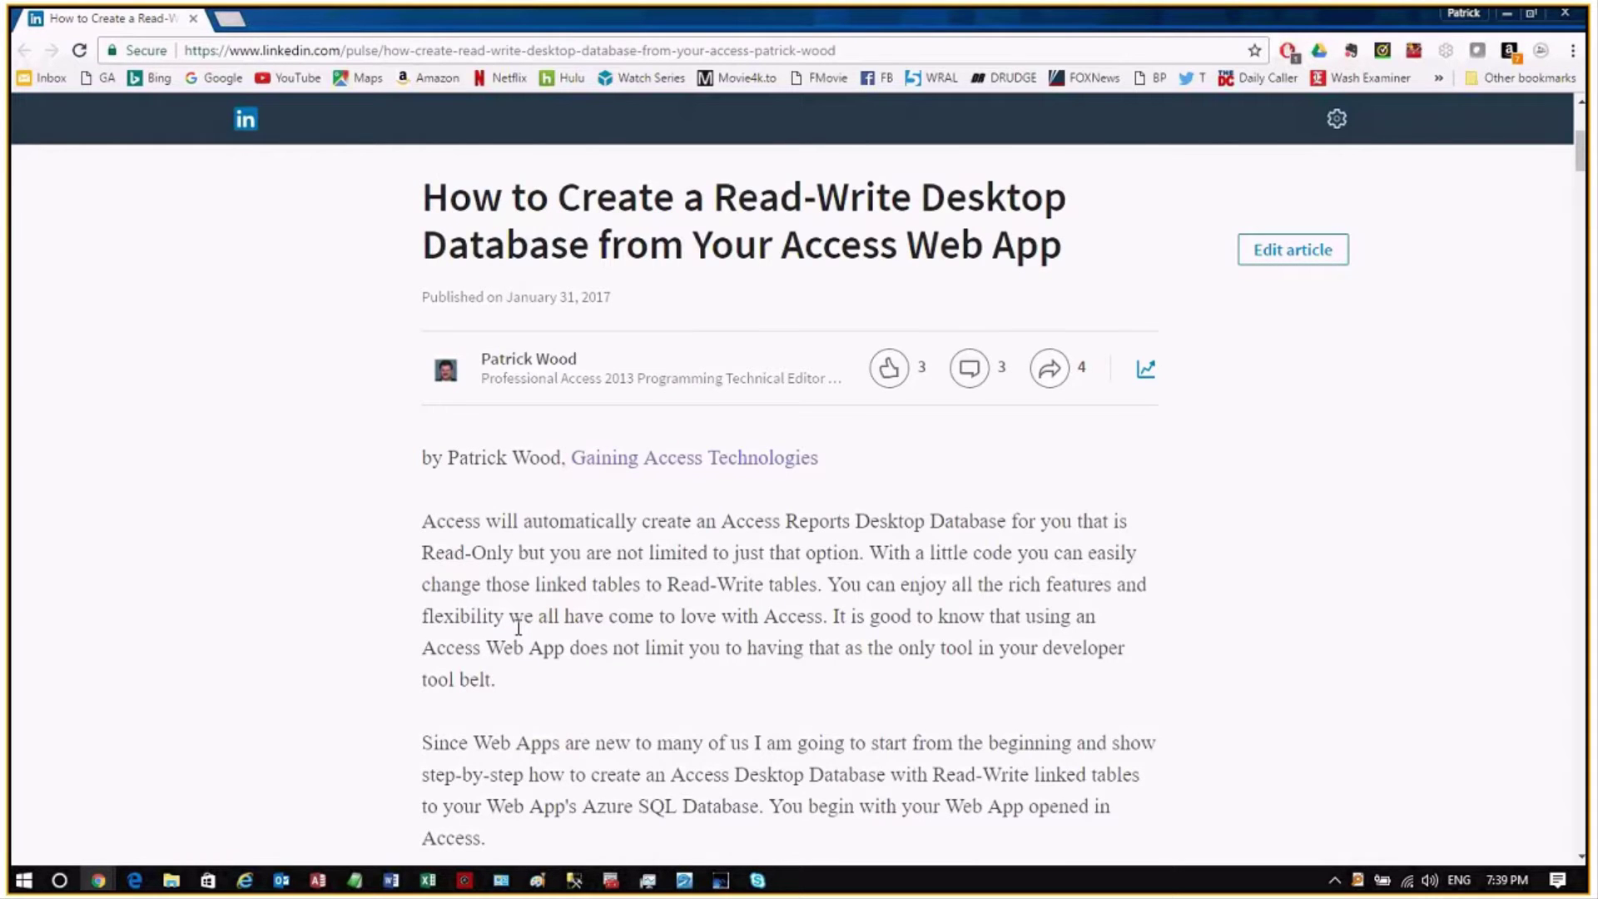
pyautogui.scroll(5, 518, 629)
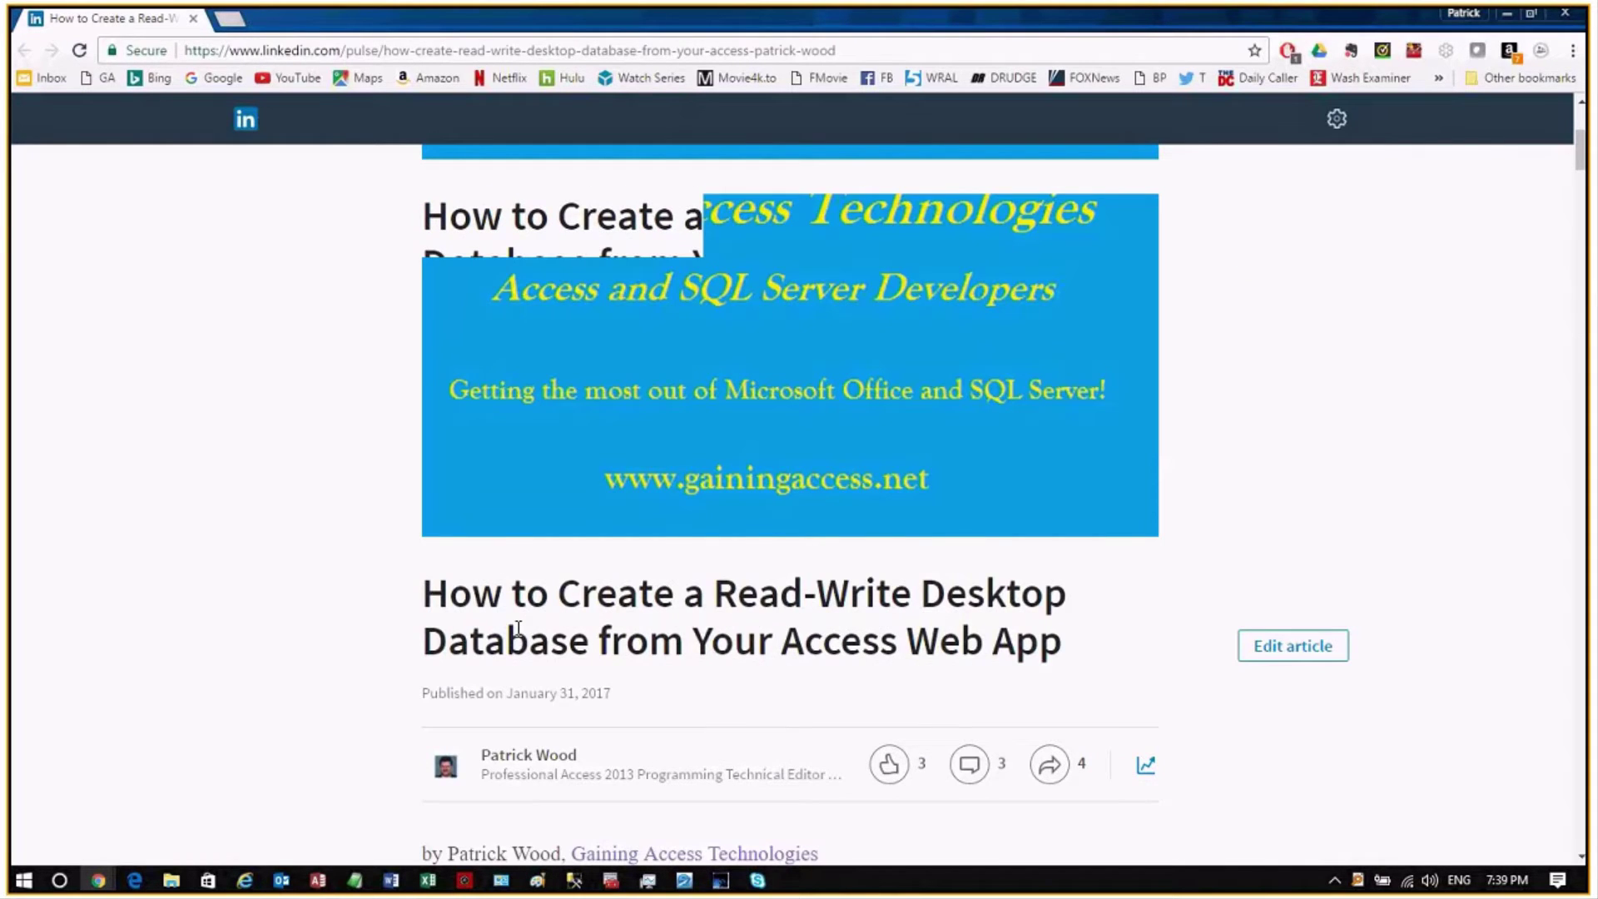
pyautogui.scroll(-5, 518, 629)
pyautogui.scroll(-20, 374, 637)
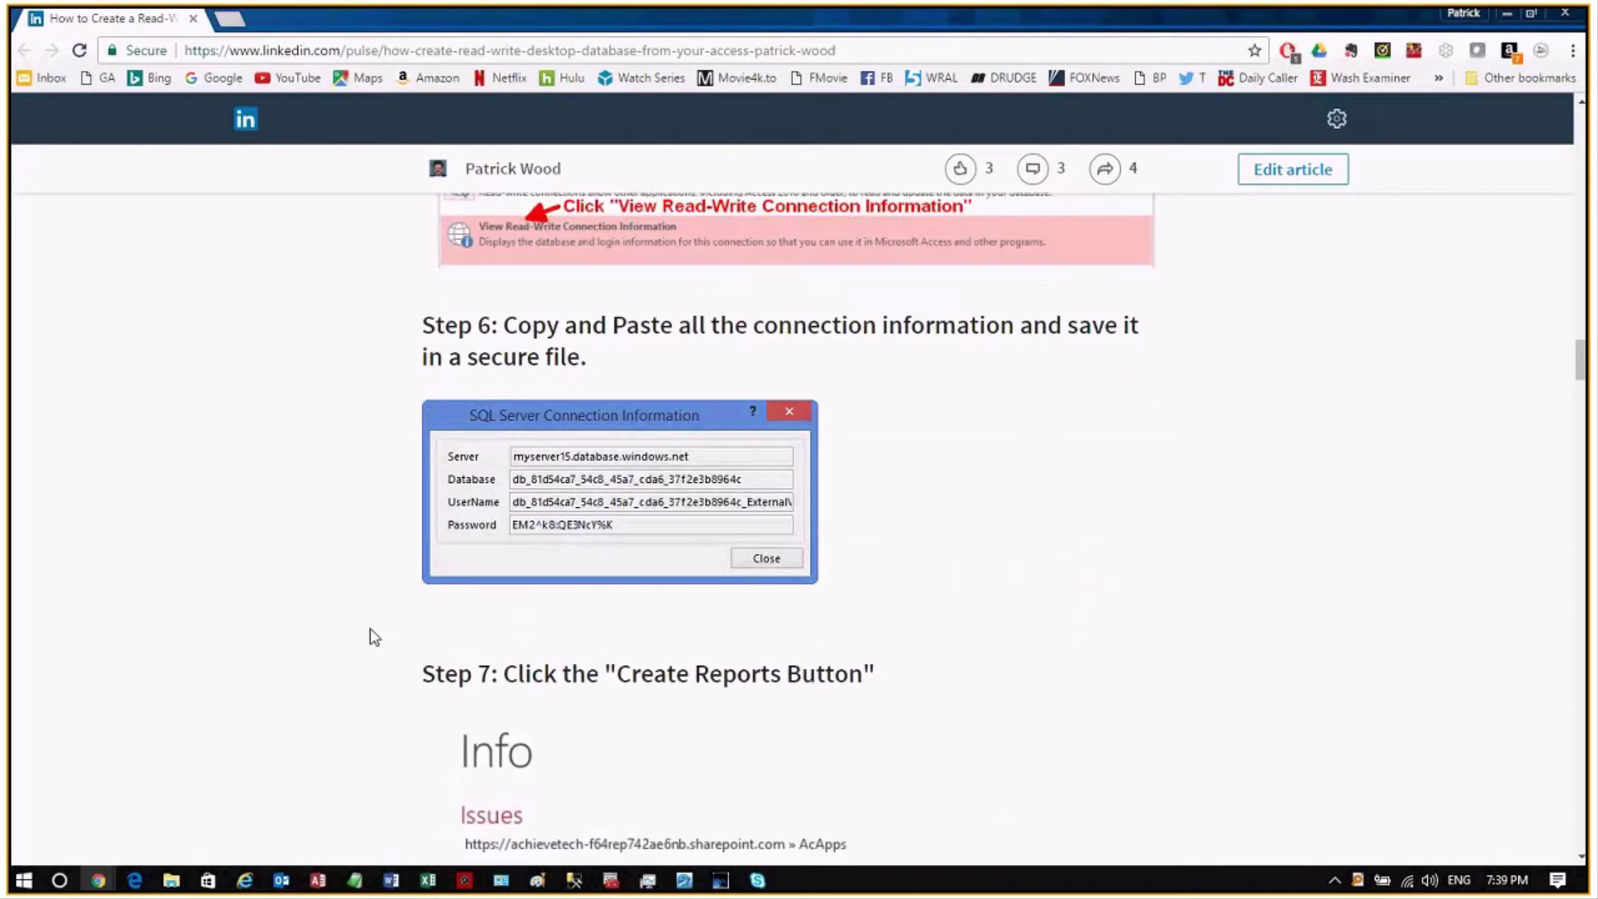
pyautogui.scroll(1, 383, 583)
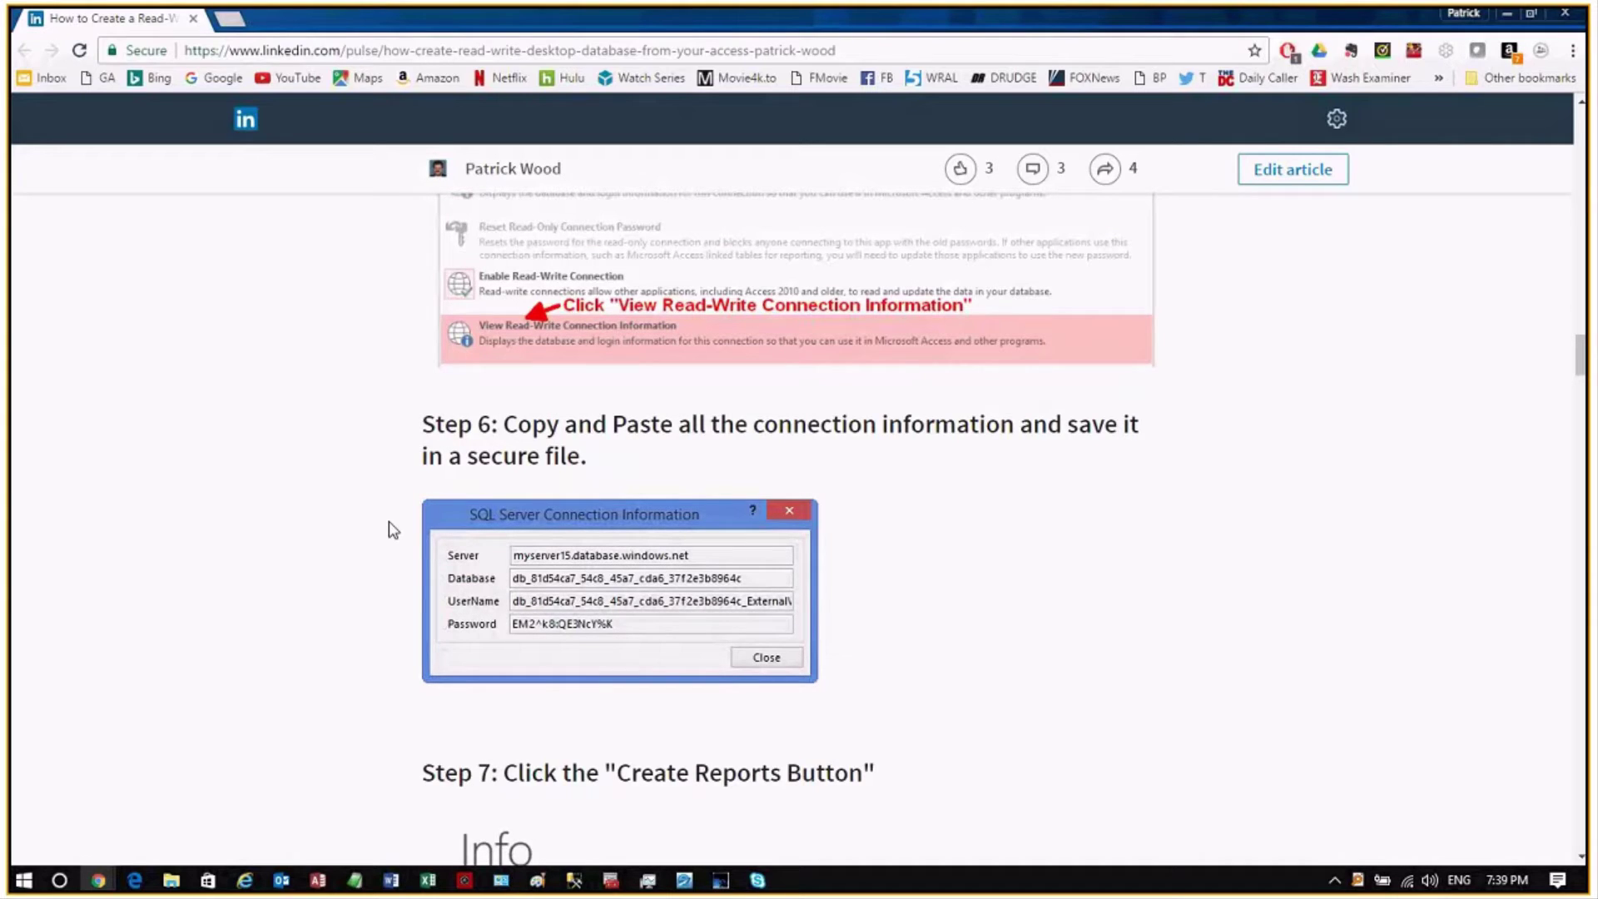
pyautogui.hotkey('alt', 'Tab')
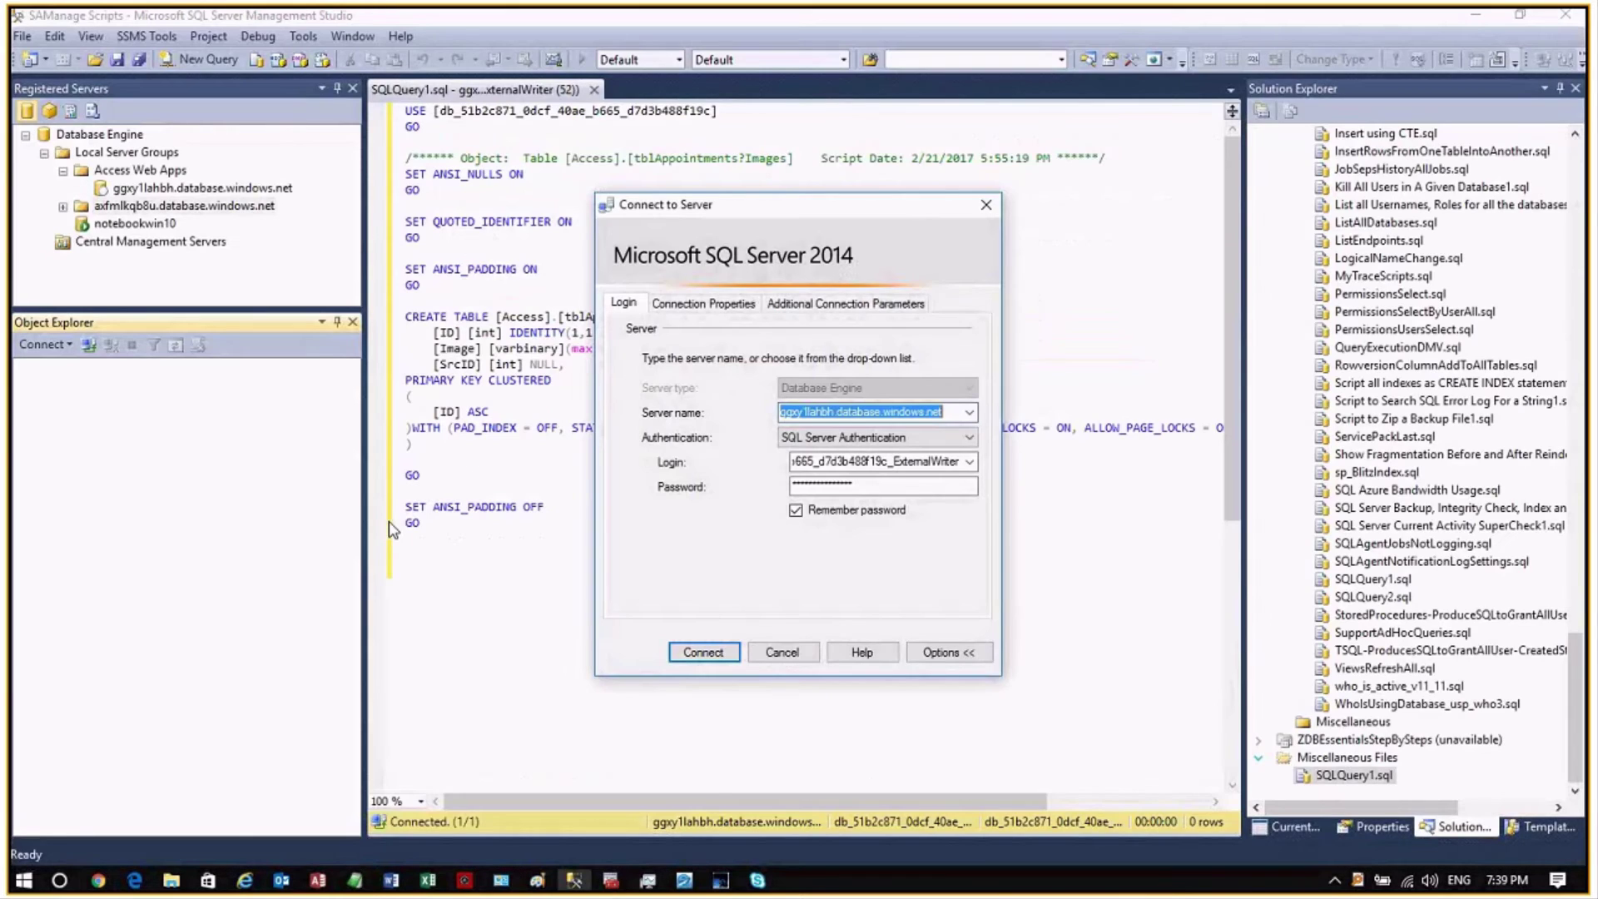
# Connect to ggxy1lahbh with the saved login and expand Databases, the db_51b2c871… database and its Tables folder
pyautogui.press('Return')
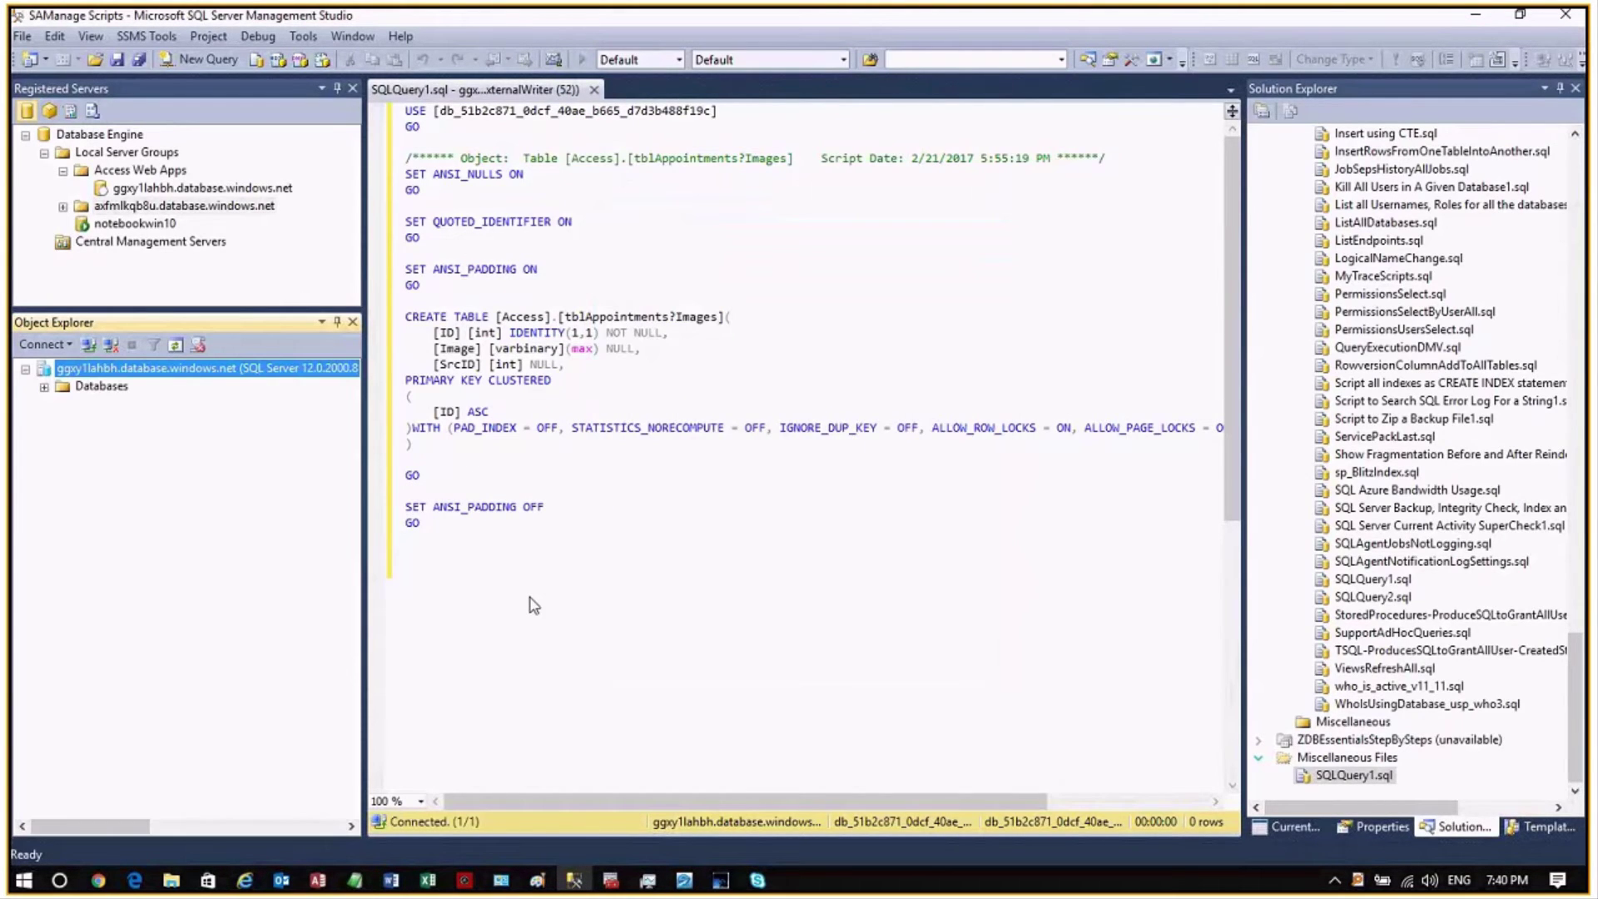
pyautogui.click(45, 388)
pyautogui.click(62, 422)
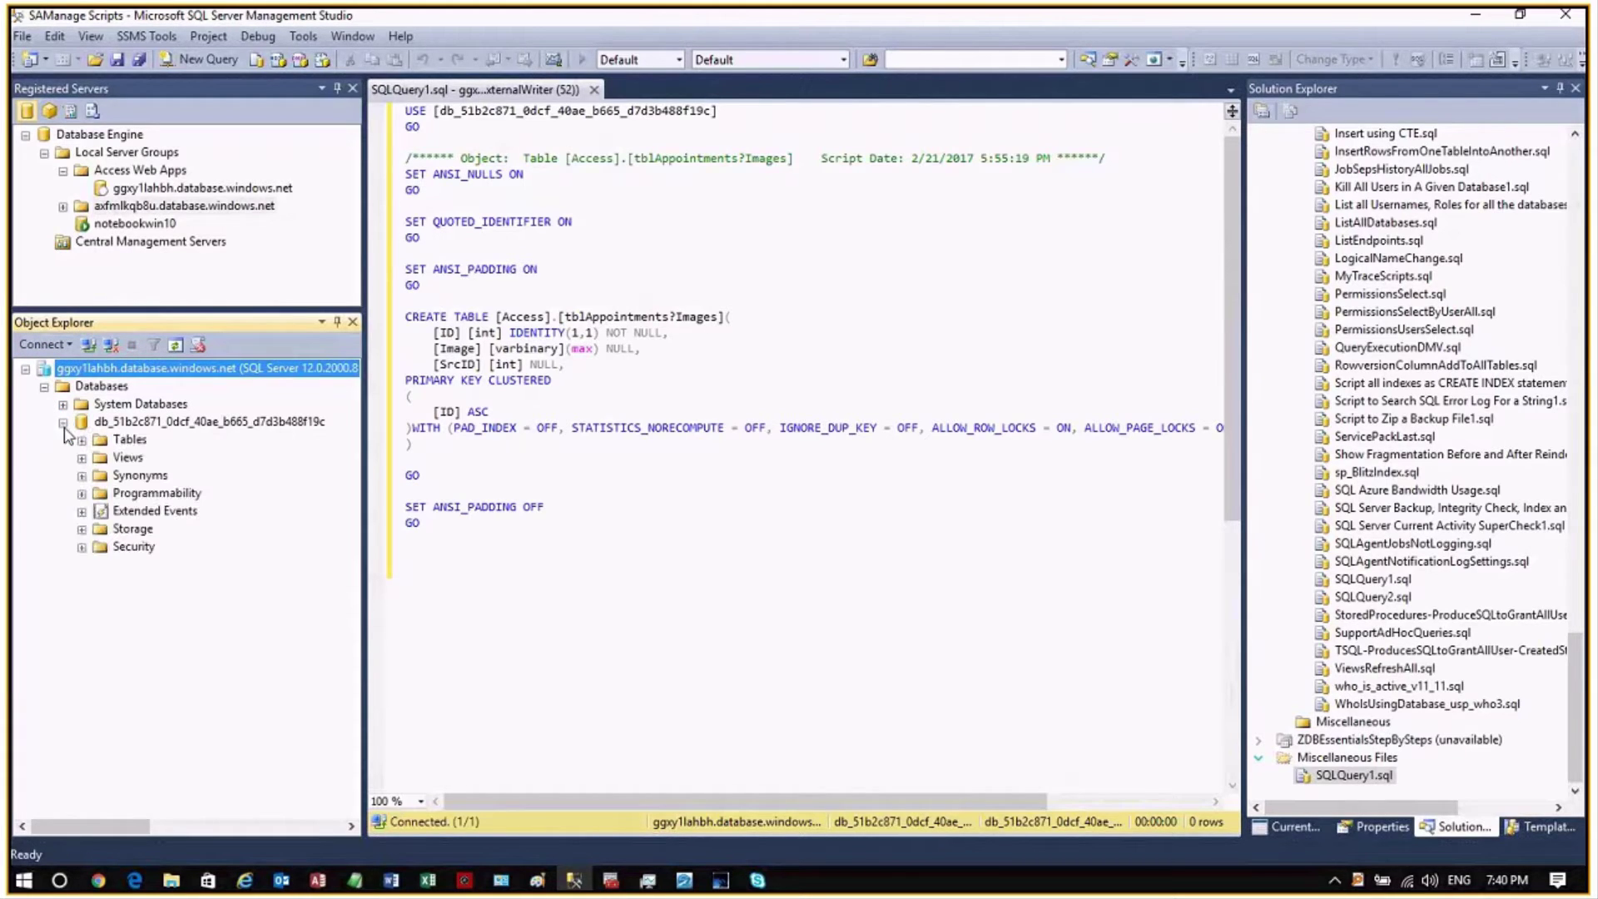
pyautogui.click(81, 441)
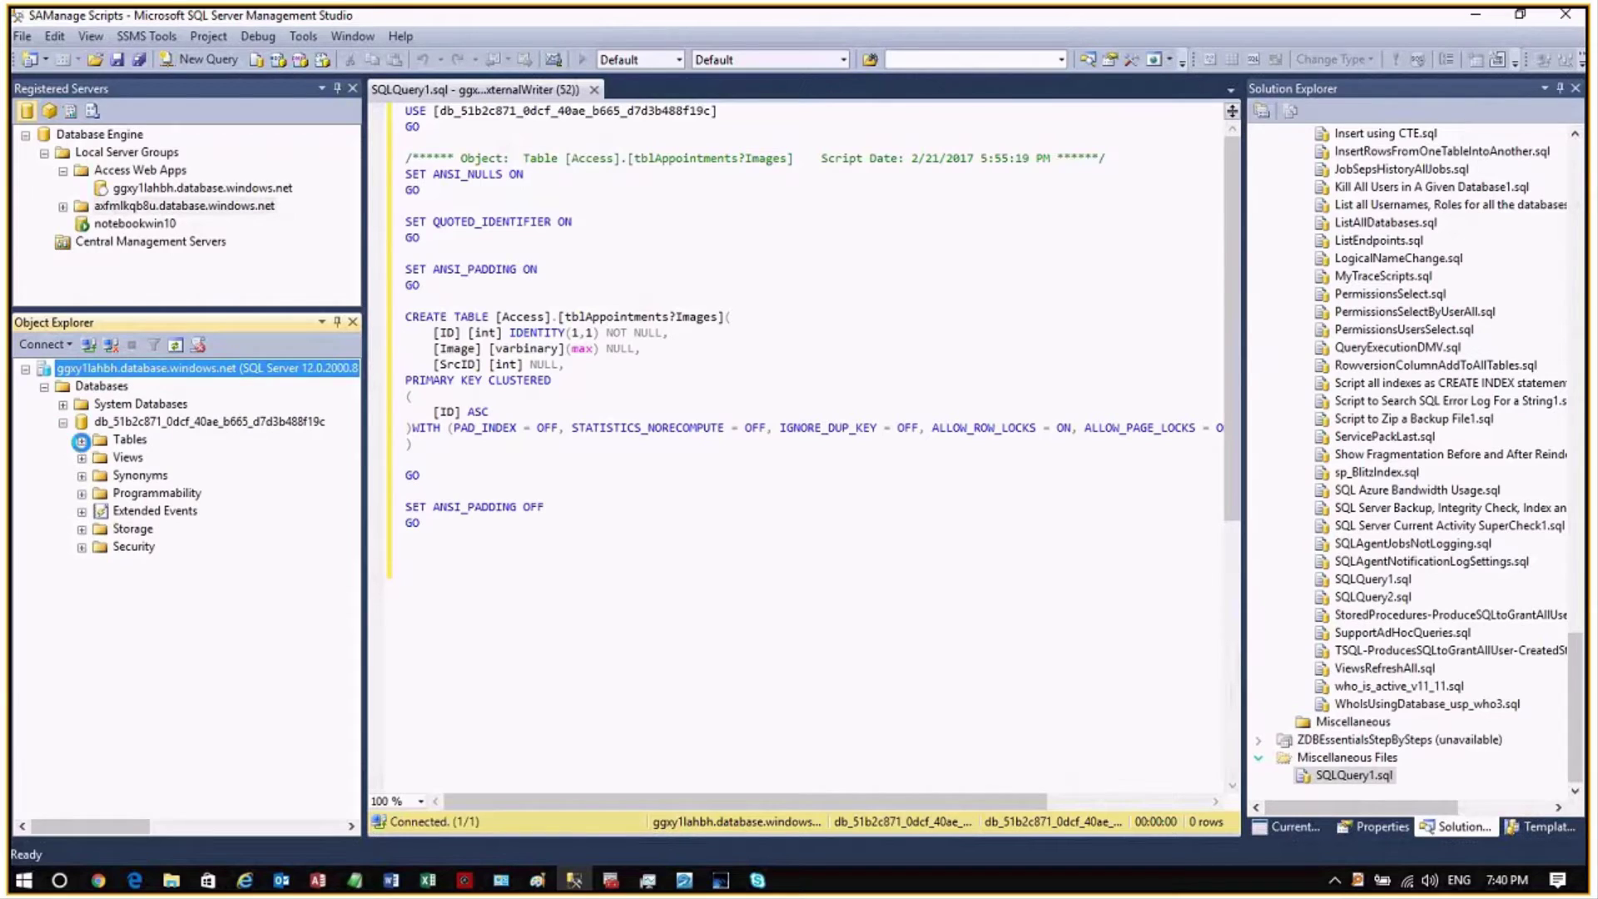
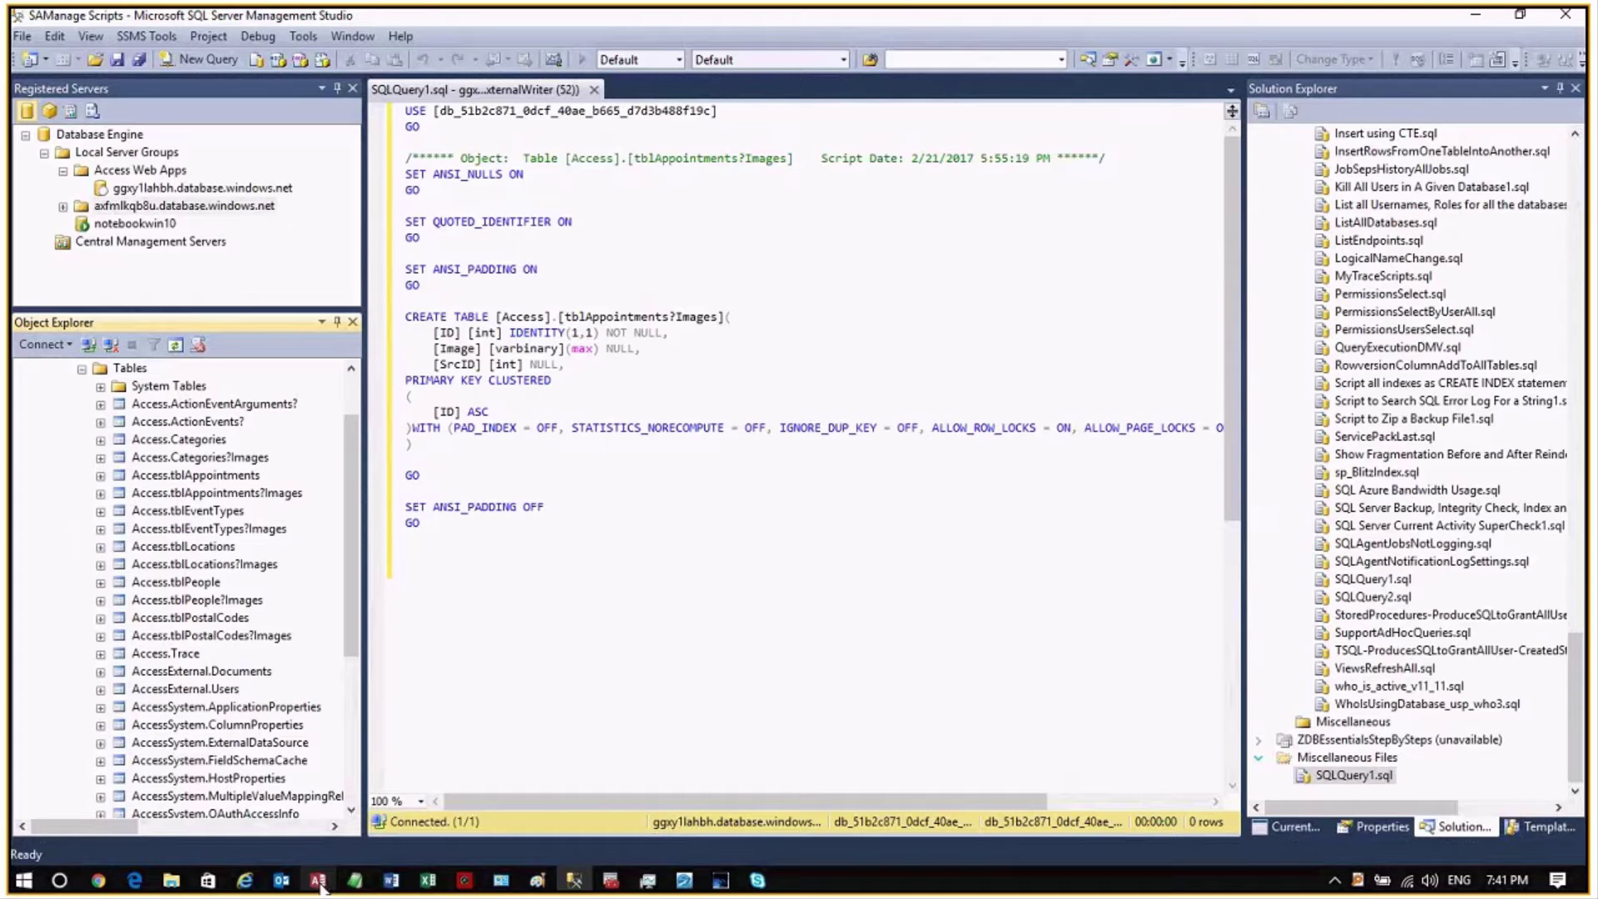
# Switch to Access and open the Appointments web app from the Recent list
pyautogui.click(318, 880)
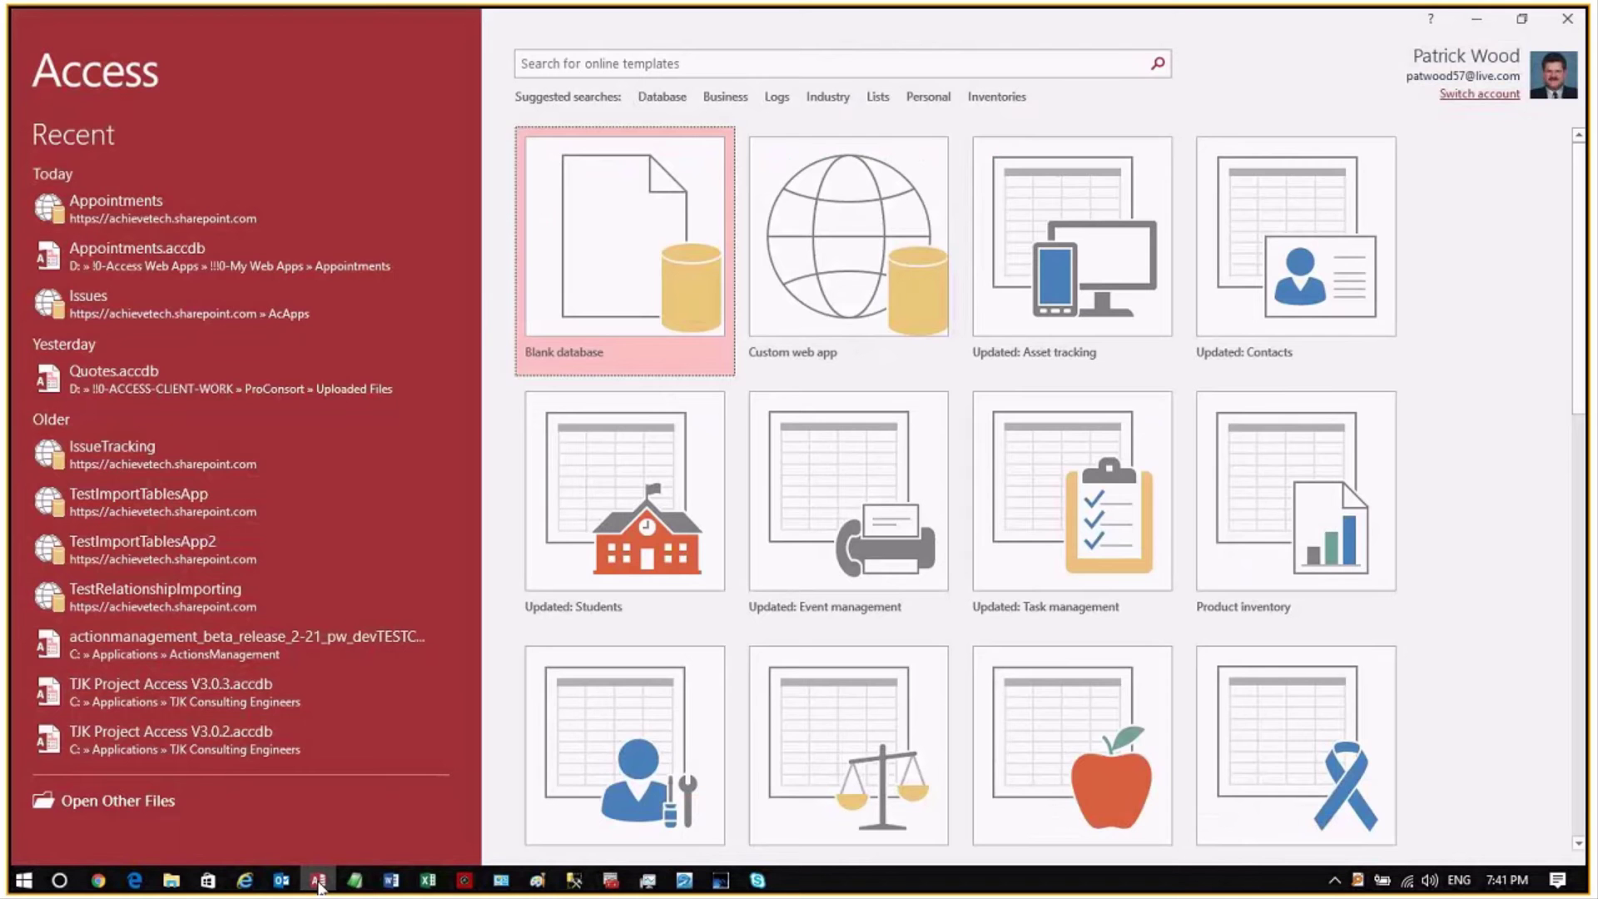
pyautogui.click(192, 238)
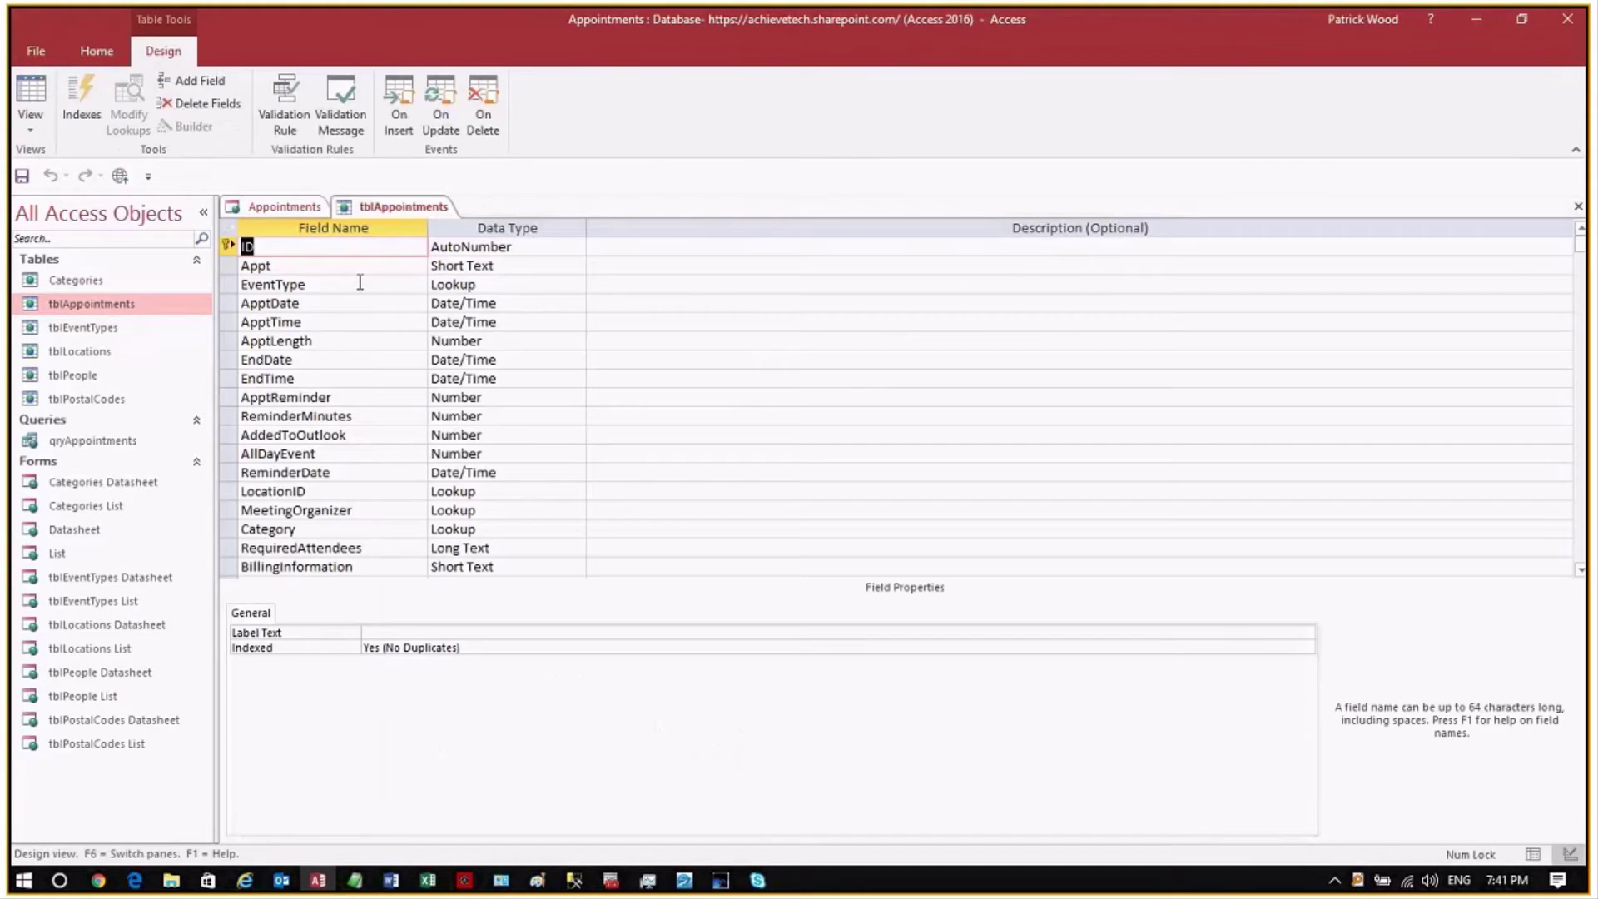
# Add a new WhenSaved field to tblAppointments with the Date/Time data type
pyautogui.scroll(-3, 359, 282)
pyautogui.click(376, 433)
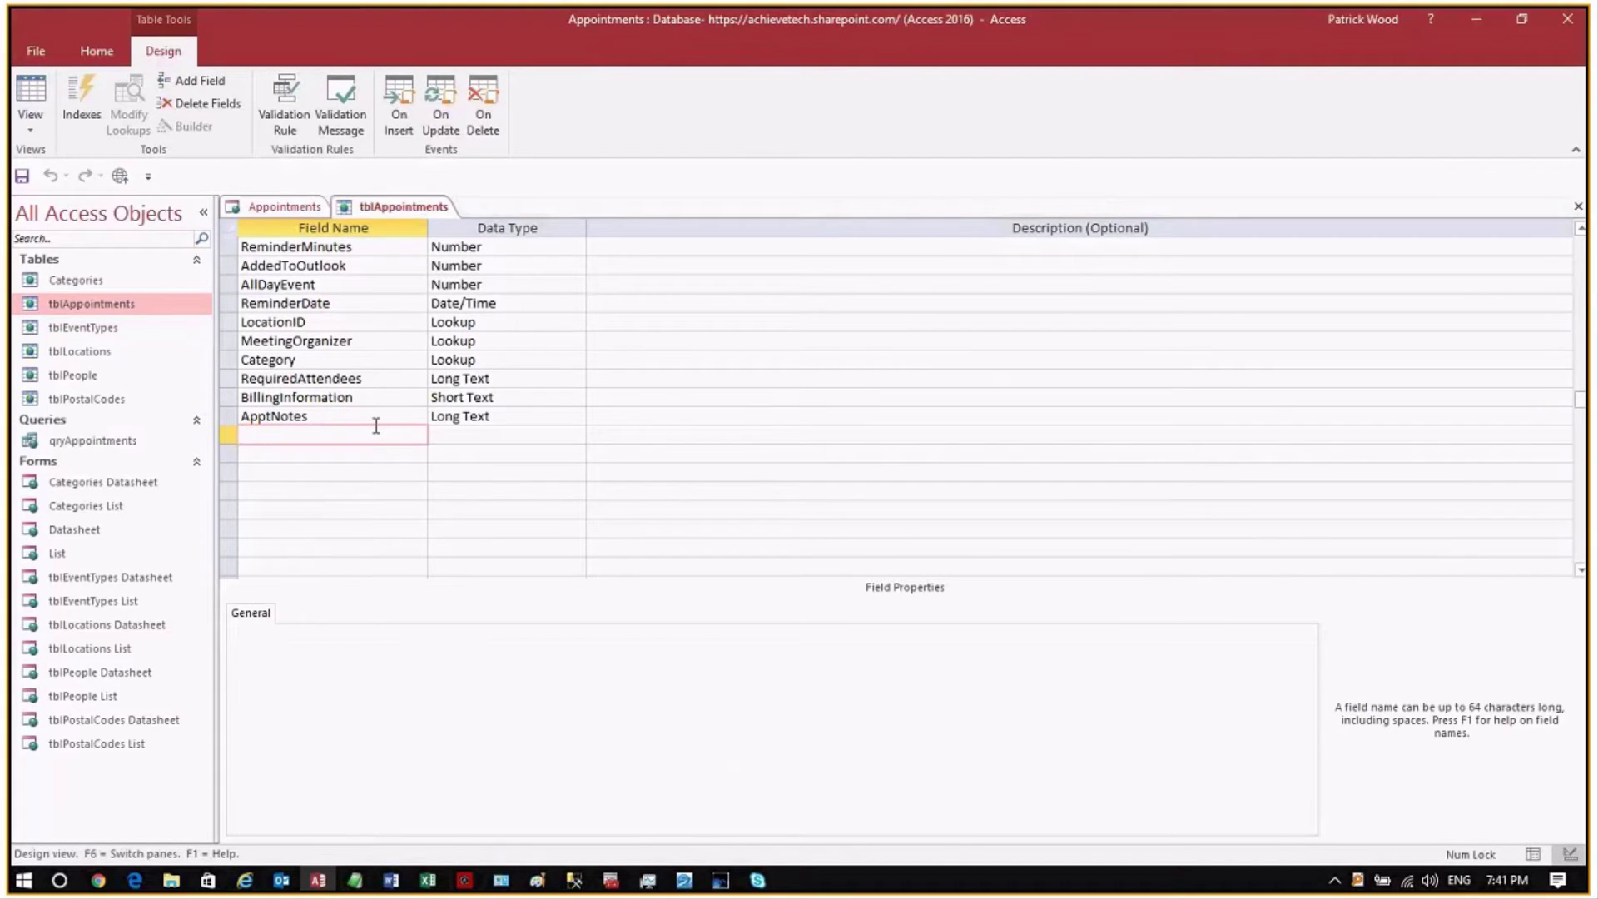
pyautogui.write('WhenSaved')
pyautogui.click(578, 433)
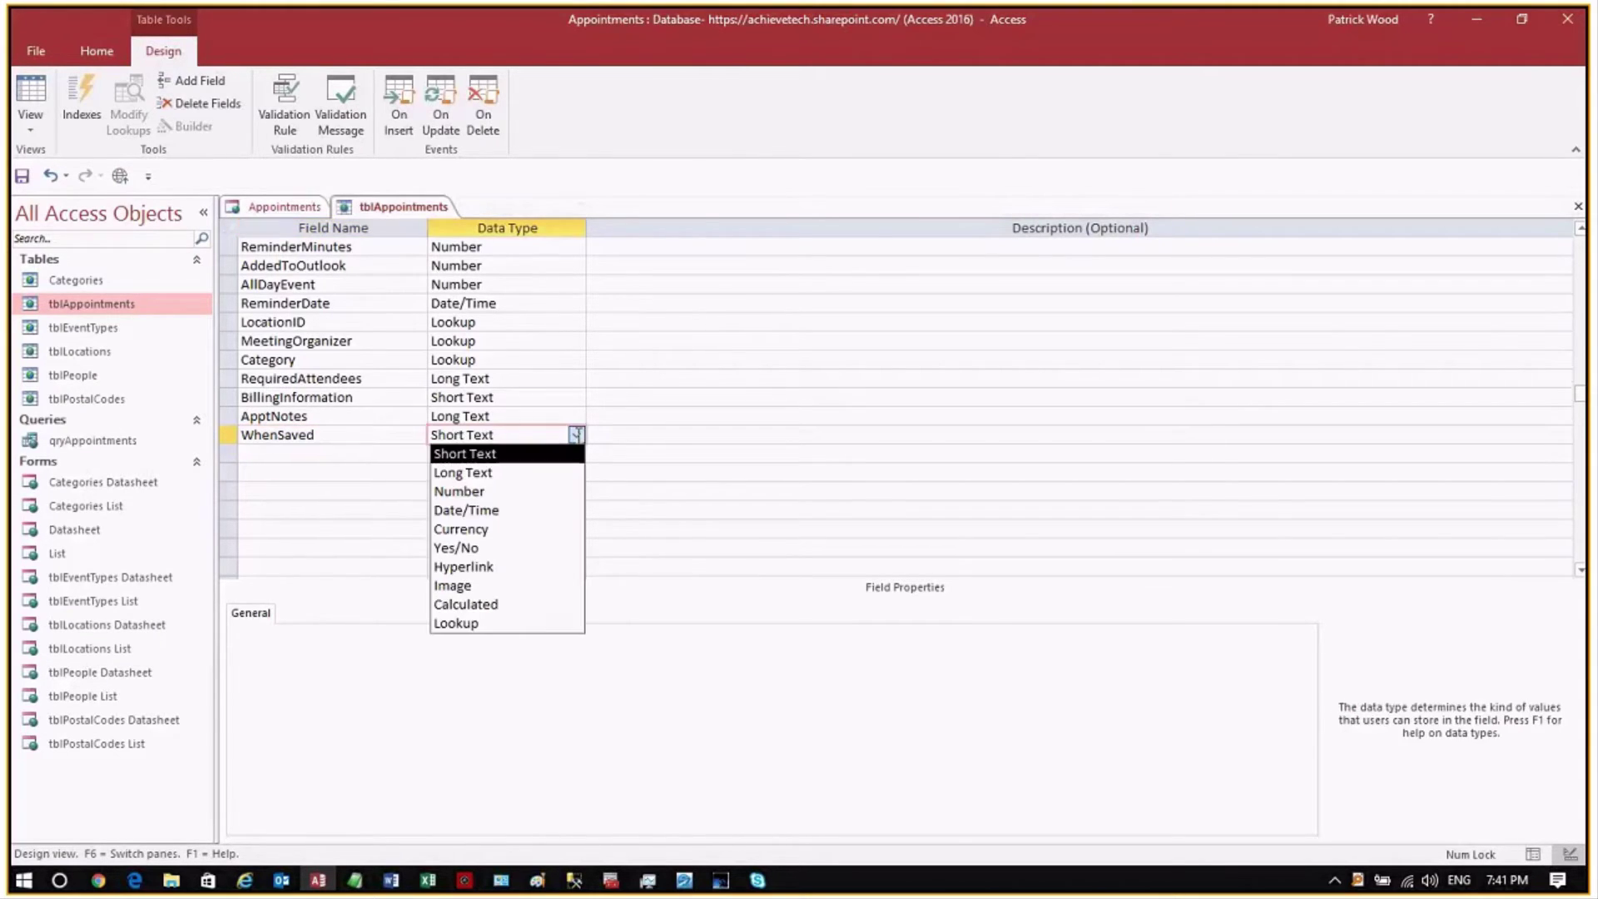
pyautogui.click(489, 518)
# Set WhenSaved's Subtype to Date with Time, leaving the Short Date display format
pyautogui.click(548, 633)
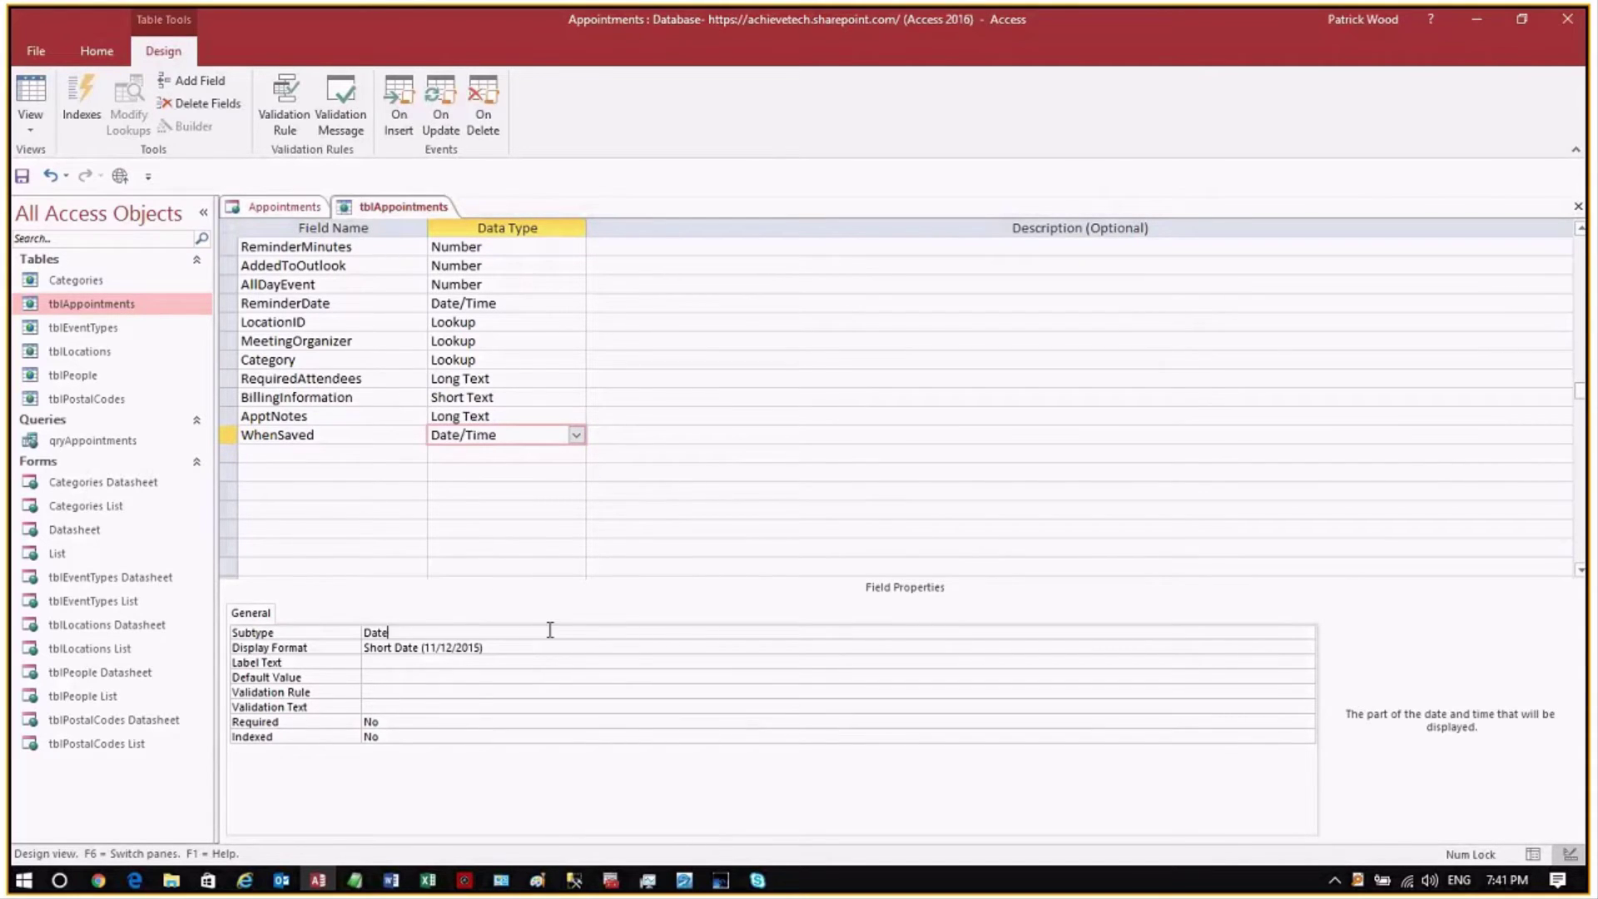
pyautogui.click(1307, 633)
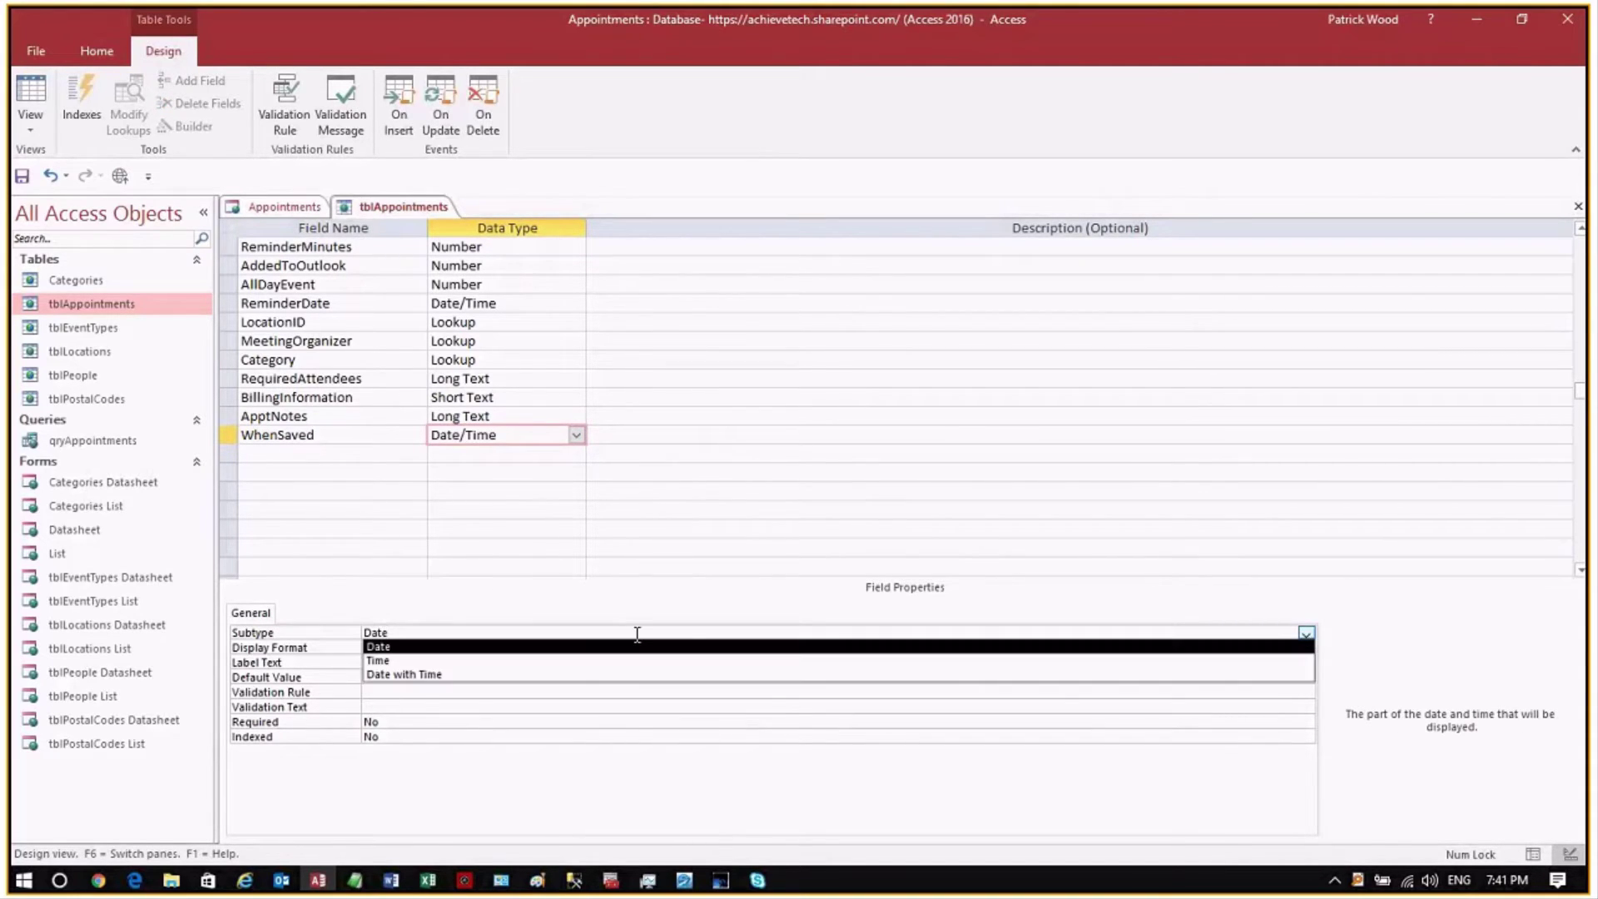
pyautogui.click(497, 692)
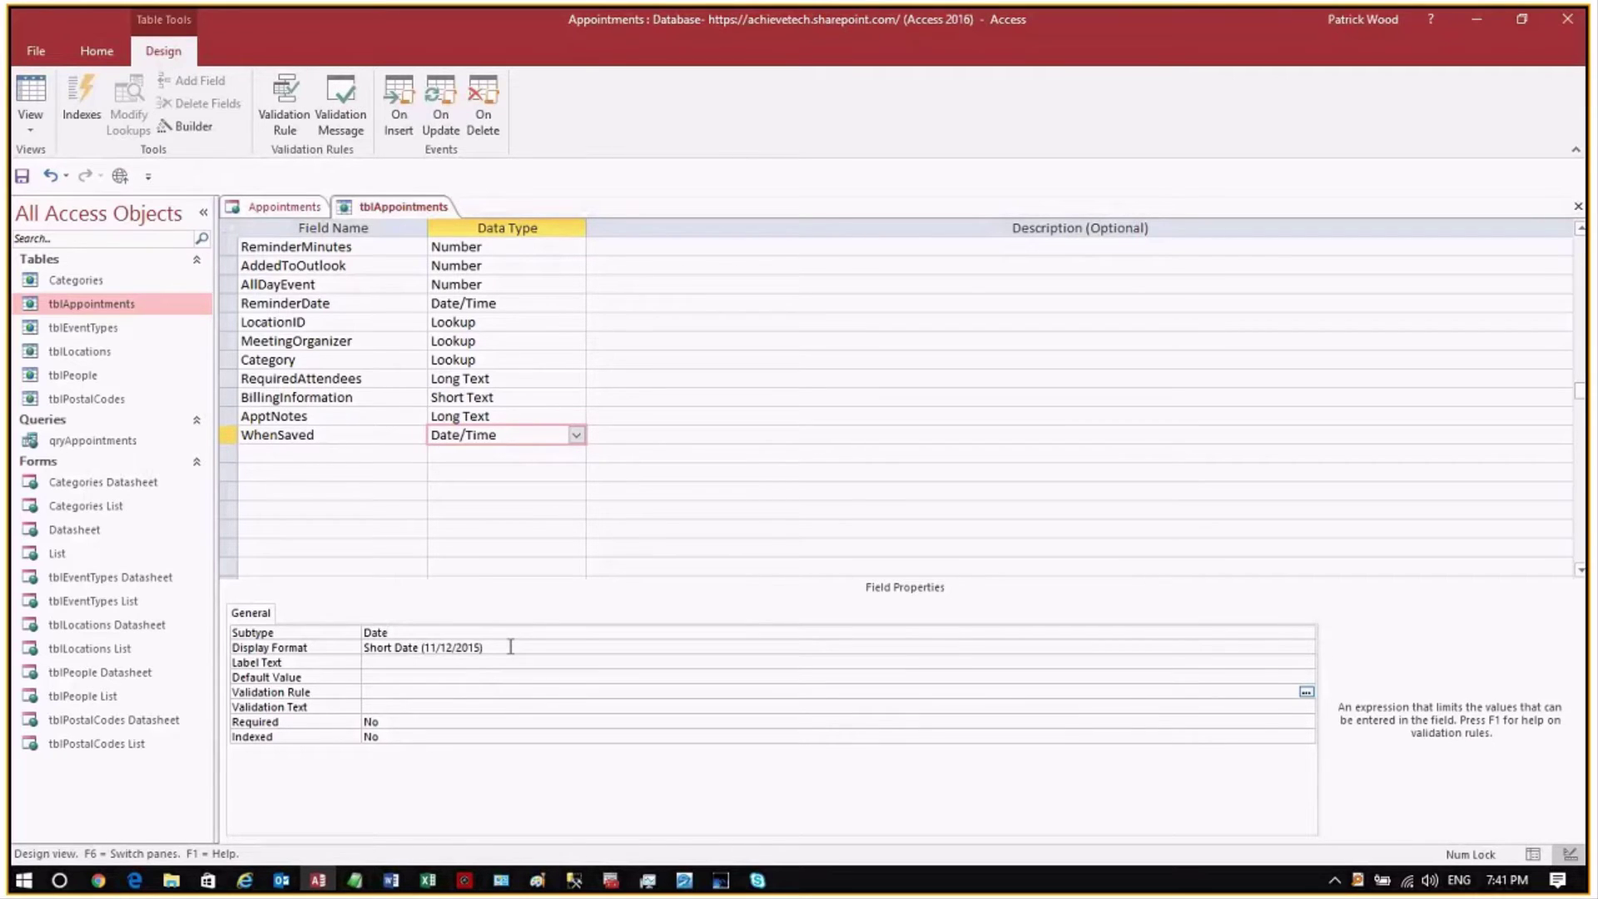
pyautogui.click(511, 647)
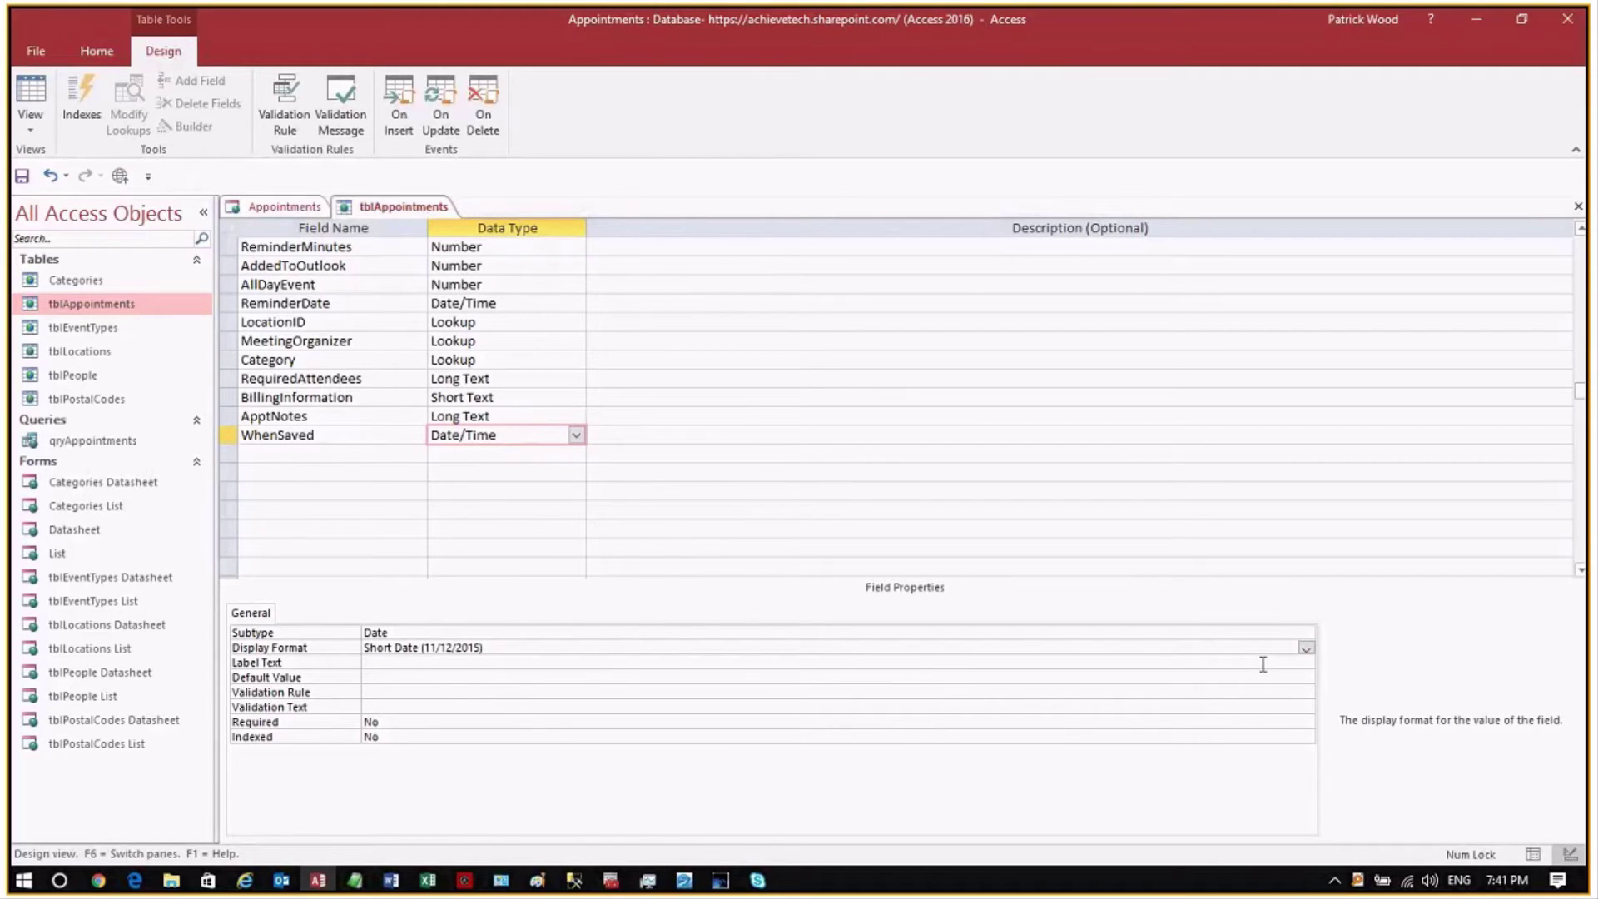
pyautogui.click(1305, 648)
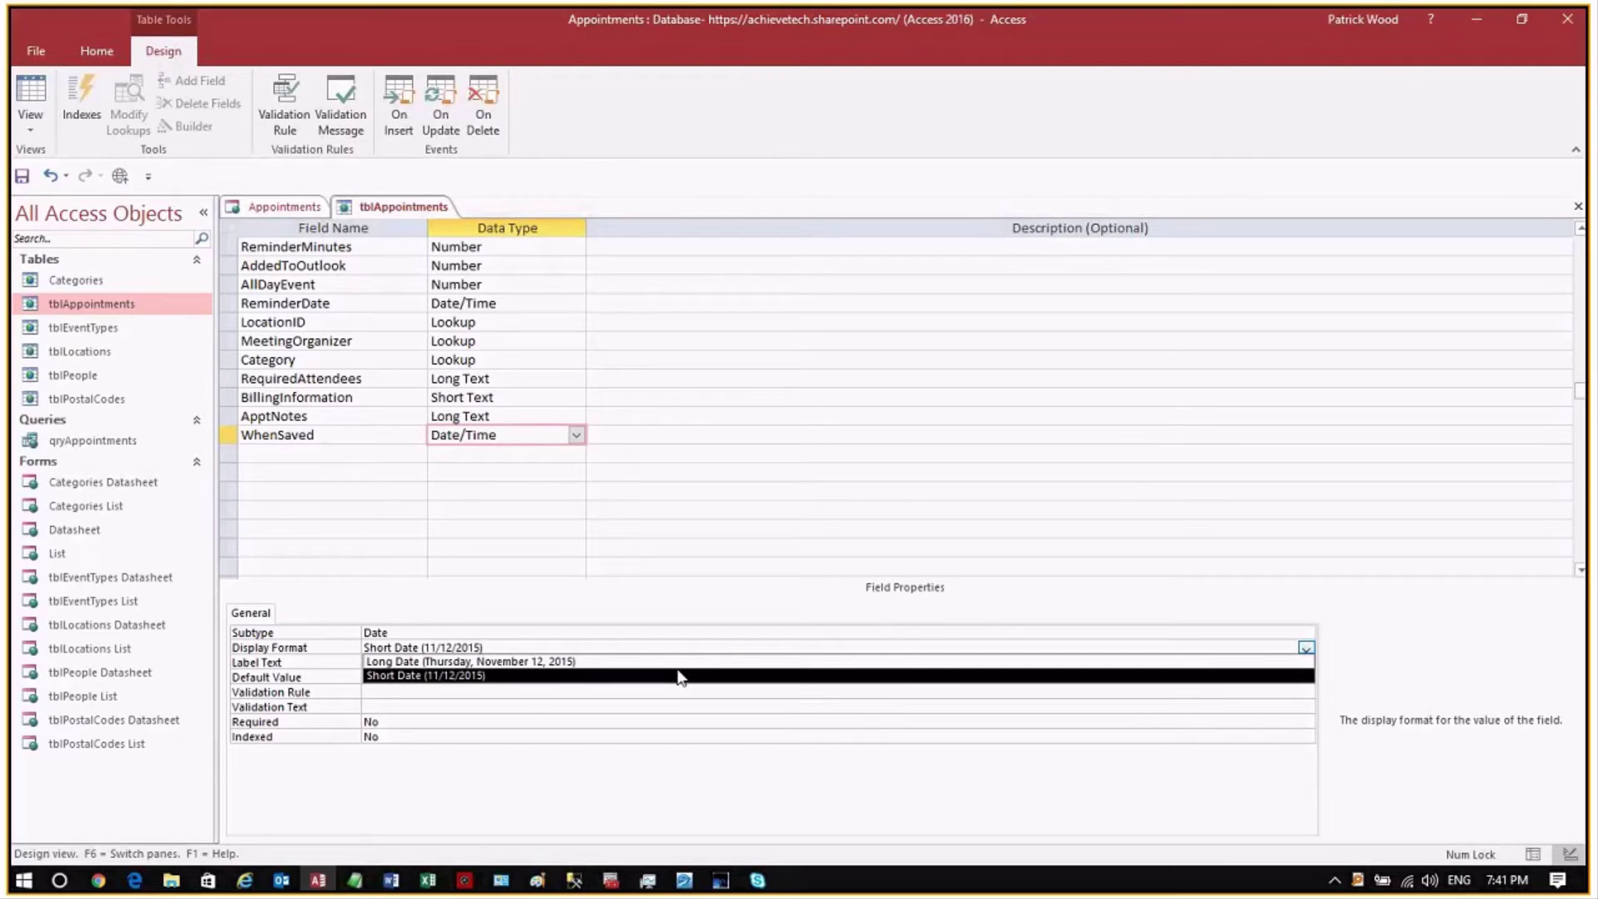
pyautogui.click(699, 634)
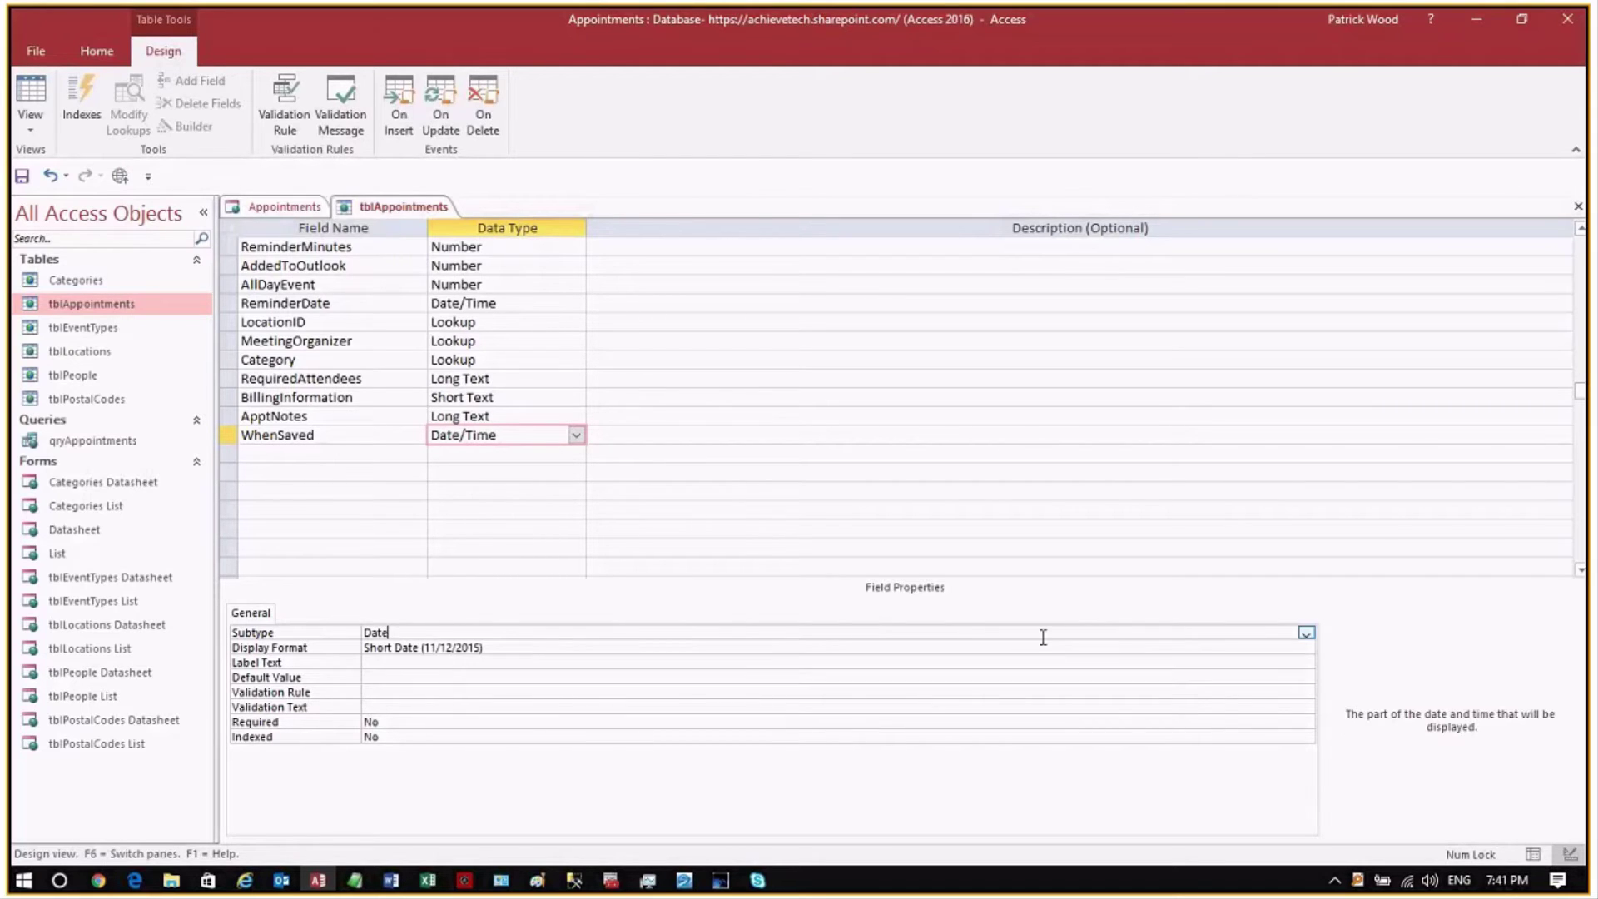
pyautogui.click(1304, 634)
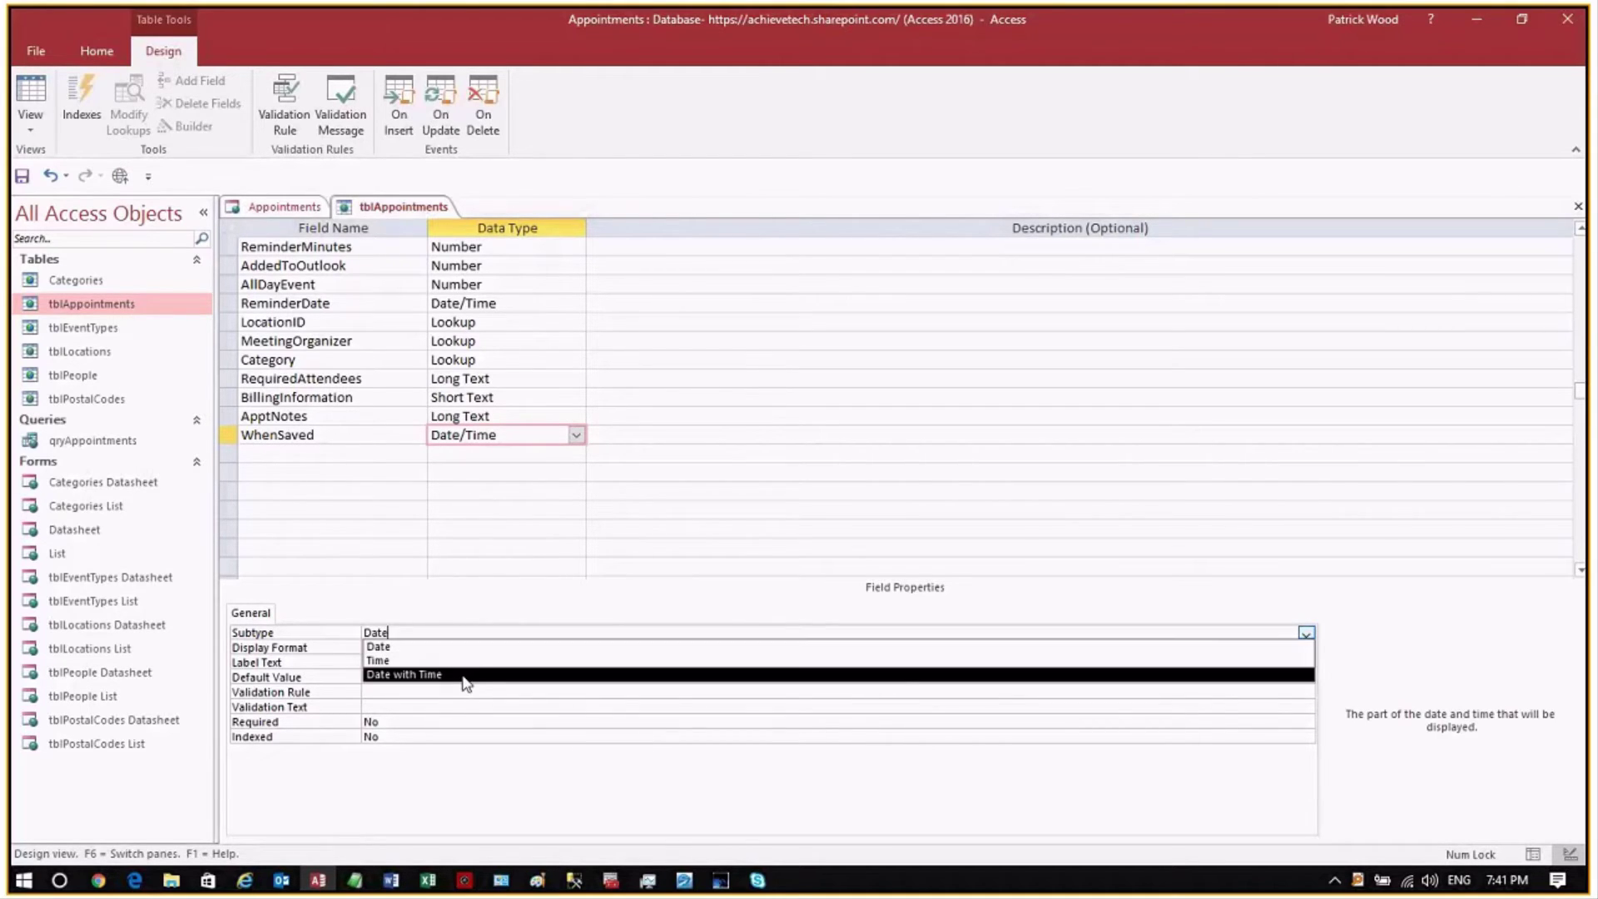
pyautogui.click(457, 676)
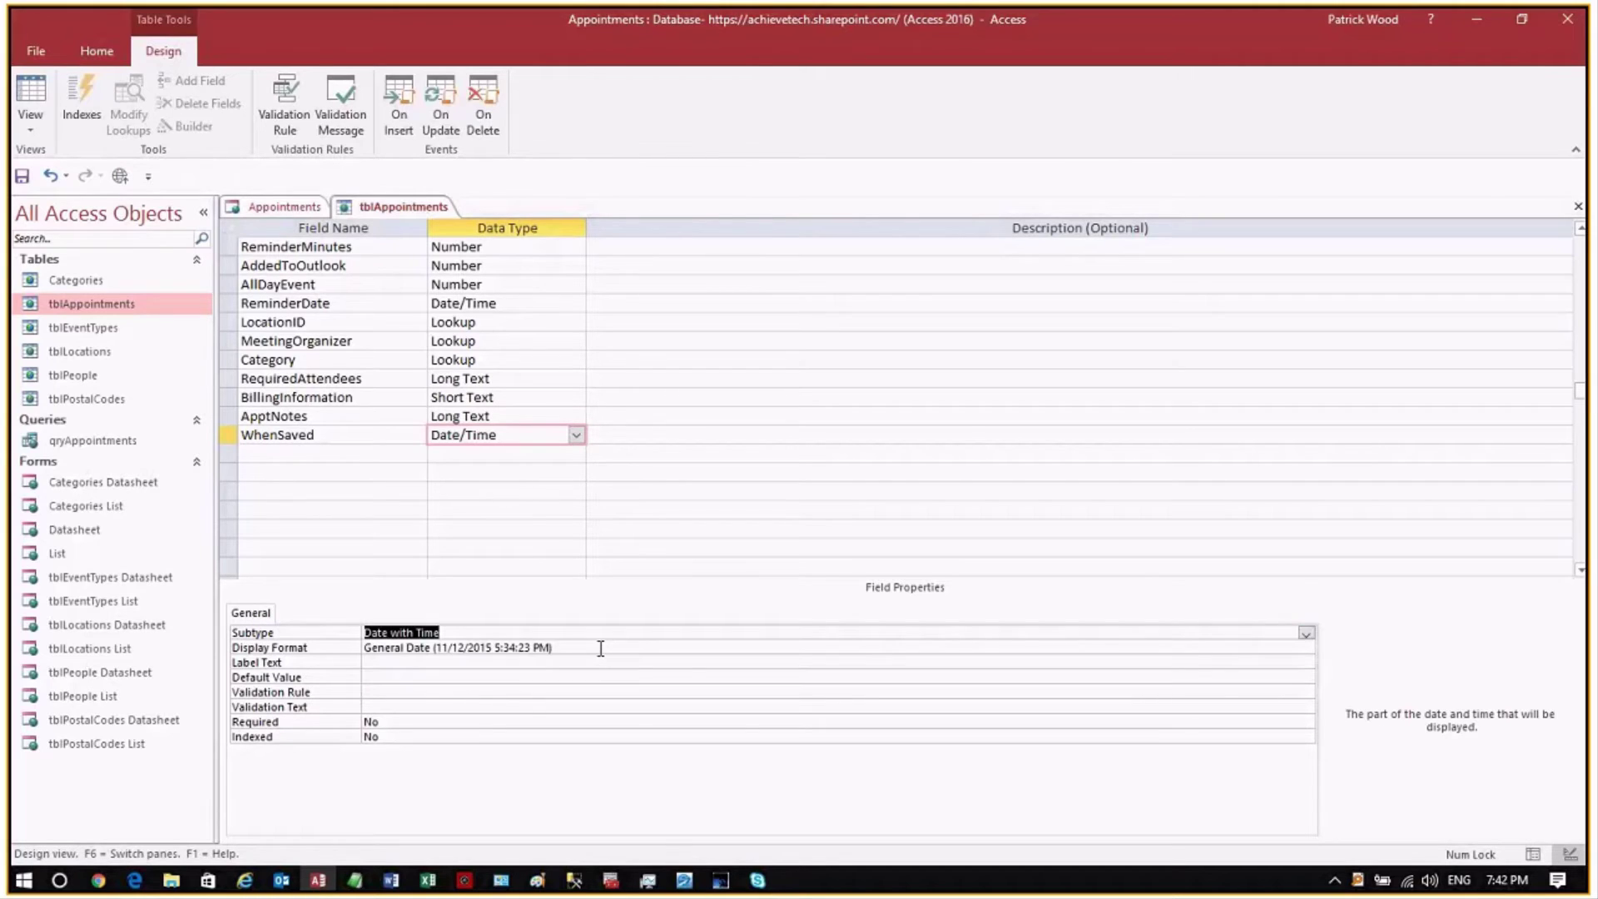
# Give WhenSaved a default value of Now() and save the table design
pyautogui.click(379, 676)
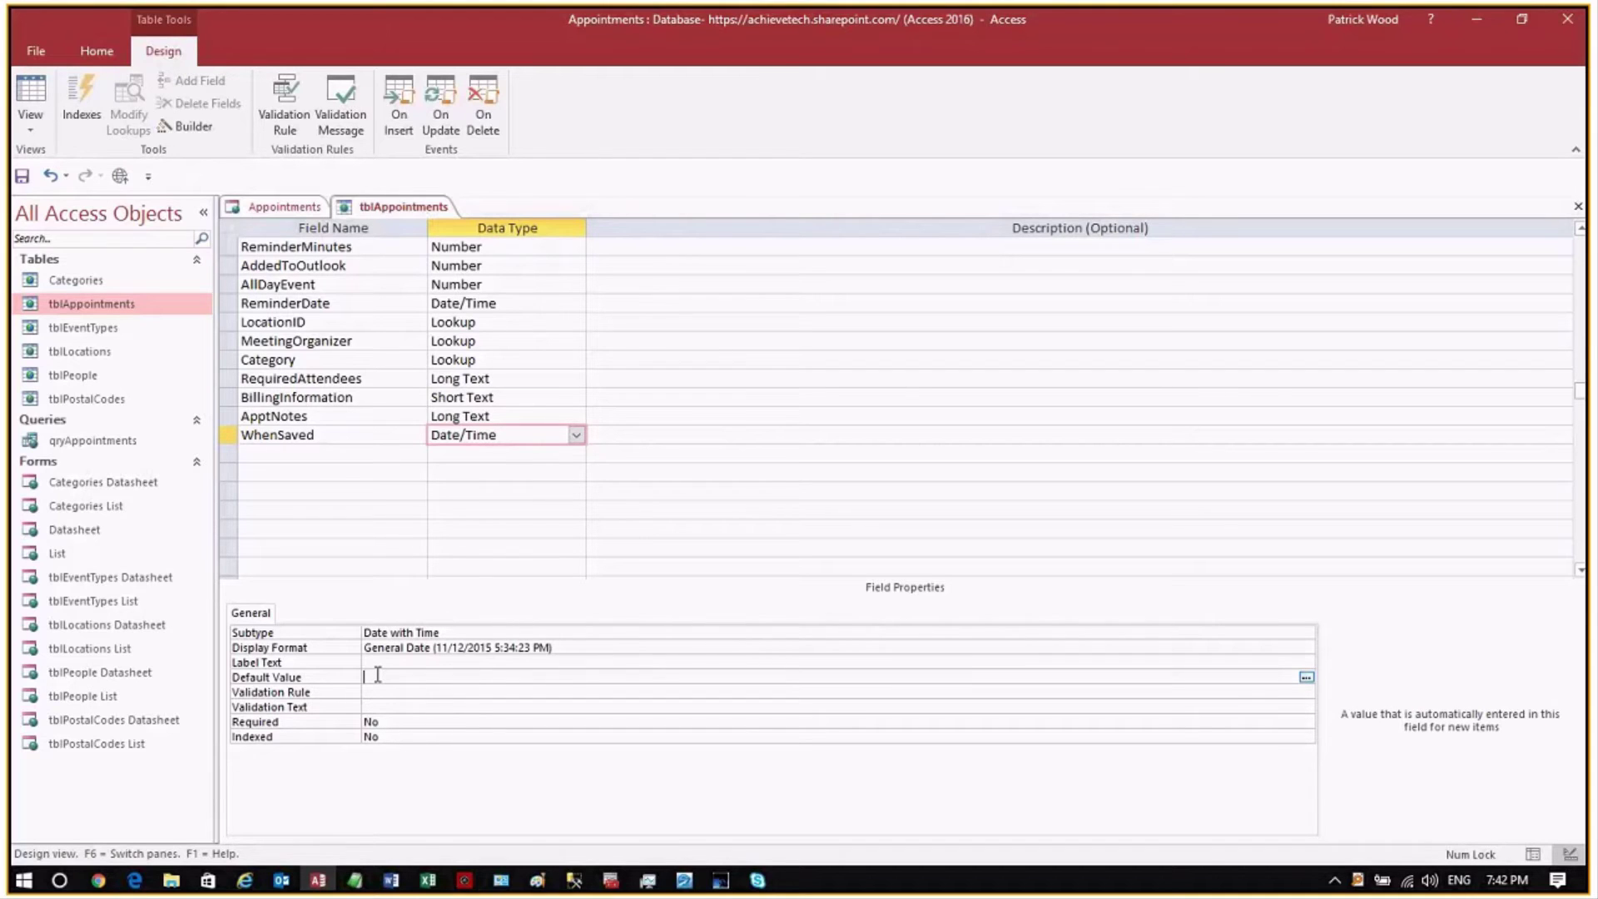
pyautogui.write('Now()')
pyautogui.click(416, 690)
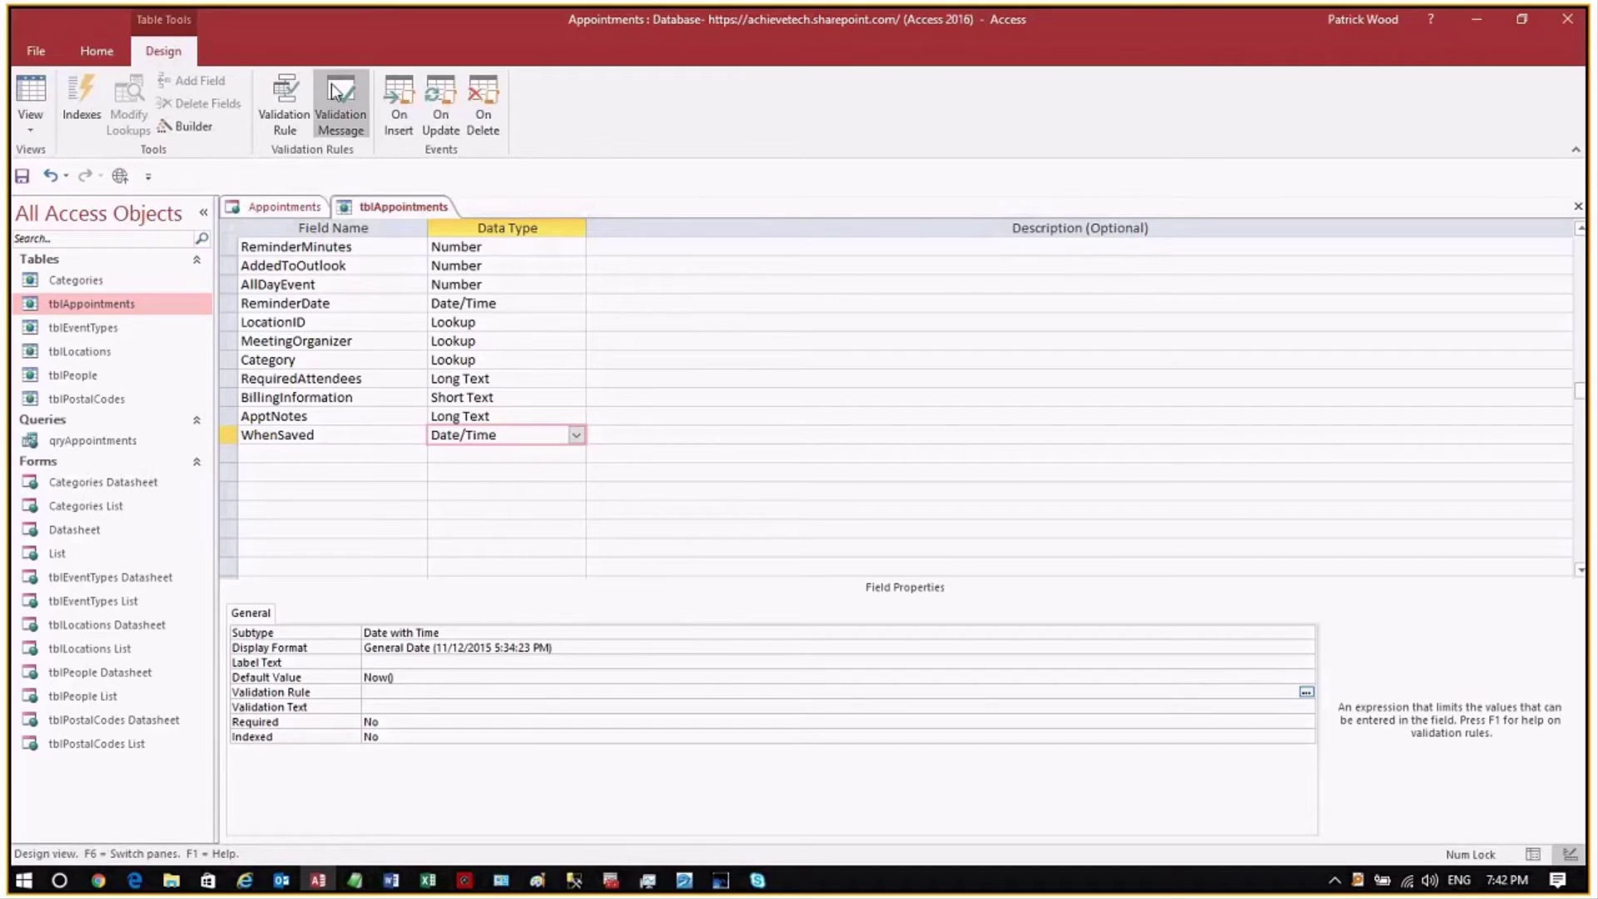
pyautogui.rightClick(398, 215)
pyautogui.click(420, 223)
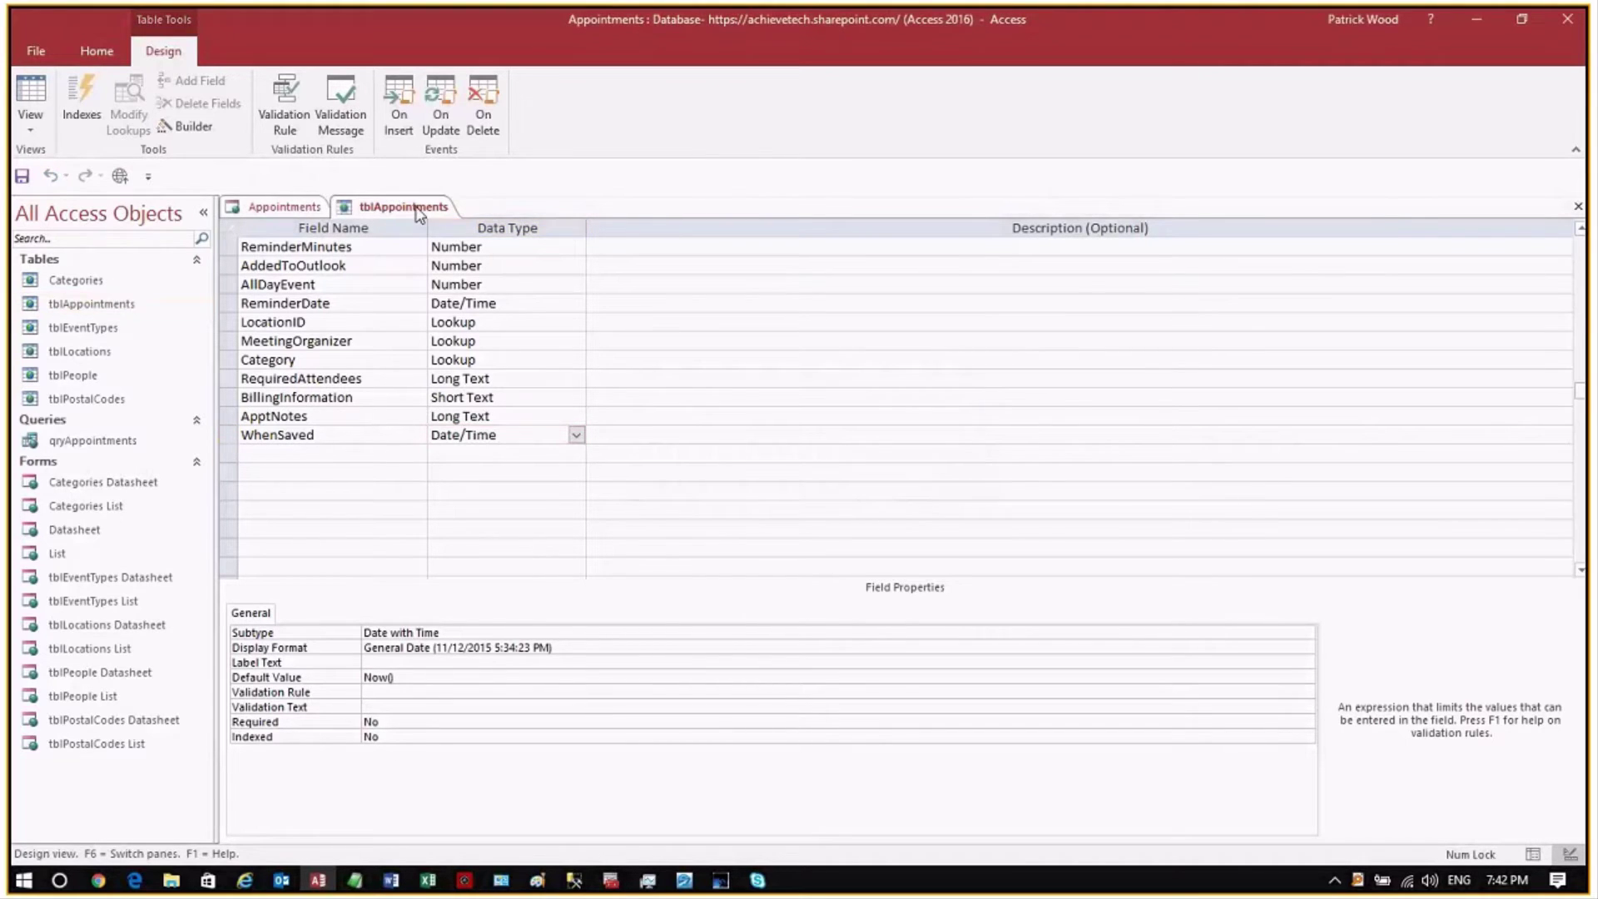
# Close the tblAppointments design and the web app, then open Appointments.accdb from Recent
pyautogui.rightClick(418, 215)
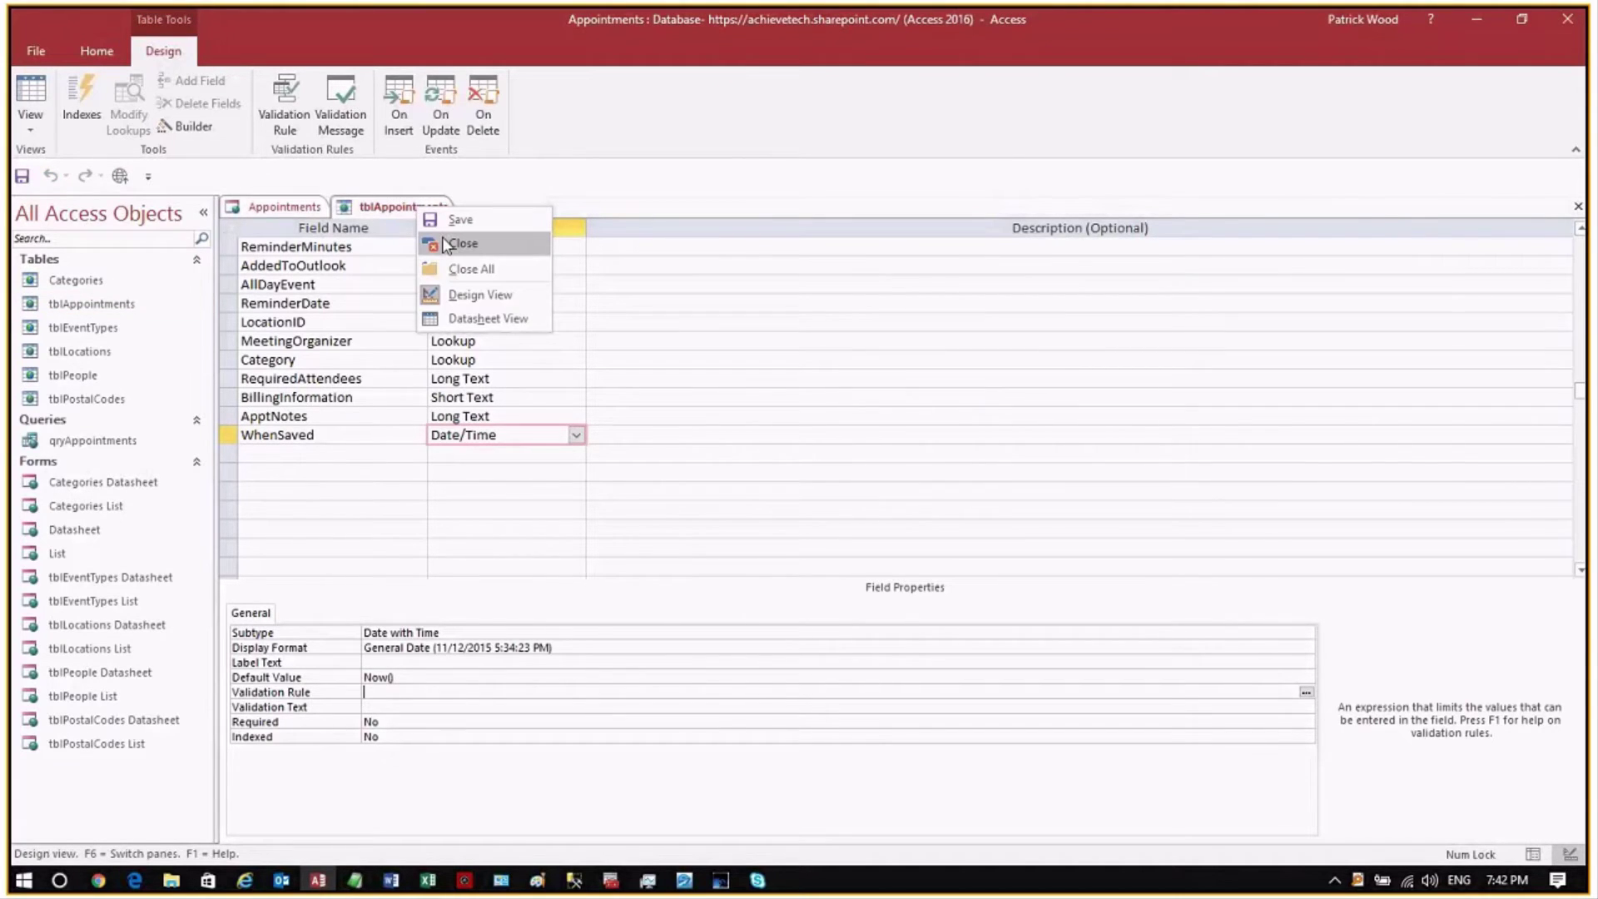
pyautogui.click(447, 243)
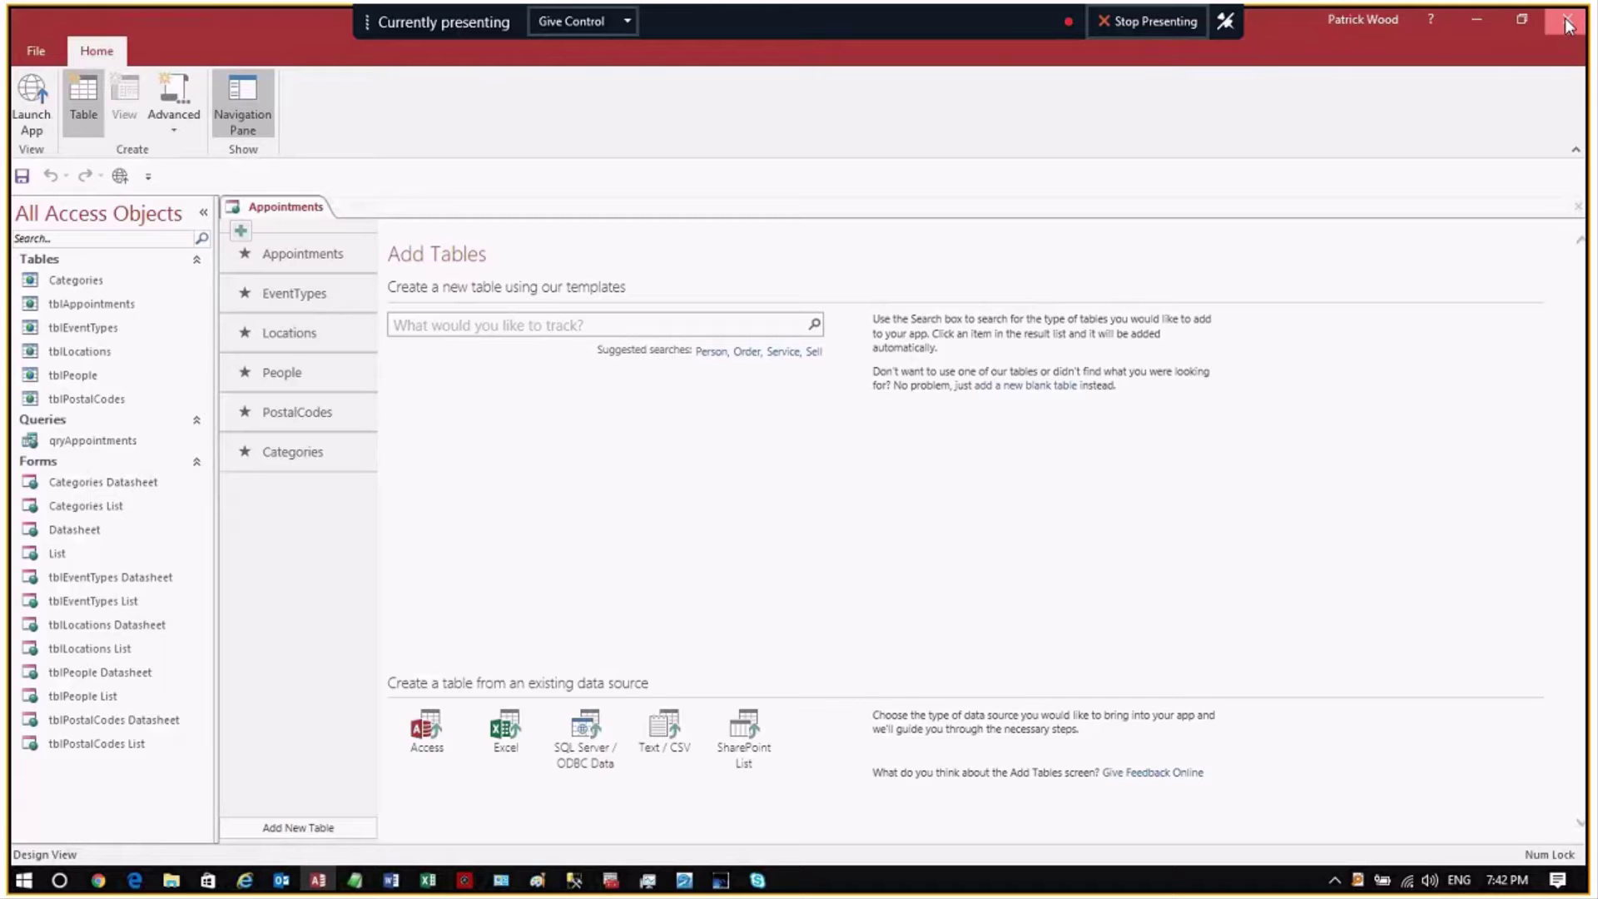
pyautogui.click(1566, 23)
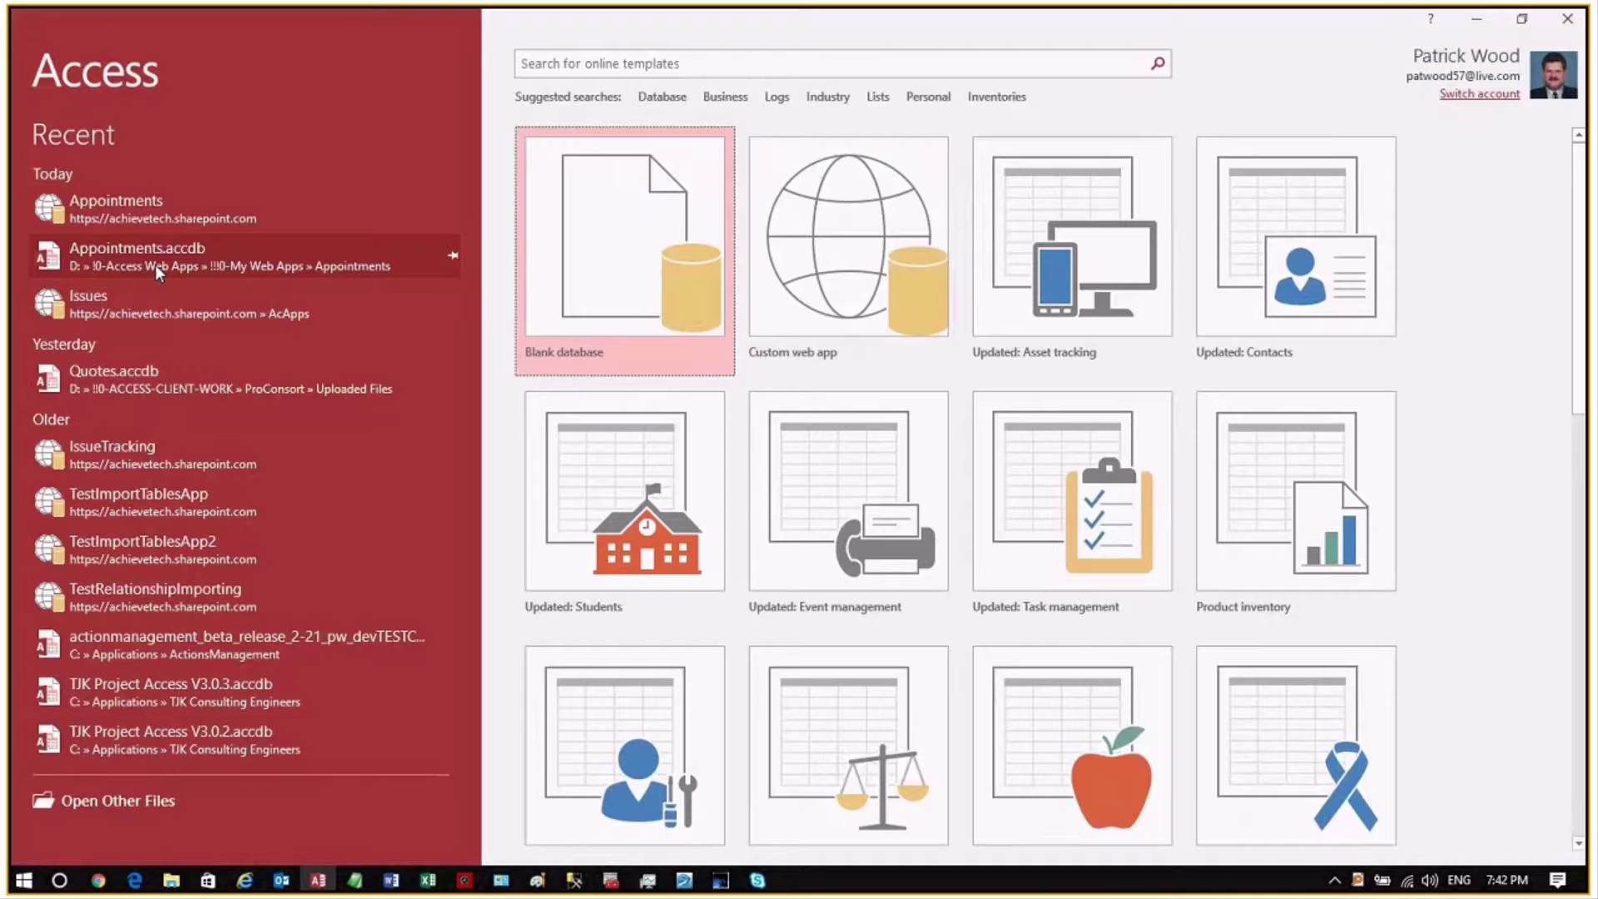
pyautogui.click(155, 264)
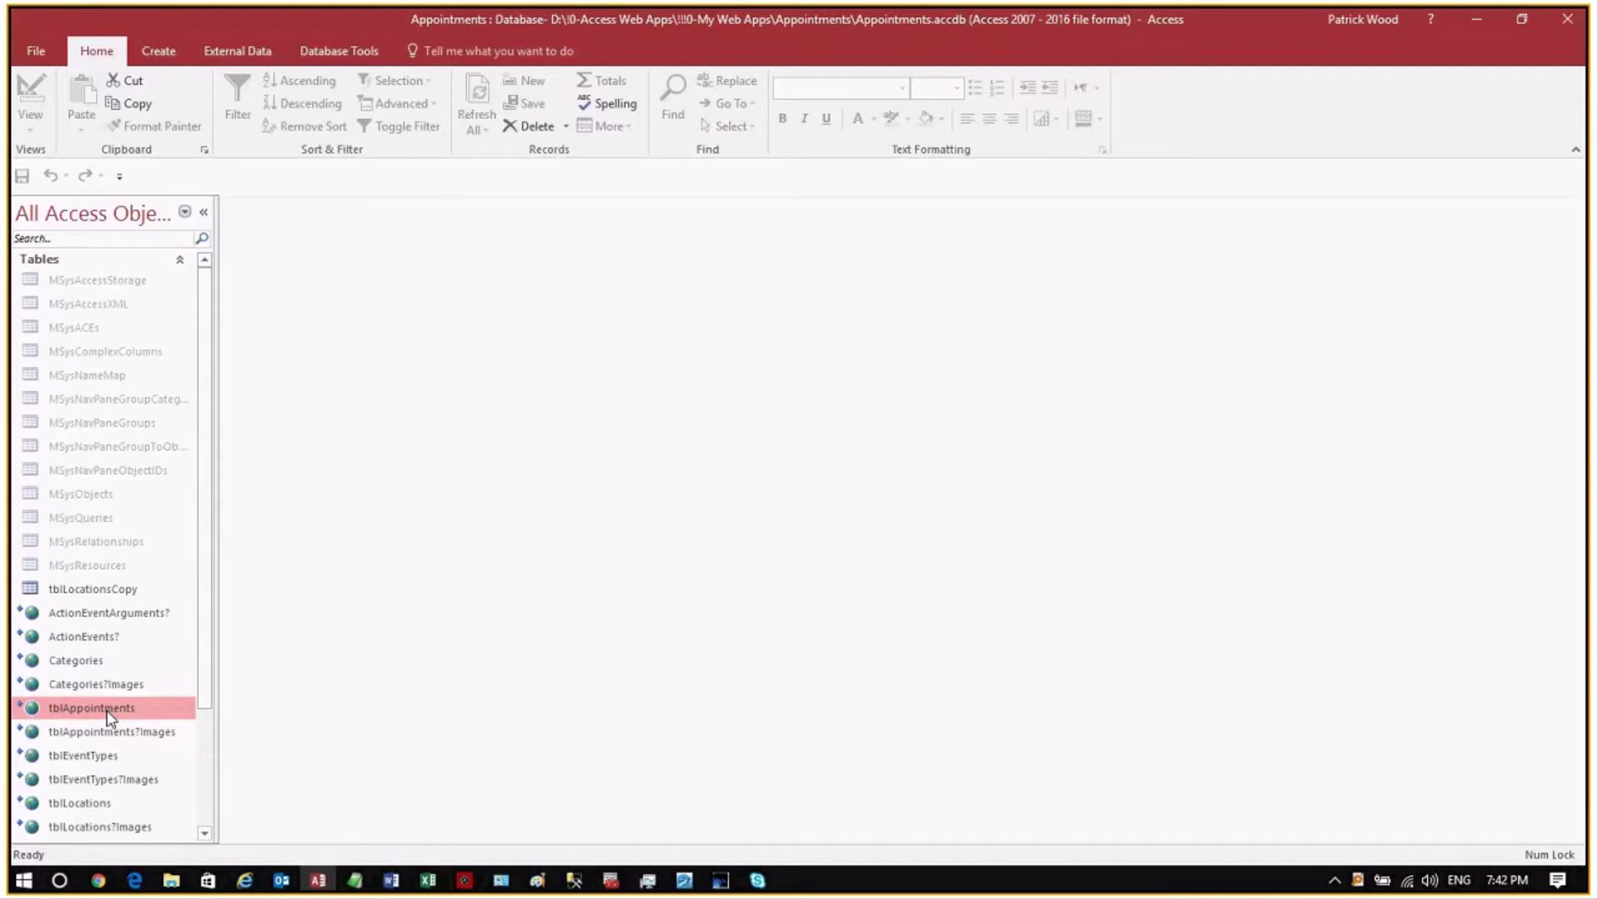
pyautogui.doubleClick(107, 711)
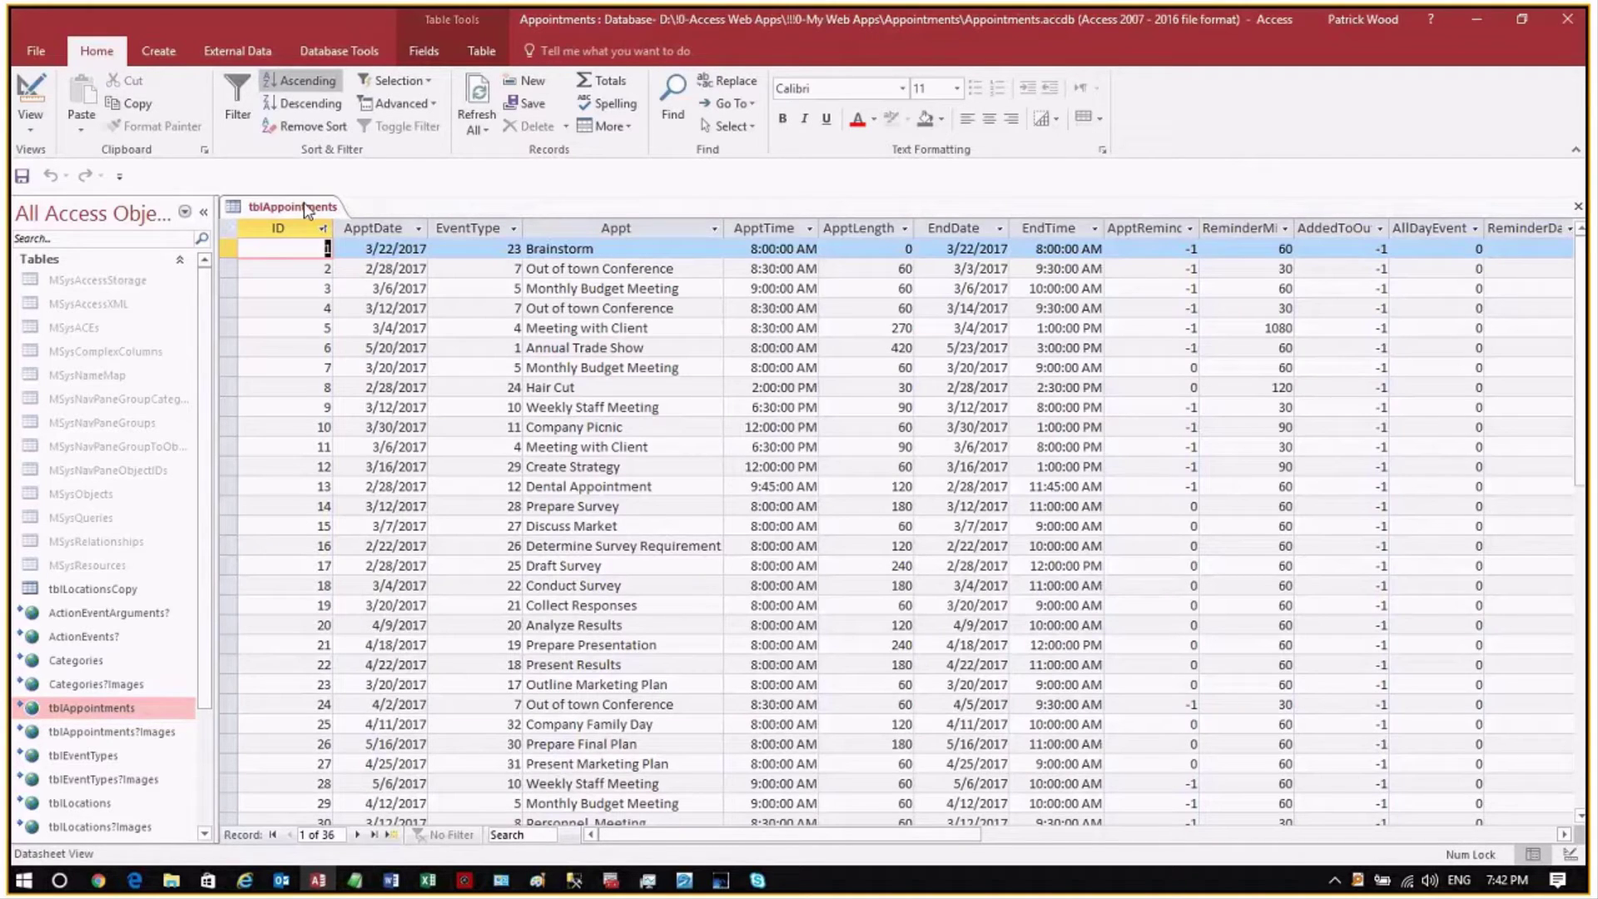
pyautogui.rightClick(306, 211)
pyautogui.click(353, 292)
pyautogui.rightClick(293, 208)
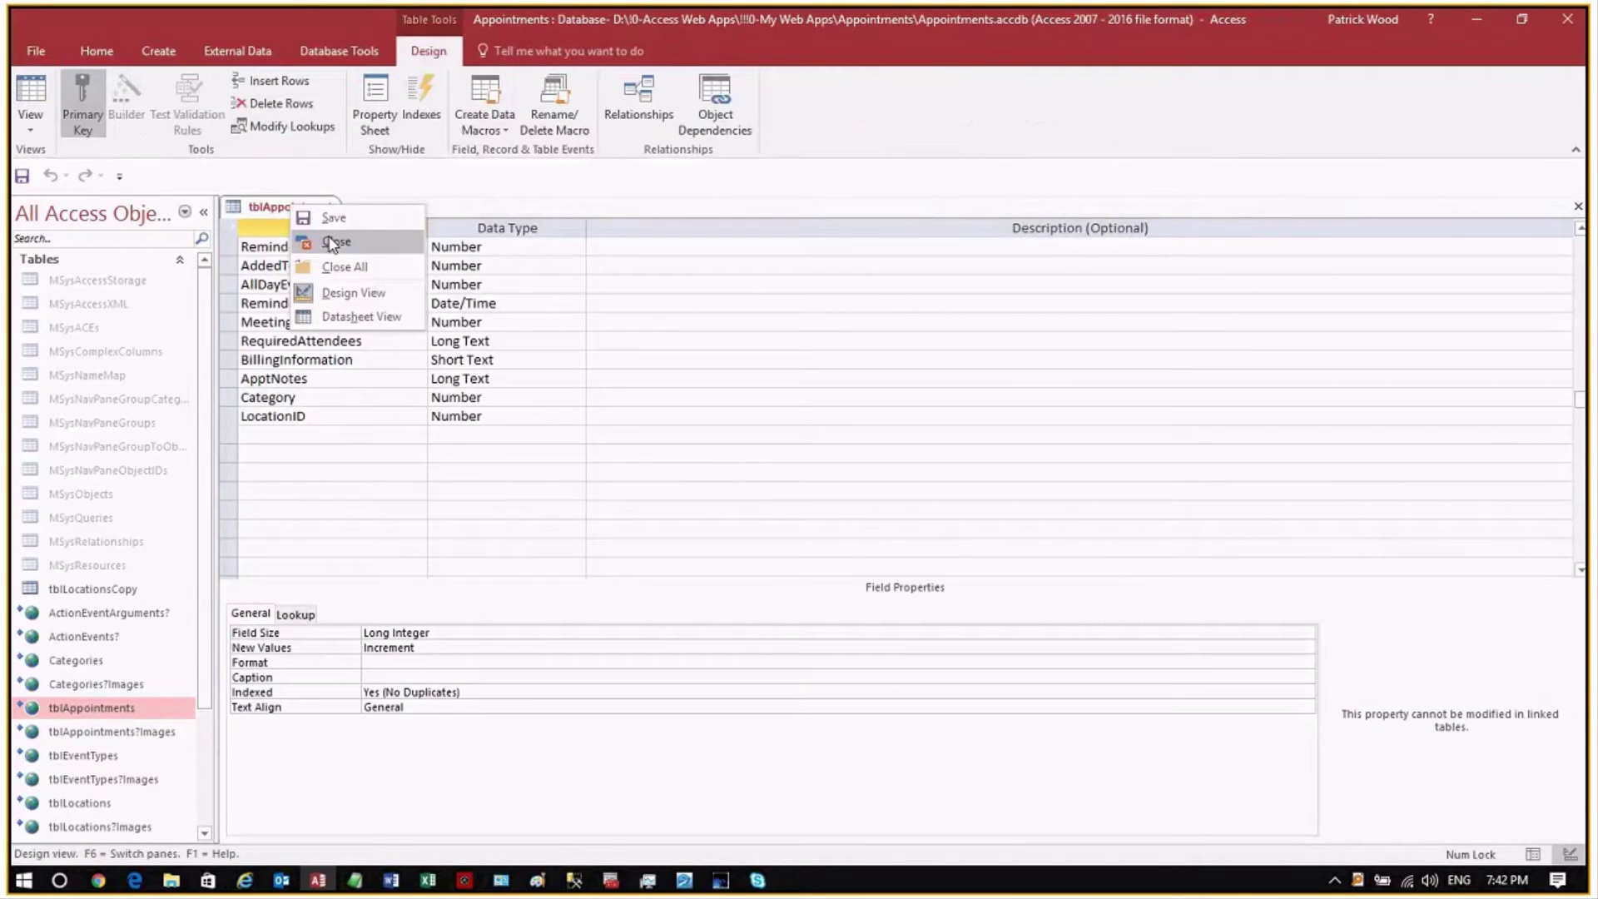
pyautogui.click(332, 242)
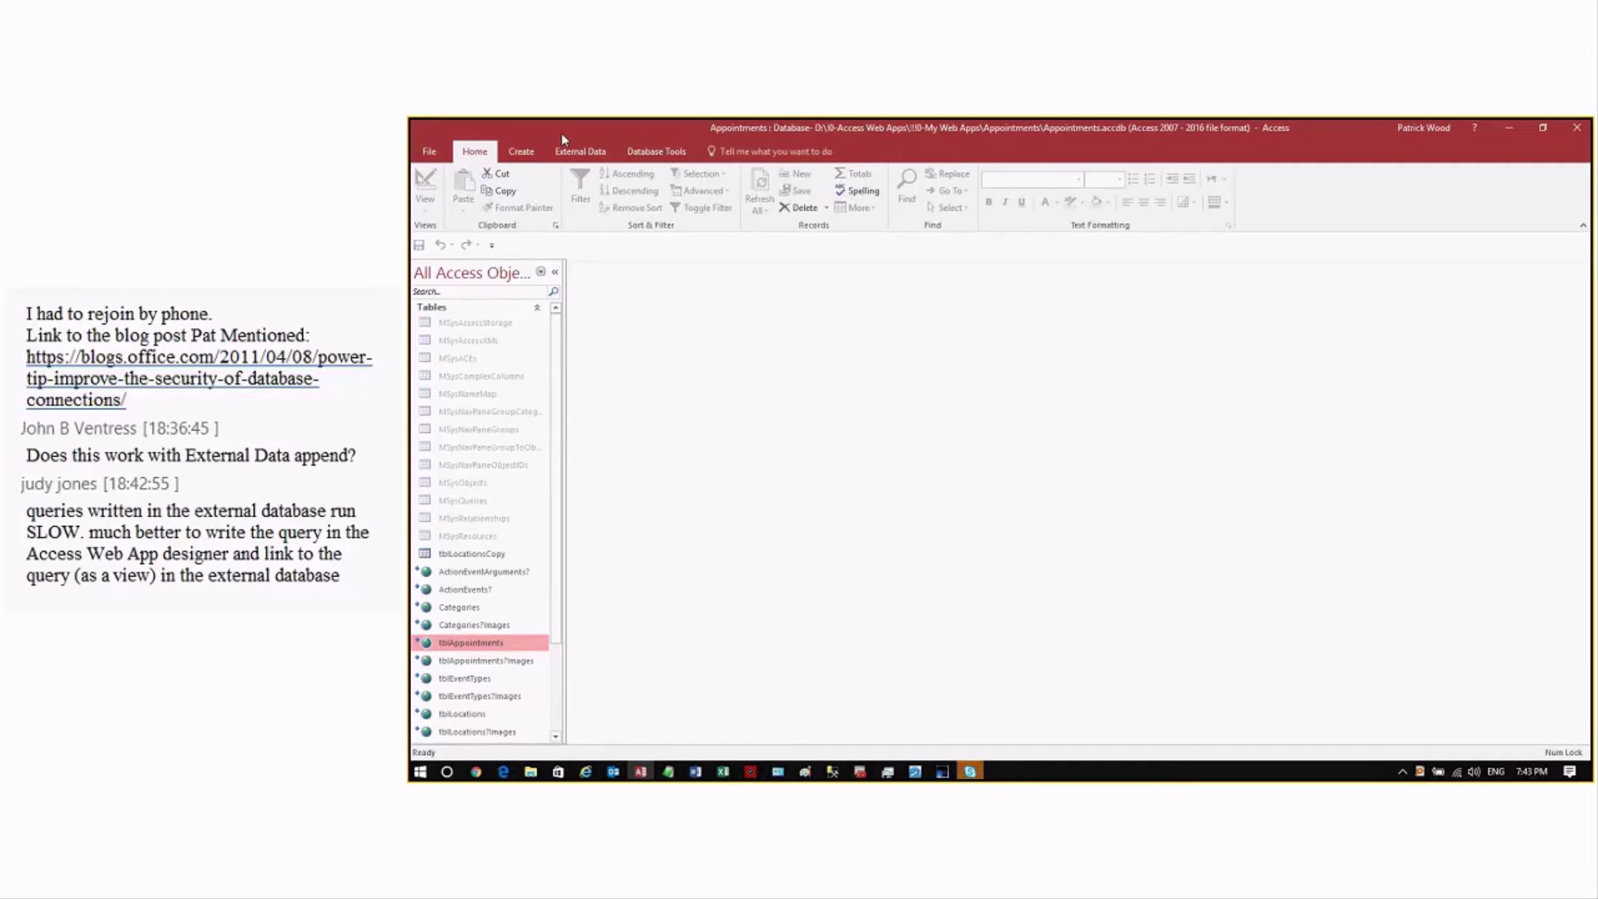
# Open External Data > ODBC Database, cancel it once, then reopen the ODBC Database dialog
pyautogui.click(657, 151)
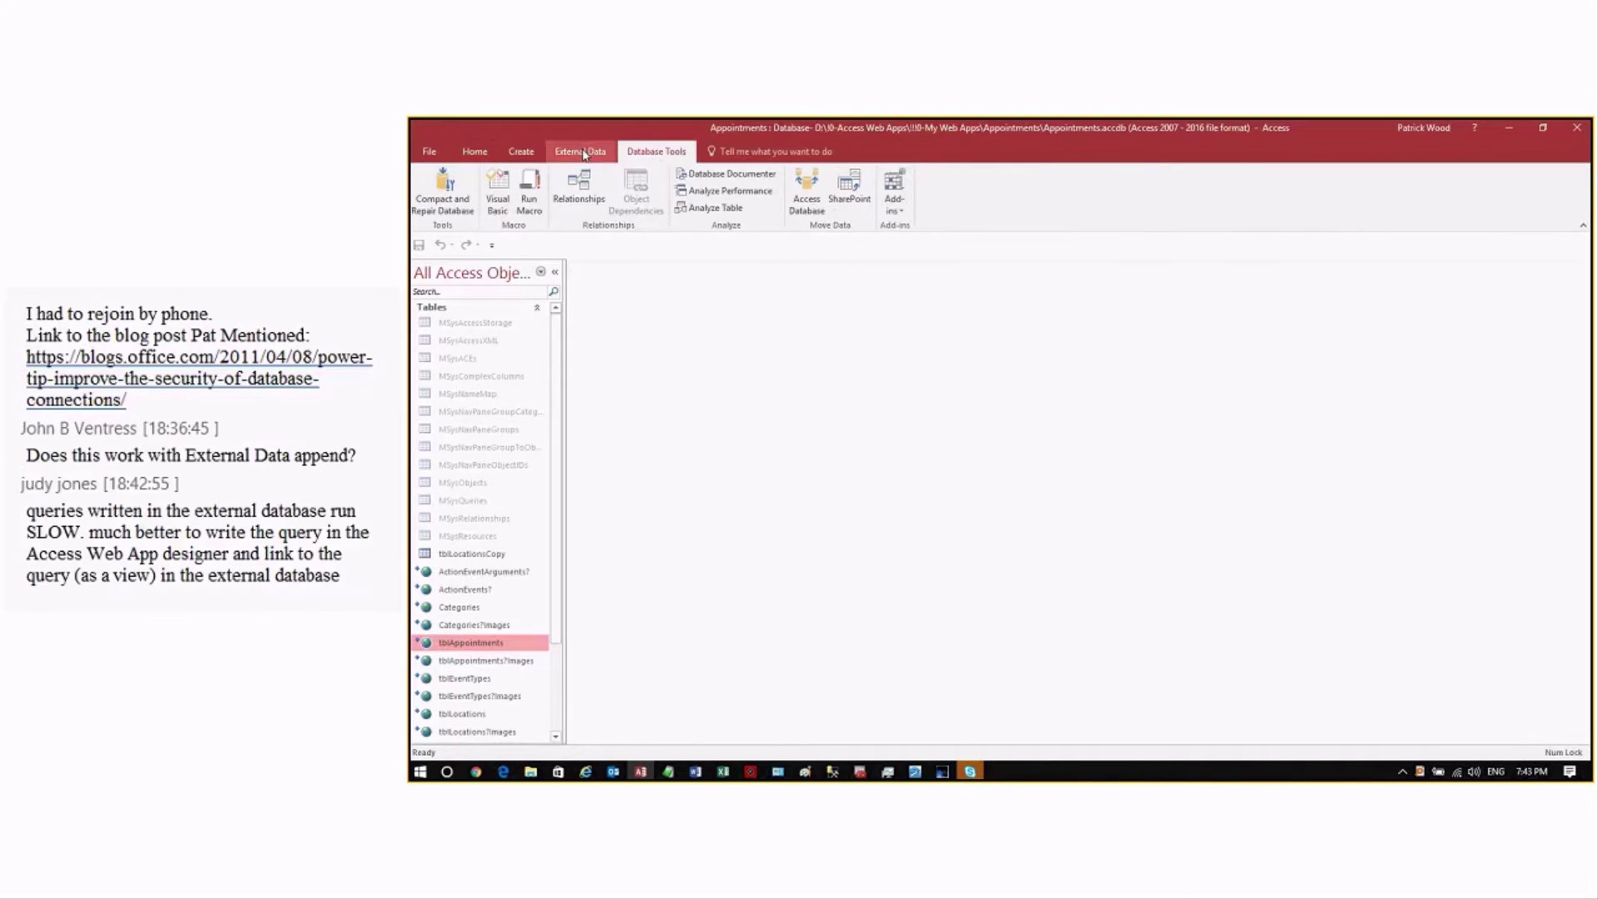
pyautogui.click(583, 153)
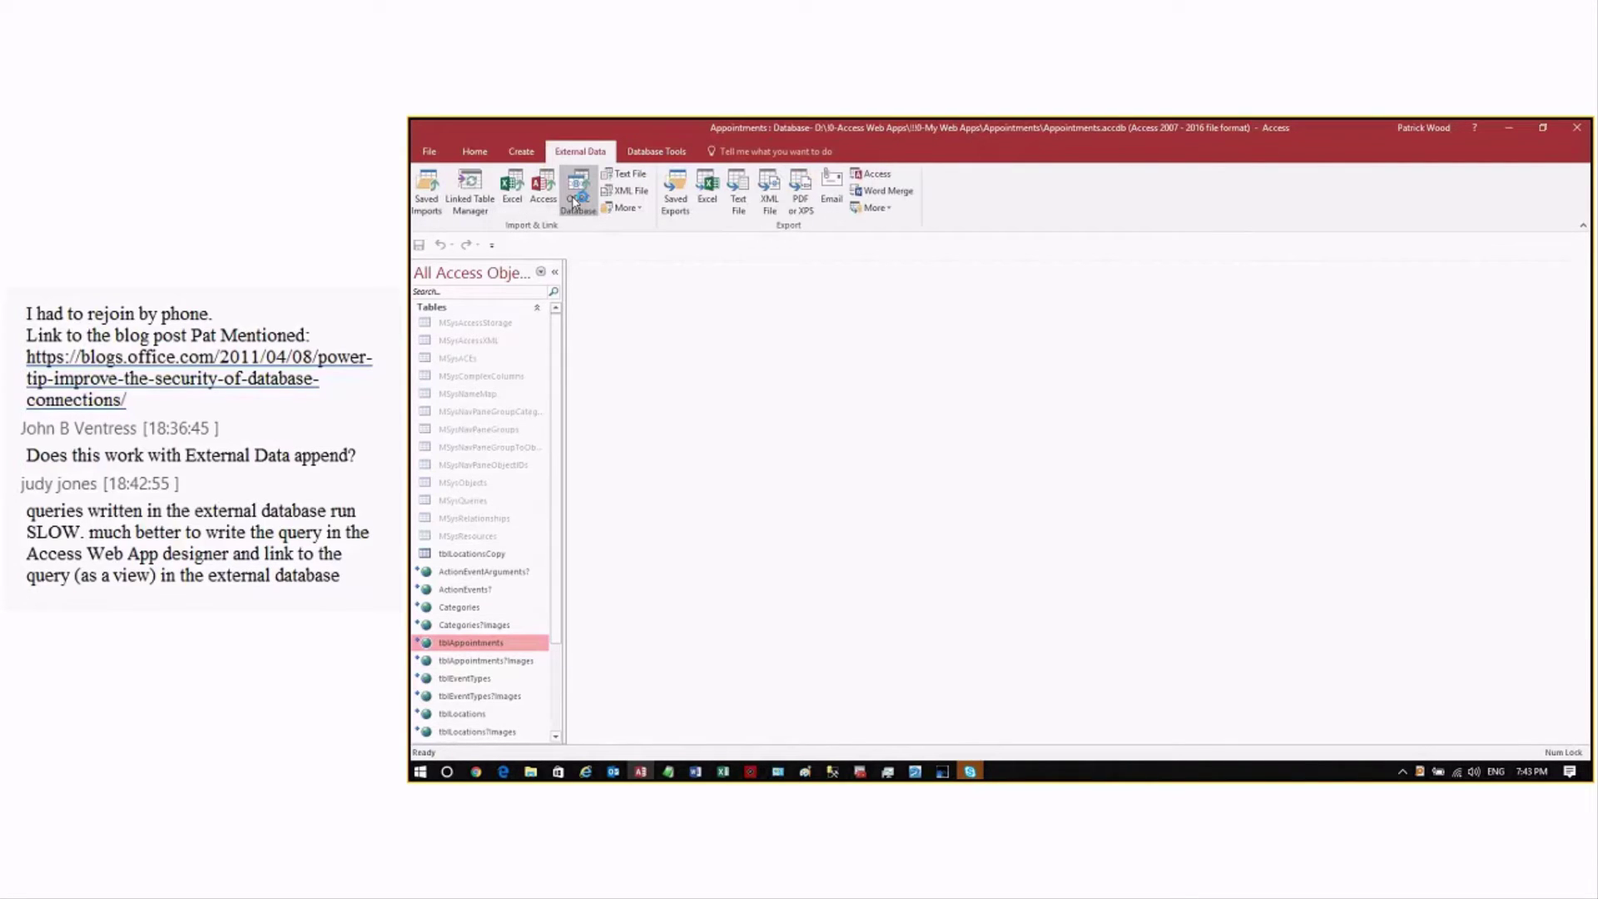
pyautogui.click(574, 203)
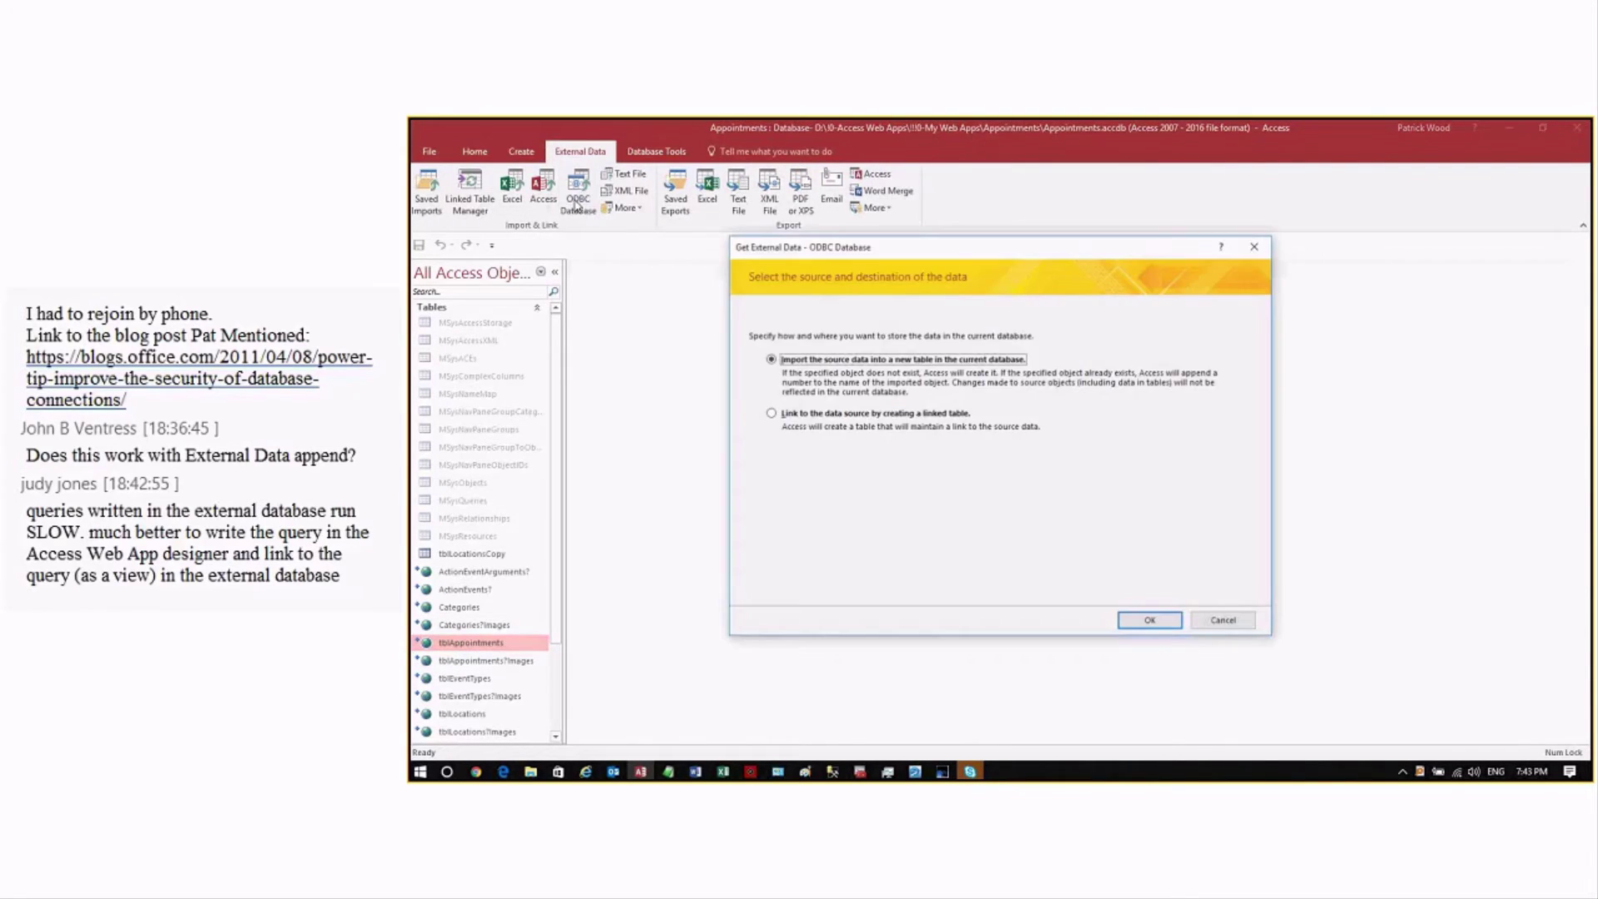
pyautogui.click(1225, 623)
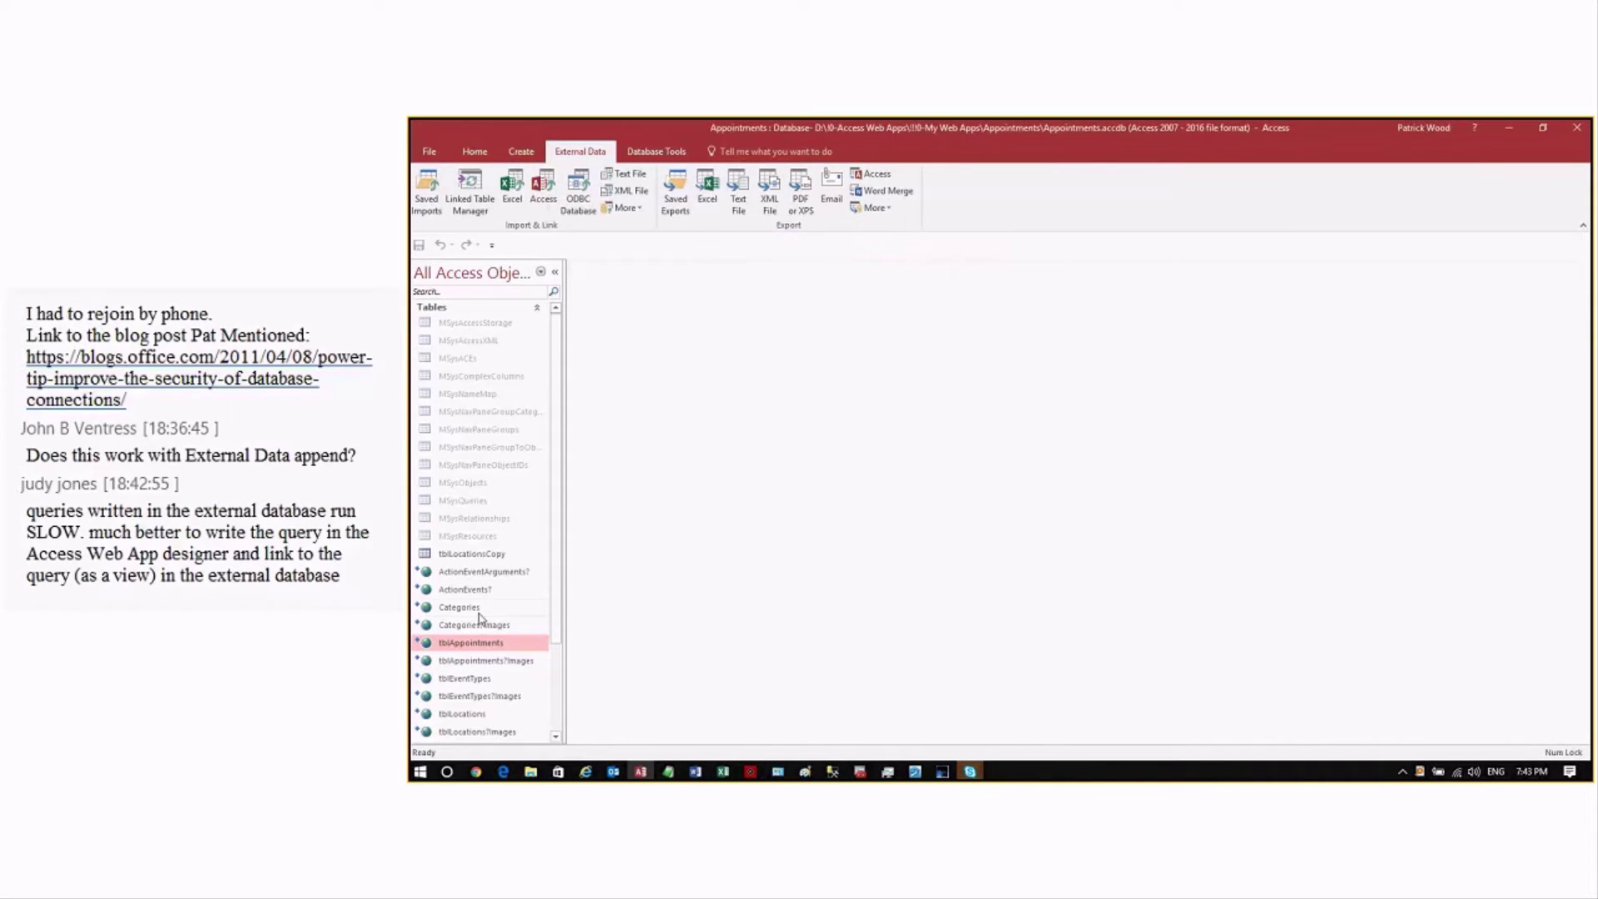
pyautogui.moveTo(485, 650)
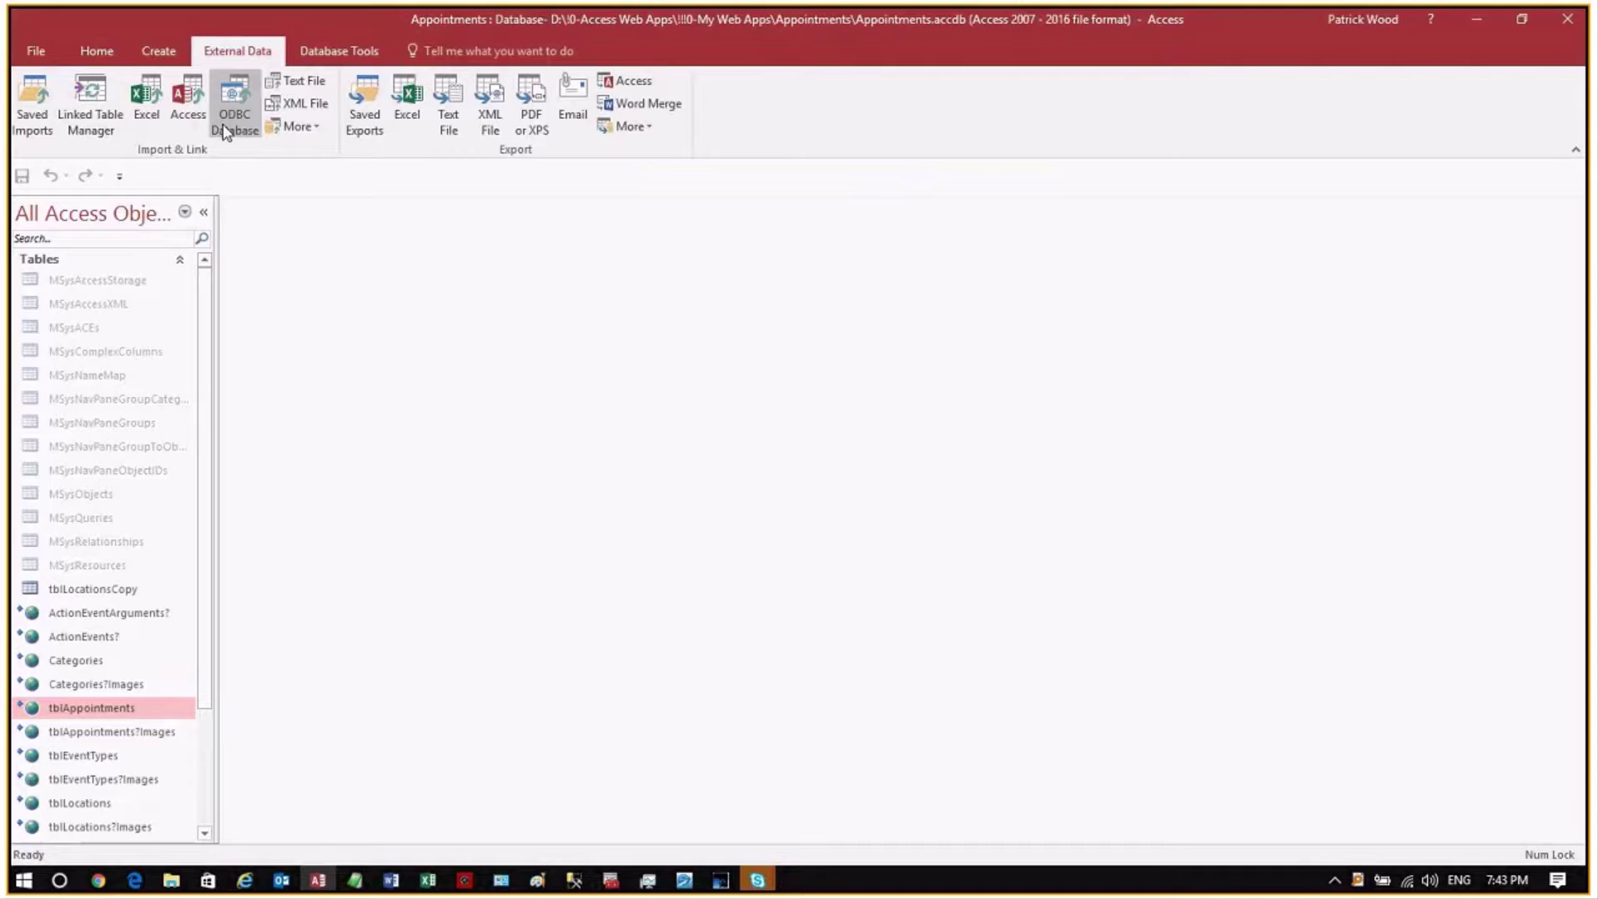
pyautogui.click(226, 110)
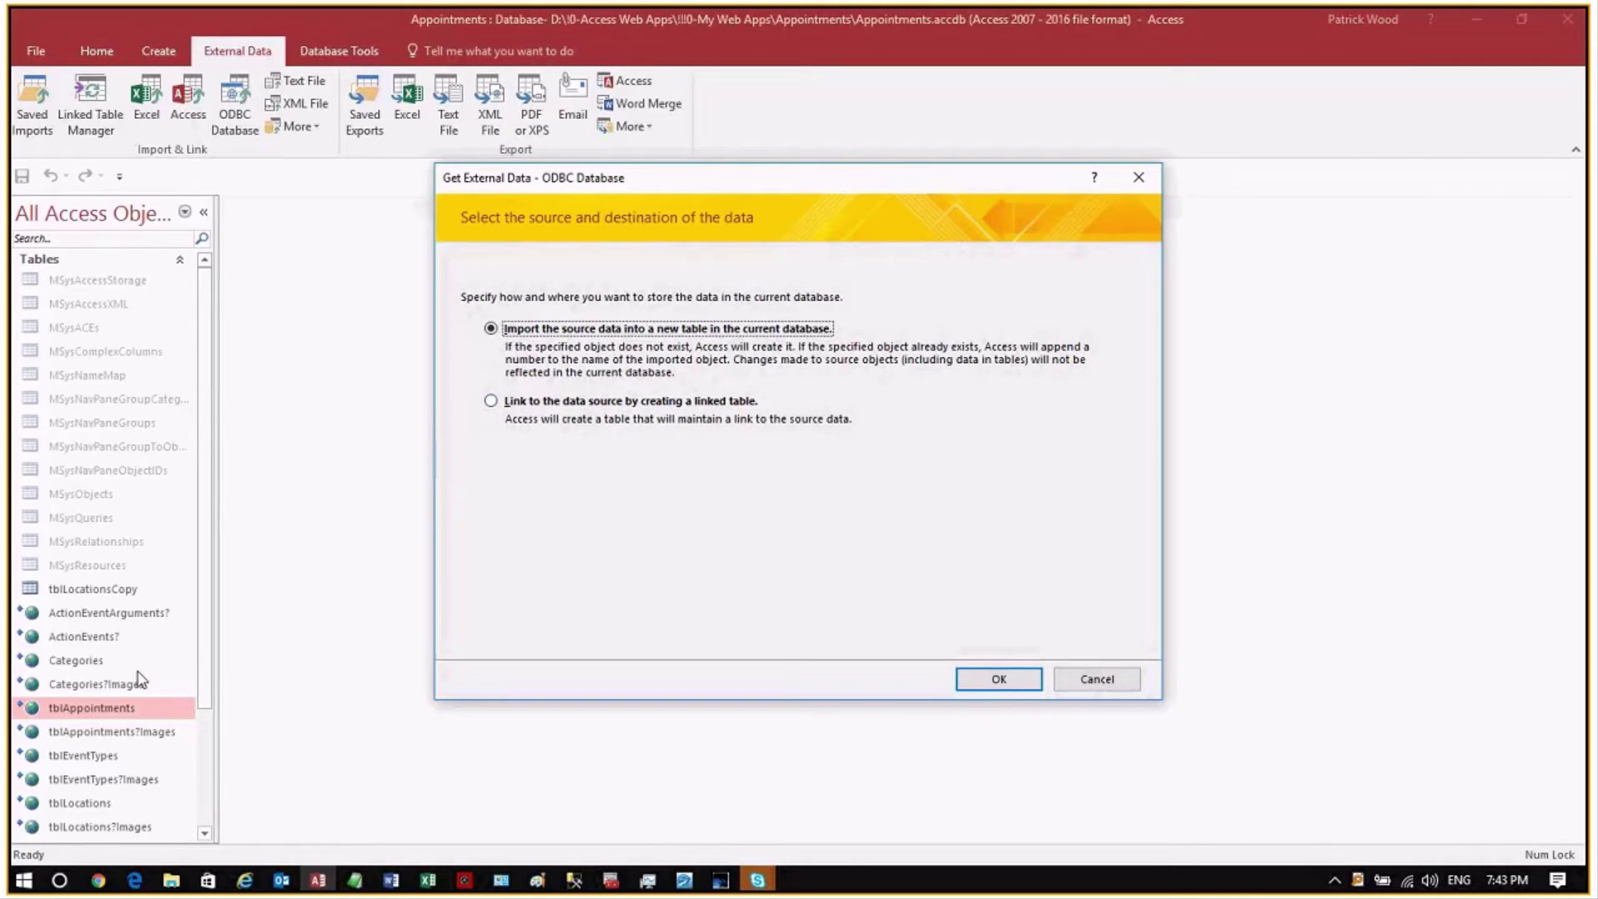
# Cancel the ODBC dialog and delete the linked tblAppointments table, confirming Yes
pyautogui.click(1096, 679)
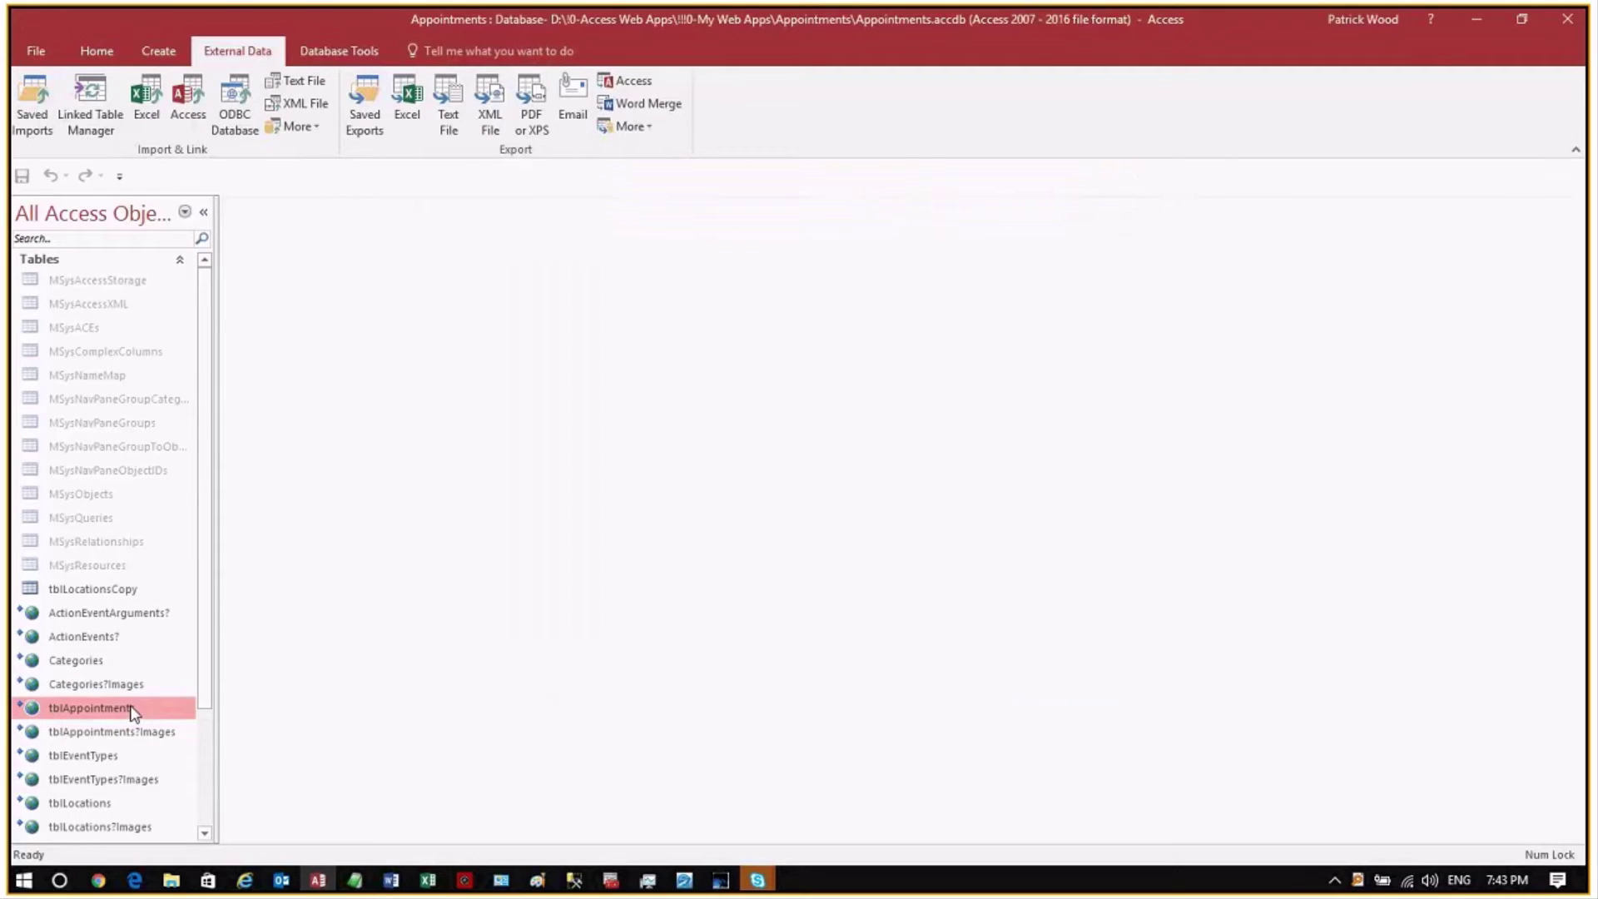
pyautogui.rightClick(131, 712)
pyautogui.click(178, 541)
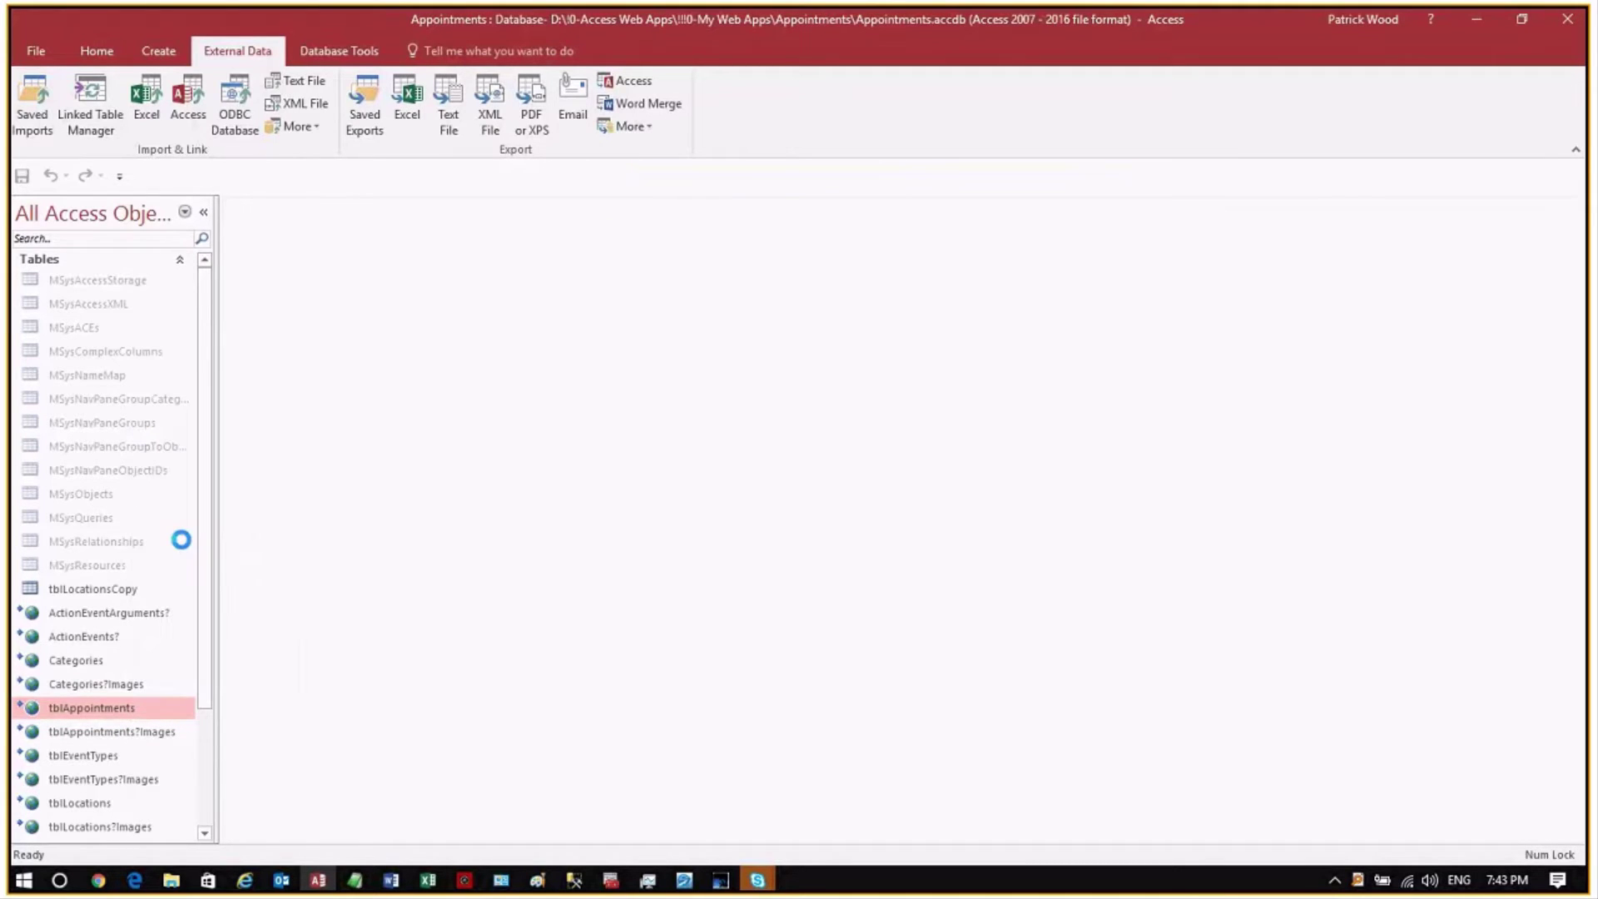
pyautogui.click(767, 530)
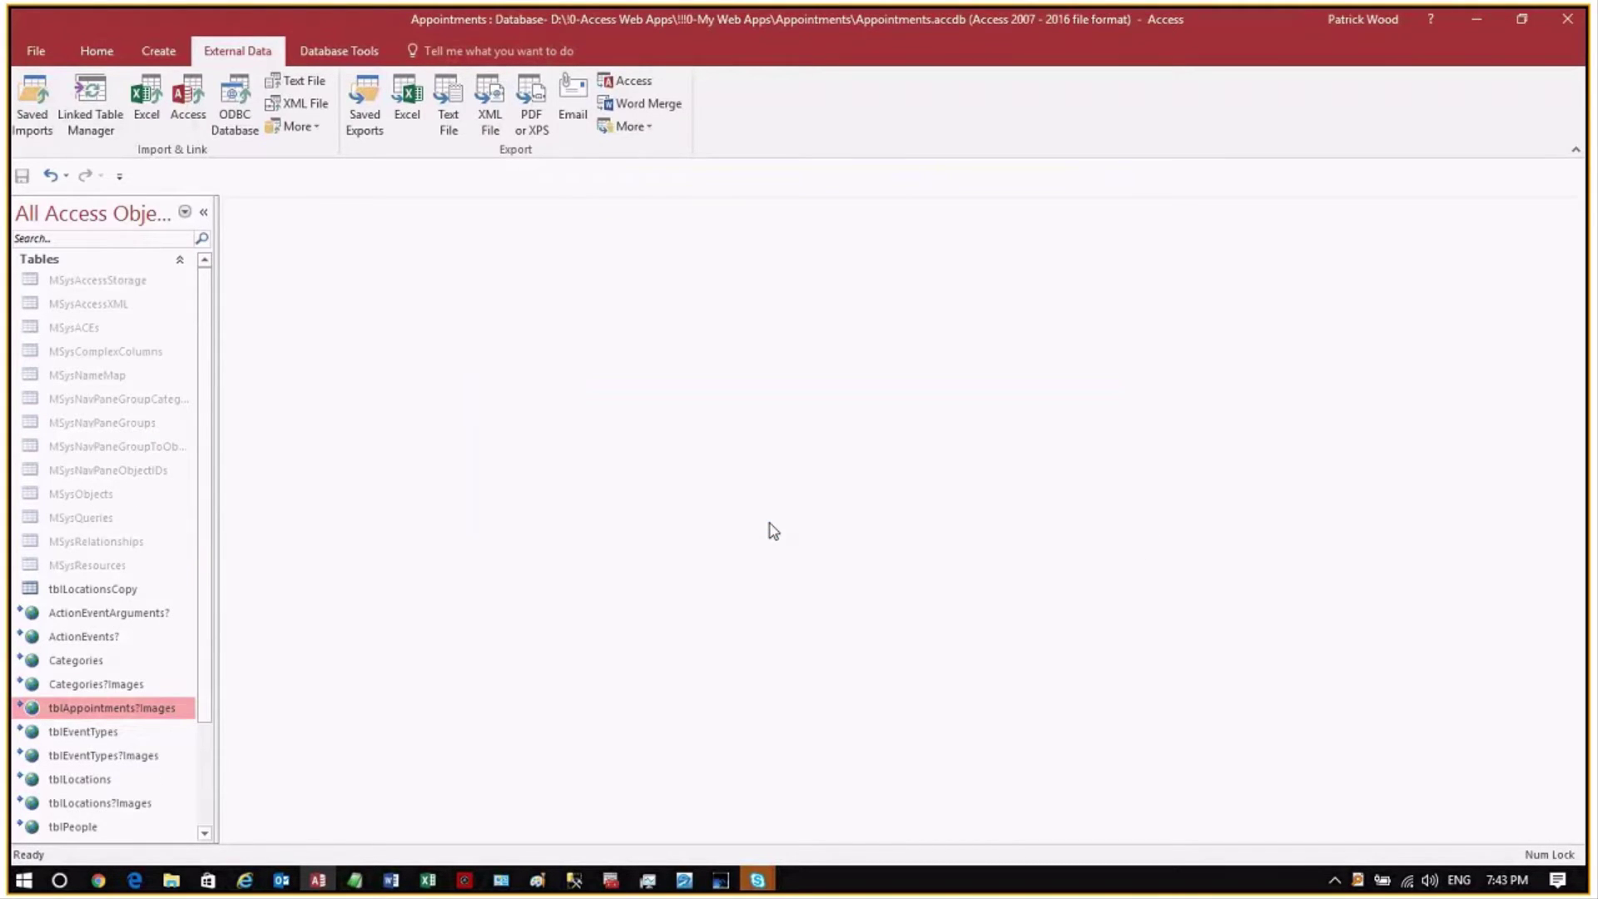
# Start linking via ODBC Database with the Link option, then cancel the Select Data Source dialog
pyautogui.click(235, 108)
pyautogui.click(490, 400)
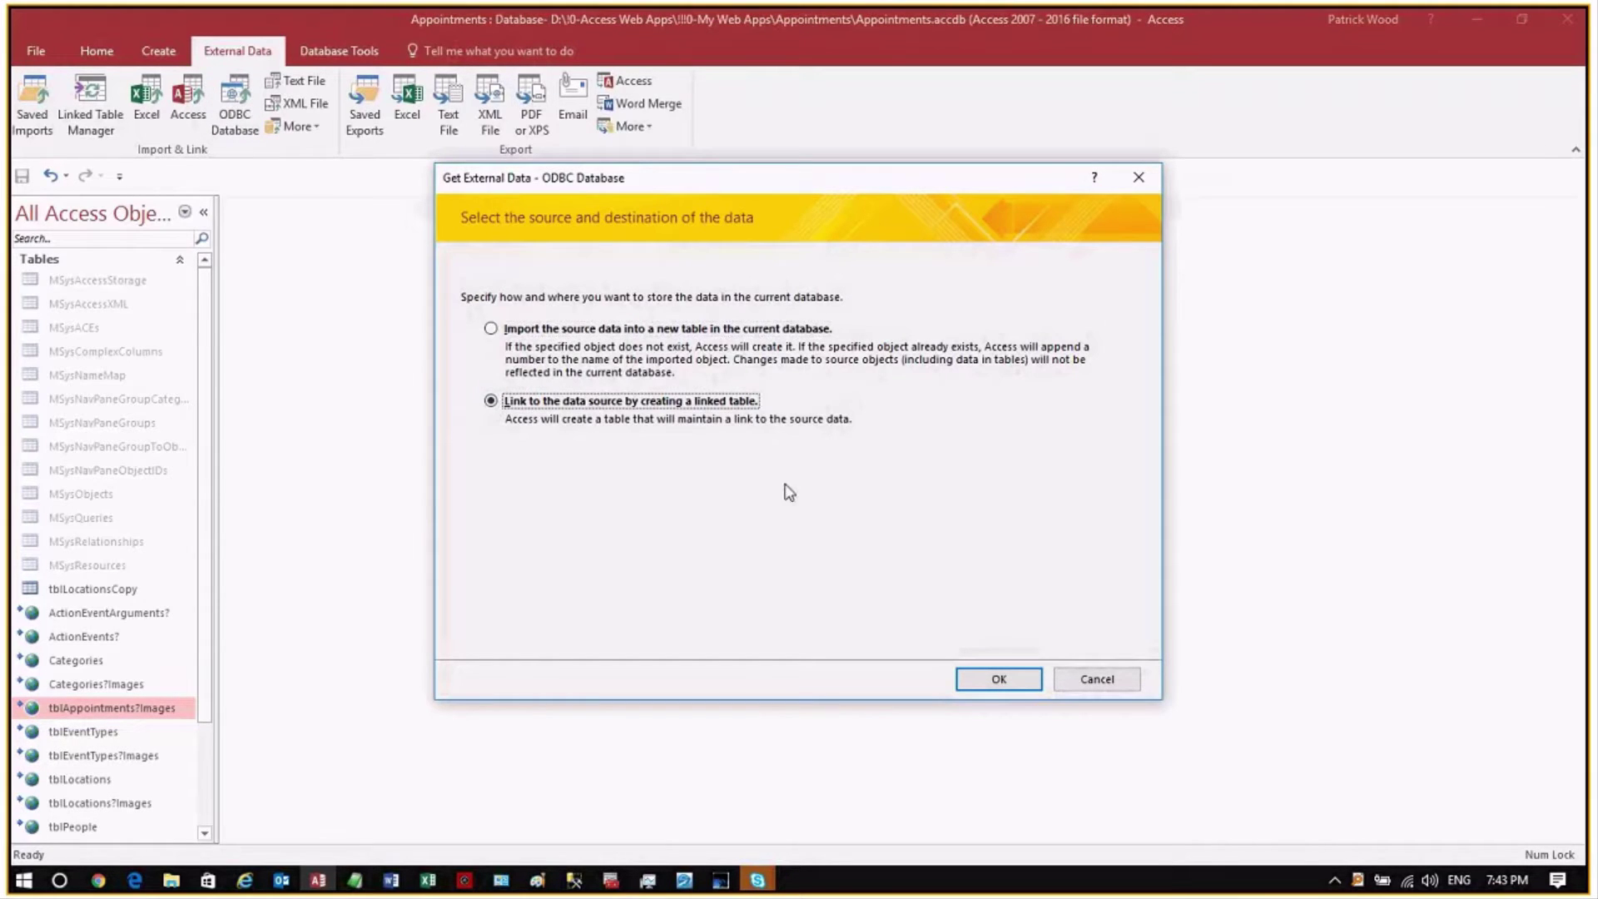
pyautogui.click(980, 683)
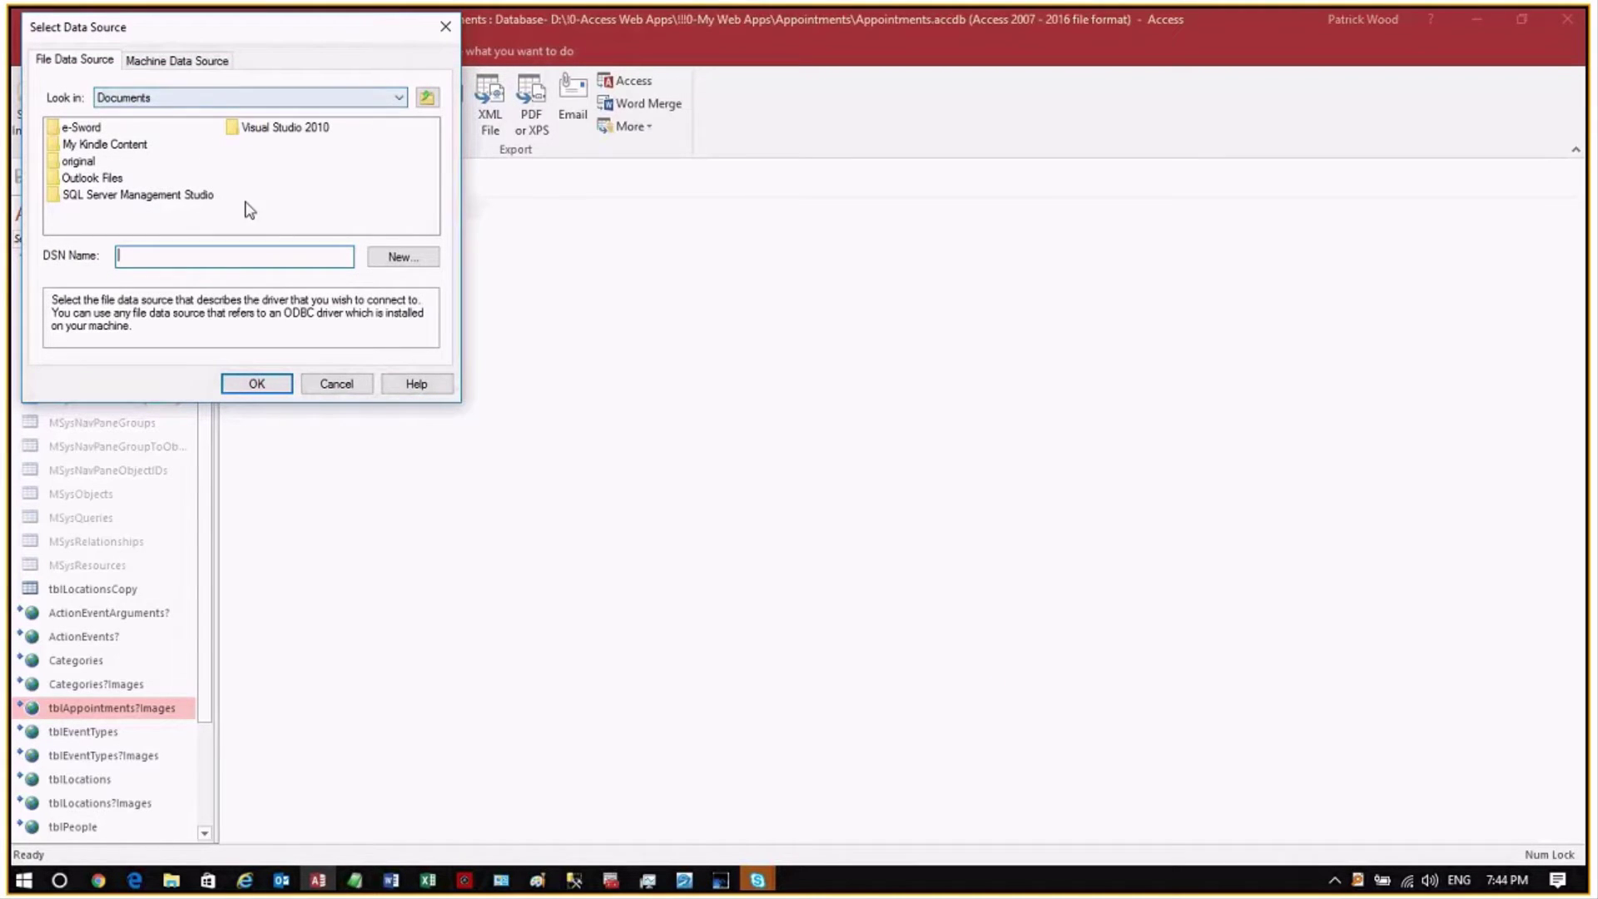
pyautogui.click(234, 261)
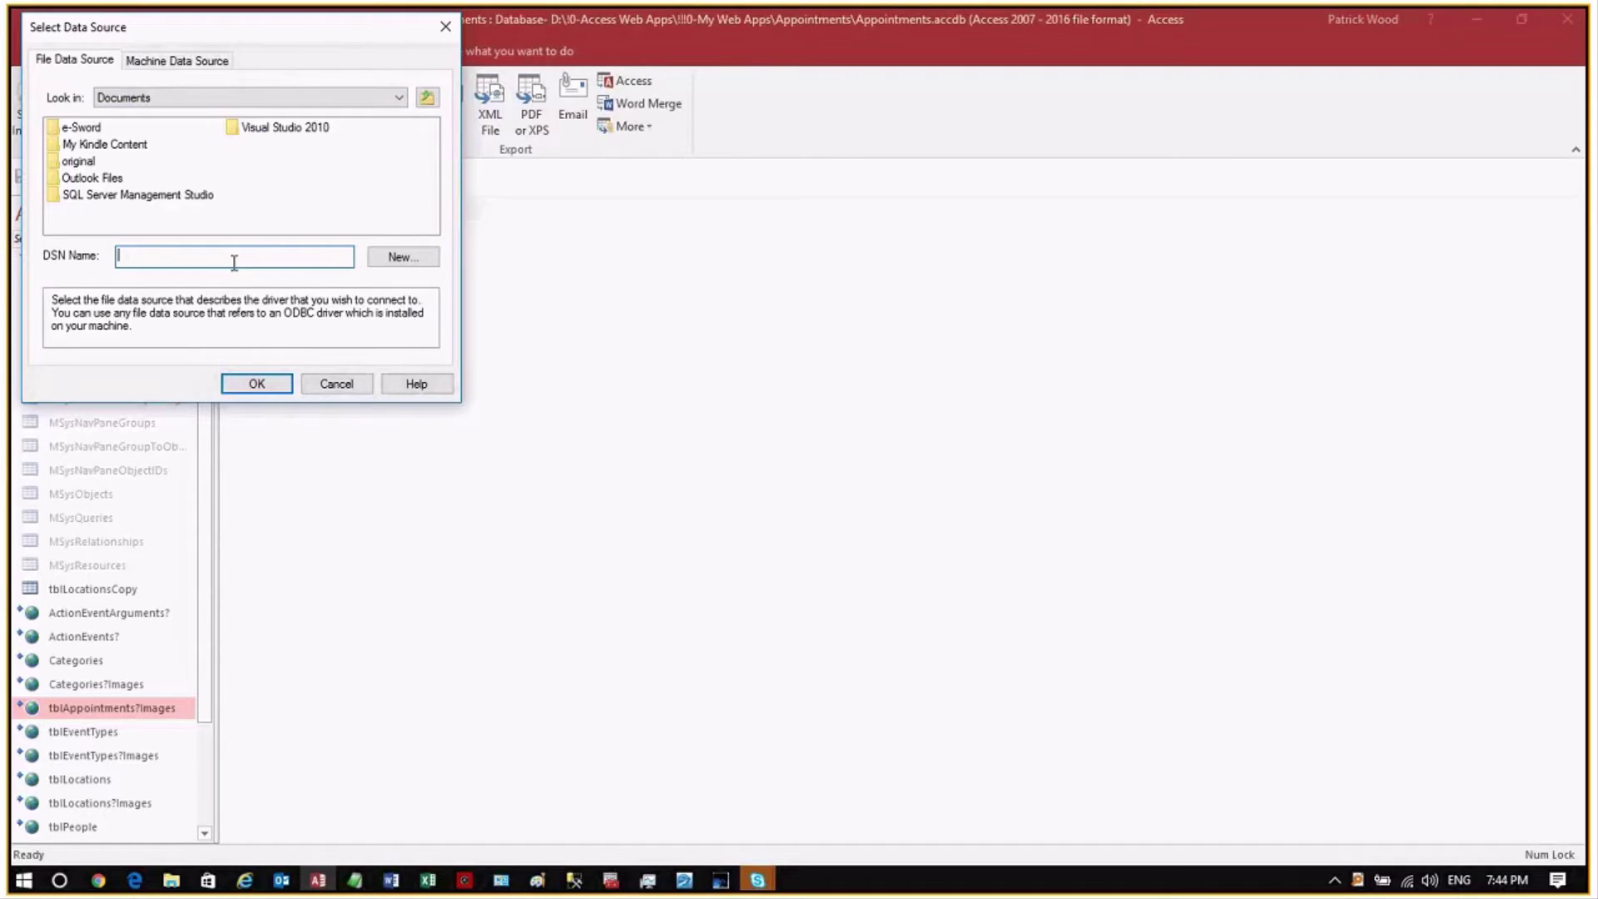
pyautogui.click(341, 386)
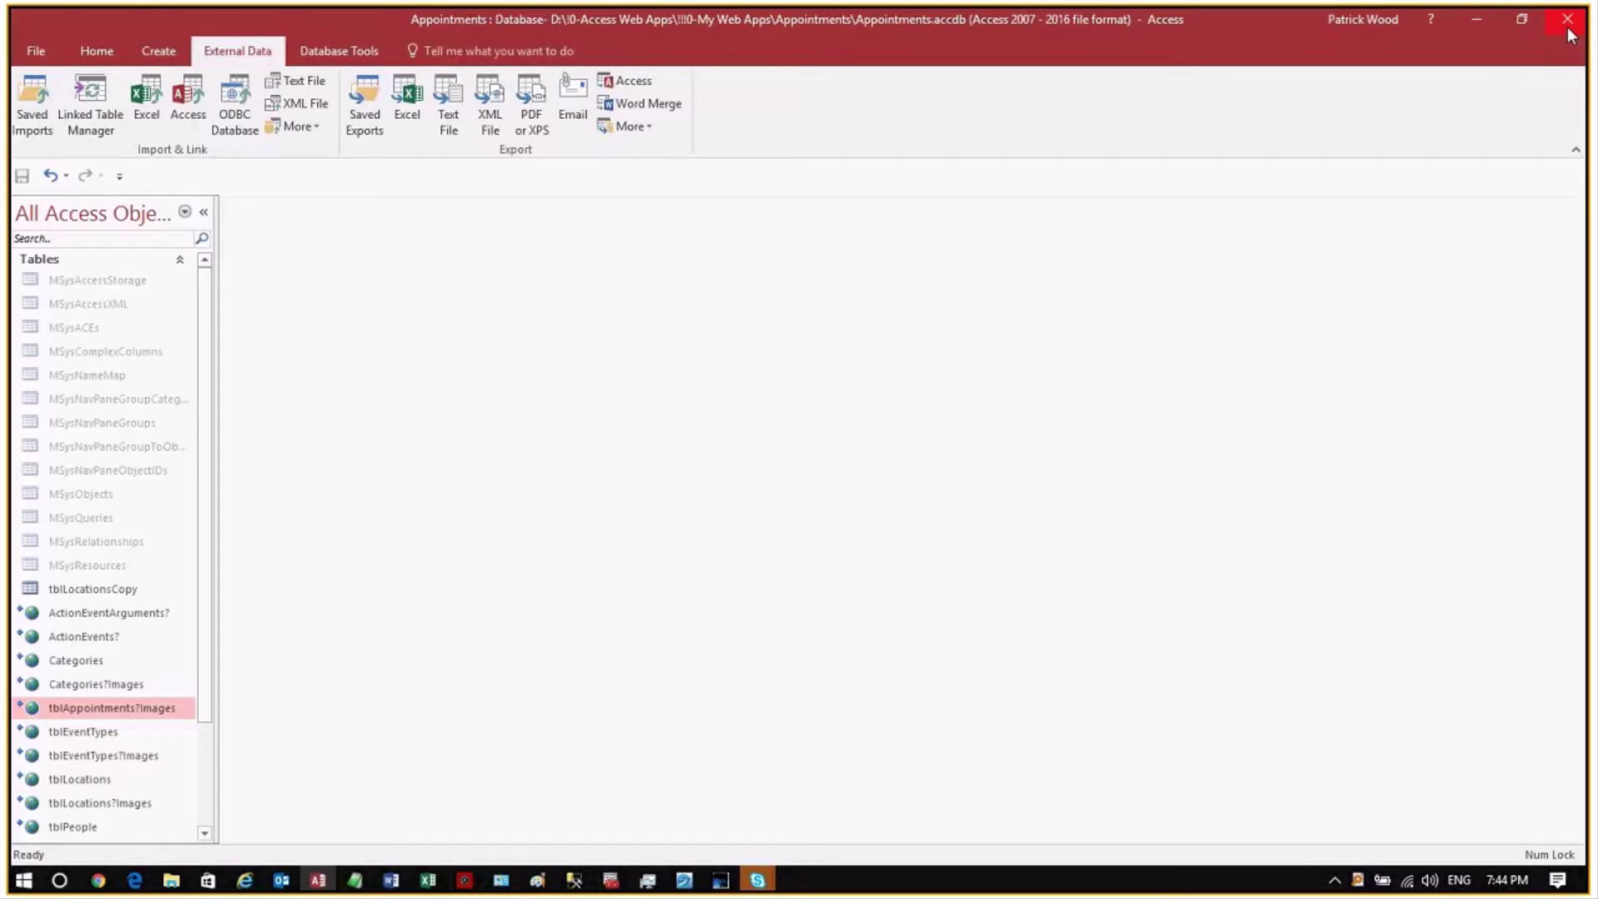
# Close Access and reopen the web app by double-clicking Appointments.accdw in the Appointments folder
pyautogui.click(1568, 20)
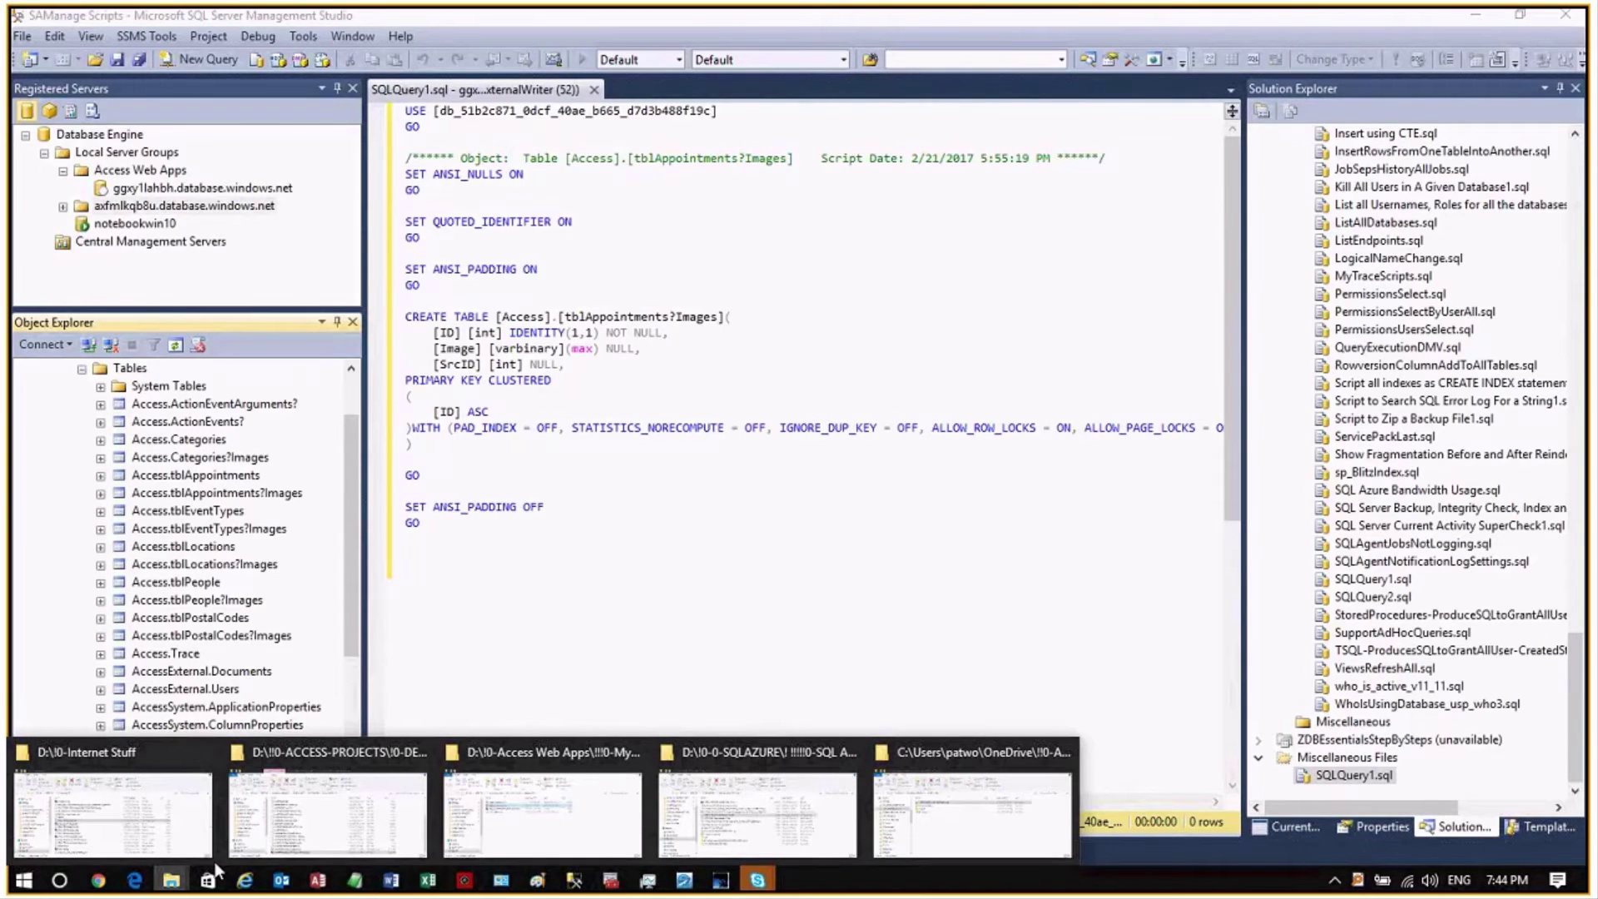
pyautogui.moveTo(553, 825)
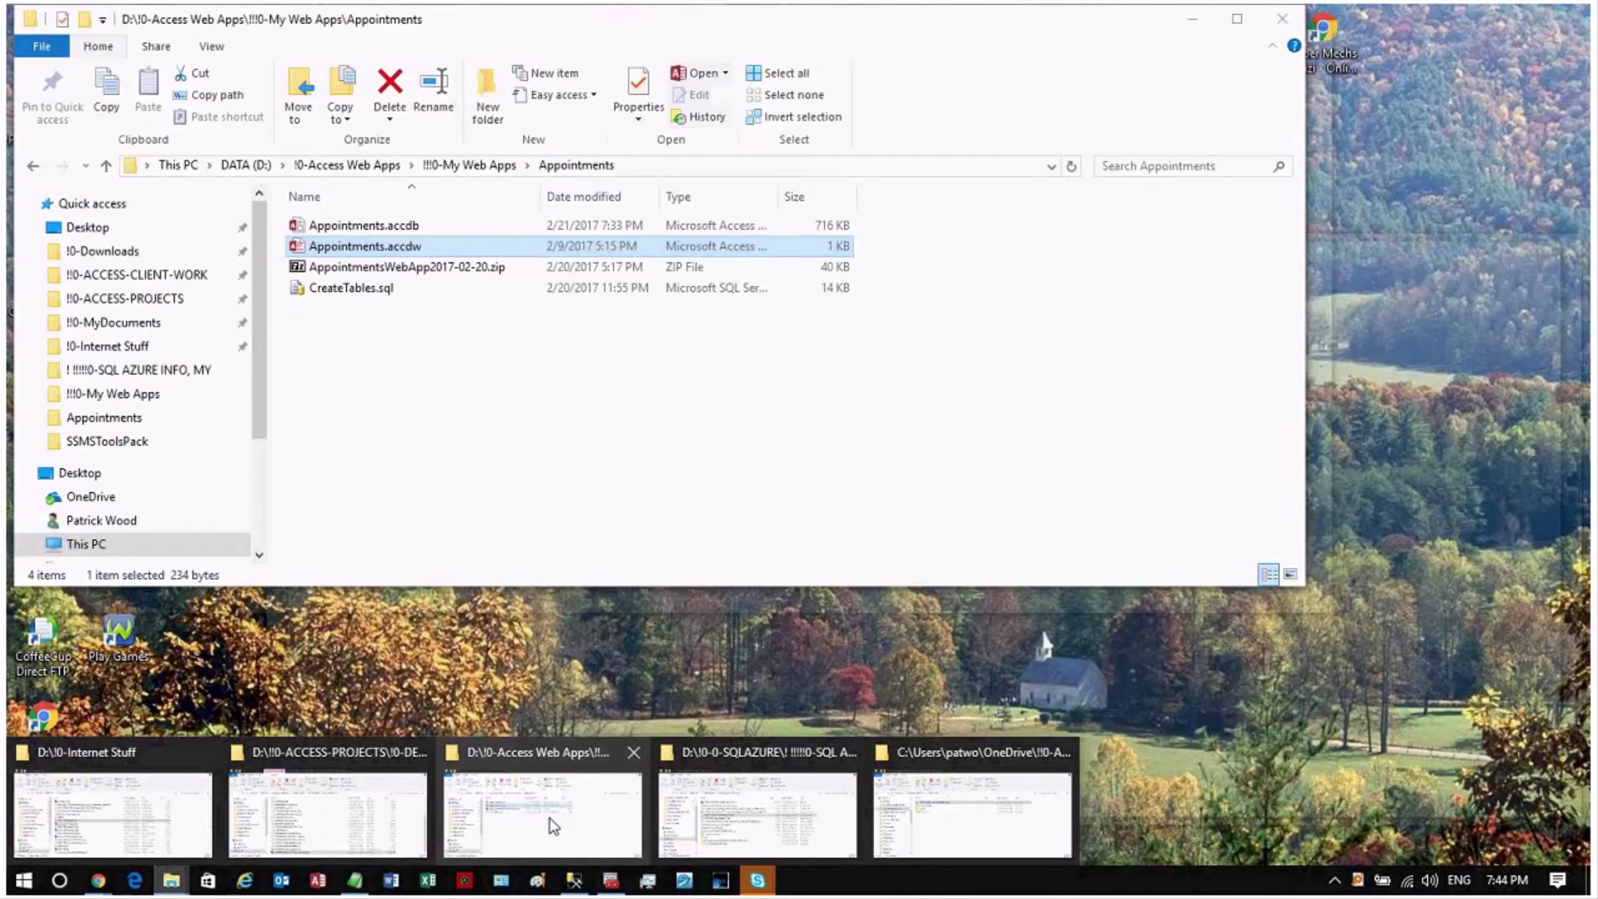
pyautogui.click(553, 825)
pyautogui.doubleClick(364, 246)
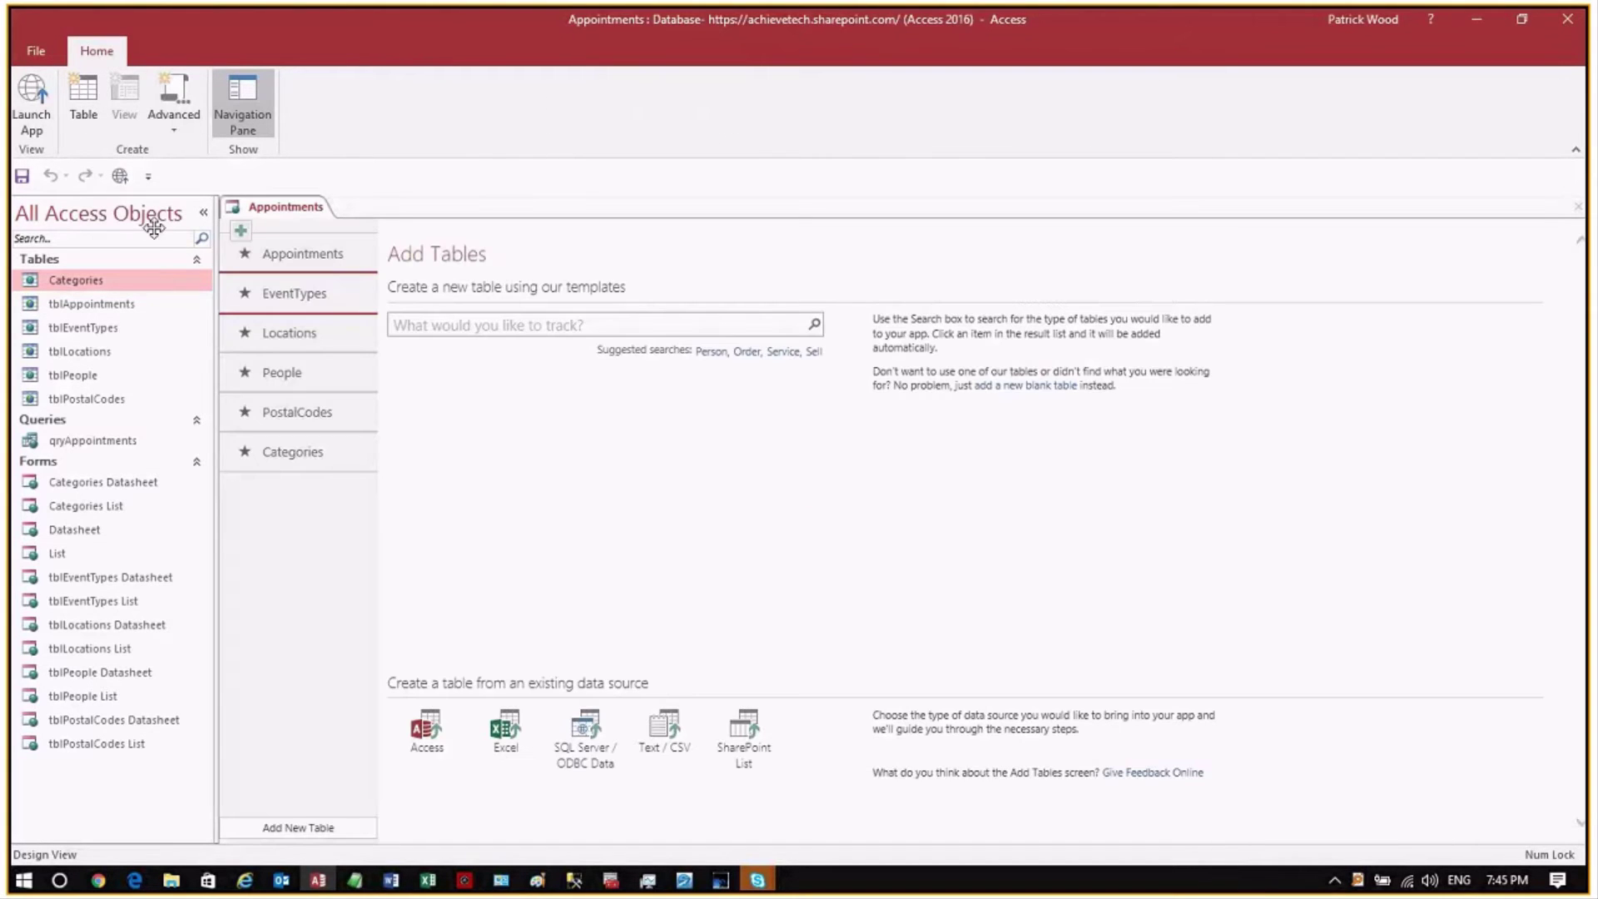
# Enable connections for the web app through File > Info > Manage under Connections
pyautogui.click(43, 50)
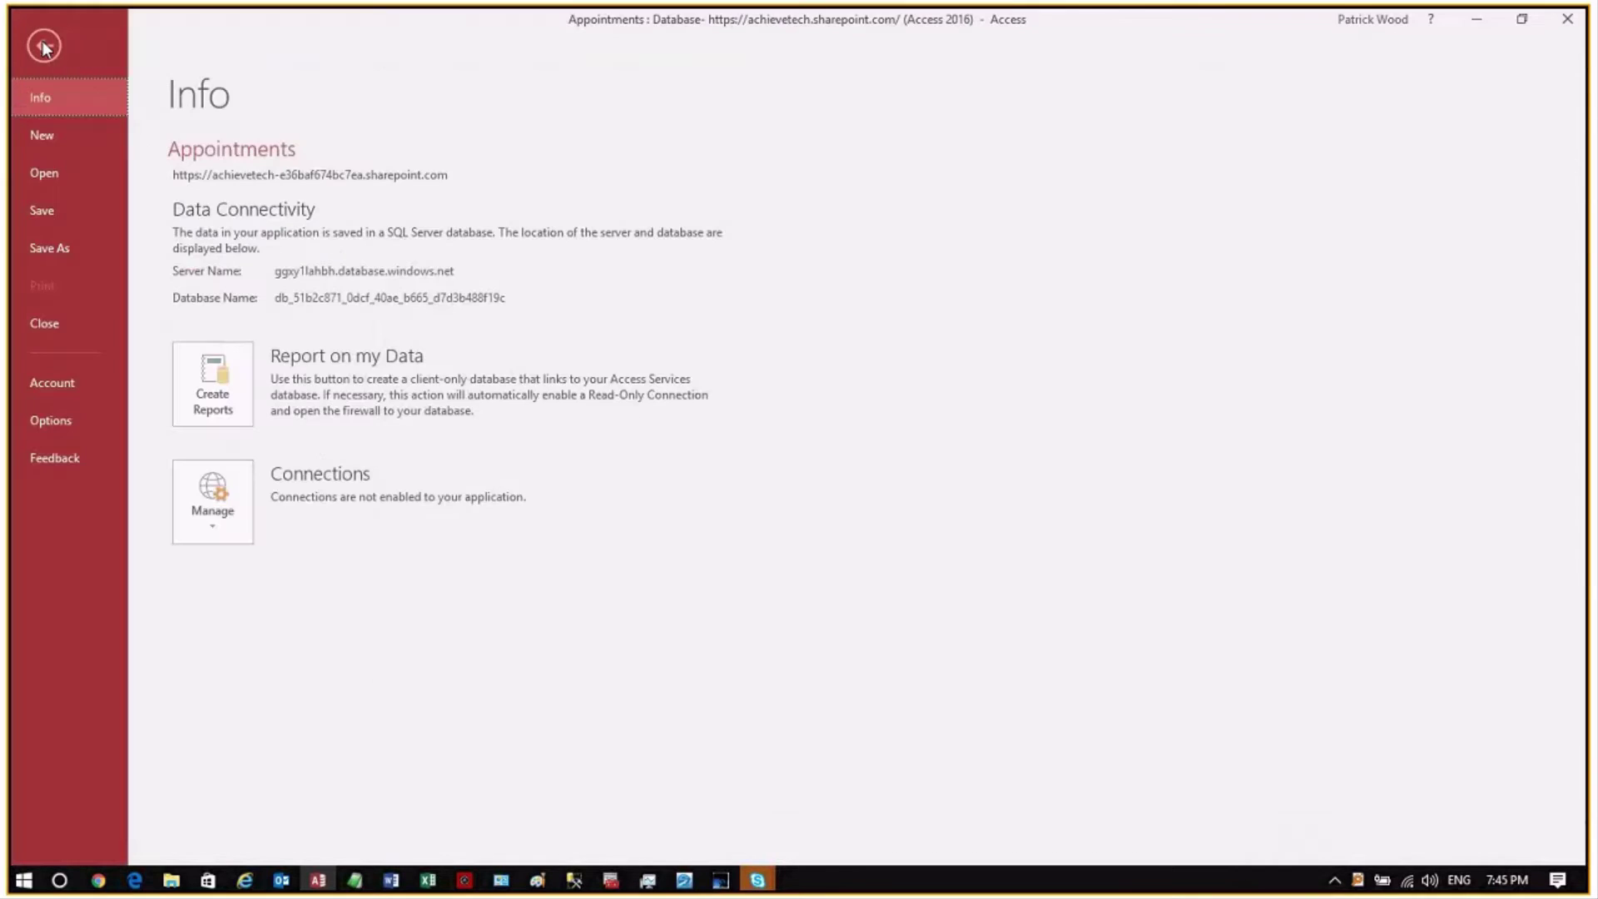
pyautogui.click(235, 528)
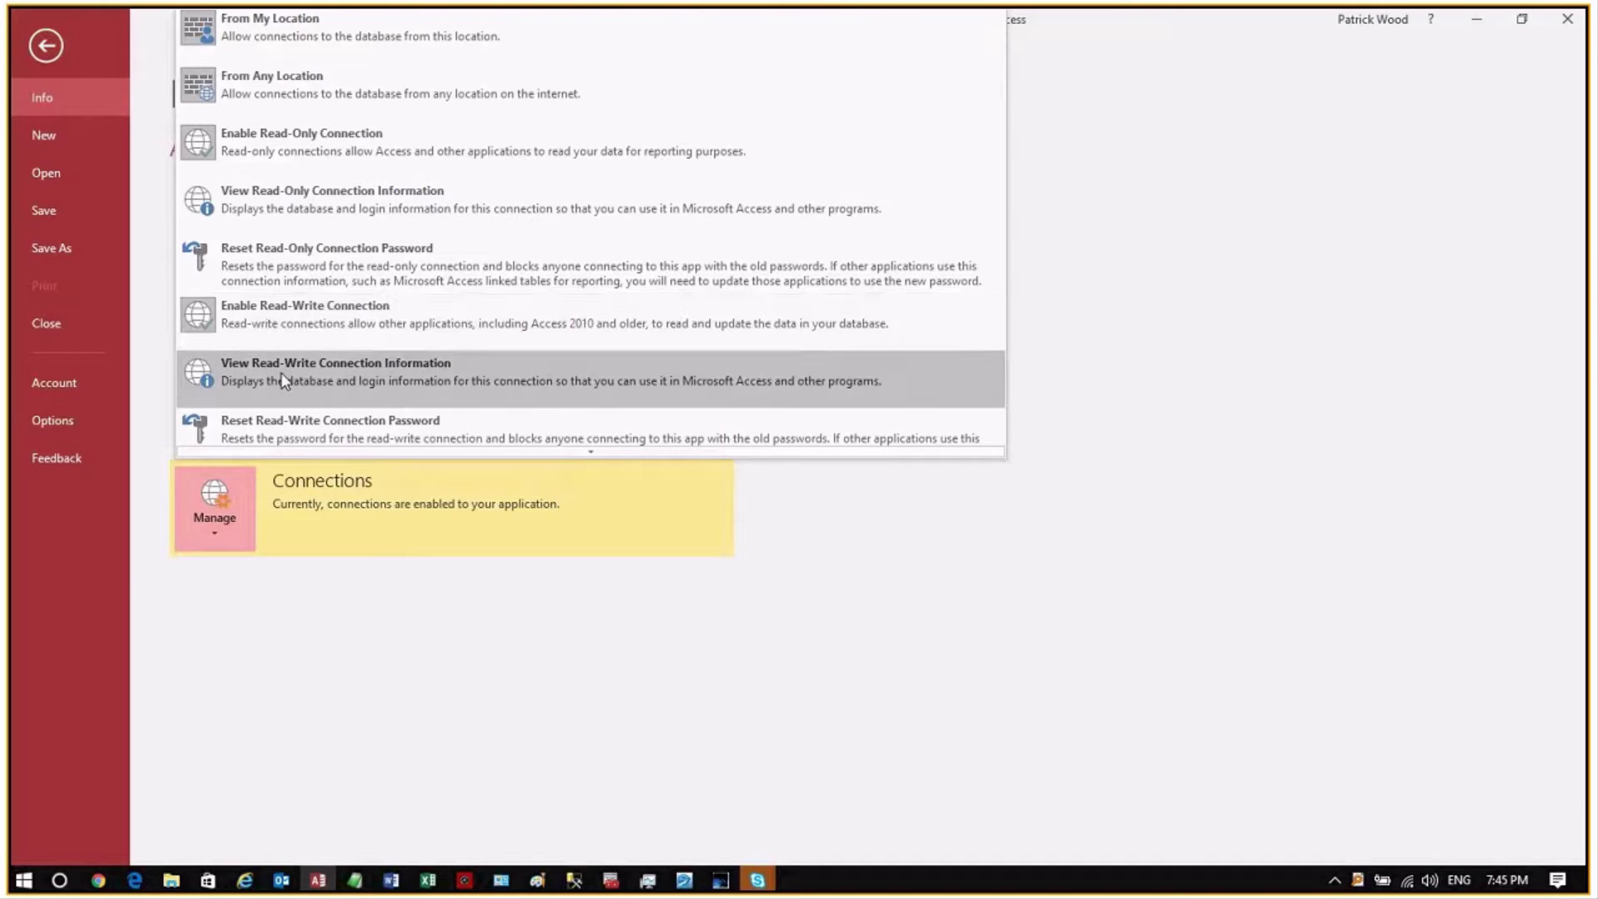
pyautogui.moveTo(358, 887)
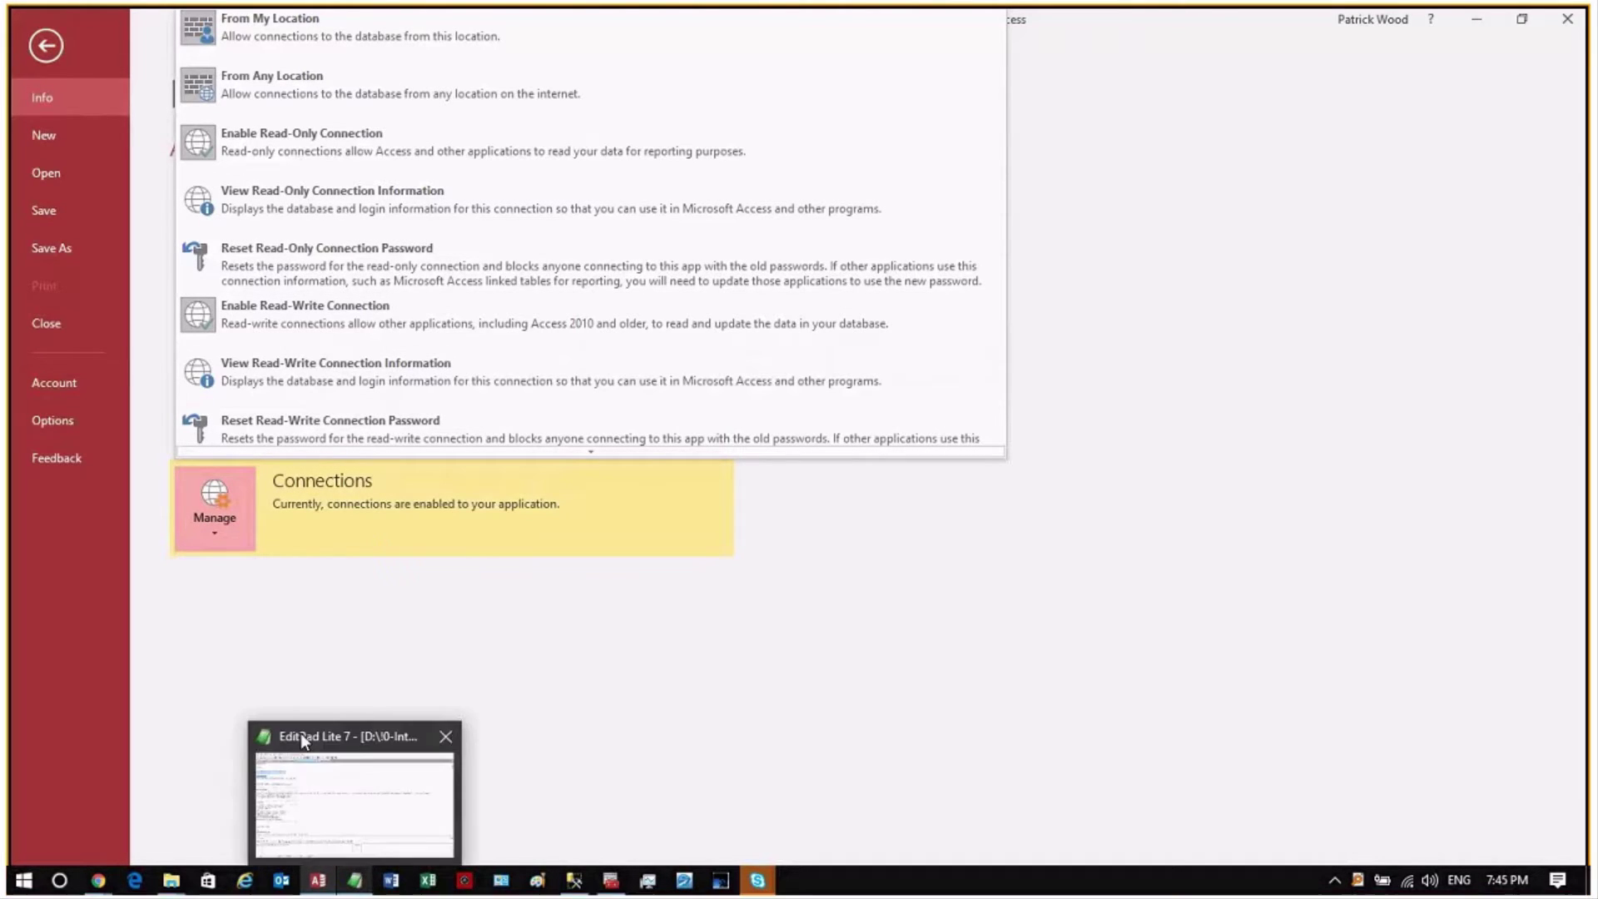
# In EditPad, find the server name and select the read-write password, then choose Create Reports in Access
pyautogui.click(351, 890)
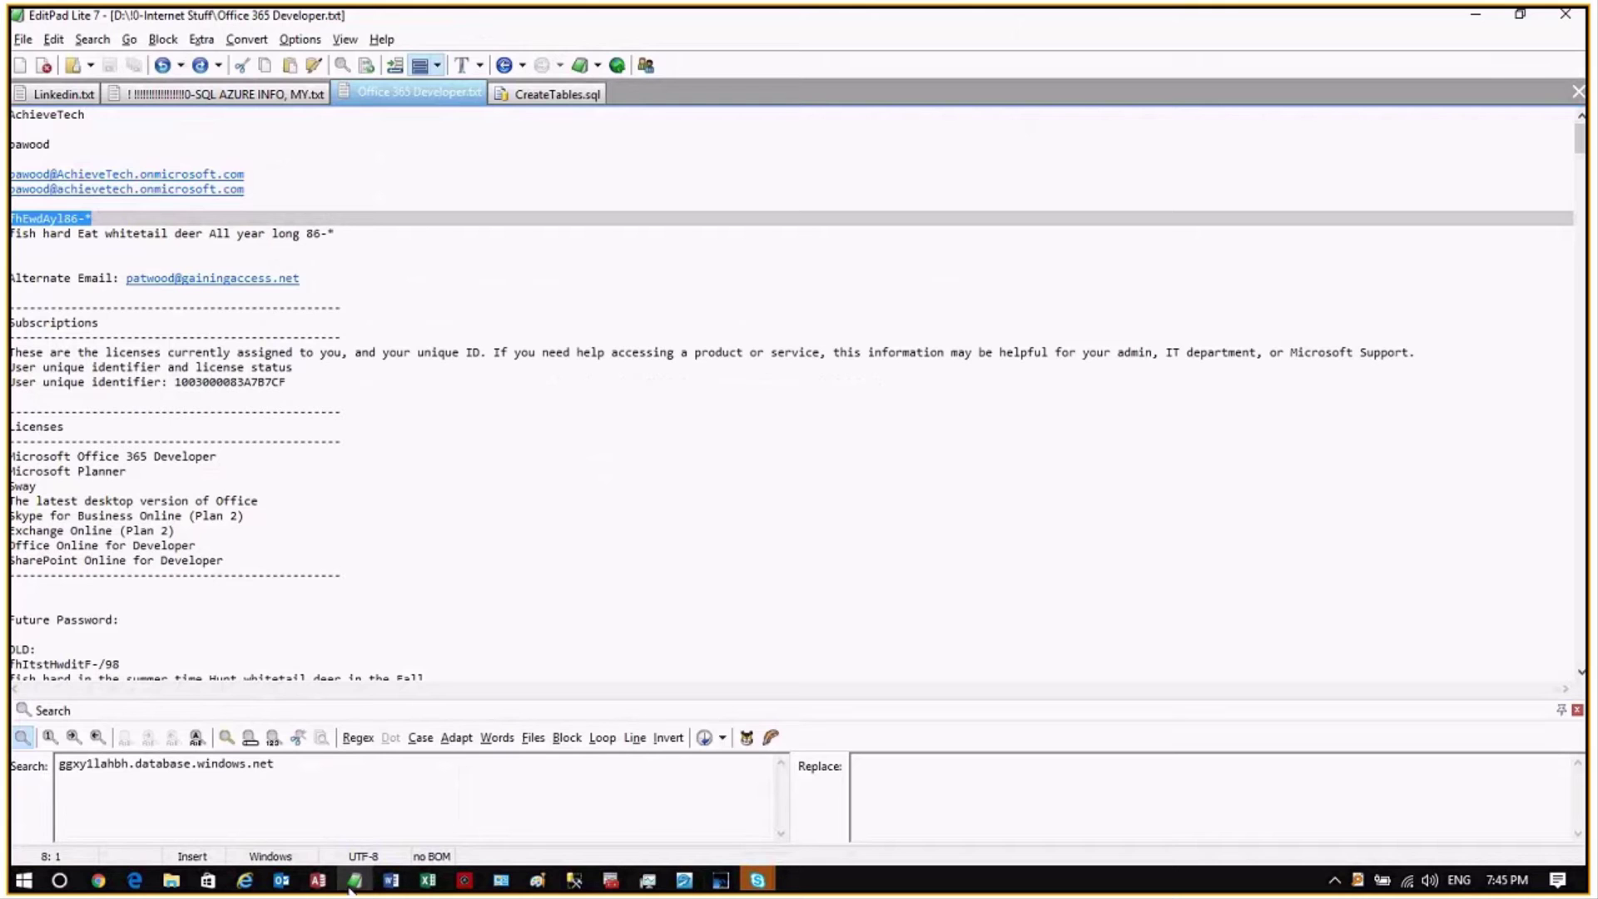
pyautogui.scroll(-1, 367, 458)
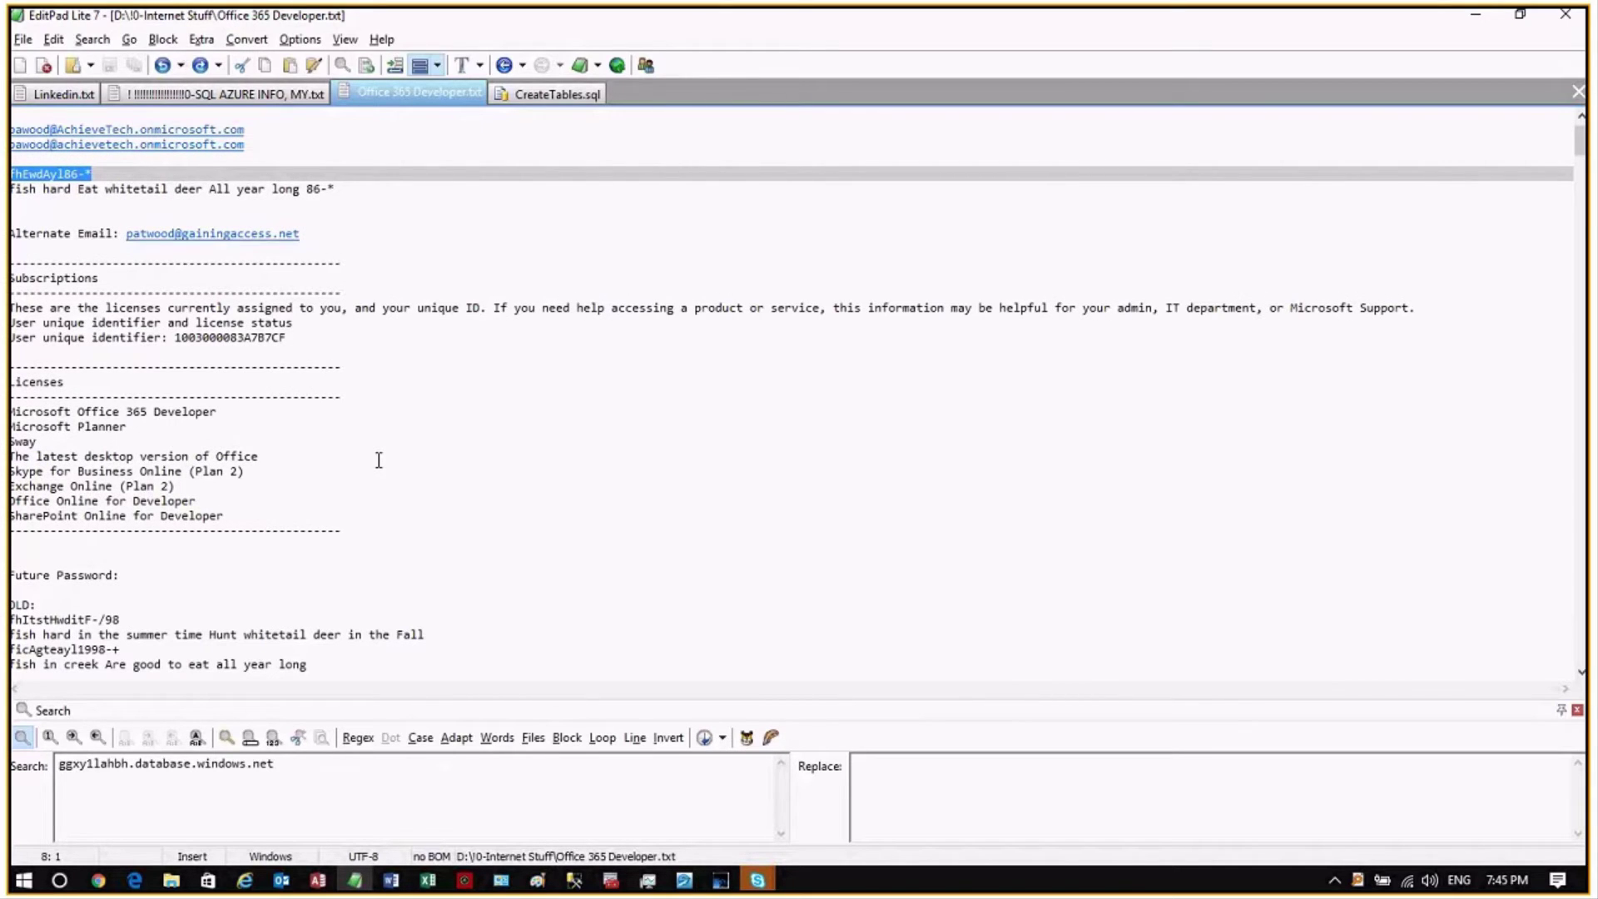
pyautogui.scroll(-3, 378, 460)
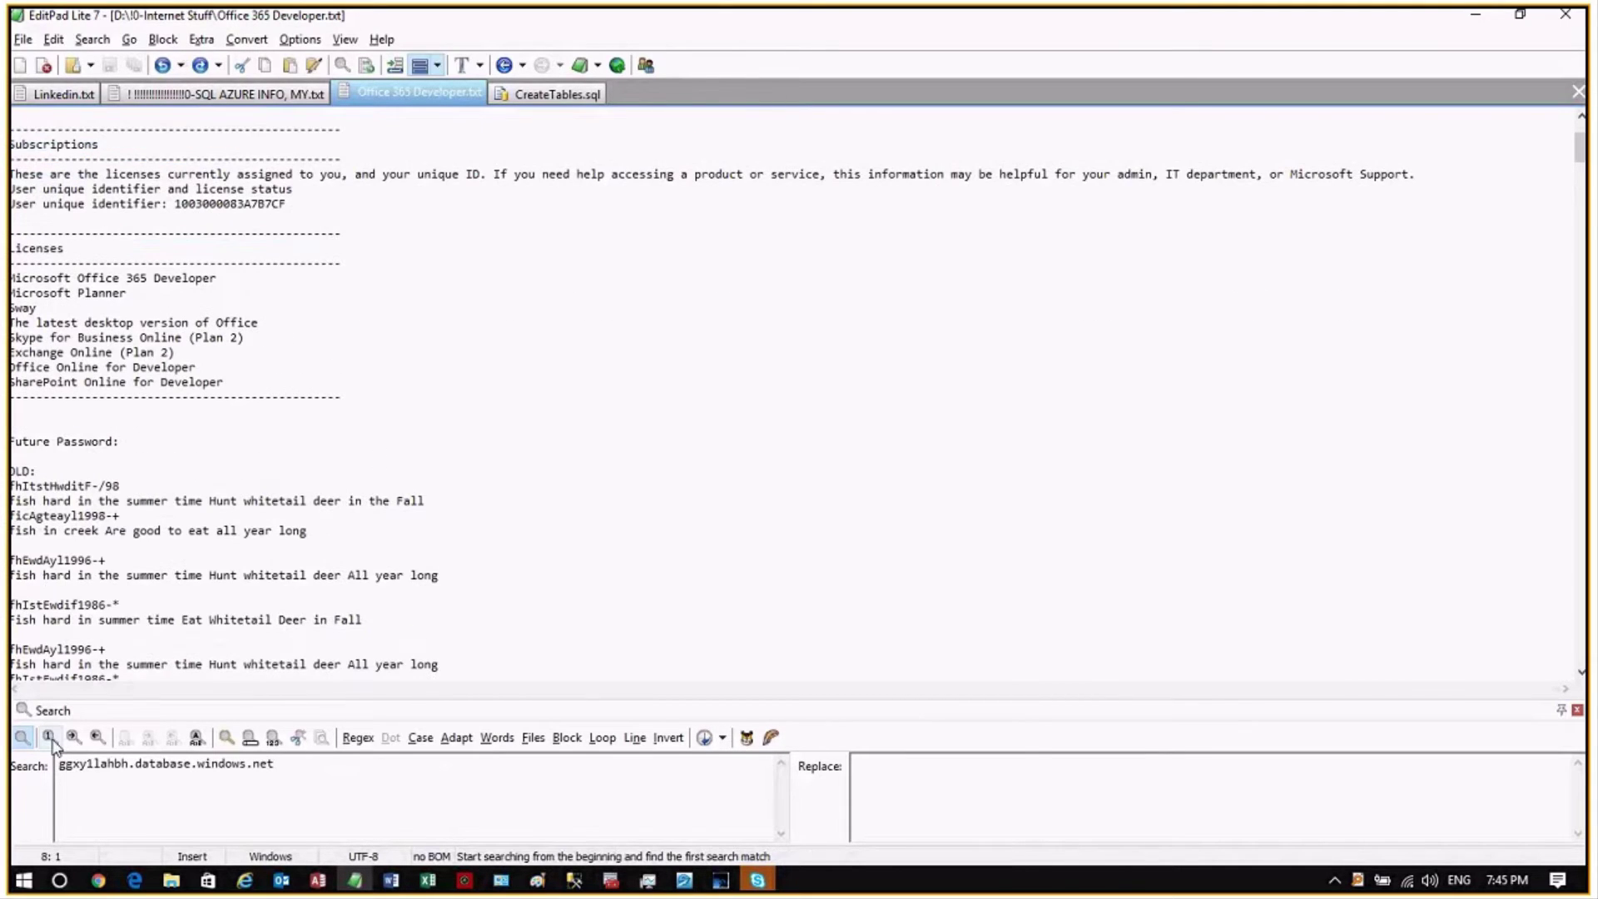
pyautogui.click(50, 739)
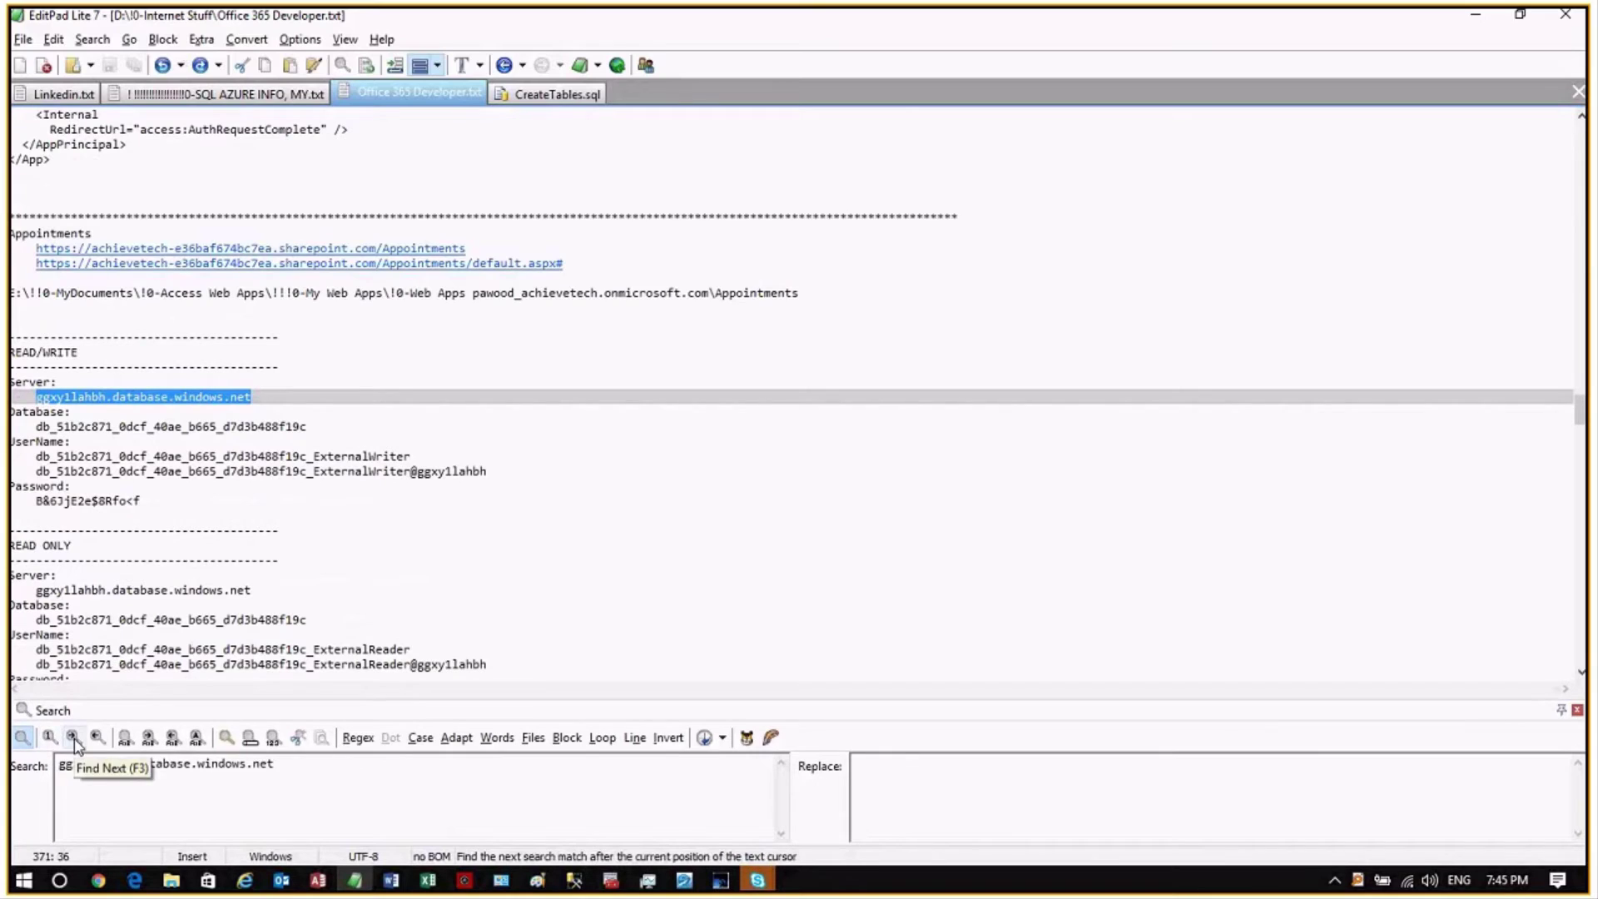
pyautogui.click(146, 500)
pyautogui.hotkey('shift', 'Left')
pyautogui.hotkey('shift', 'Left')
pyautogui.hotkey('shift', 'Left')
pyautogui.hotkey('shift', 'Left')
pyautogui.hotkey('shift', 'Left')
pyautogui.hotkey('shift', 'Left')
pyautogui.hotkey('shift', 'Left')
pyautogui.hotkey('shift', 'Left')
pyautogui.hotkey('shift', 'Left')
pyautogui.hotkey('shift', 'Left')
pyautogui.hotkey('shift', 'Left')
pyautogui.hotkey('shift', 'Left')
pyautogui.hotkey('shift', 'Left')
pyautogui.hotkey('shift', 'Left')
pyautogui.hotkey('shift', 'Left')
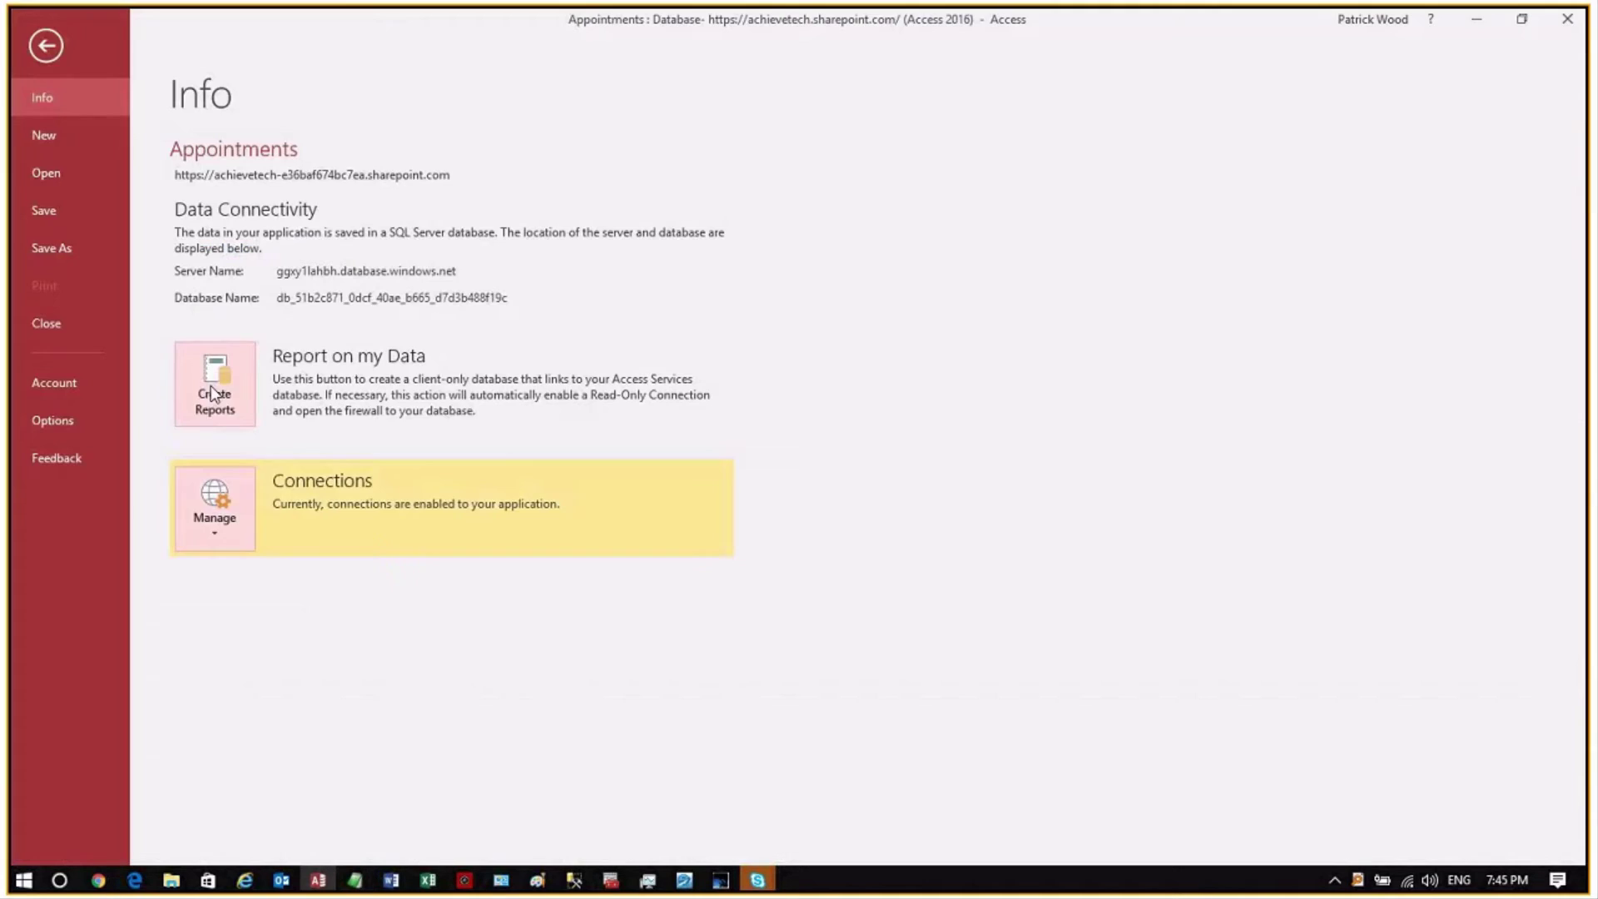
pyautogui.click(214, 391)
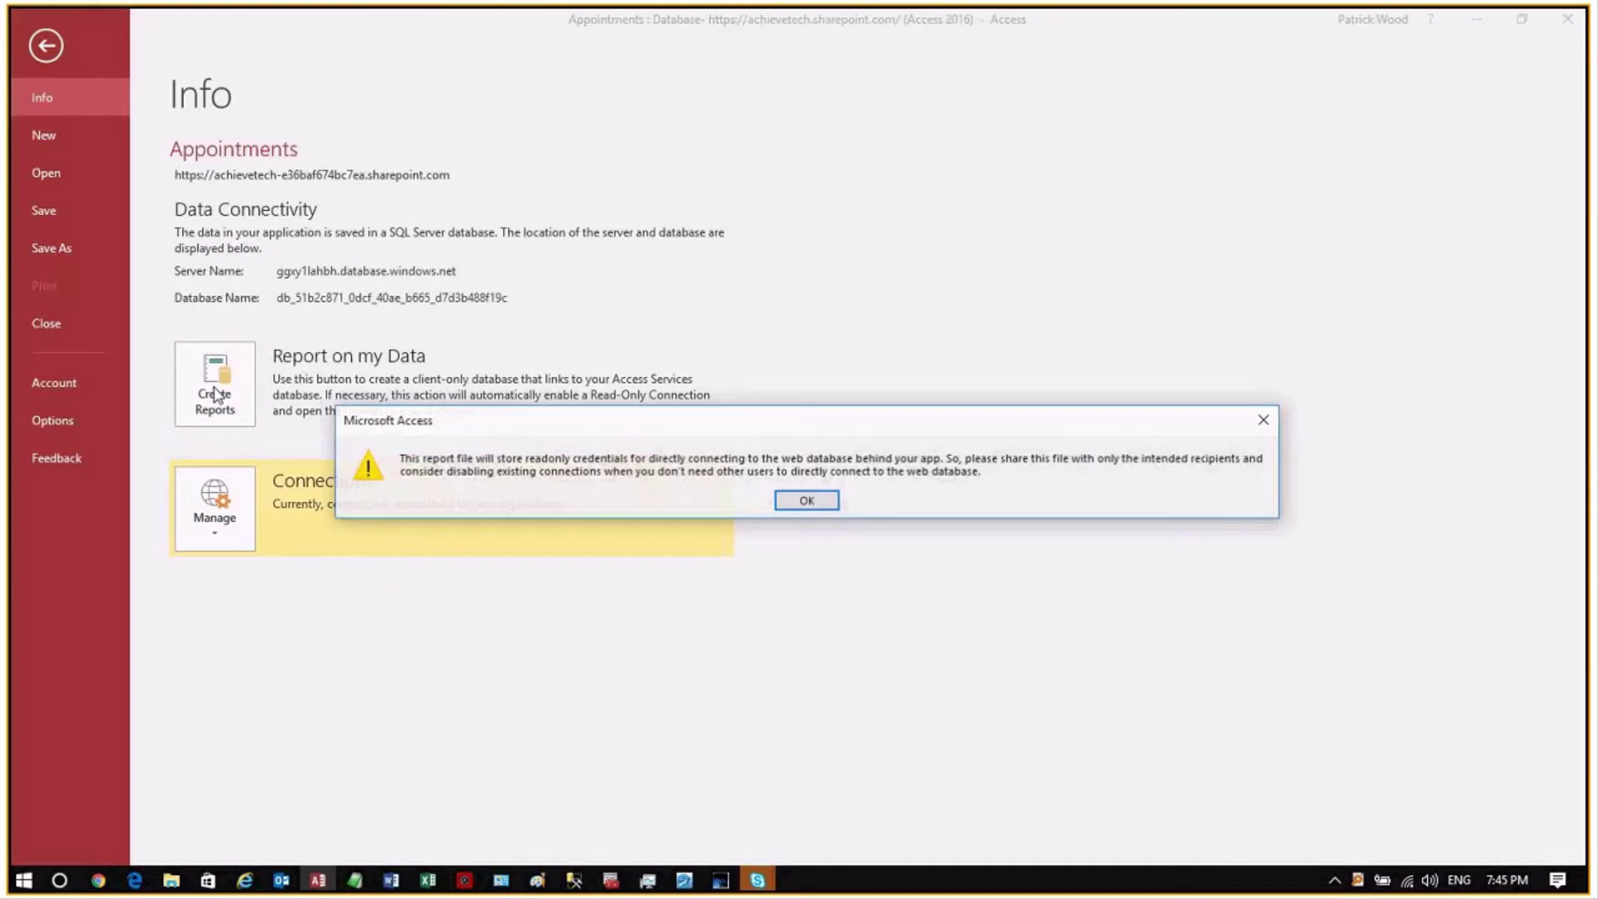
# Accept the credentials warning and save the report database as 'Appointments' in !!!0-My Web Apps > Appointments
pyautogui.click(807, 501)
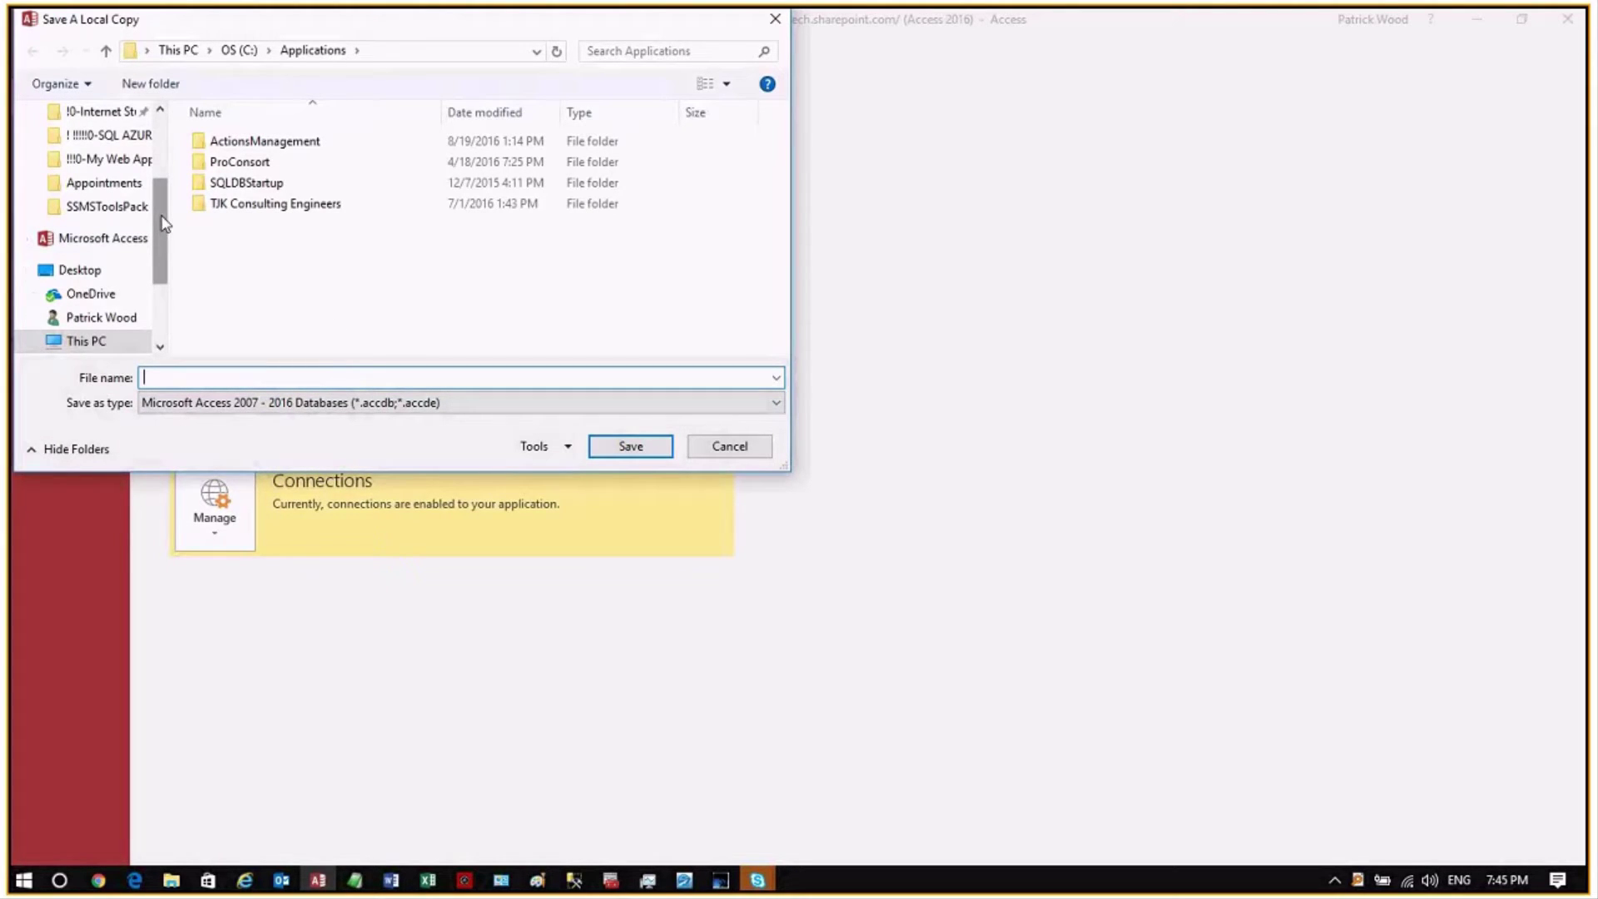
pyautogui.click(129, 167)
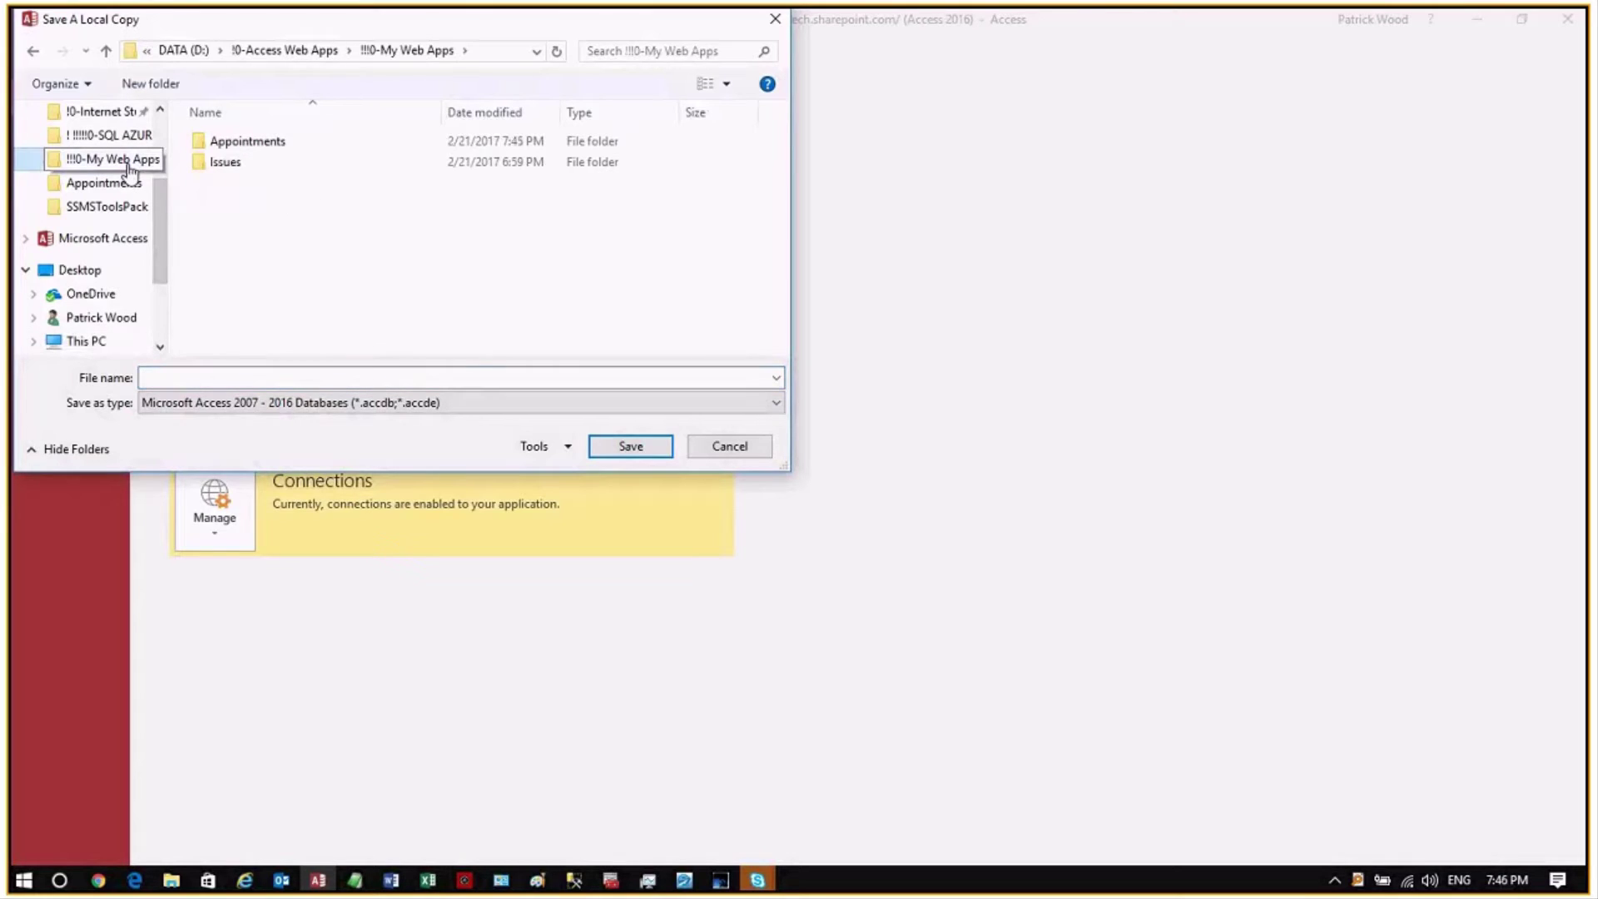
pyautogui.doubleClick(238, 141)
pyautogui.click(328, 376)
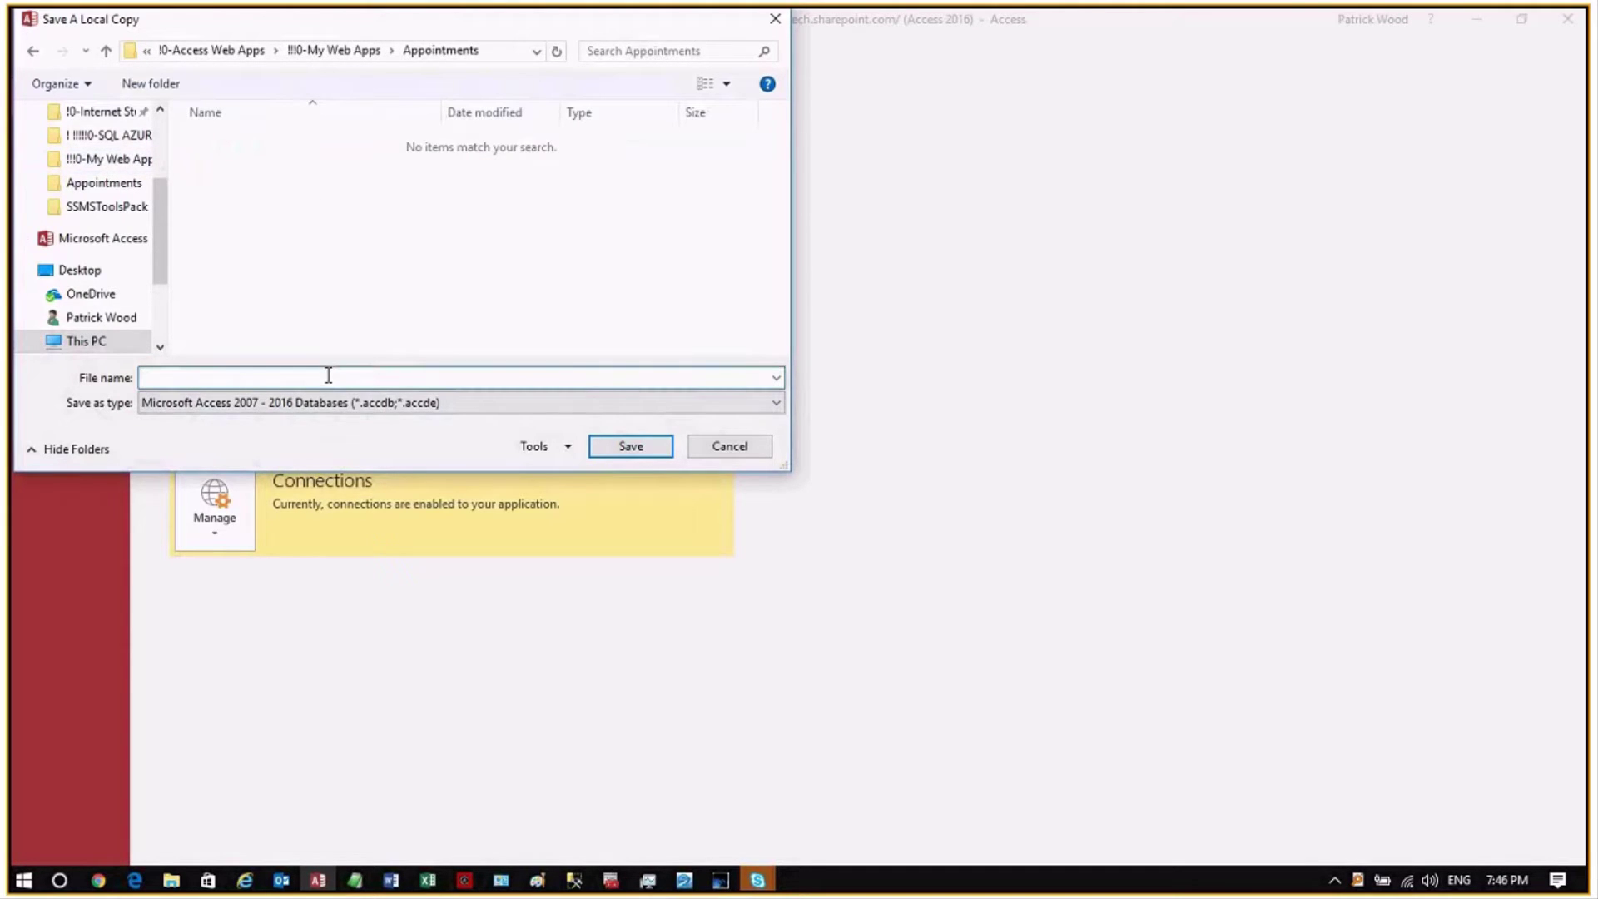
pyautogui.write('Appo')
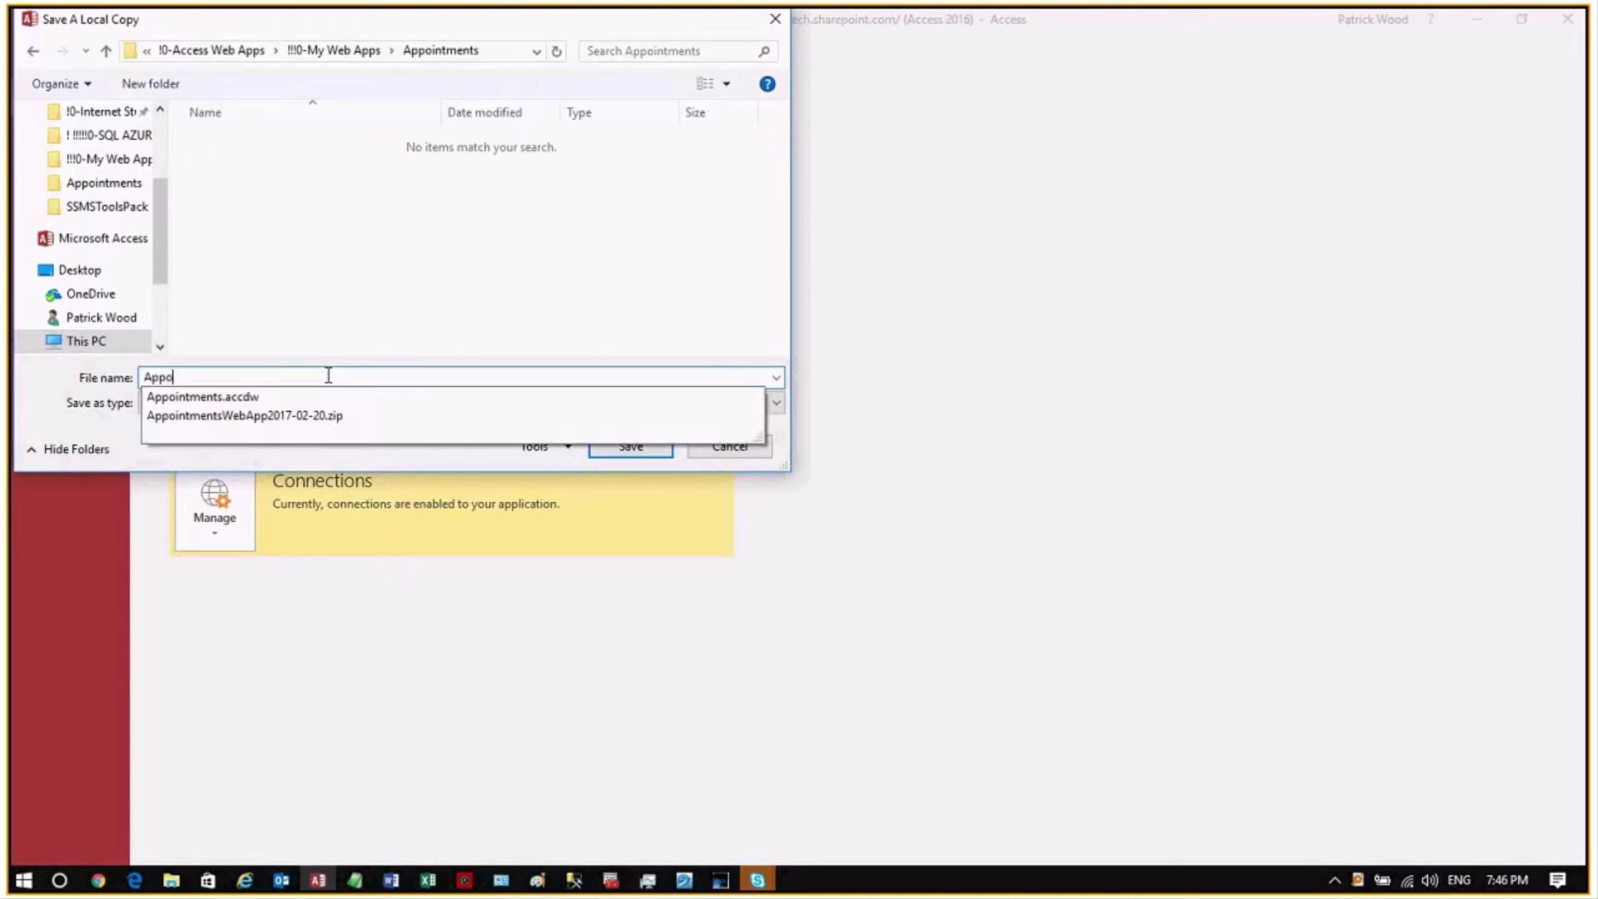
pyautogui.click(236, 399)
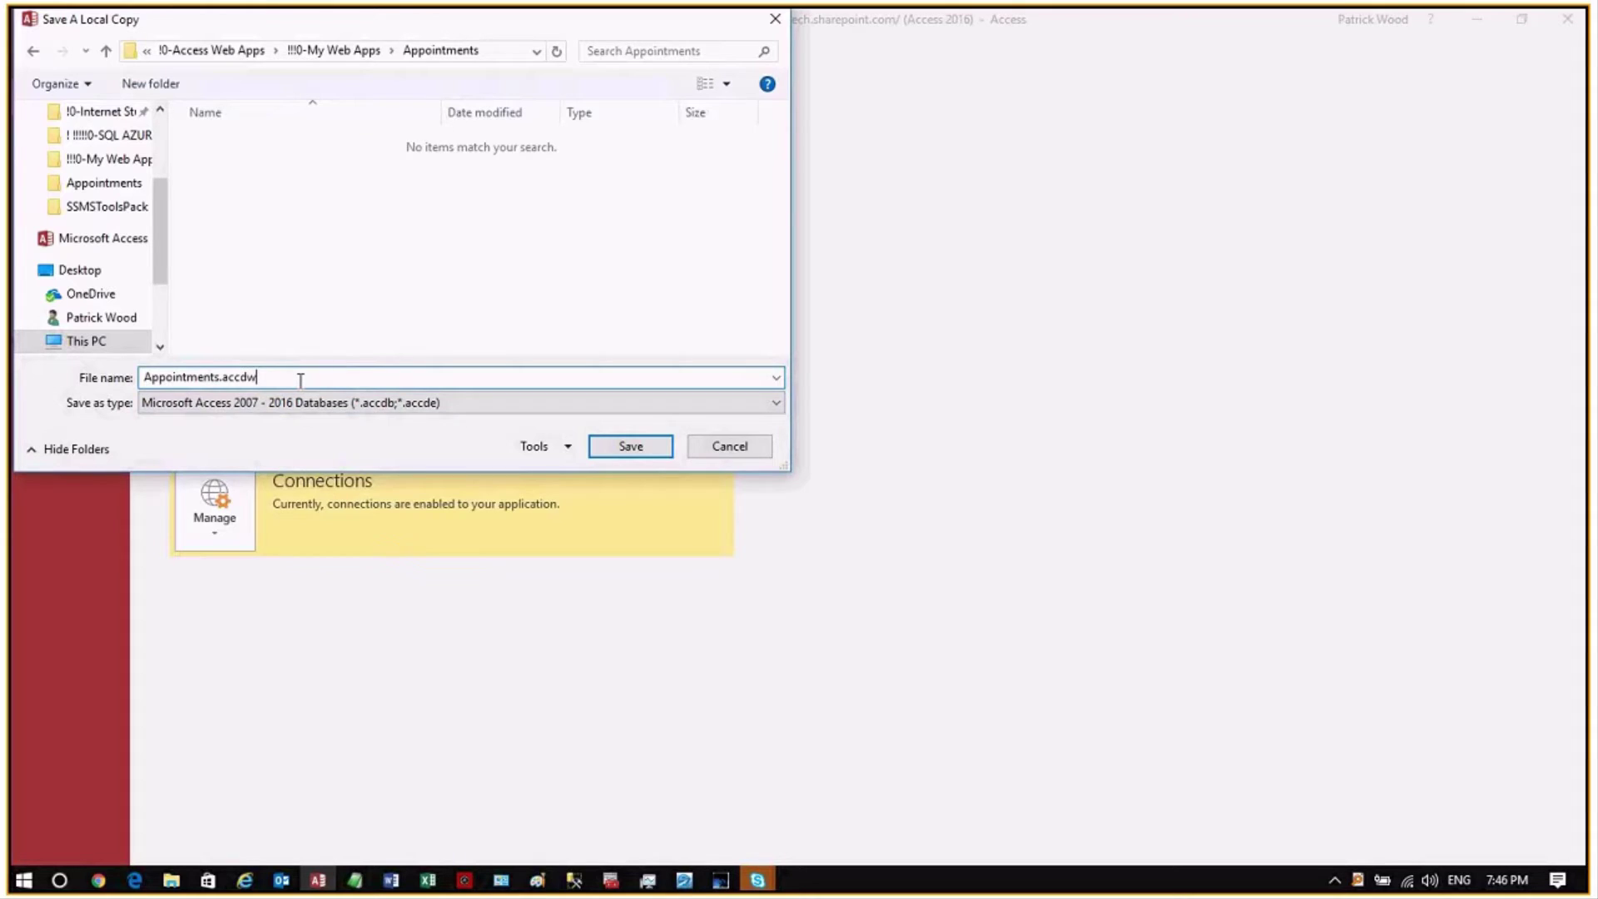
pyautogui.press('BackSpace')
pyautogui.press('BackSpace')
pyautogui.press('BackSpace')
pyautogui.press('BackSpace')
pyautogui.press('BackSpace')
pyautogui.press('BackSpace')
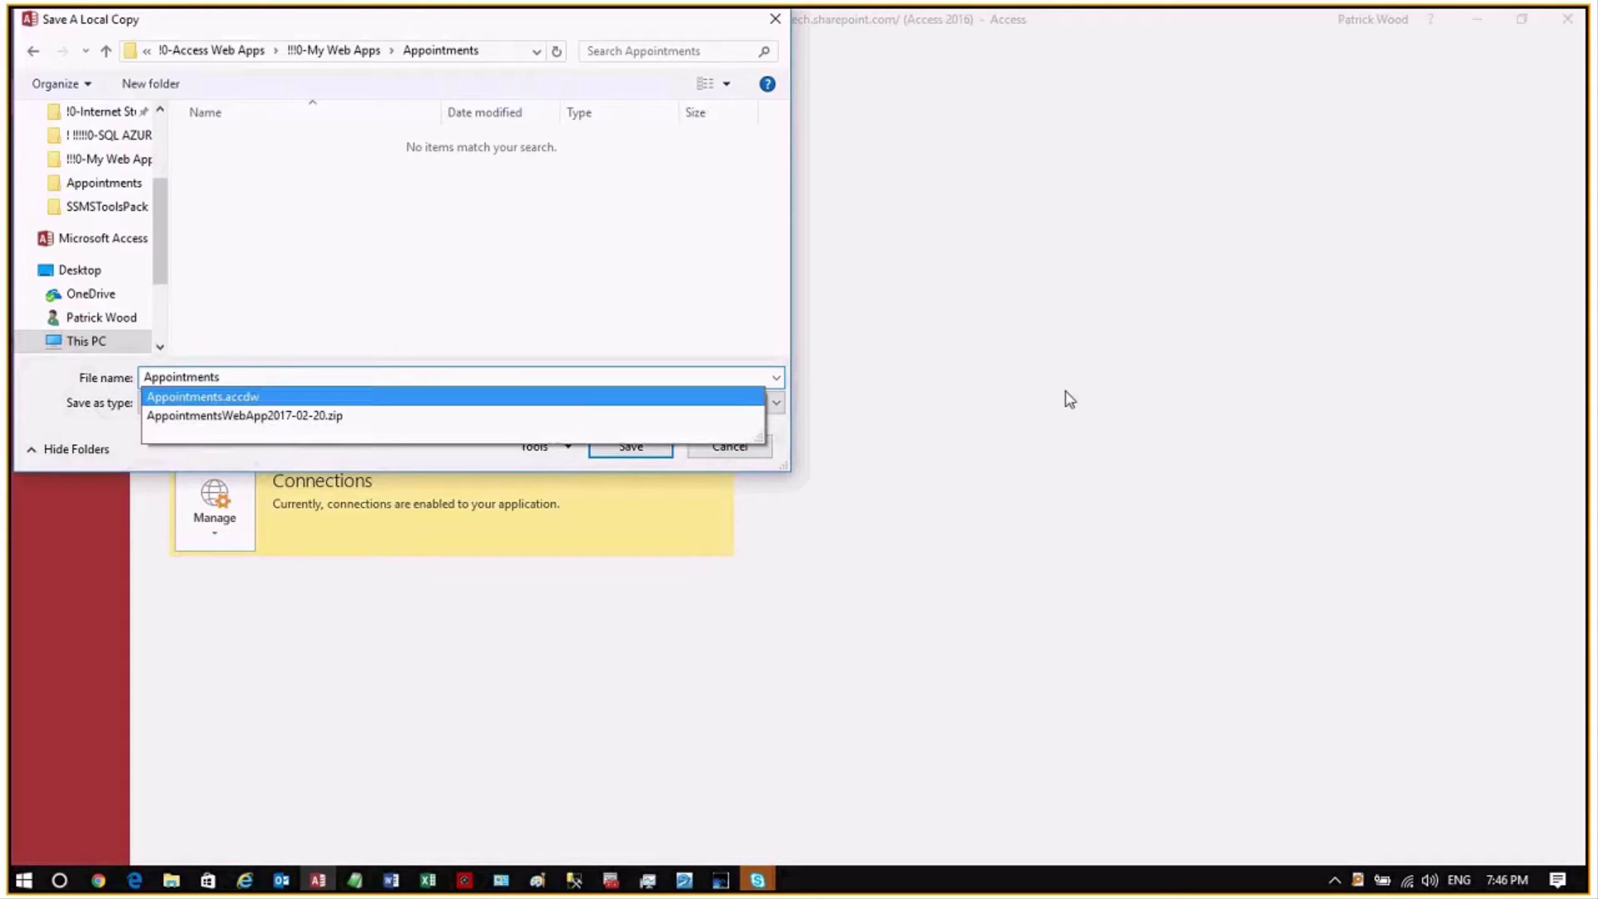
pyautogui.press('Escape')
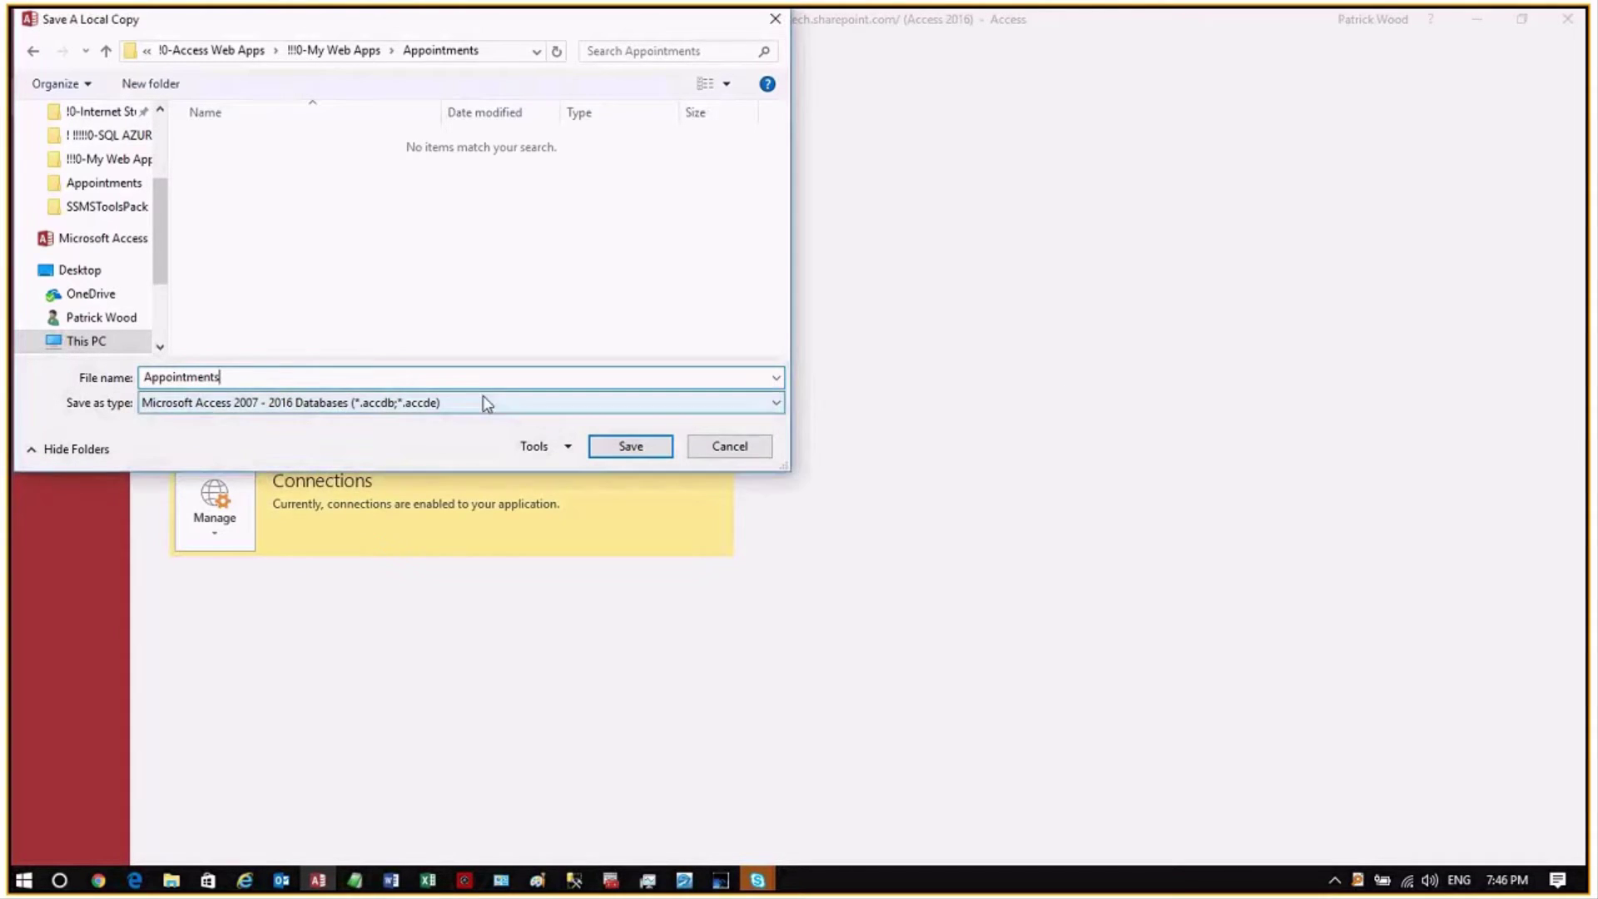
pyautogui.click(648, 452)
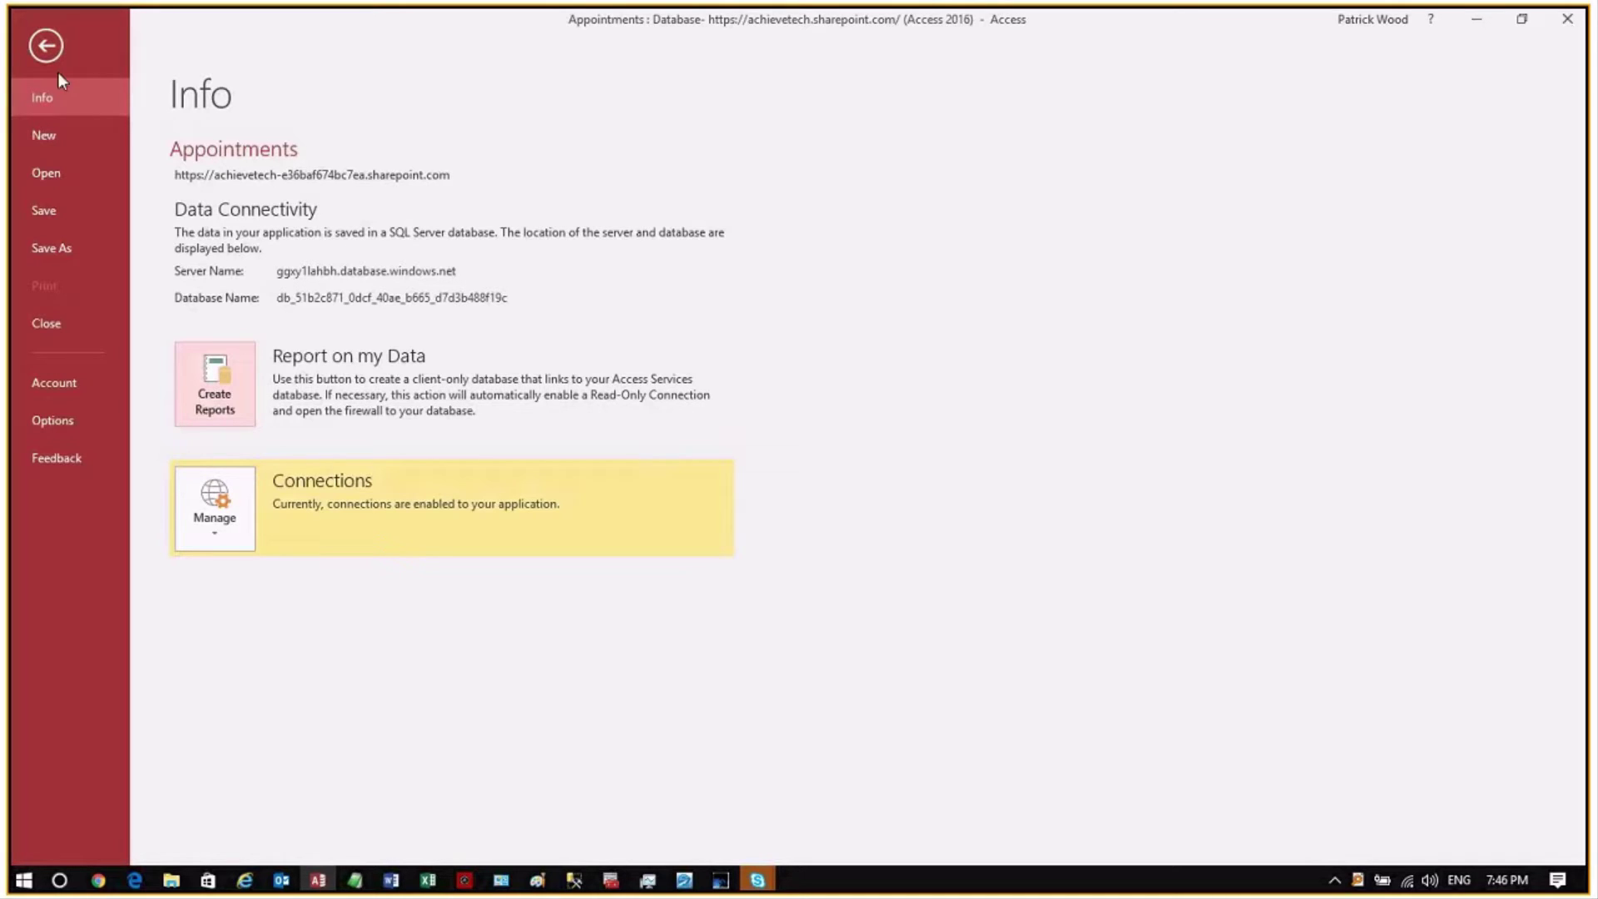
pyautogui.click(57, 45)
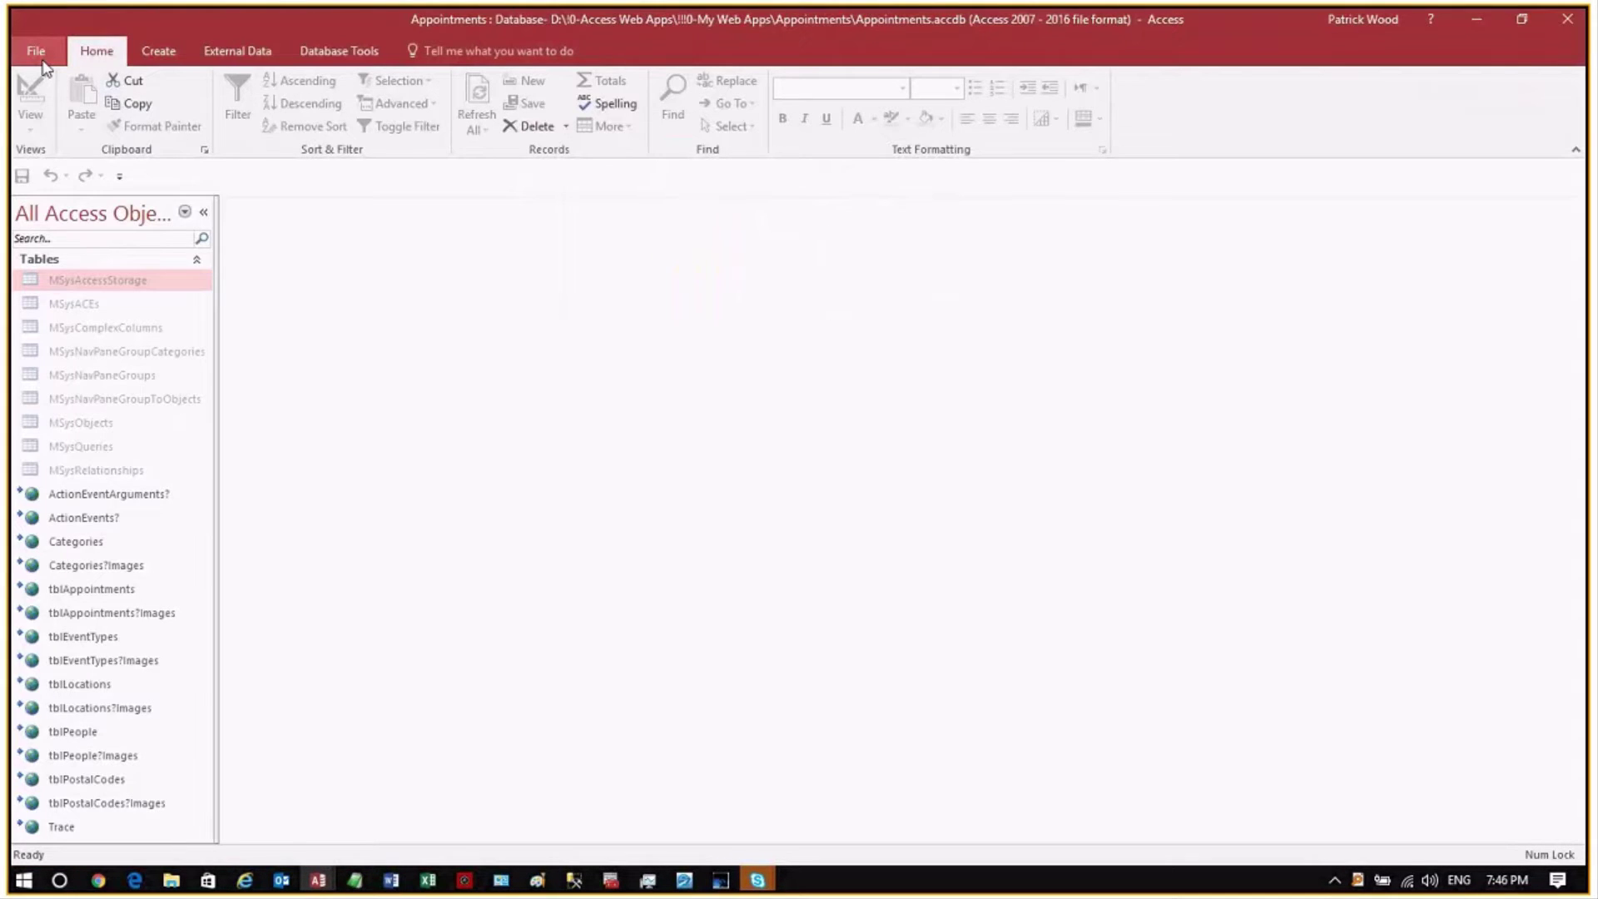
pyautogui.click(36, 52)
pyautogui.click(41, 55)
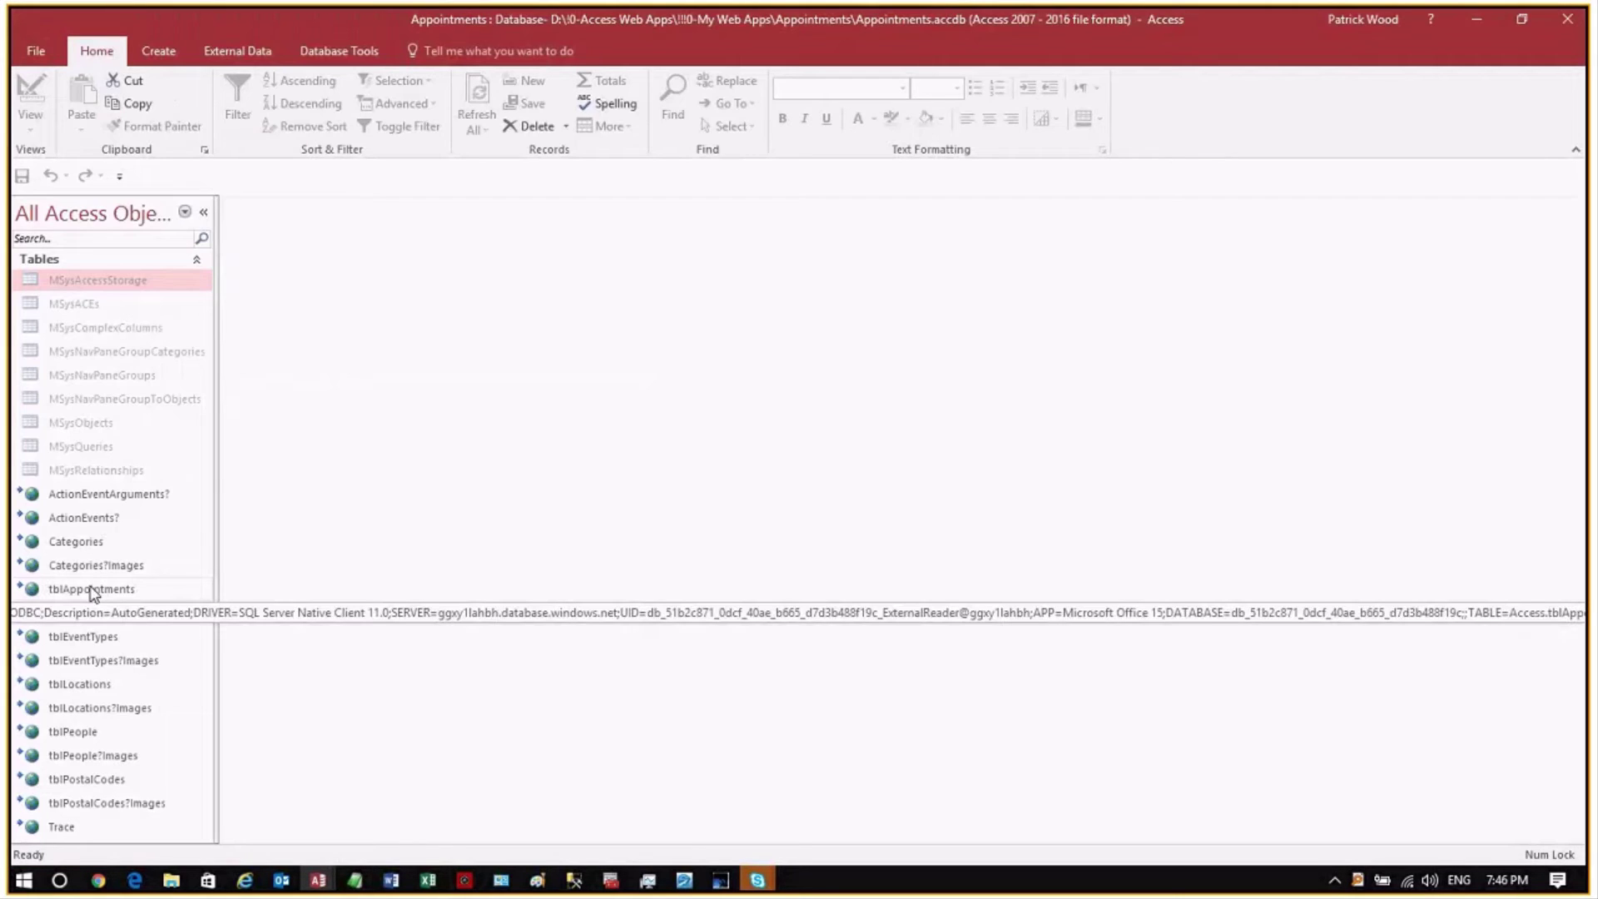
pyautogui.click(92, 593)
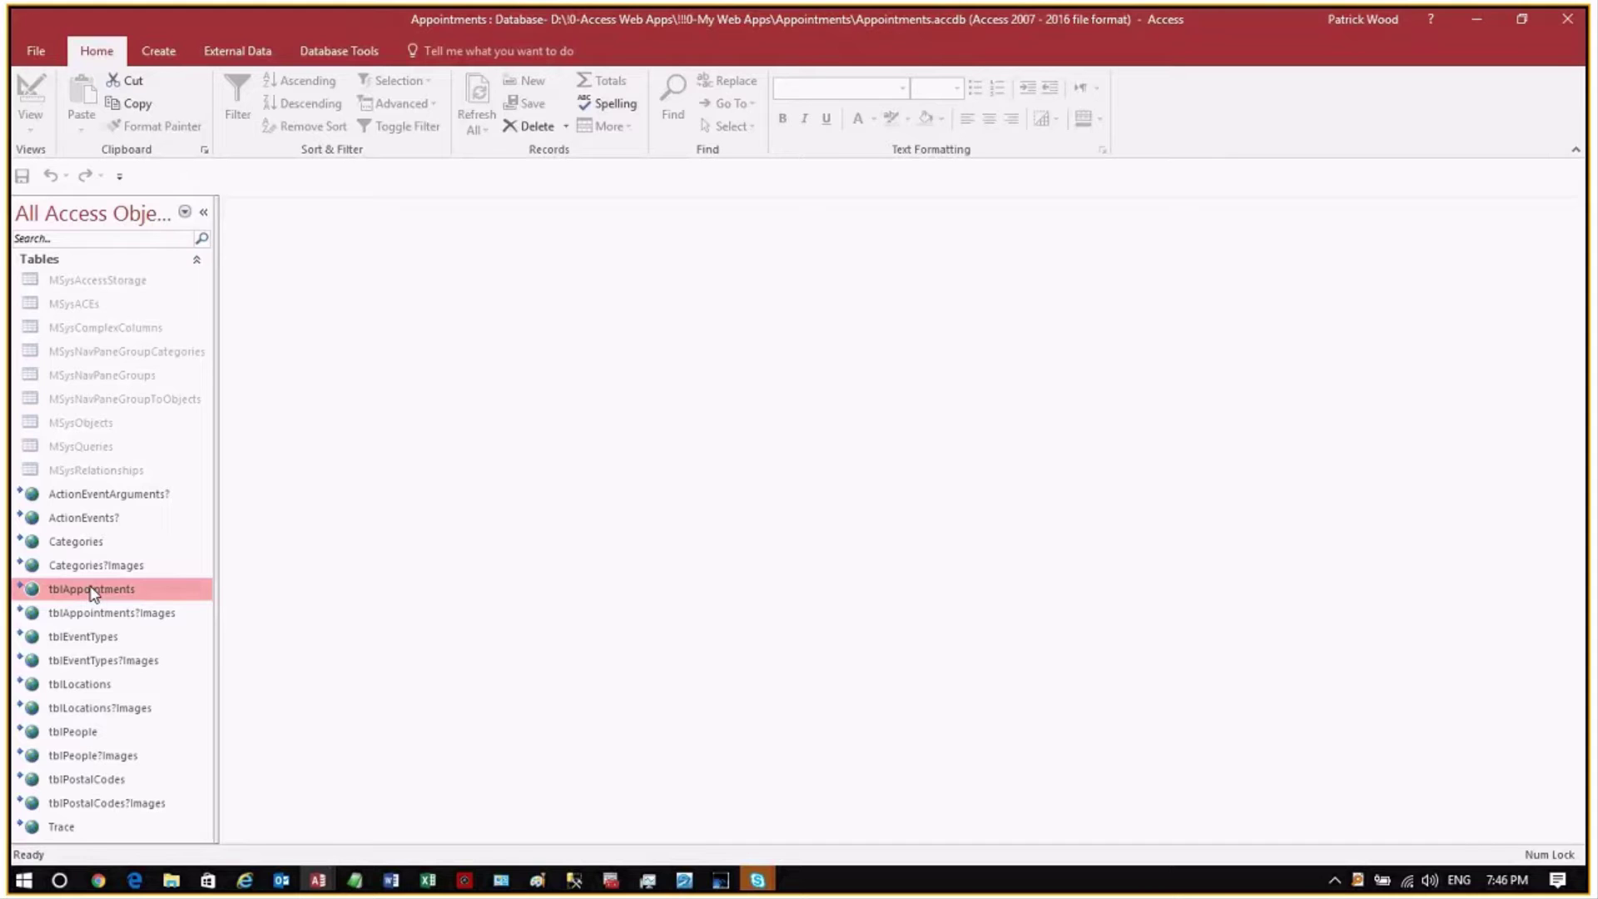
pyautogui.doubleClick(91, 592)
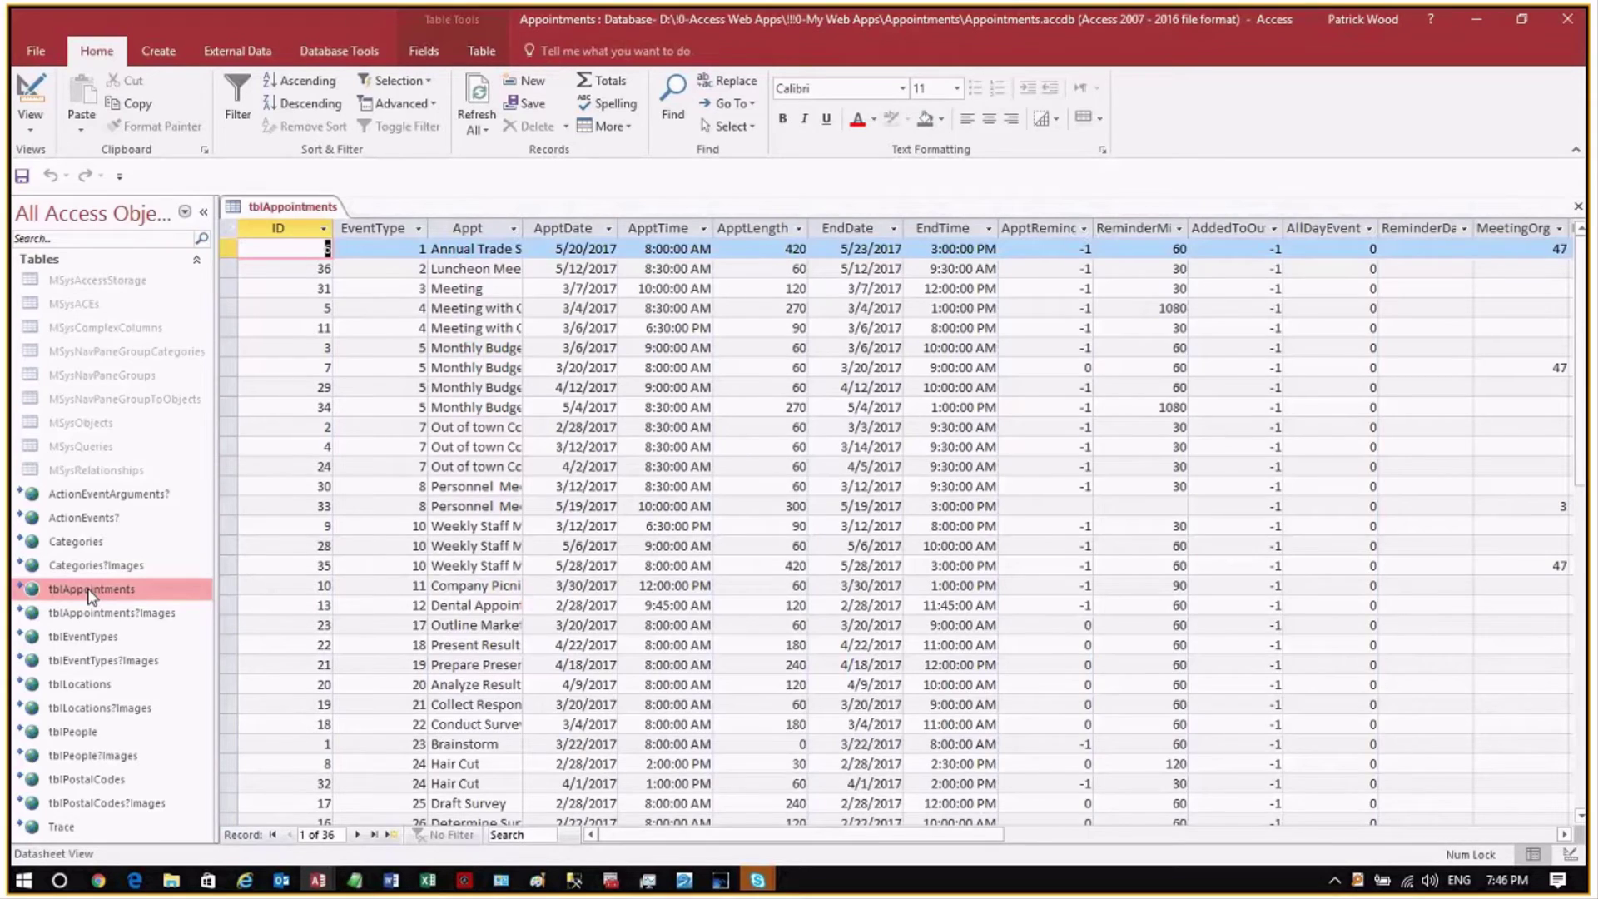
pyautogui.rightClick(301, 207)
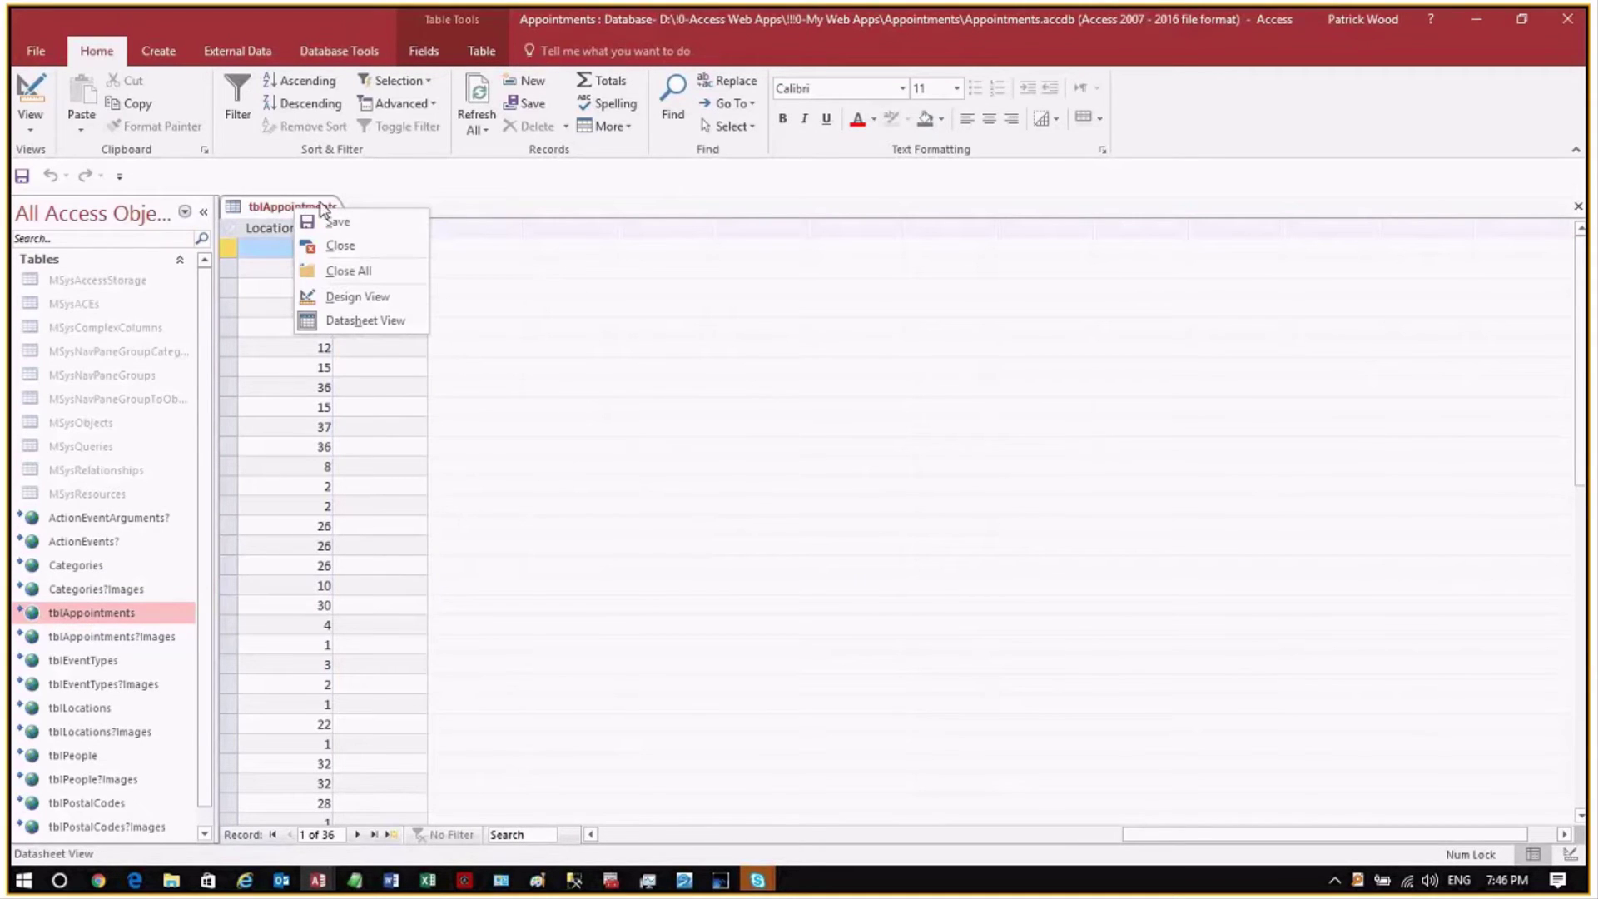
# Close tblAppointments, launch the VBA editor from Database Tools, insert Module1 and maximize the editor
pyautogui.click(341, 247)
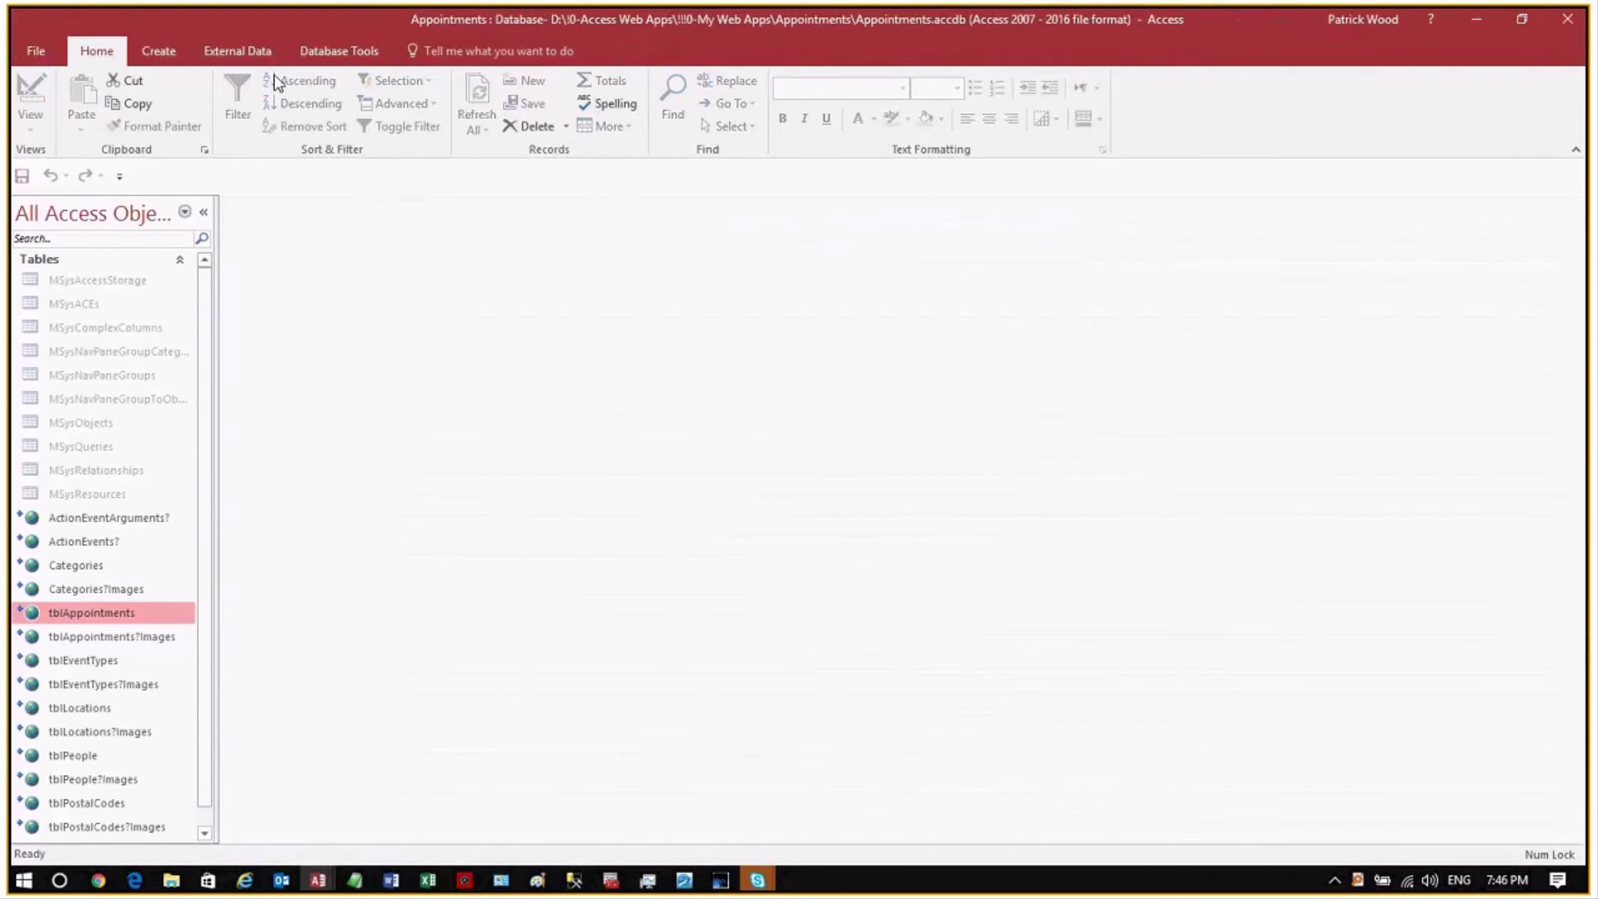
pyautogui.click(322, 55)
pyautogui.click(131, 117)
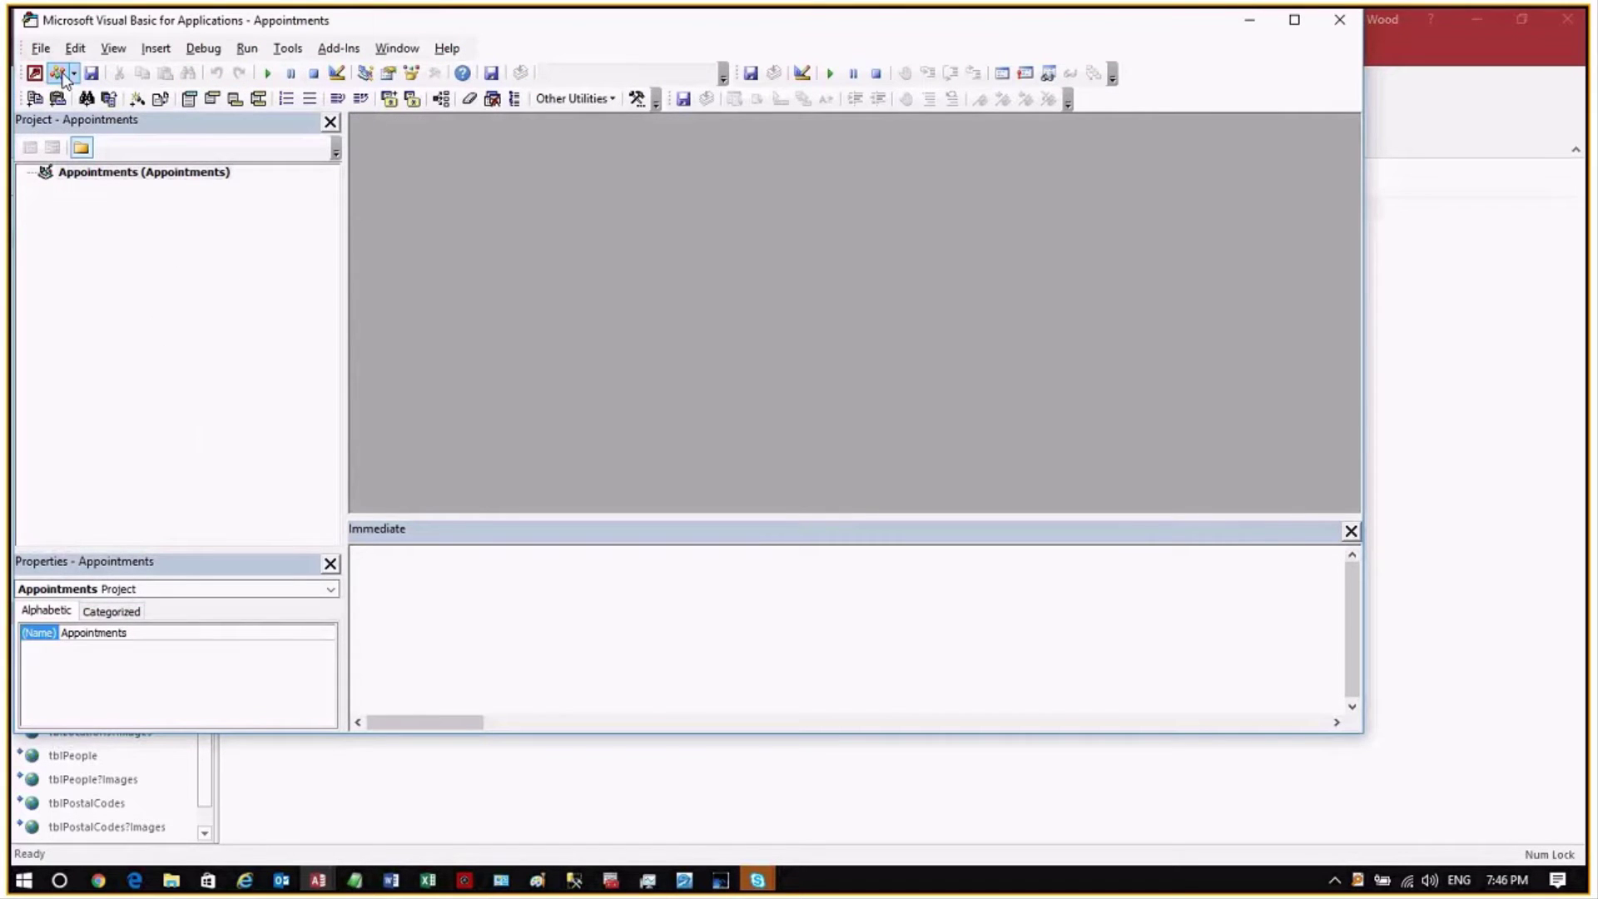
pyautogui.click(62, 75)
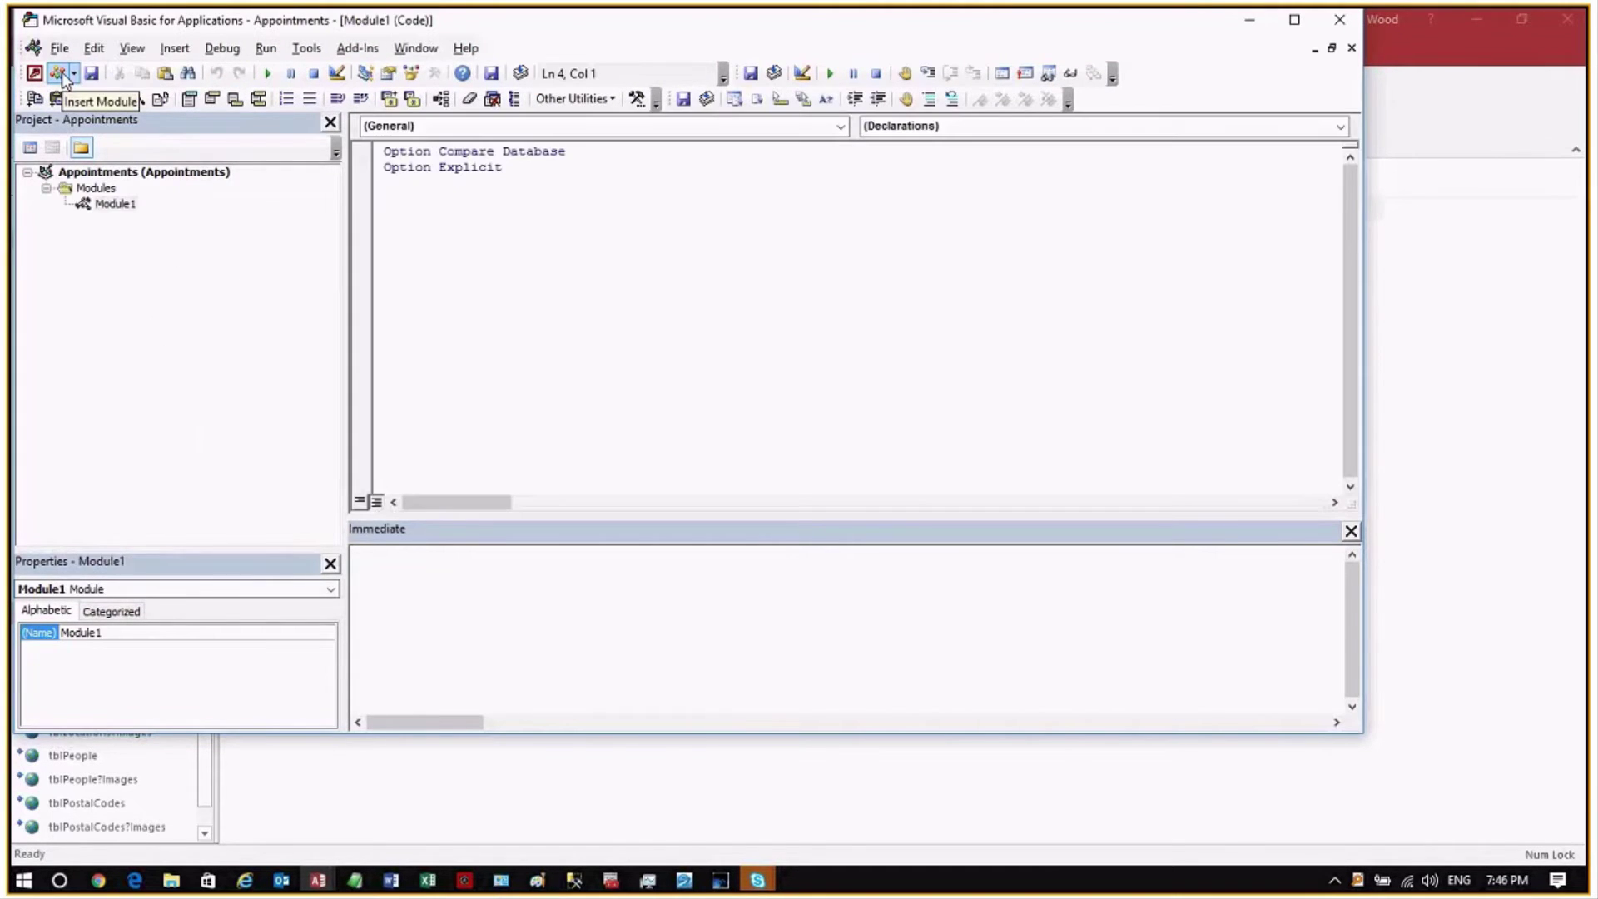
pyautogui.click(1297, 20)
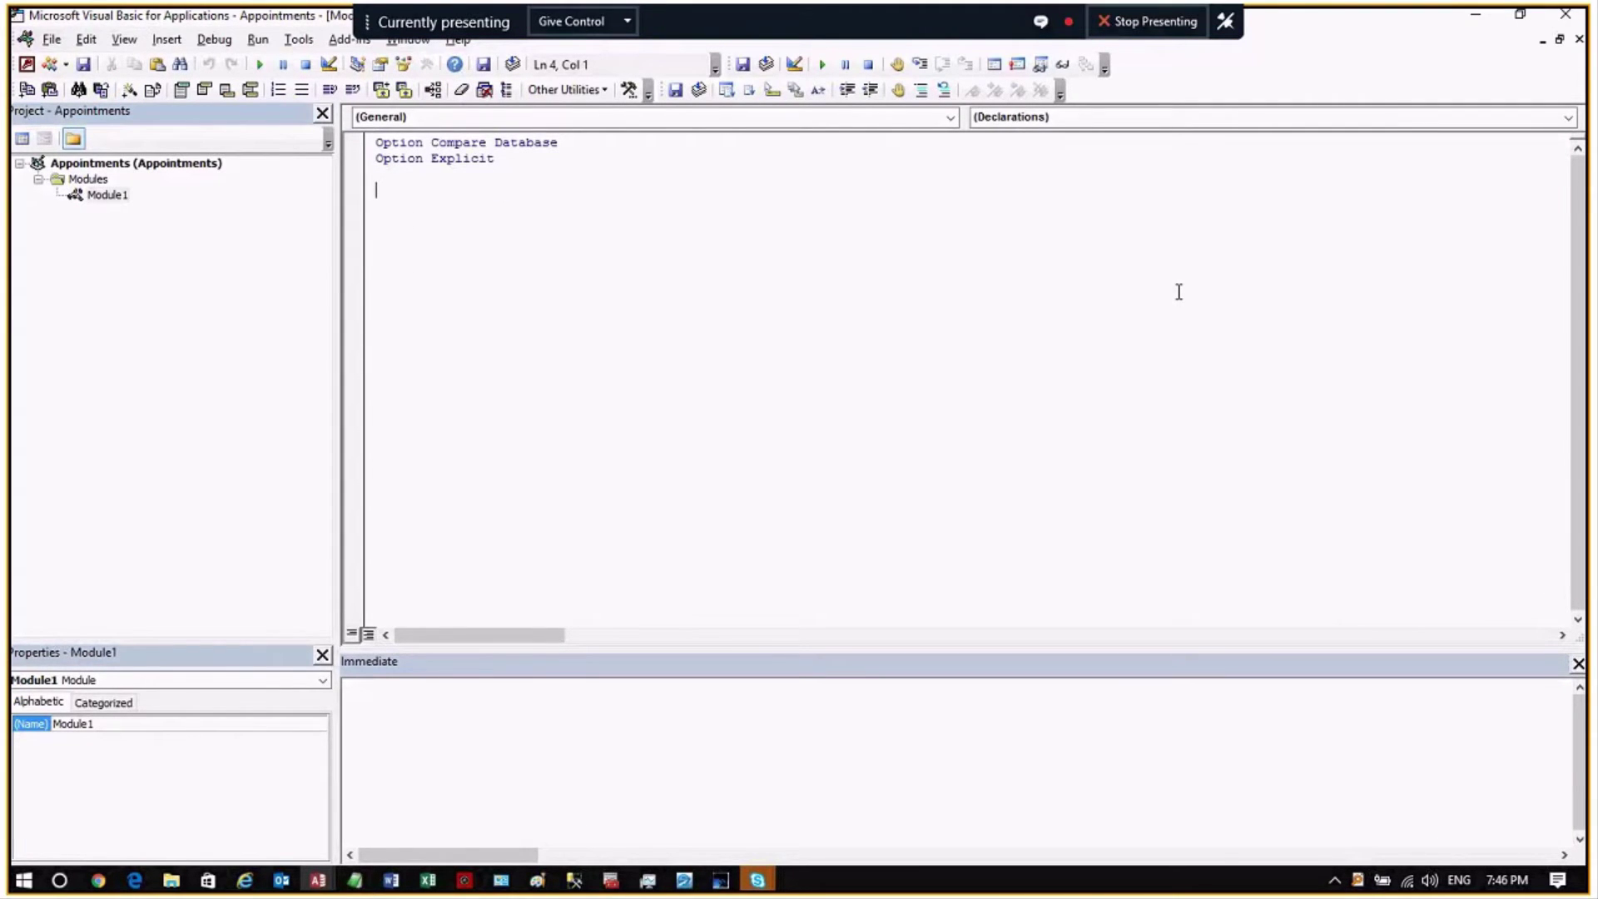
pyautogui.hotkey('alt', 'Tab')
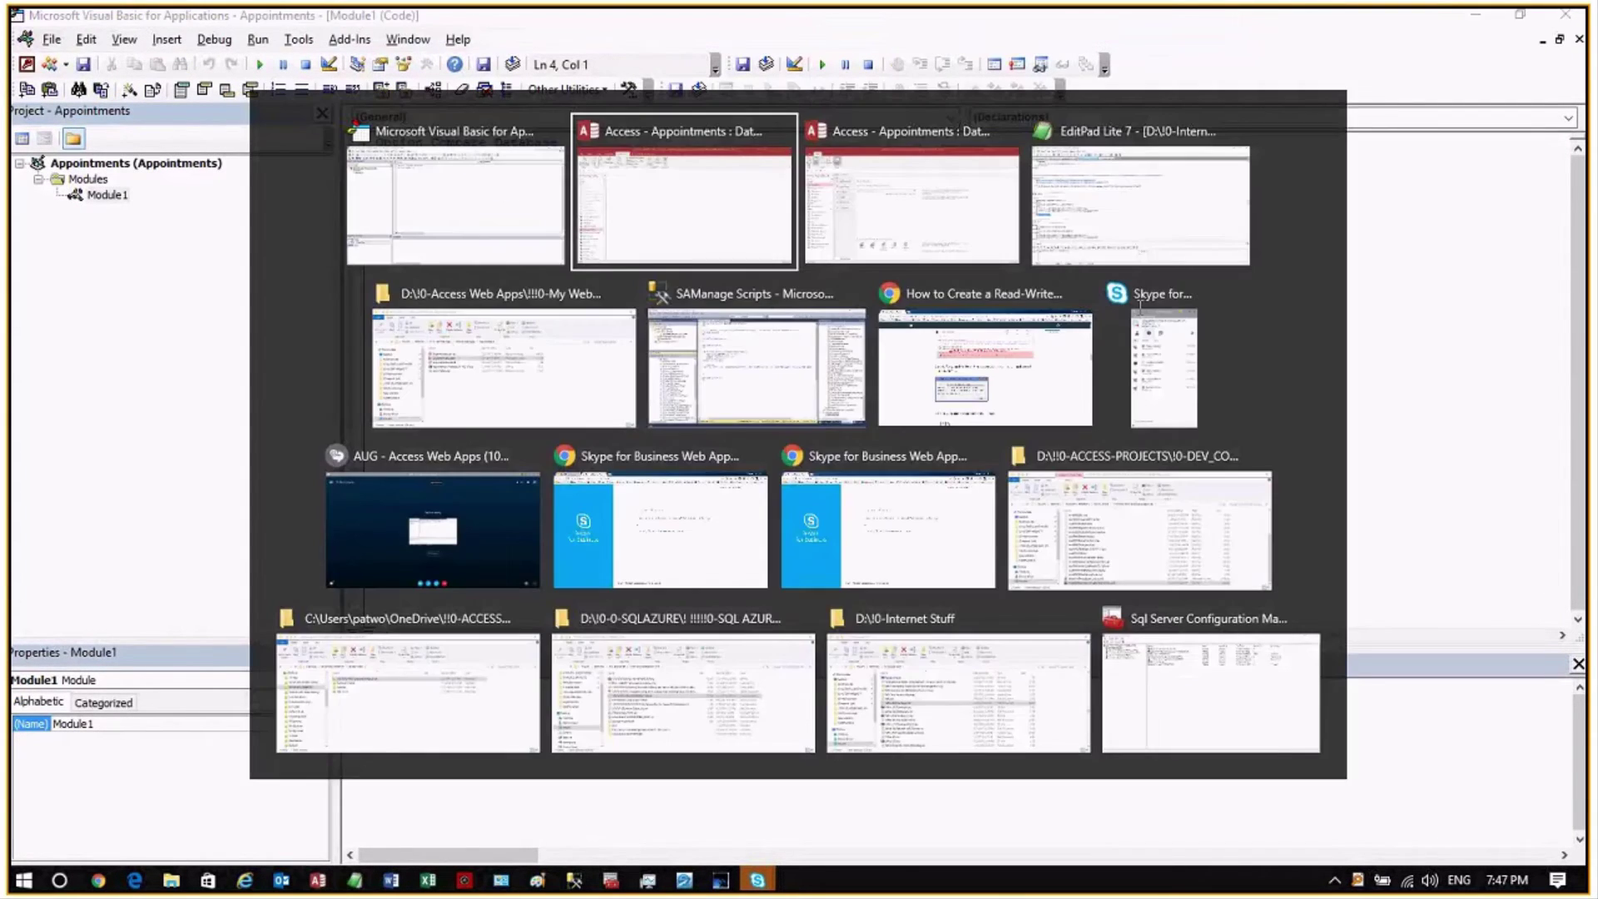
# Glance at the EditPad notes, then switch to the D:\0-Access Web Apps Explorer window showing the Appointments folder
pyautogui.press('Tab')
pyautogui.press('Tab')
pyautogui.press('Tab')
pyautogui.press('Tab')
pyautogui.press('Tab')
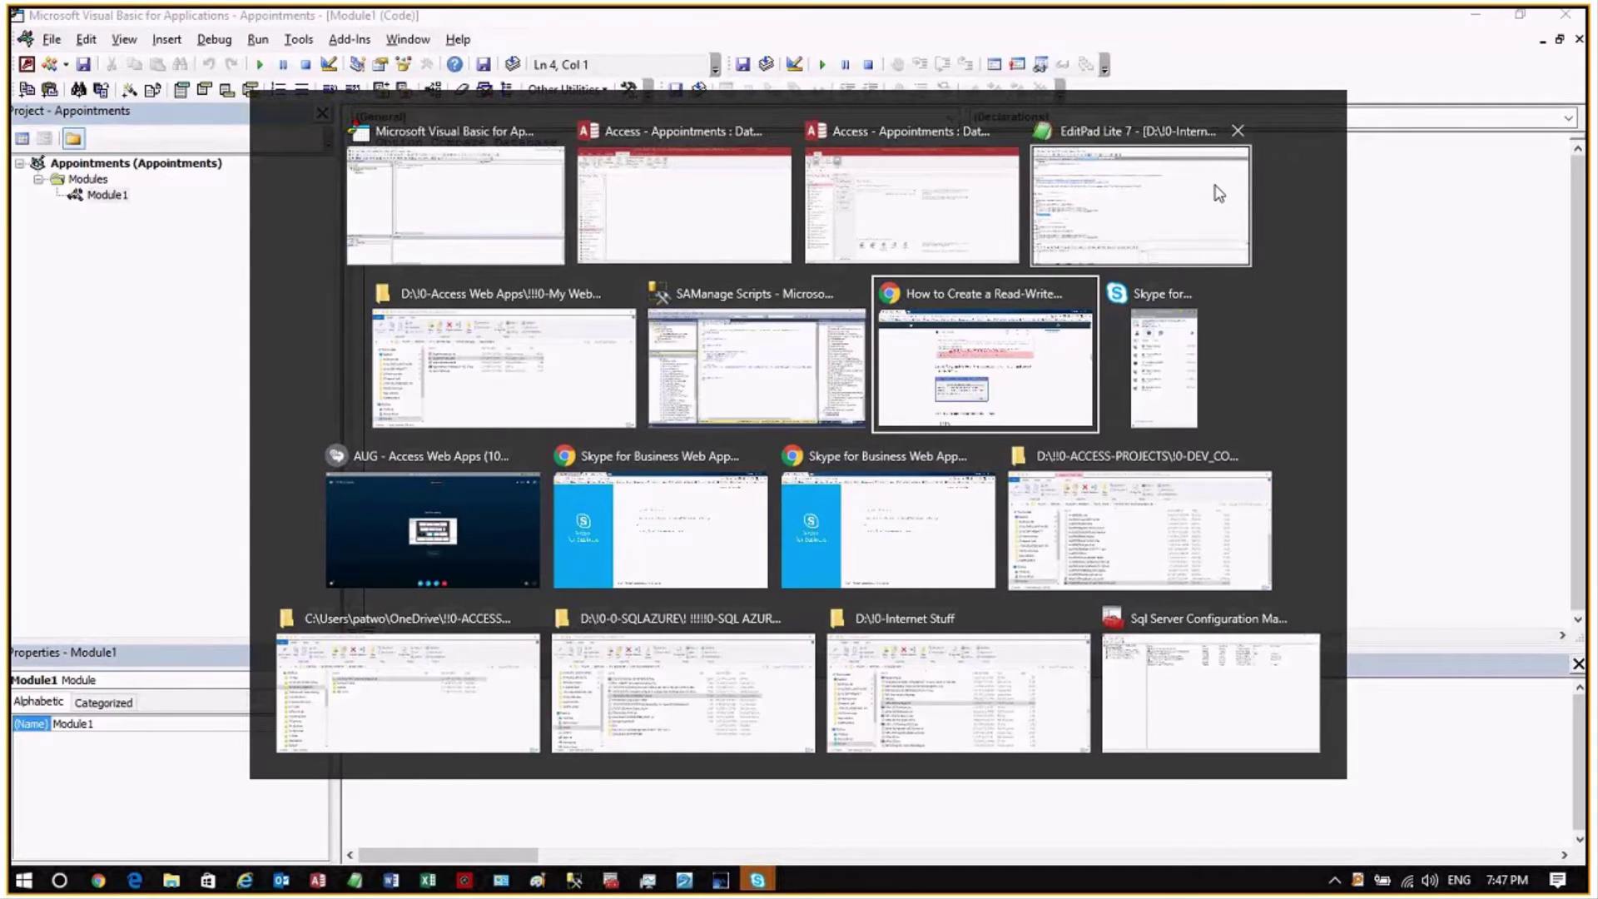
pyautogui.click(1218, 193)
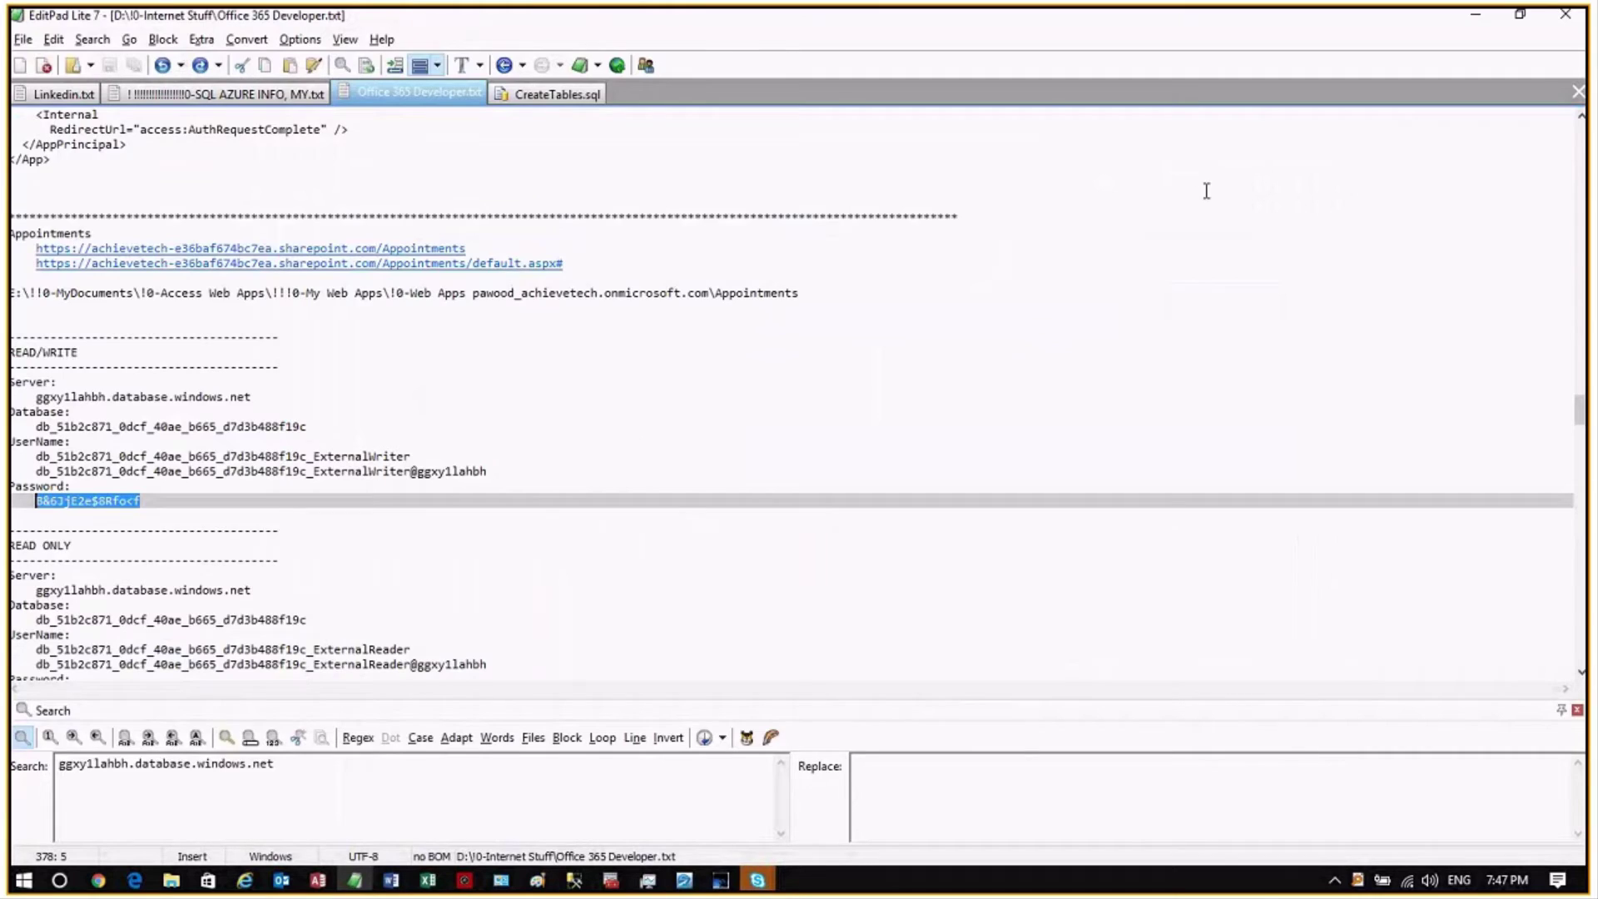
pyautogui.hotkey('alt', 'Tab')
pyautogui.hotkey('alt', 'Tab')
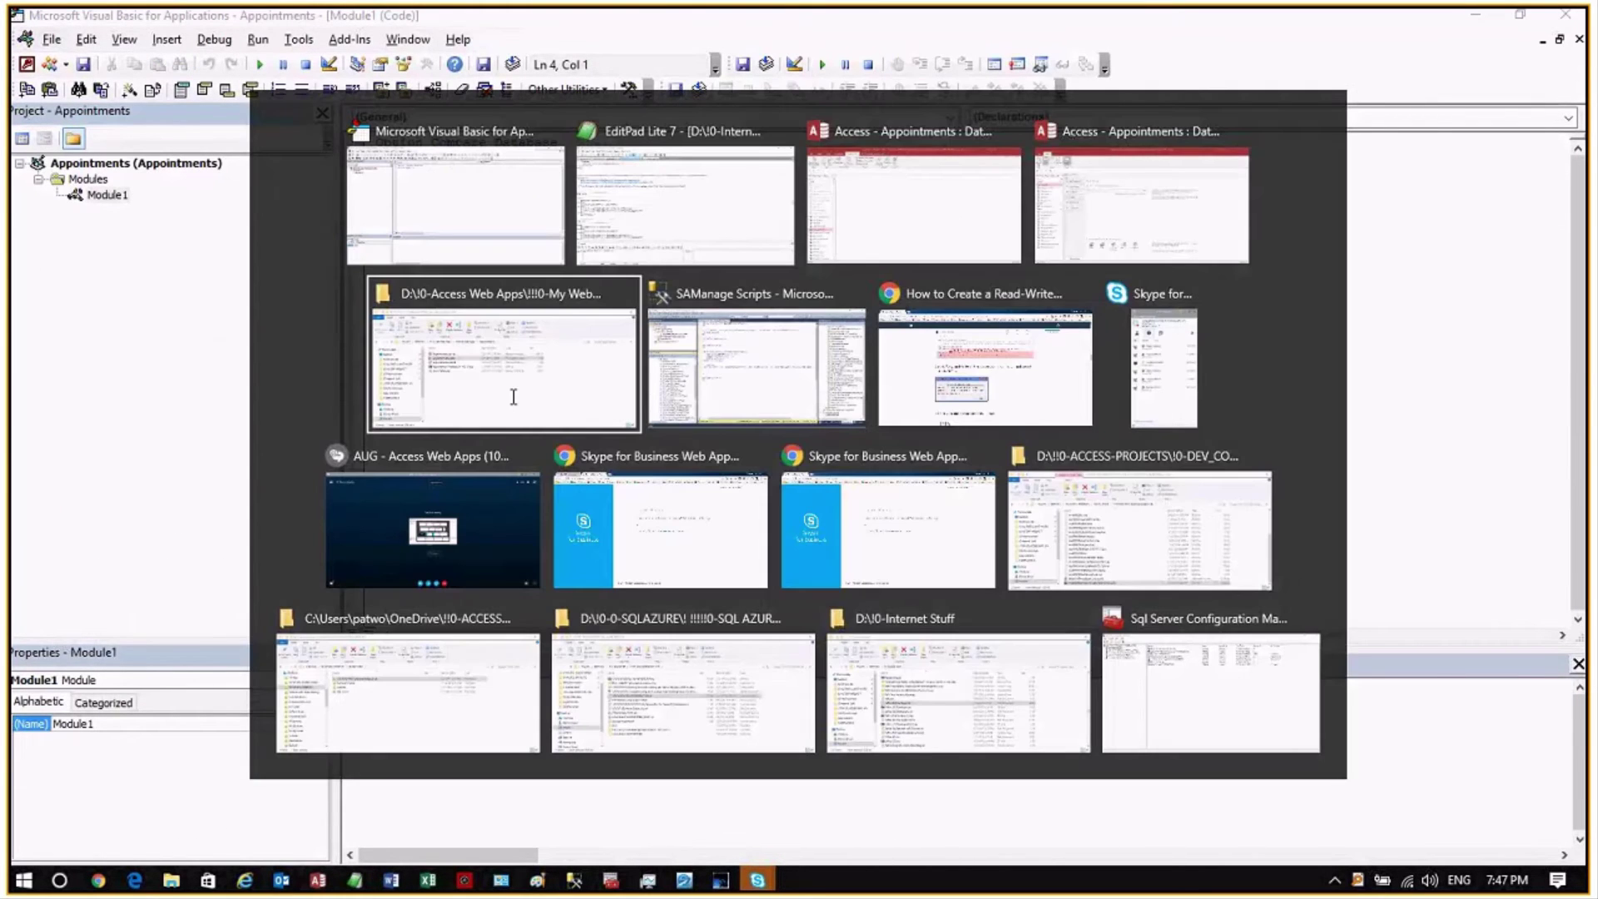
pyautogui.hotkey('alt', 'Tab')
pyautogui.hotkey('alt', 'Tab')
pyautogui.hotkey('alt', 'Tab')
pyautogui.hotkey('alt', 'Tab')
pyautogui.hotkey('alt', 'Tab')
pyautogui.hotkey('alt', 'Tab')
pyautogui.hotkey('alt', 'Tab')
pyautogui.hotkey('alt', 'Tab')
pyautogui.hotkey('alt', 'Tab')
pyautogui.hotkey('alt', 'Tab')
pyautogui.hotkey('alt', 'Tab')
pyautogui.hotkey('alt', 'Tab')
pyautogui.hotkey('alt', 'Tab')
pyautogui.hotkey('alt', 'Tab')
pyautogui.hotkey('alt', 'Tab')
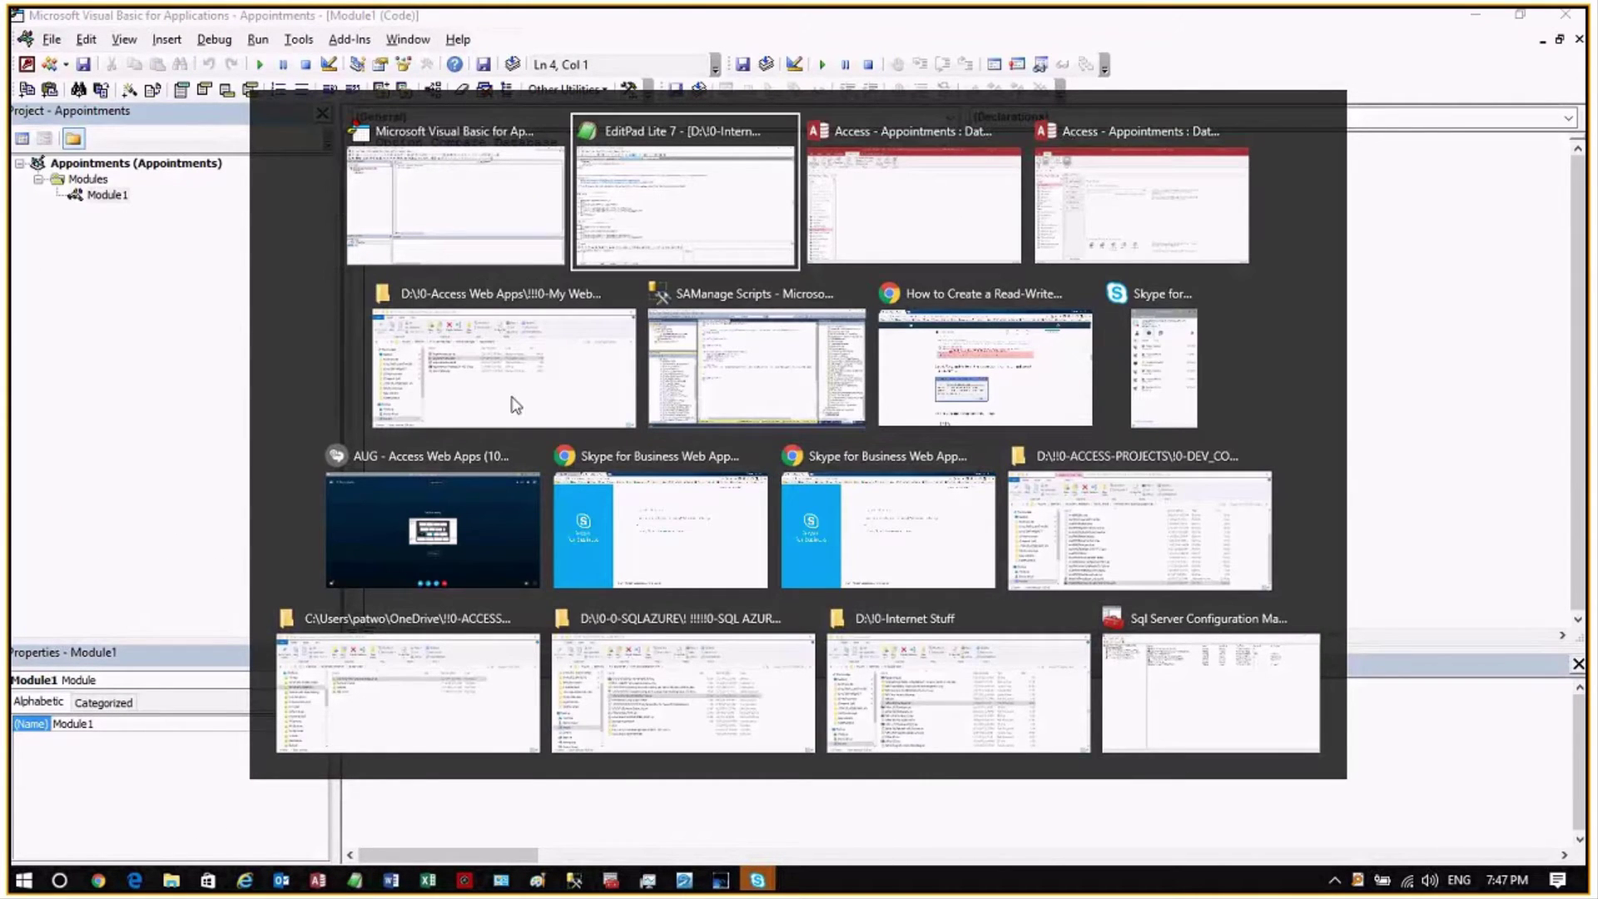
pyautogui.hotkey('alt', 'Tab')
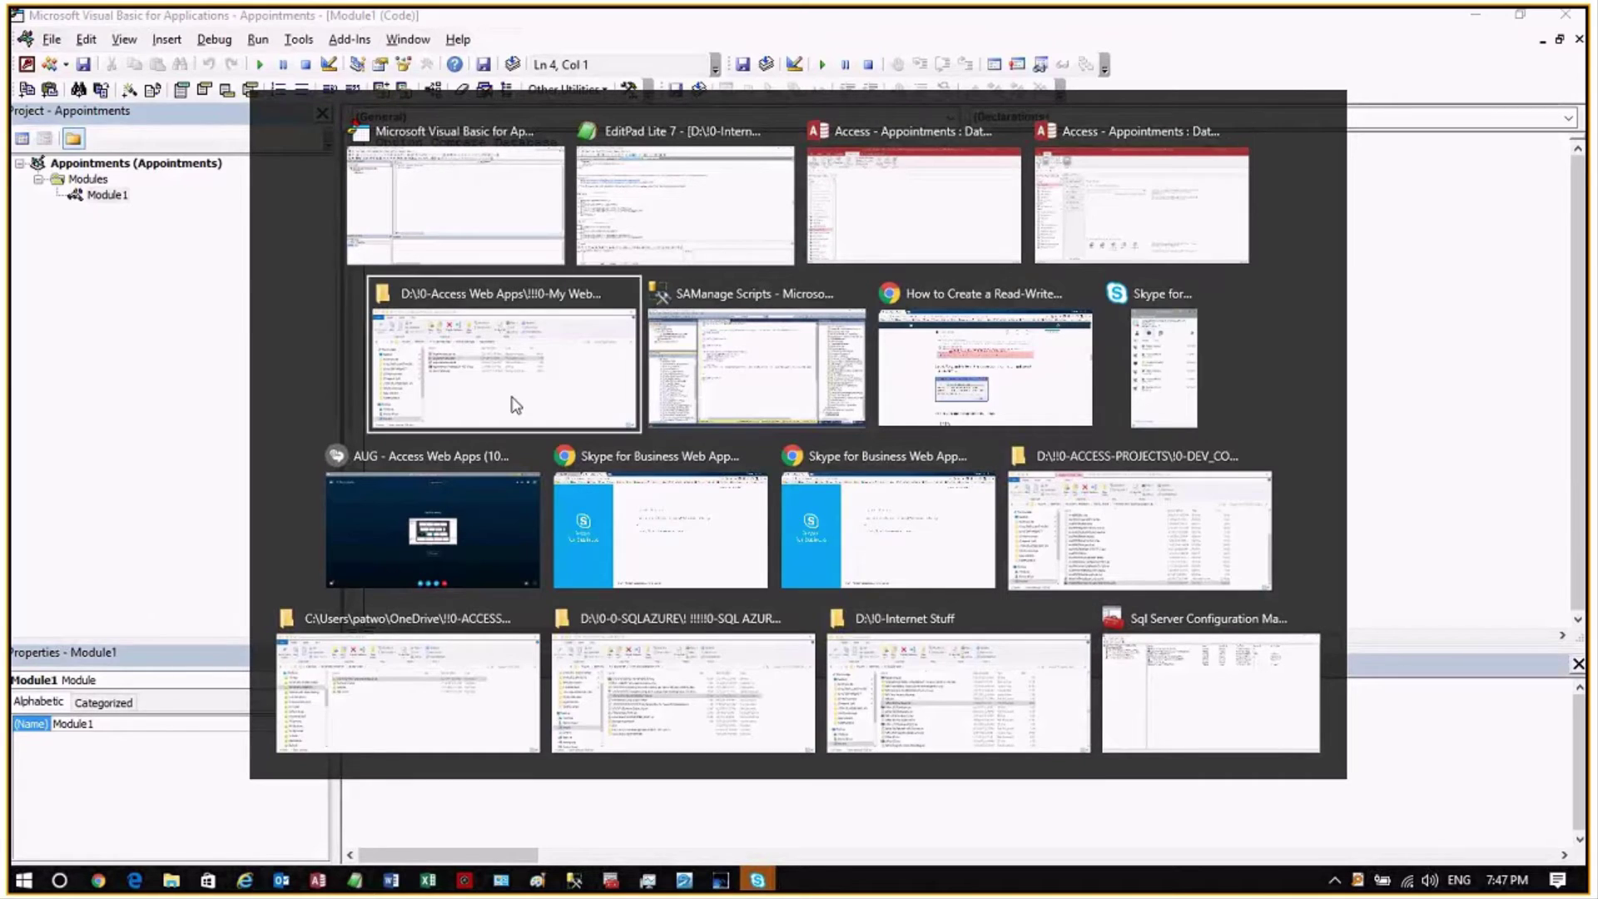
pyautogui.click(515, 405)
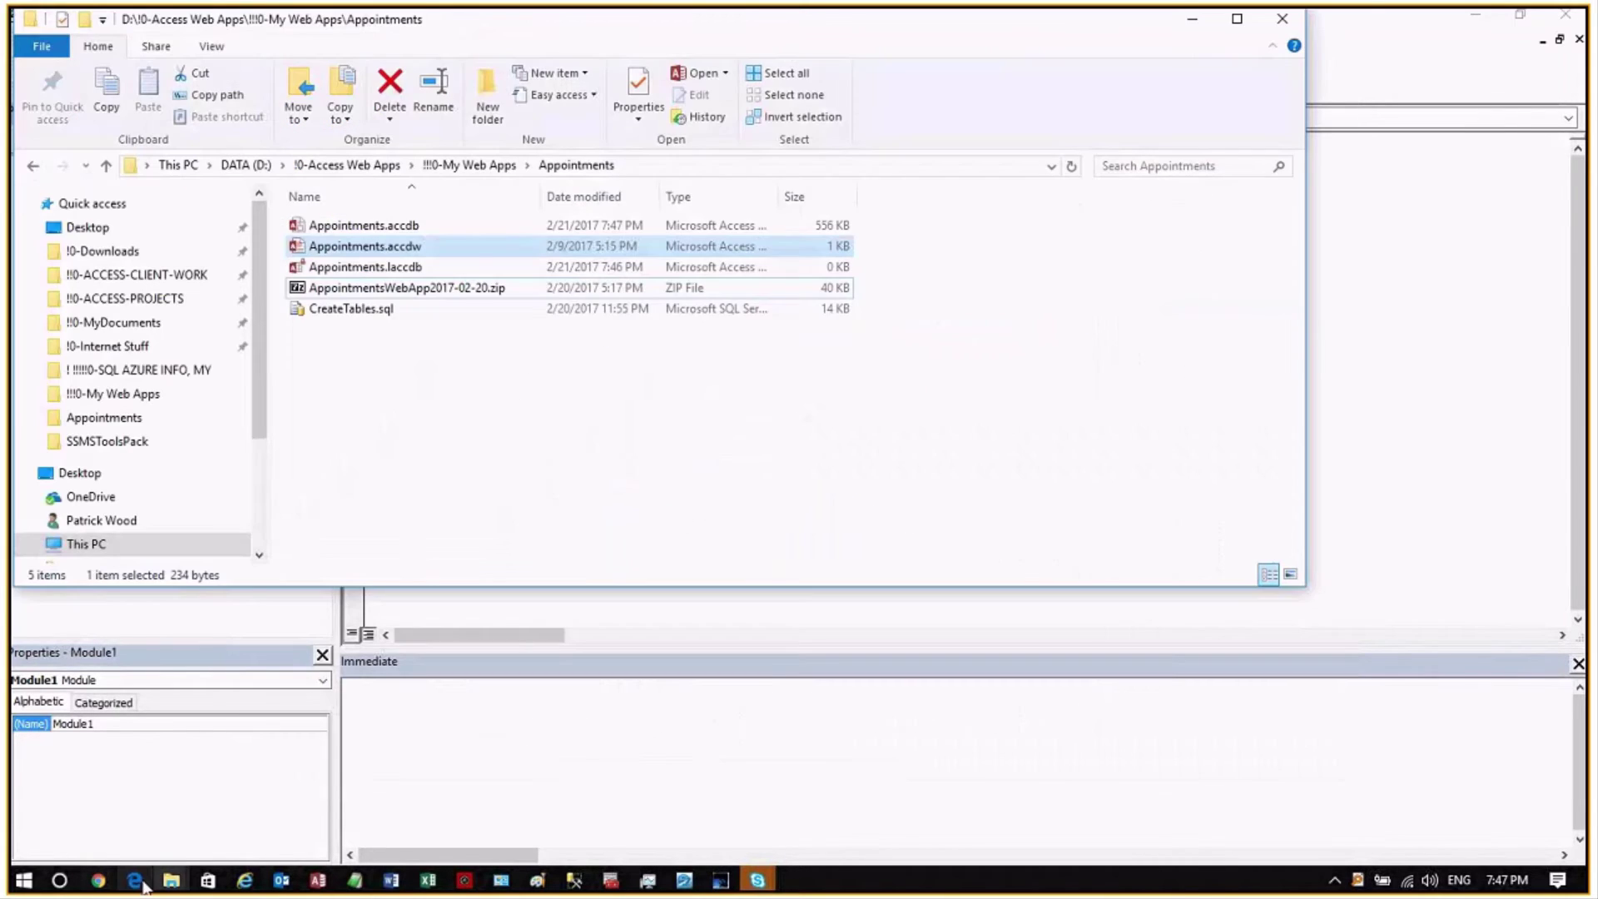
# In the LinkedIn read-write database article, select the Step 12 ConvertTablesToReadWrite code listing
pyautogui.click(100, 882)
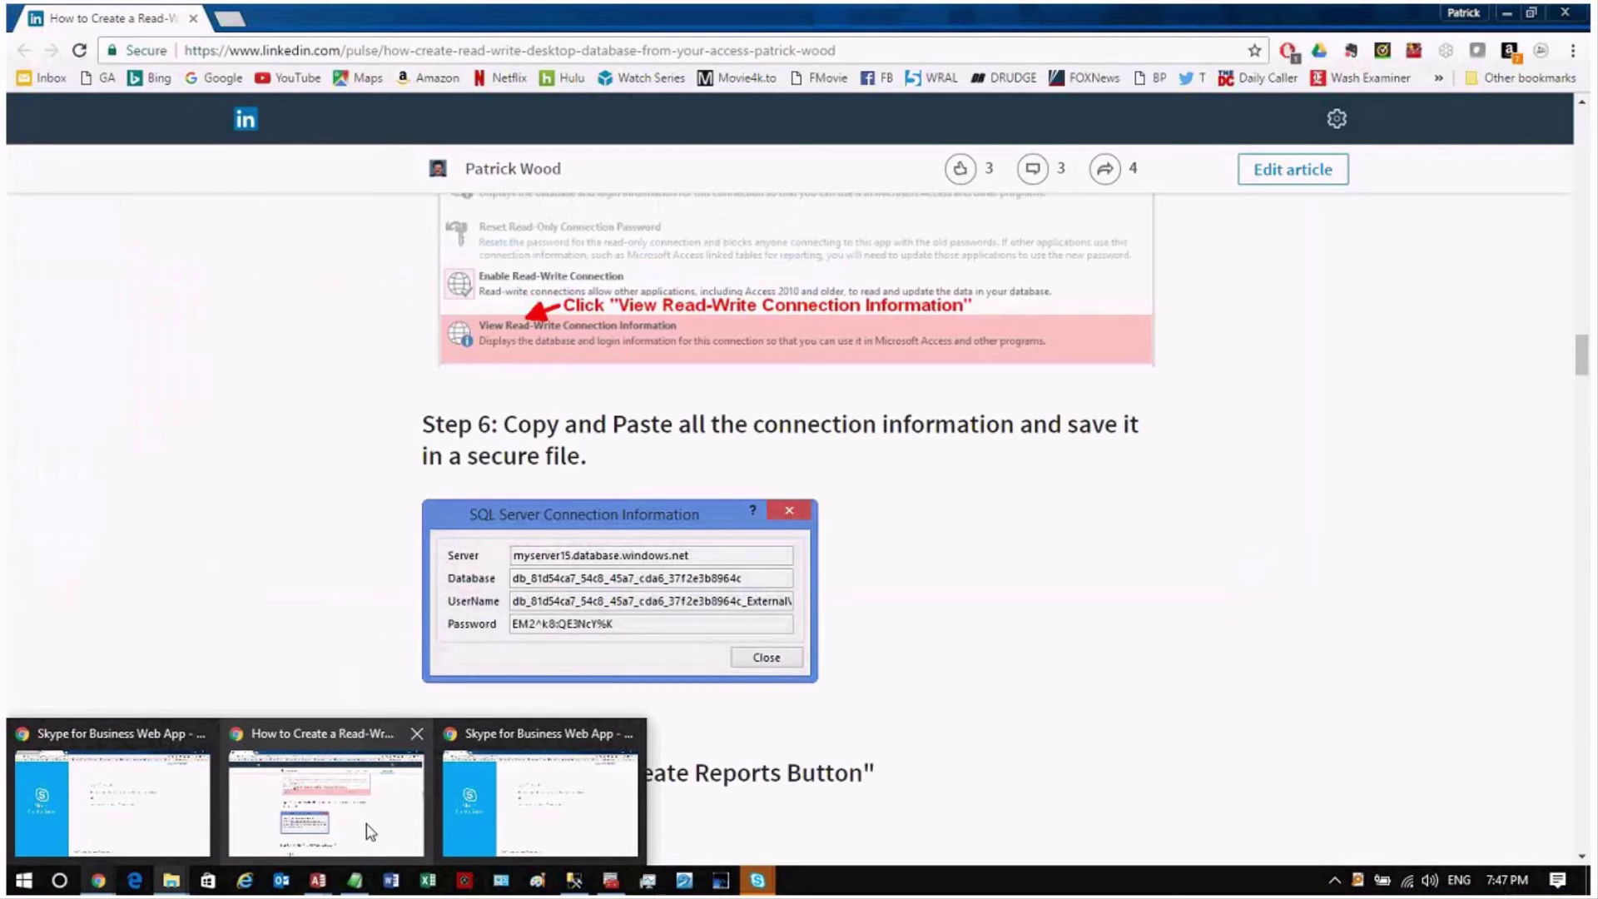
pyautogui.click(370, 833)
pyautogui.scroll(2, 720, 452)
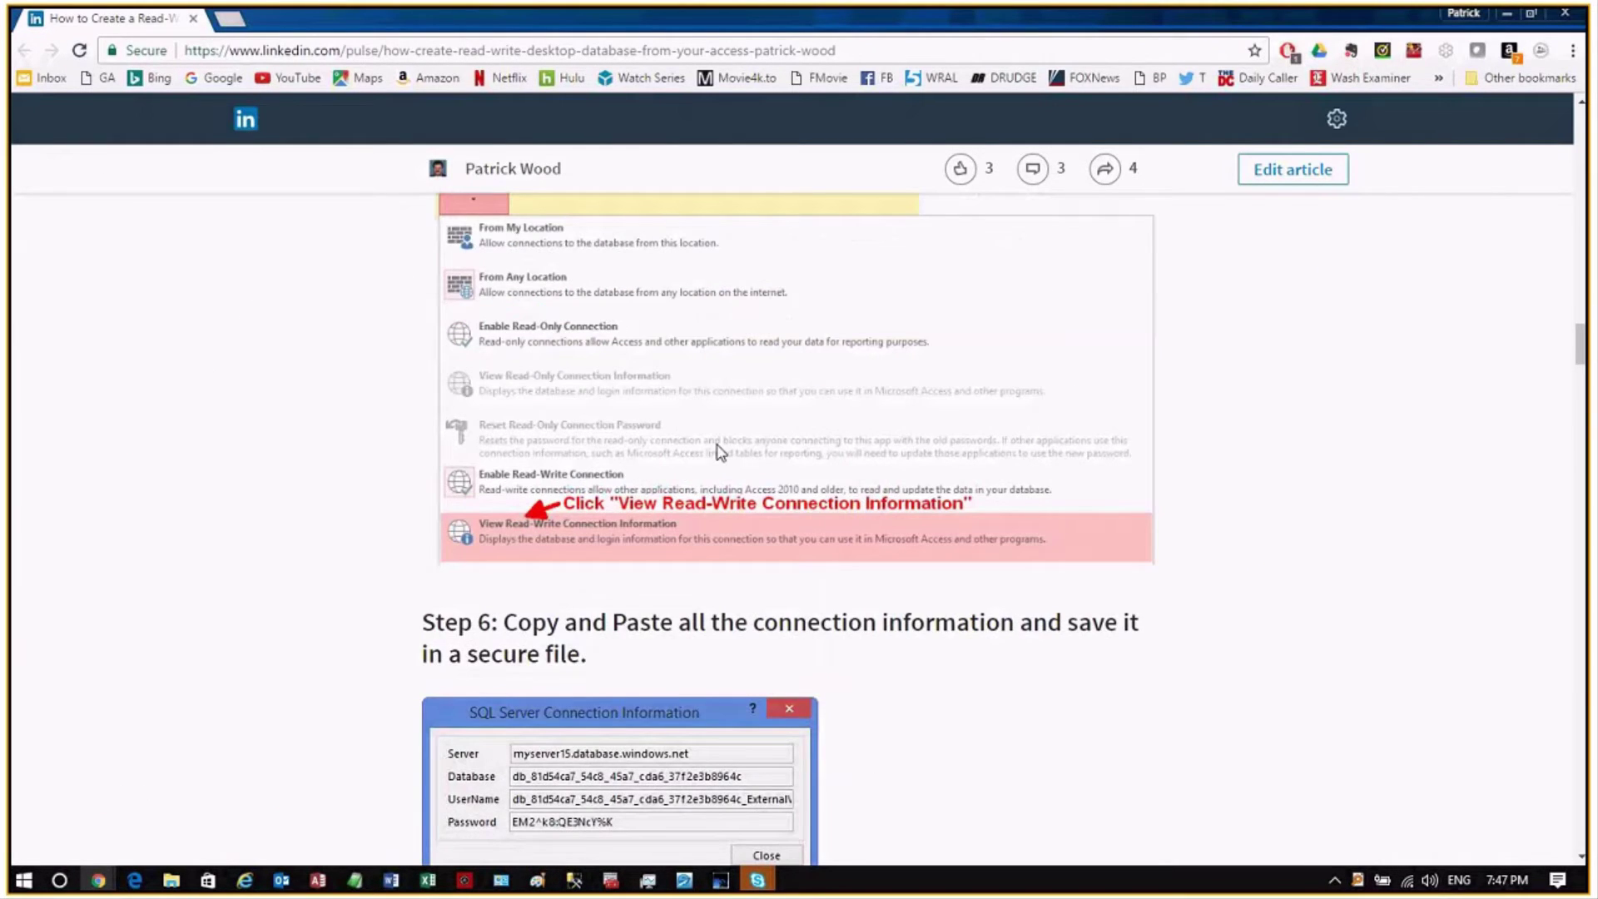
pyautogui.scroll(-4, 721, 452)
pyautogui.scroll(-5, 776, 588)
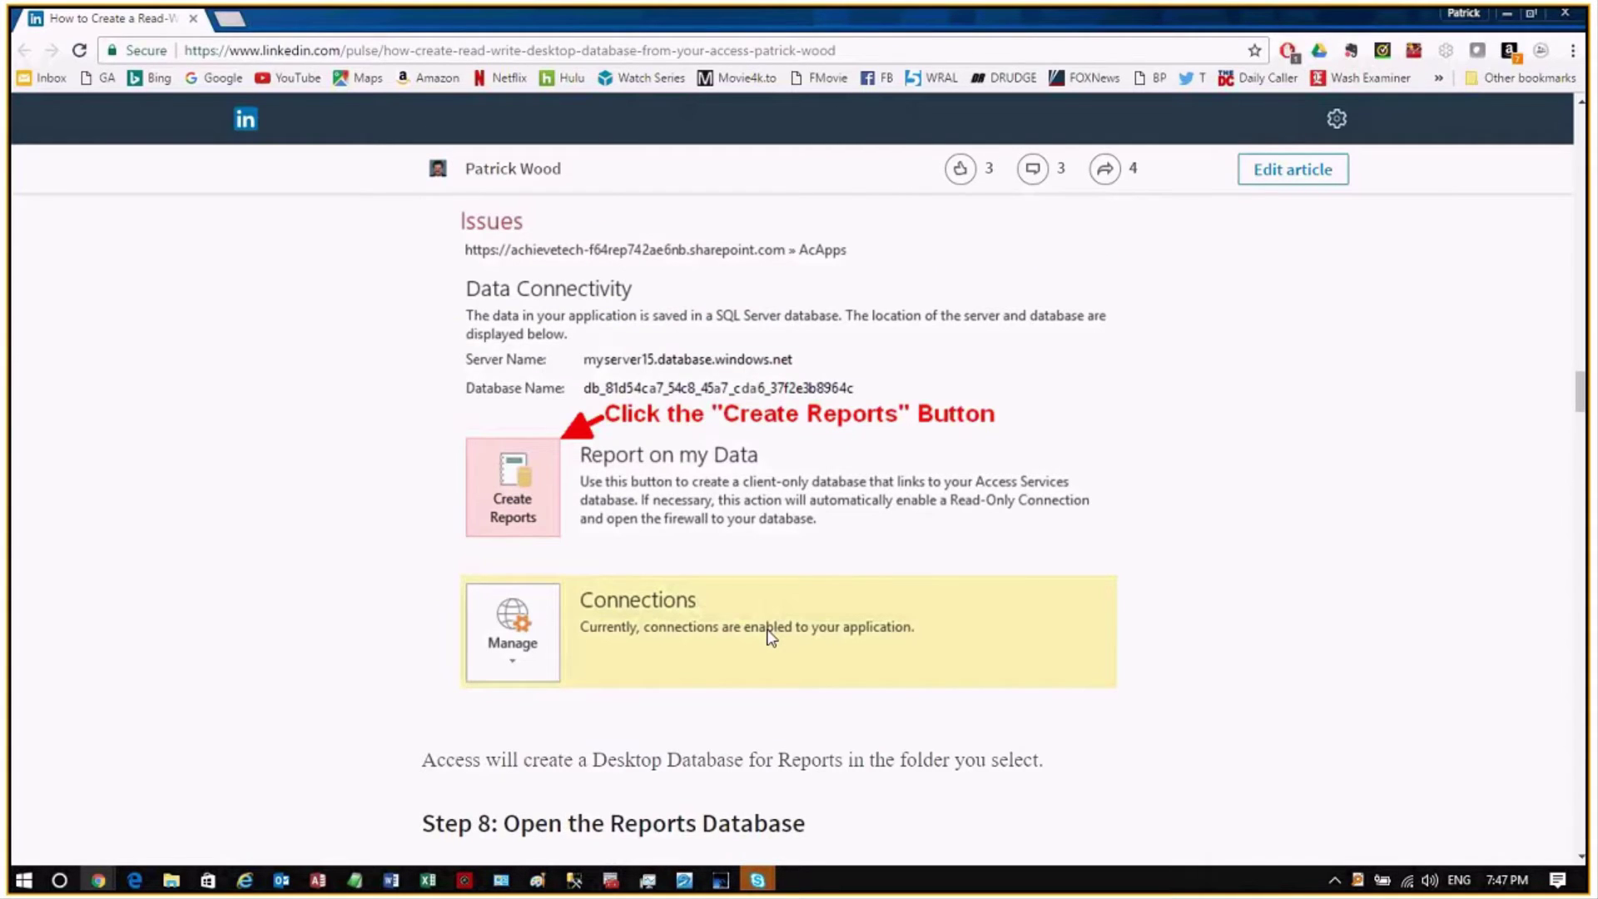
pyautogui.scroll(-10, 767, 632)
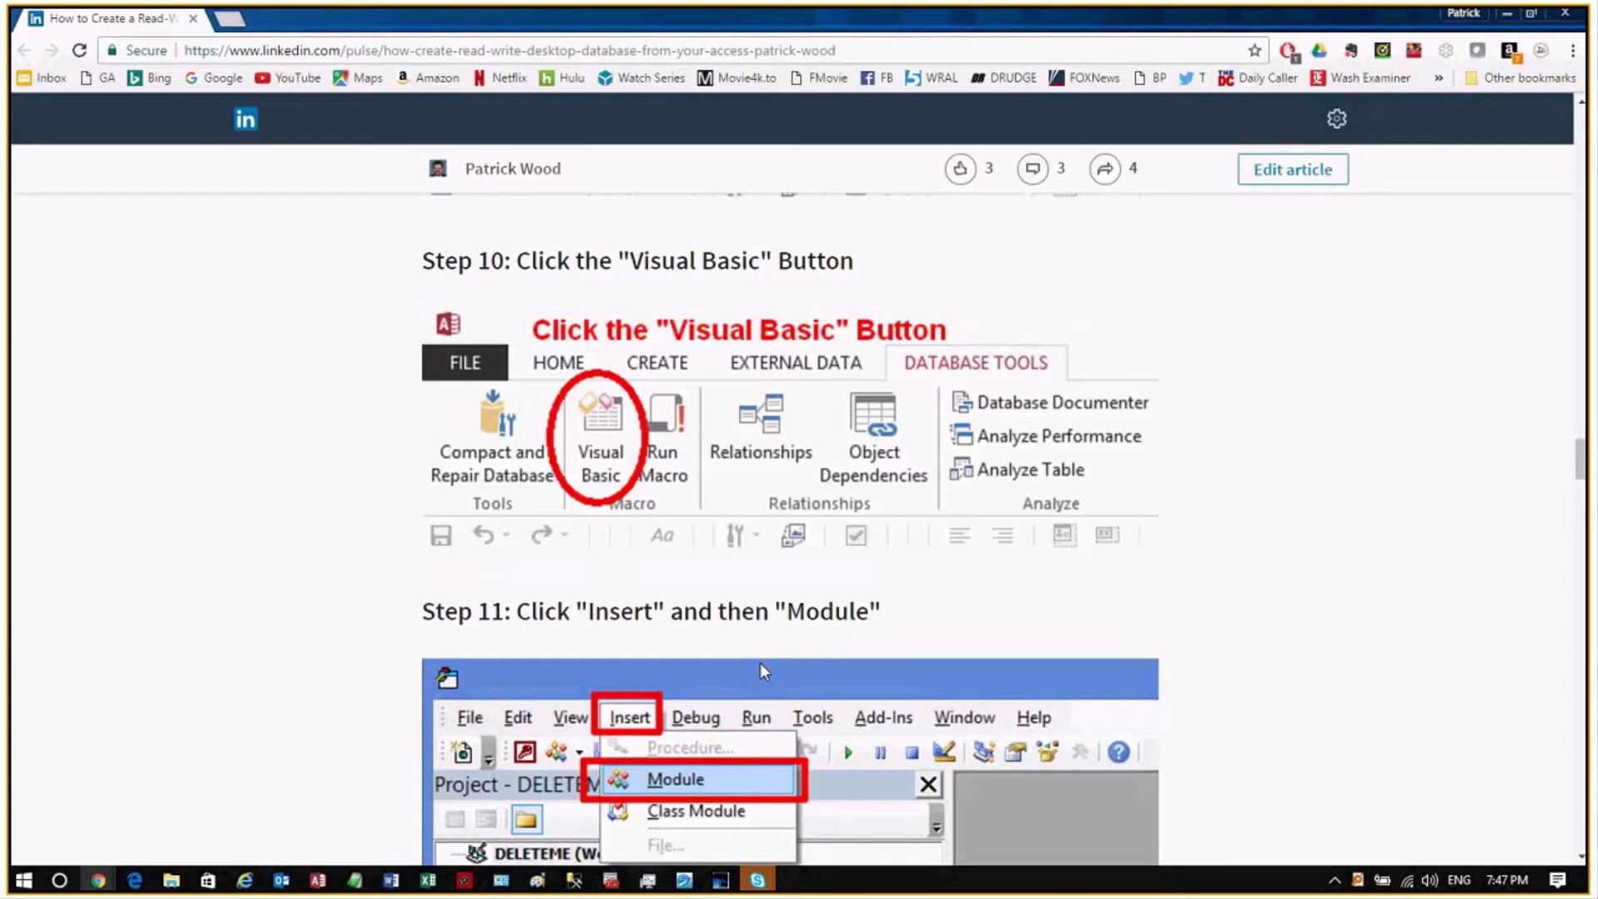
pyautogui.scroll(-10, 760, 663)
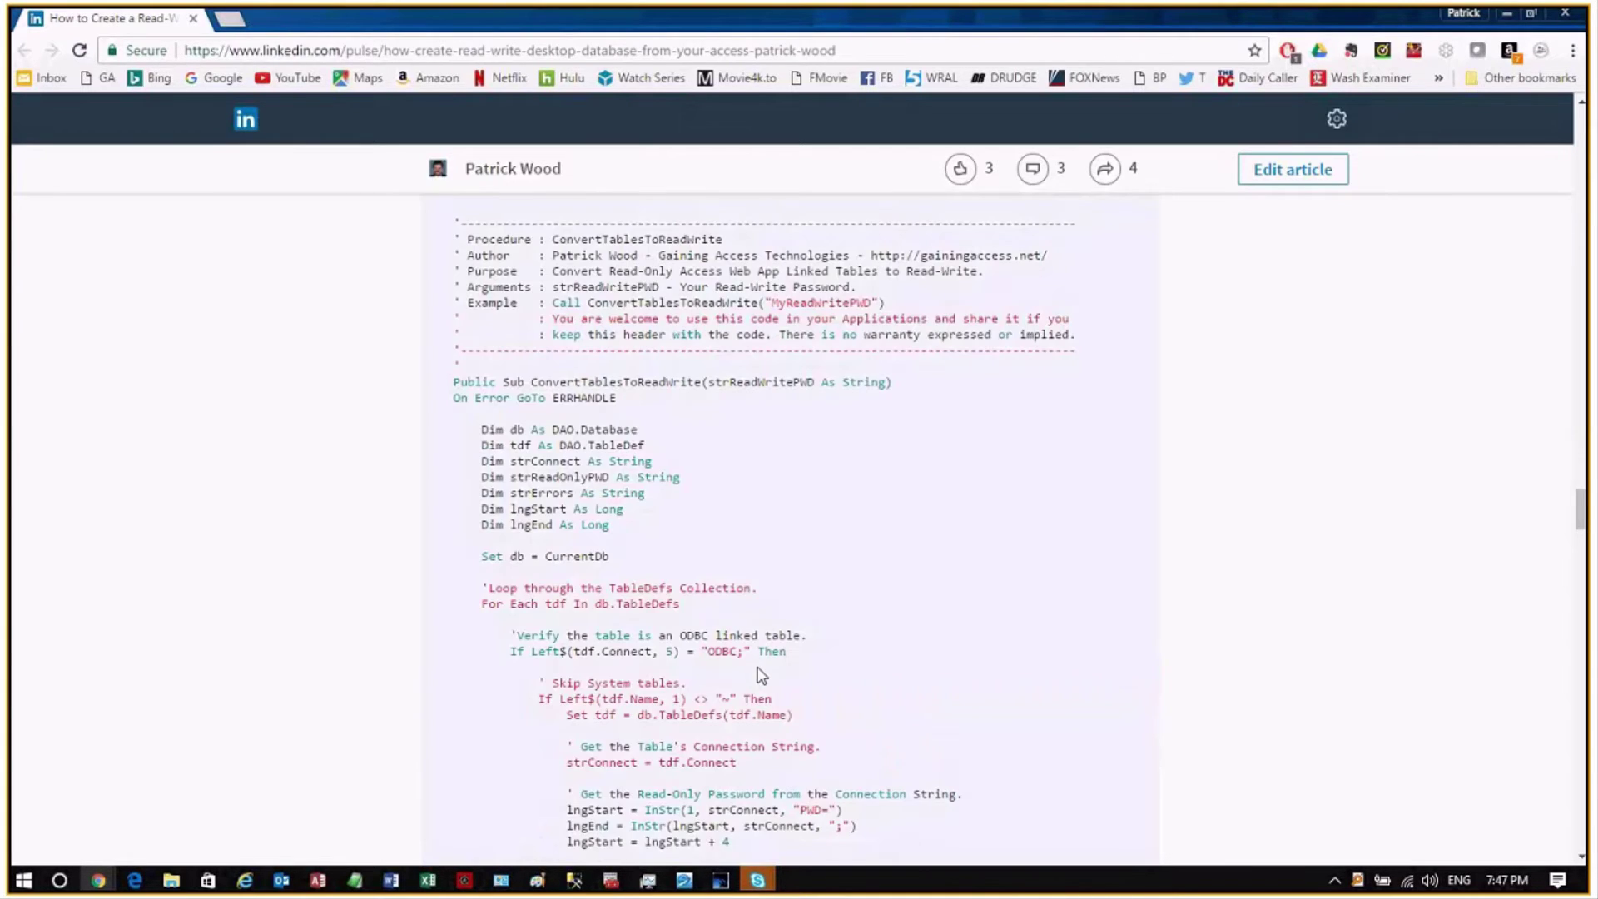
pyautogui.scroll(1, 458, 281)
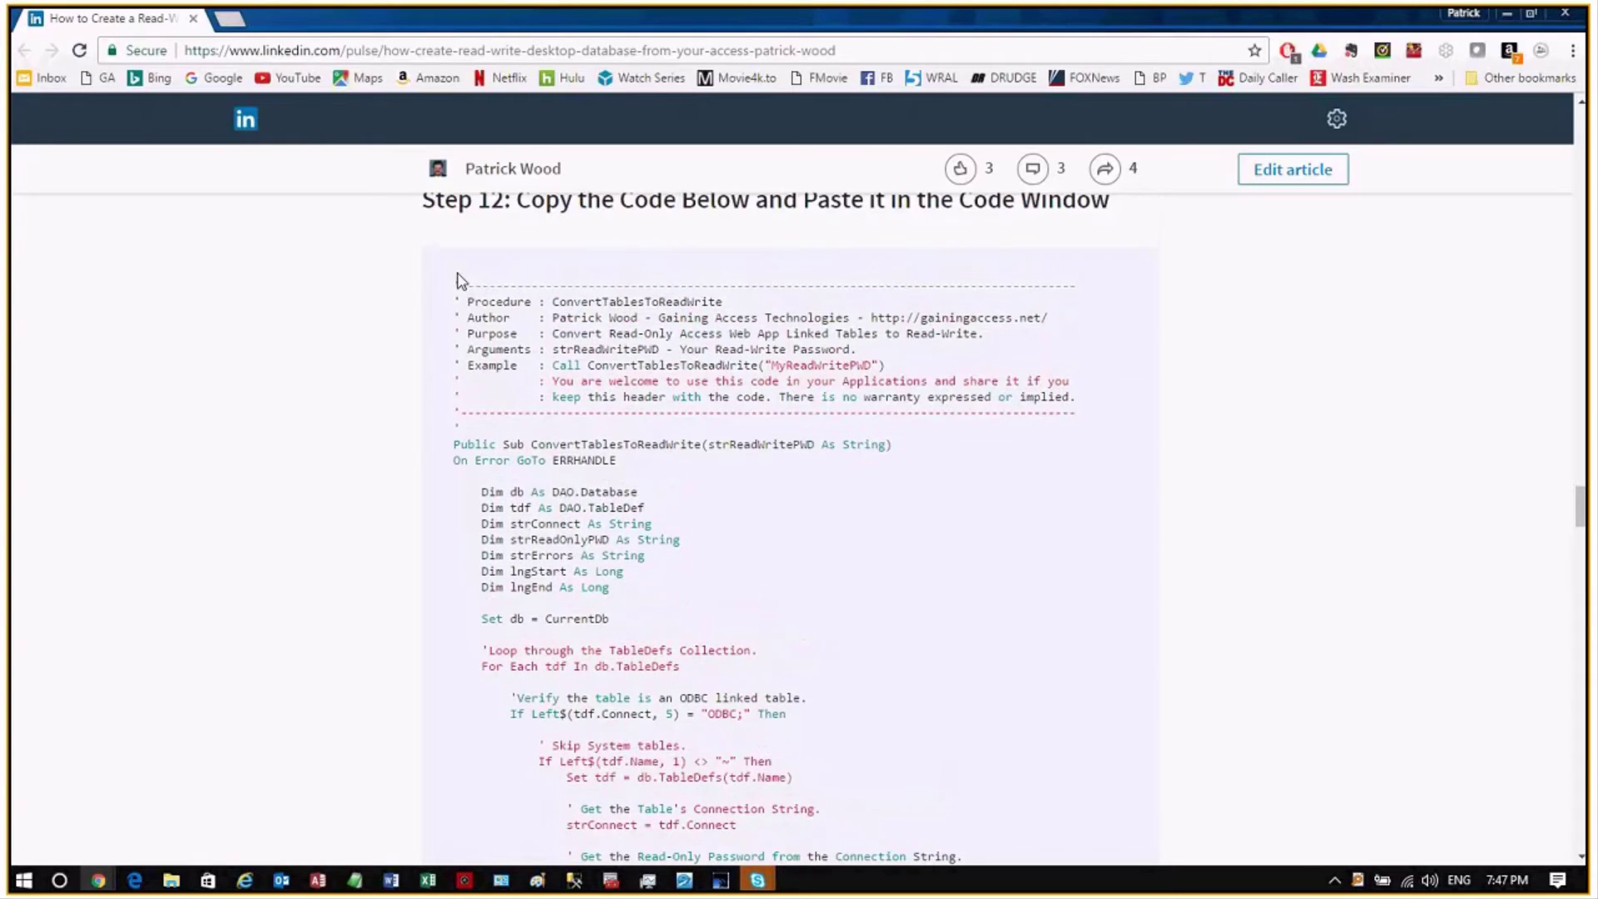
pyautogui.moveTo(457, 280); pyautogui.dragTo(706, 889)
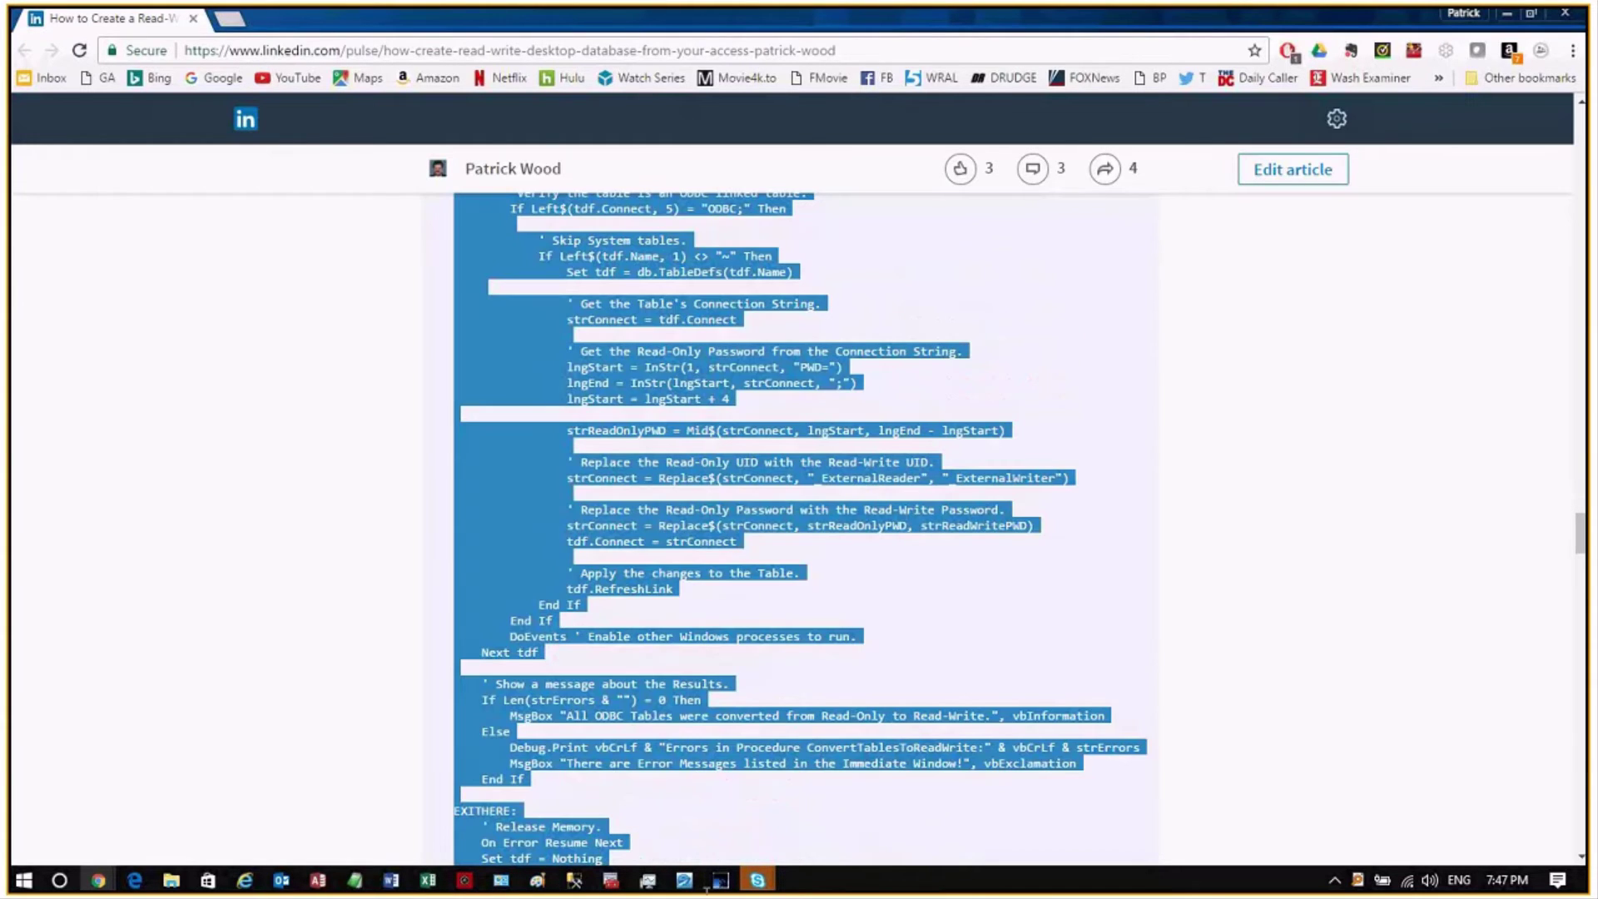
pyautogui.click(171, 880)
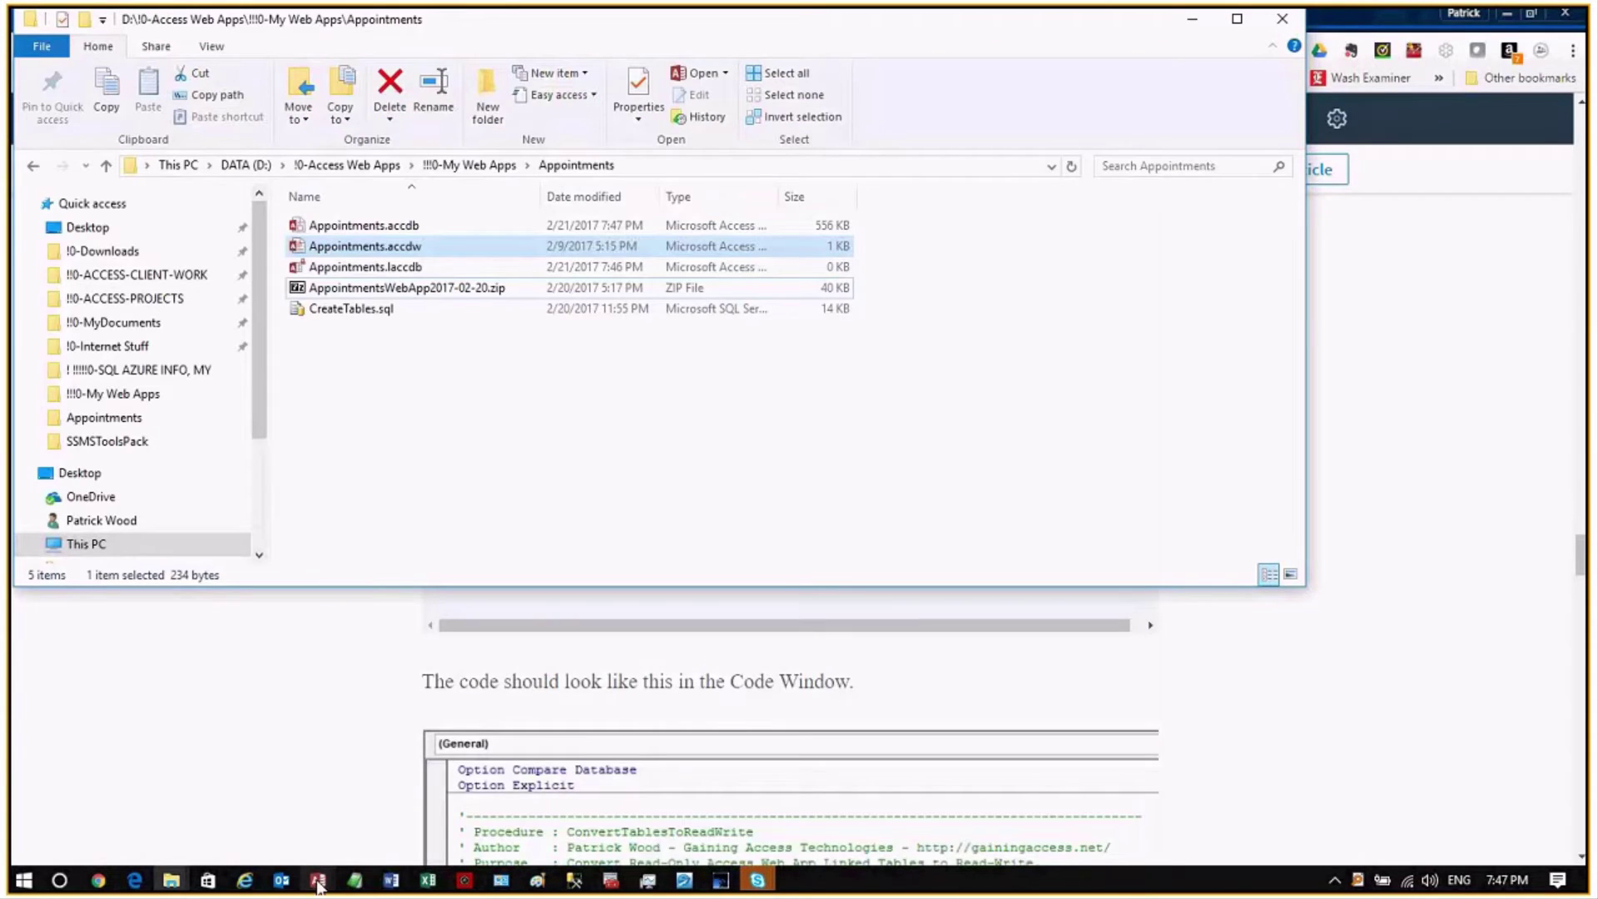
# Paste the ConvertTablesToReadWrite procedure into Module1 in the Visual Basic editor
pyautogui.moveTo(318, 882)
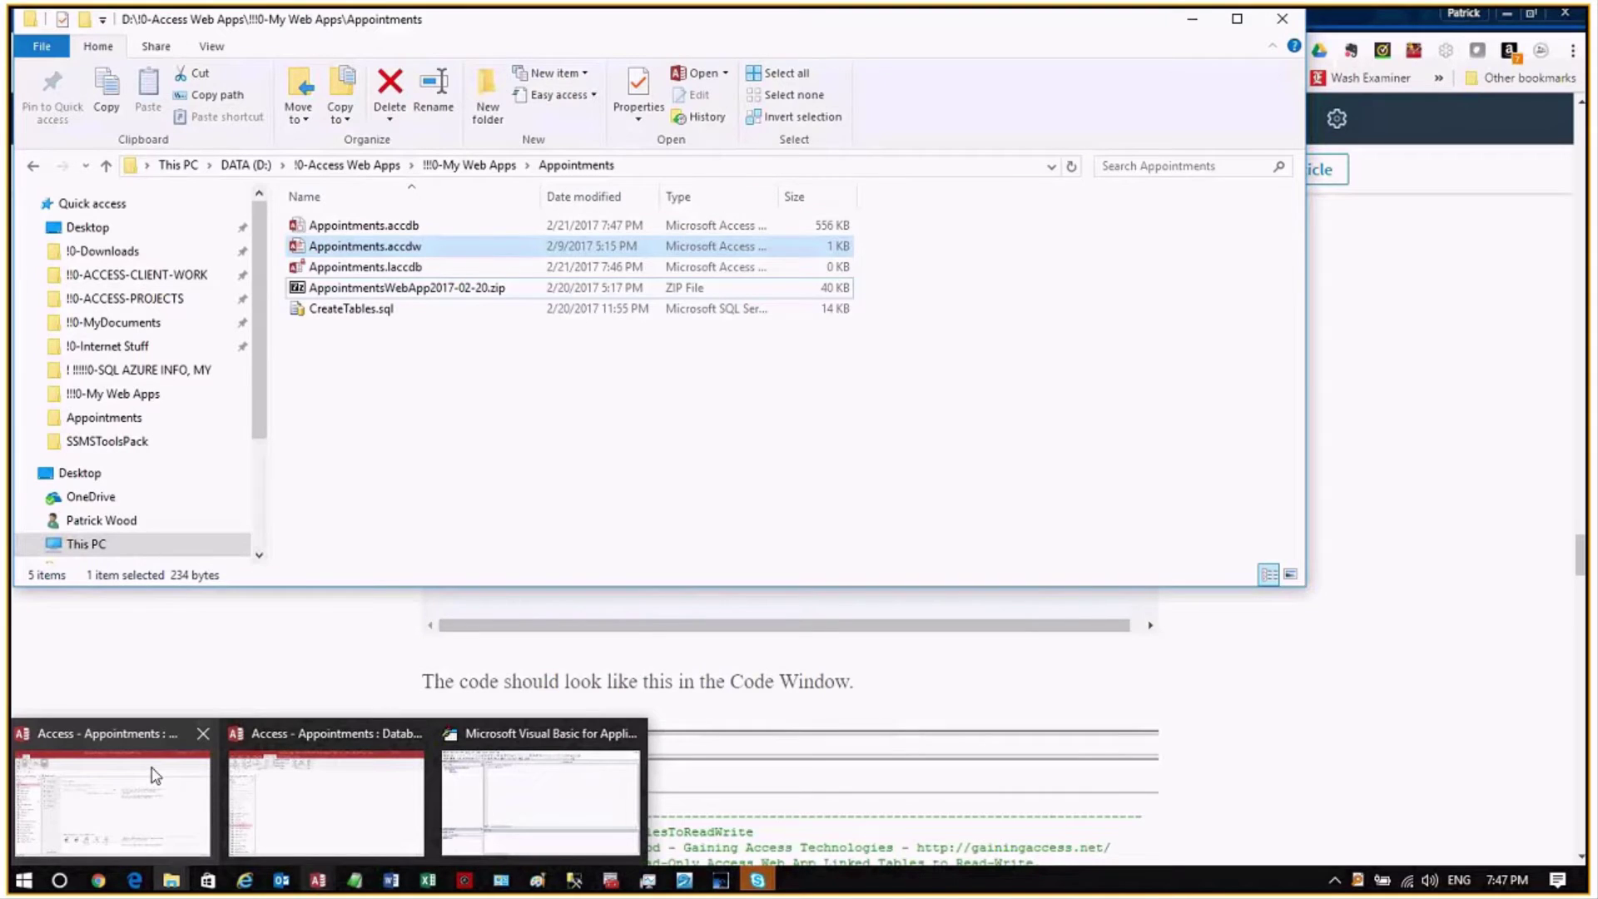
pyautogui.click(154, 775)
pyautogui.click(1568, 20)
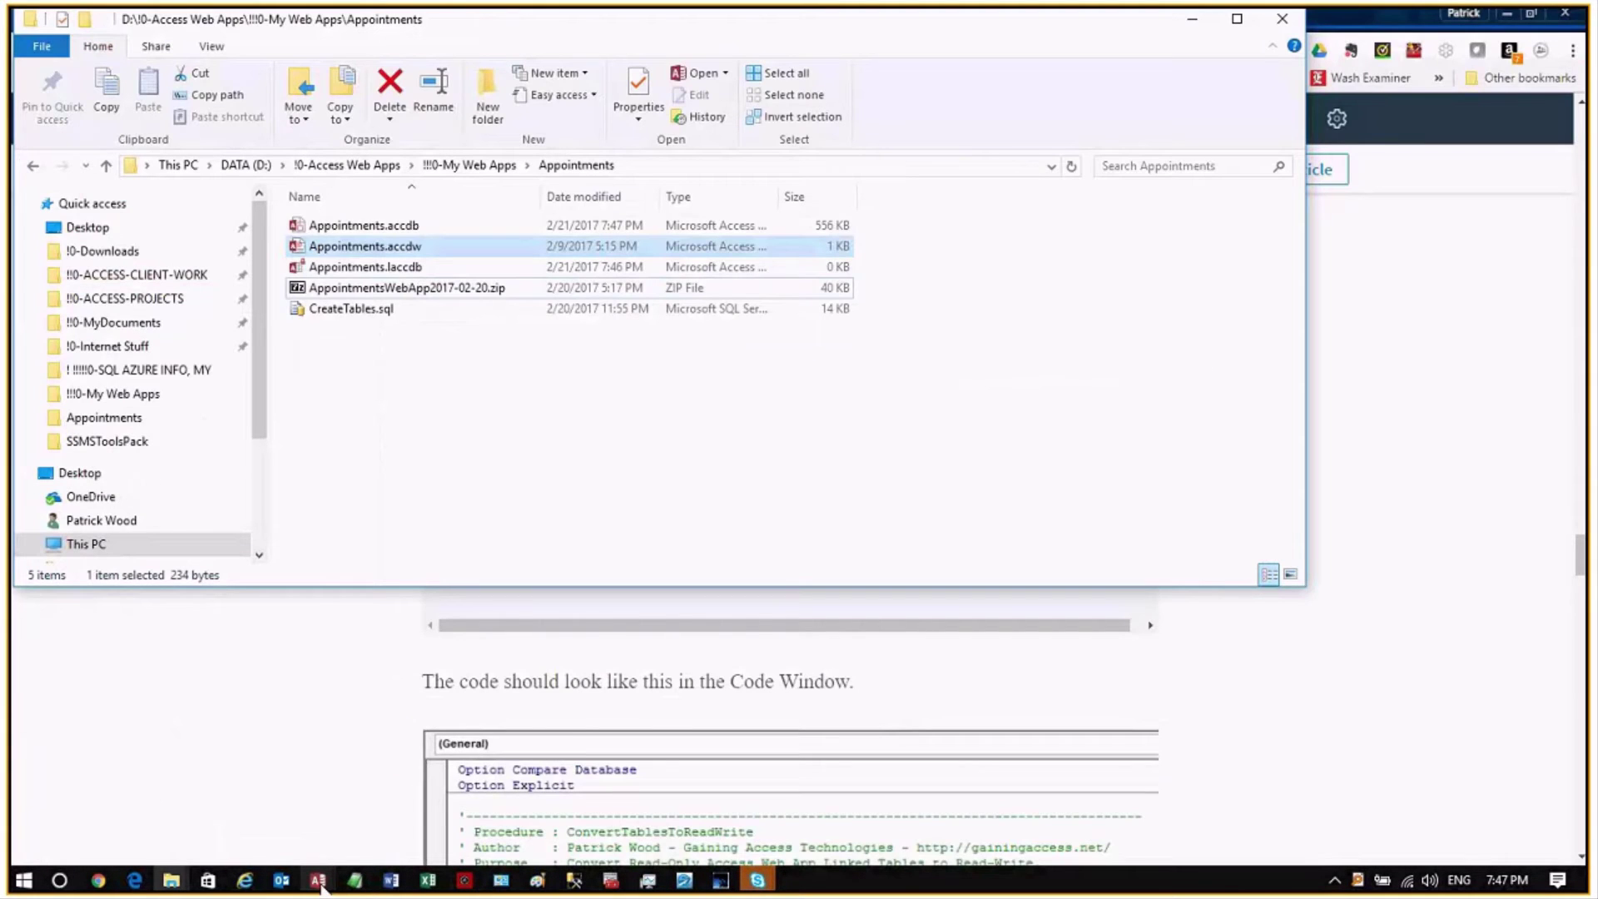
pyautogui.moveTo(320, 883)
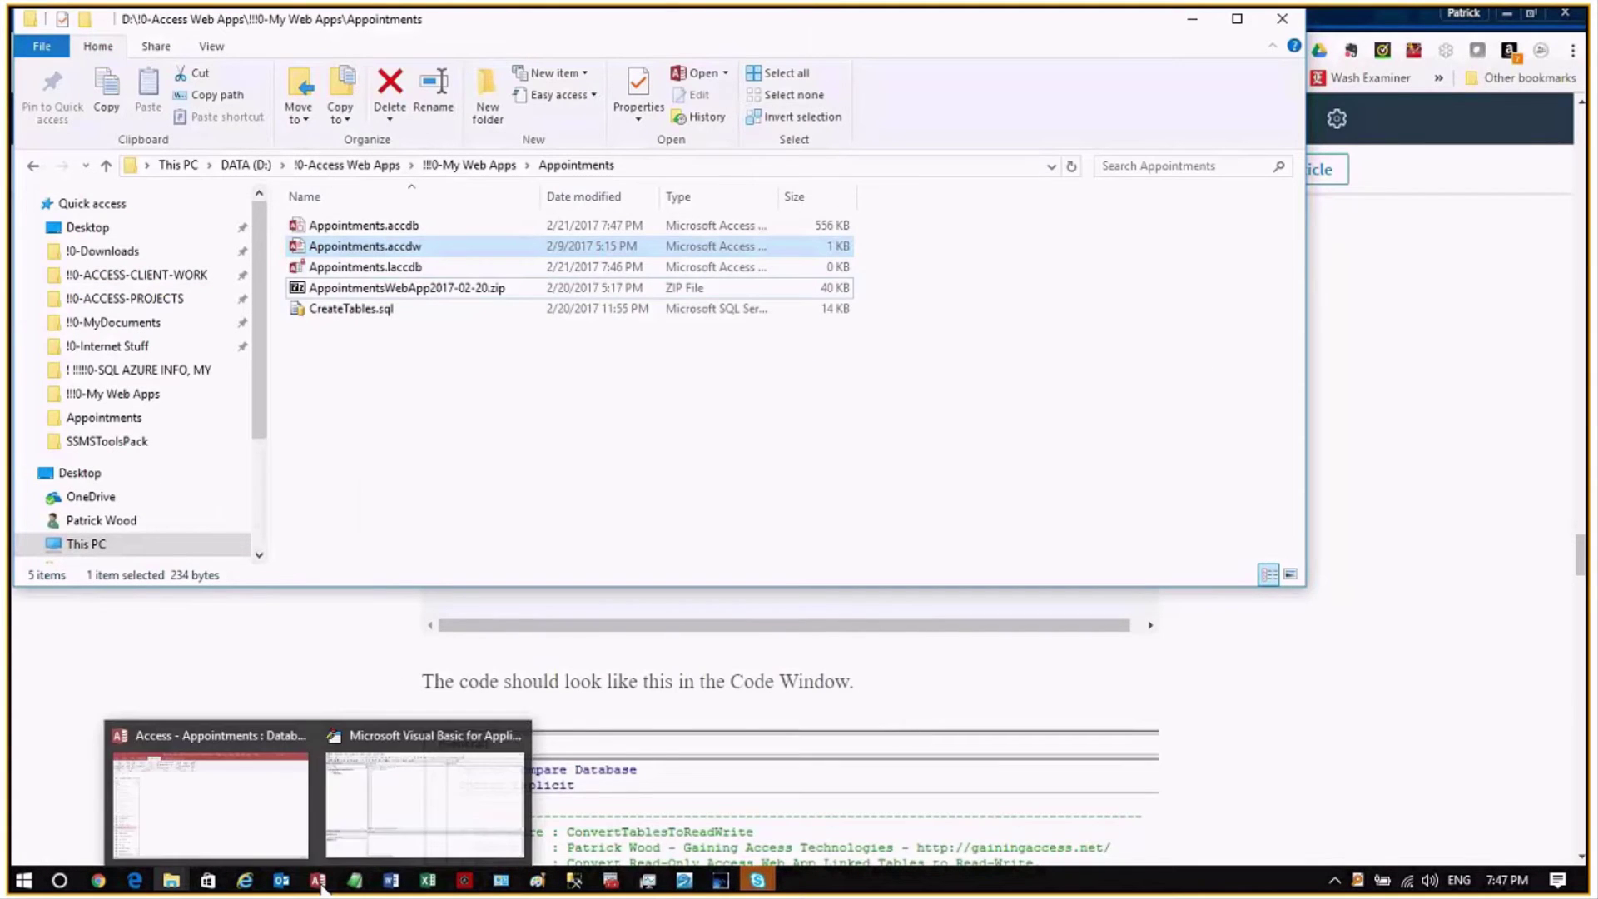
pyautogui.click(393, 802)
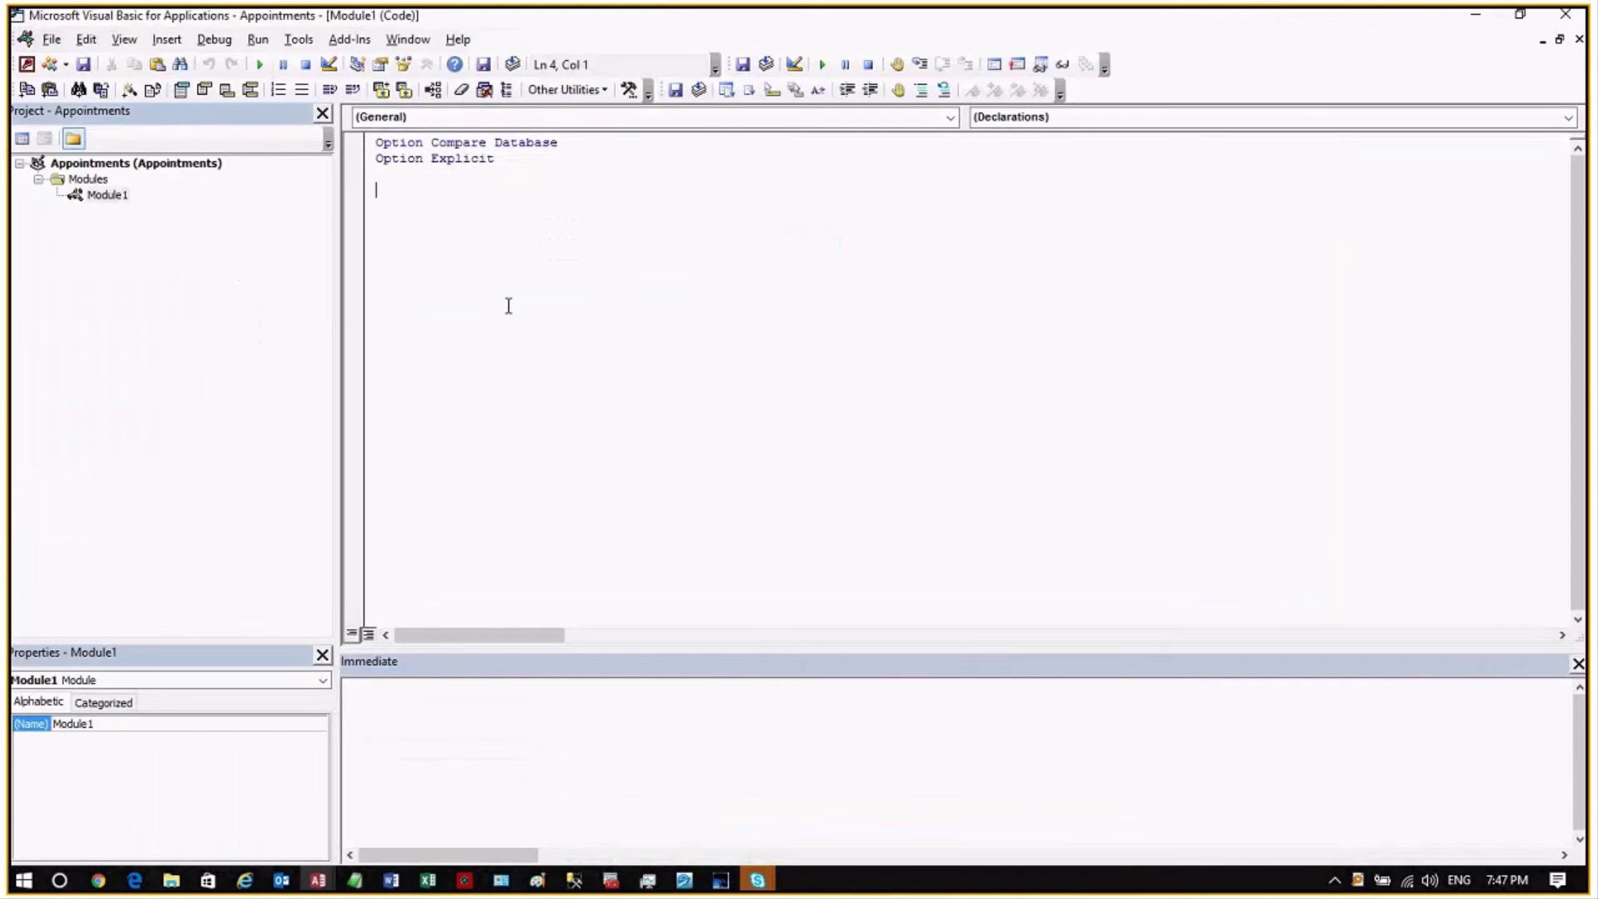
pyautogui.hotkey('ctrl', 'v')
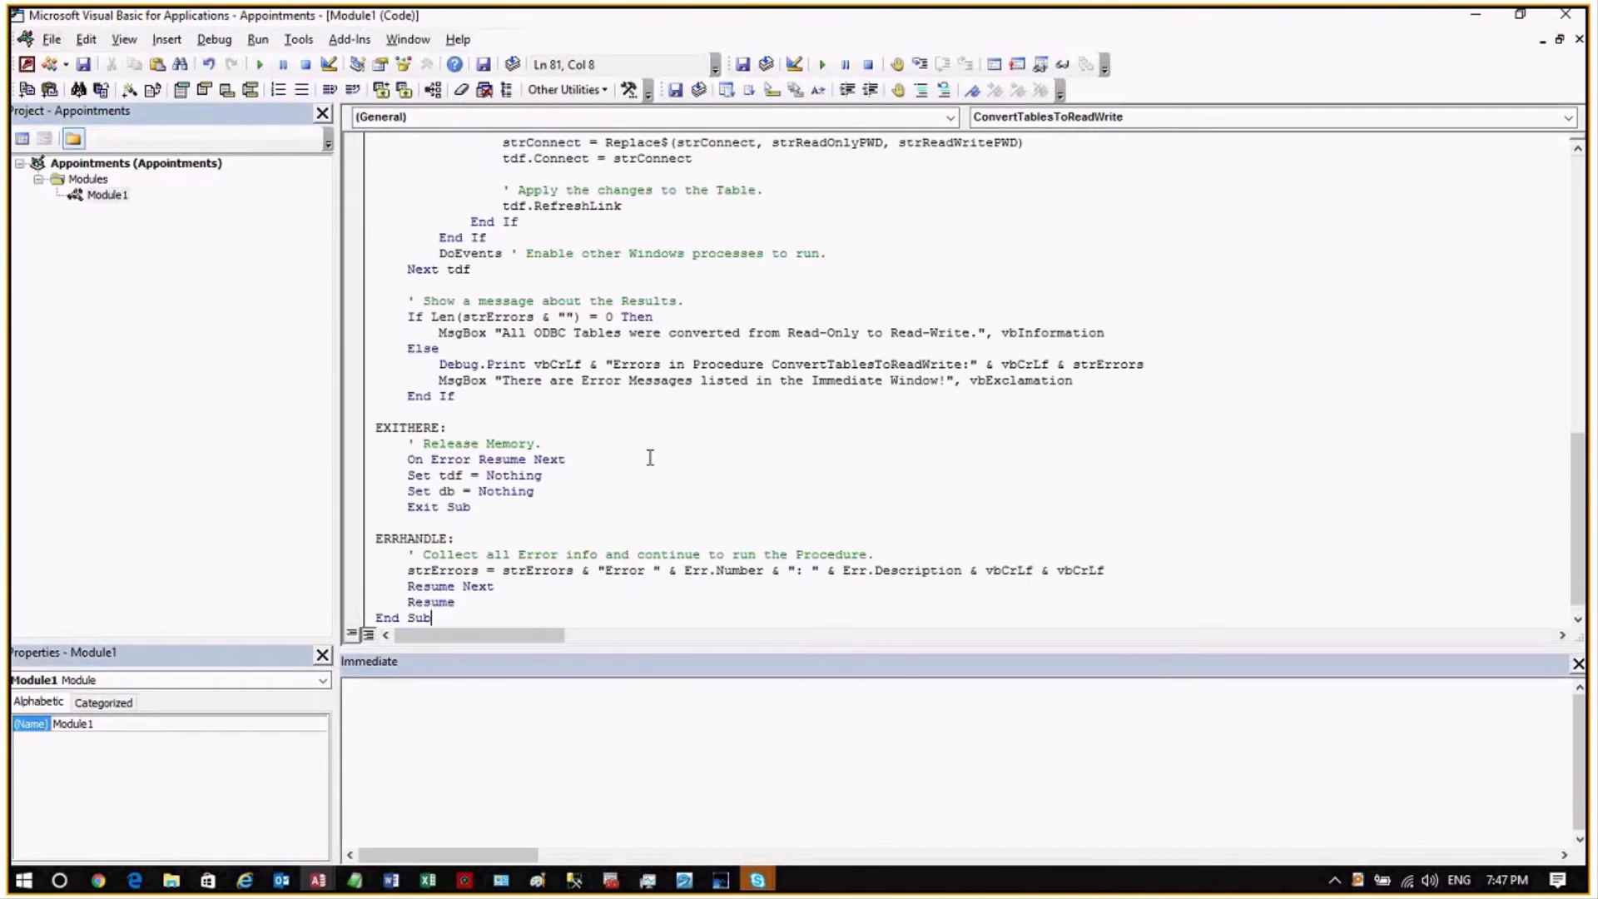
# Return to the top of Module1 and enter Call ConvertTablesToReadWrite() in the Immediate window
pyautogui.scroll(1, 650, 458)
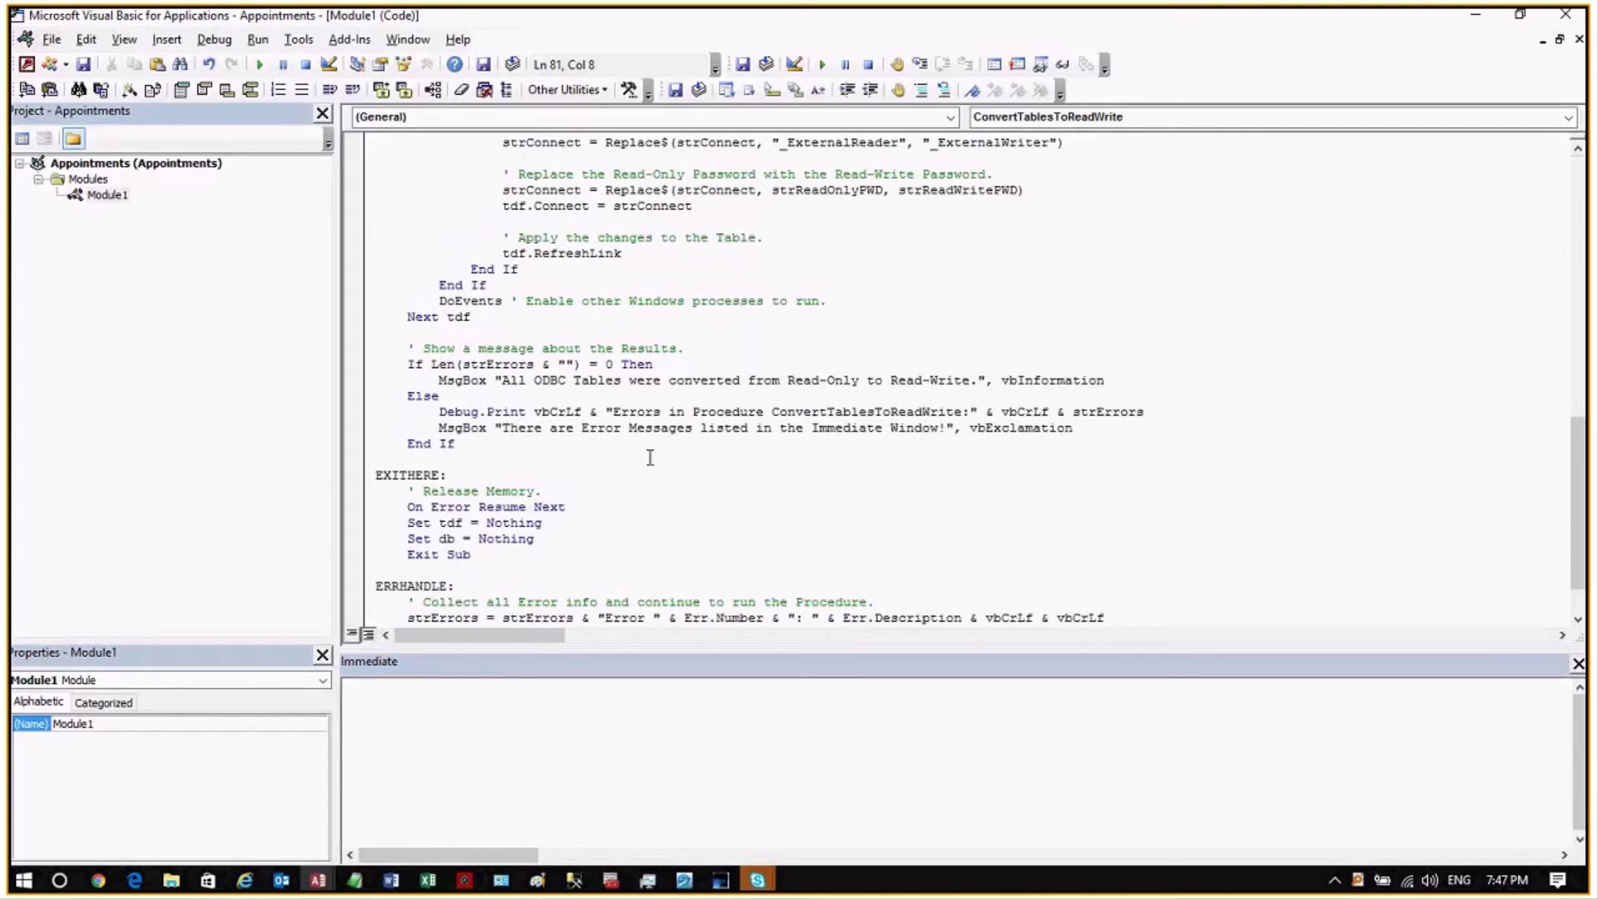
pyautogui.scroll(3, 650, 458)
pyautogui.scroll(4, 650, 457)
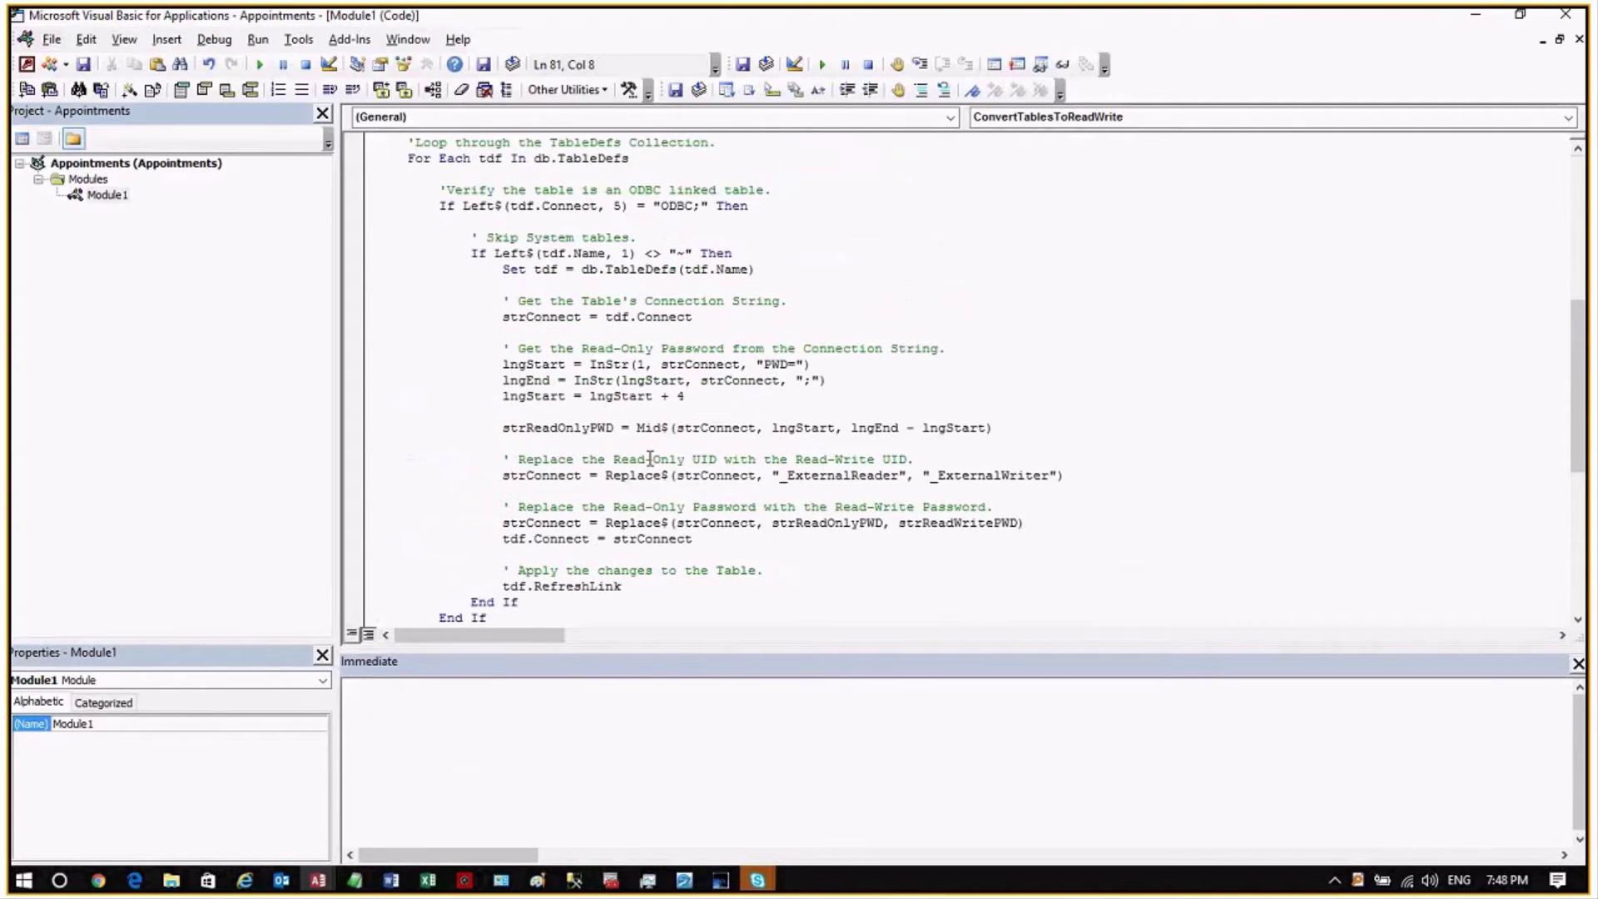
pyautogui.scroll(1, 651, 457)
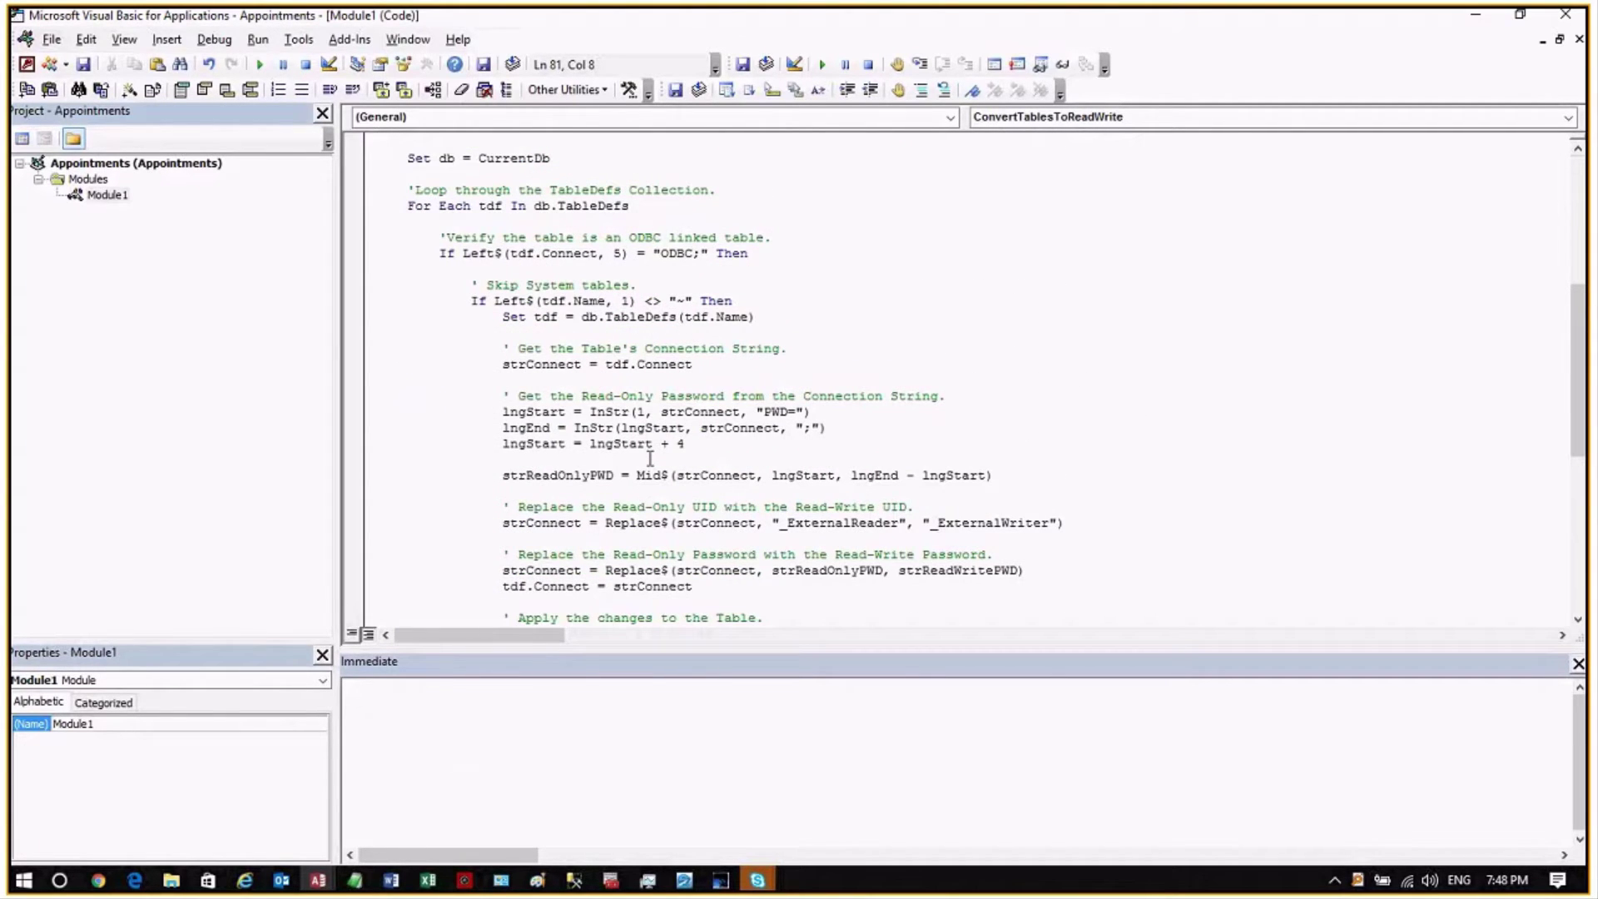
pyautogui.scroll(-3, 650, 457)
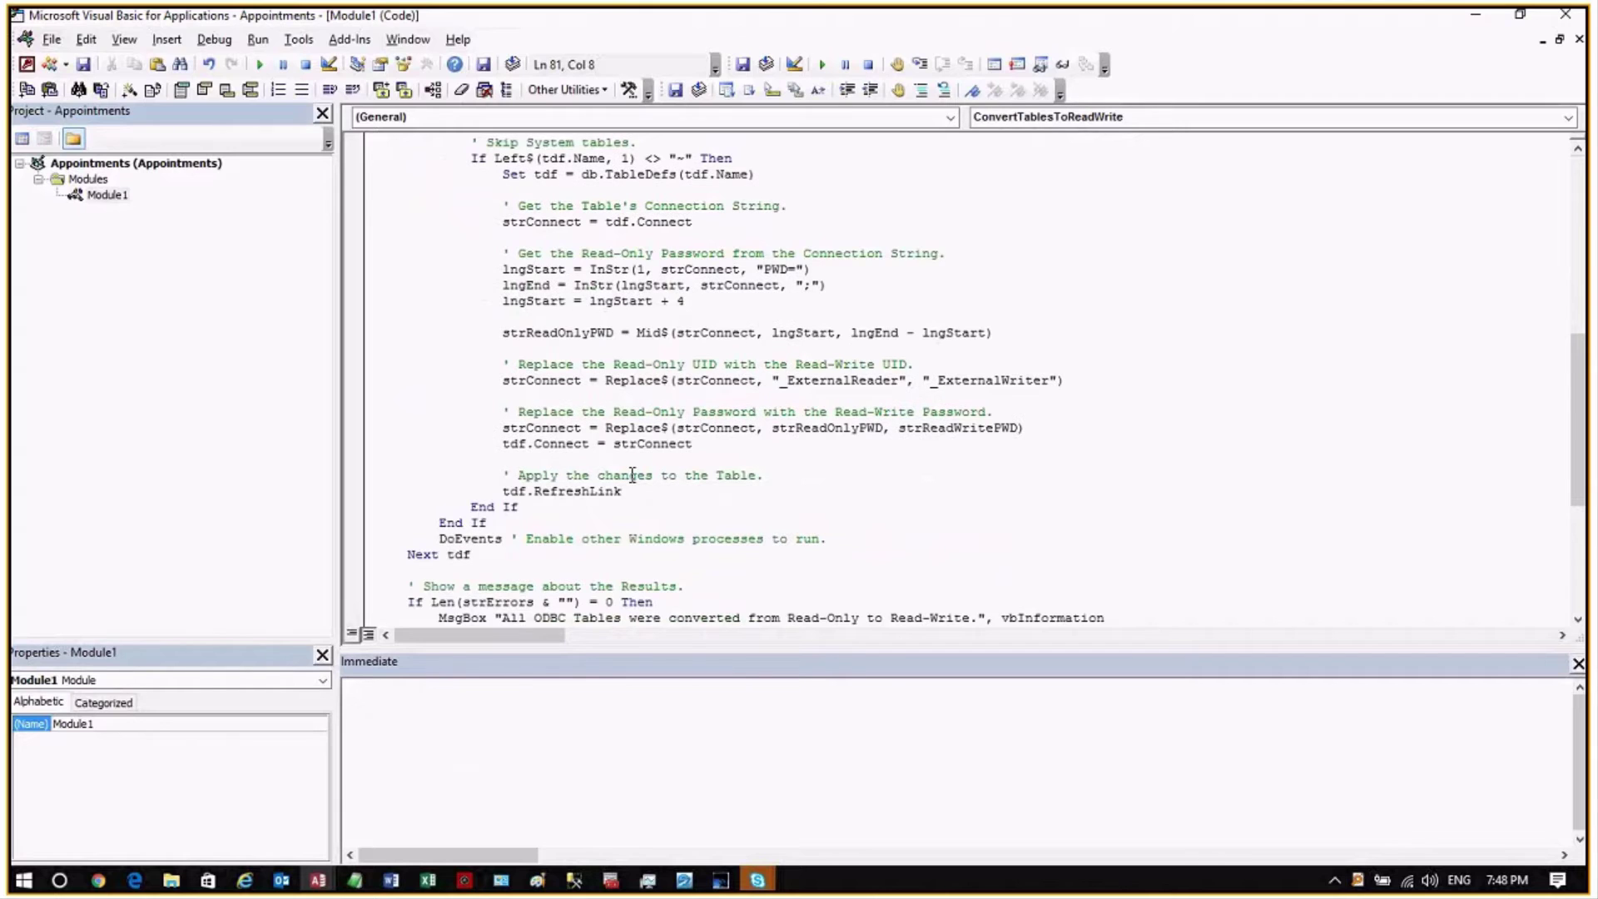
pyautogui.scroll(9, 633, 474)
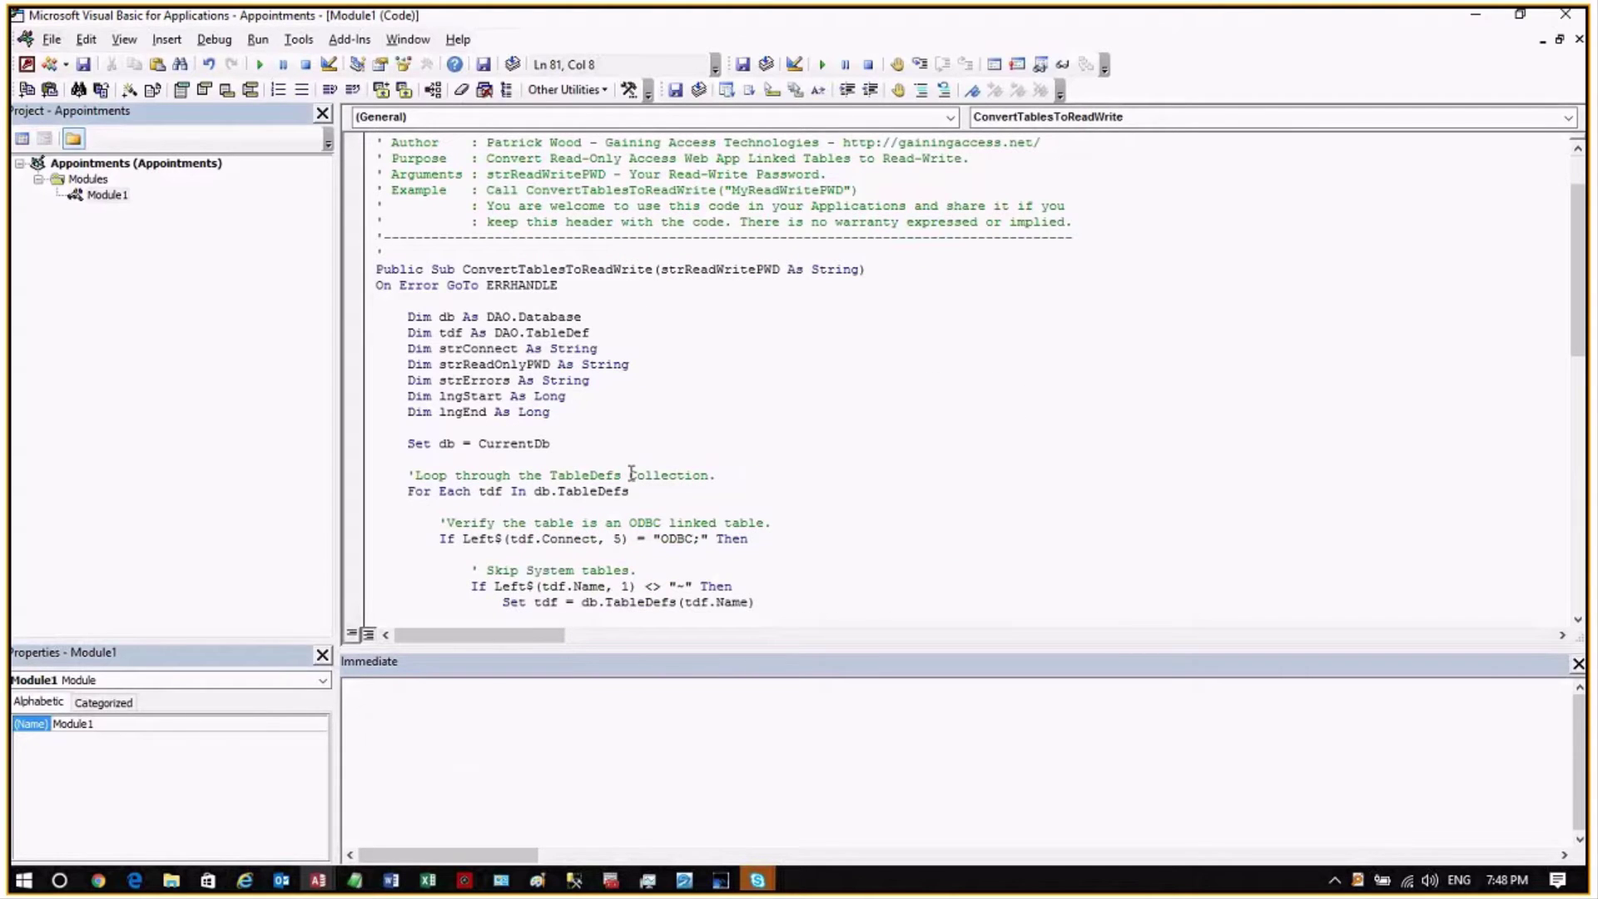
pyautogui.scroll(2, 632, 473)
pyautogui.click(474, 684)
pyautogui.write('Call ConvertTablesToReadWrite()')
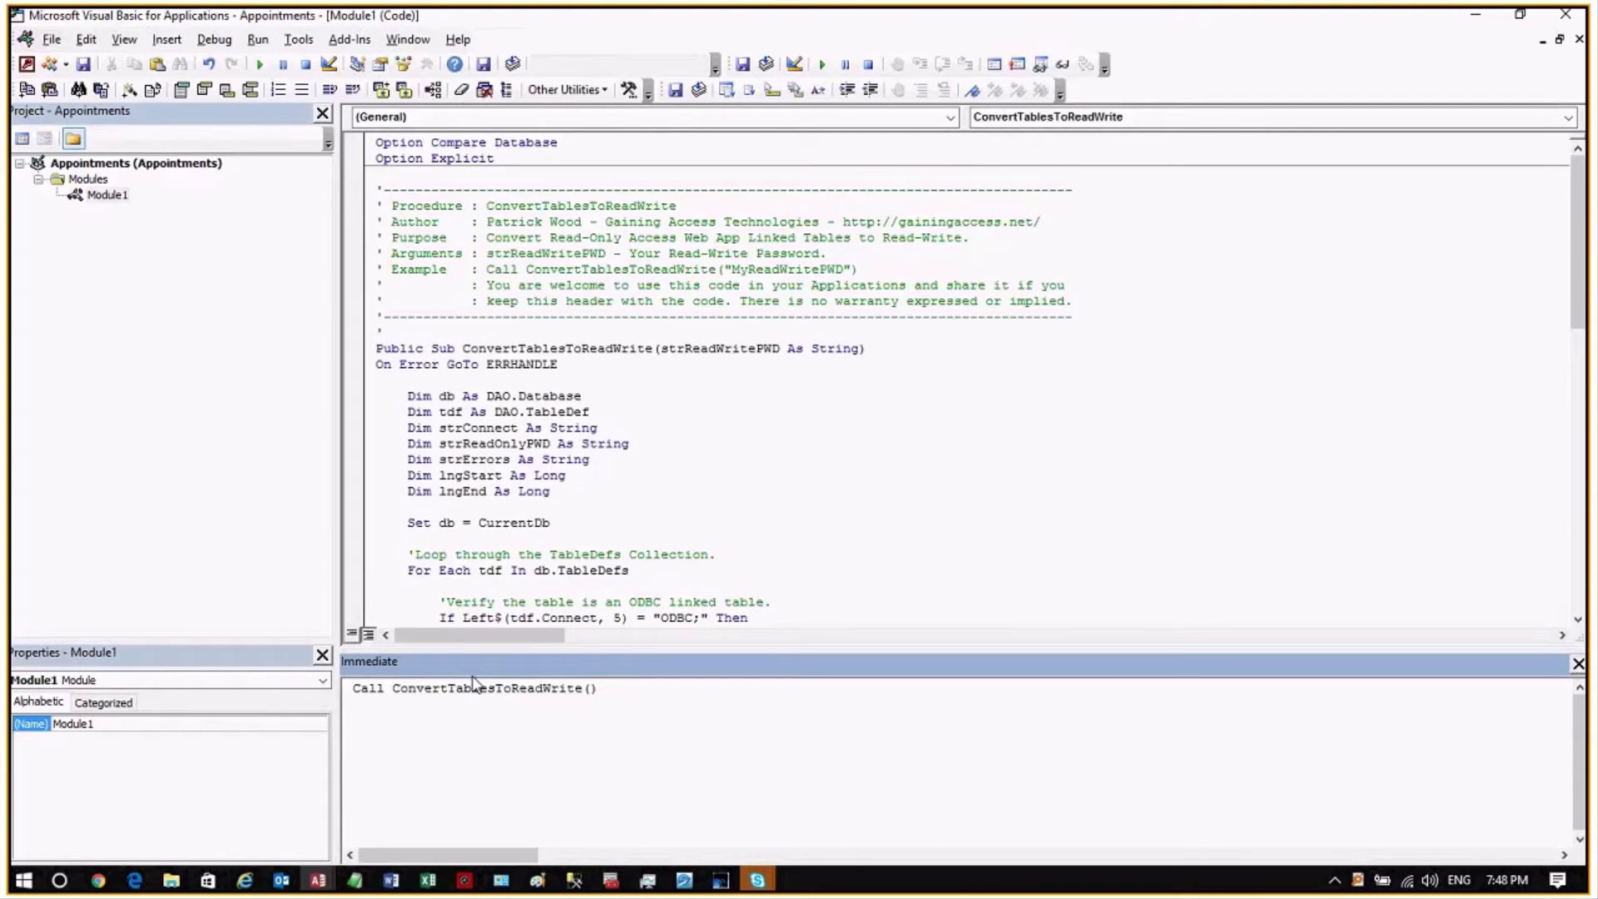
# Paste the read-write password from the EditPad notes into the ConvertTablesToReadWrite call and run it
pyautogui.write('""')
pyautogui.click(357, 881)
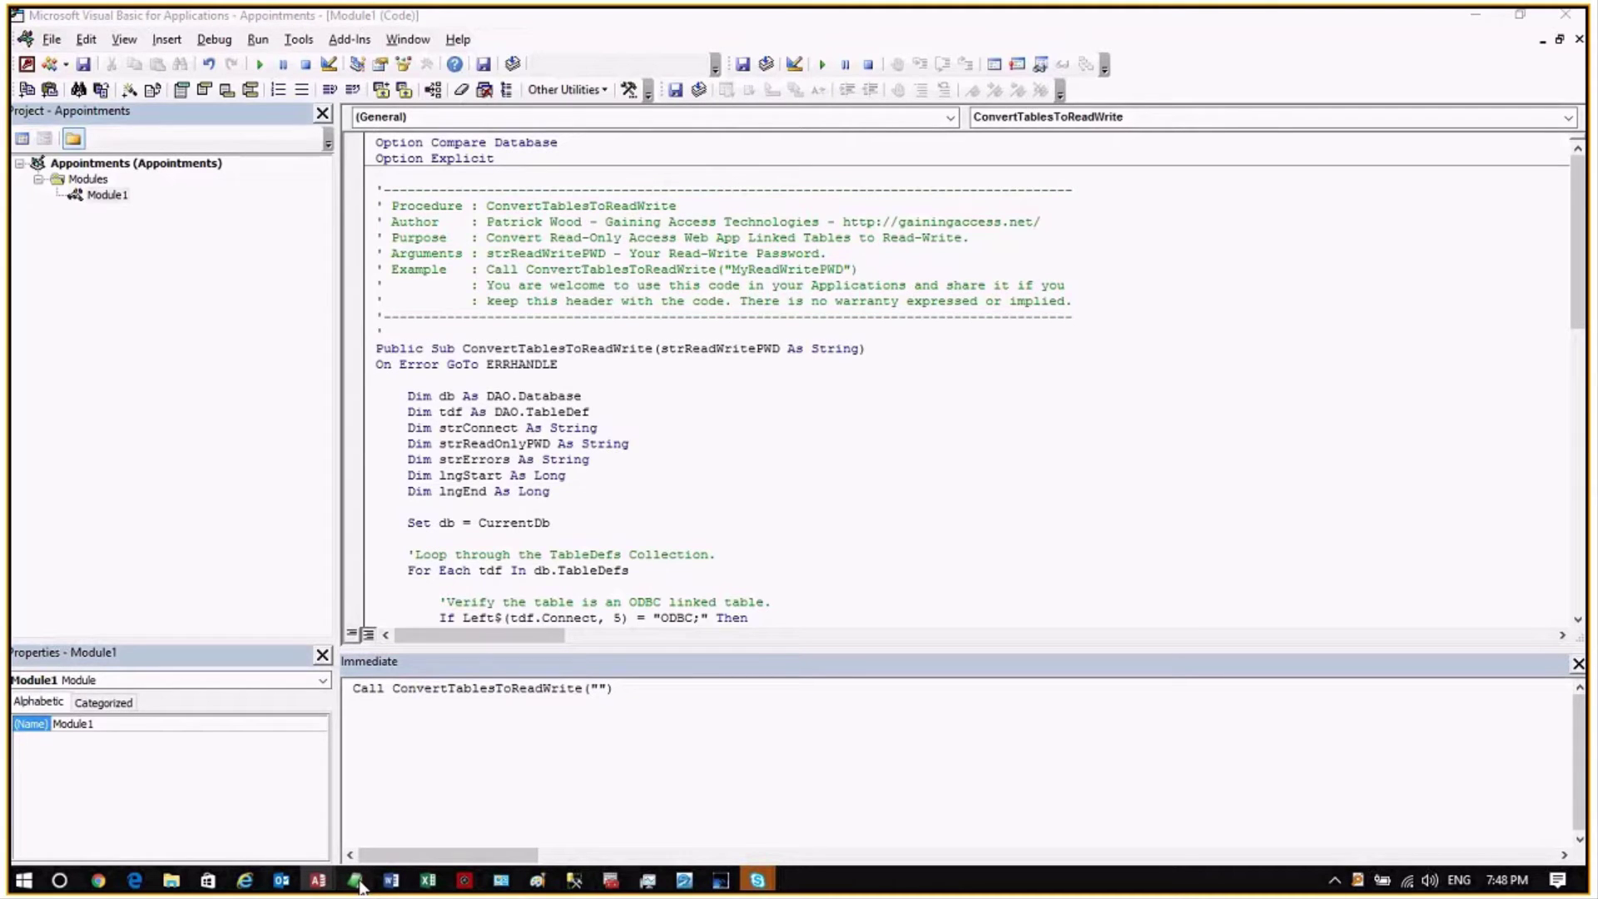
pyautogui.click(358, 880)
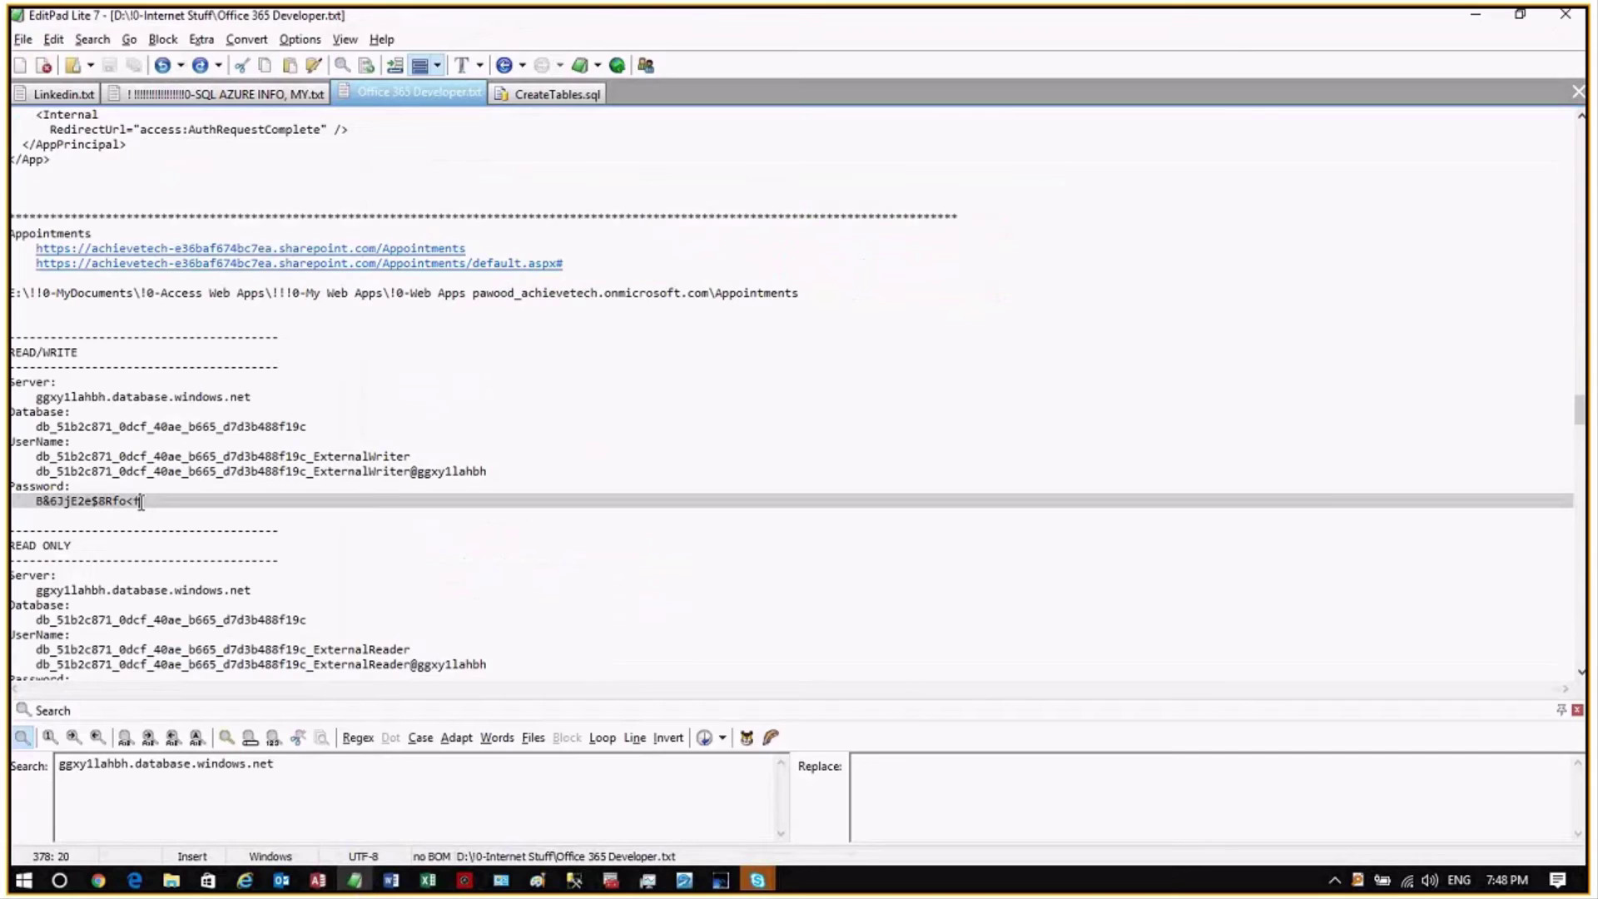
pyautogui.hotkey('alt', 'Tab')
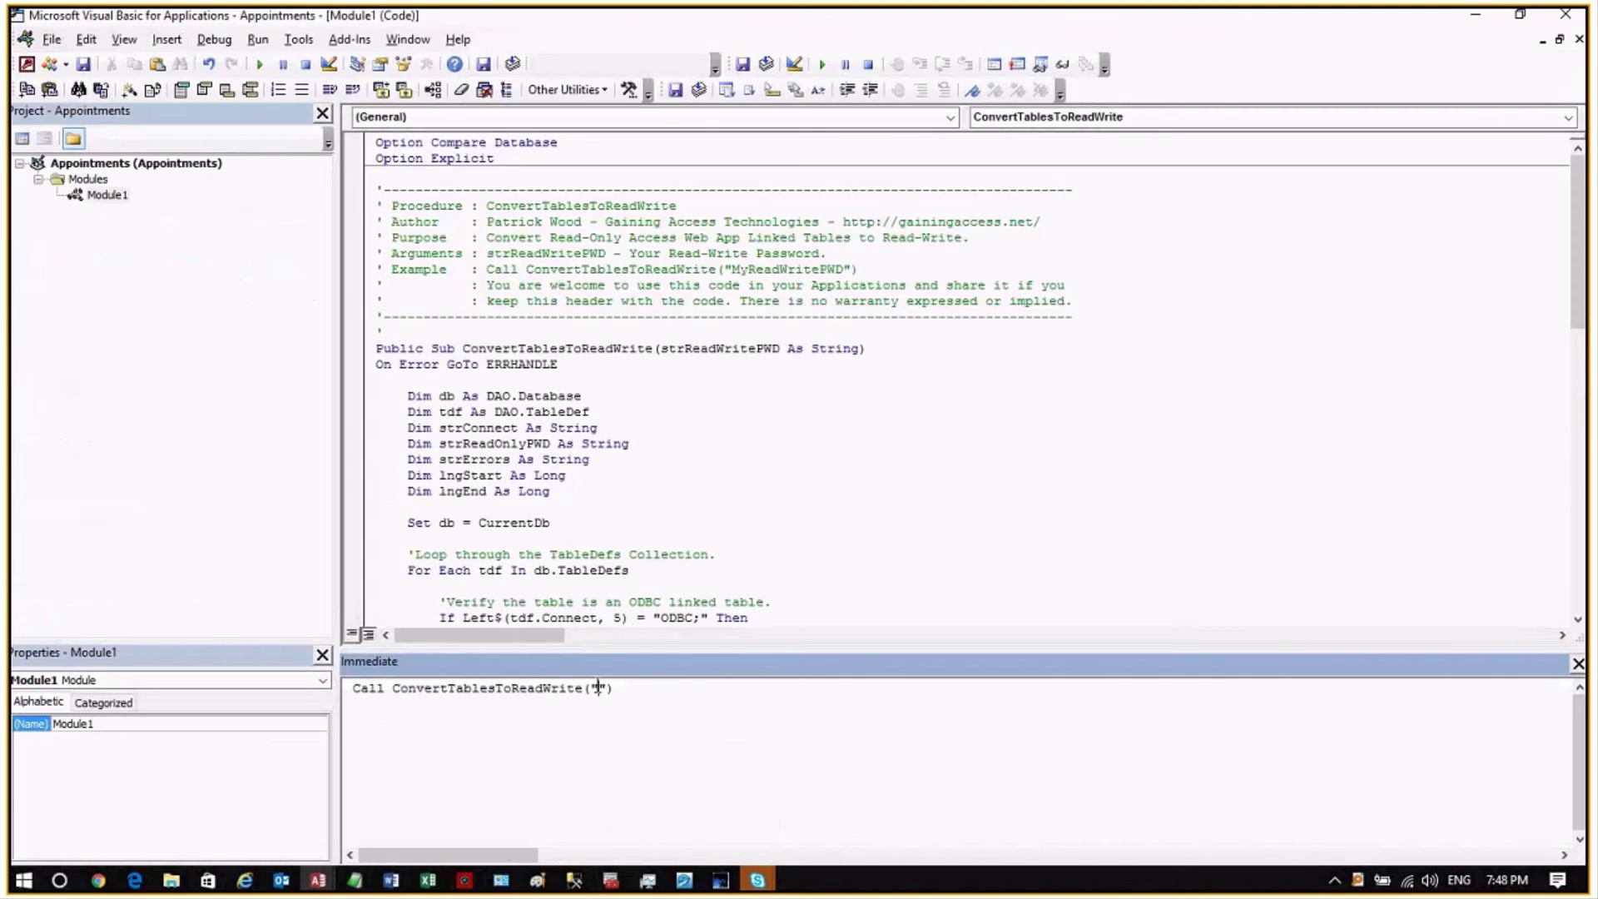
pyautogui.click(597, 687)
pyautogui.press('Return')
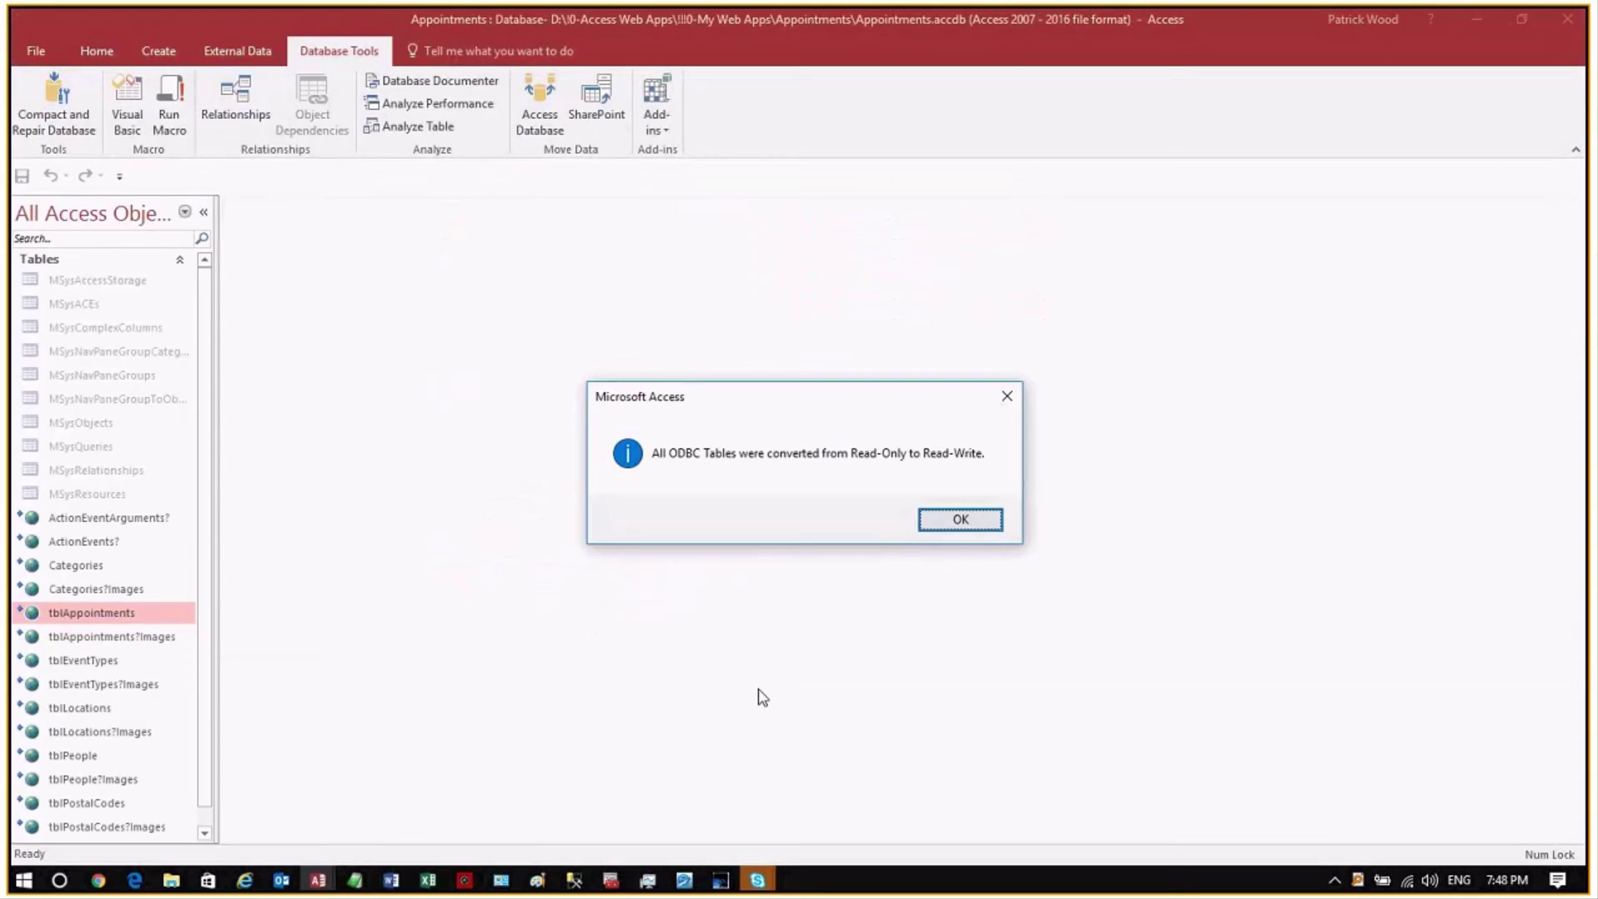
# Dismiss the Read-Write confirmation and open tblAppointments in Datasheet View
pyautogui.press('Return')
pyautogui.click(1476, 16)
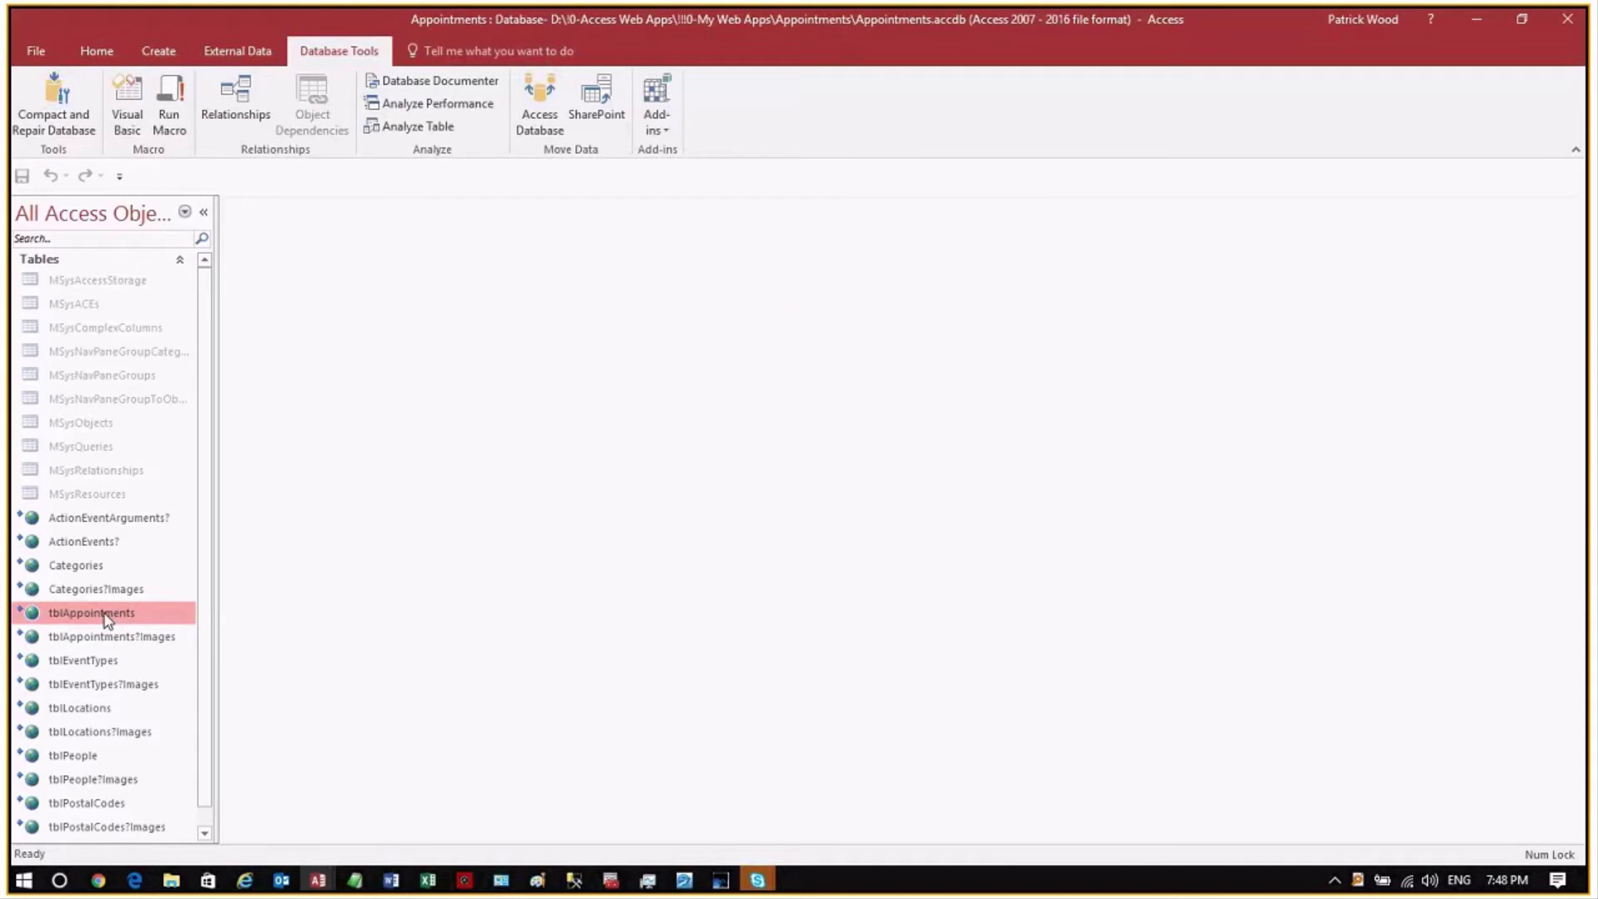
pyautogui.doubleClick(103, 614)
pyautogui.doubleClick(91, 612)
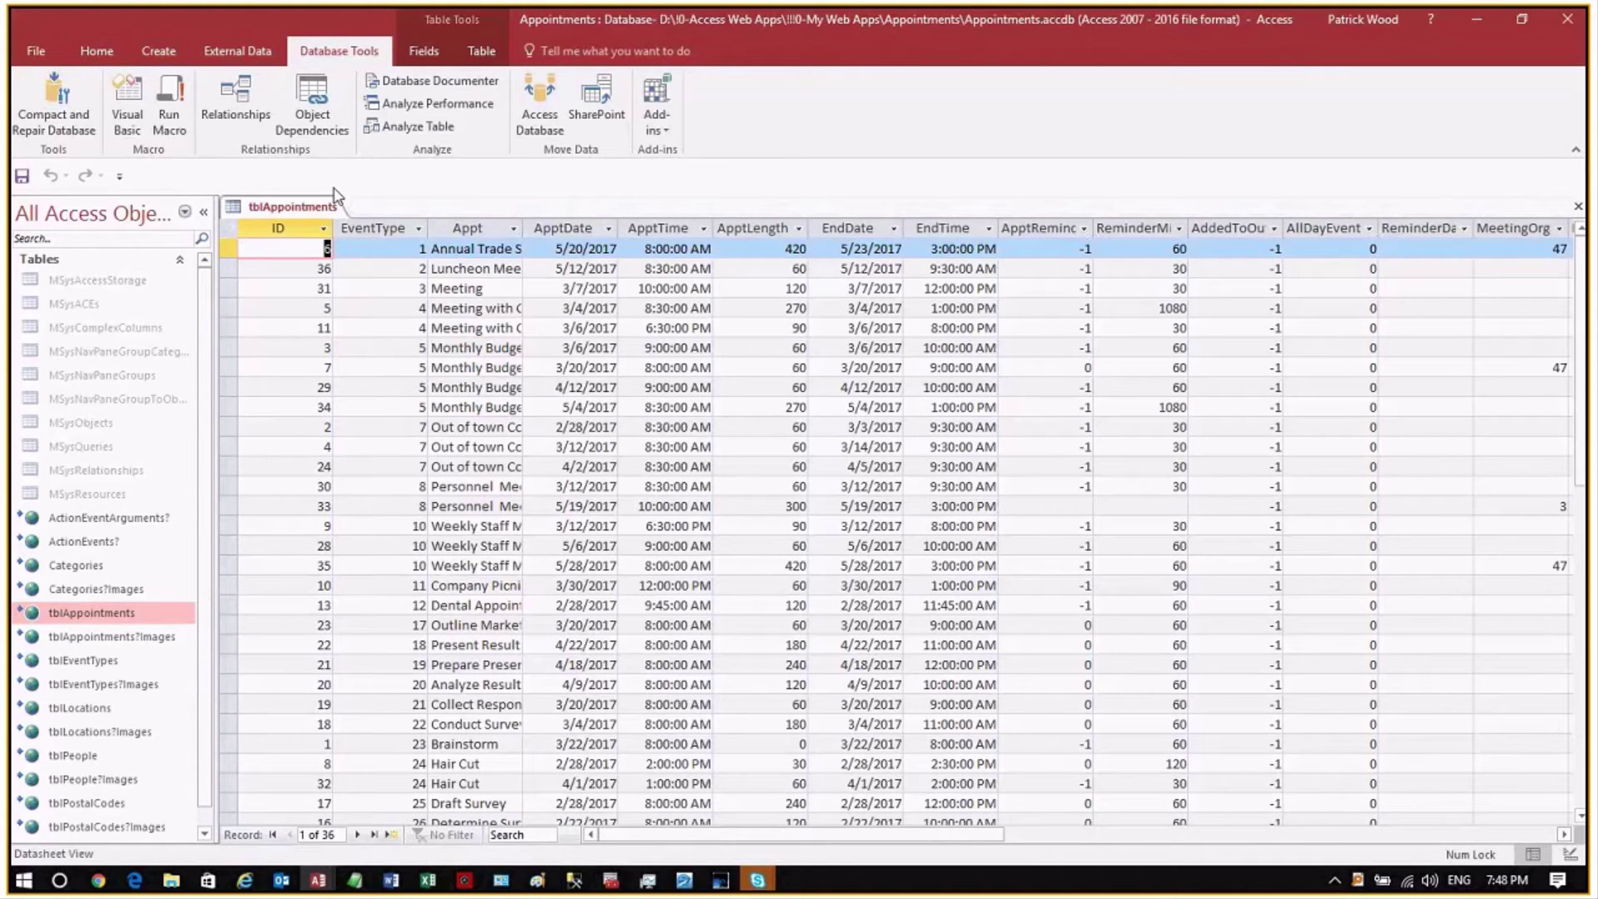
# Glance at the VBA editor, return to the datasheet, then close the Appointments database
pyautogui.hotkey('alt', 'Tab')
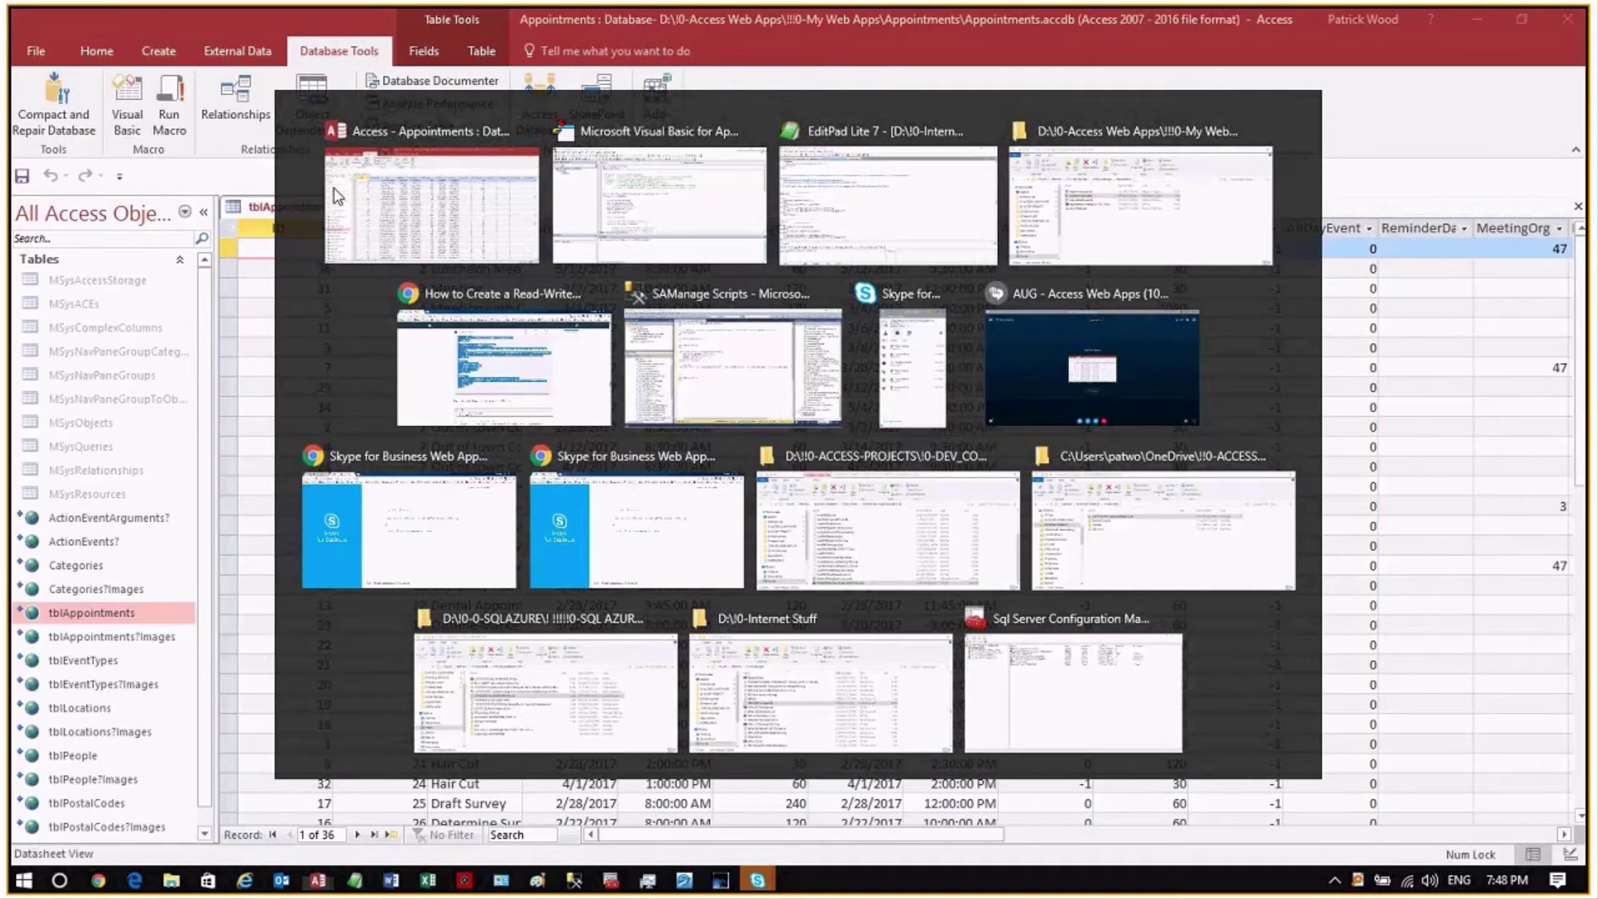
pyautogui.hotkey('alt', 'Tab')
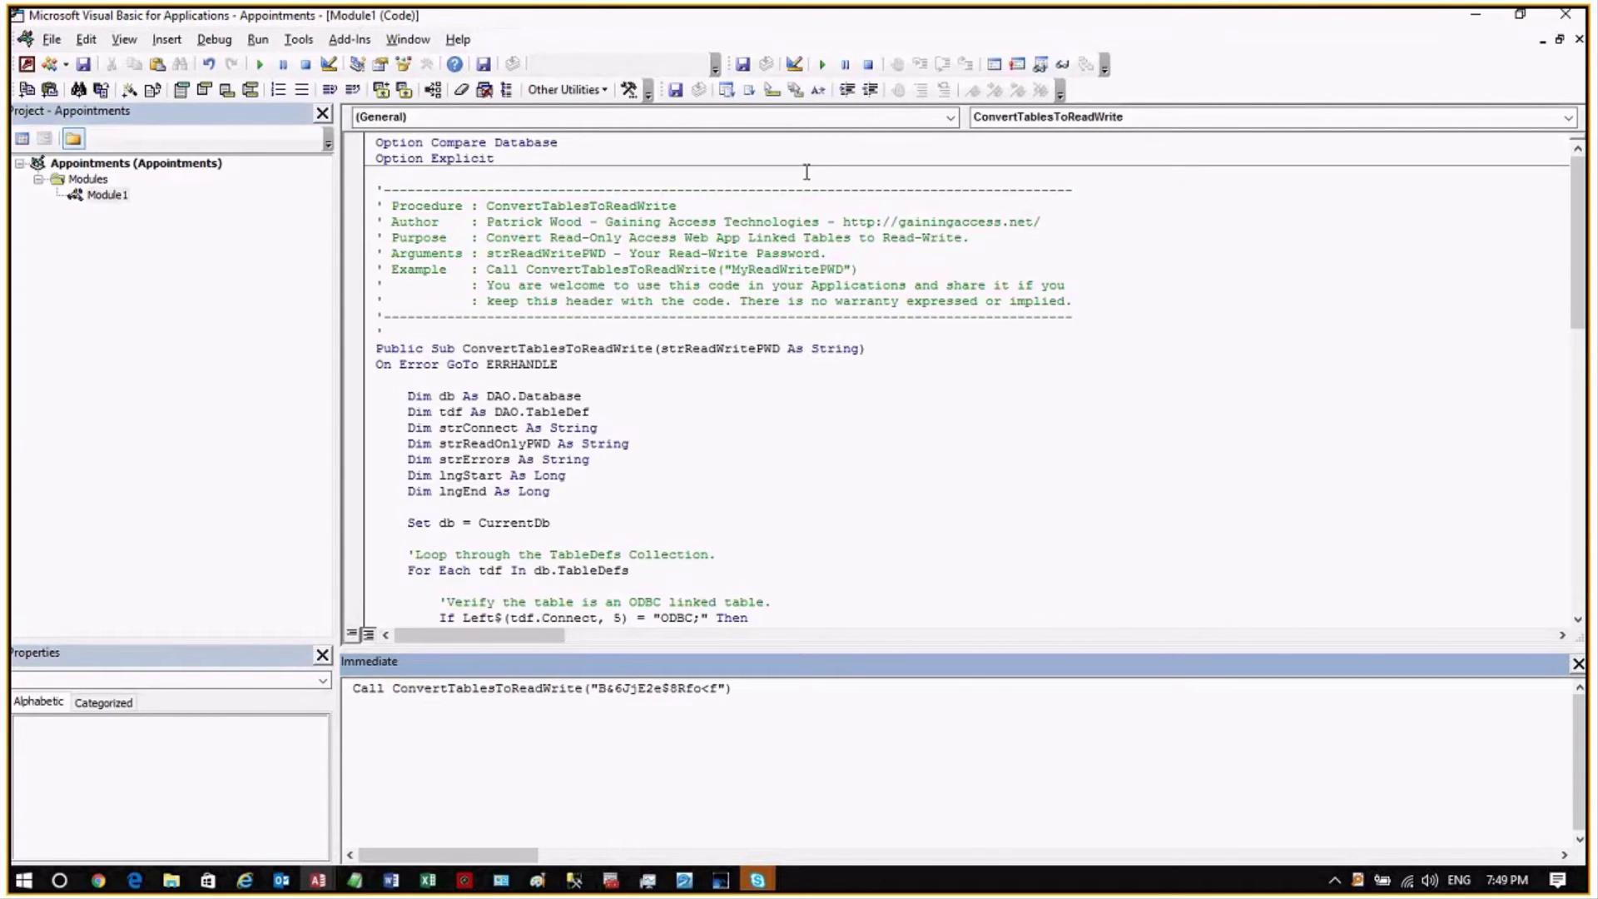
pyautogui.hotkey('alt', 'Tab')
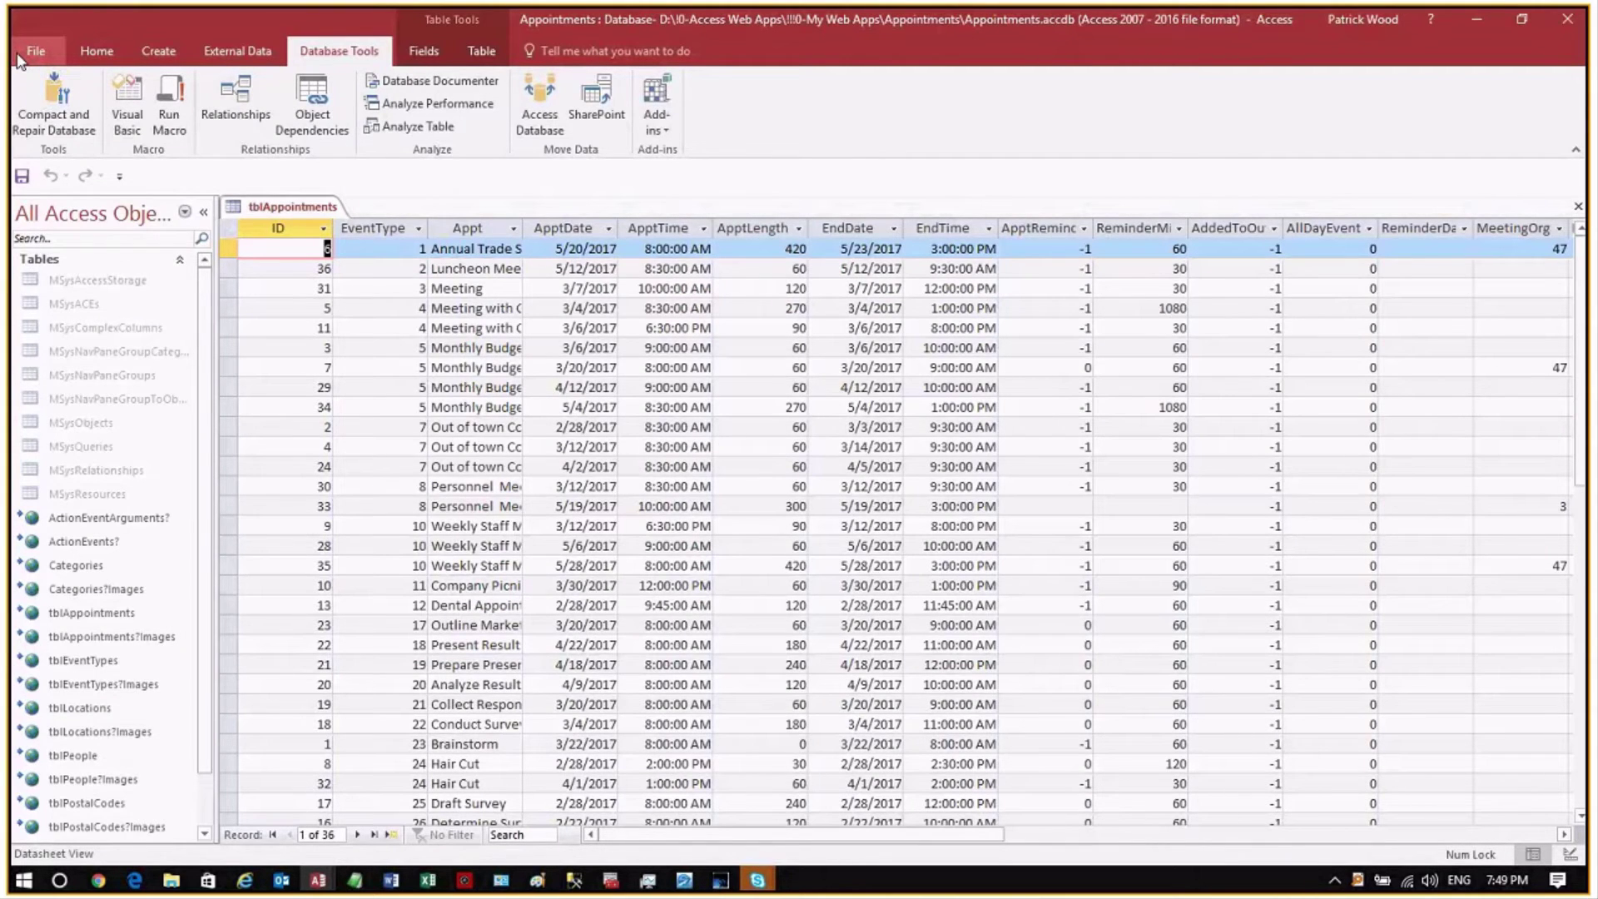
pyautogui.click(1568, 18)
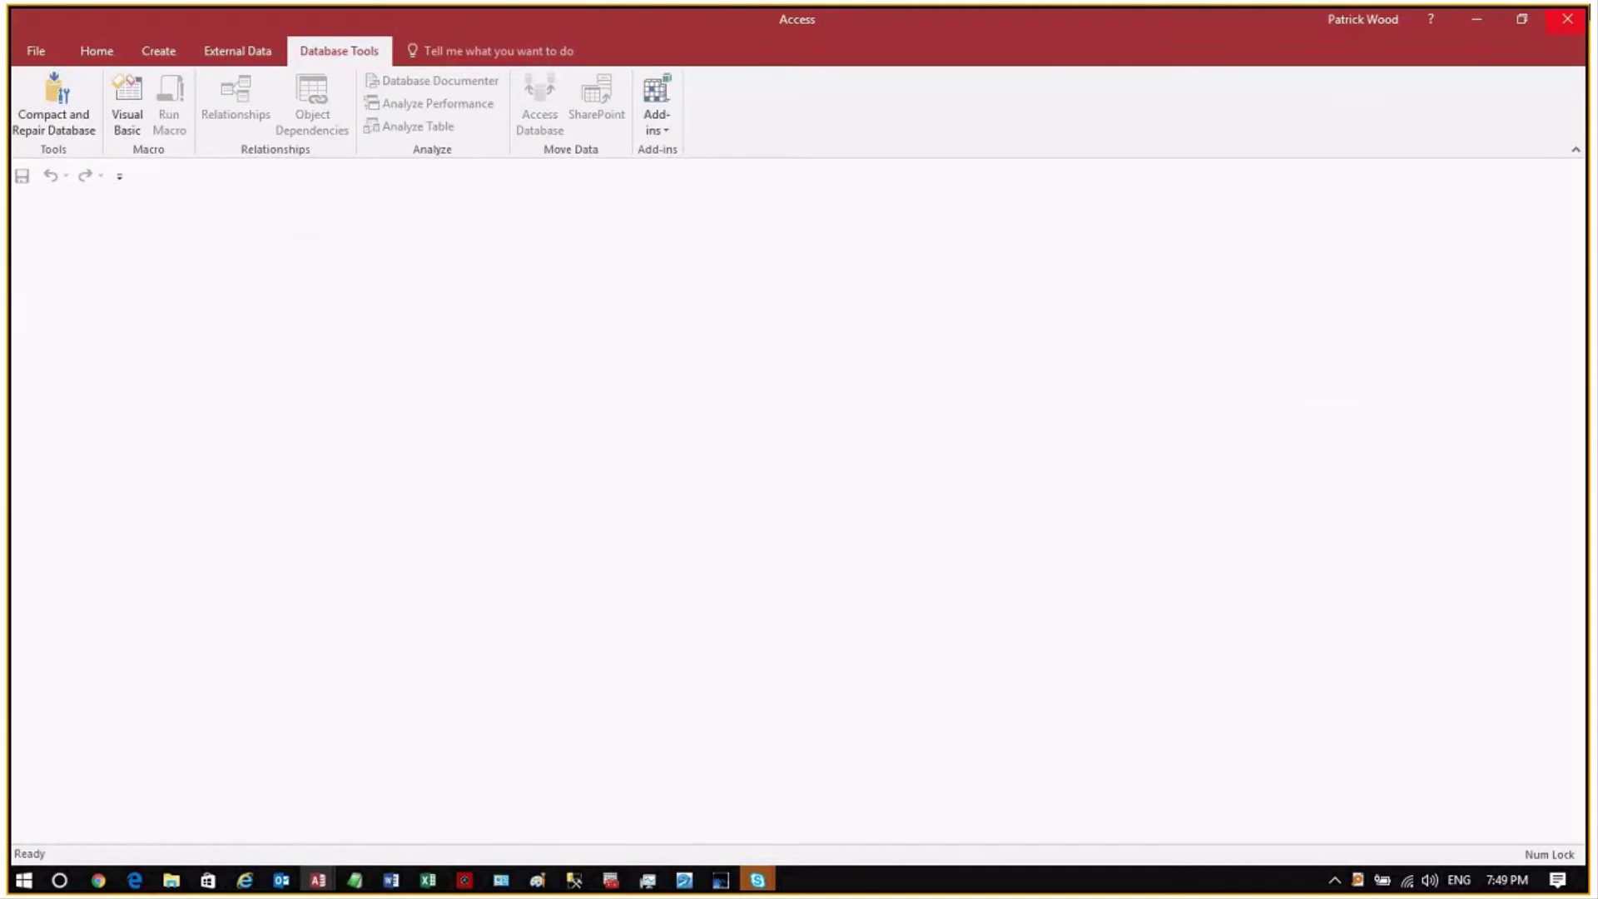
# Restart Access on Appointments.accdb and open tblAppointments showing its 36 appointment records
pyautogui.click(1567, 20)
pyautogui.click(320, 882)
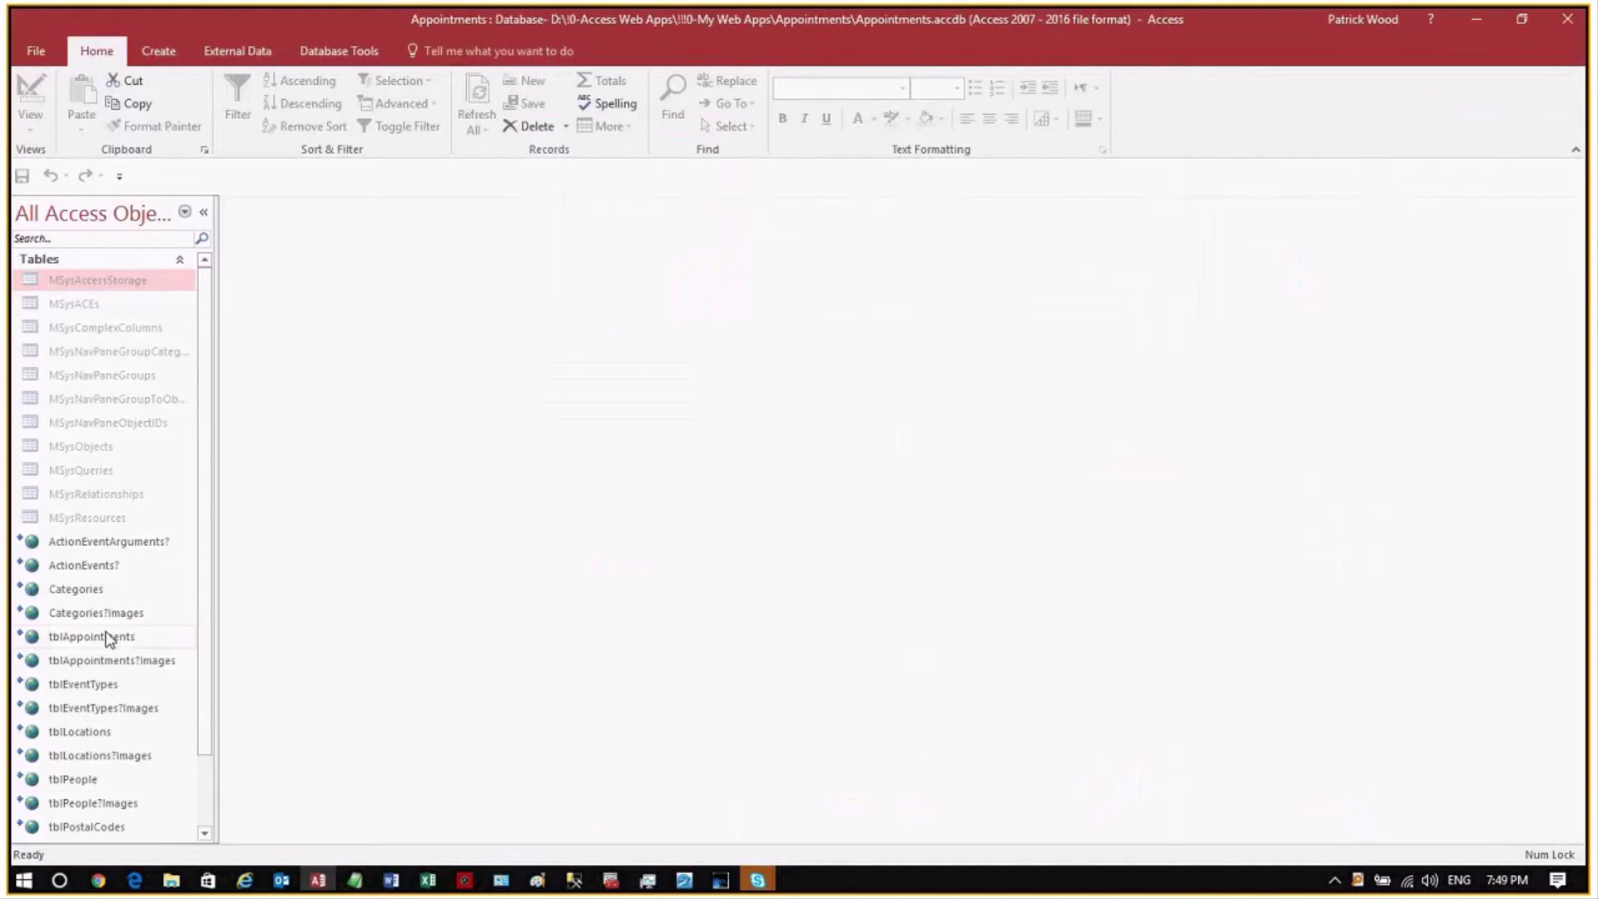
pyautogui.click(106, 638)
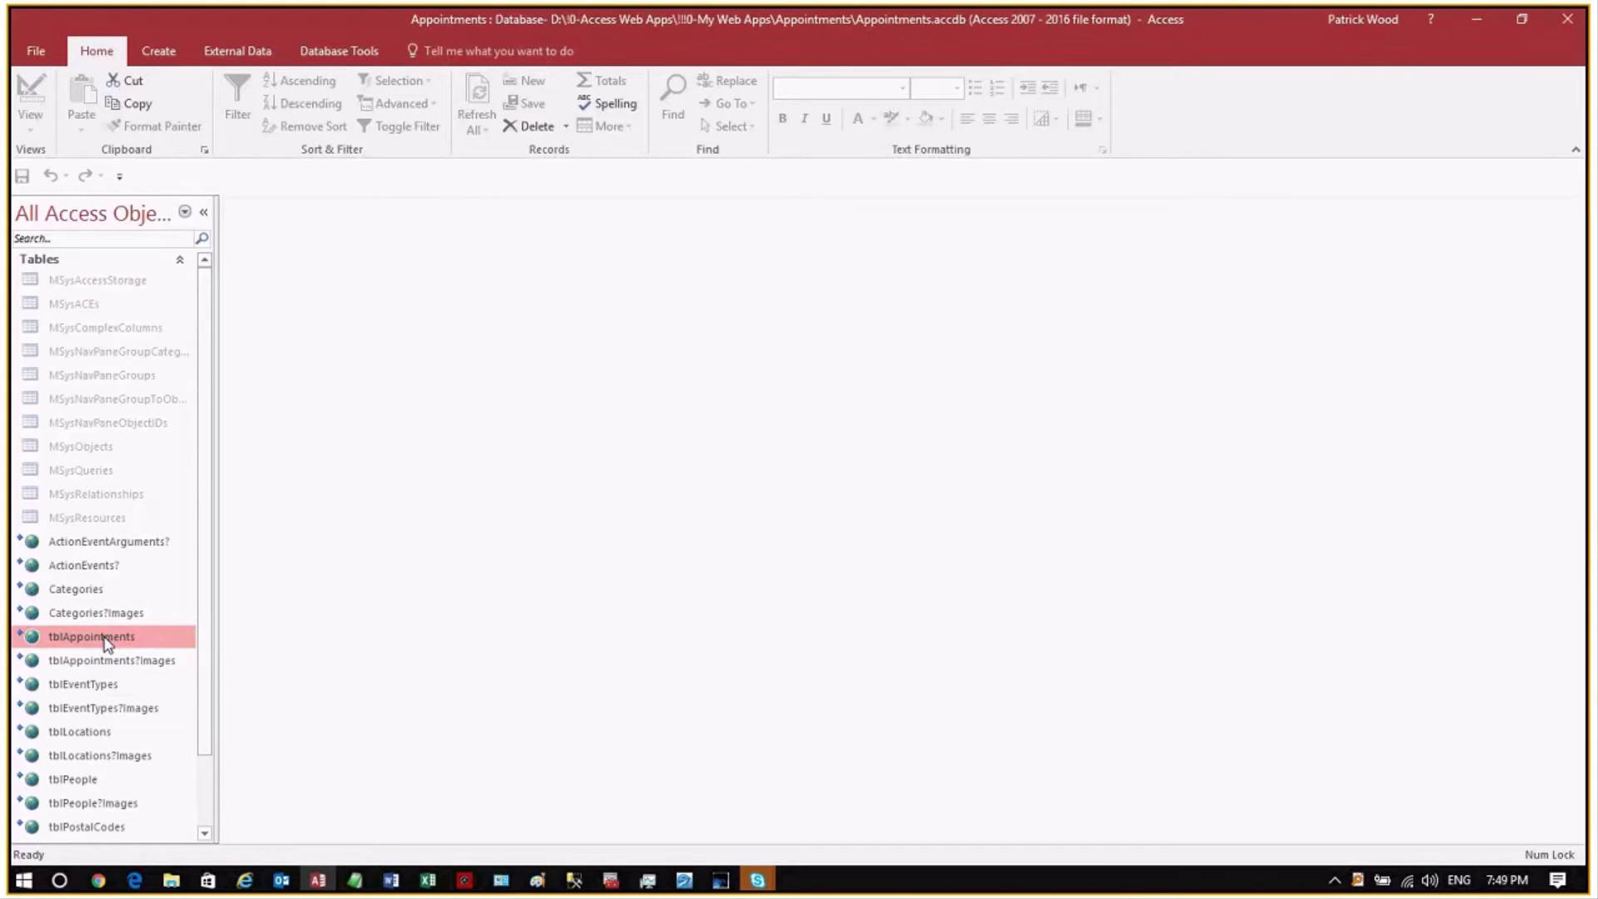
pyautogui.doubleClick(106, 639)
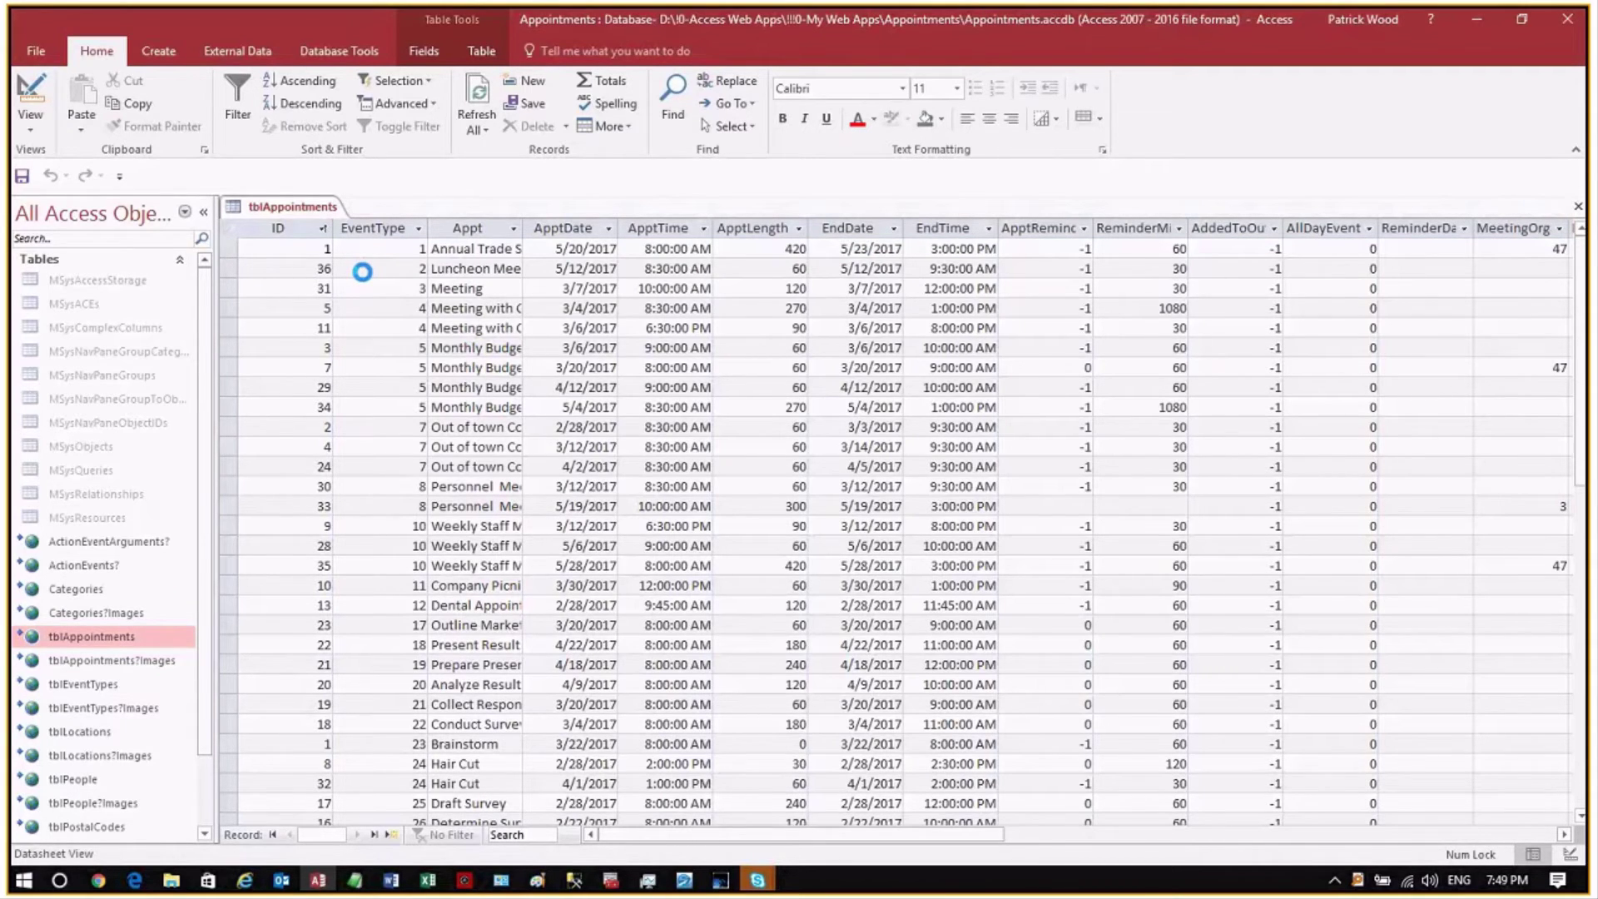
# Change the Brainstorm record's ApptDate and EndDate to 2/22/2017 and save the record
pyautogui.click(565, 246)
pyautogui.press('BackSpace')
pyautogui.write('2')
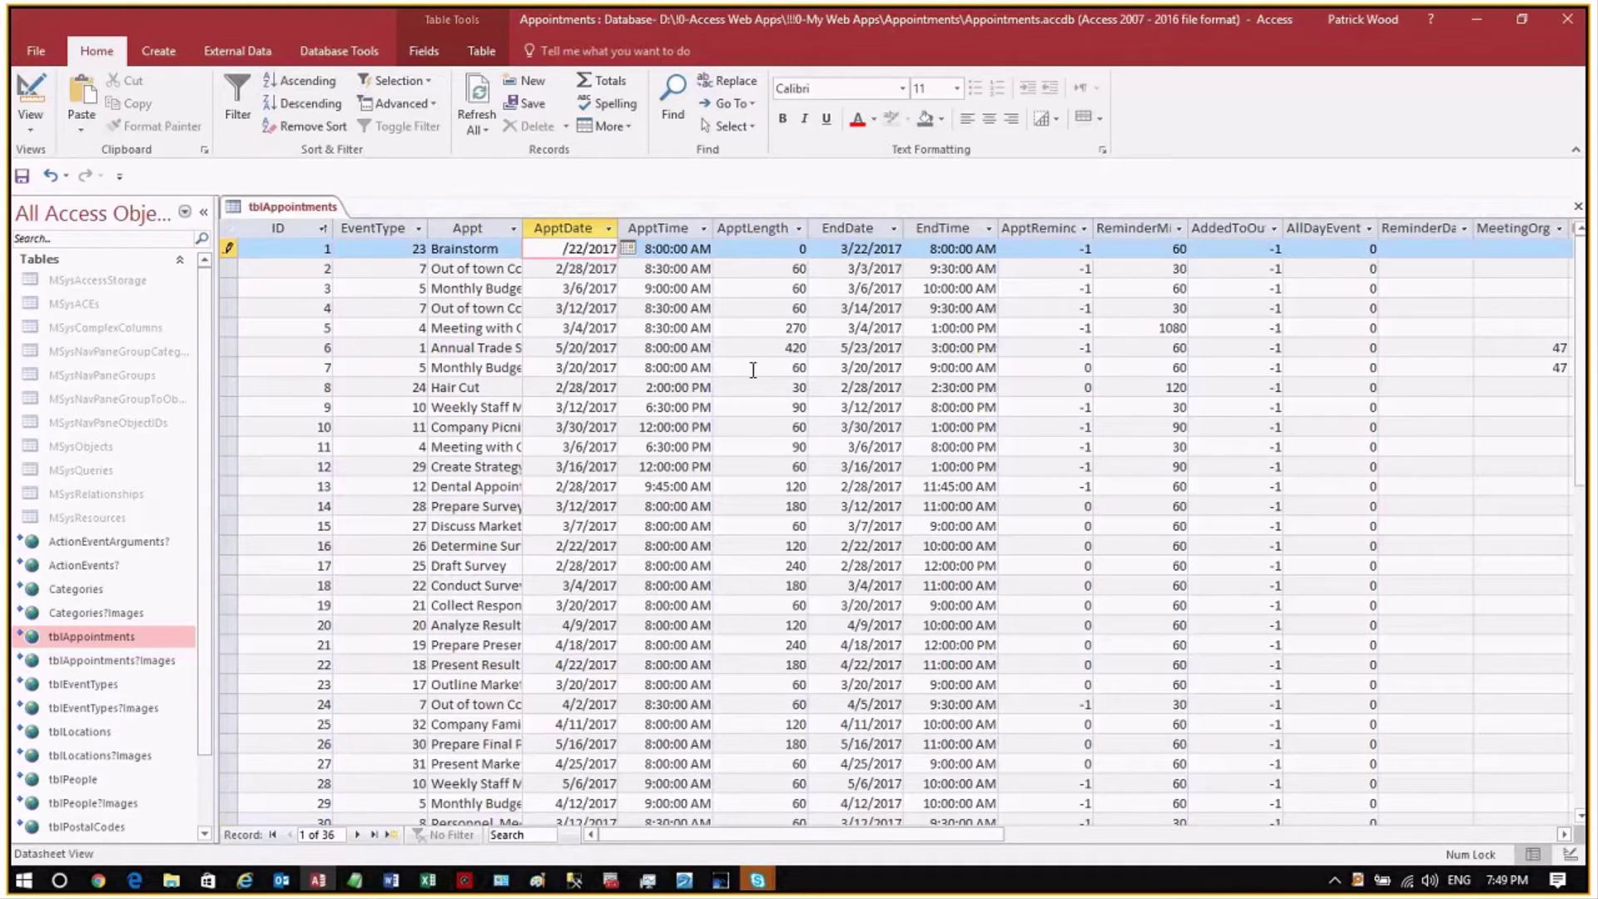
pyautogui.click(749, 248)
pyautogui.click(846, 248)
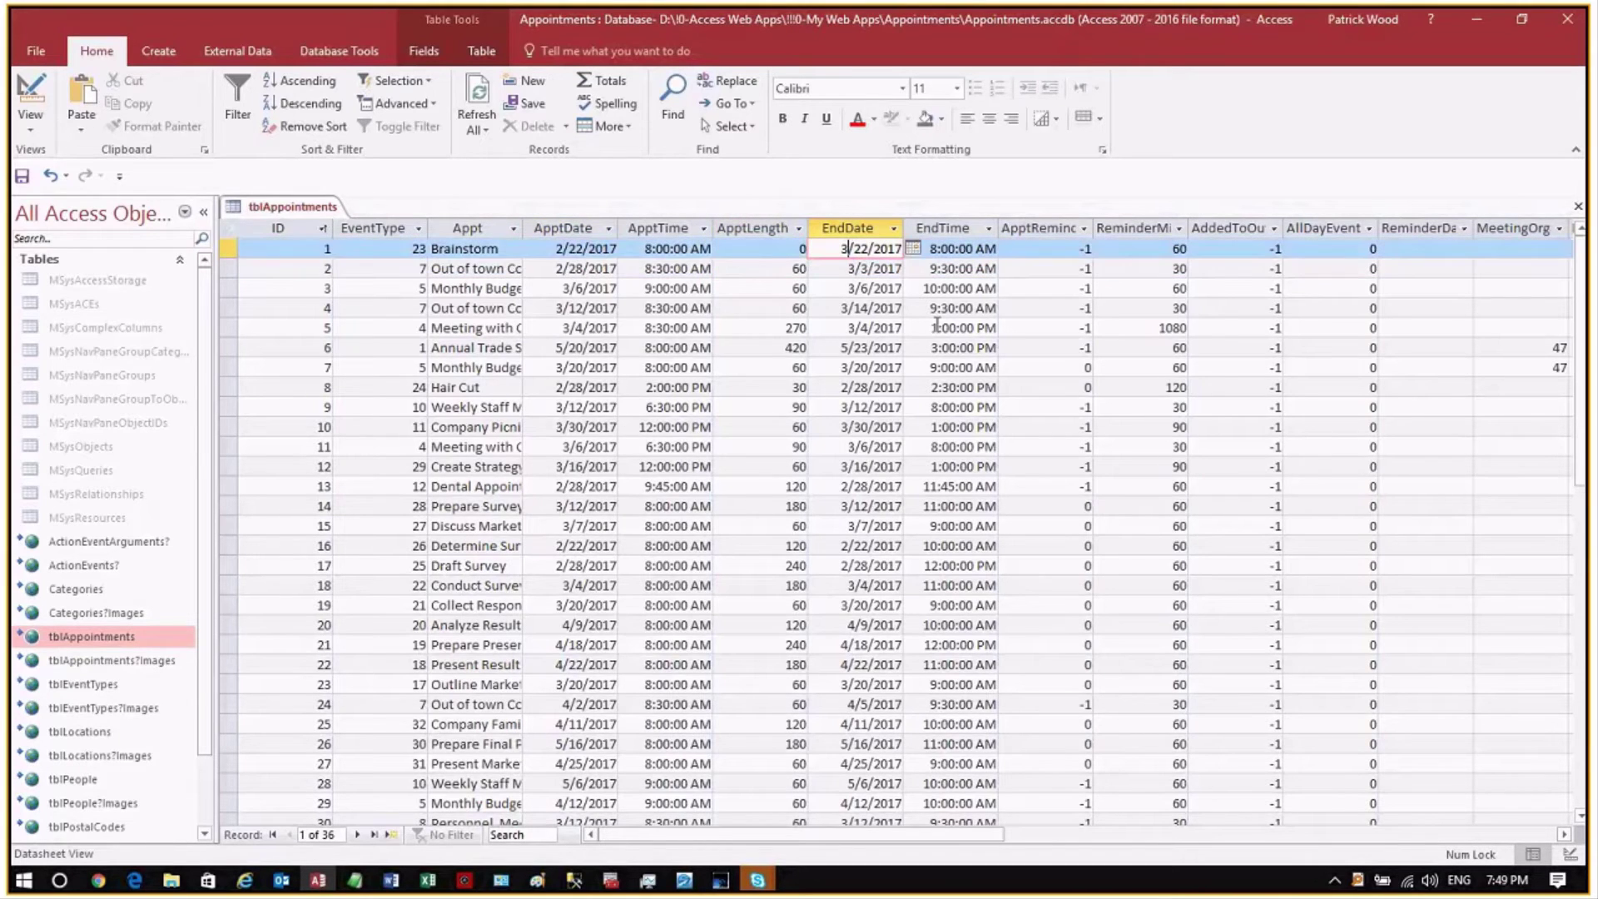
pyautogui.press('BackSpace')
pyautogui.write('2')
pyautogui.click(751, 271)
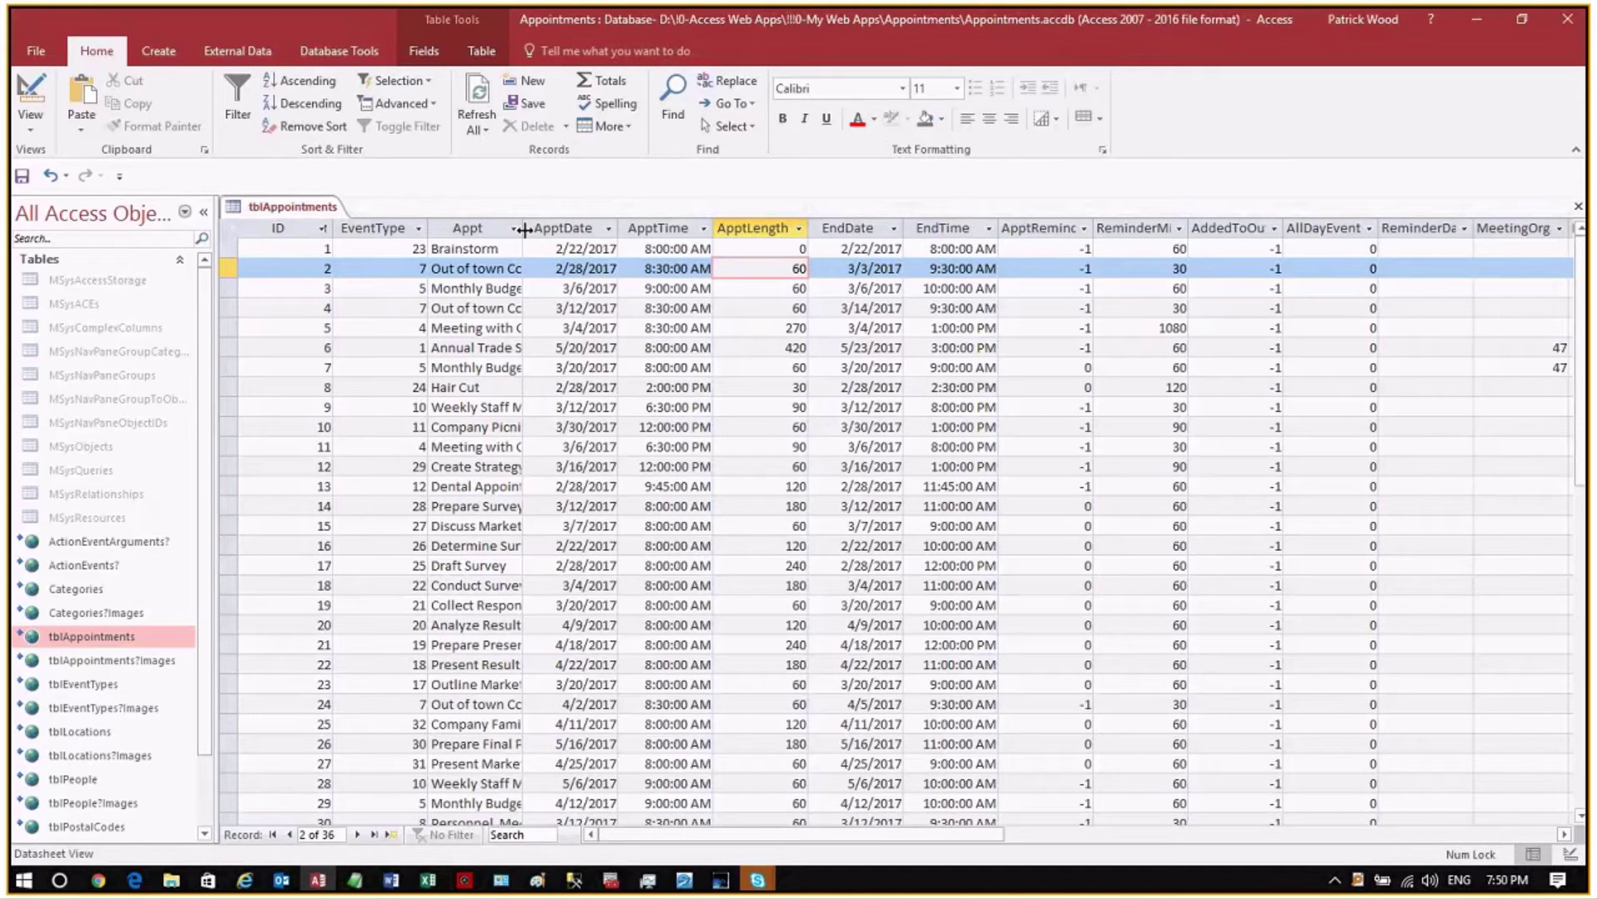
# Widen the Appt column to show full names and open the External Data ODBC Database dialog
pyautogui.moveTo(524, 230); pyautogui.dragTo(593, 227)
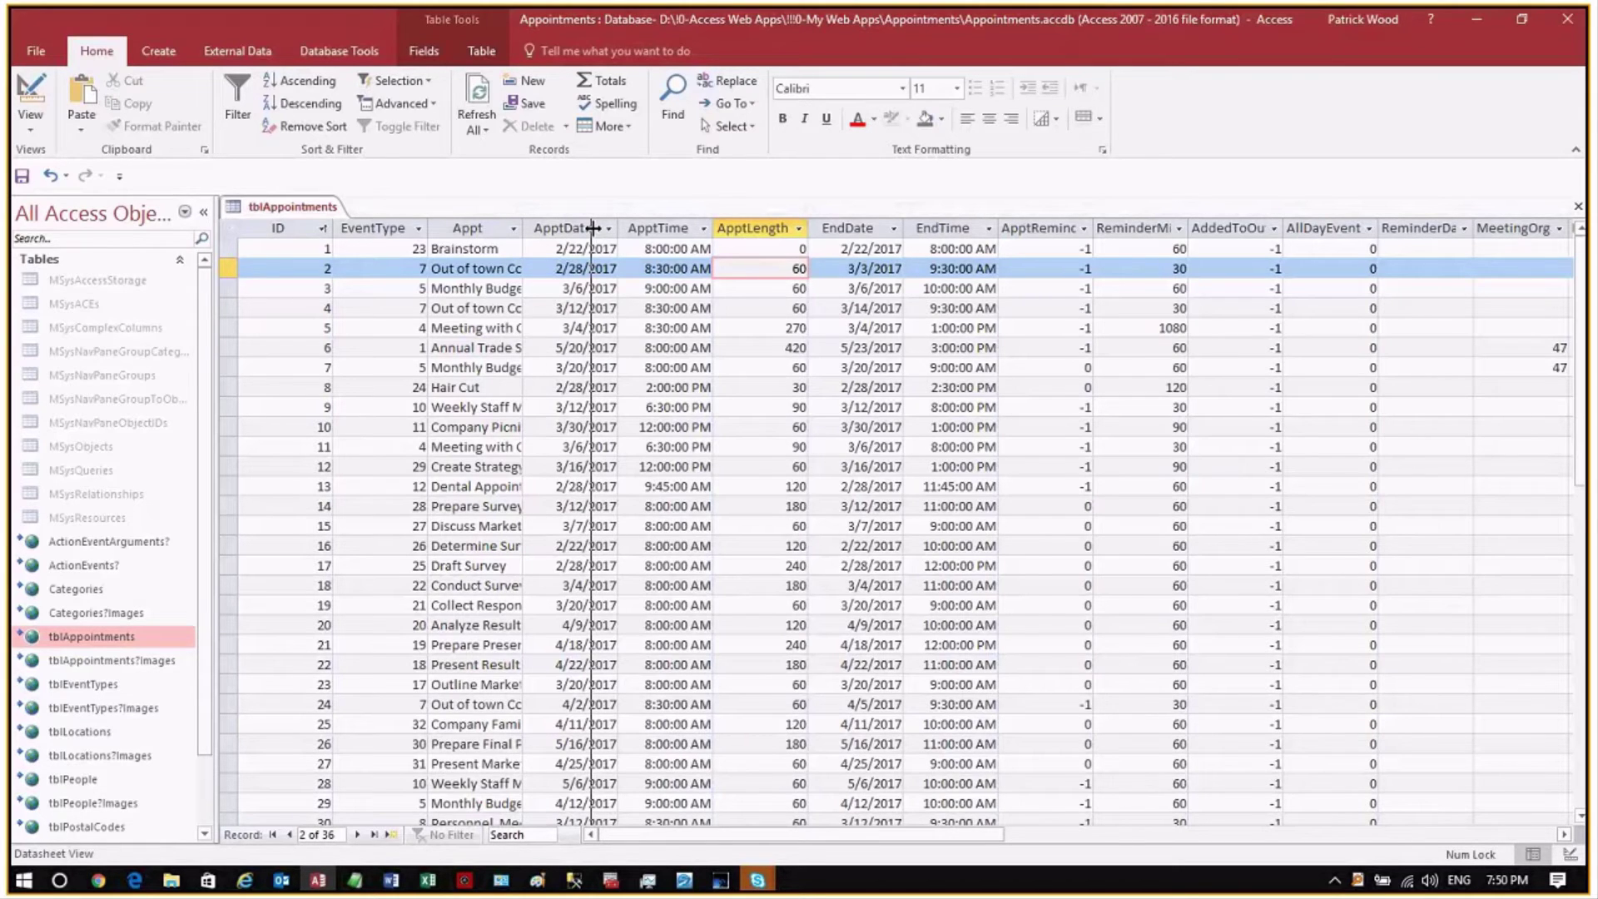
pyautogui.moveTo(592, 227); pyautogui.dragTo(592, 228)
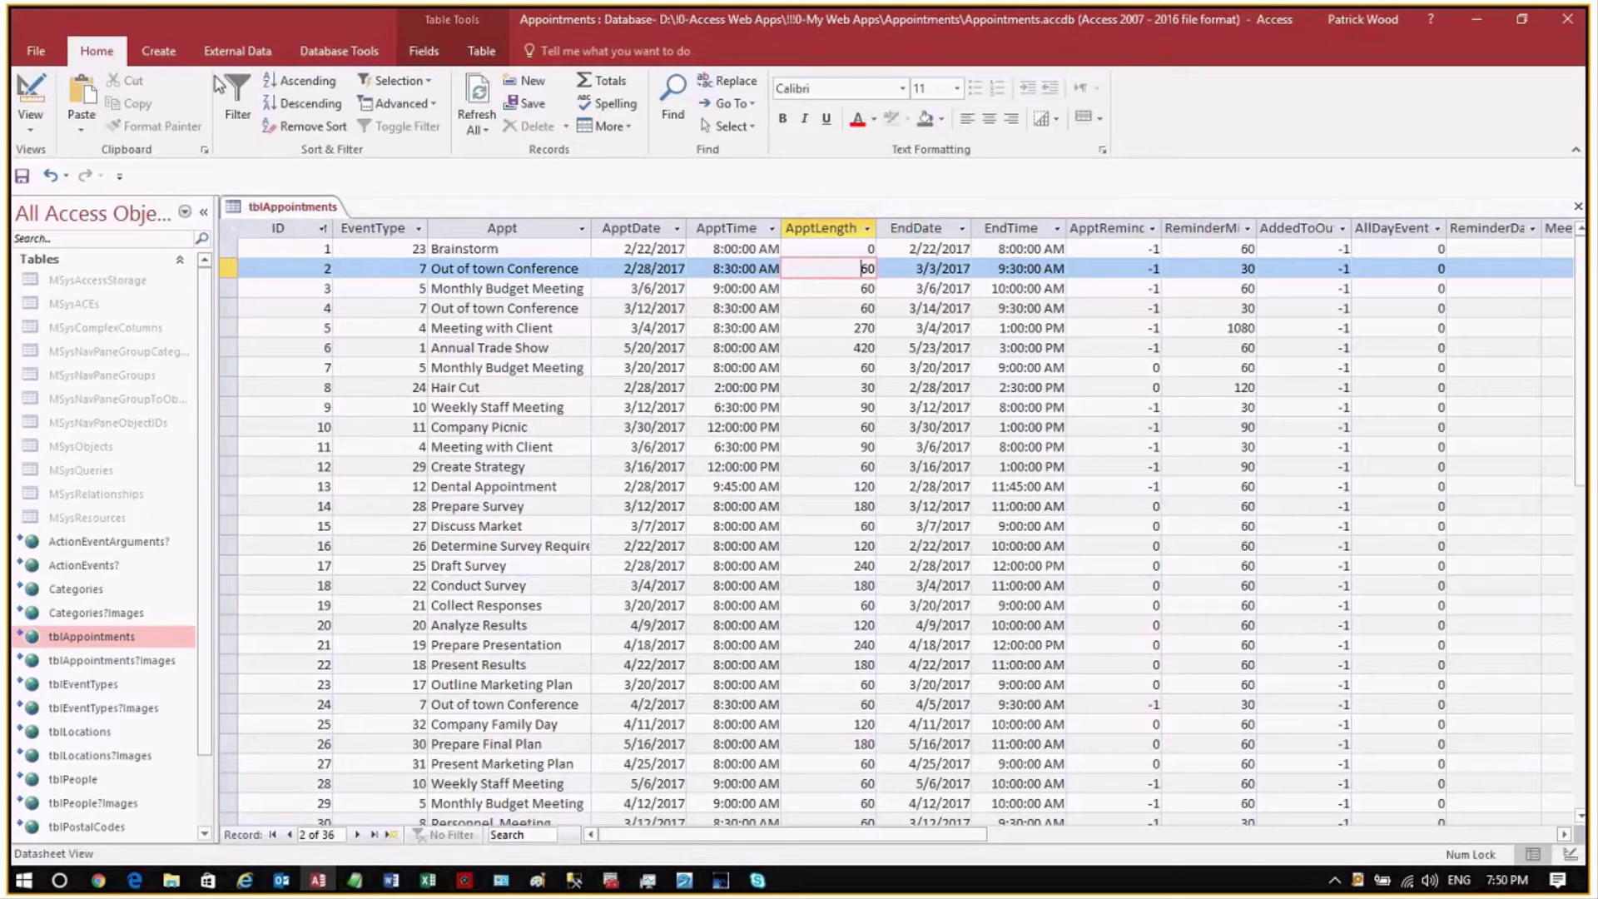
pyautogui.click(221, 40)
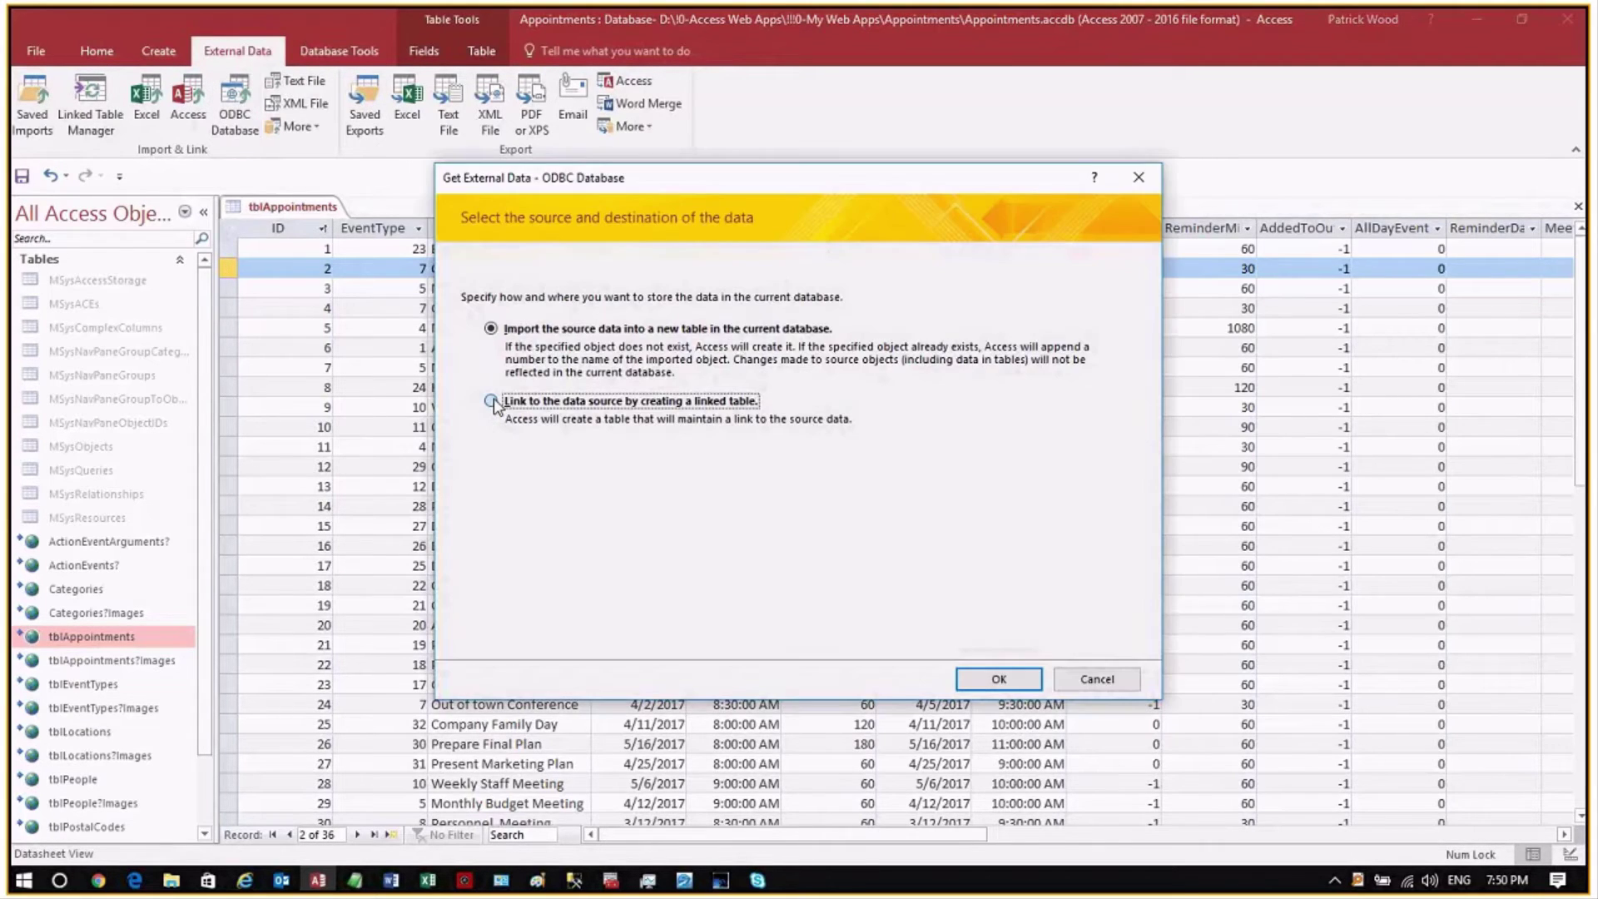
# Cancel linking the ODBC data source, select record 12 Create Strategy, then reopen and cancel ODBC Database
pyautogui.click(494, 403)
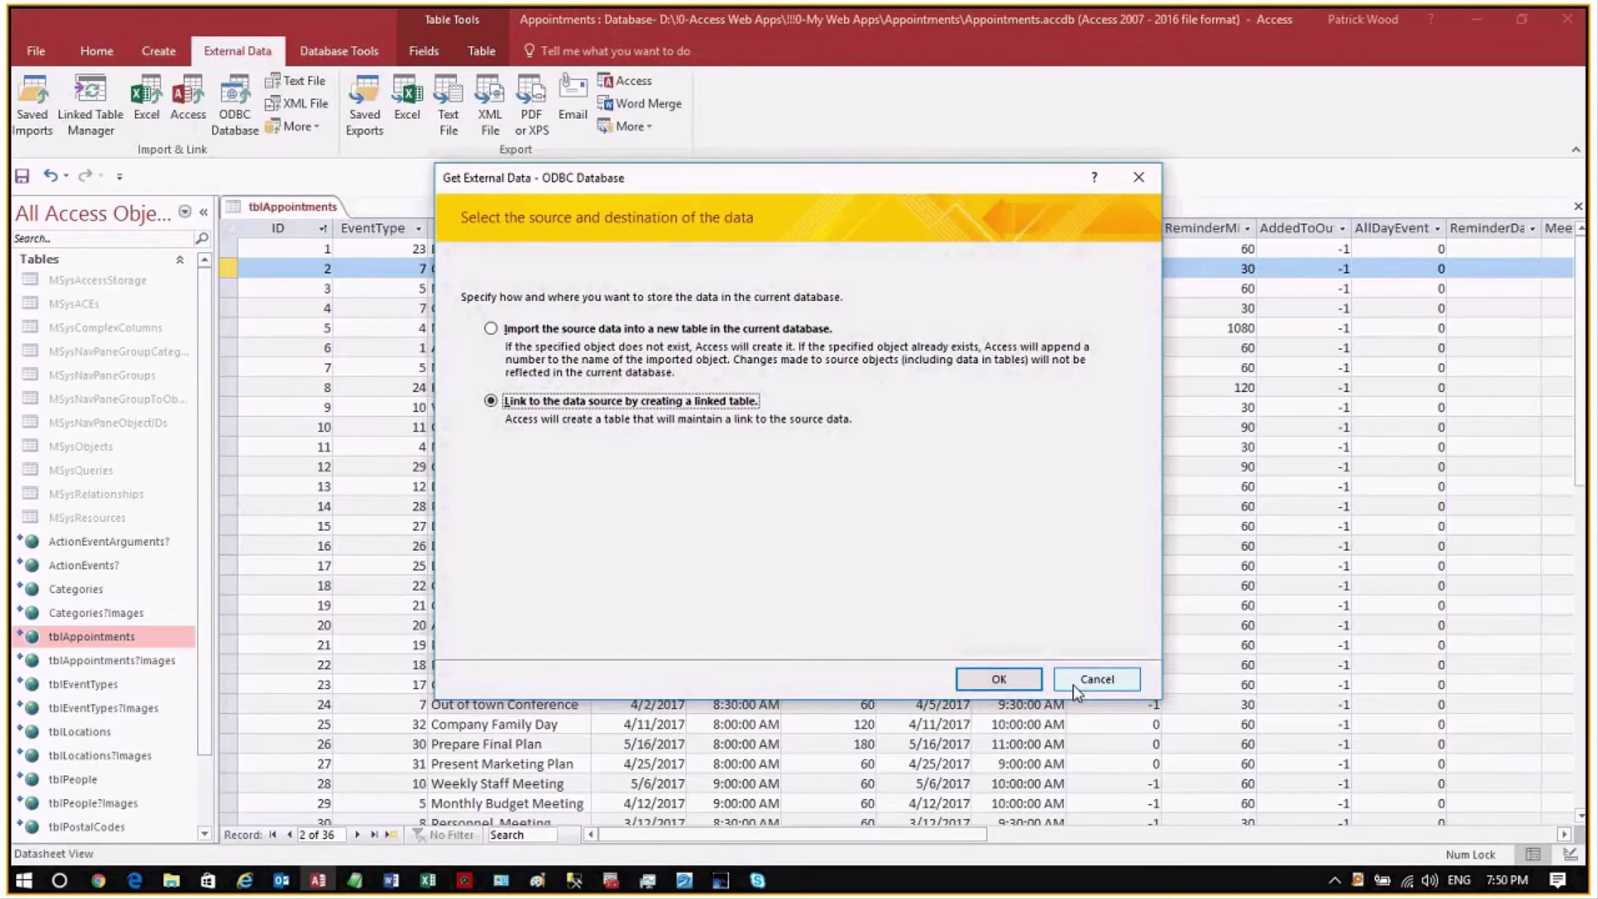
pyautogui.click(1076, 692)
pyautogui.scroll(-2, 201, 487)
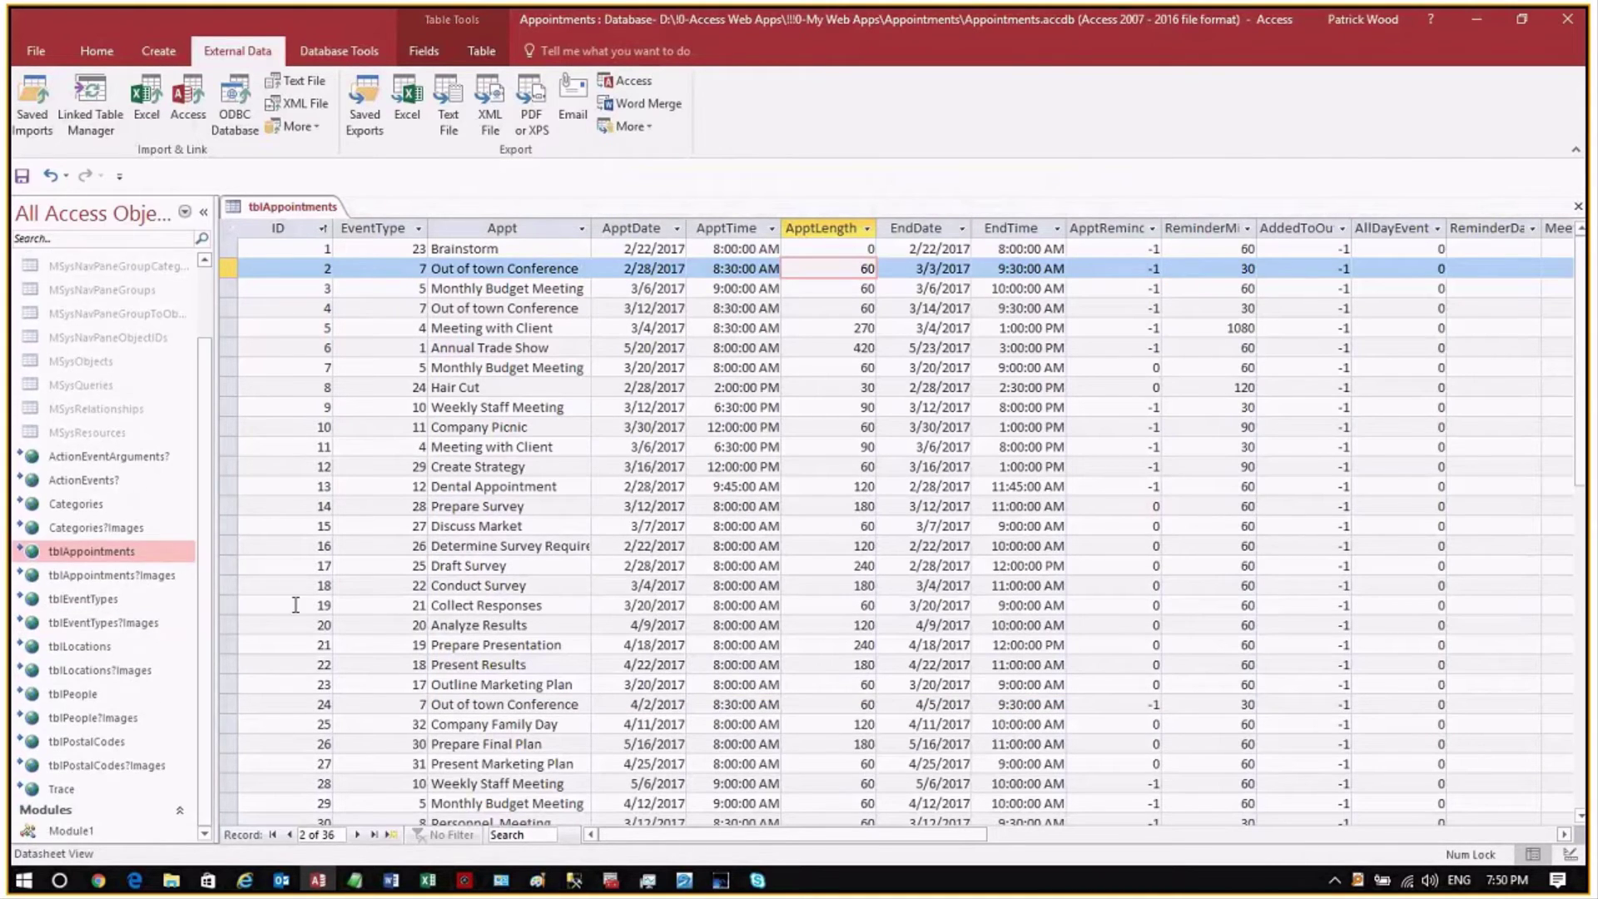
pyautogui.click(285, 468)
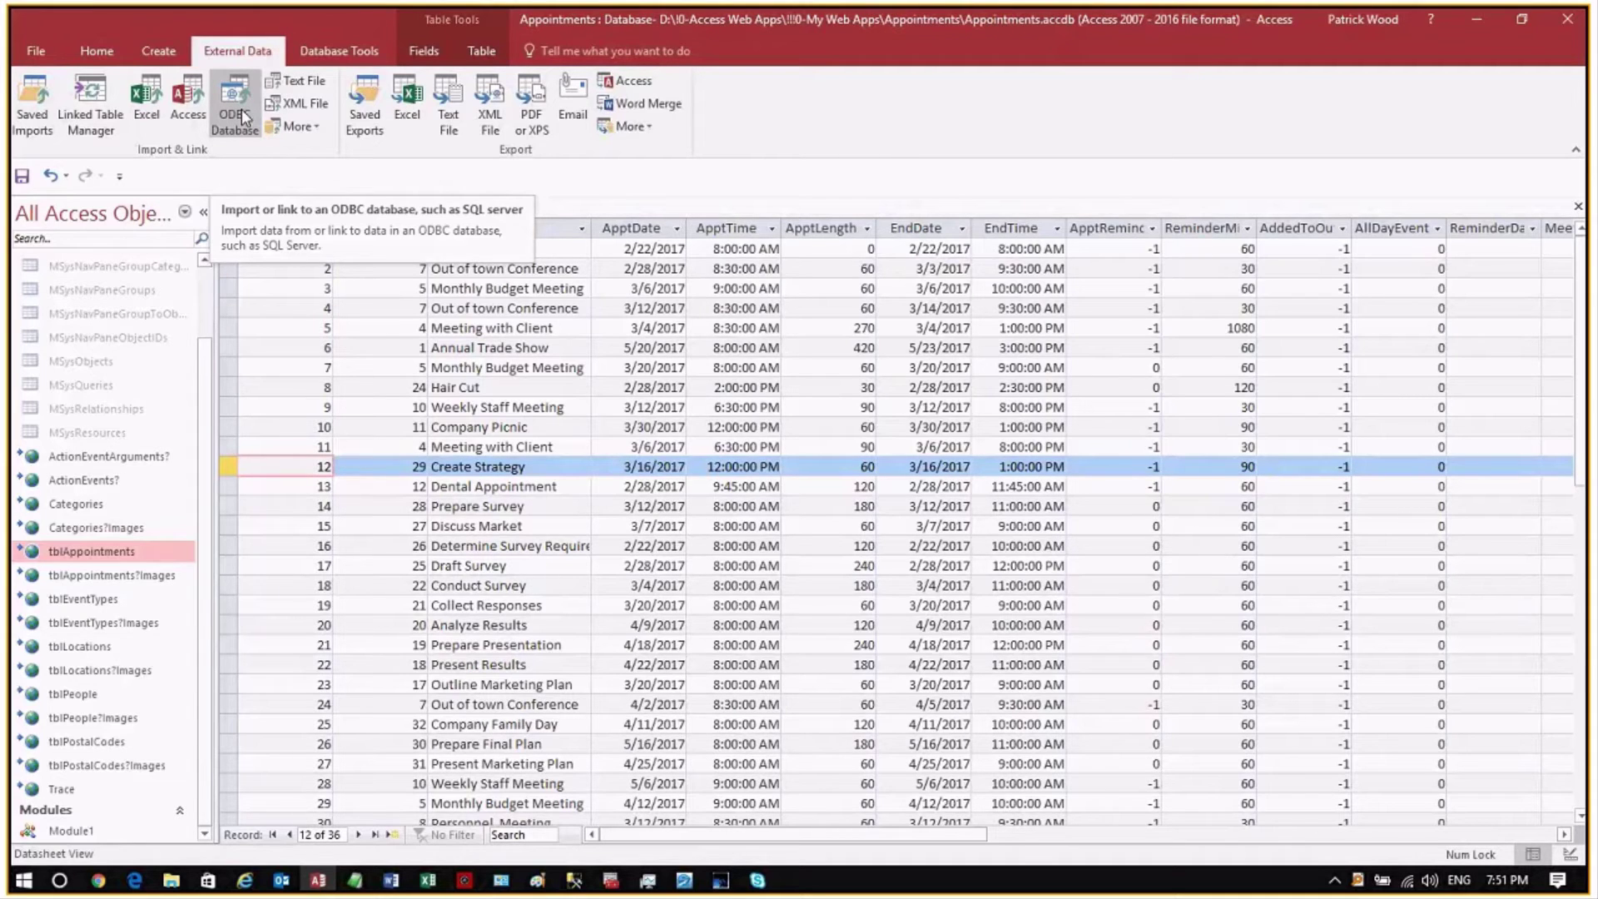
pyautogui.click(244, 116)
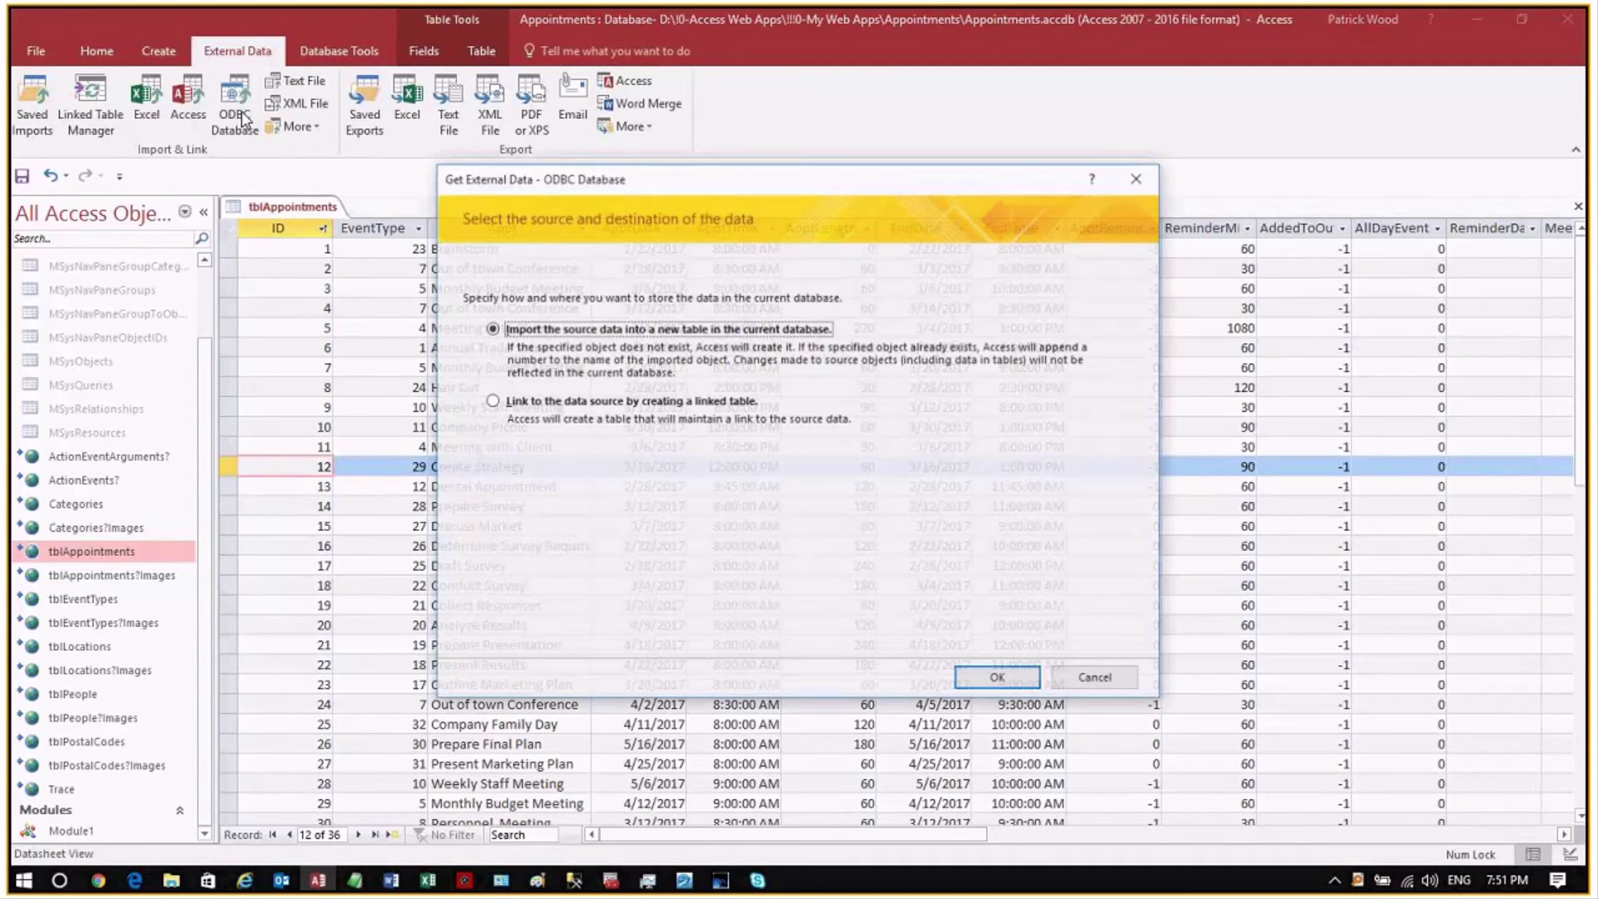
pyautogui.click(1096, 681)
# Browse the File backstage's Blank database options, dismiss them and go back to the tblAppointments datasheet
pyautogui.click(25, 48)
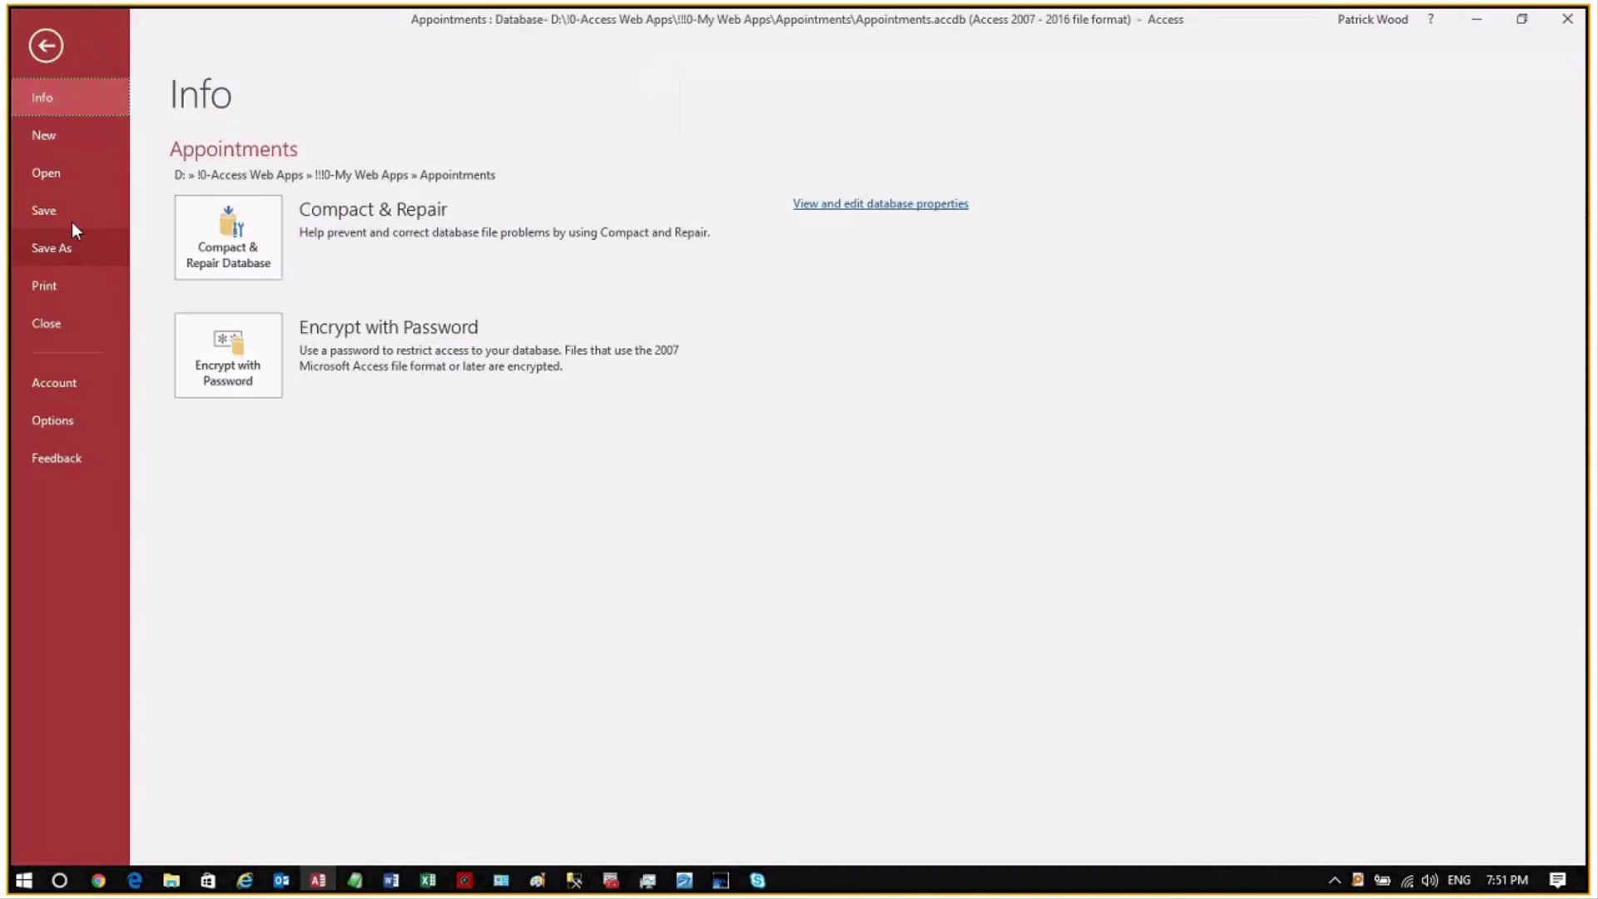
pyautogui.click(60, 140)
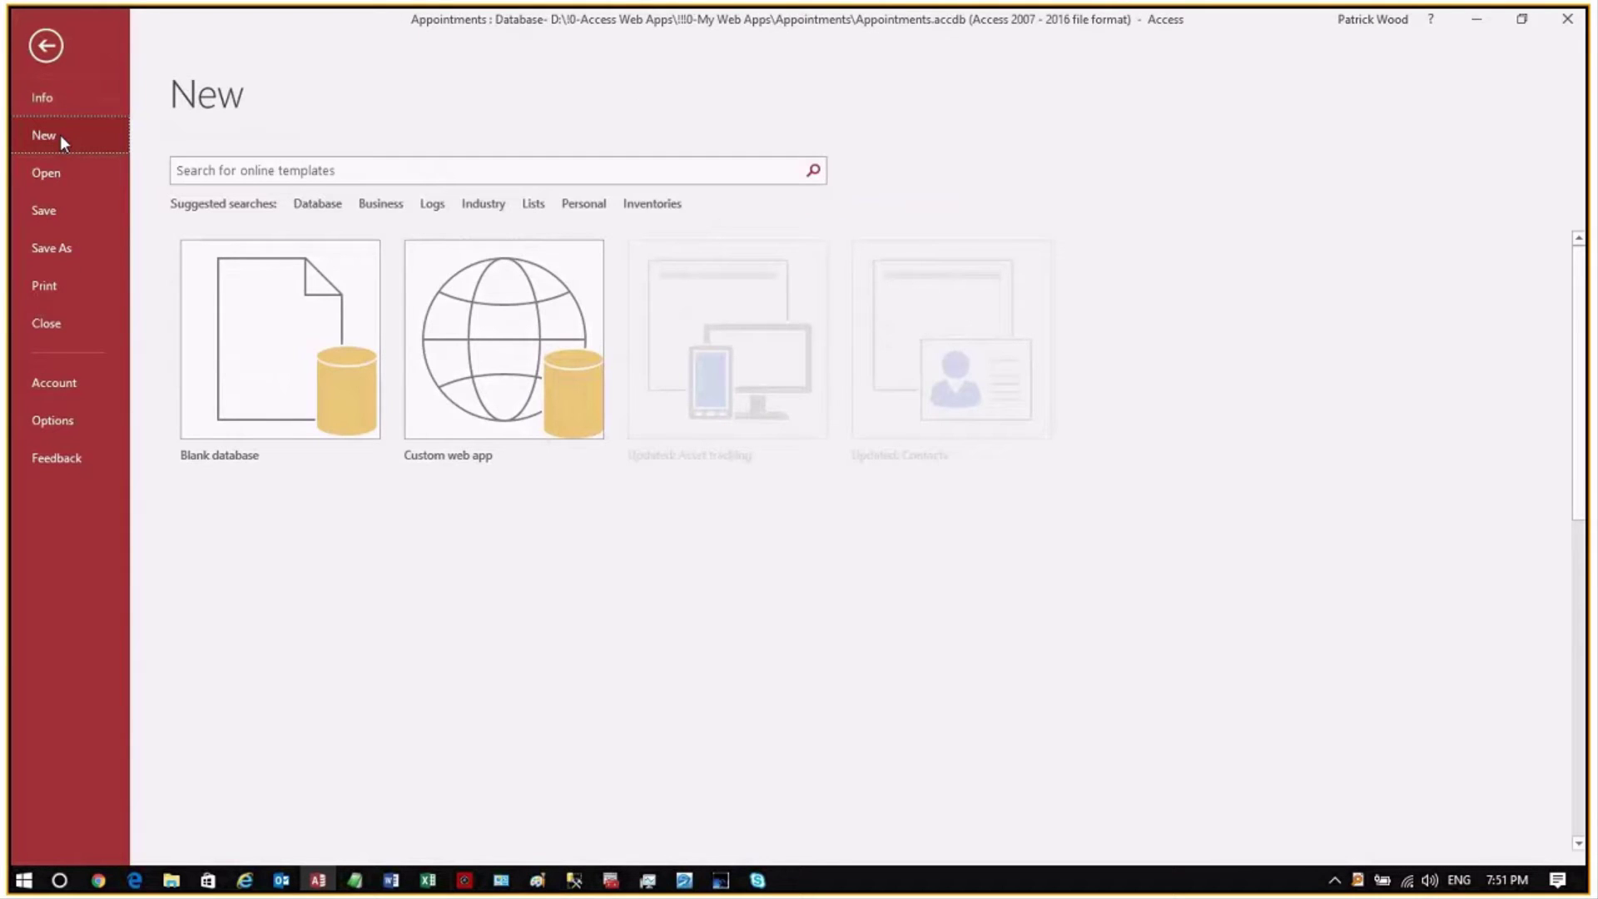
pyautogui.click(276, 364)
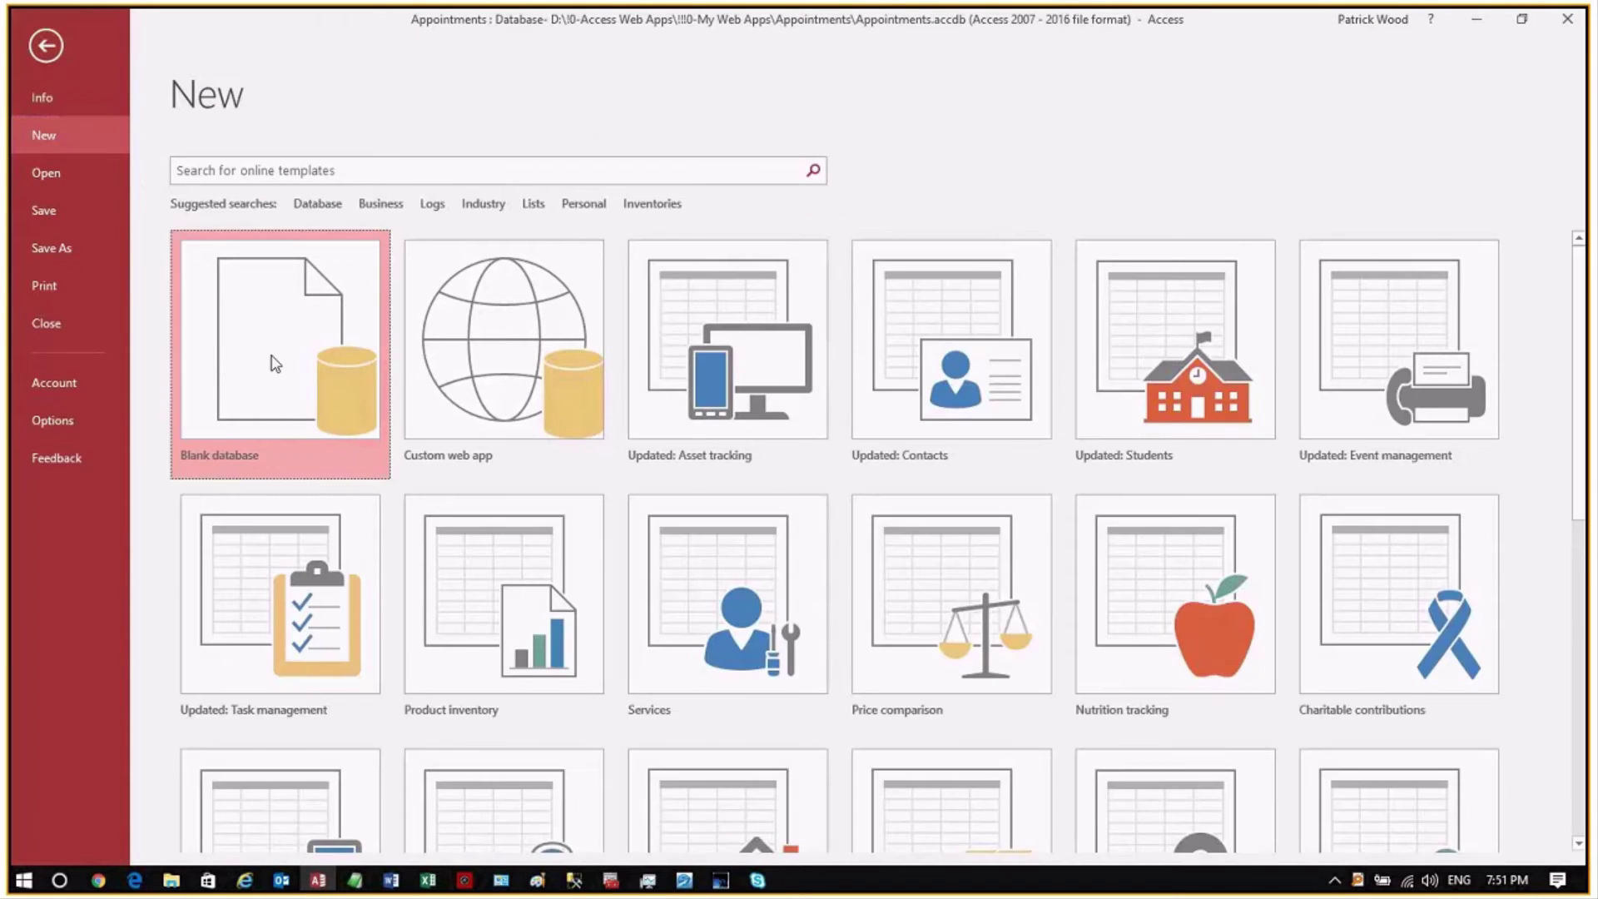
pyautogui.click(276, 364)
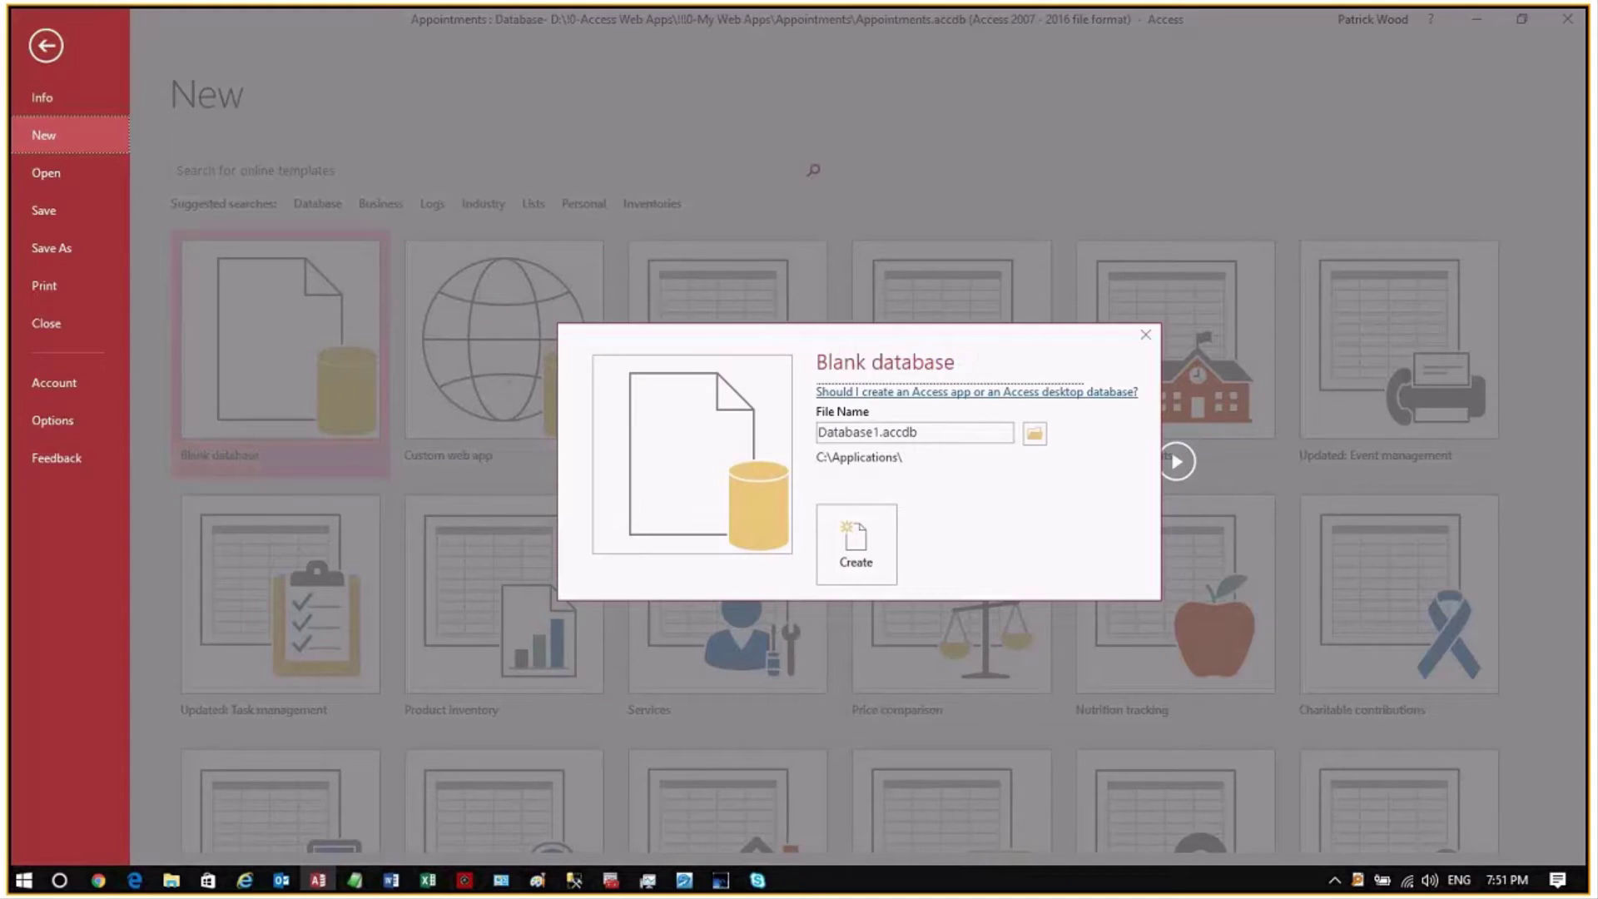
pyautogui.click(1146, 336)
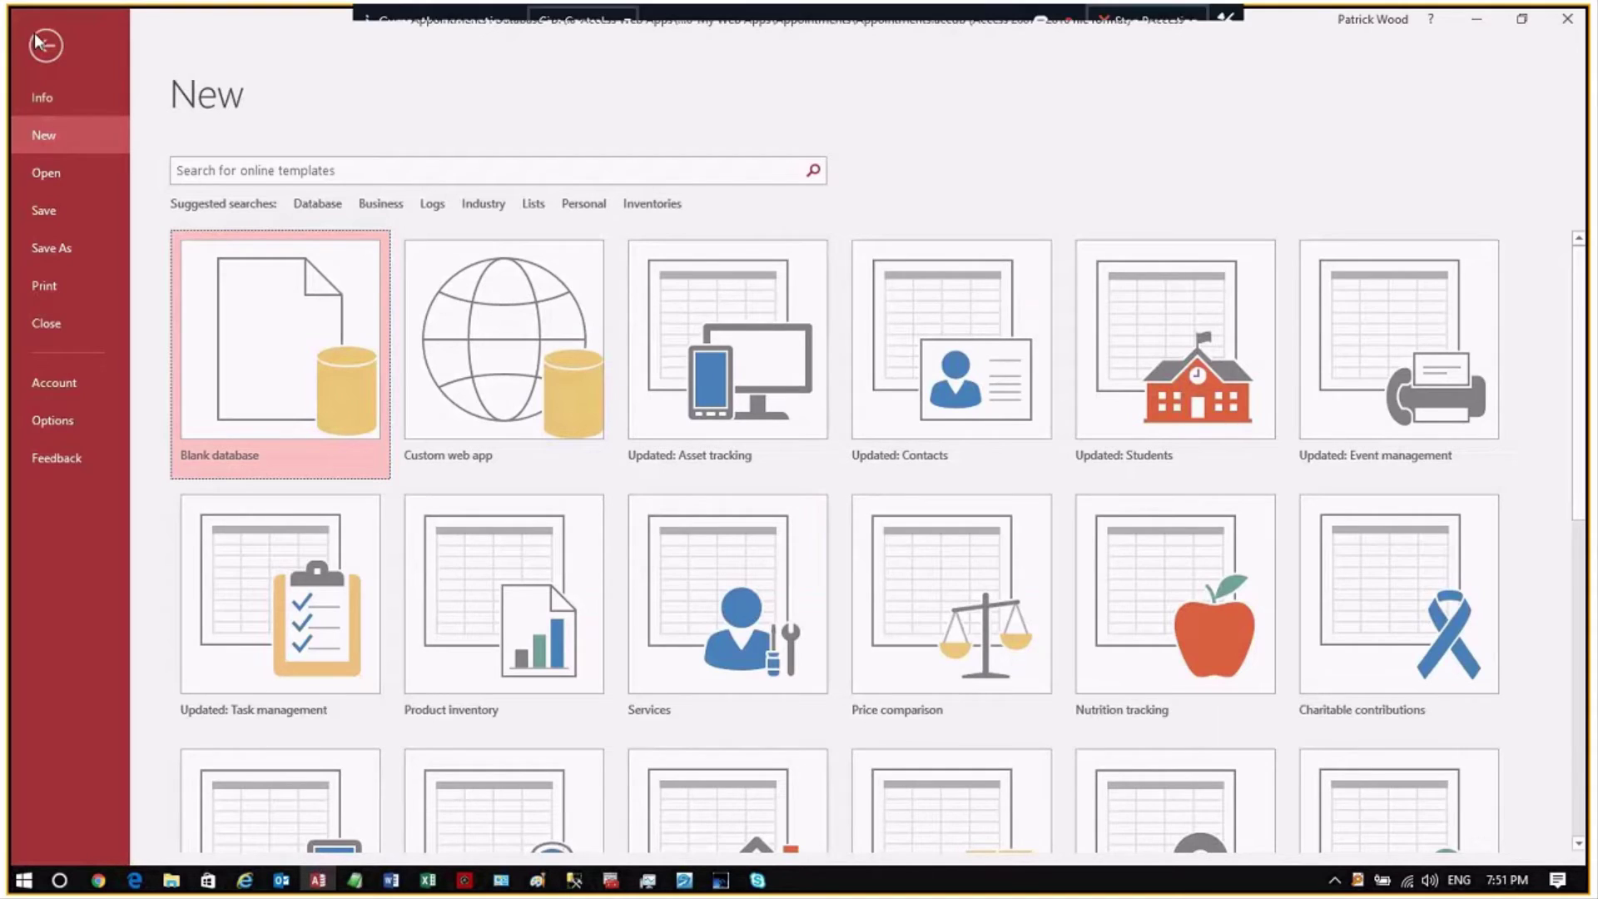
pyautogui.click(40, 44)
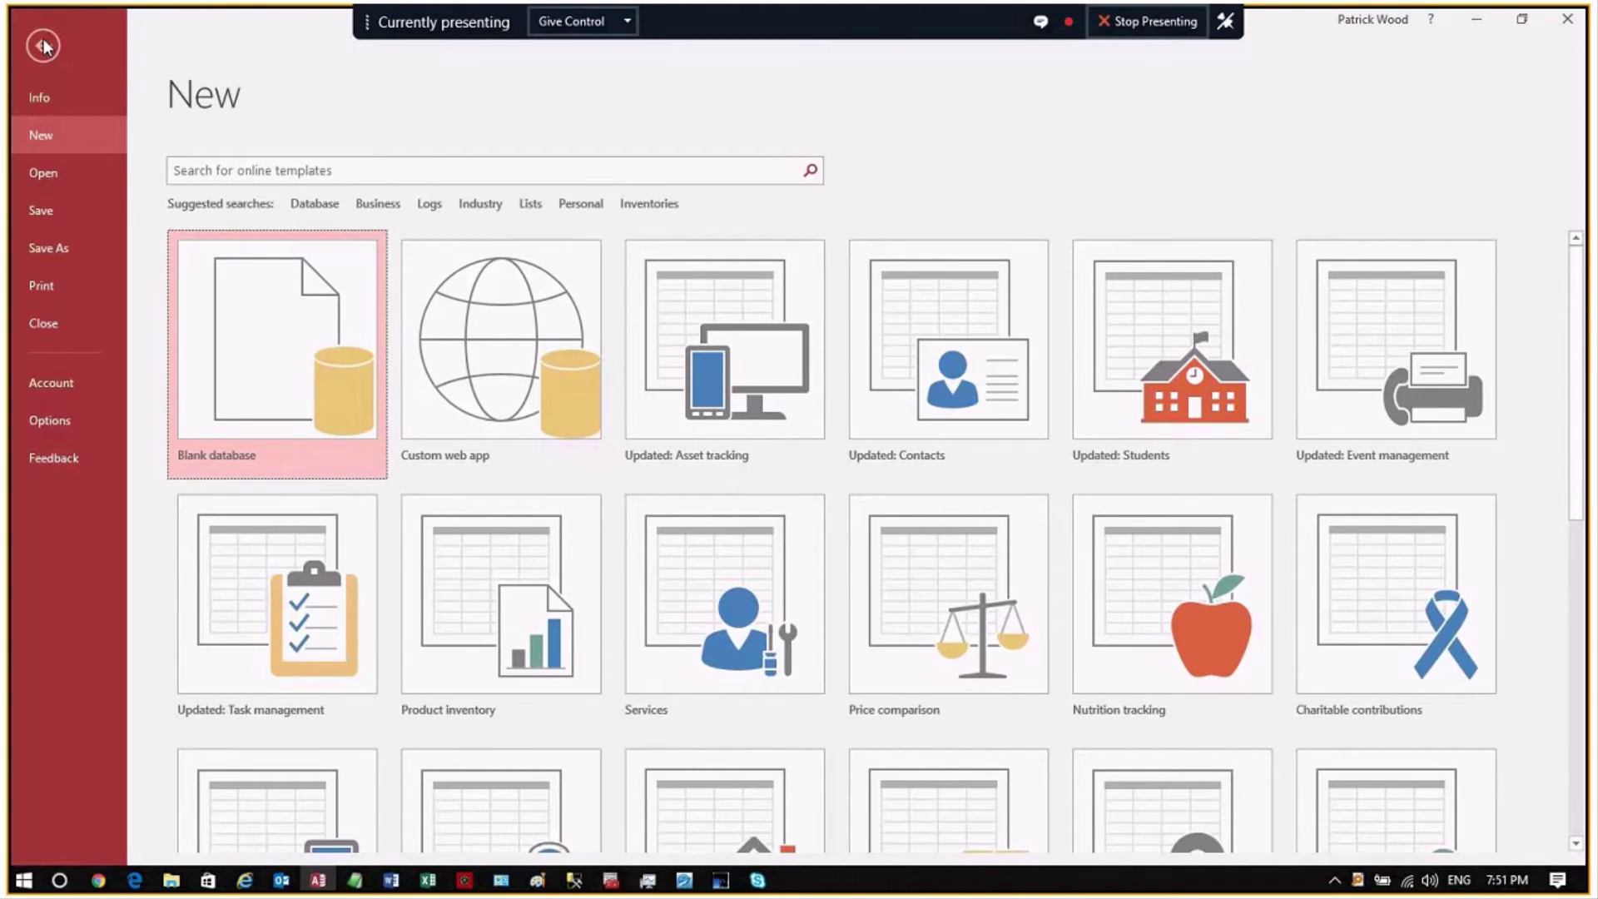
pyautogui.click(43, 46)
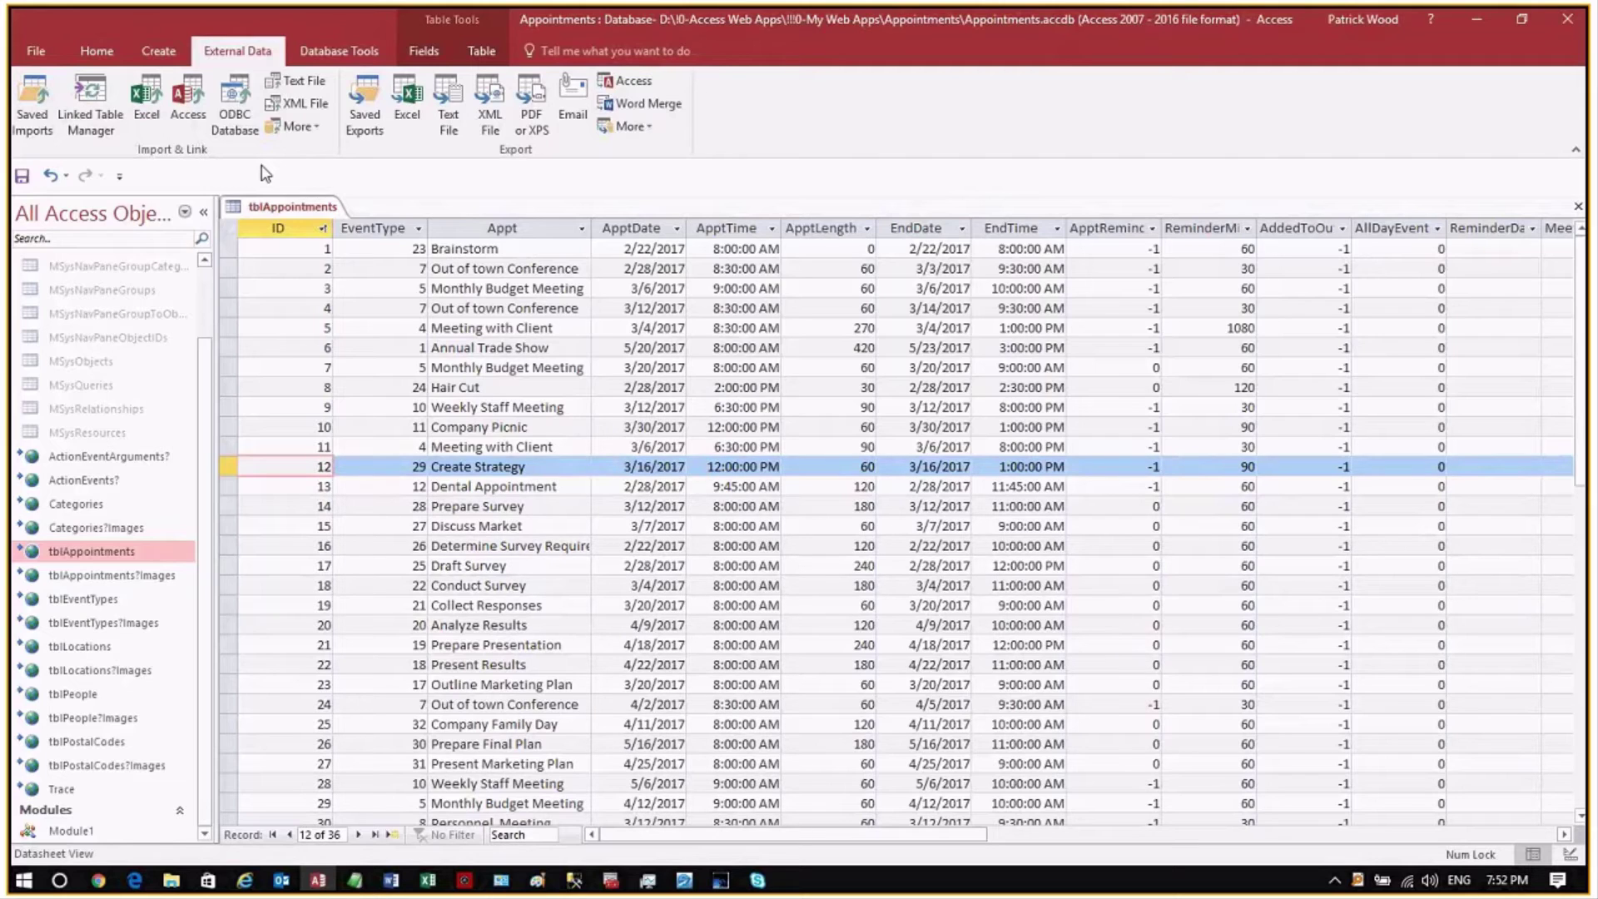
pyautogui.click(235, 117)
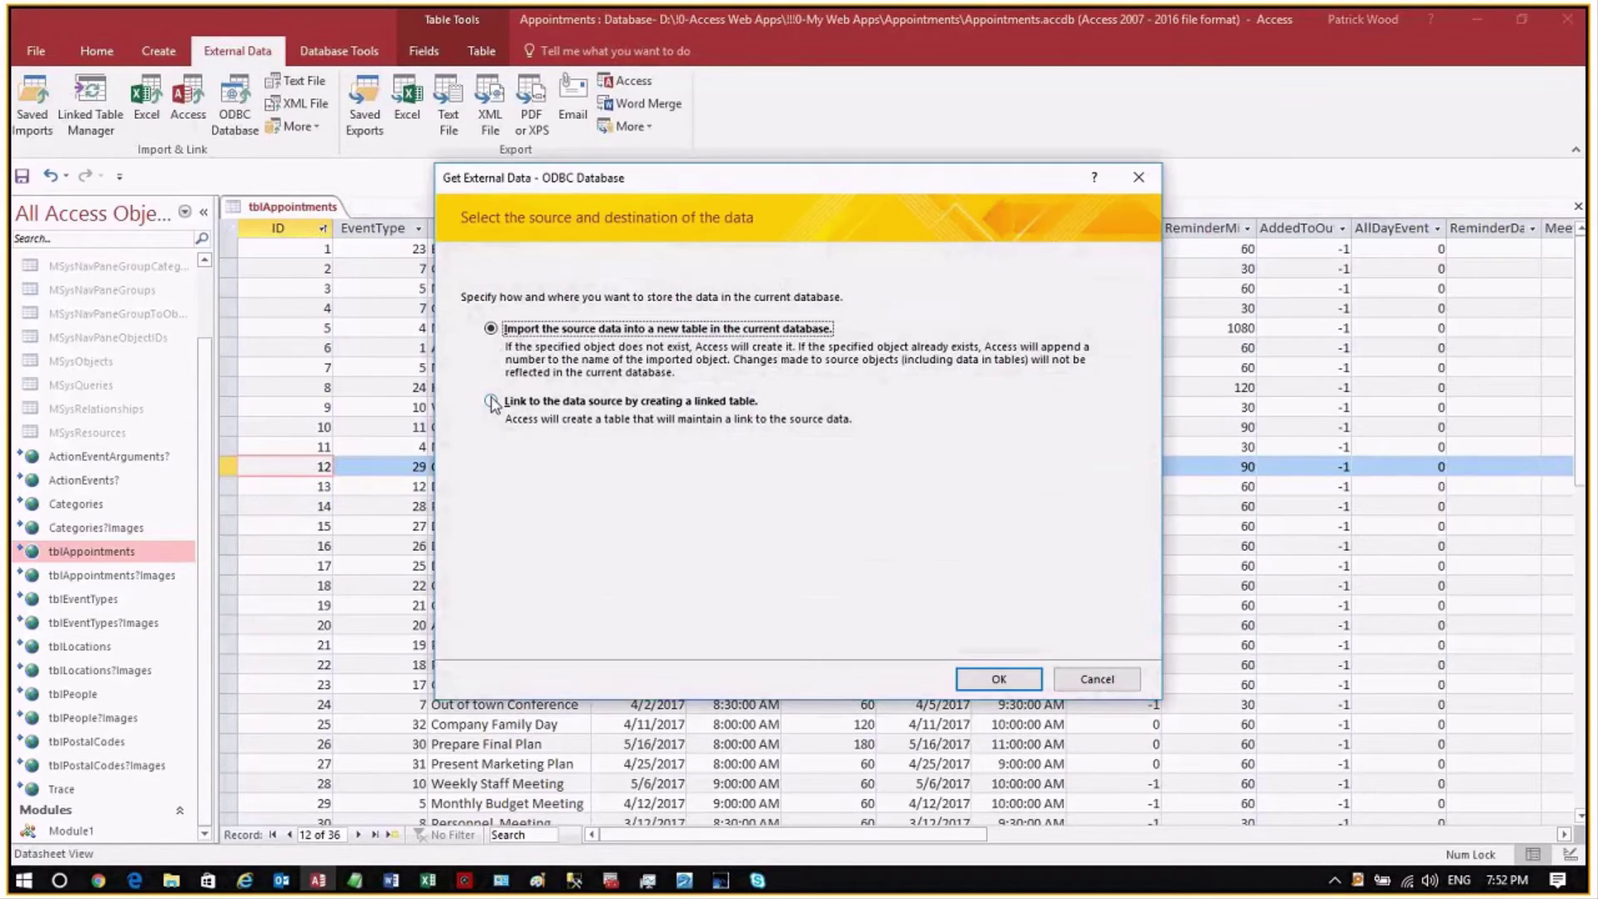
pyautogui.click(491, 401)
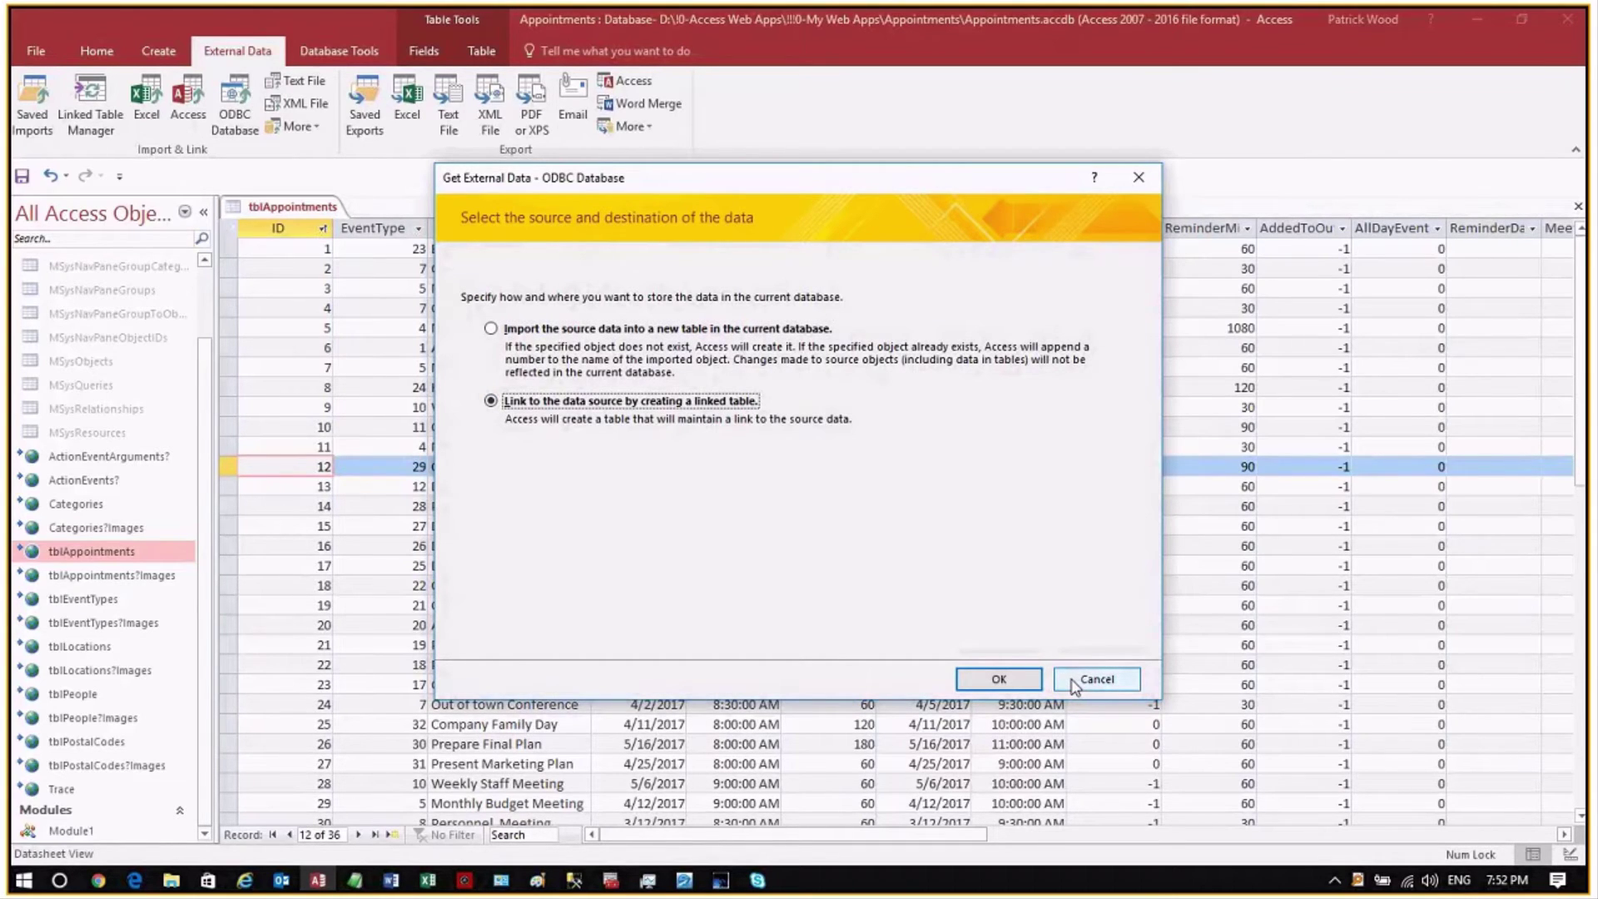
pyautogui.click(1072, 682)
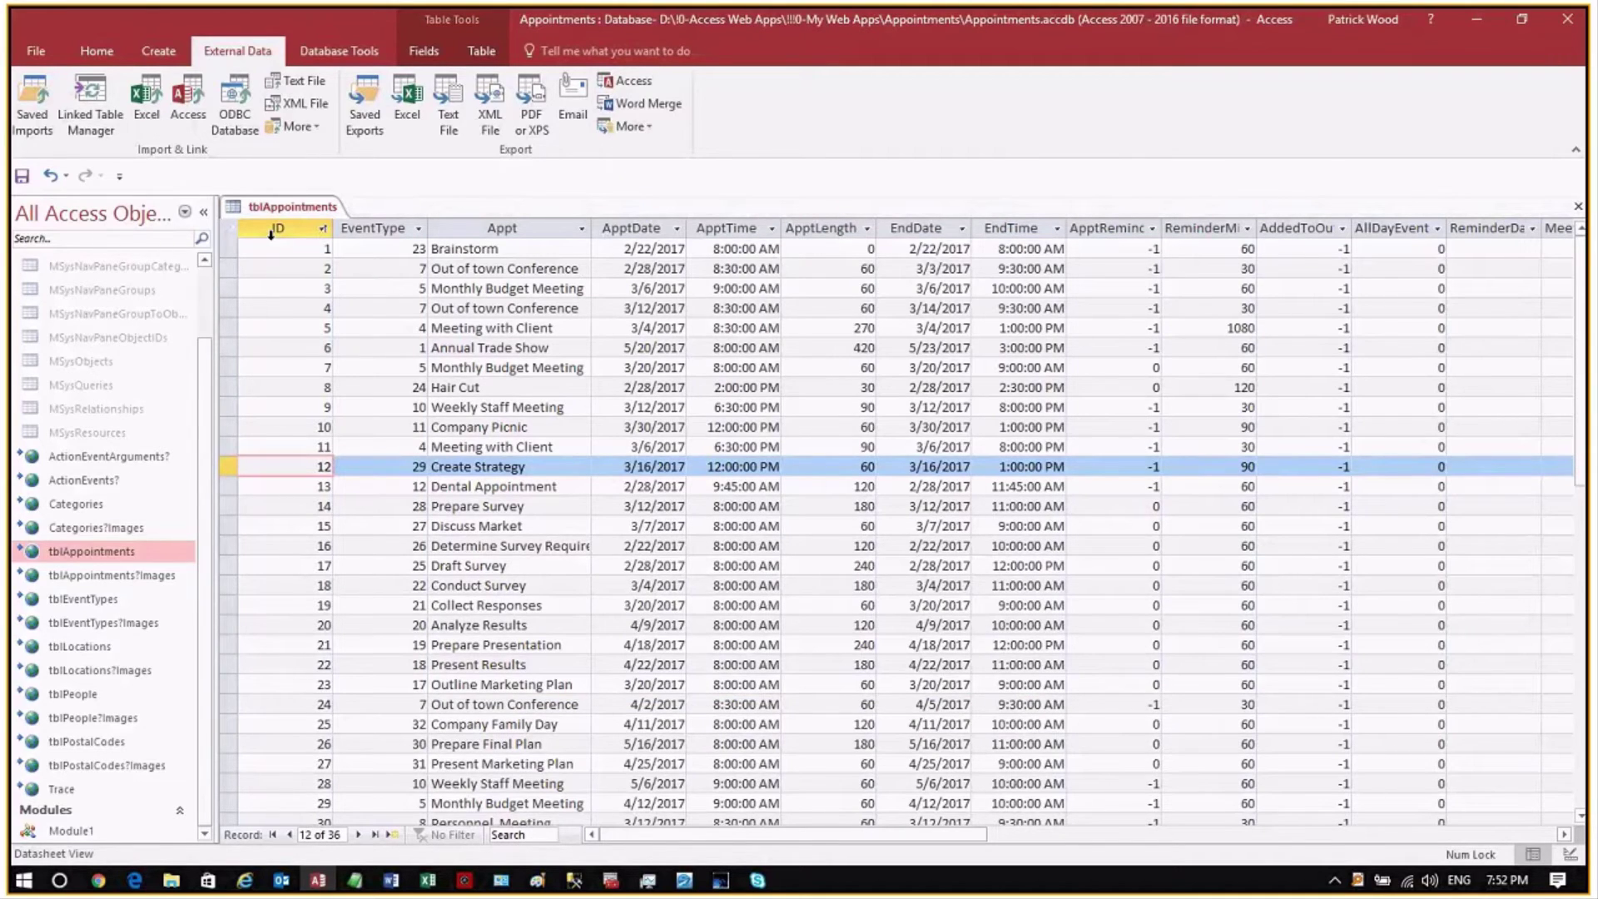
# Check the Linked Table Manager and tblAppointments' connection string, then close the tblAppointments datasheet tab
pyautogui.click(89, 104)
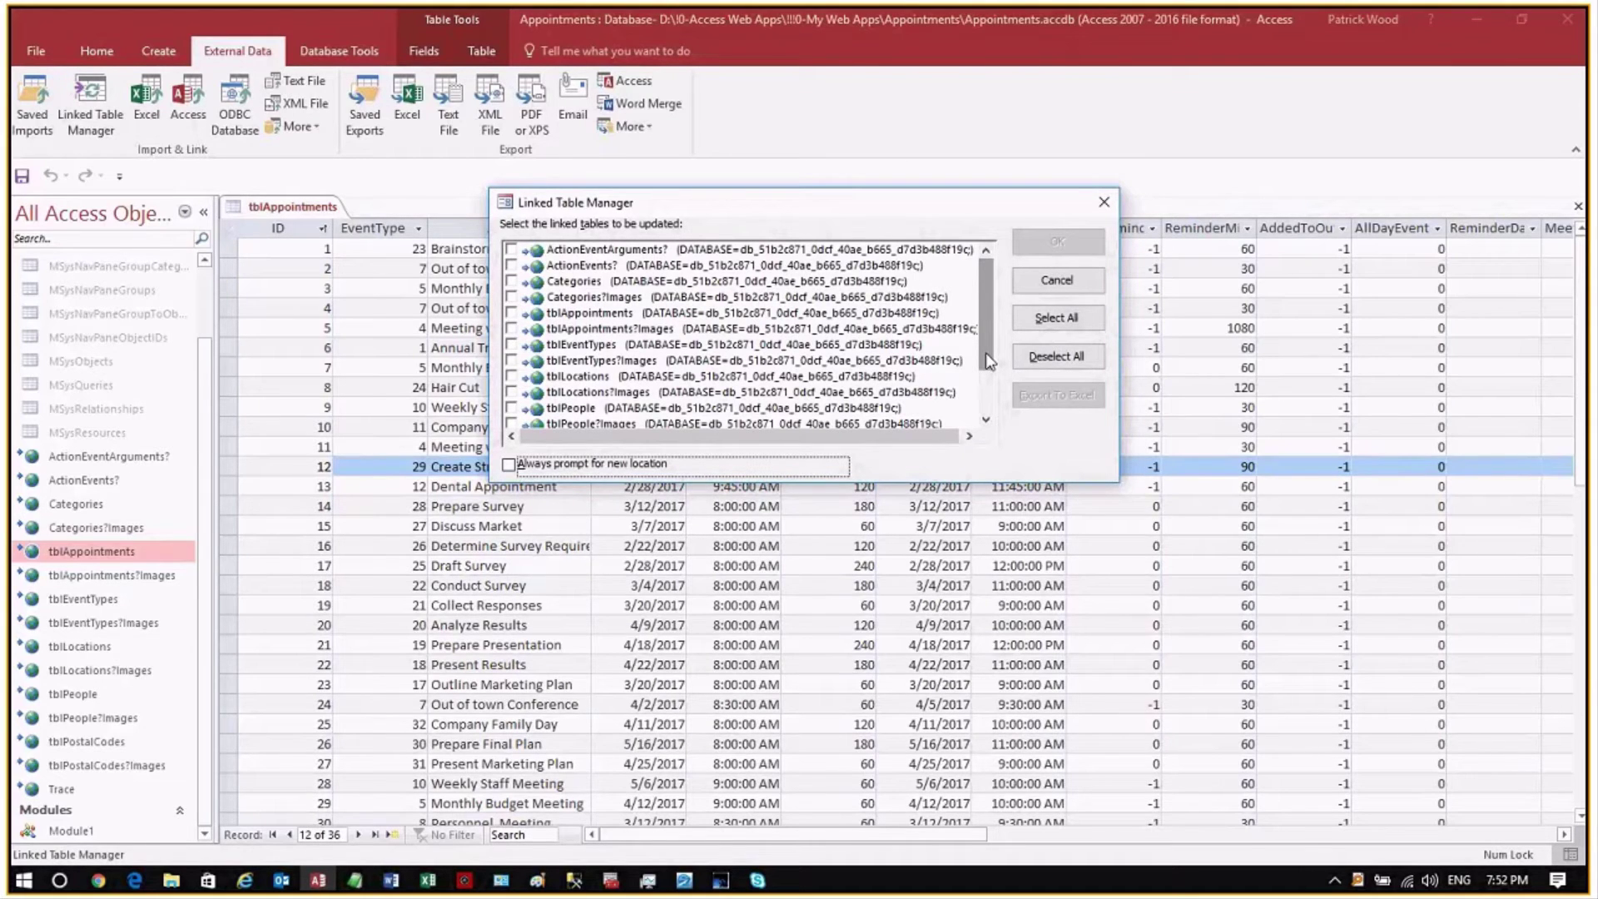
pyautogui.moveTo(989, 360)
pyautogui.mouseDown()
pyautogui.moveTo(992, 382)
pyautogui.moveTo(986, 351)
pyautogui.mouseUp()
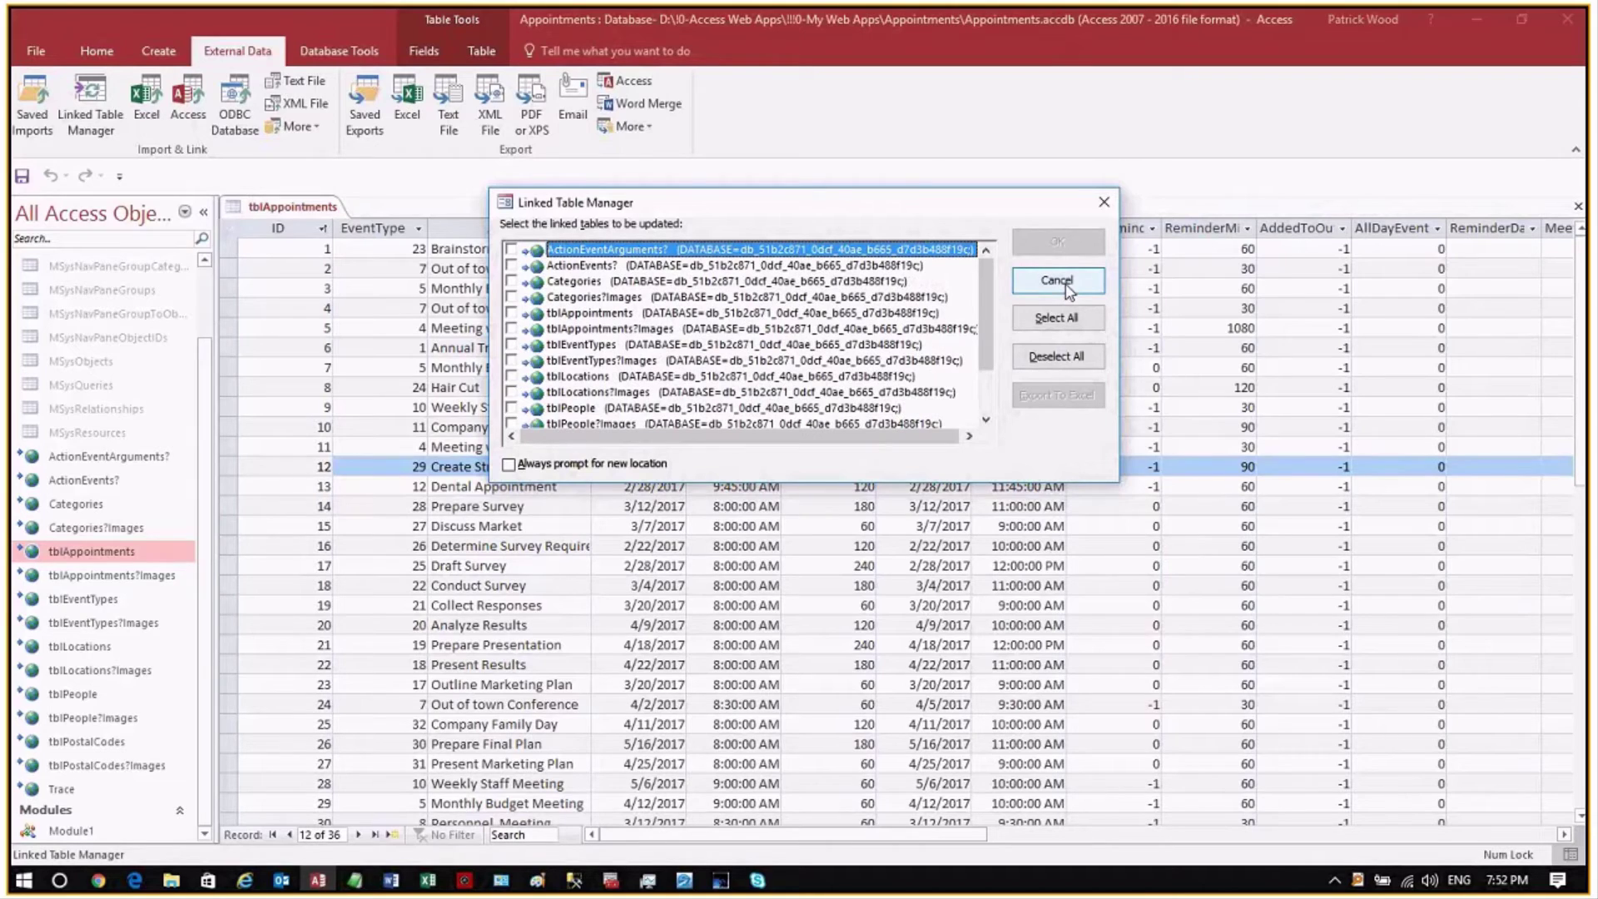
pyautogui.click(1058, 281)
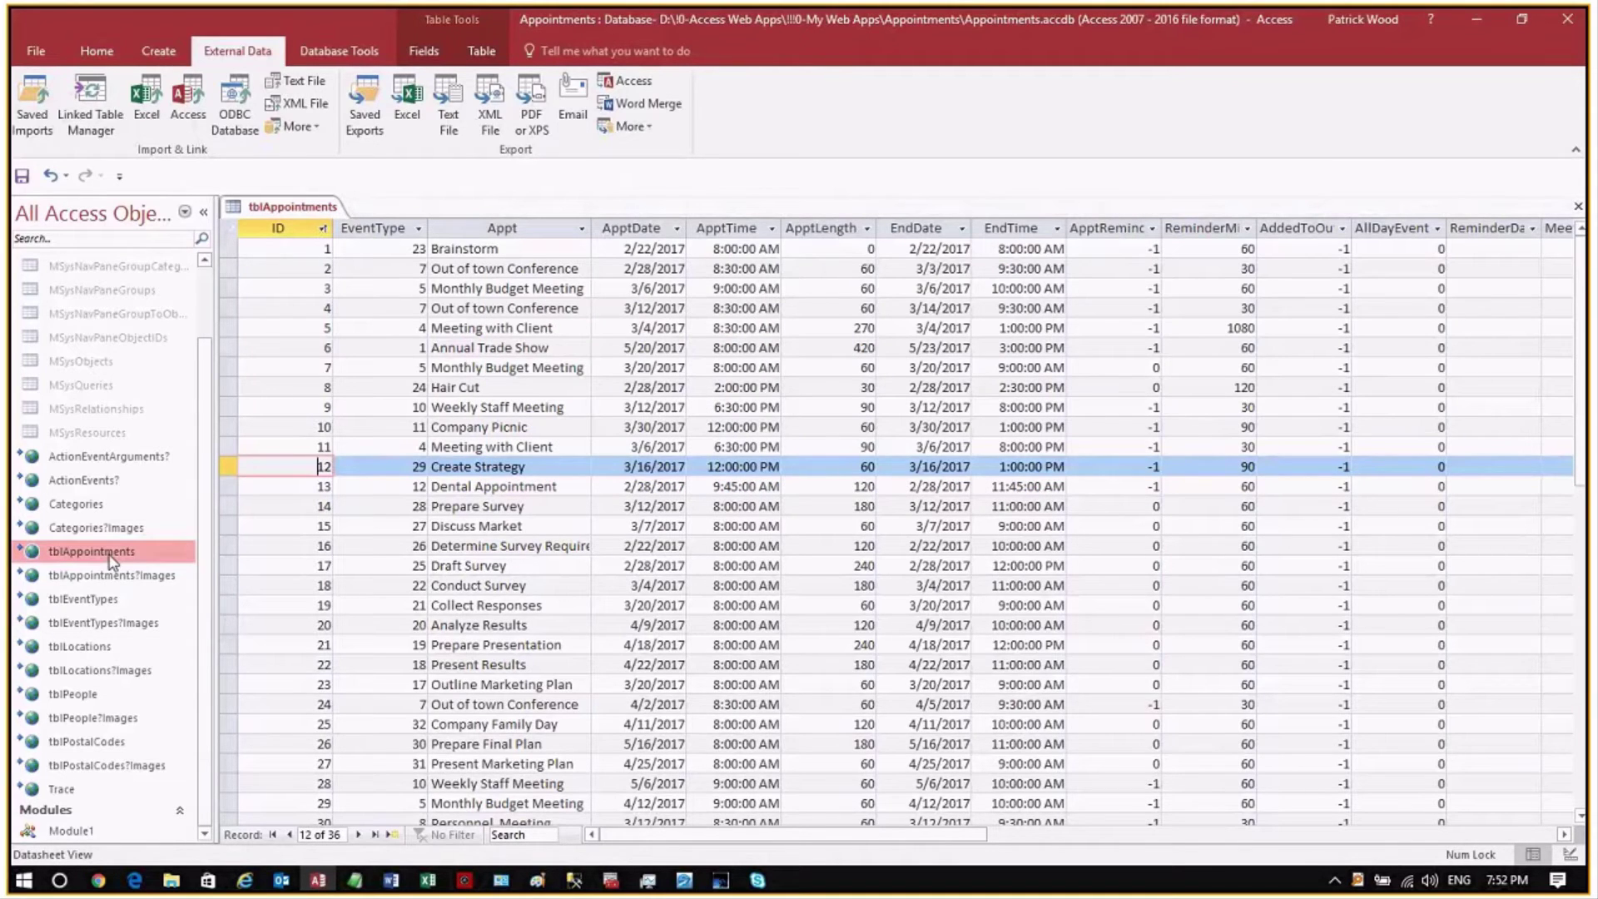
pyautogui.moveTo(124, 557)
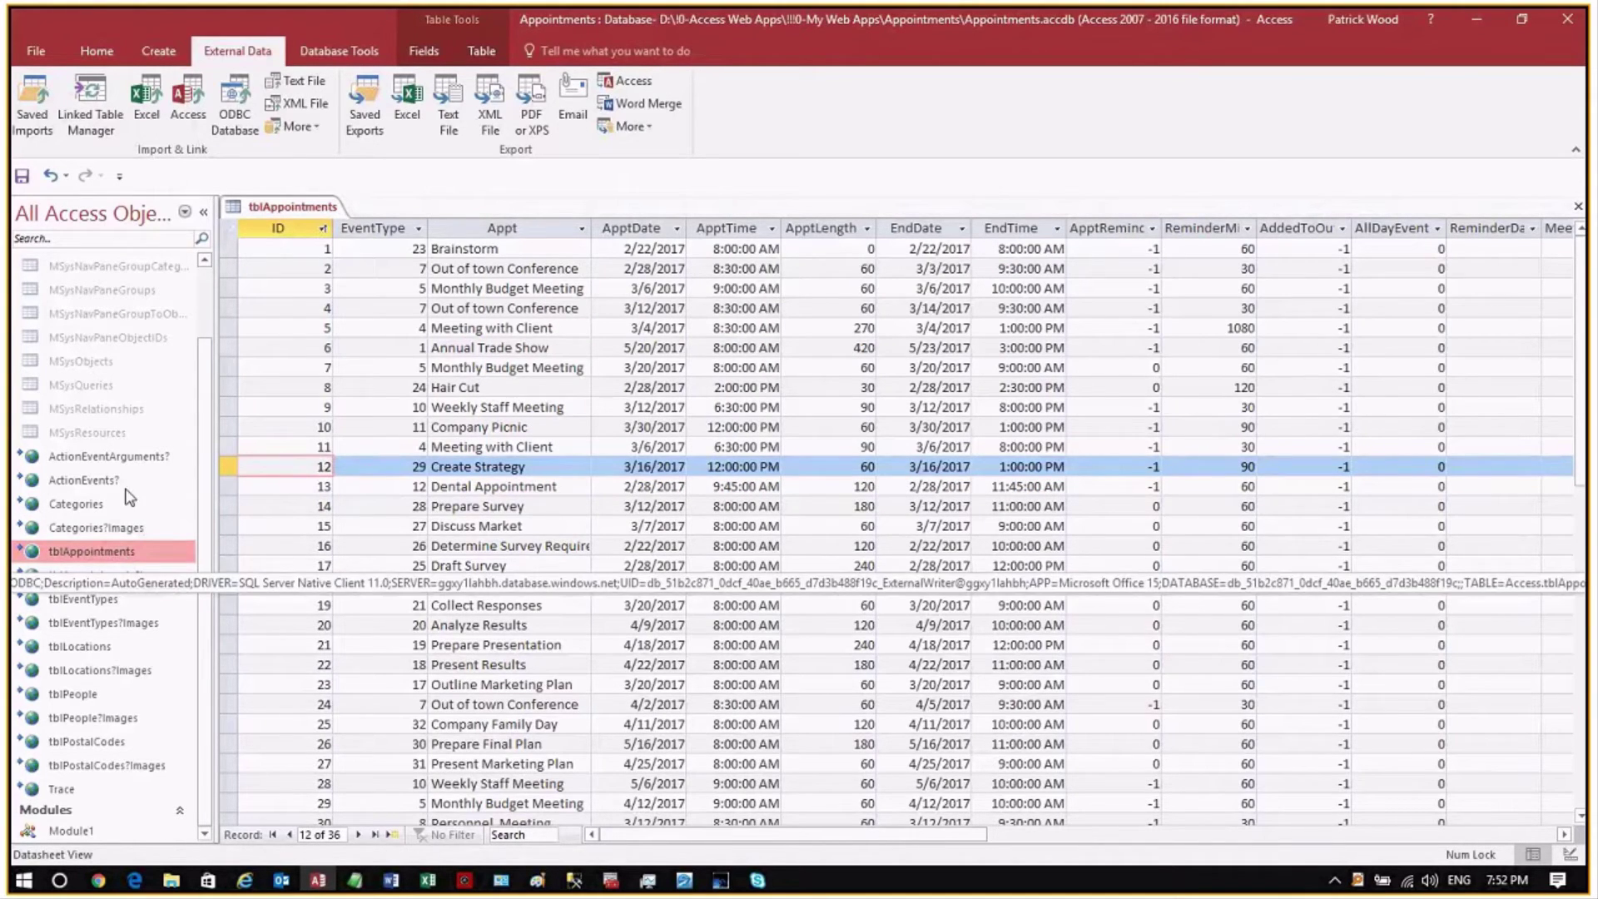
pyautogui.rightClick(289, 212)
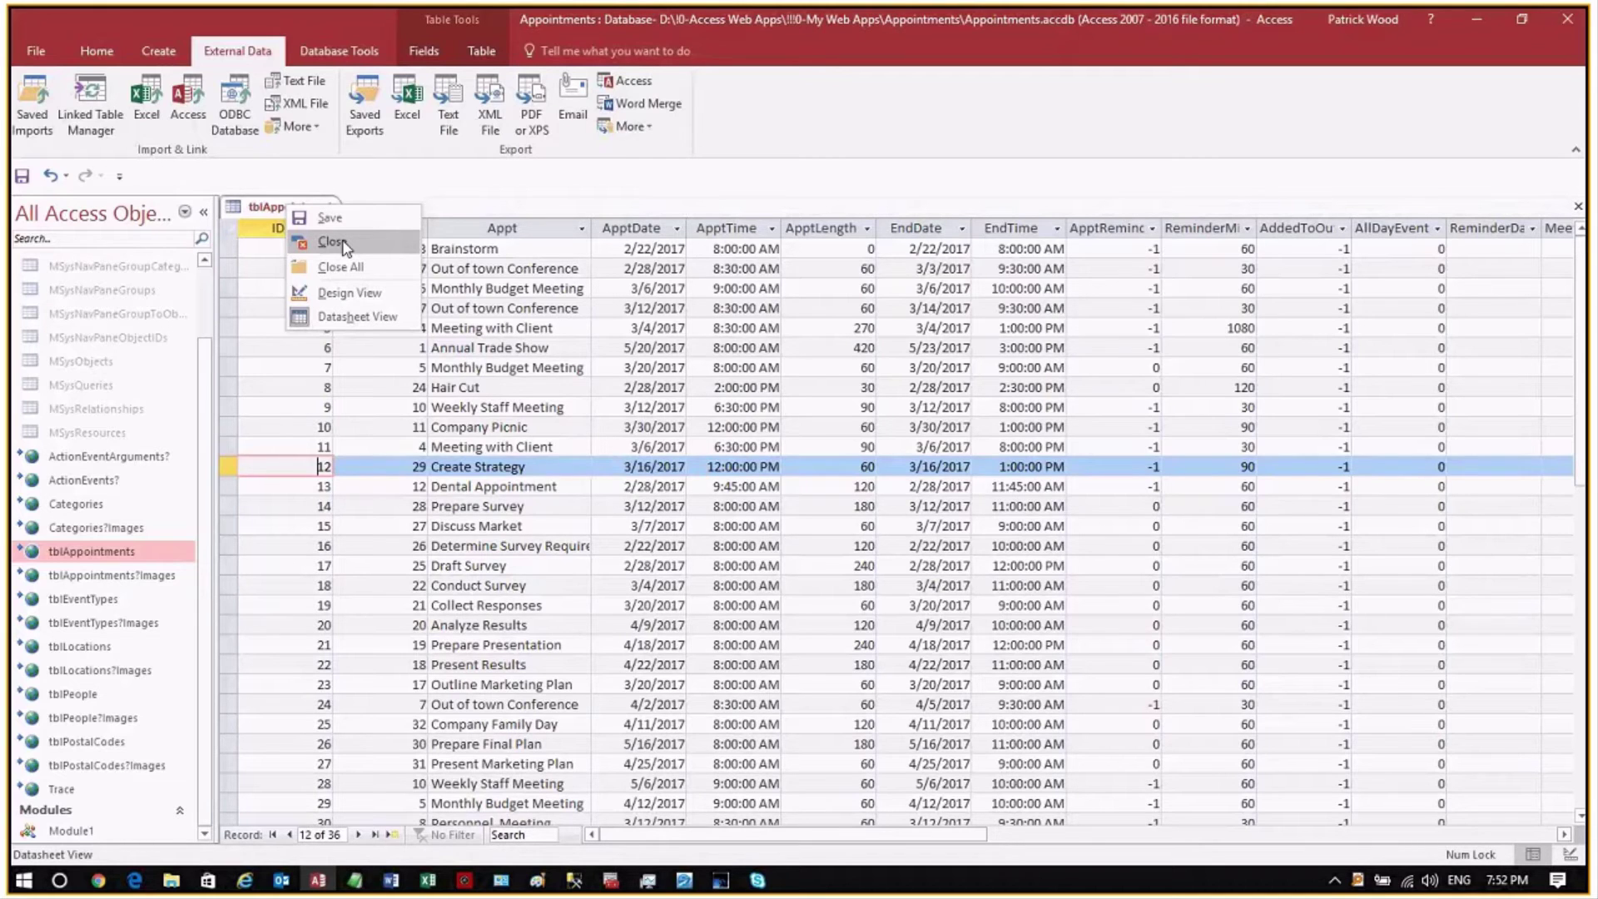
pyautogui.click(331, 243)
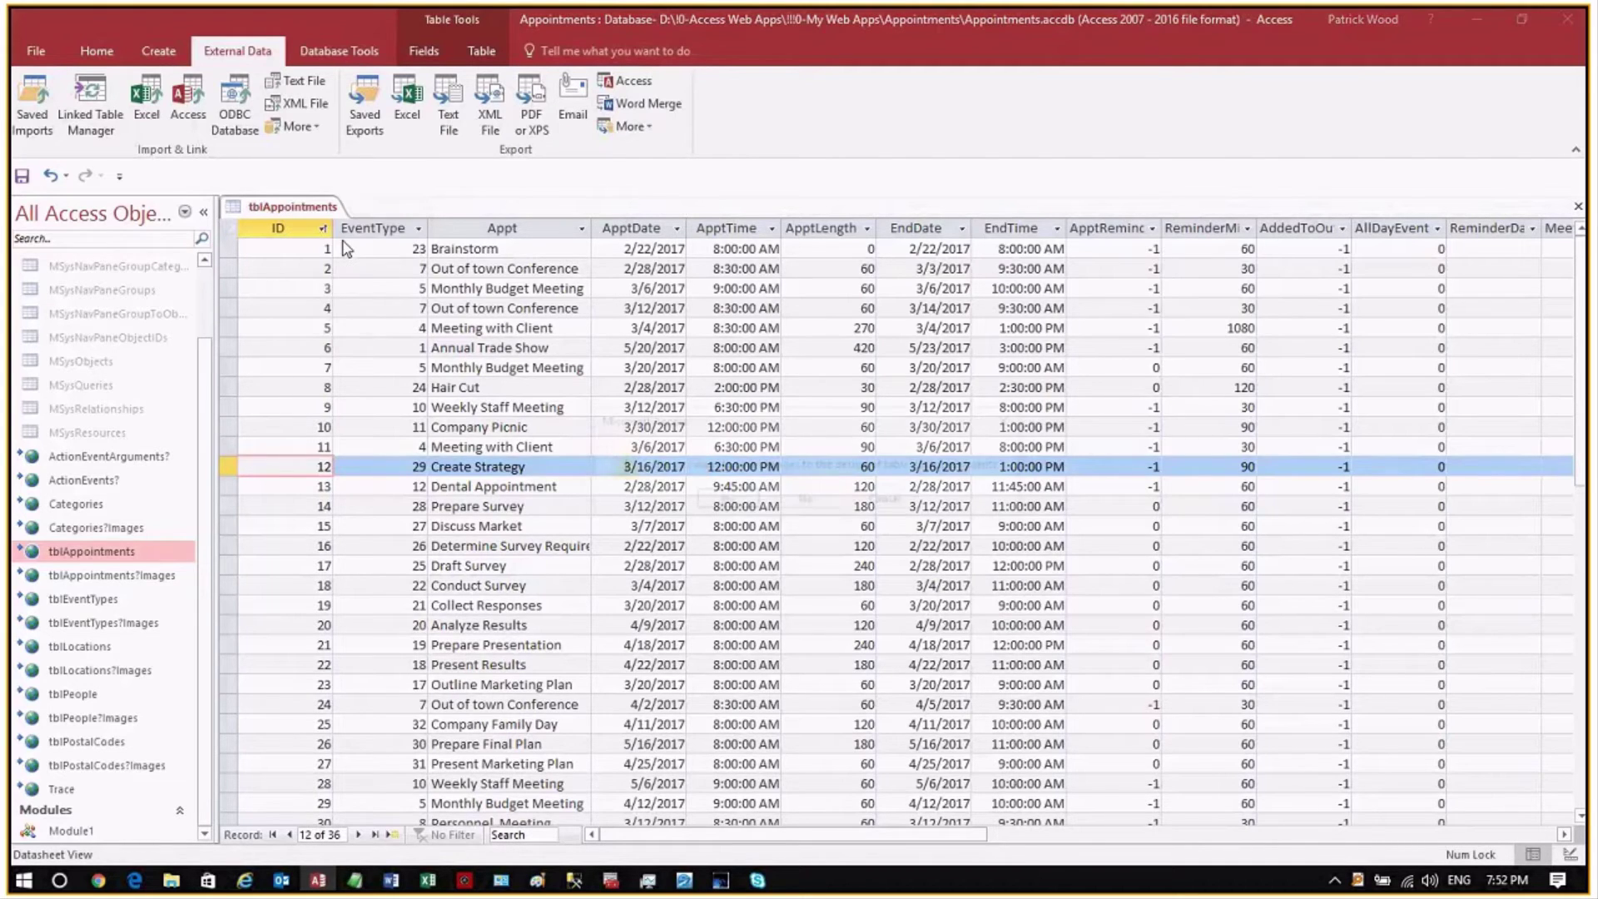
# Discard the table layout changes, exit Access, then reopen the Appointments web app from Recent
pyautogui.click(820, 503)
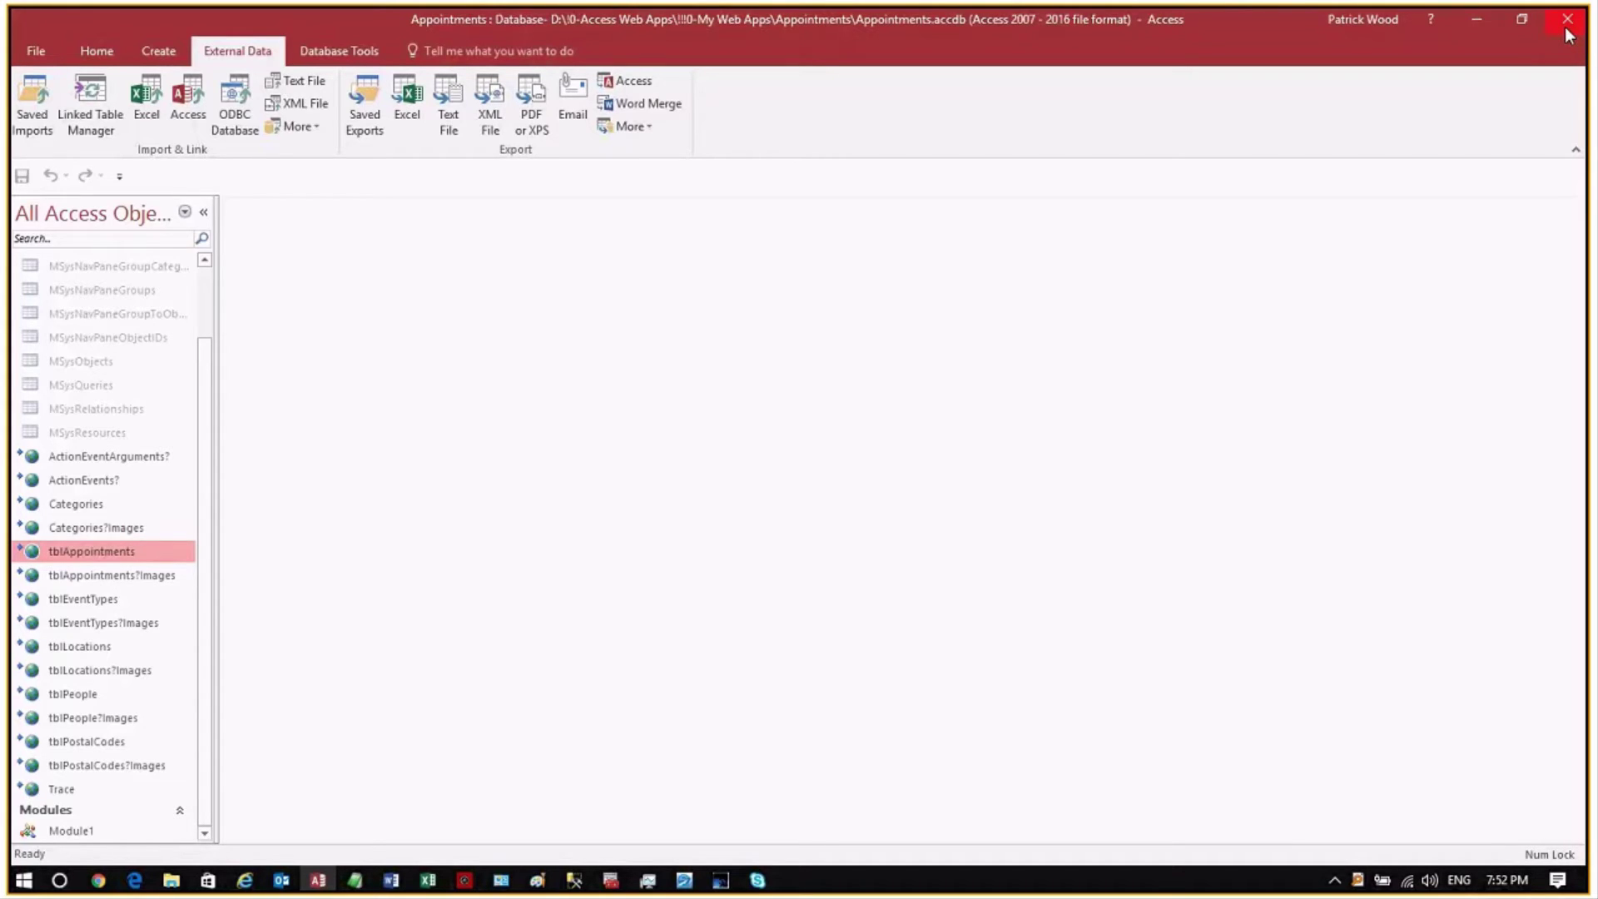
pyautogui.click(1565, 30)
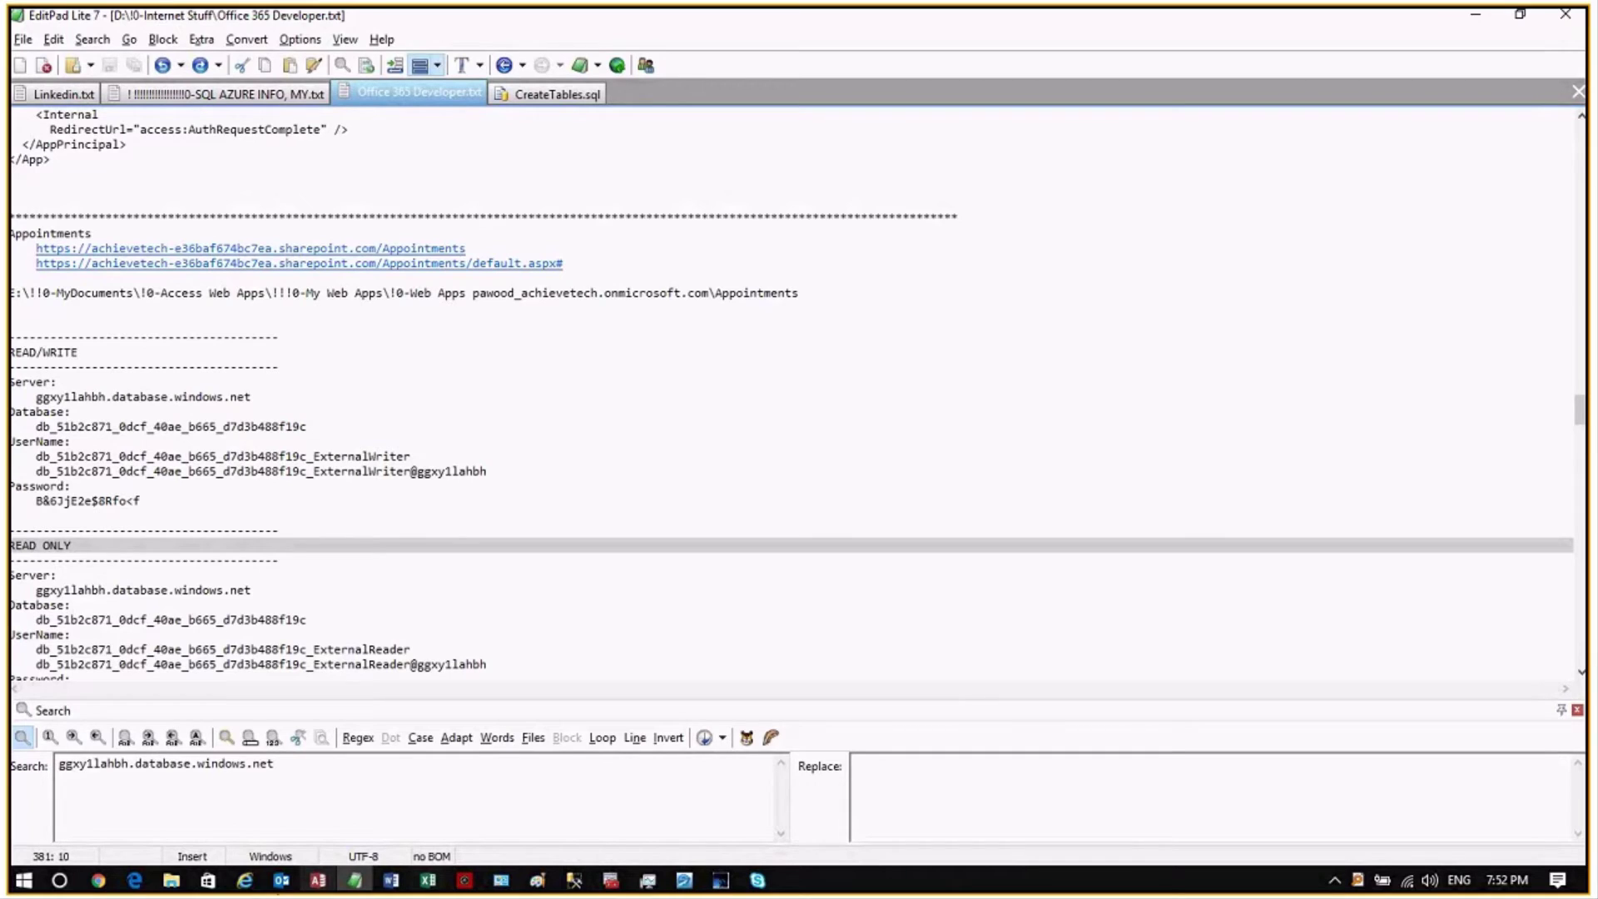
pyautogui.click(313, 884)
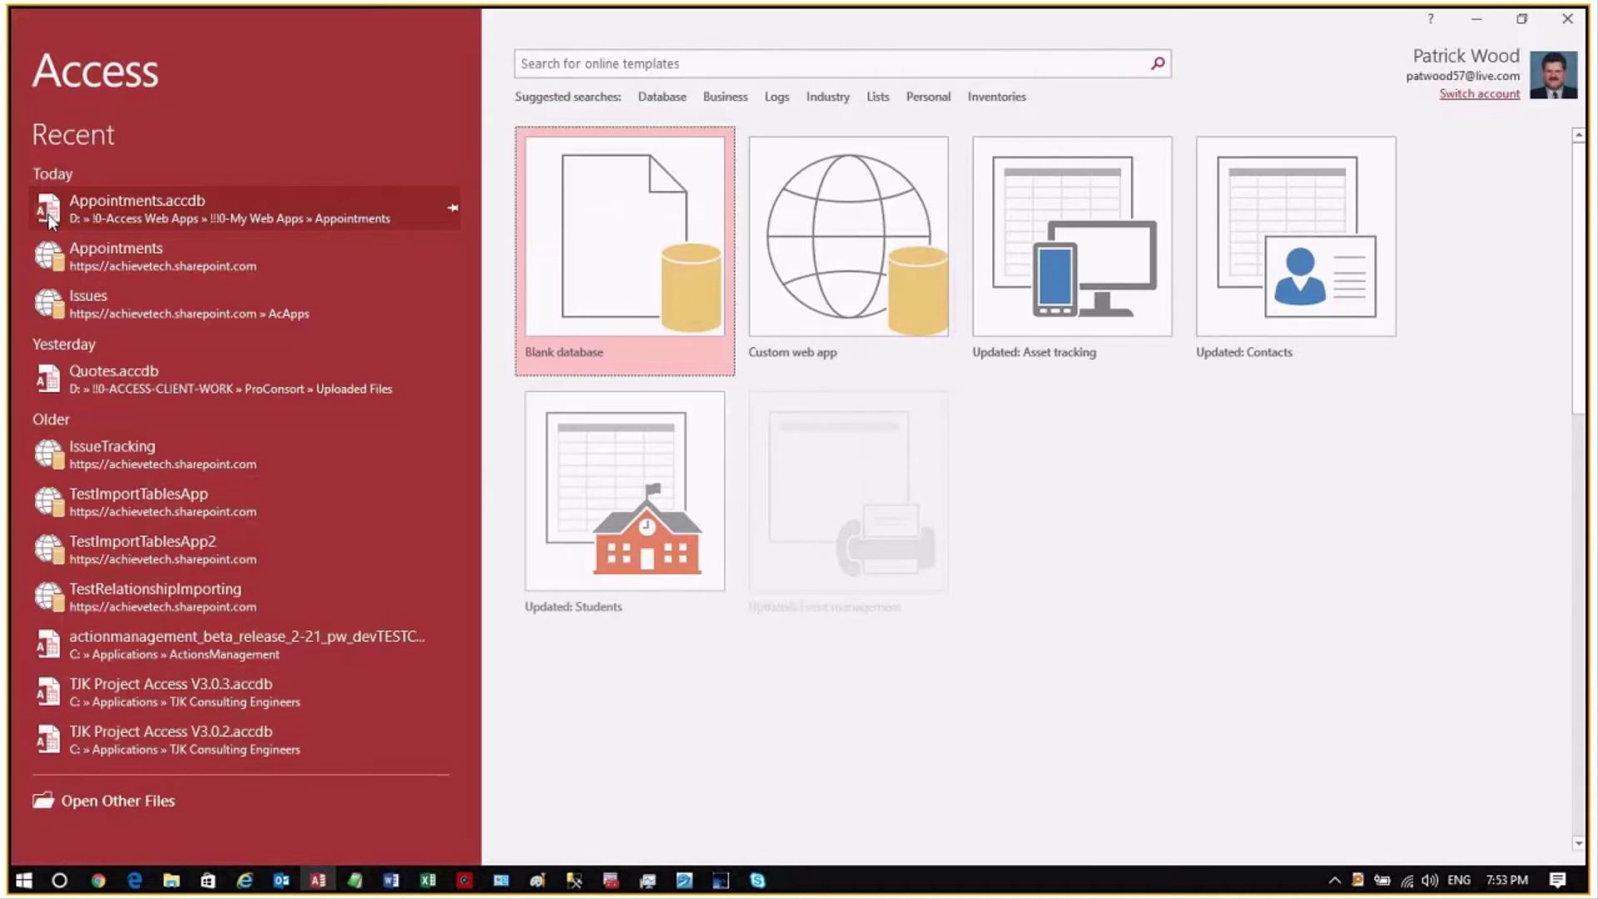
pyautogui.click(50, 218)
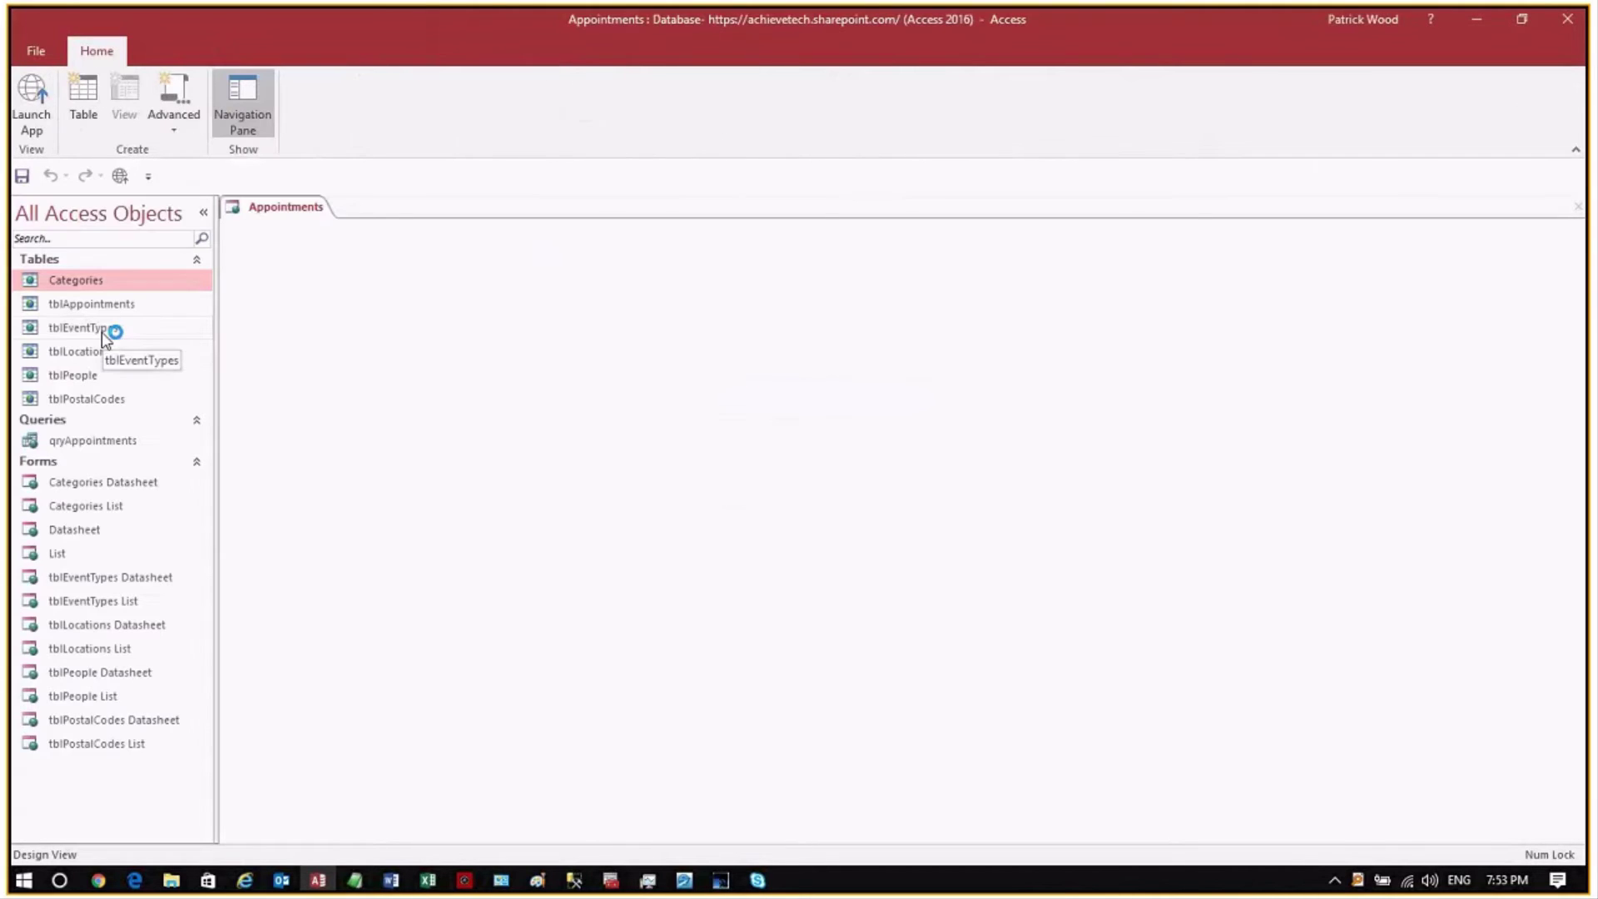
# Open tblAppointments in design and add a Short Text field named TestField after WhenSaved
pyautogui.click(98, 310)
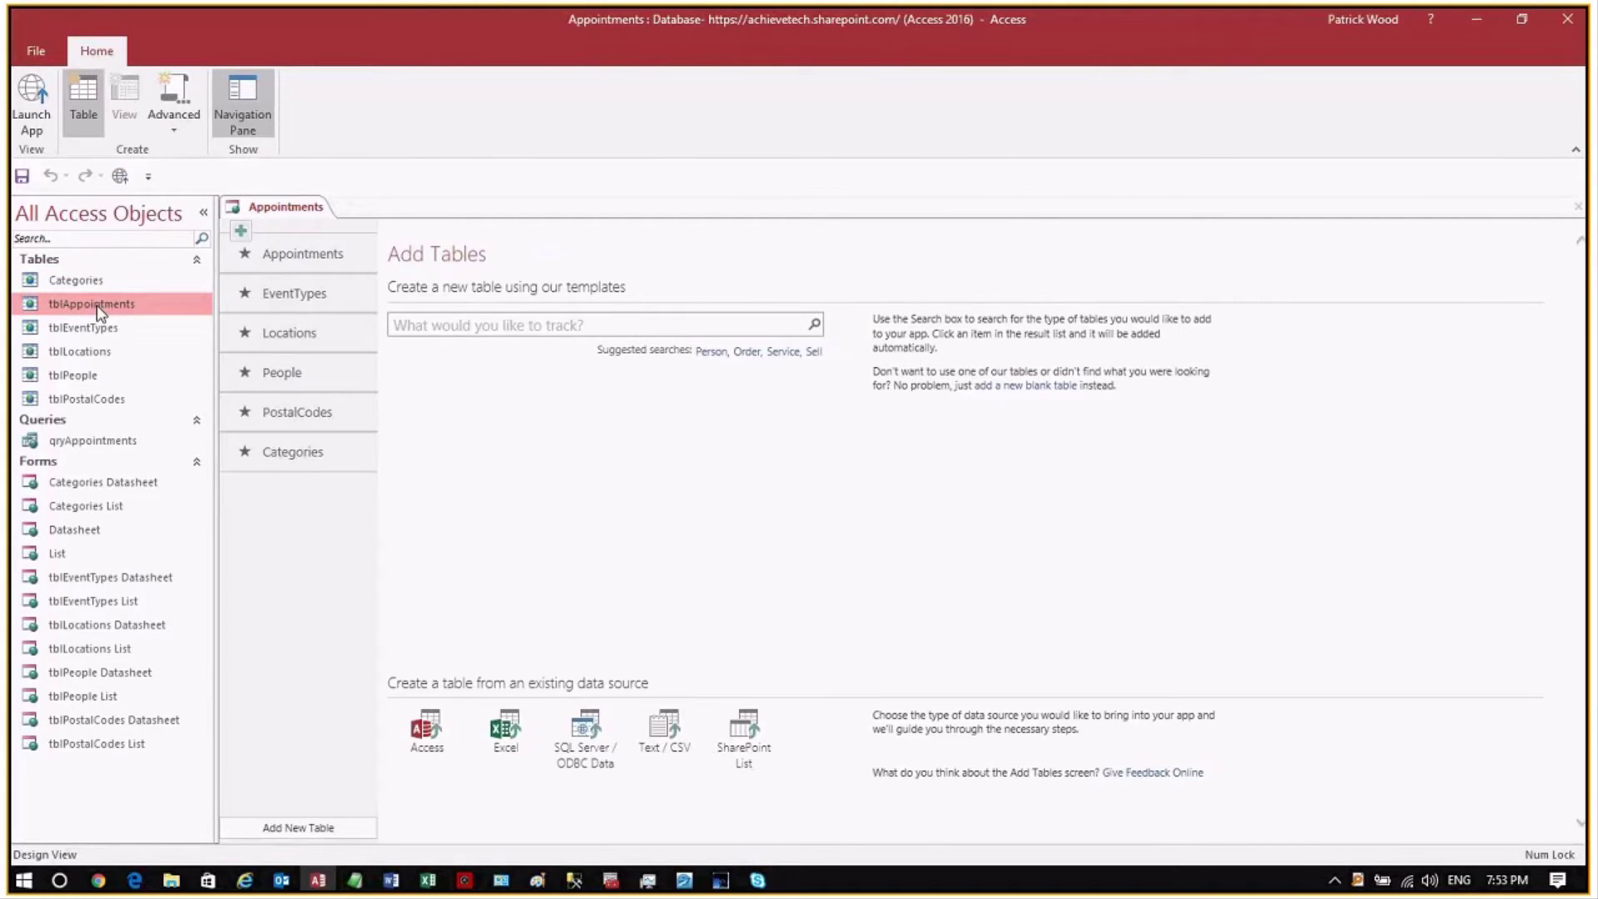
pyautogui.doubleClick(98, 310)
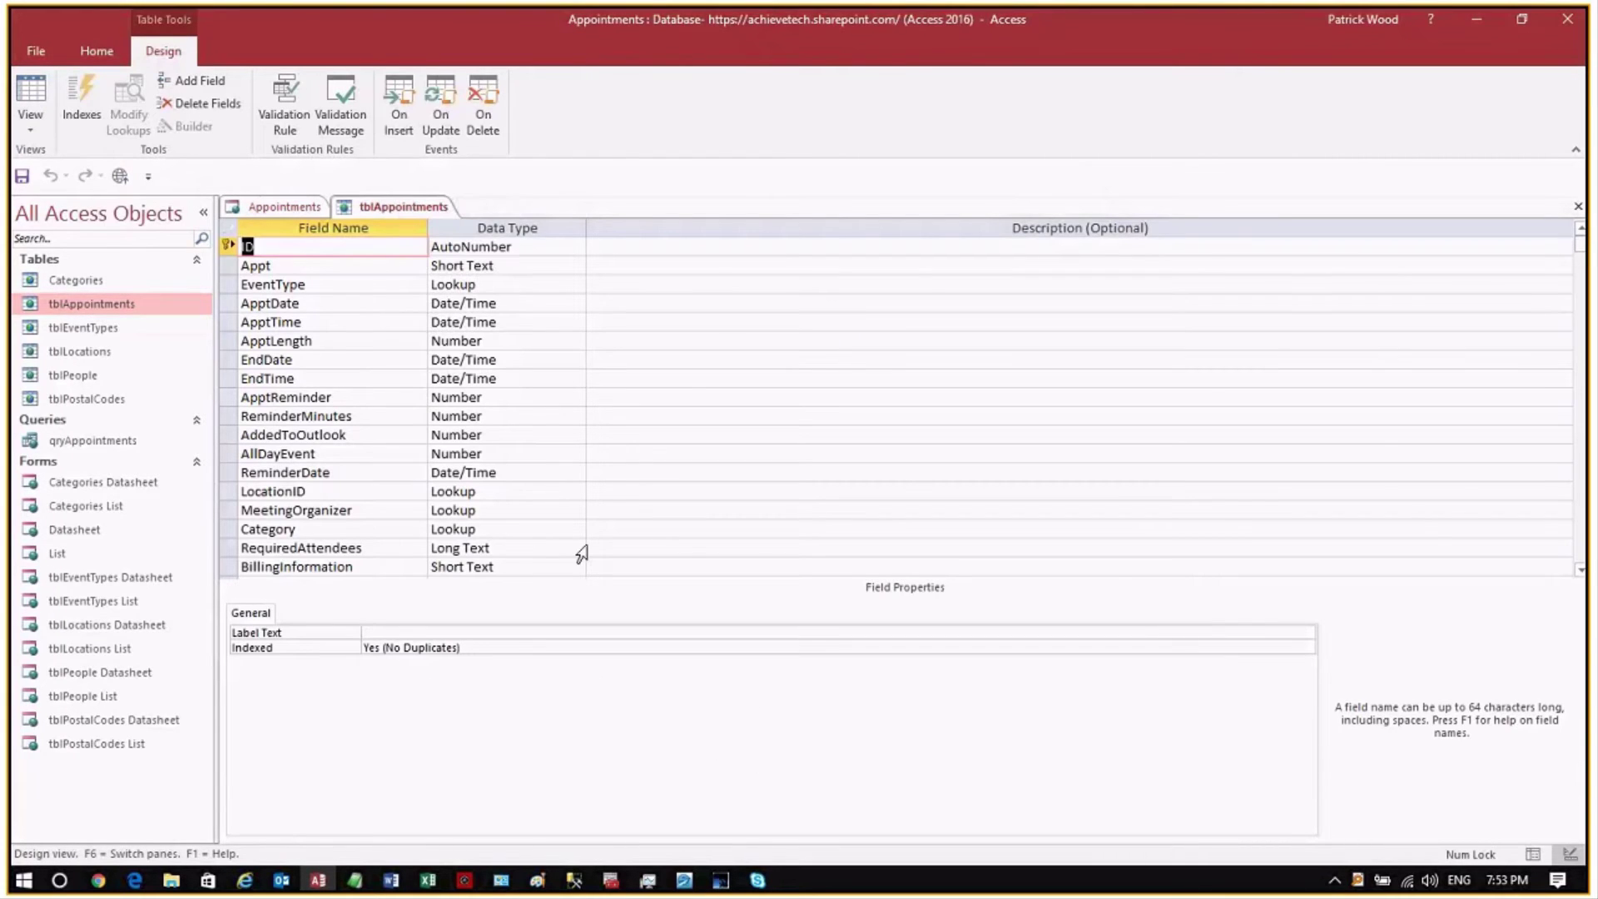
pyautogui.scroll(-3, 582, 553)
pyautogui.click(293, 450)
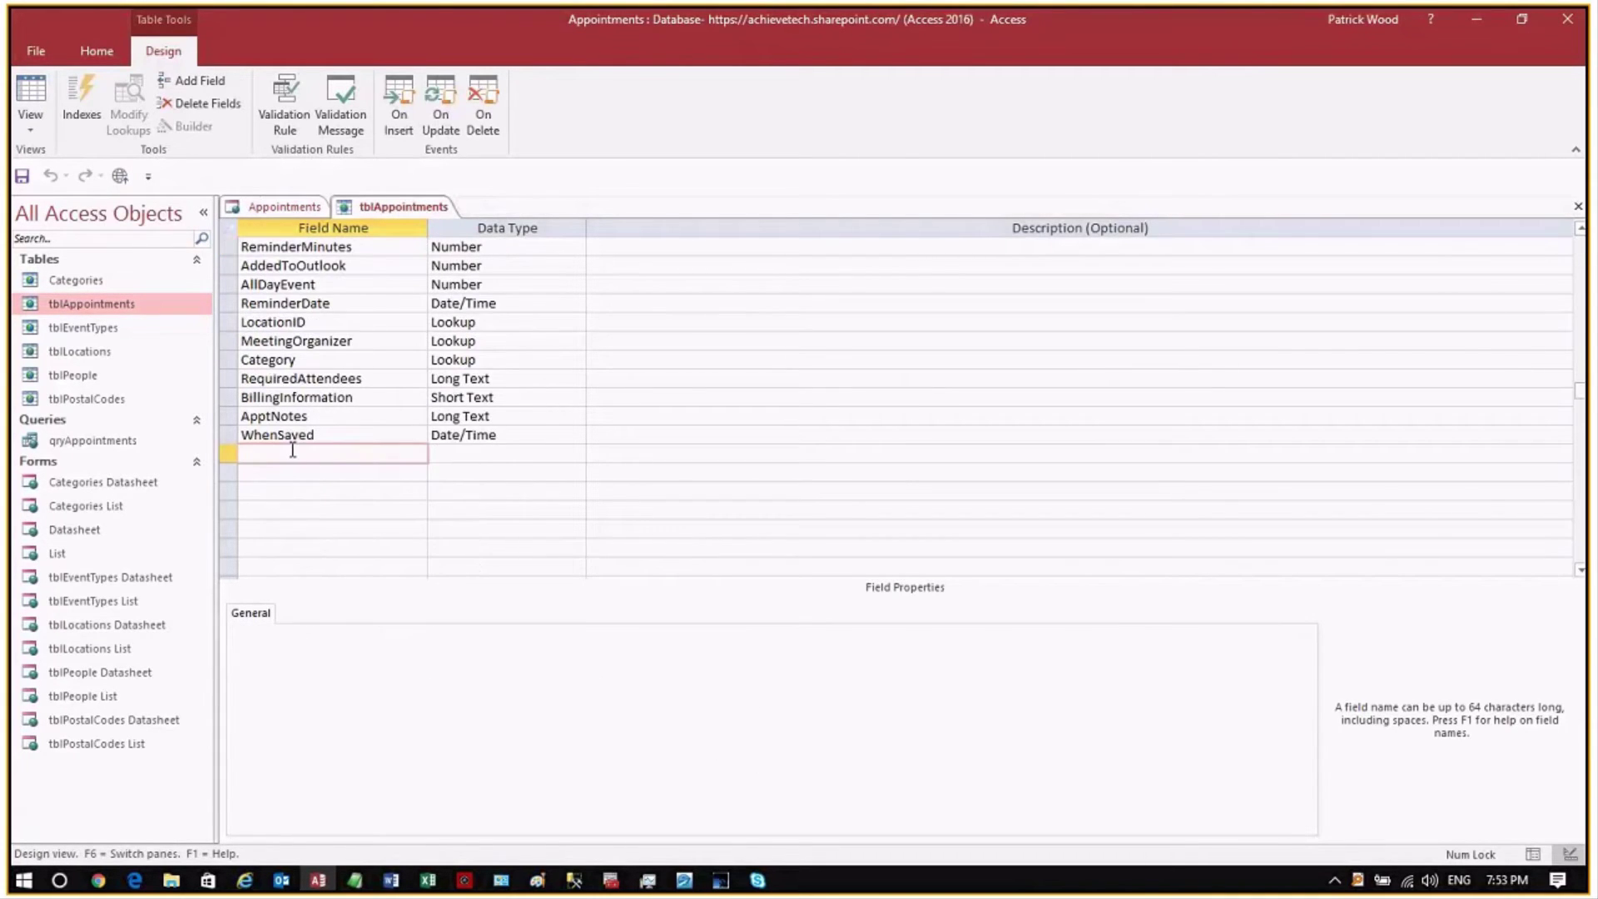
pyautogui.write('TestField')
pyautogui.click(560, 451)
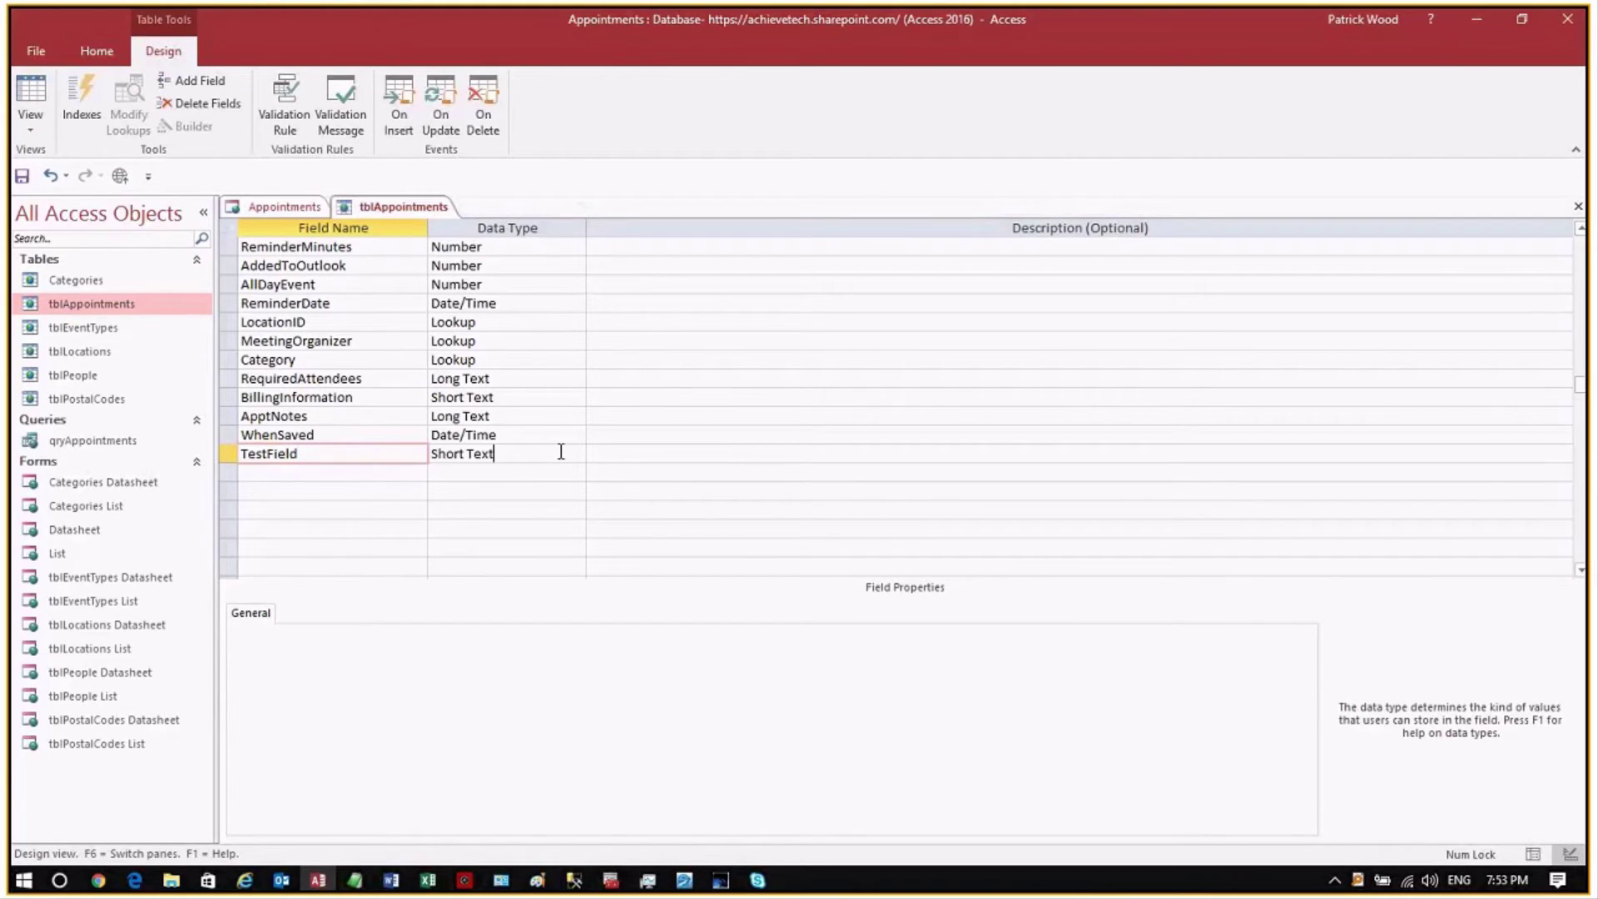
pyautogui.click(631, 439)
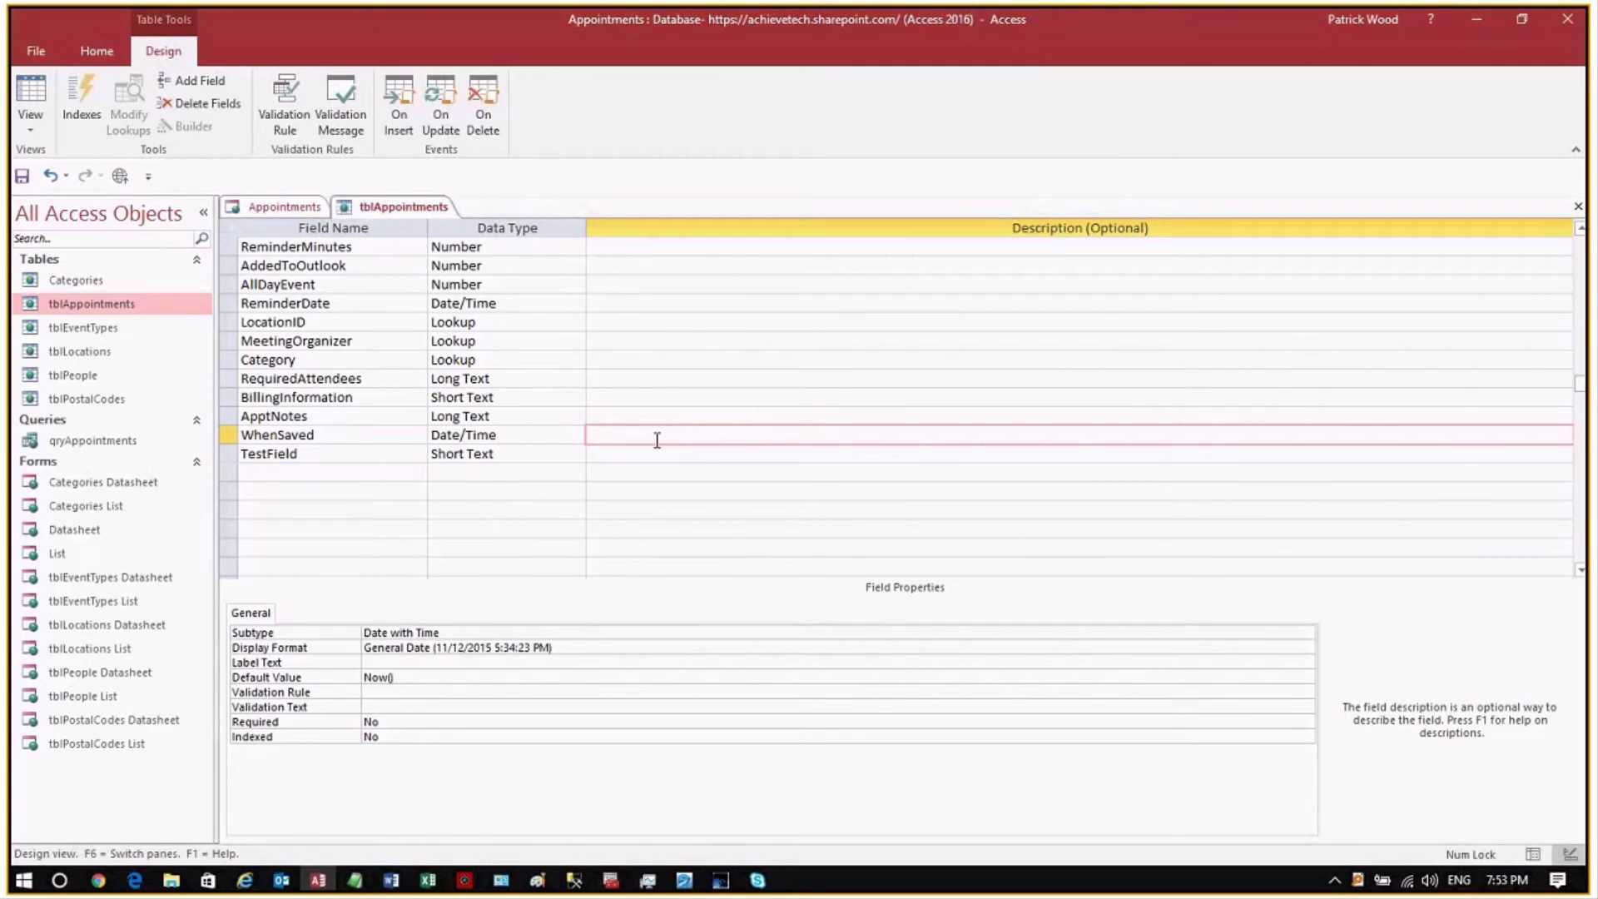
# Save the tblAppointments design and close it
pyautogui.rightClick(393, 211)
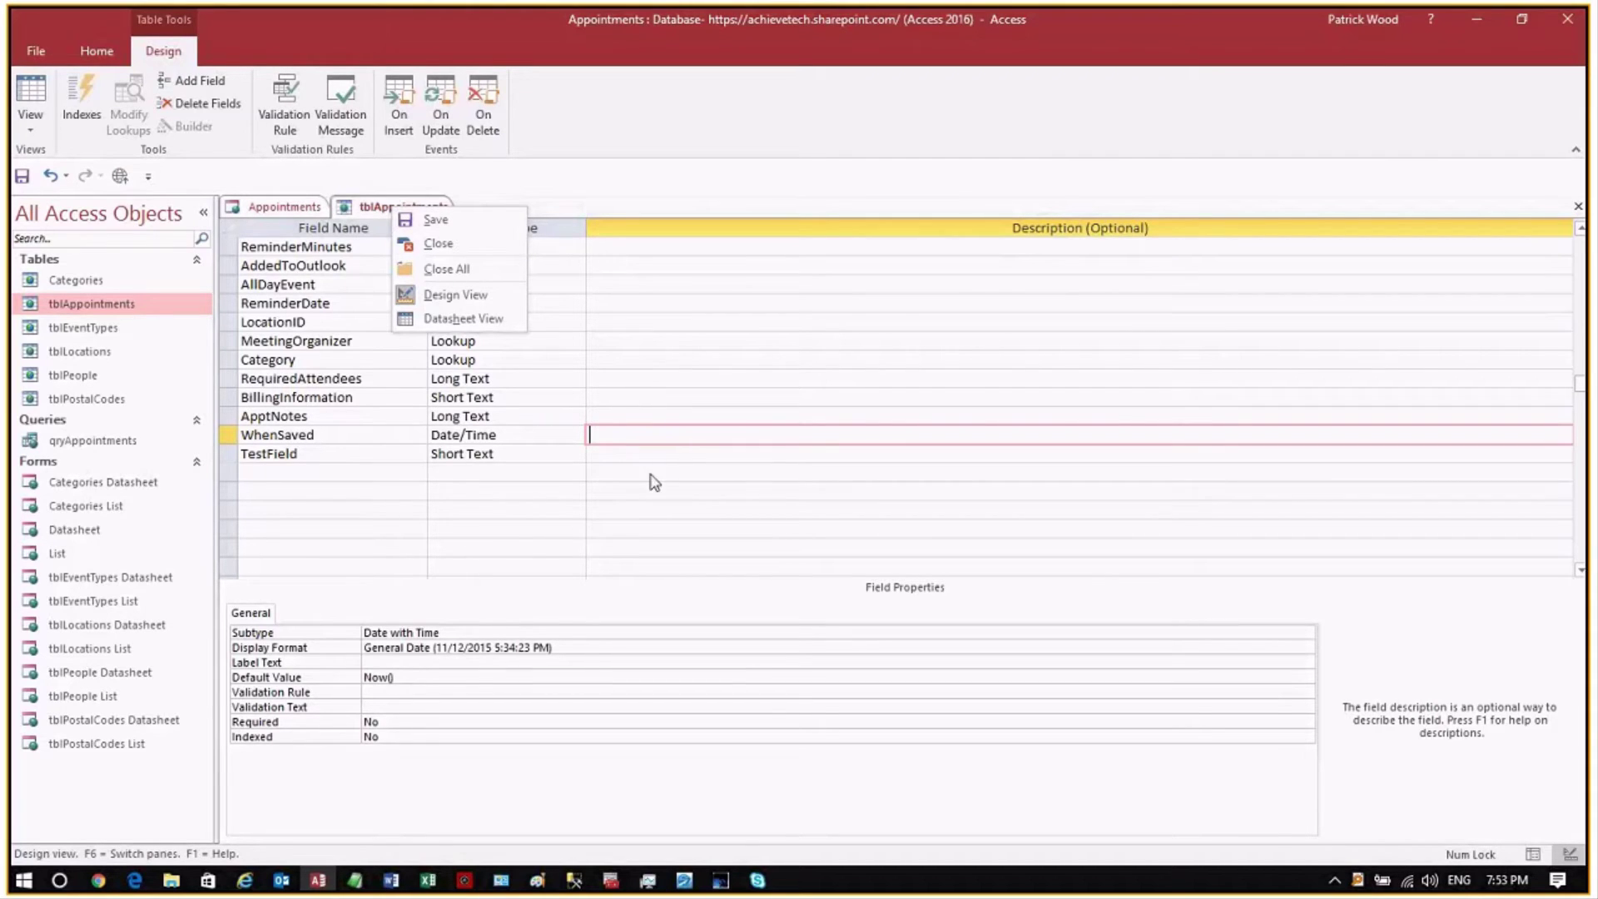
pyautogui.click(428, 219)
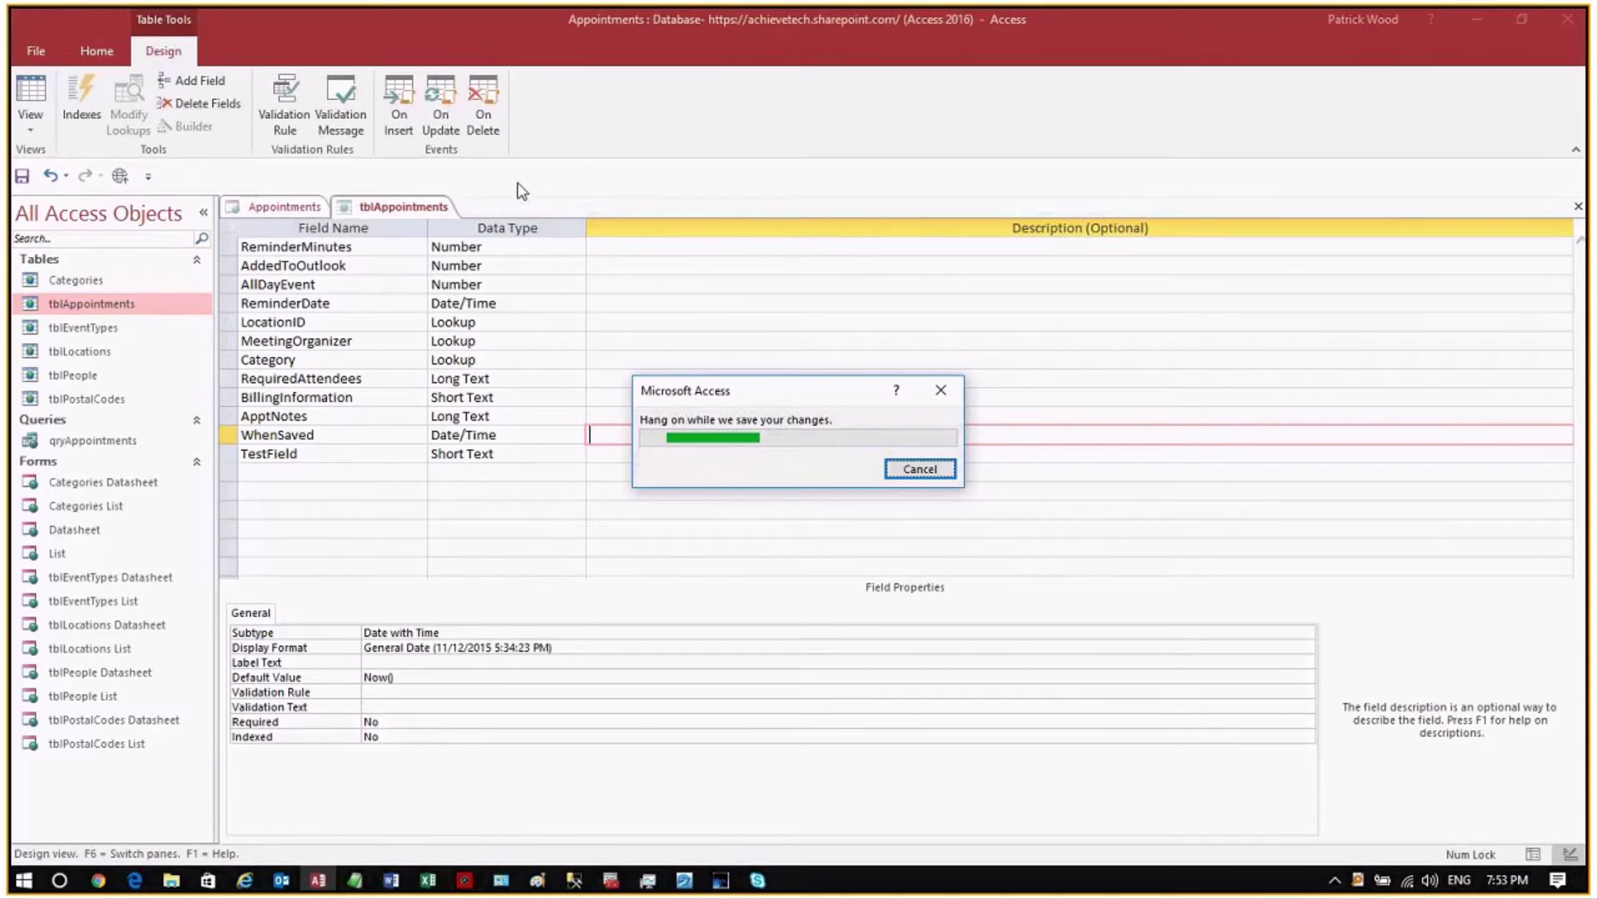
pyautogui.rightClick(423, 200)
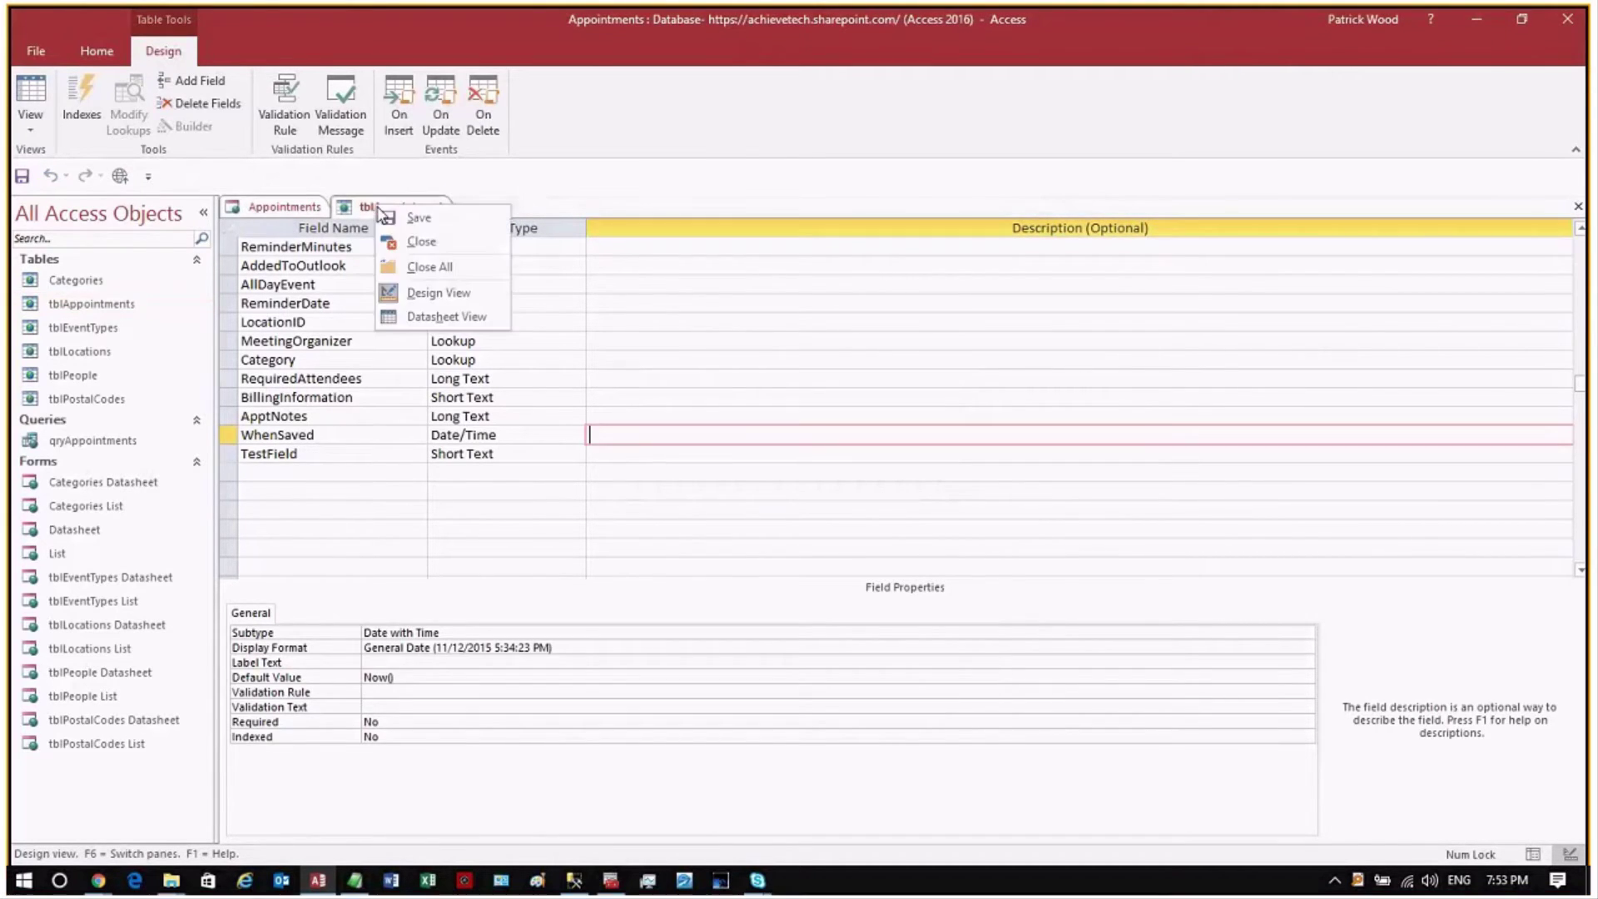
pyautogui.click(407, 242)
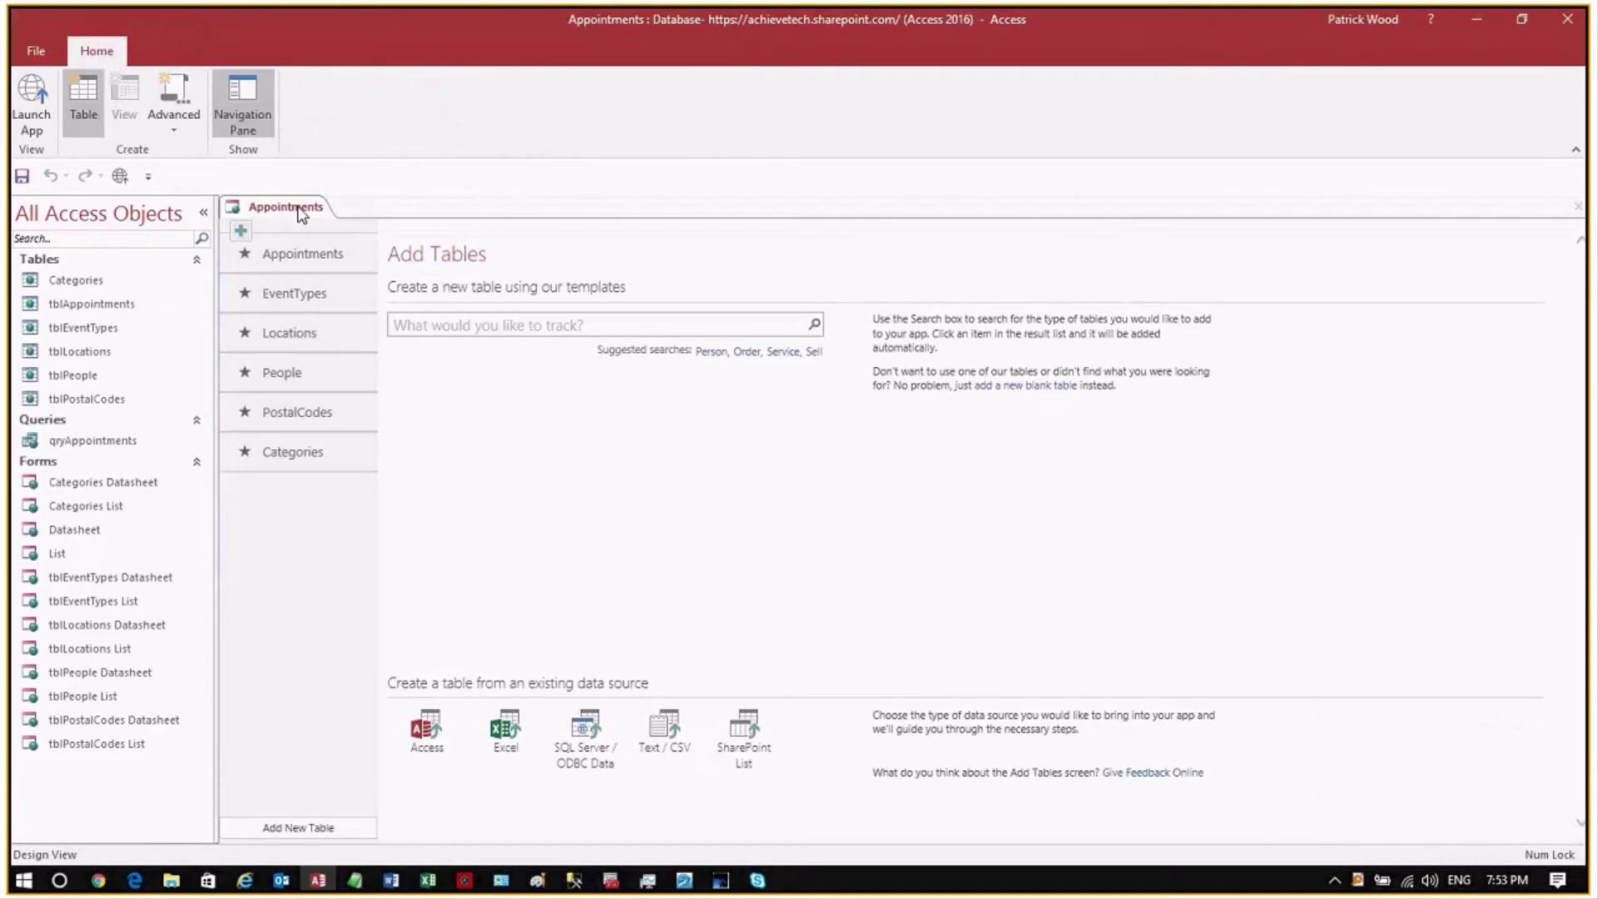
pyautogui.rightClick(302, 215)
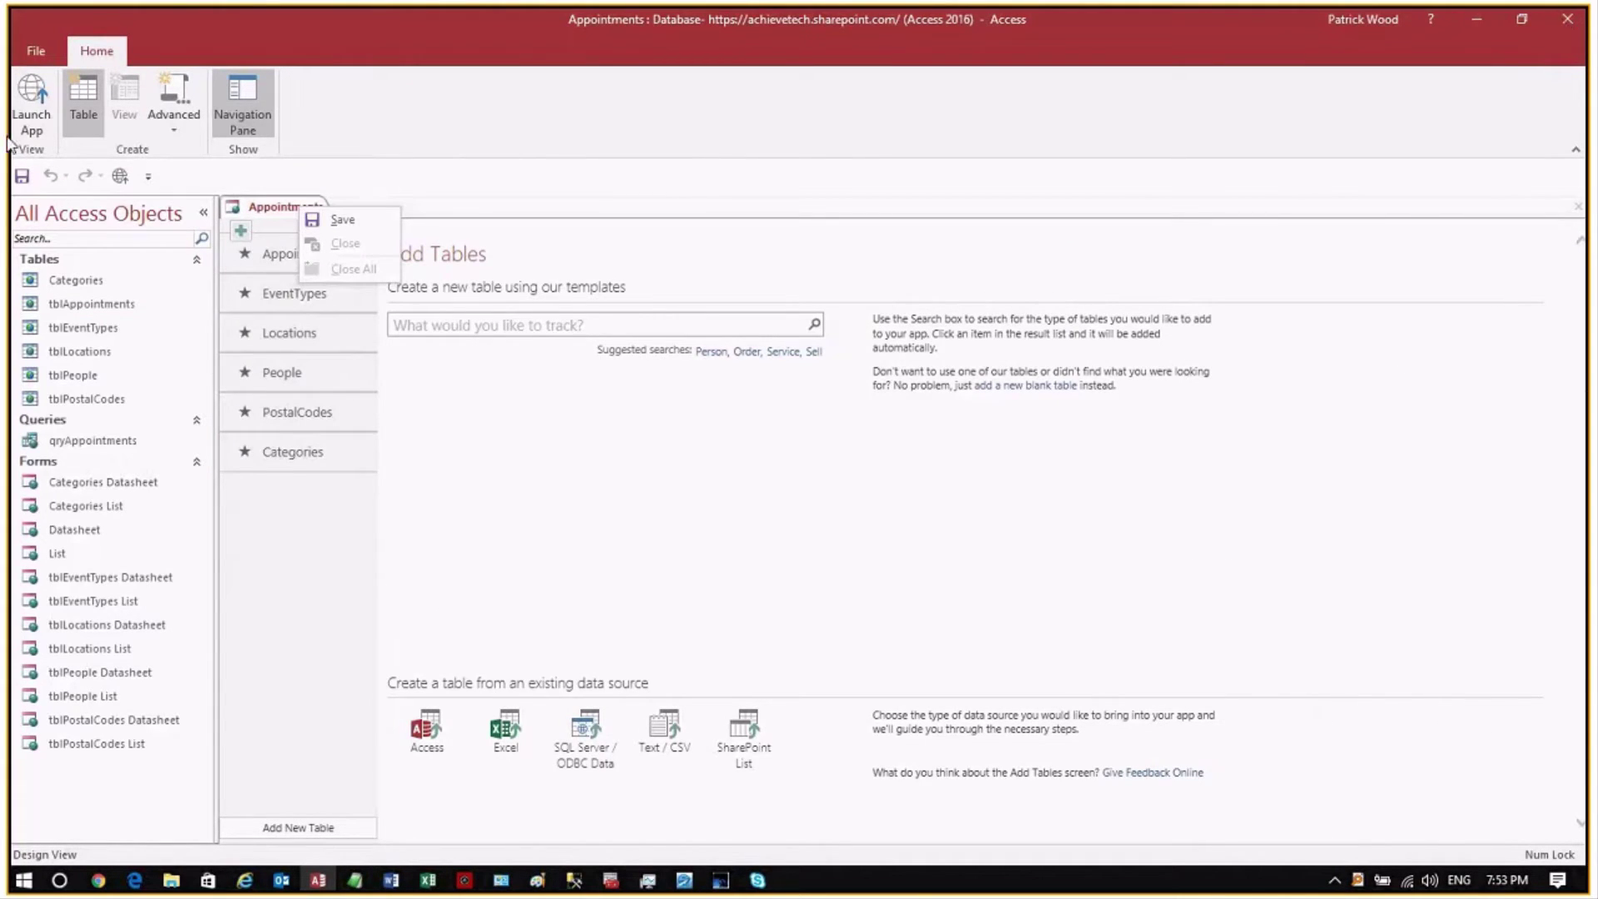
# Close the Appointments web app and open the Appointments.accdb desktop database from Recent
pyautogui.click(48, 62)
pyautogui.click(60, 328)
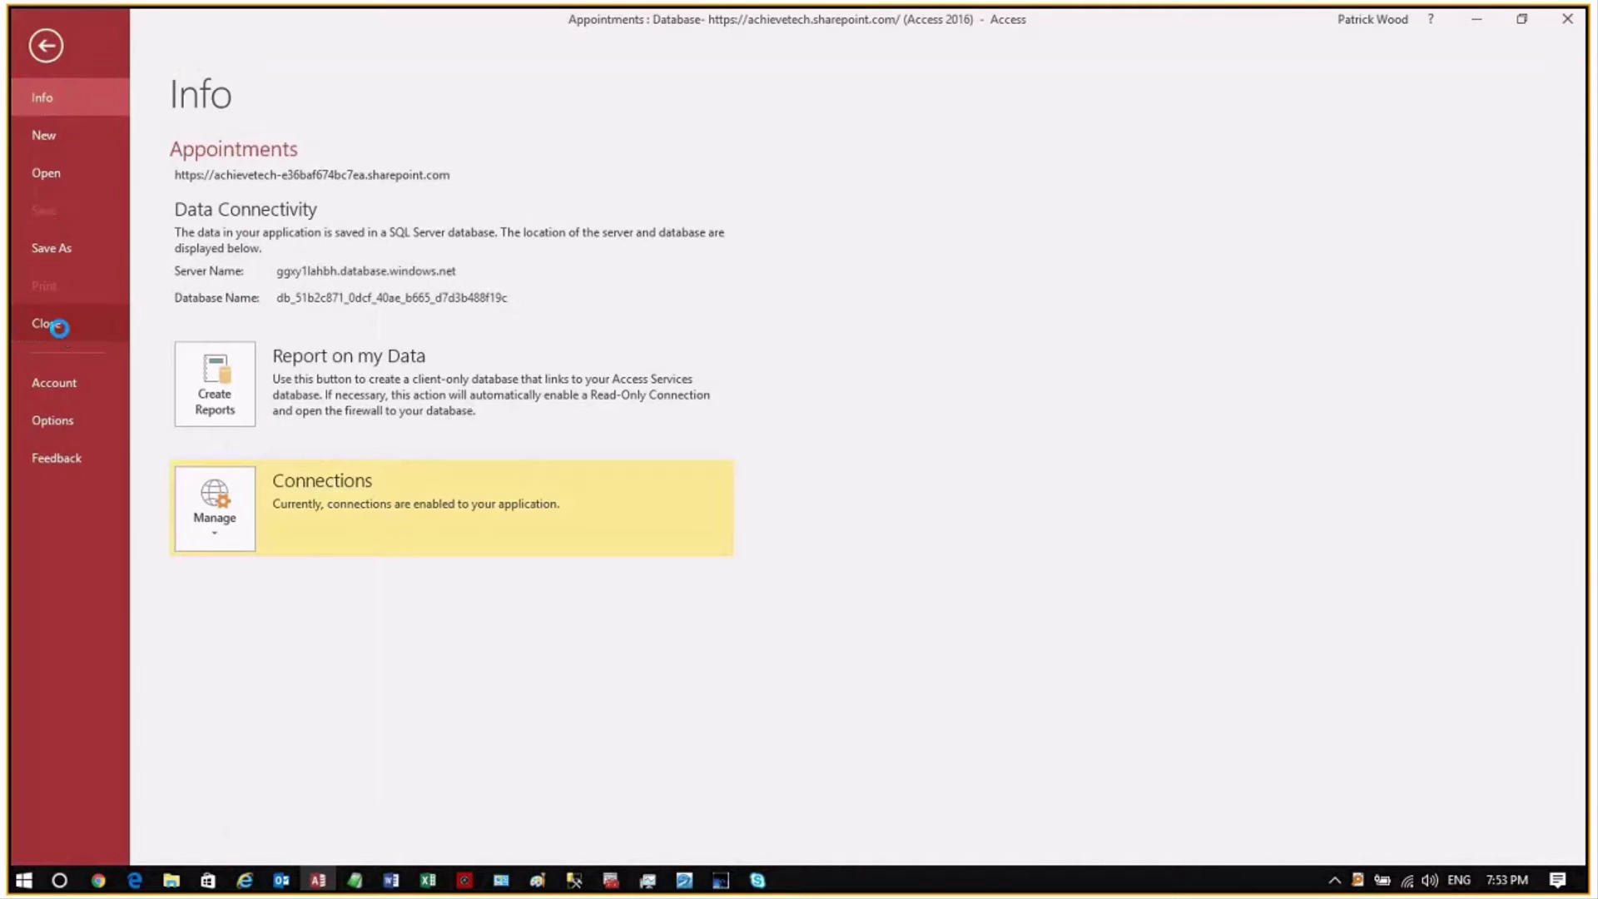
pyautogui.click(34, 53)
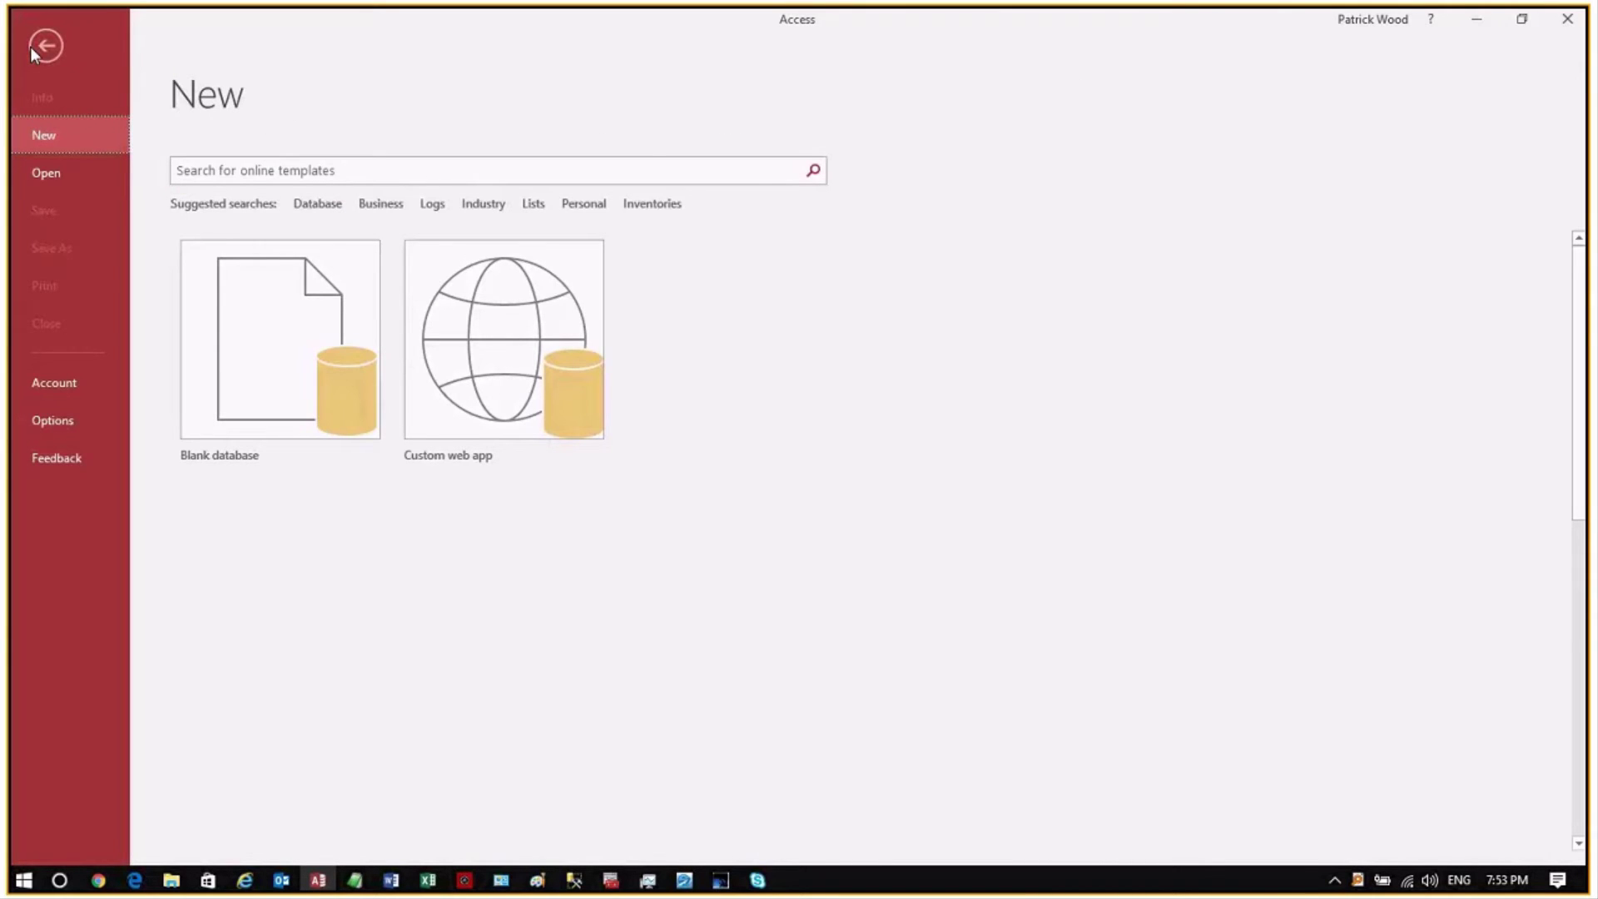
pyautogui.click(46, 177)
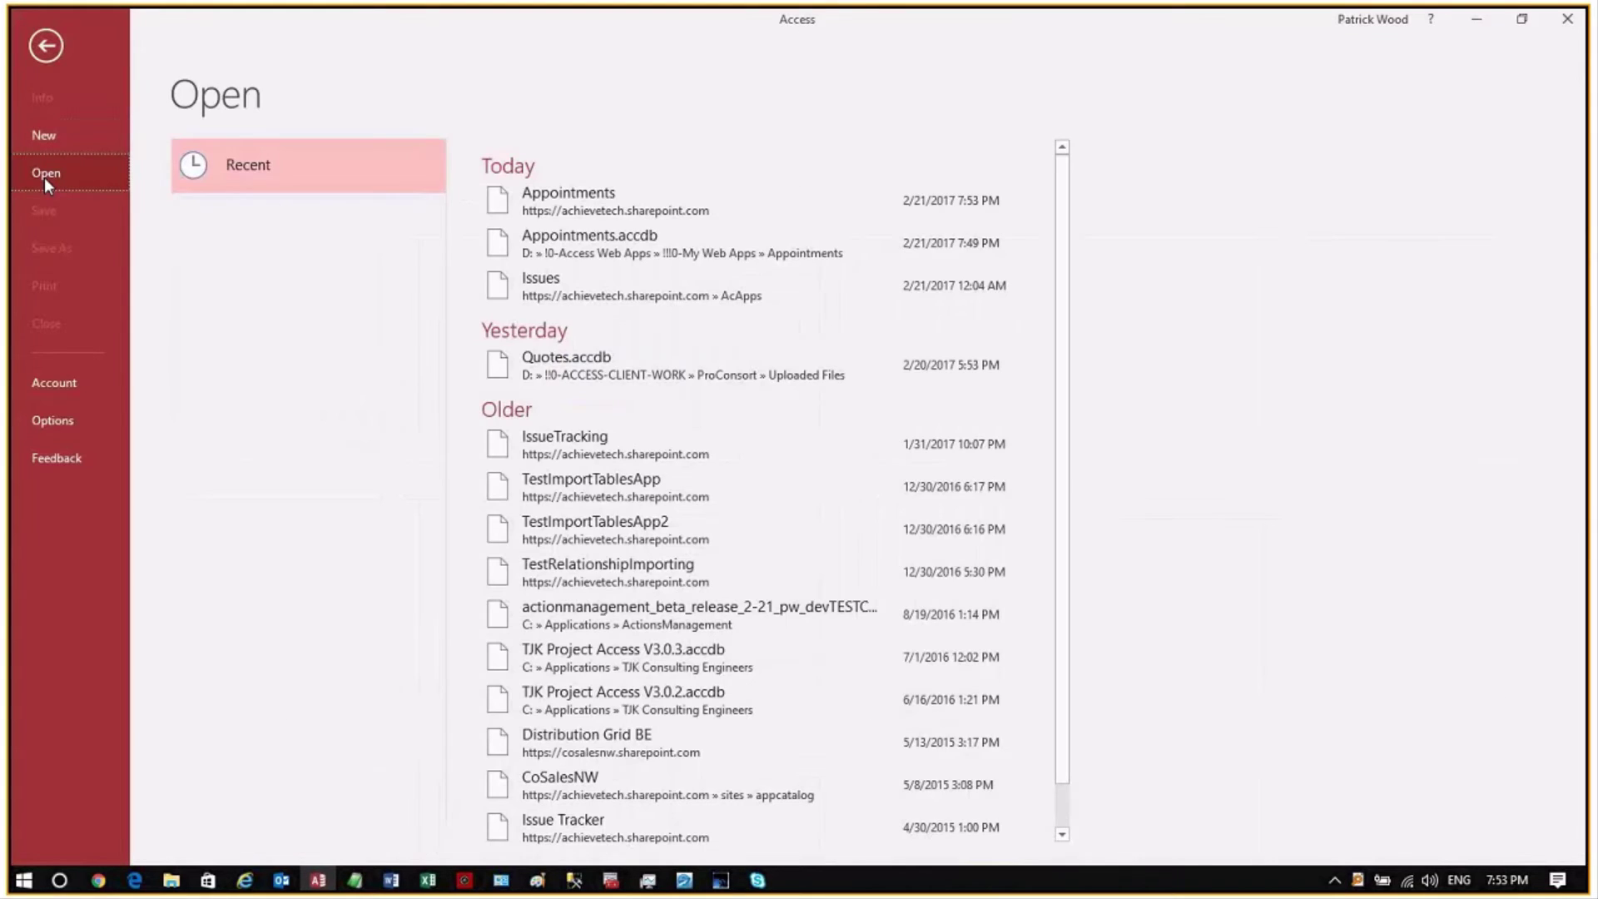
pyautogui.click(644, 254)
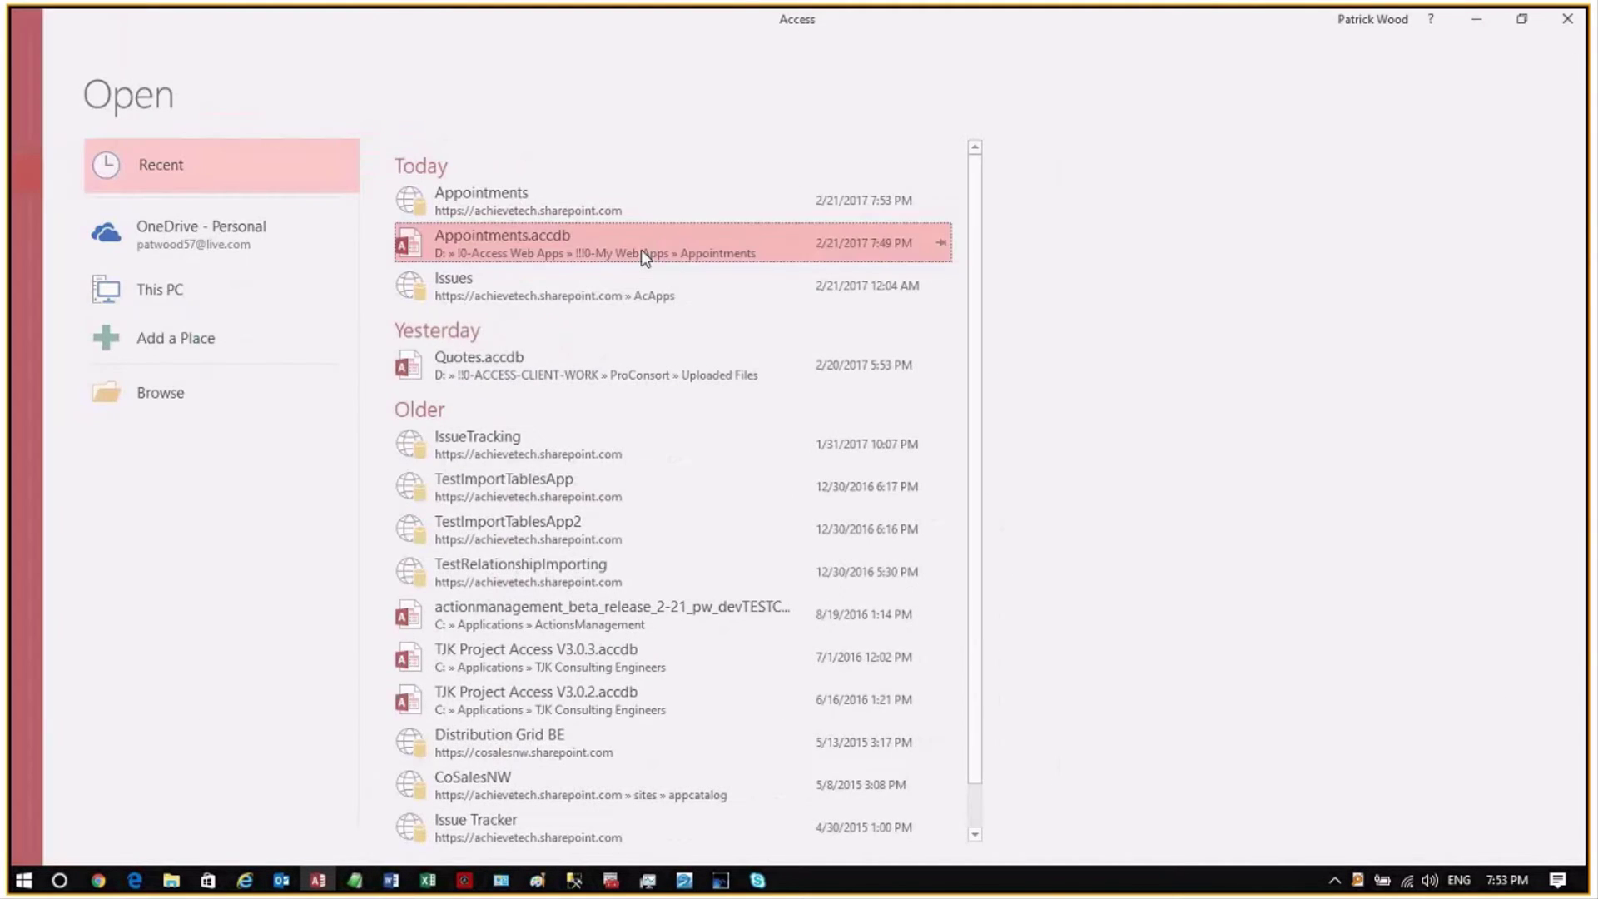
# Inspect the linked tblAppointments records and Design View, then close the table
pyautogui.click(104, 635)
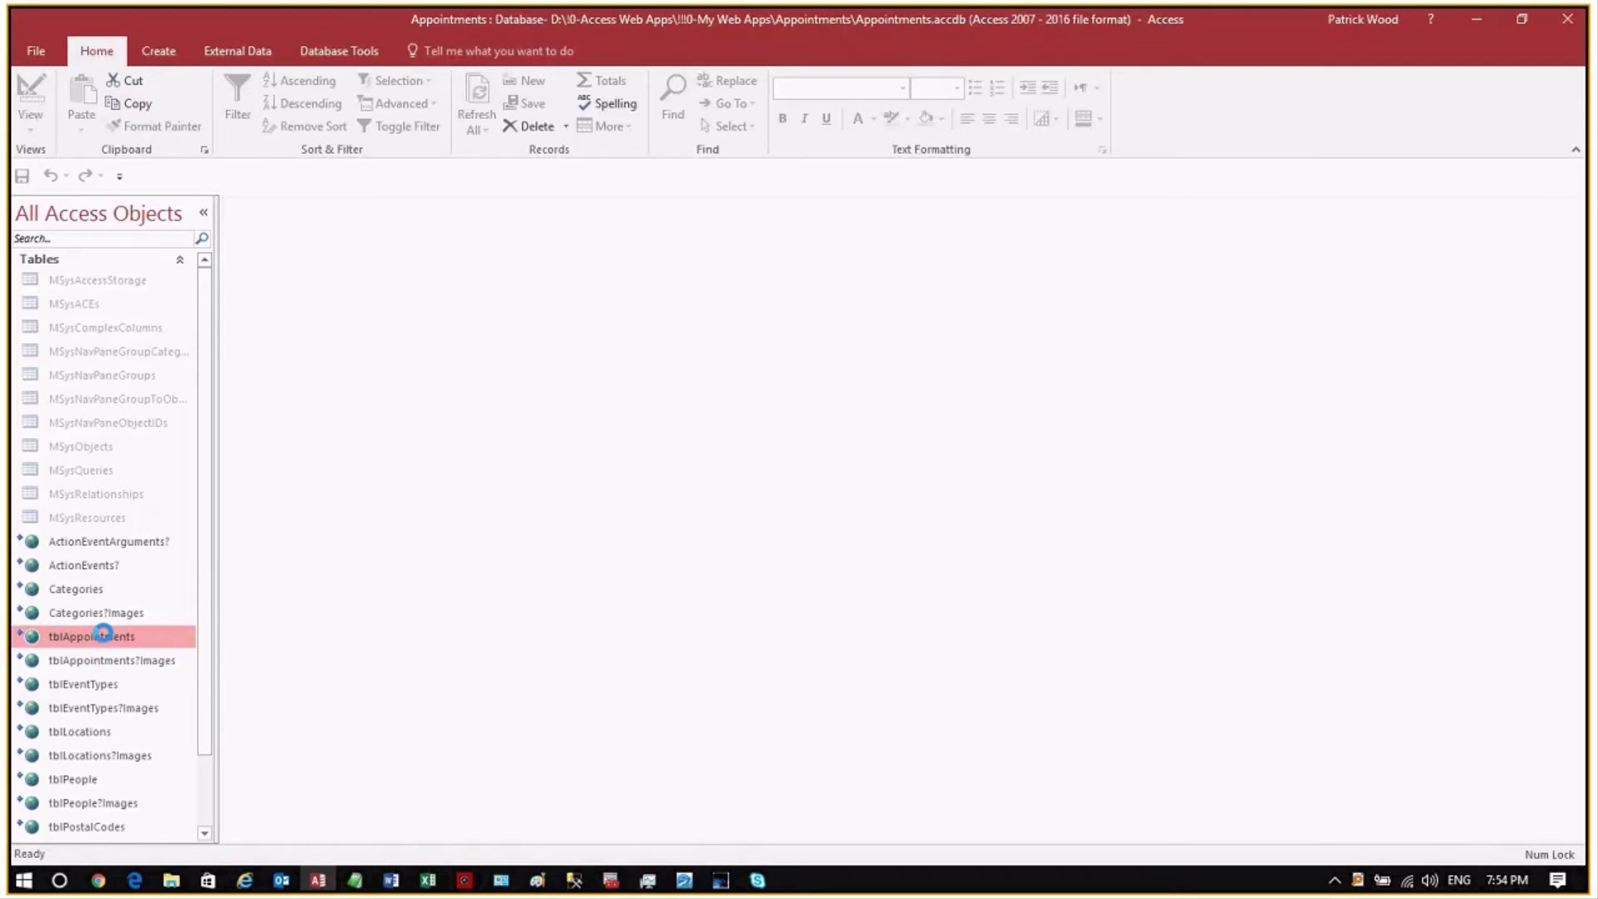
pyautogui.doubleClick(103, 636)
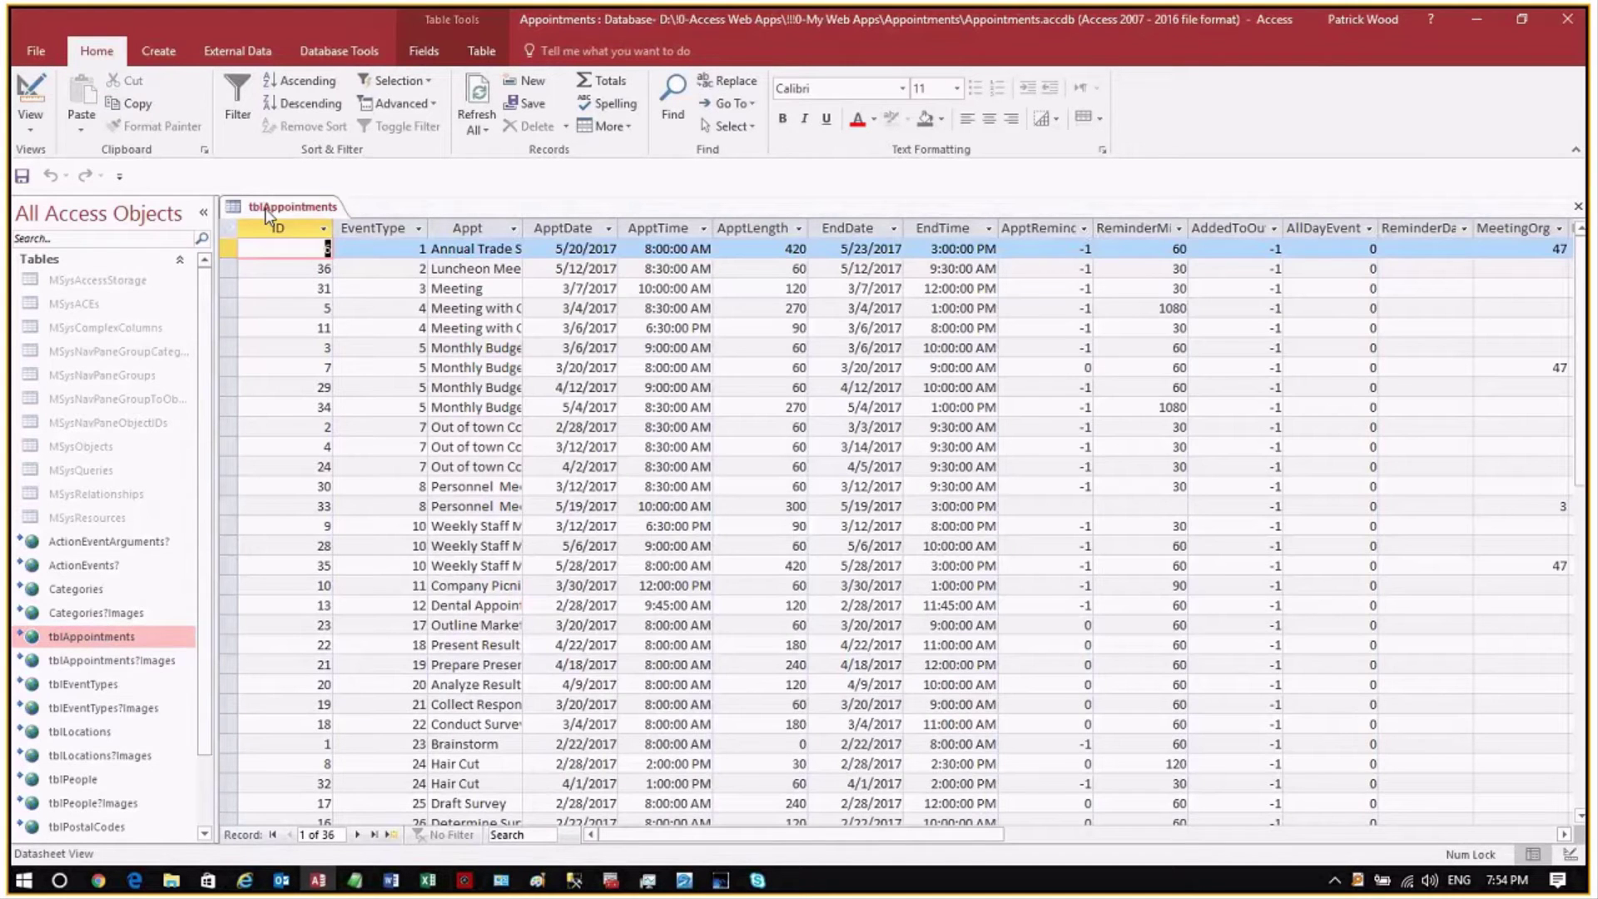
pyautogui.rightClick(263, 209)
pyautogui.click(300, 292)
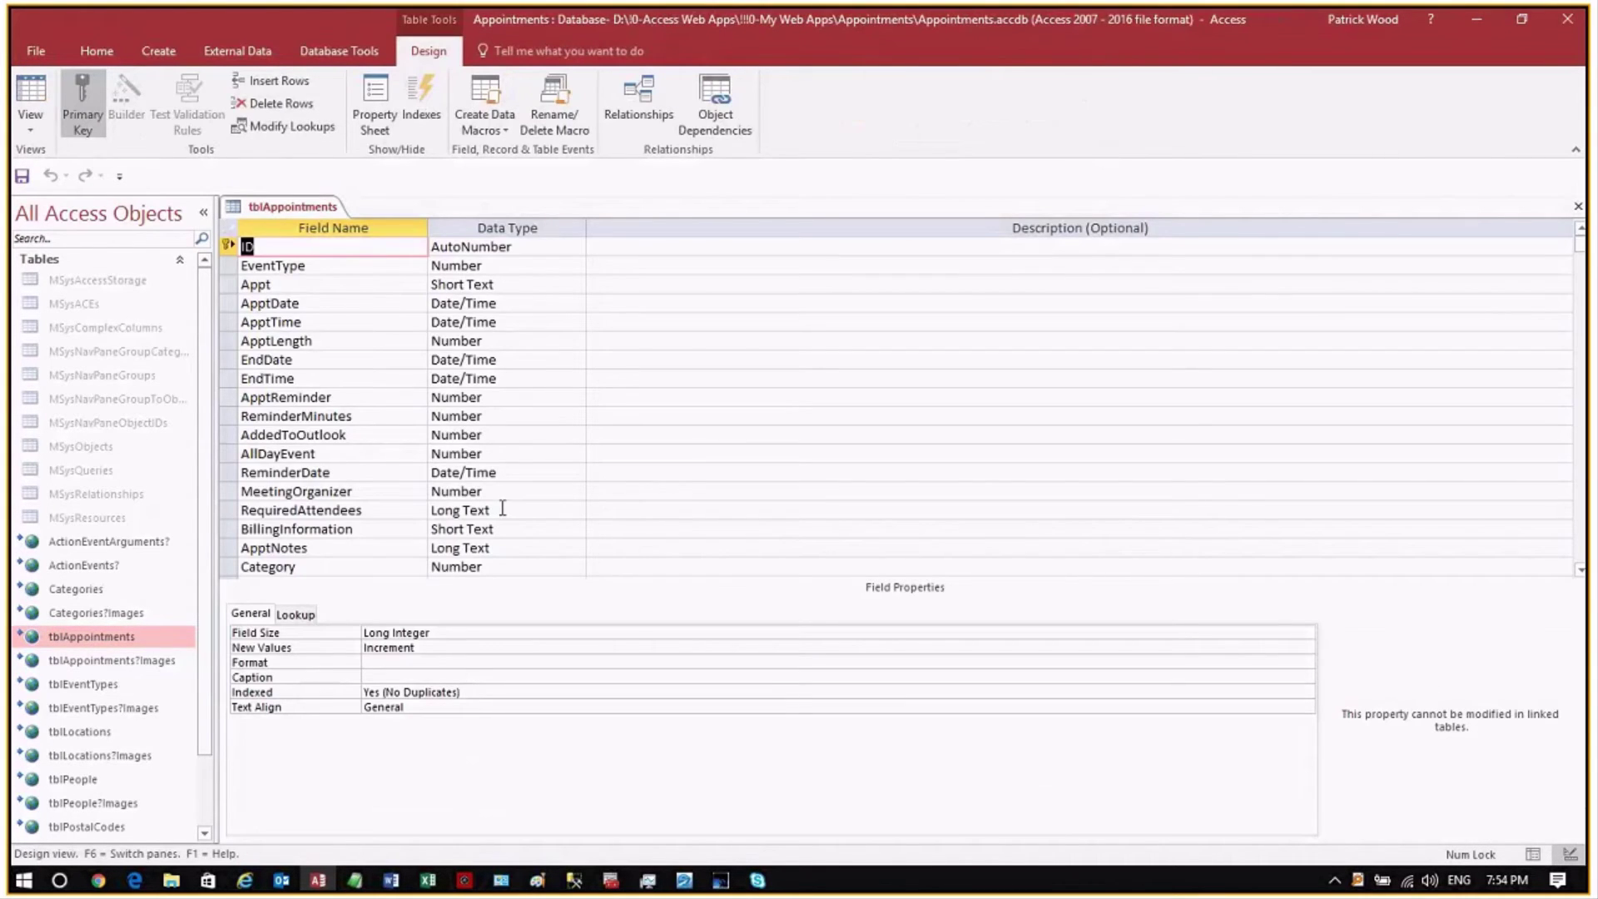
pyautogui.scroll(-3, 502, 509)
pyautogui.click(238, 51)
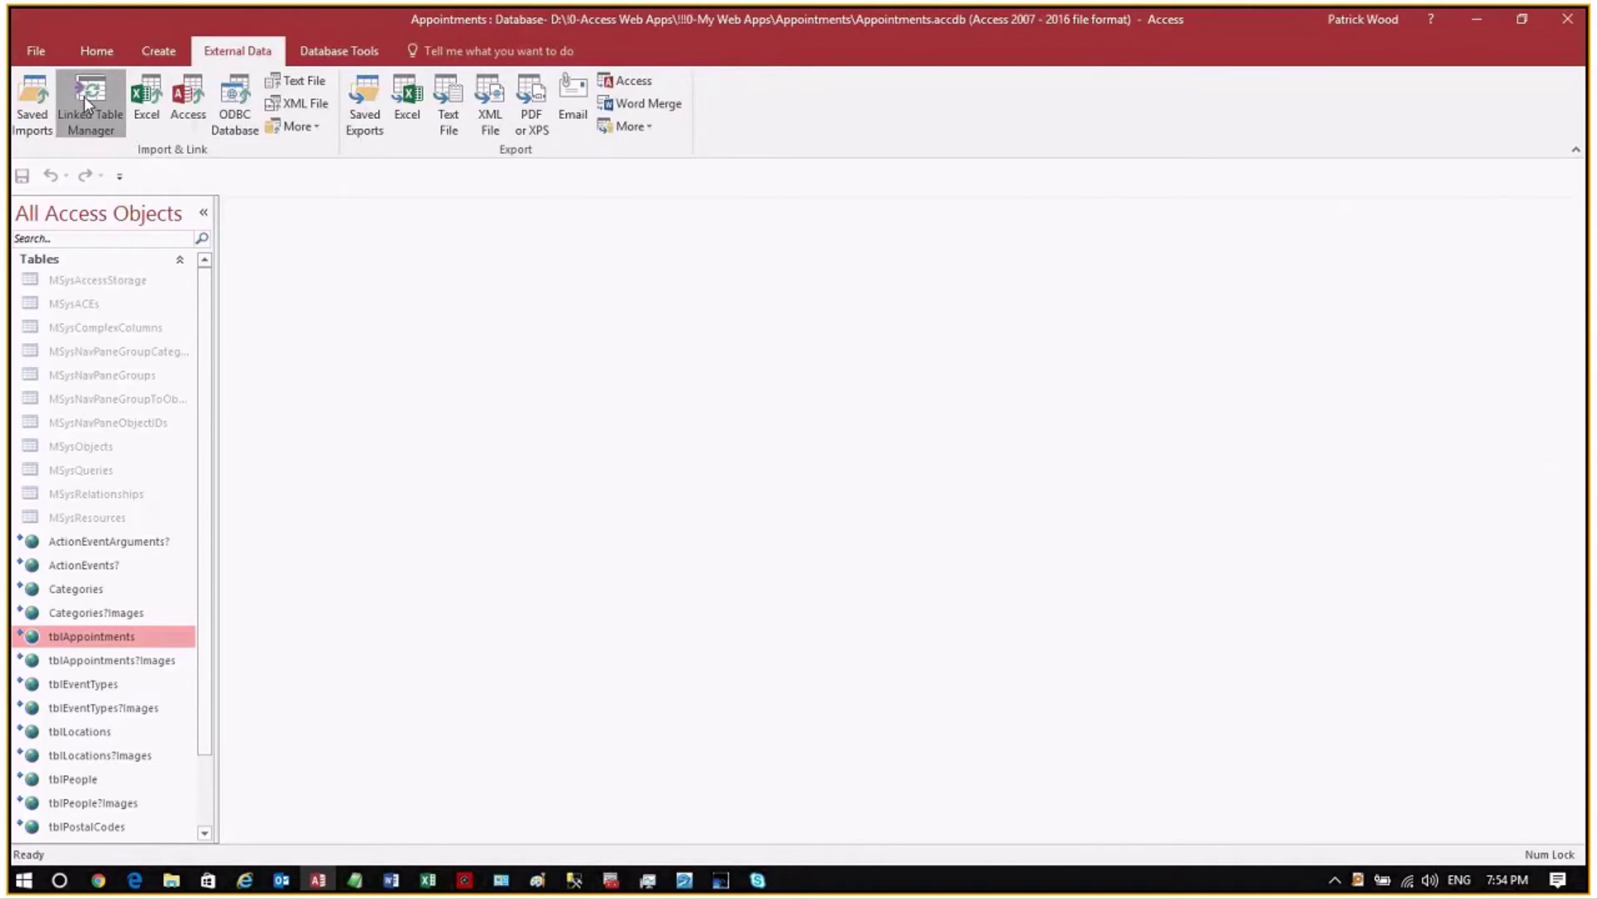
# Refresh the tblAppointments link in the Linked Table Manager and close the manager
pyautogui.click(84, 100)
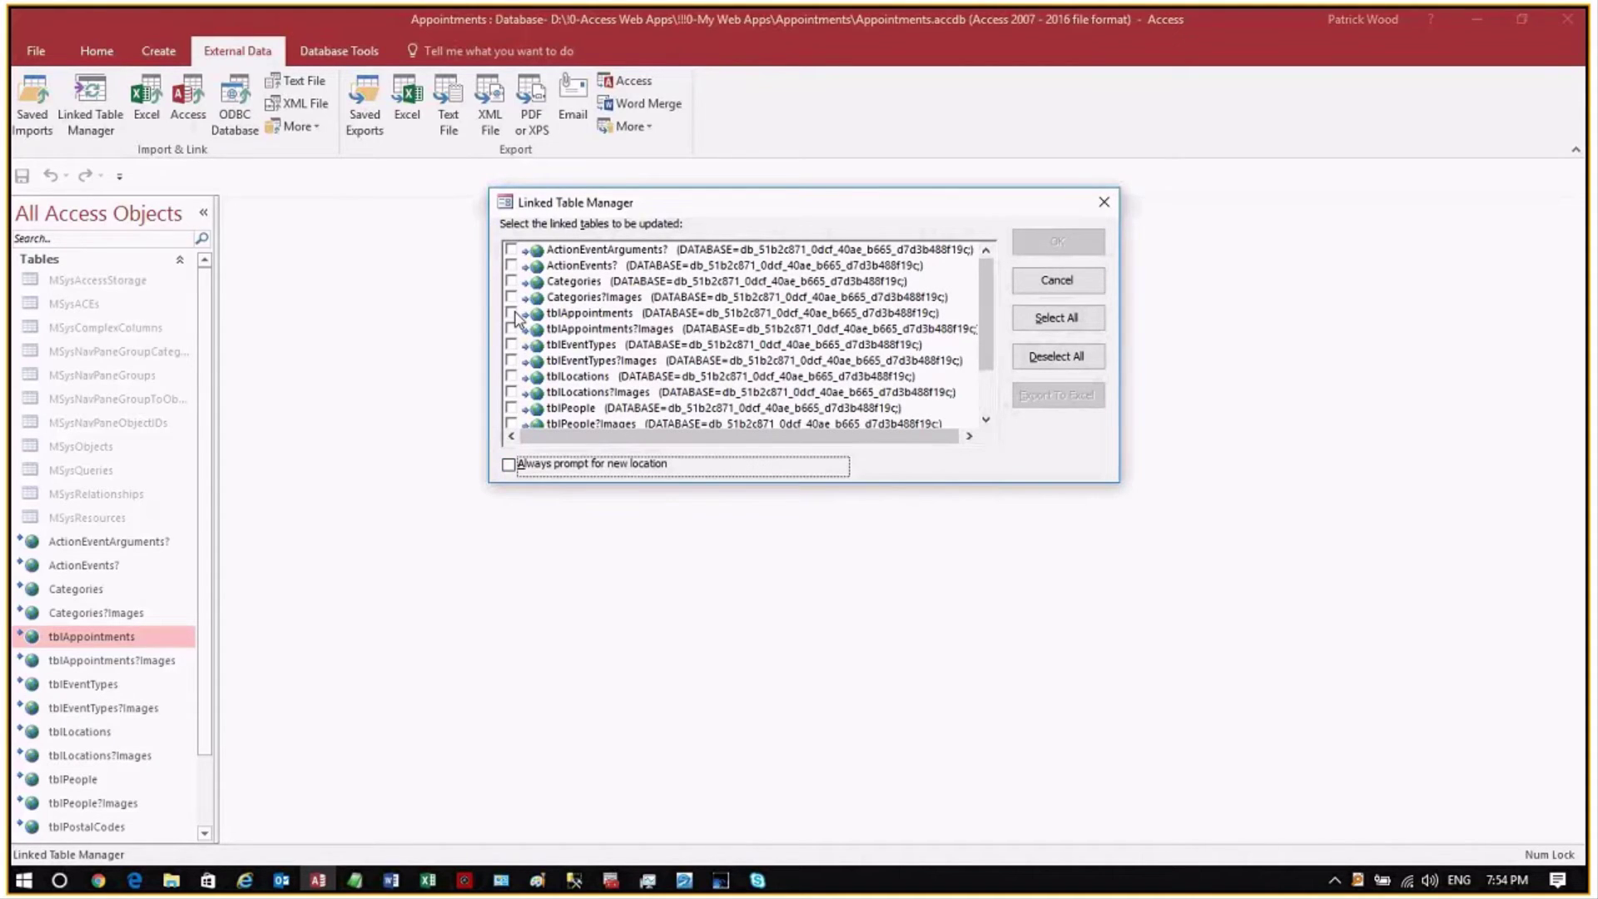
pyautogui.click(513, 315)
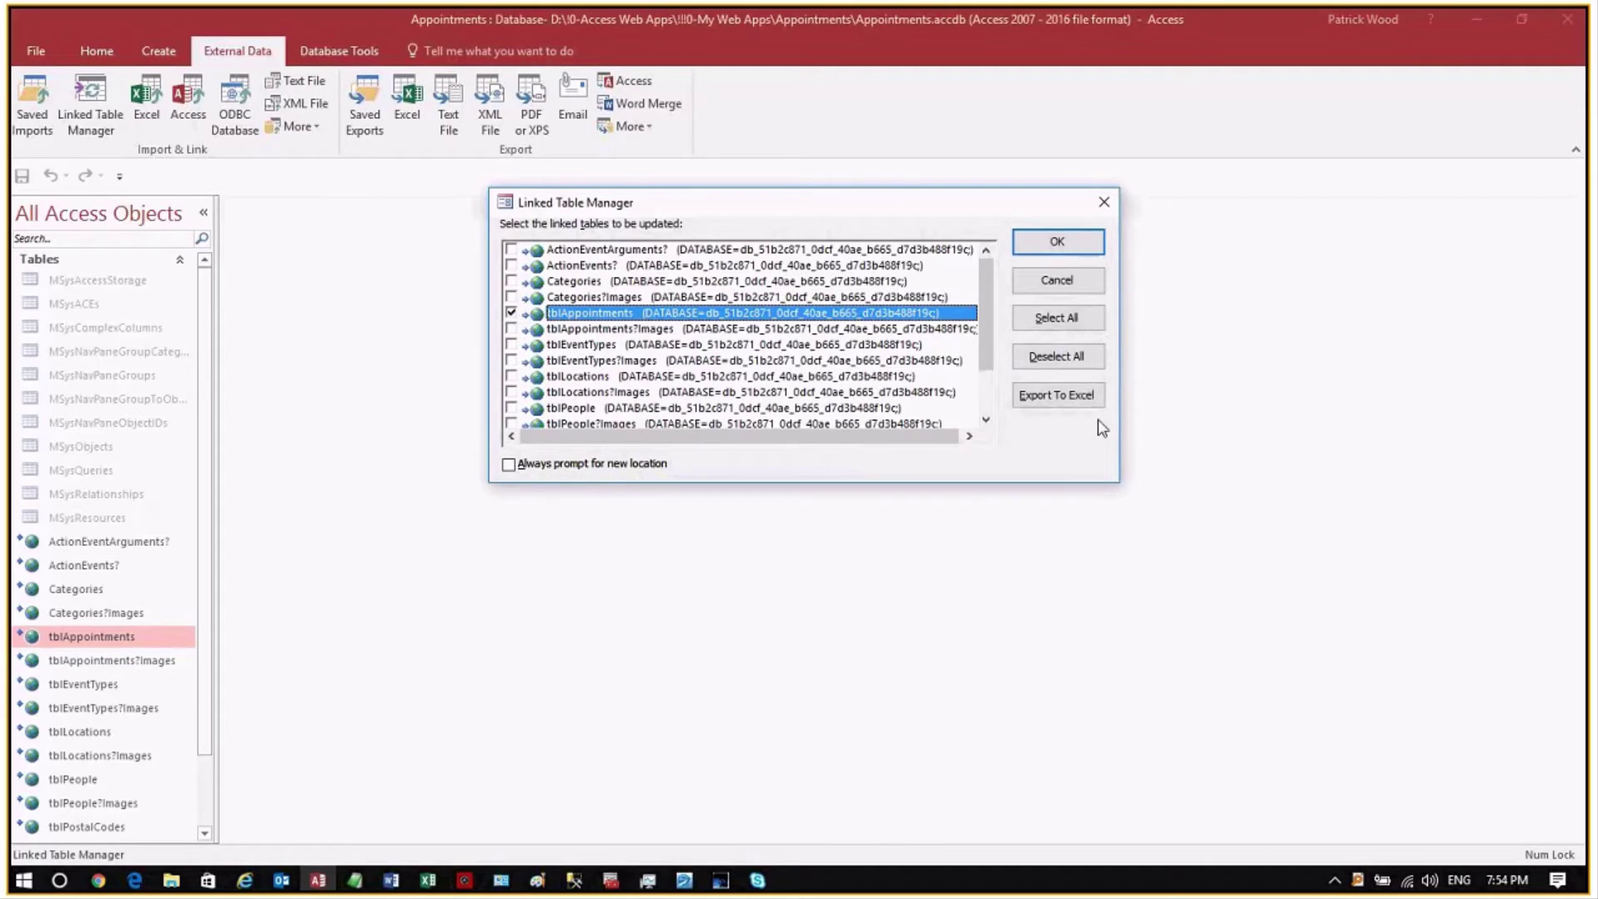
pyautogui.click(1047, 245)
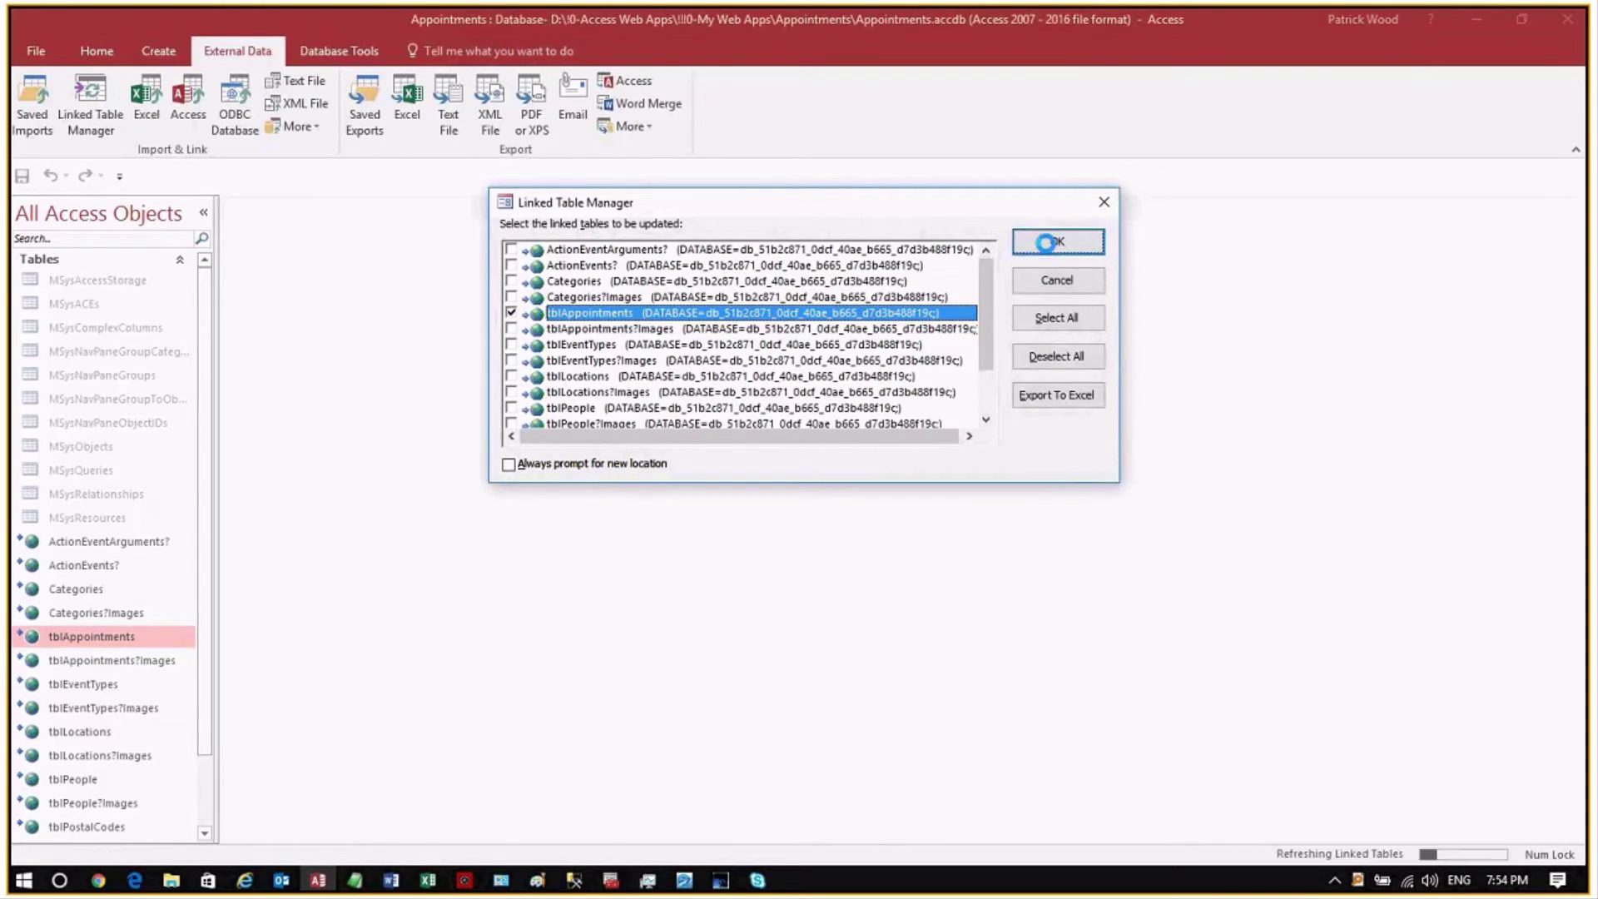
pyautogui.click(816, 503)
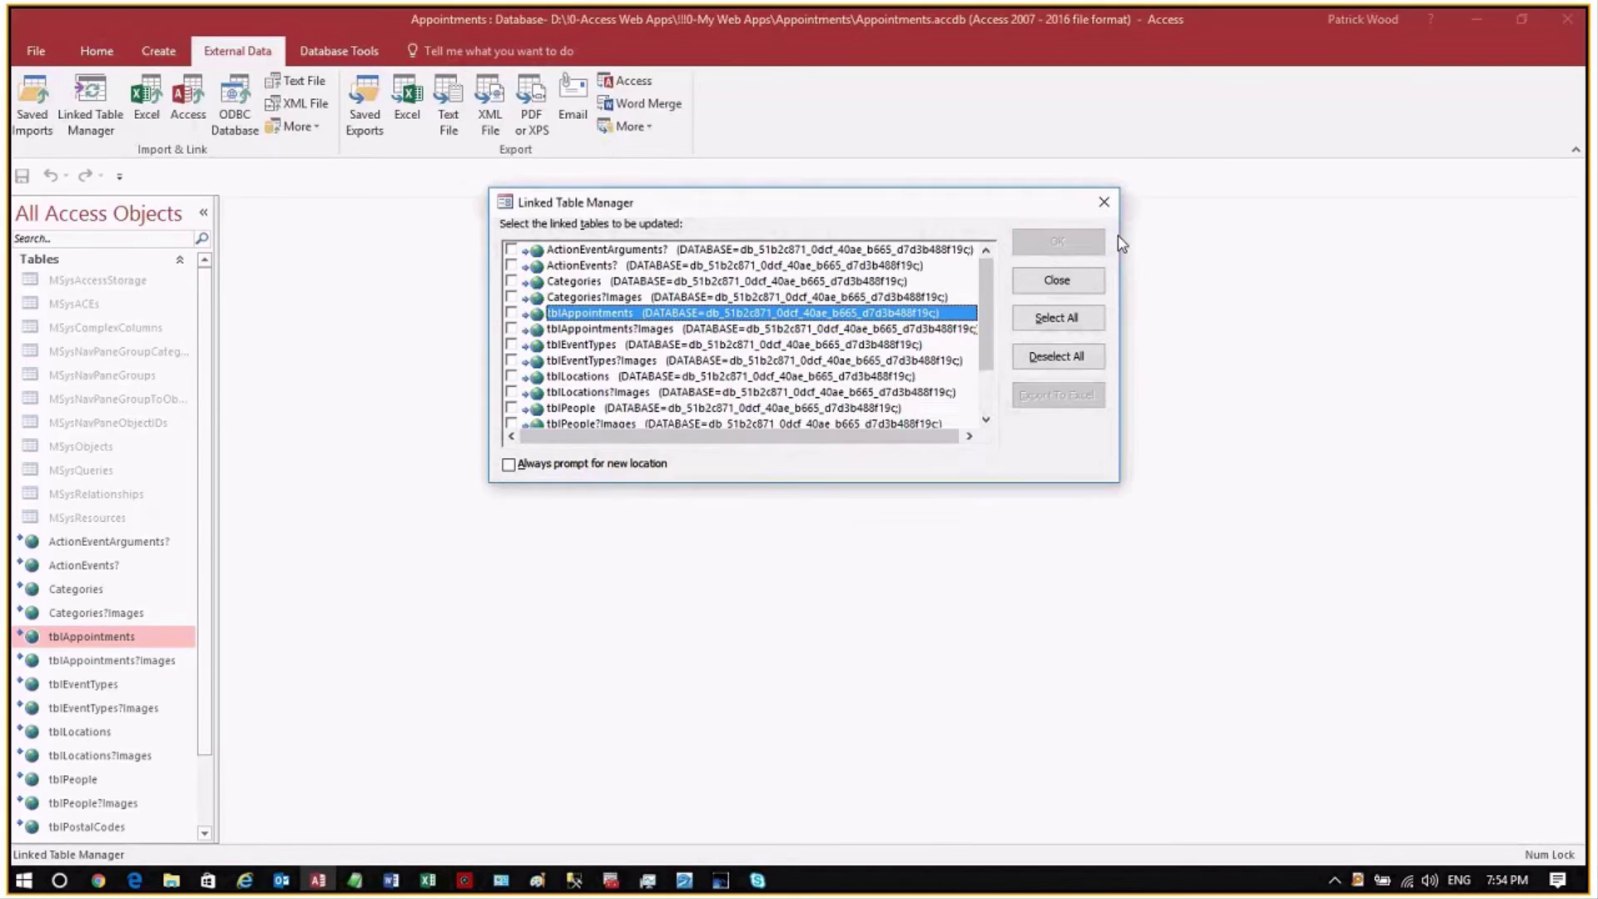
pyautogui.click(1104, 202)
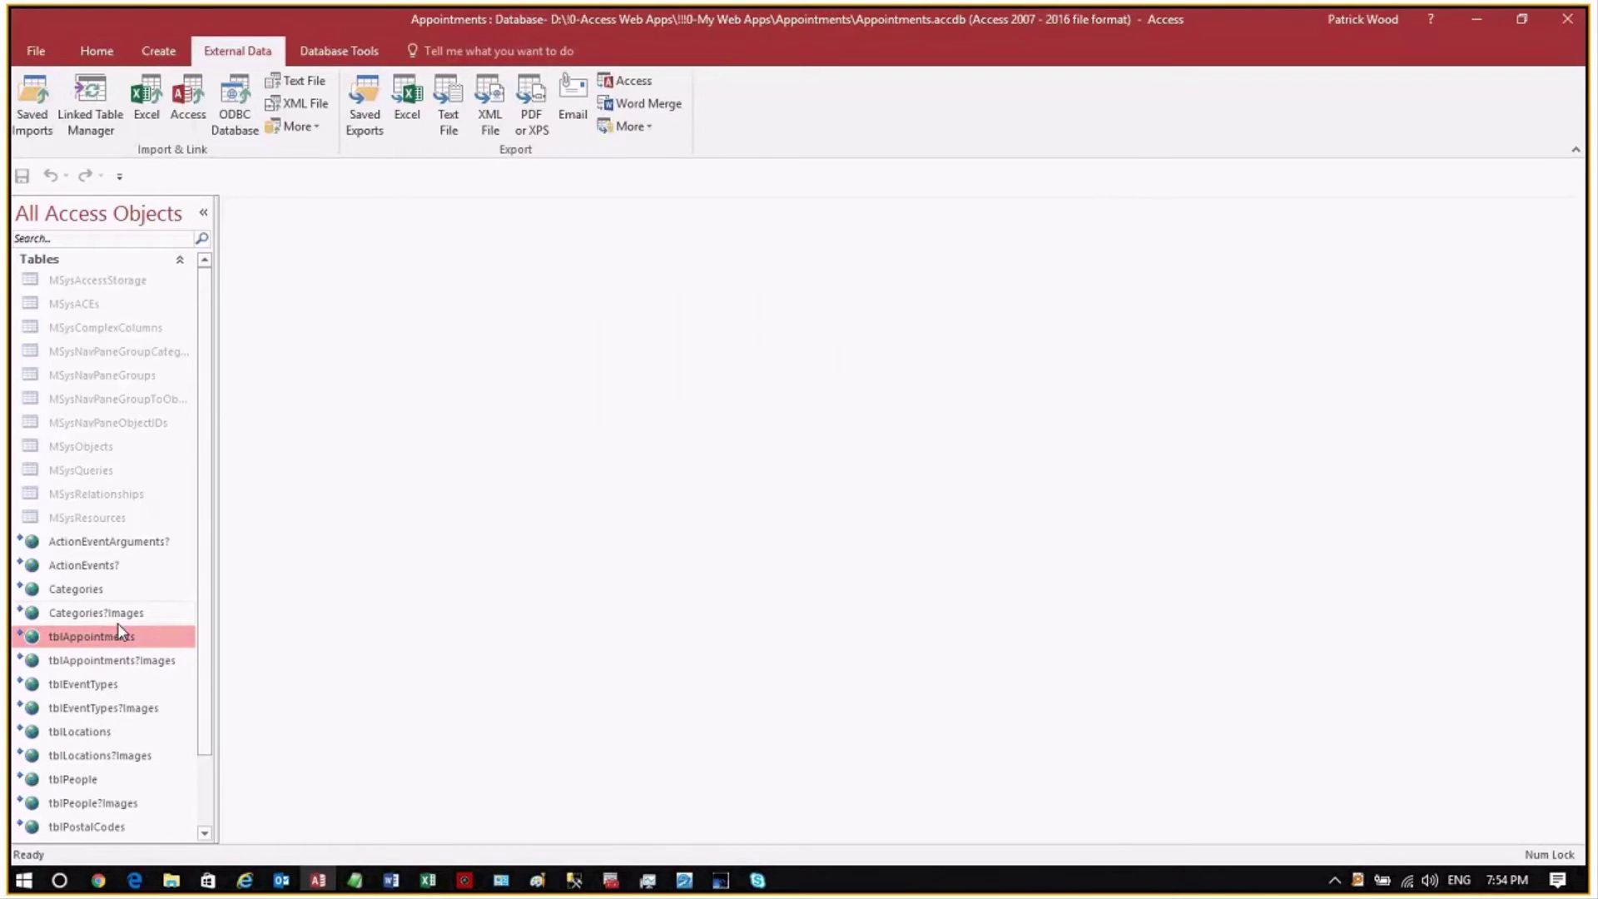
# Open linked tblAppointments in Design View and scroll down to find TestField after WhenSaved
pyautogui.doubleClick(80, 638)
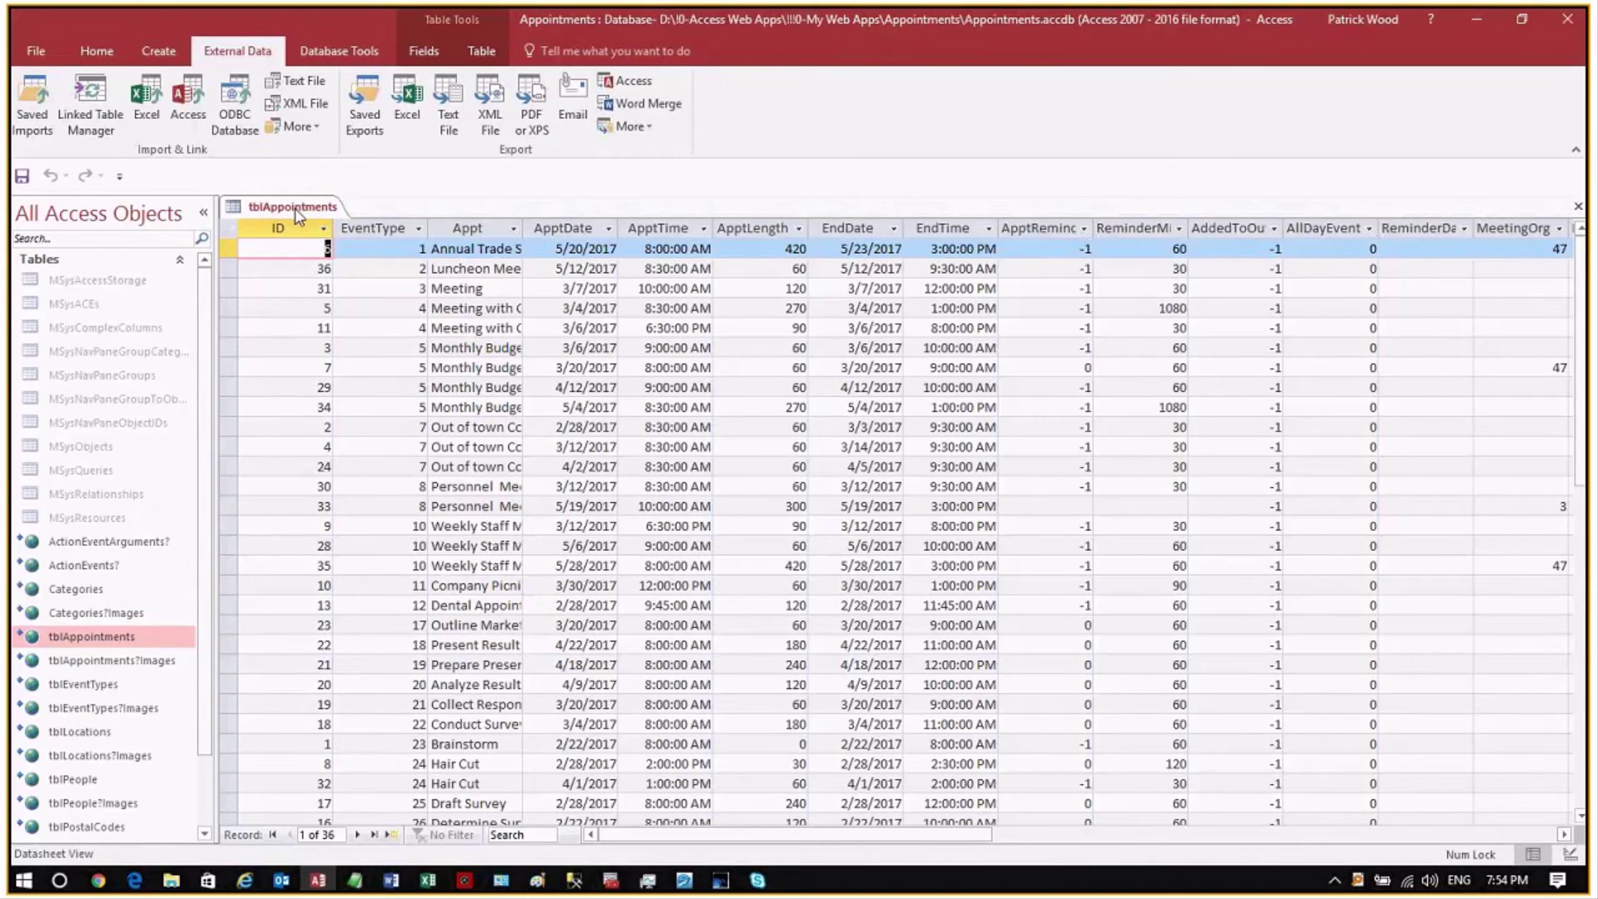
pyautogui.rightClick(295, 208)
pyautogui.click(332, 299)
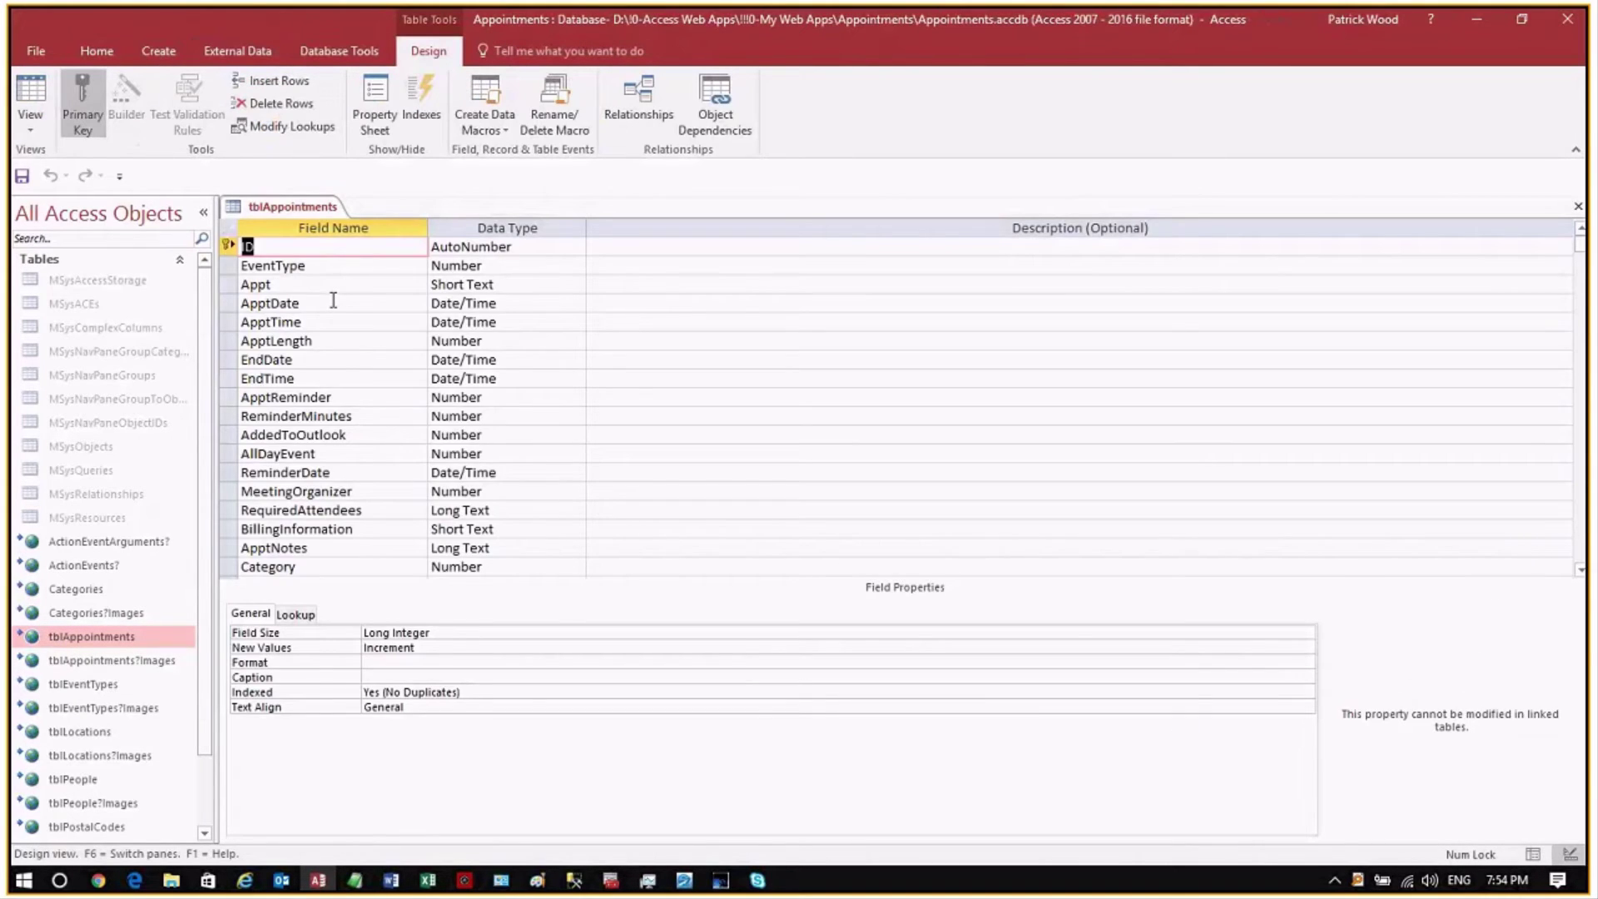
pyautogui.scroll(-4, 332, 299)
pyautogui.rightClick(289, 209)
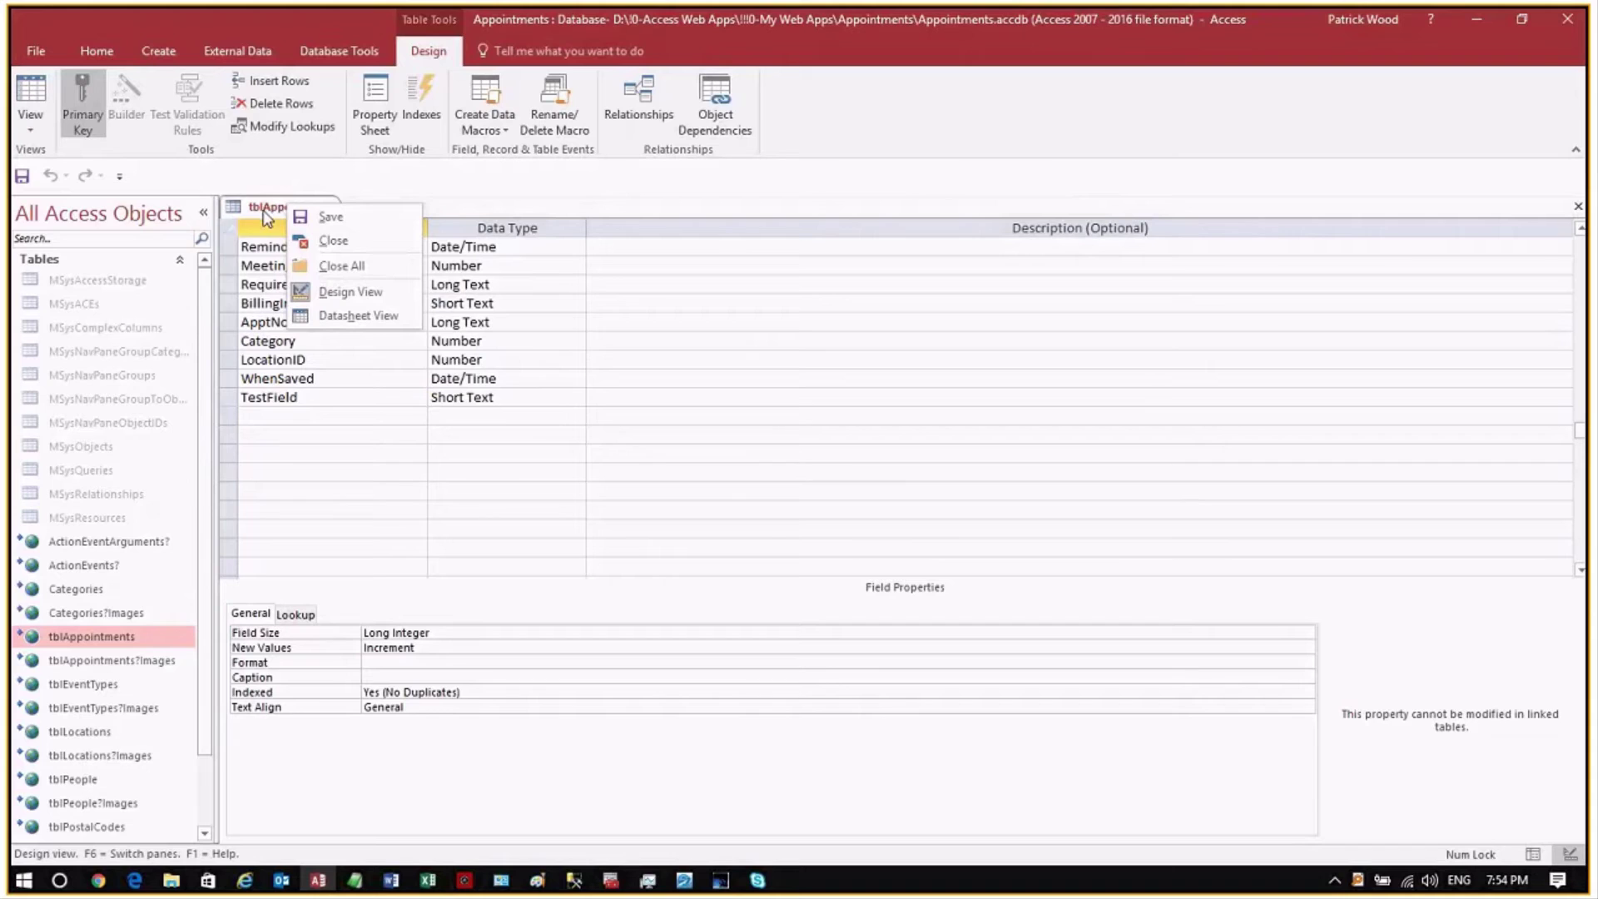
# Close tblAppointments and switch to the External Data ribbon
pyautogui.click(309, 242)
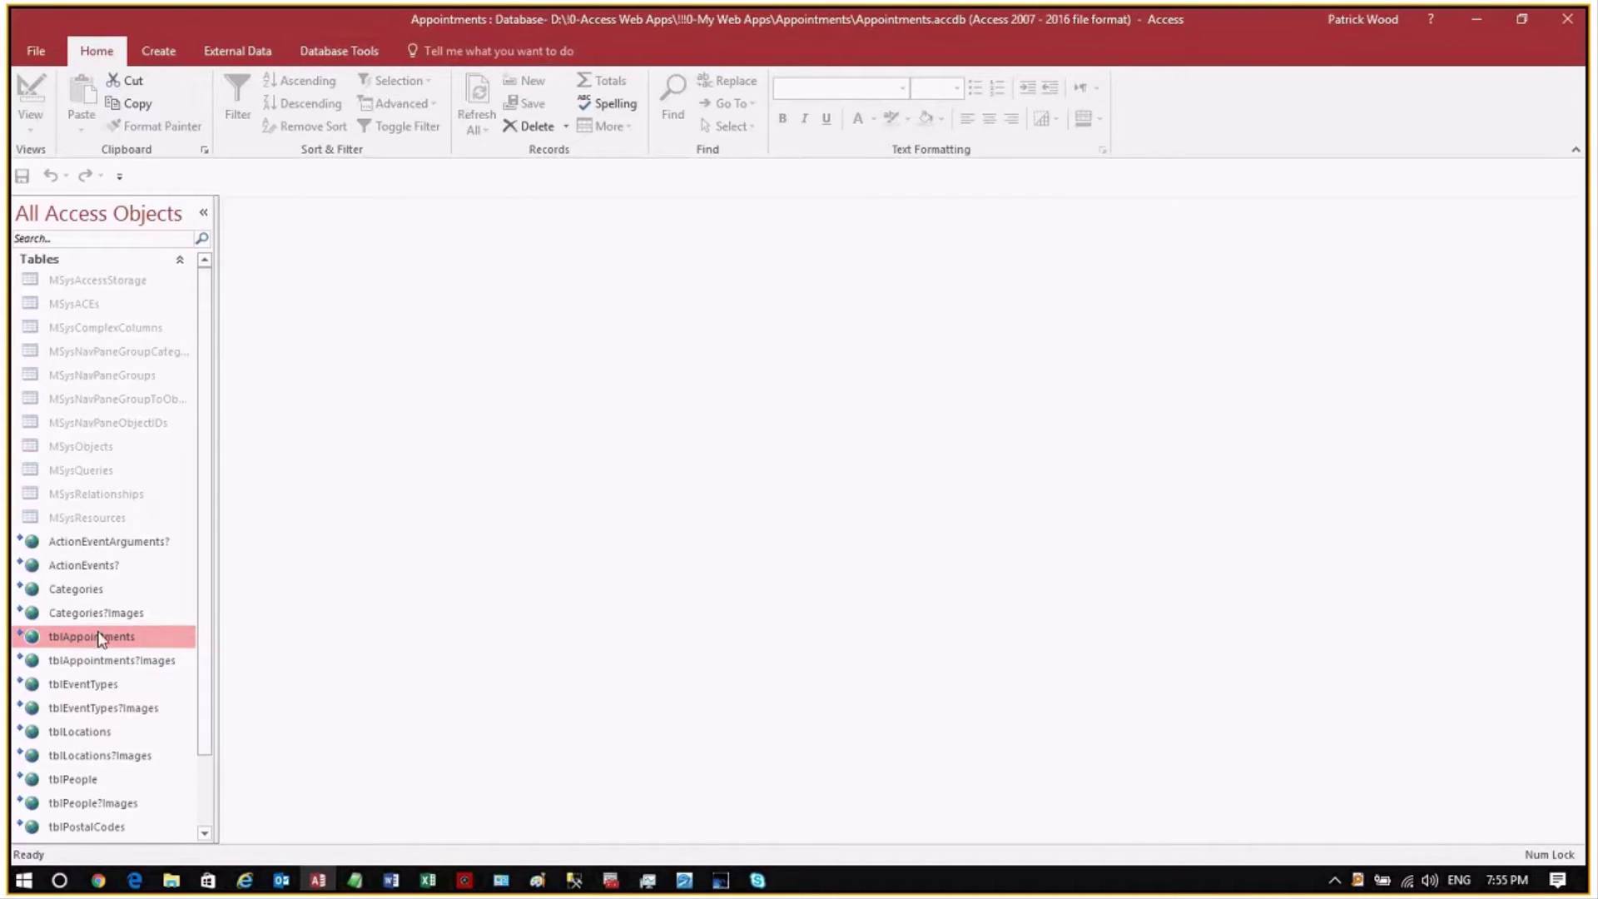
pyautogui.click(241, 50)
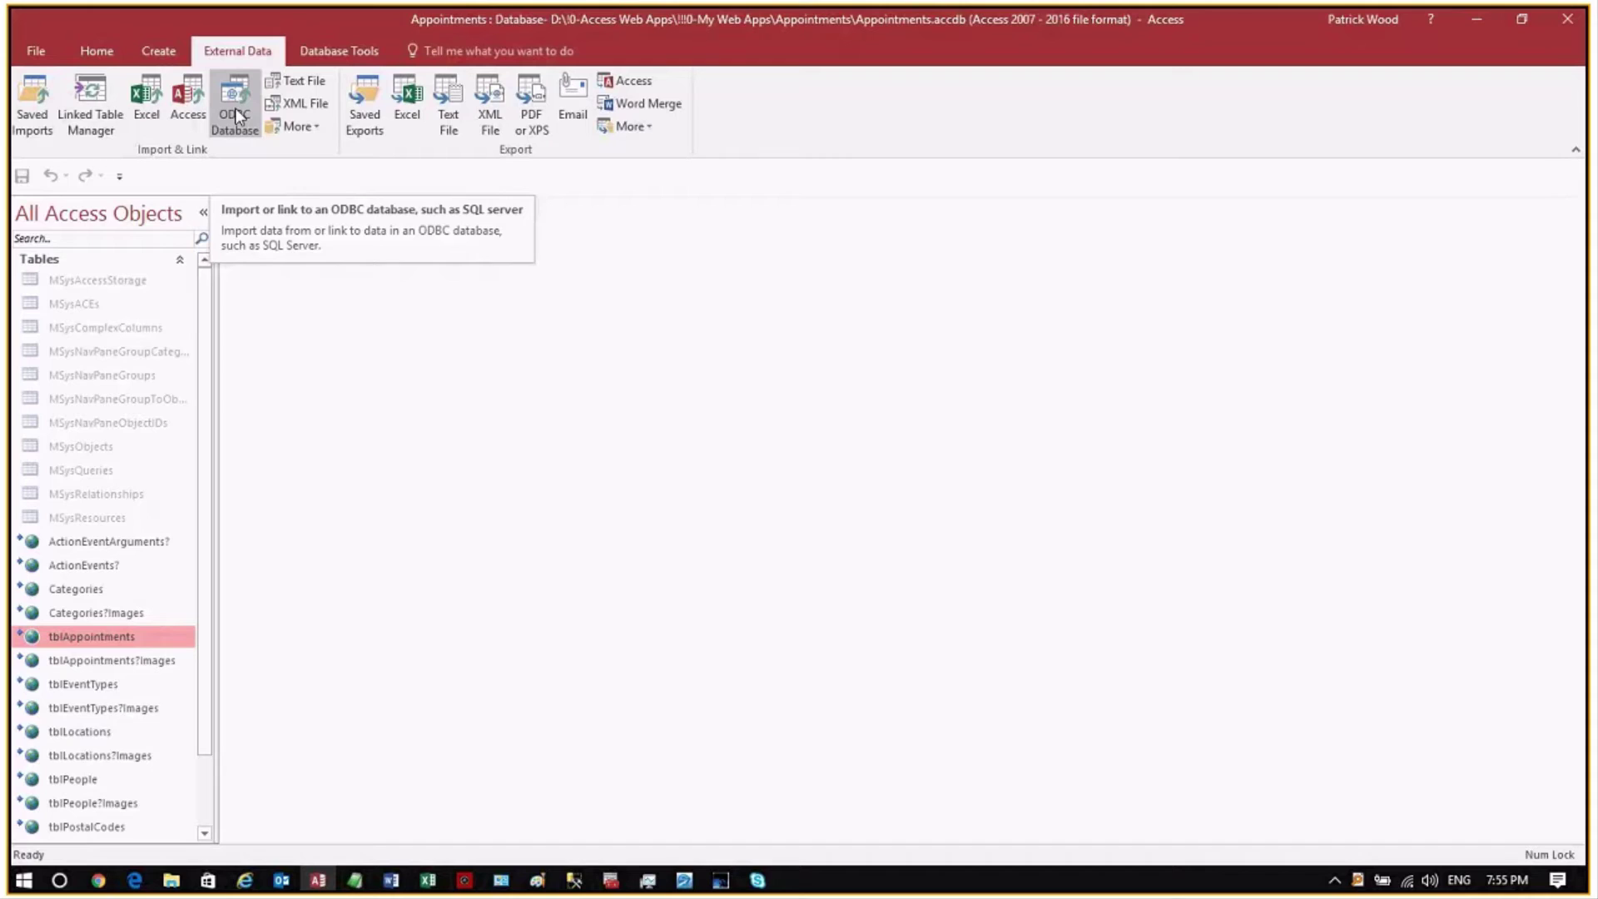
pyautogui.click(237, 117)
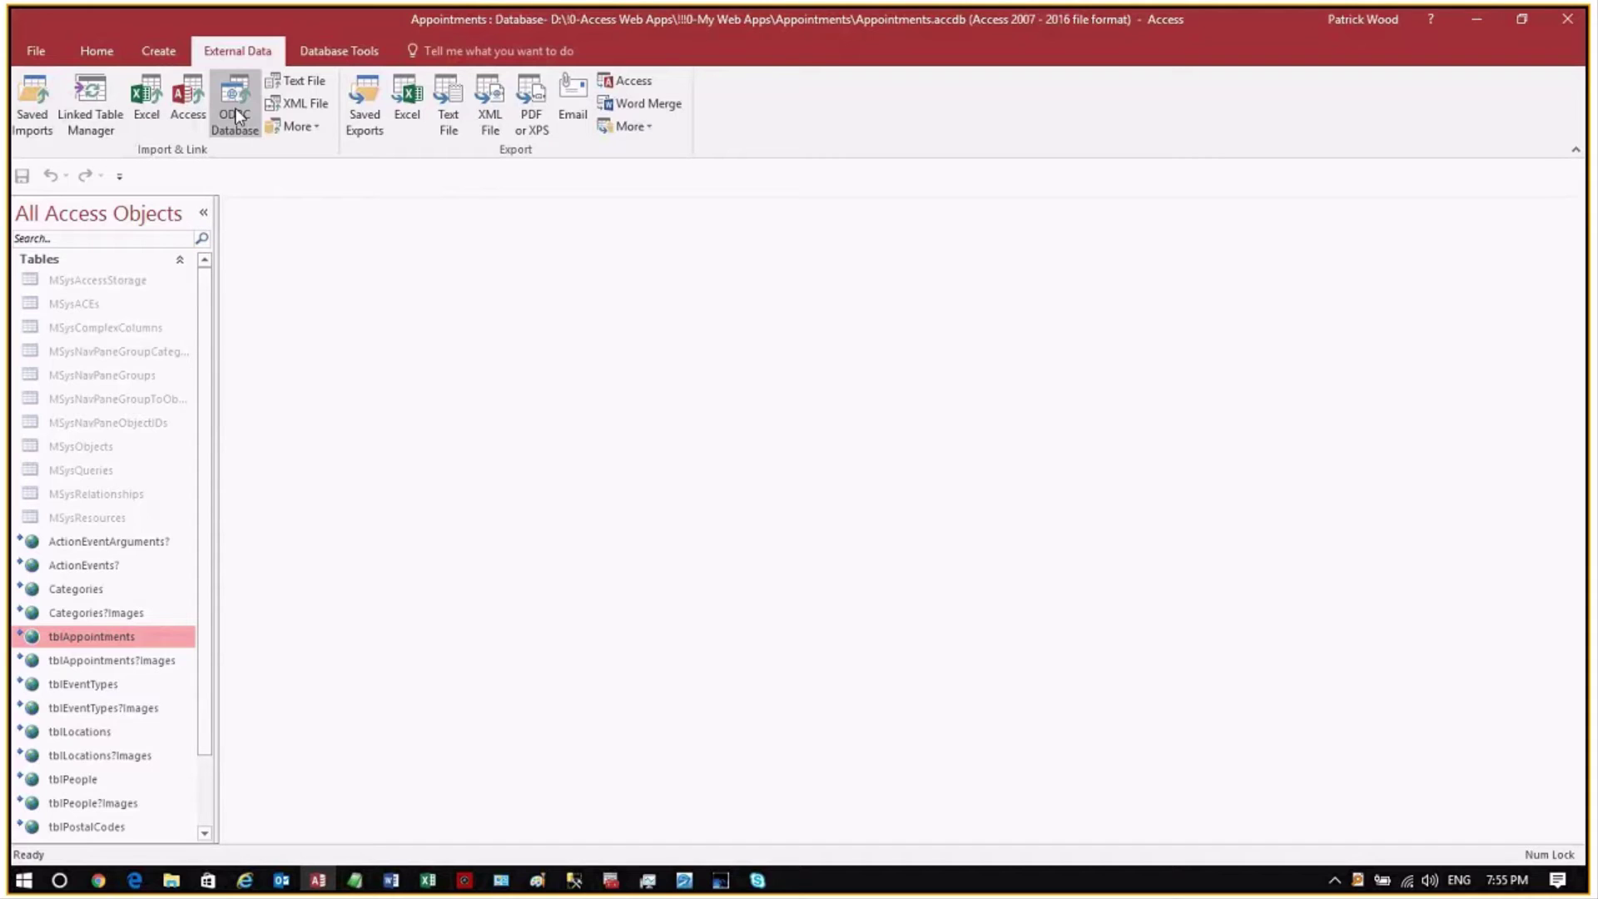
pyautogui.moveTo(326, 16)
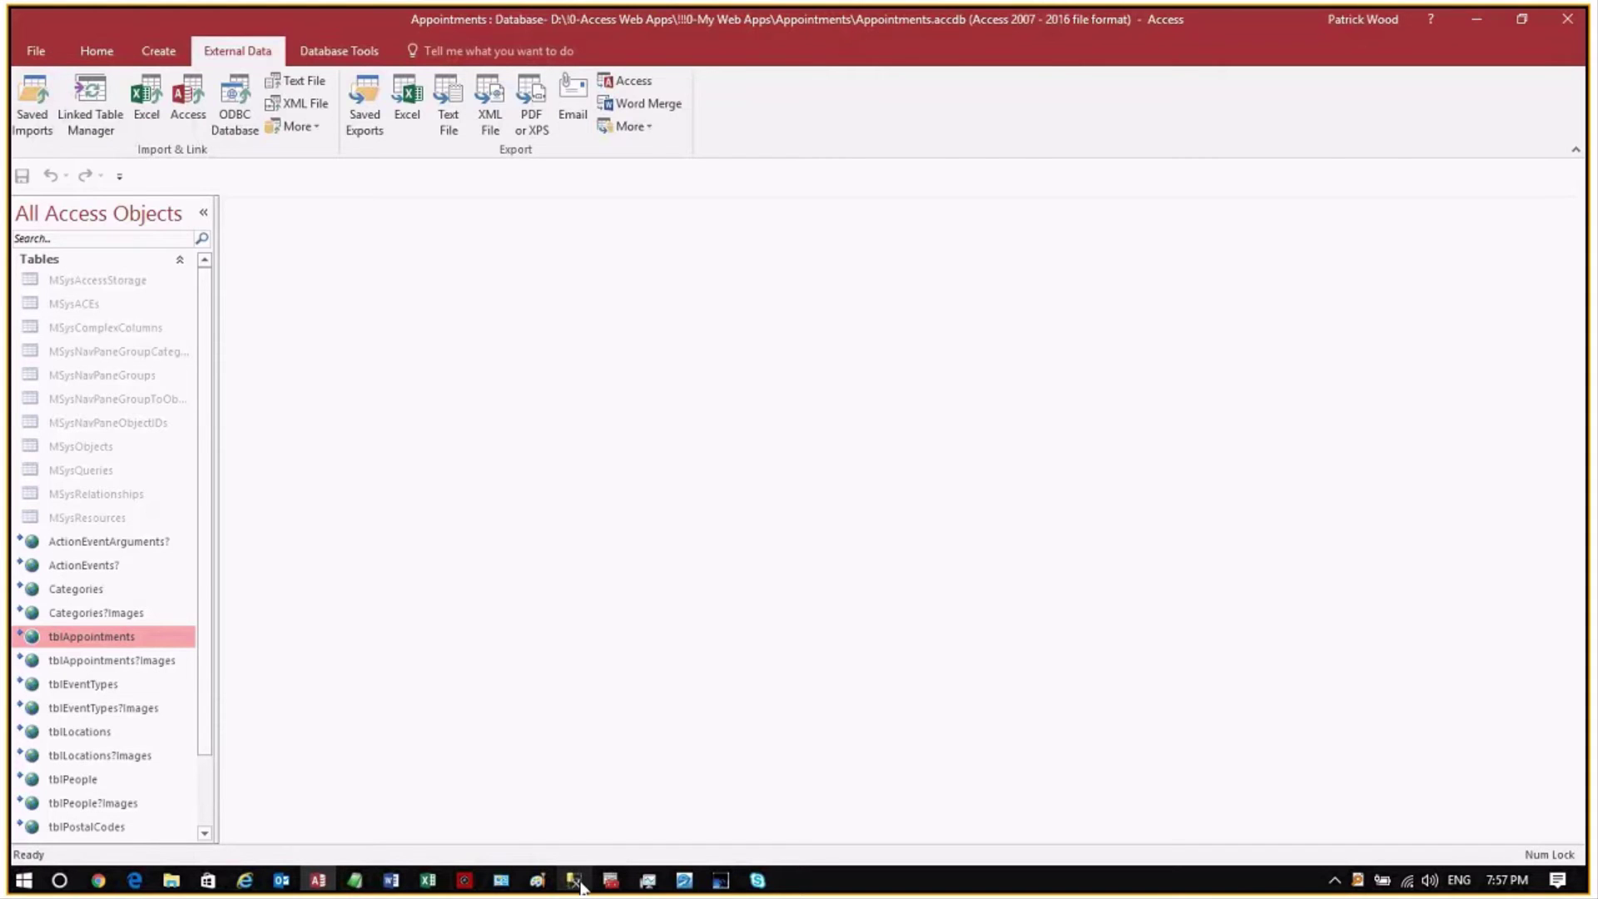
# Connect SSMS to axfmlkqb8u.database.windows.net and expand AdventureWorksLTAZ2008R2 Views, widening Object Explorer
pyautogui.click(580, 887)
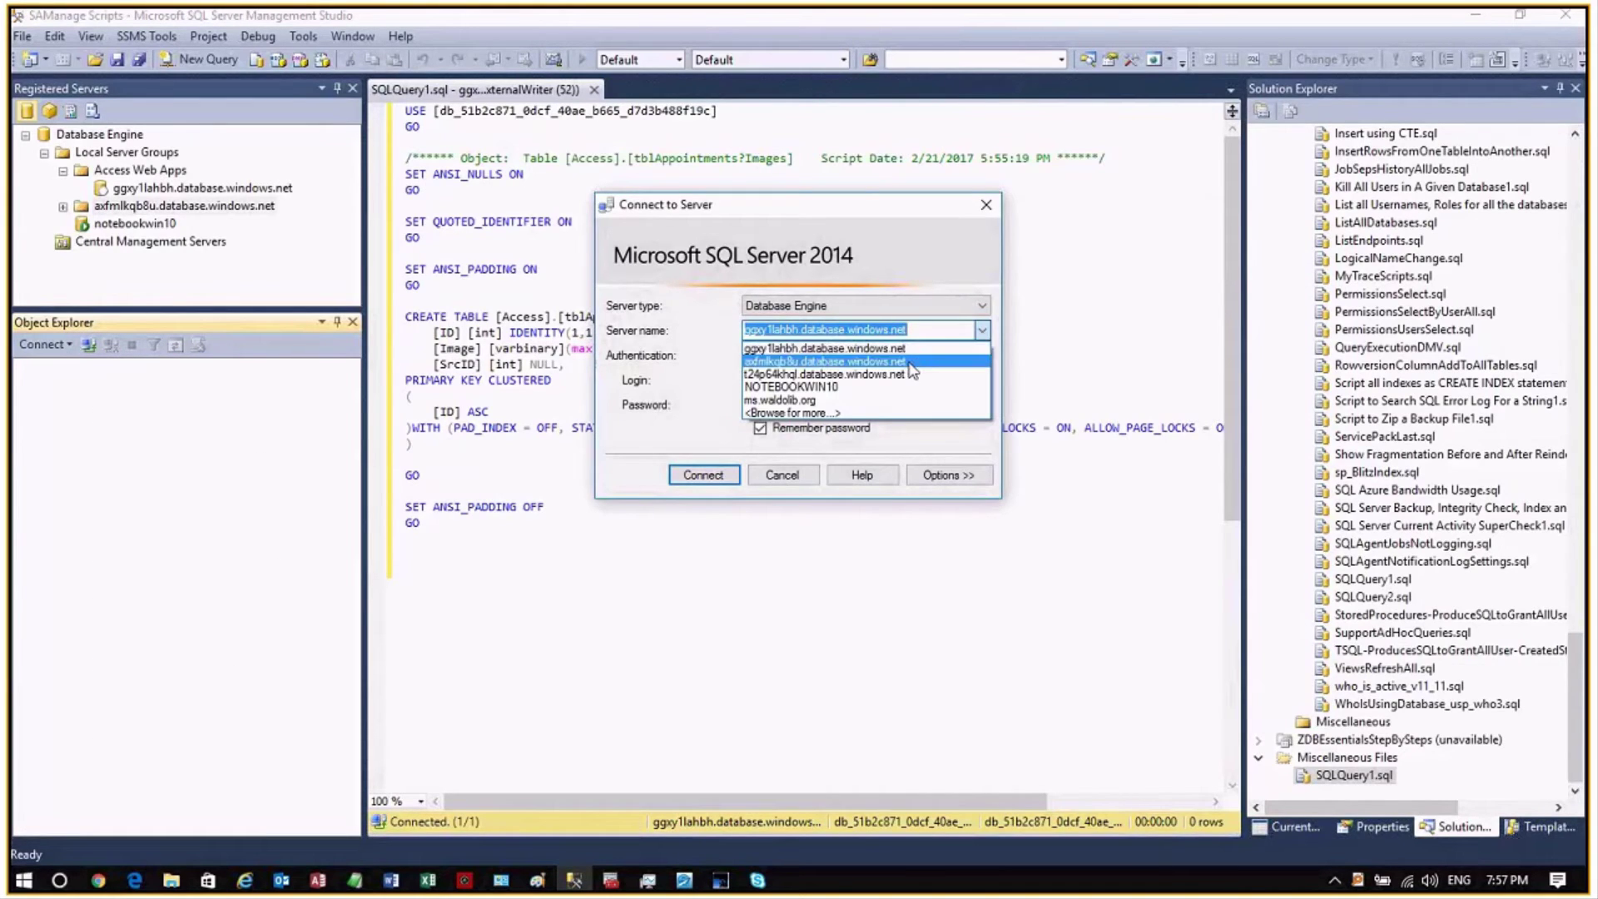
pyautogui.click(913, 368)
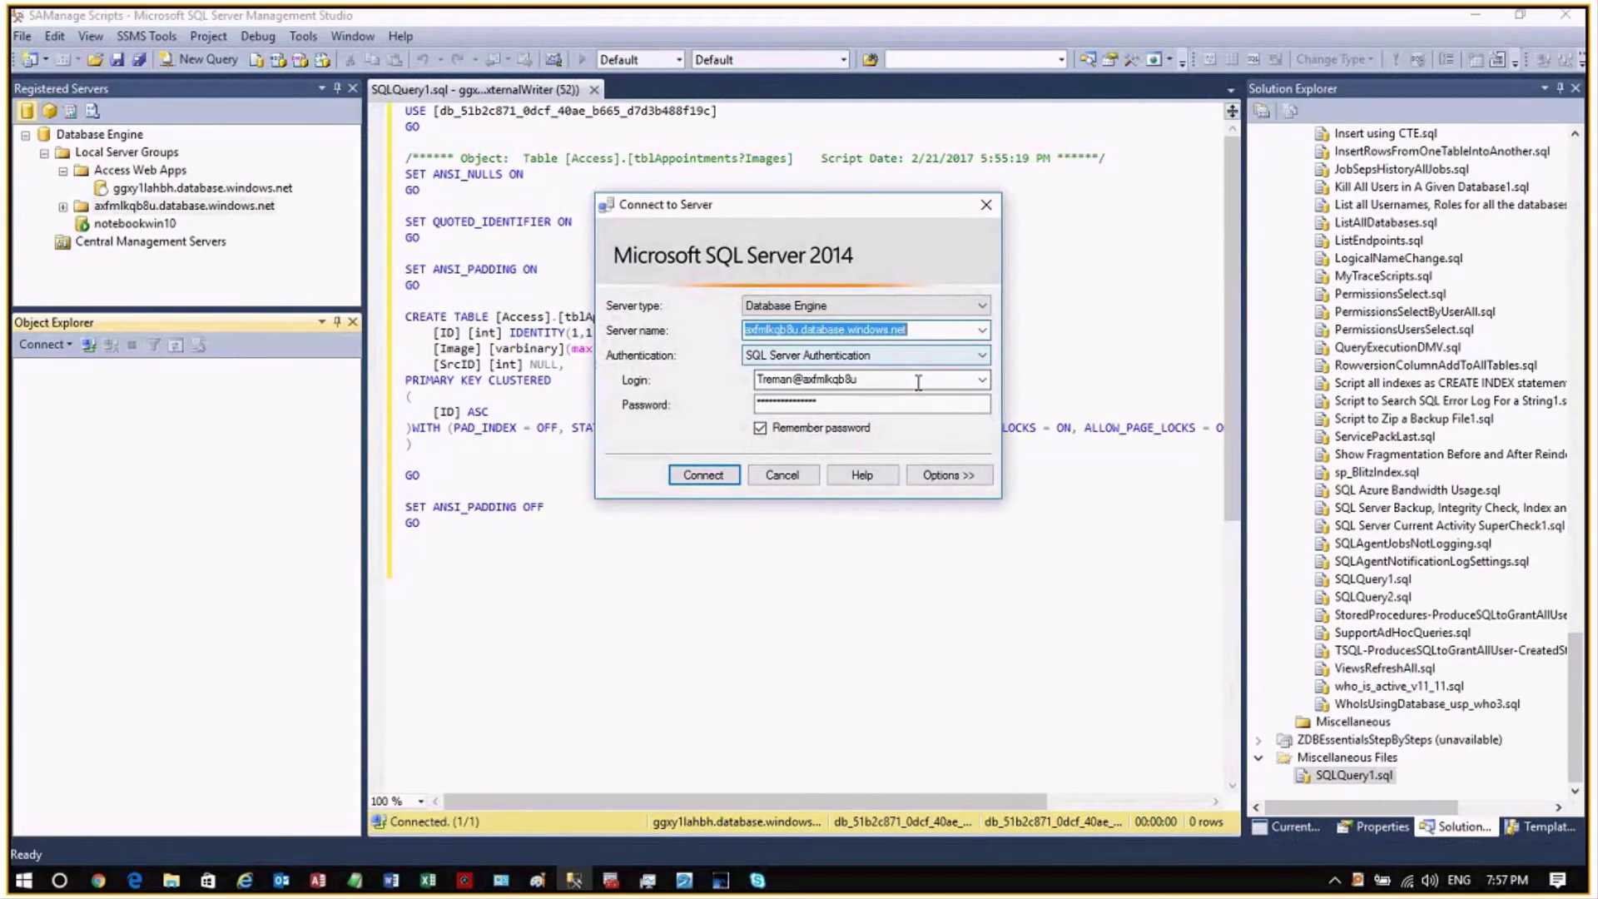
pyautogui.click(704, 474)
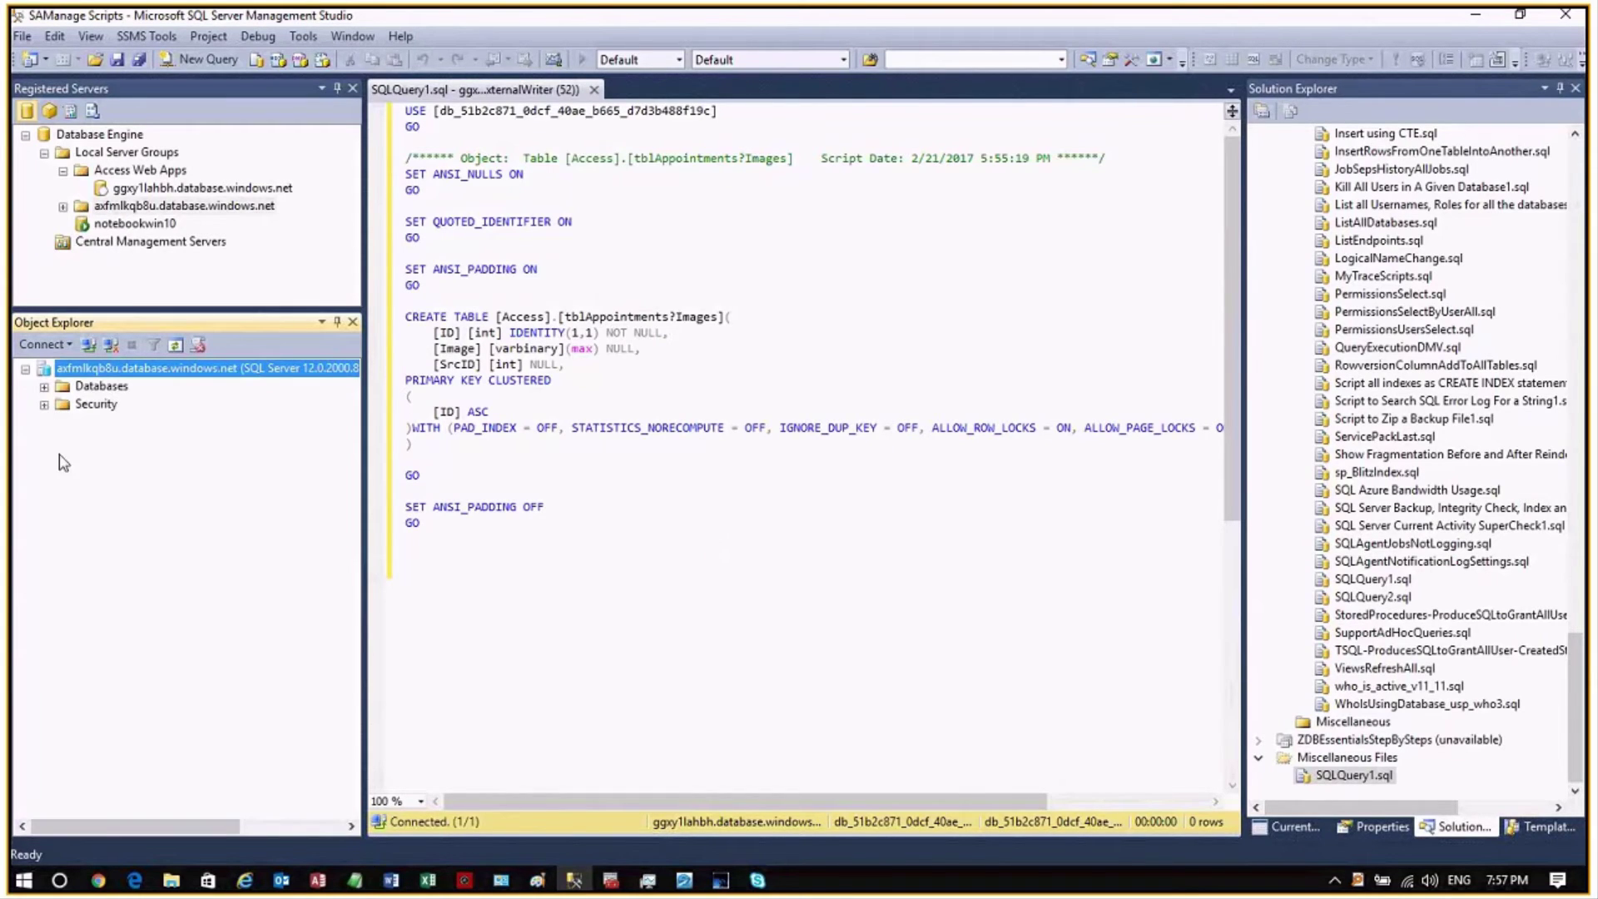
pyautogui.click(45, 386)
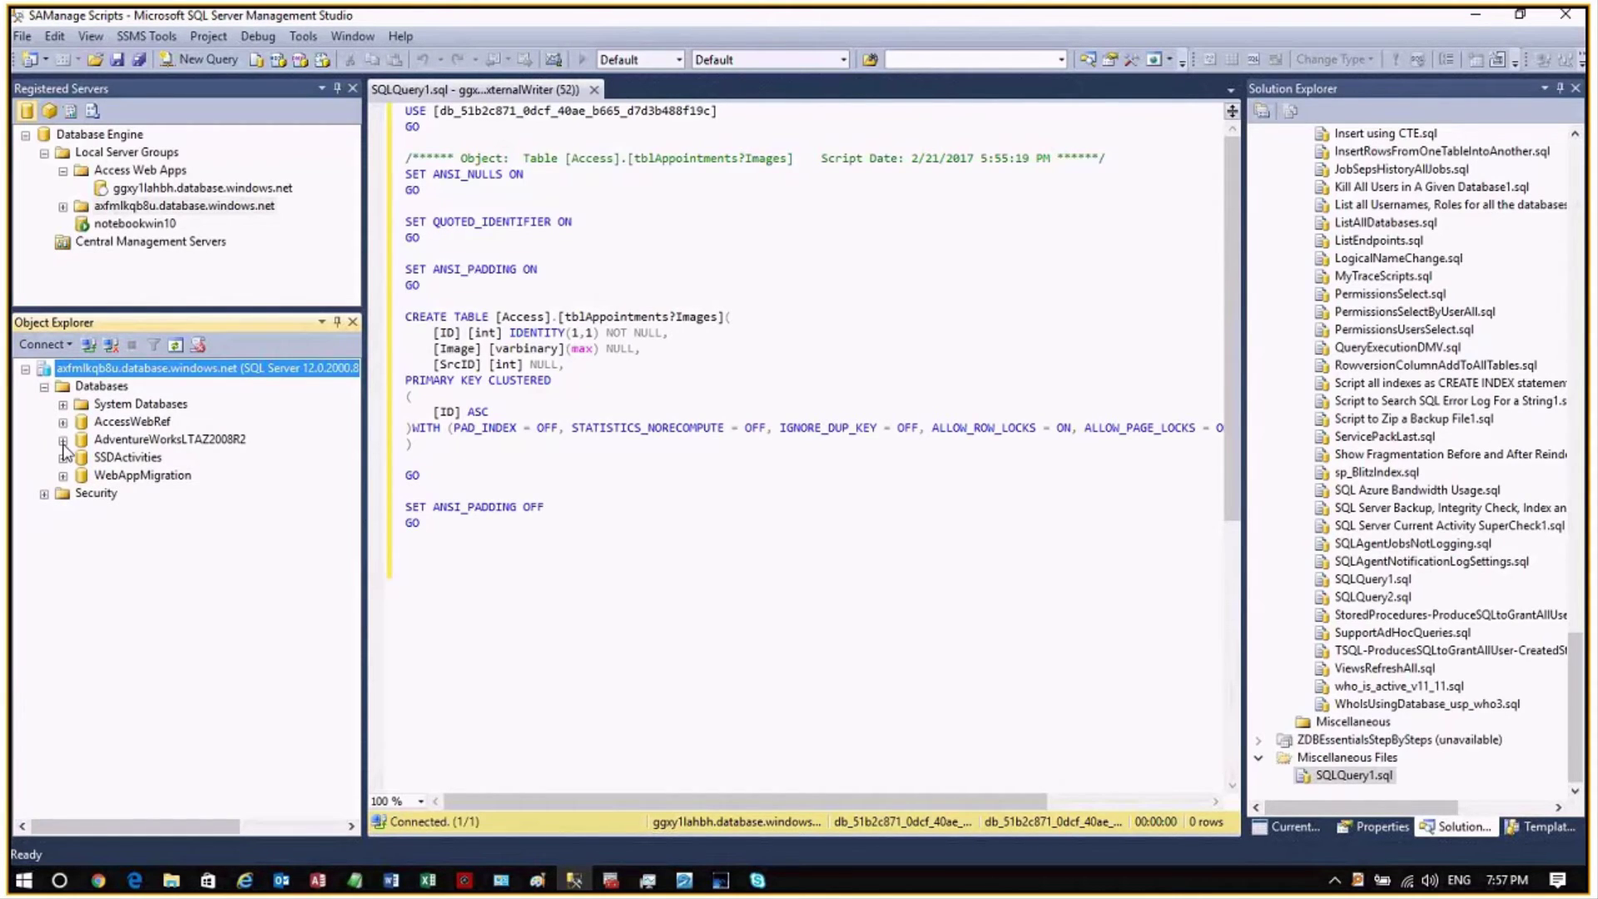
pyautogui.click(62, 440)
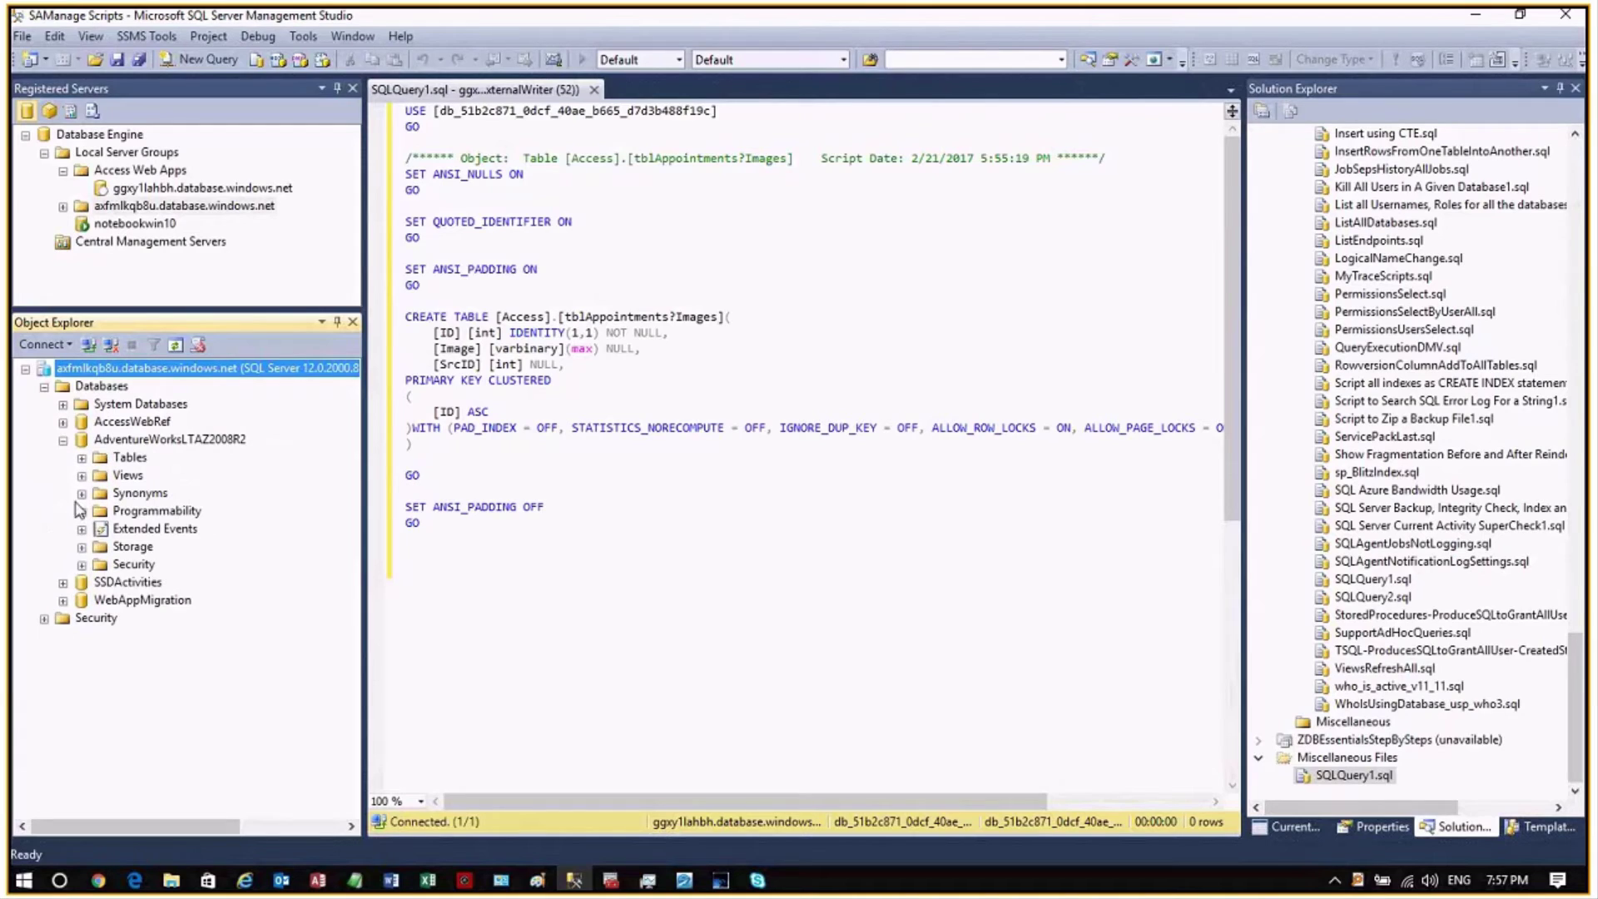
pyautogui.click(82, 475)
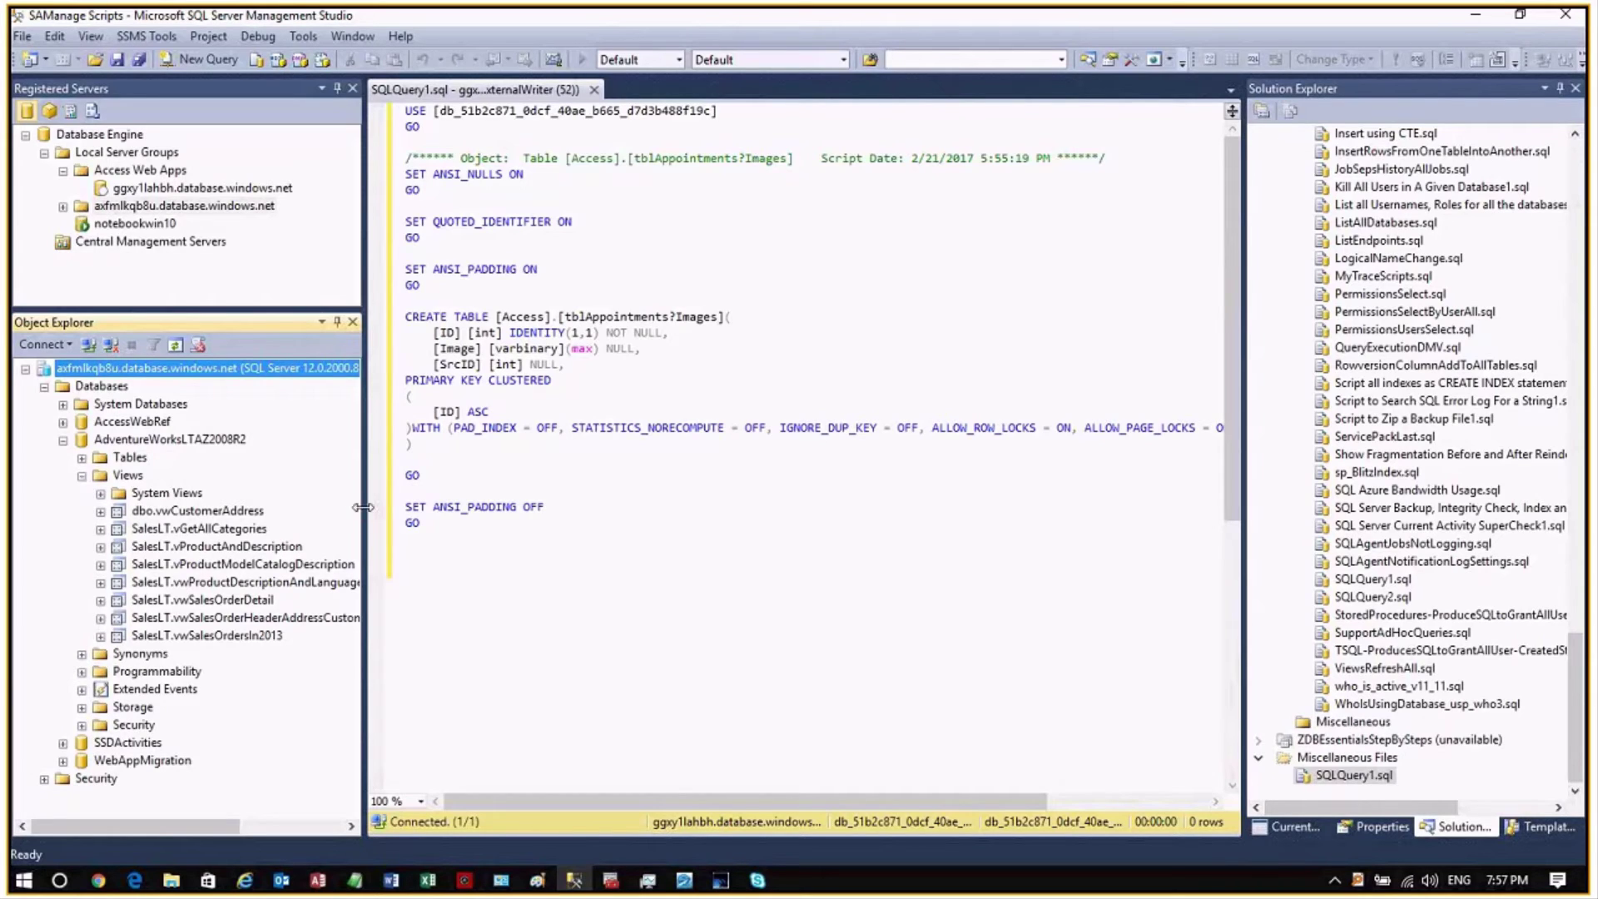
pyautogui.moveTo(363, 507); pyautogui.dragTo(405, 503)
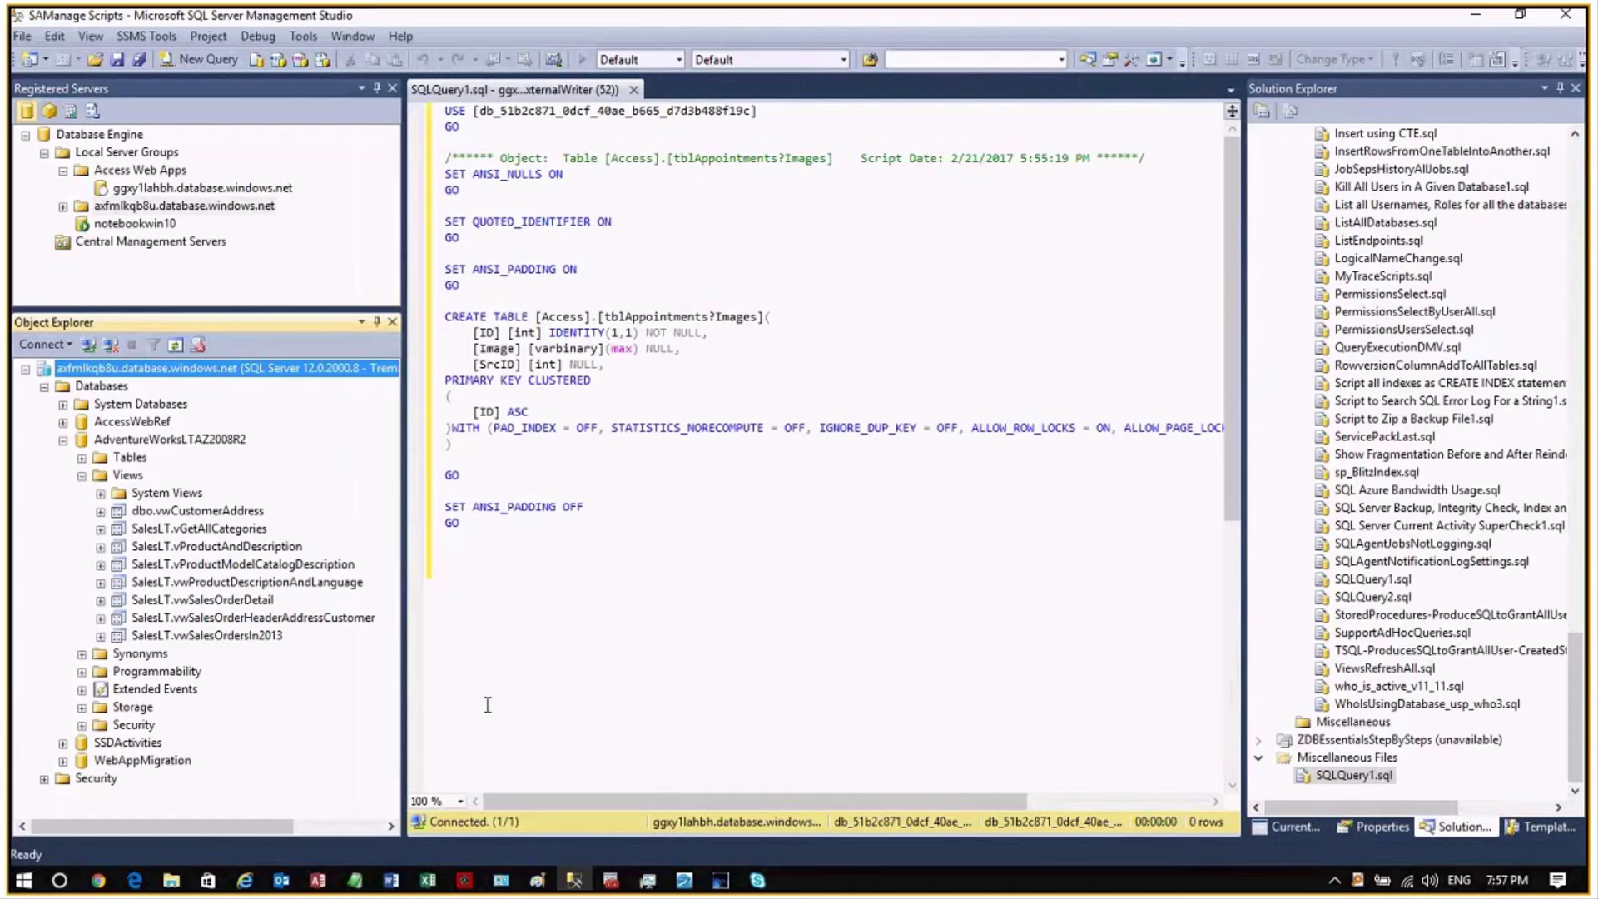
# Connect a new Database Engine session to the web app's ggxy1lahbh server
pyautogui.click(65, 343)
pyautogui.click(73, 369)
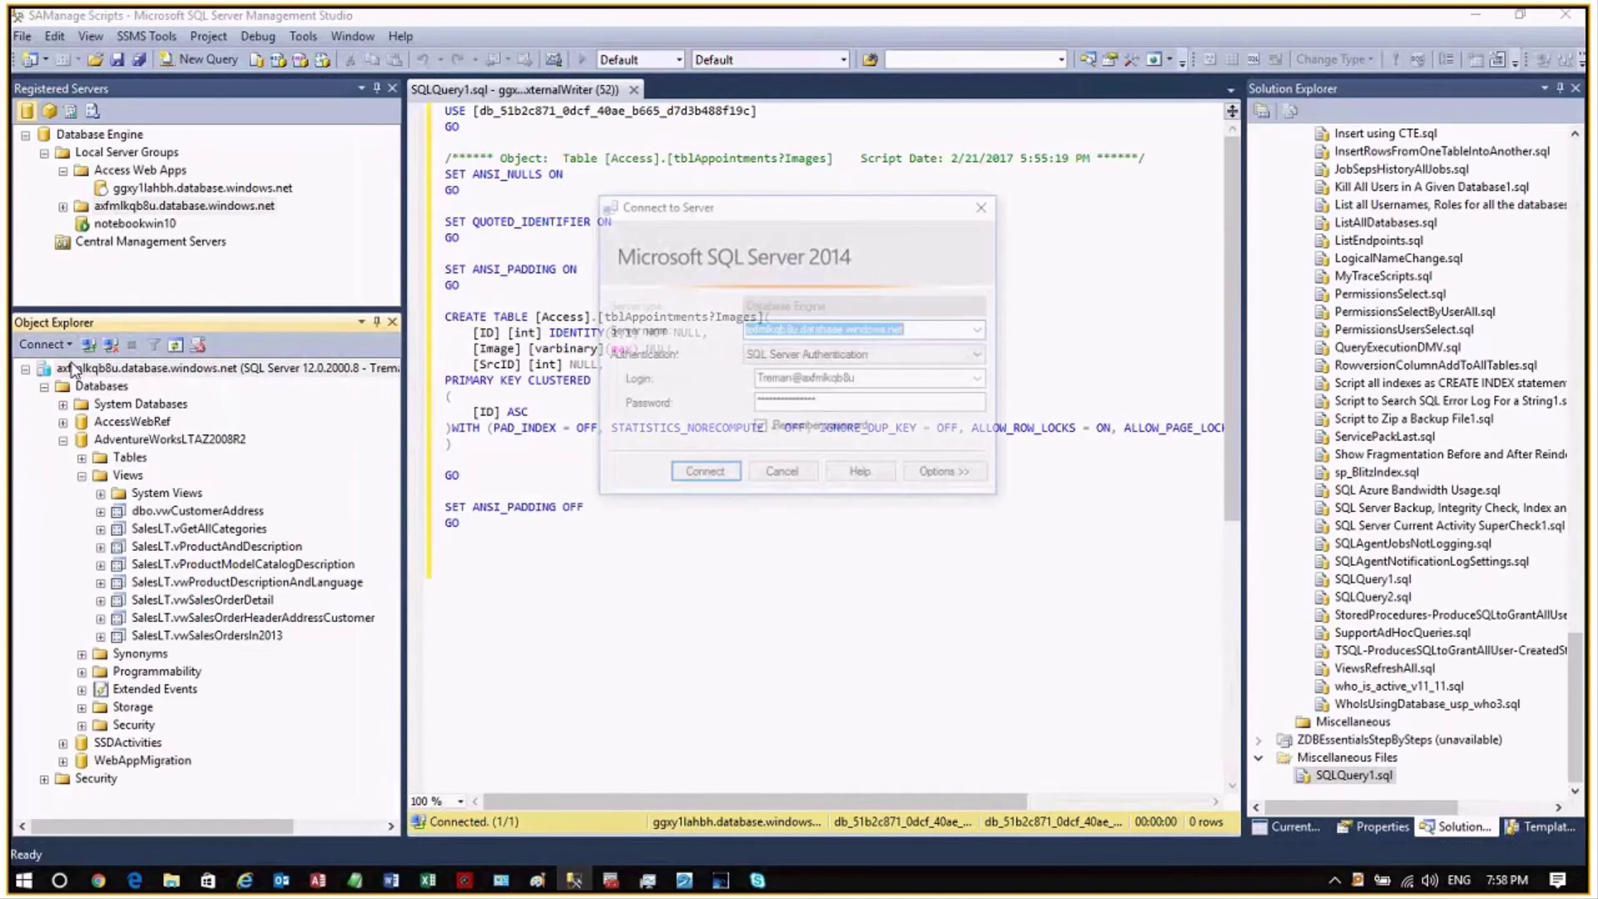
pyautogui.click(982, 330)
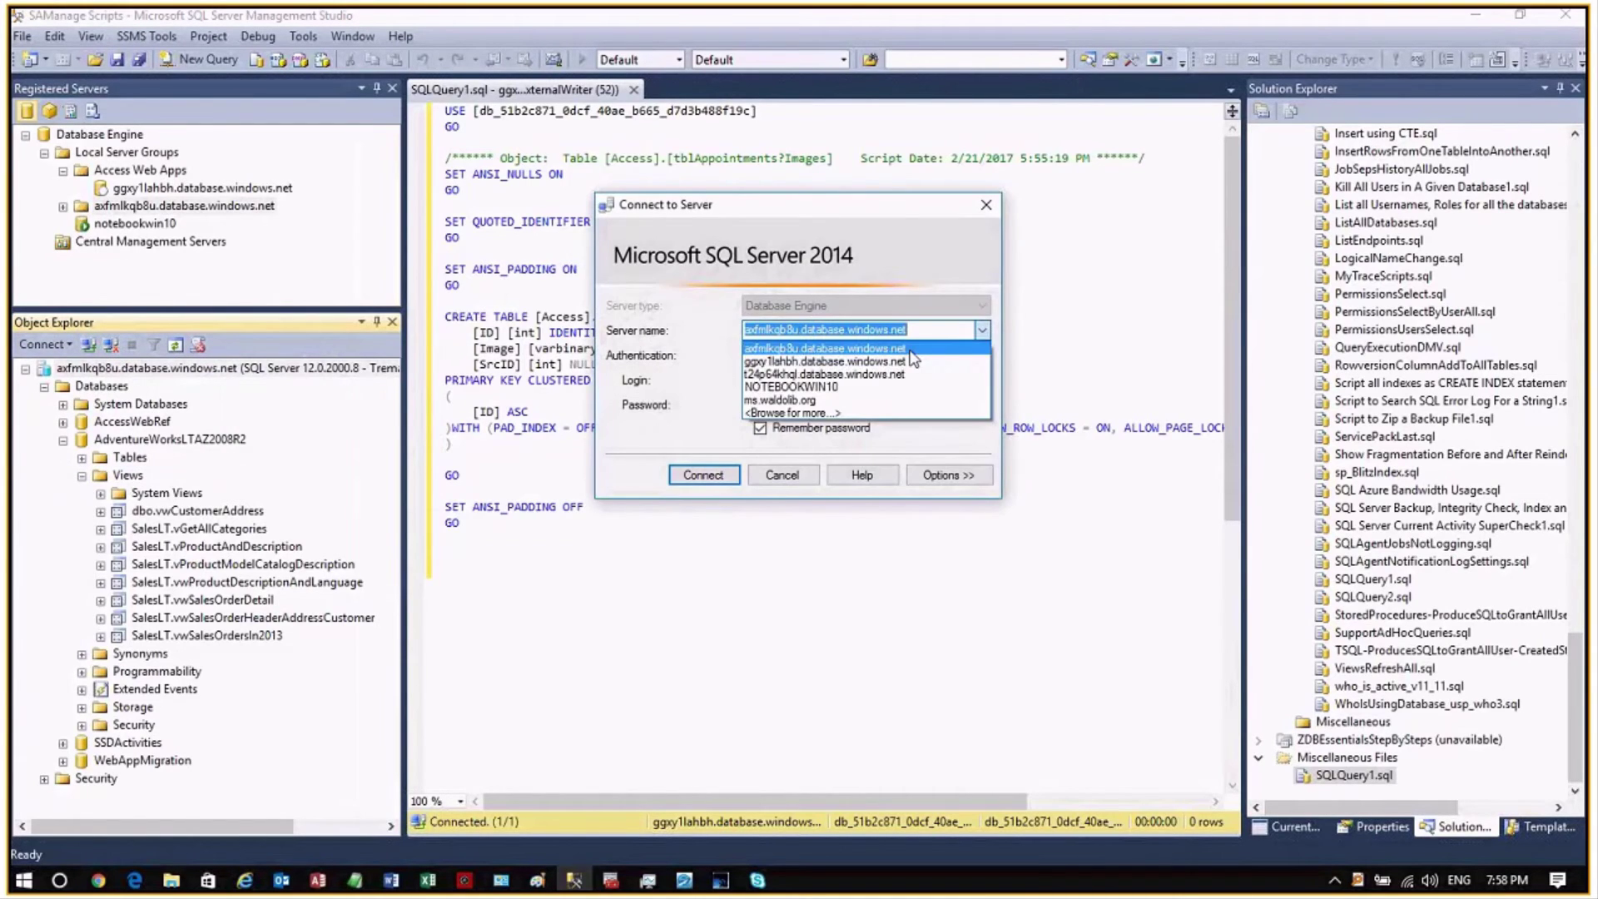
pyautogui.click(865, 363)
pyautogui.click(703, 475)
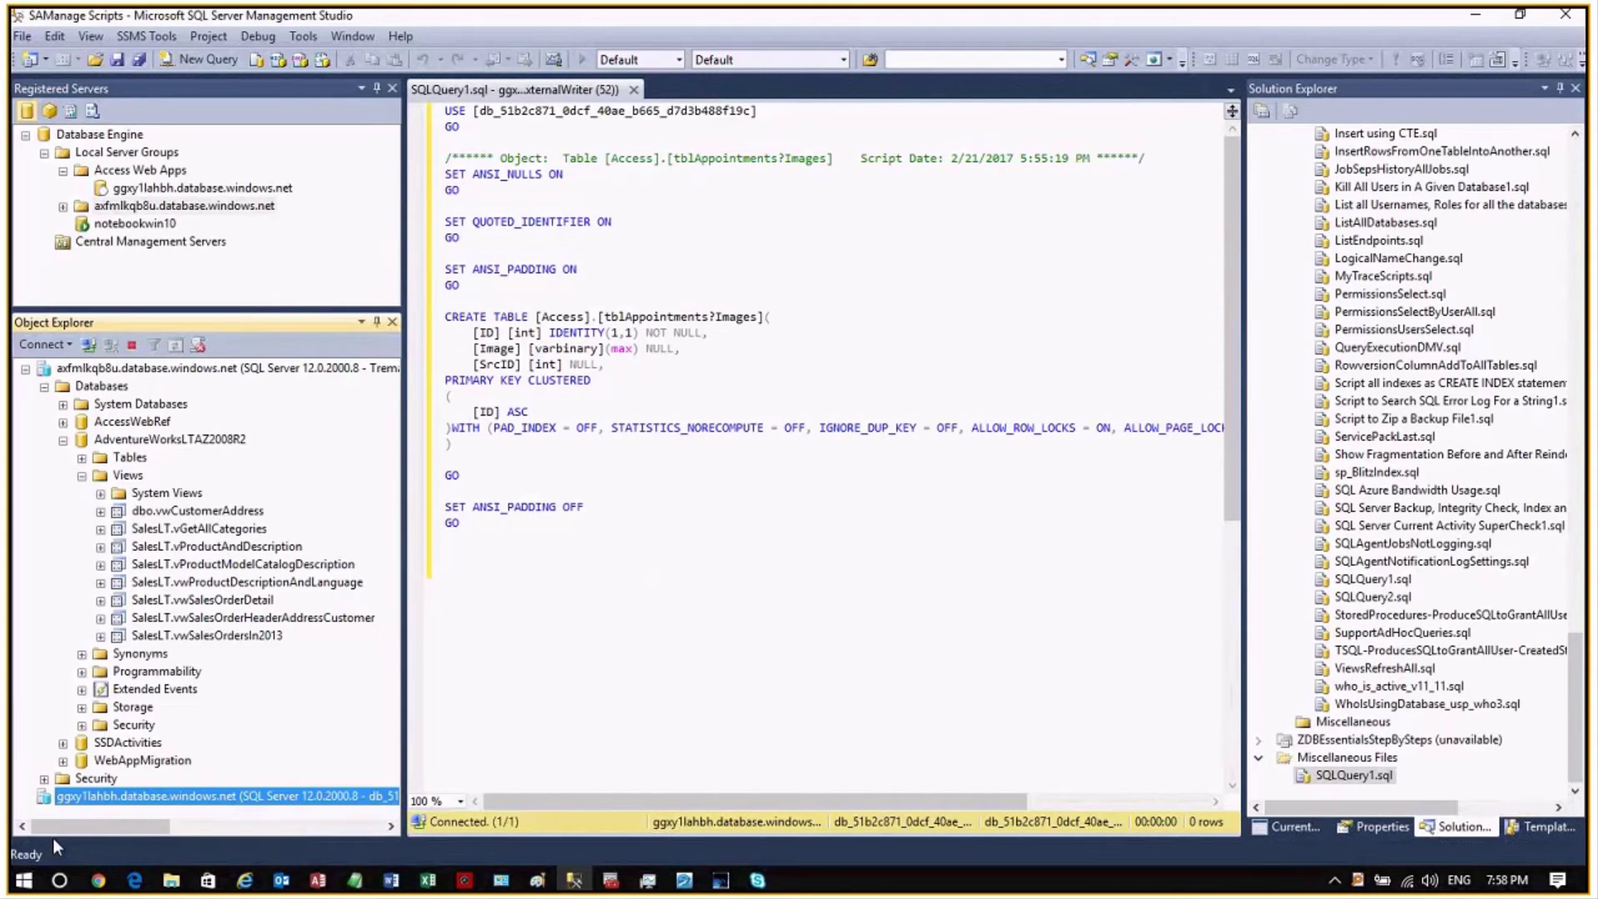
# Expand the db_51b2c871 database's Views folder and widen Object Explorer to read the names
pyautogui.click(45, 797)
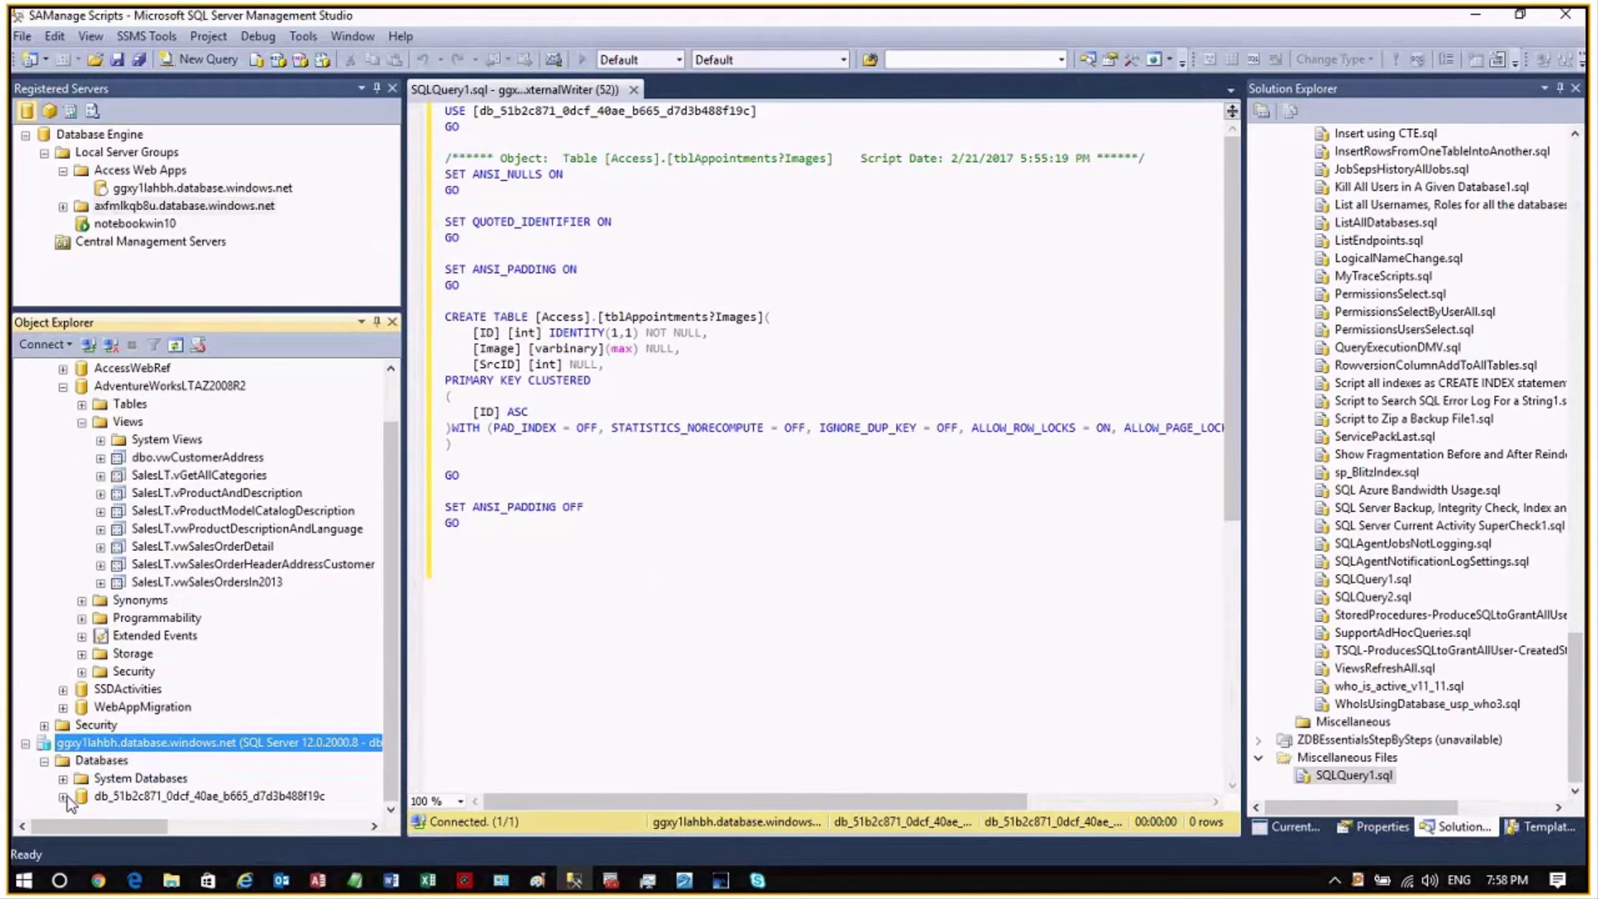
pyautogui.click(63, 797)
pyautogui.click(82, 707)
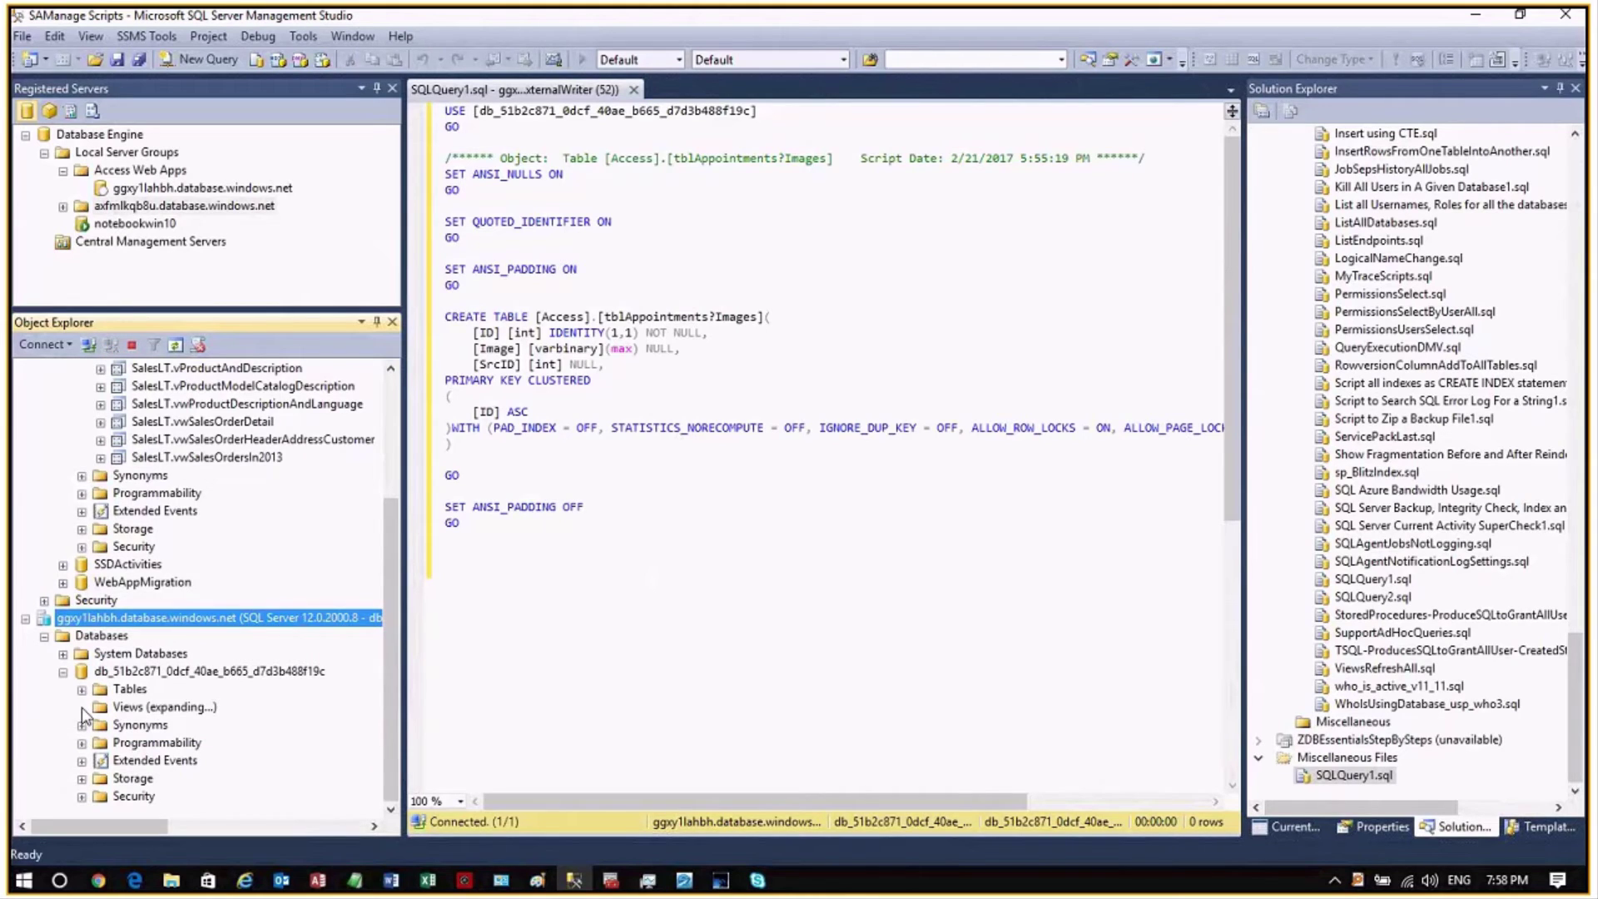
pyautogui.moveTo(404, 697); pyautogui.dragTo(509, 698)
pyautogui.moveTo(509, 698); pyautogui.dragTo(469, 691)
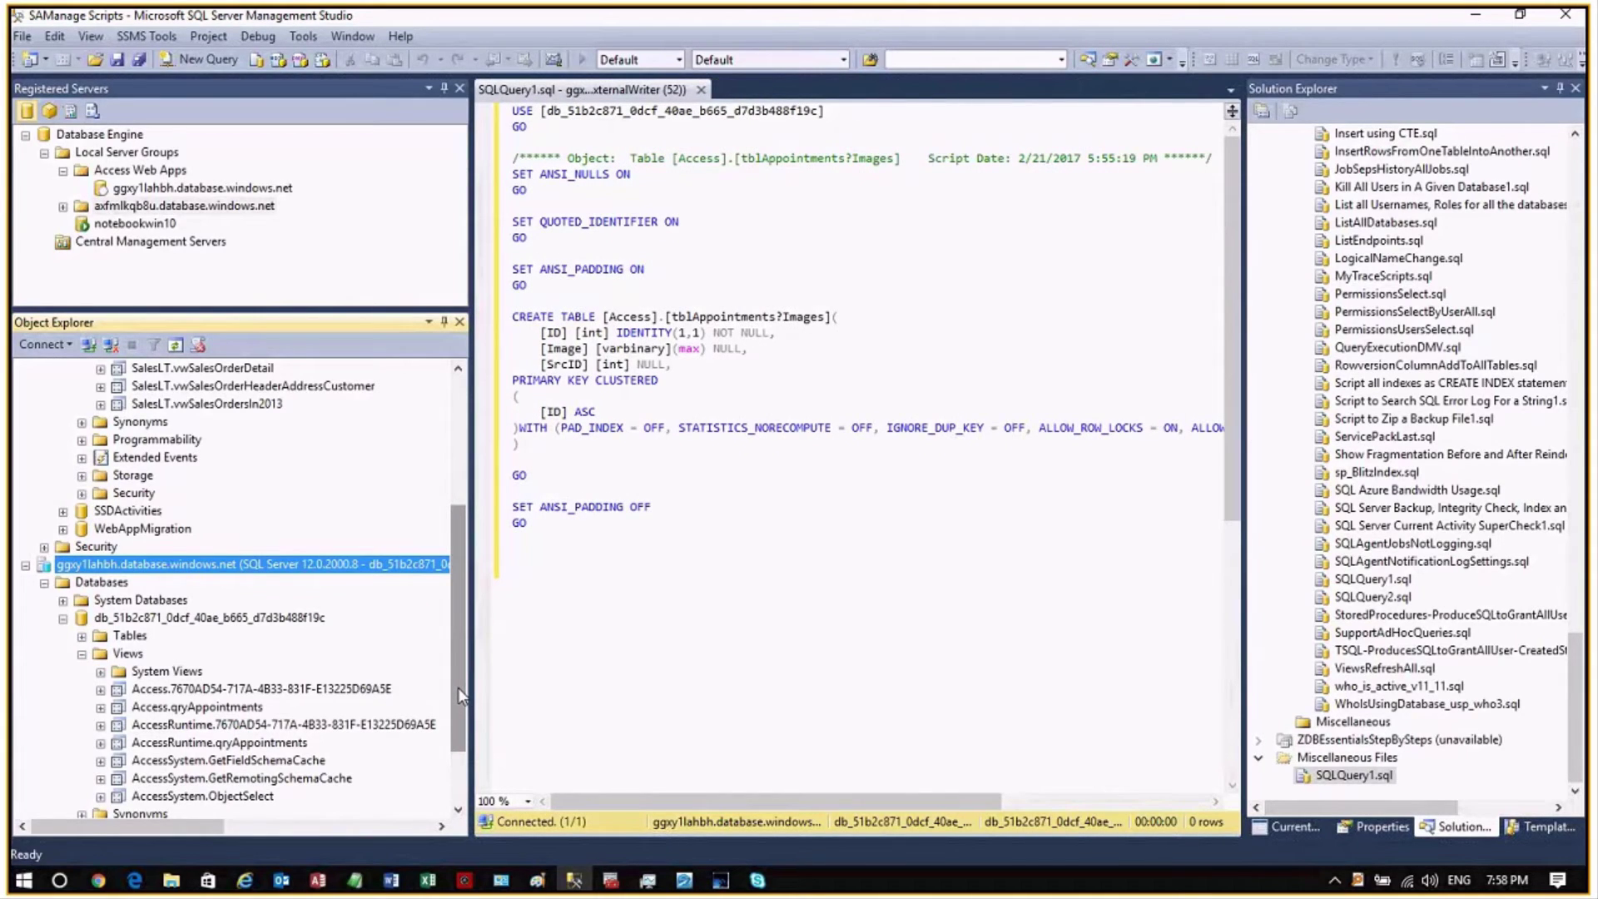
pyautogui.moveTo(457, 687); pyautogui.dragTo(457, 711)
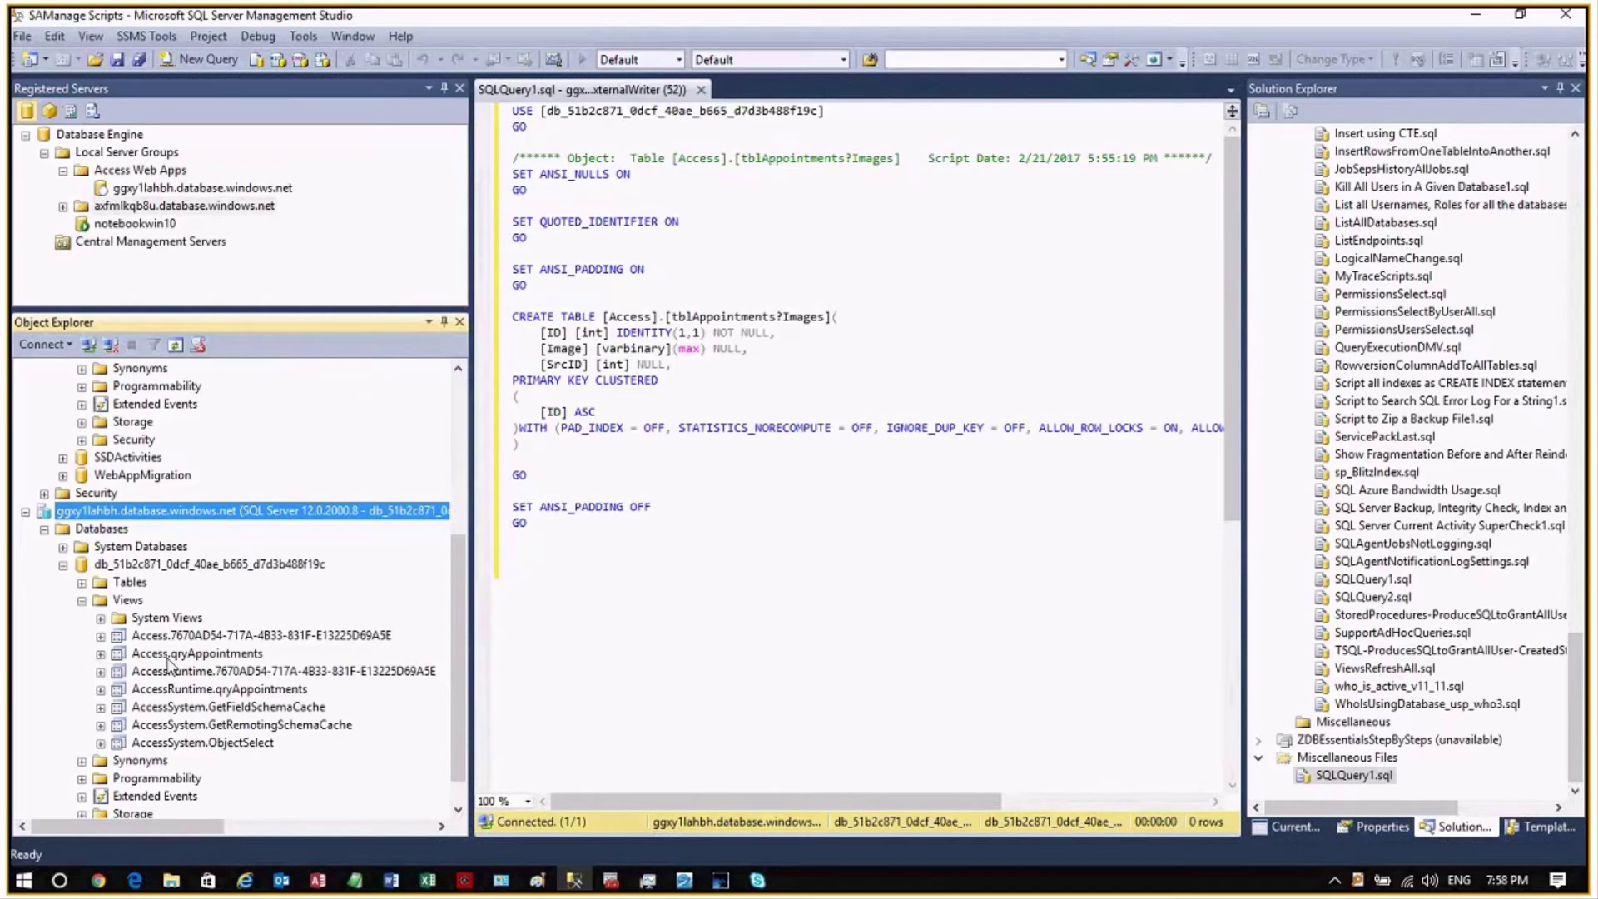
# Script Access.qryAppointments as CREATE To a New Query Editor Window
pyautogui.rightClick(168, 658)
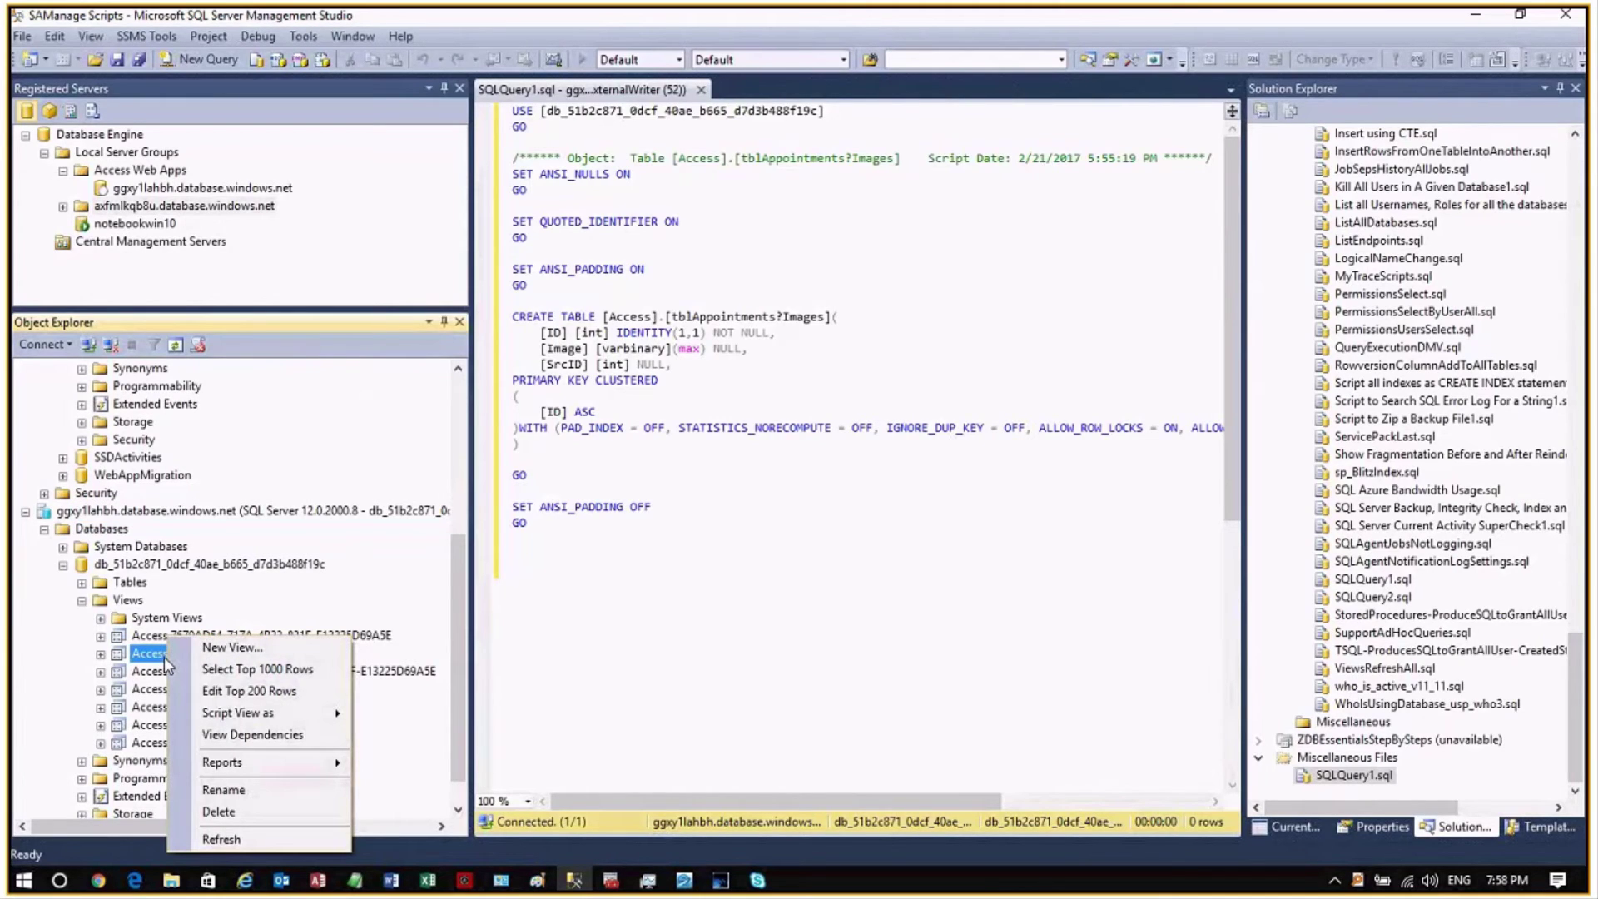
pyautogui.moveTo(303, 713)
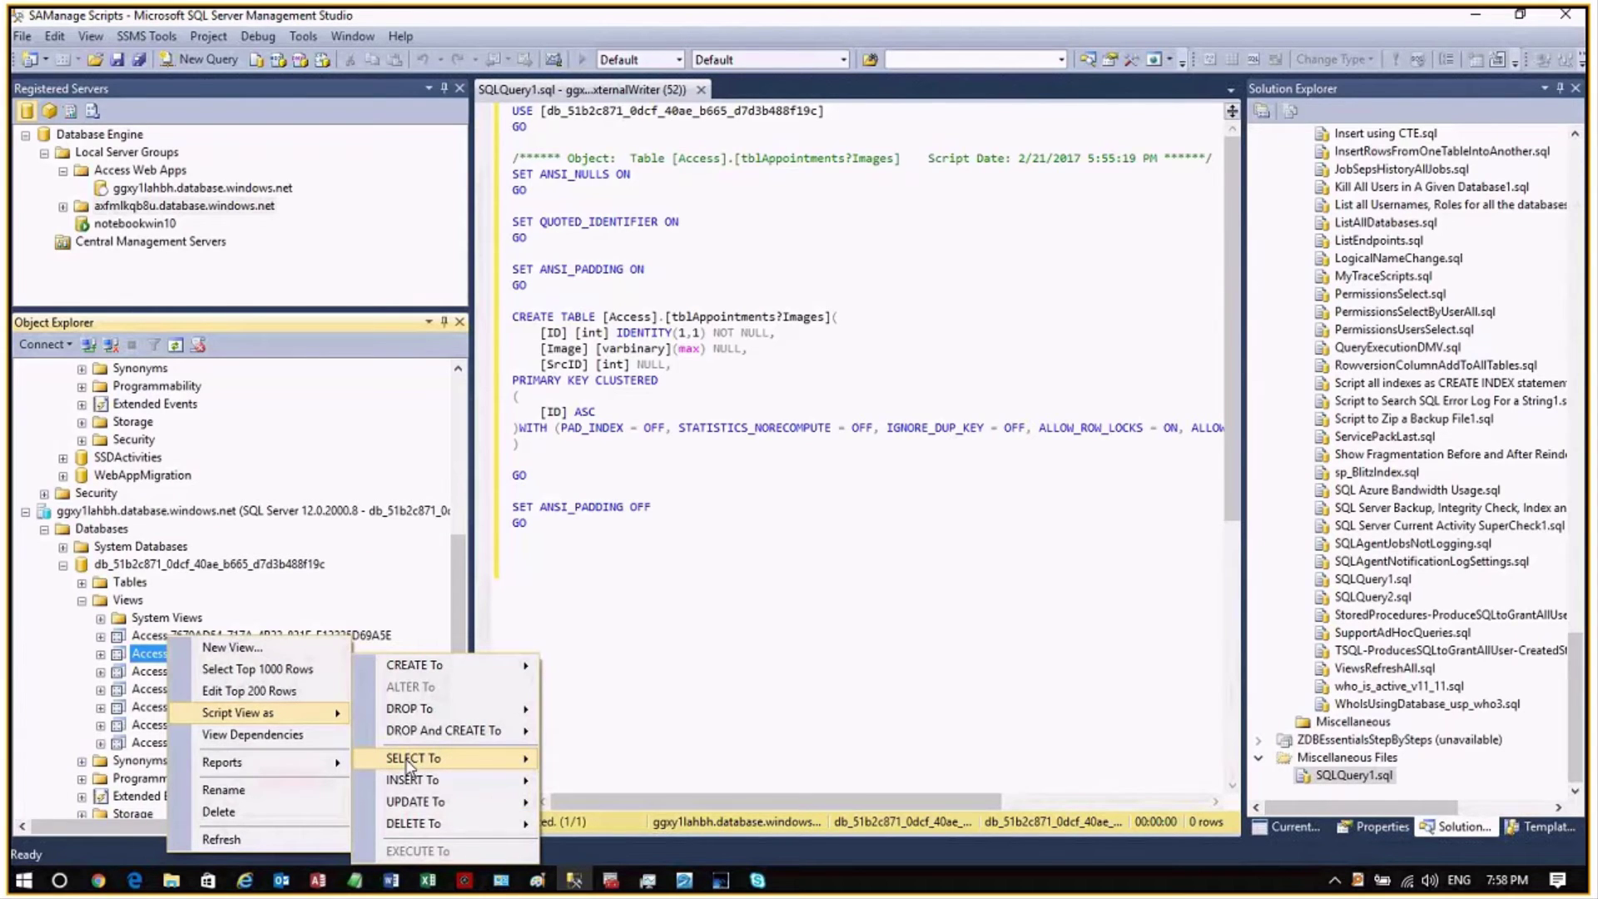
pyautogui.moveTo(466, 666)
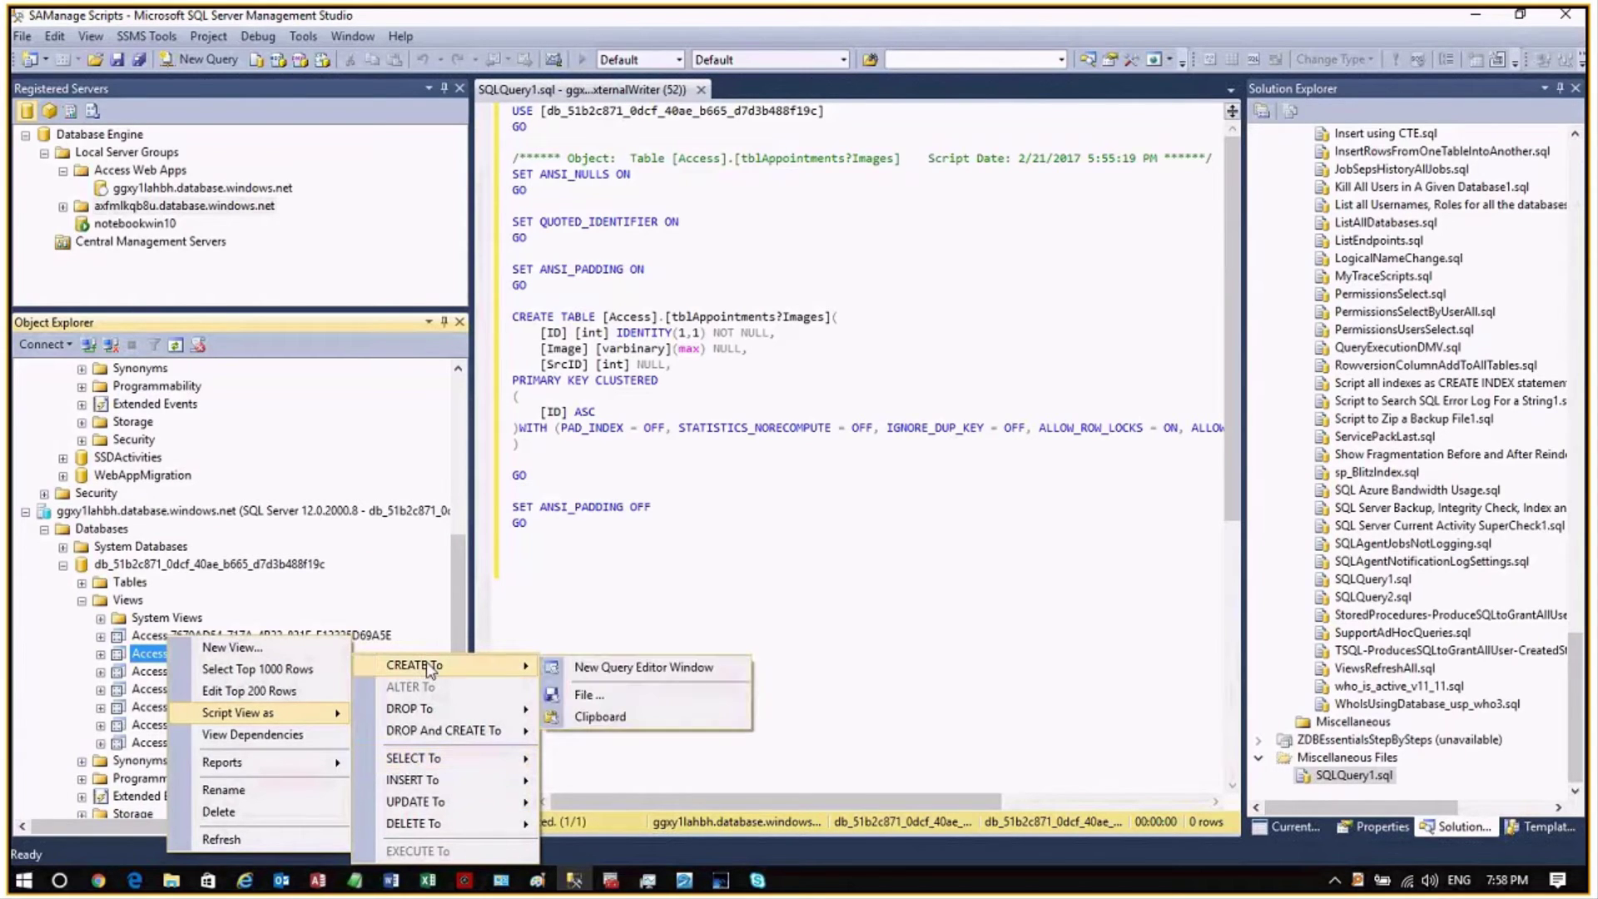
pyautogui.click(613, 669)
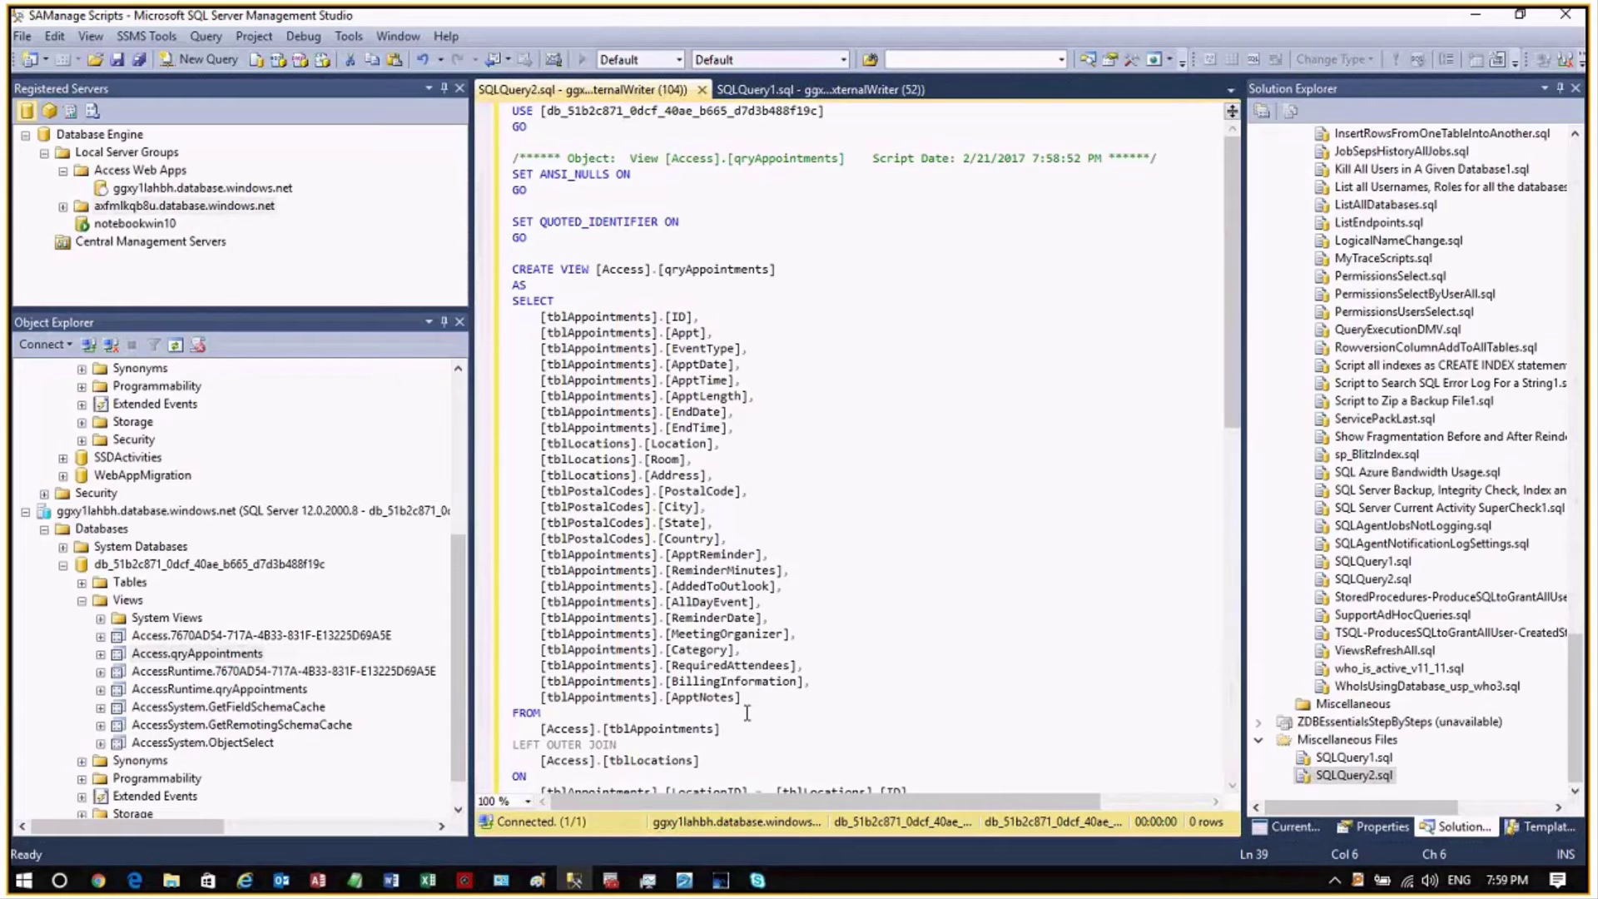
# Scroll through the qryAppointments script down to its final GO
pyautogui.scroll(-1, 747, 713)
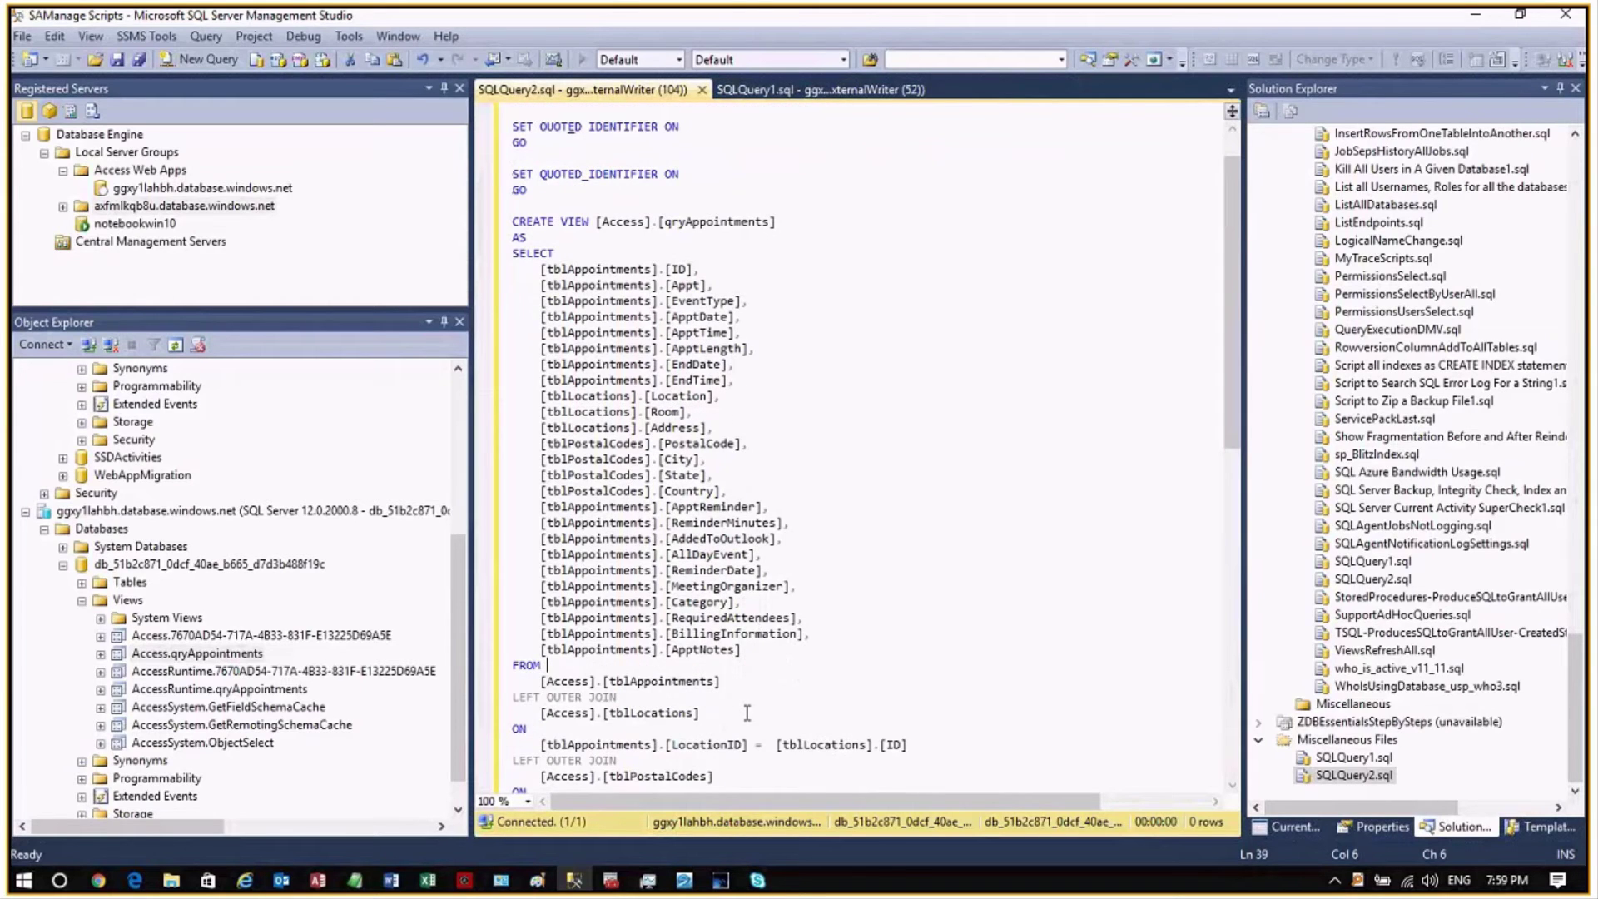
pyautogui.scroll(-1, 747, 713)
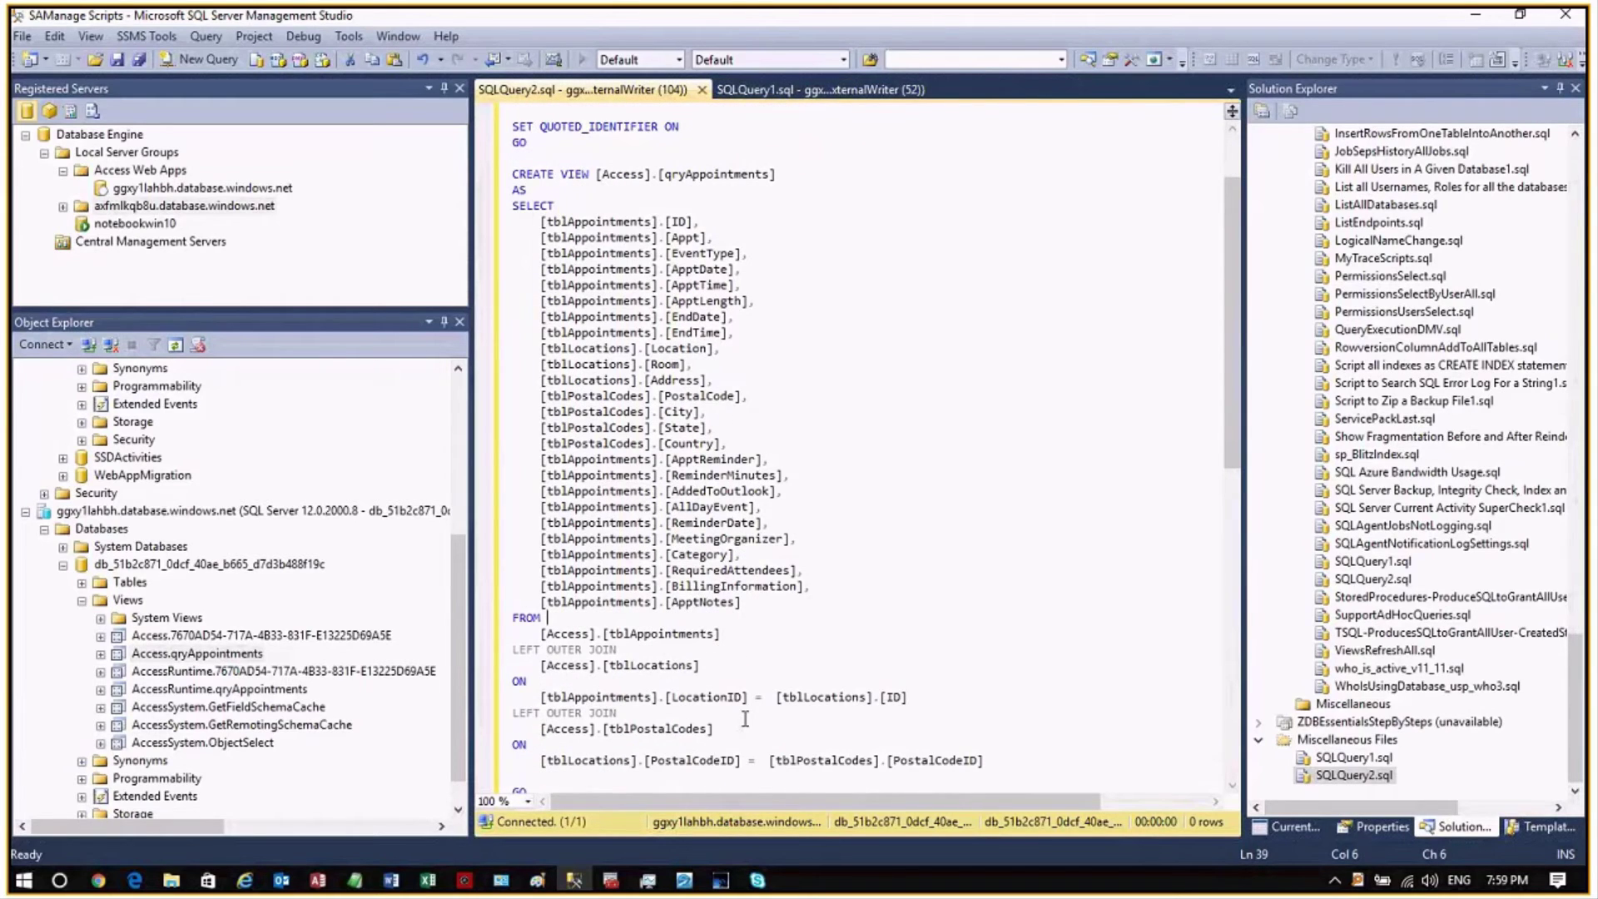
pyautogui.hotkey('ctrl', 'End')
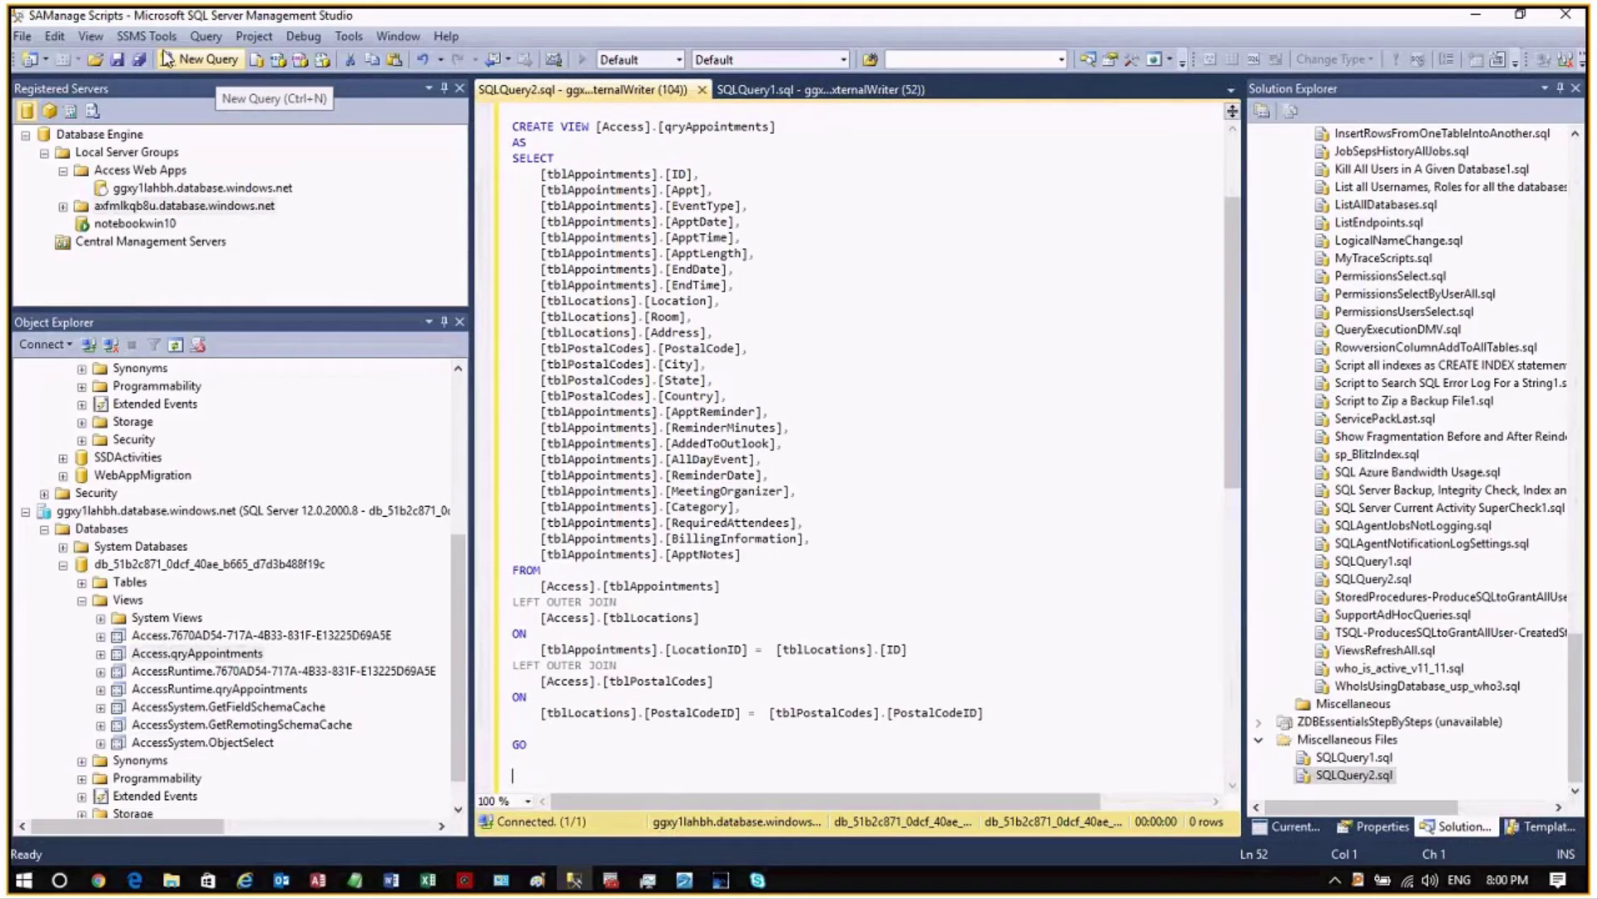
# Look through View > Toolbars for the SQL Editor toolbar with Execute
pyautogui.click(89, 36)
pyautogui.moveTo(317, 397)
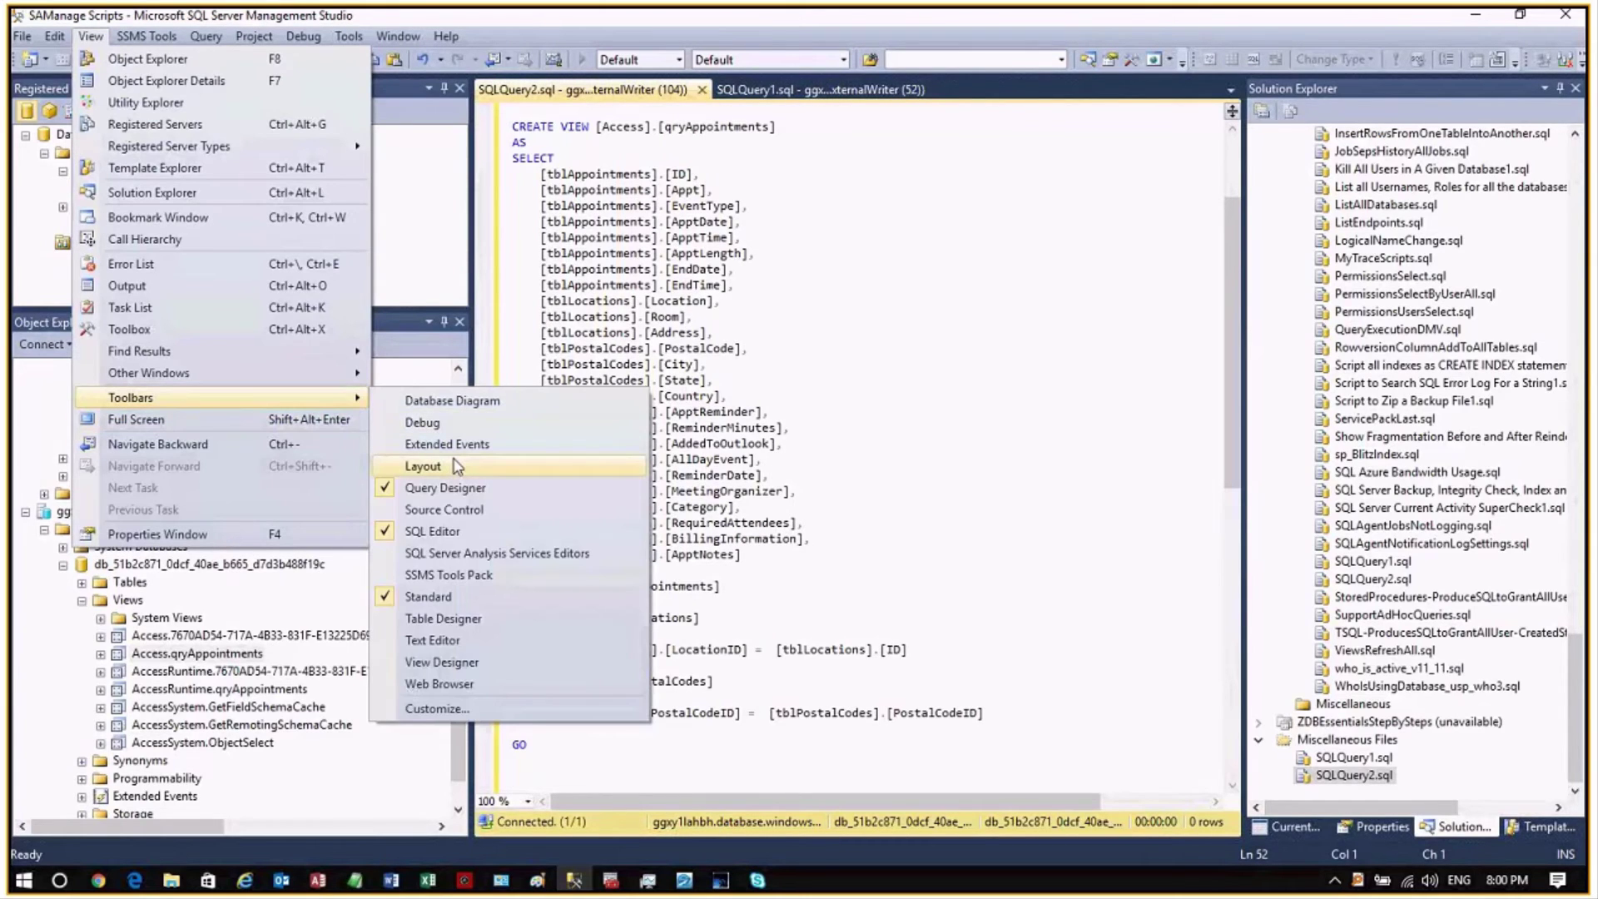
pyautogui.click(446, 36)
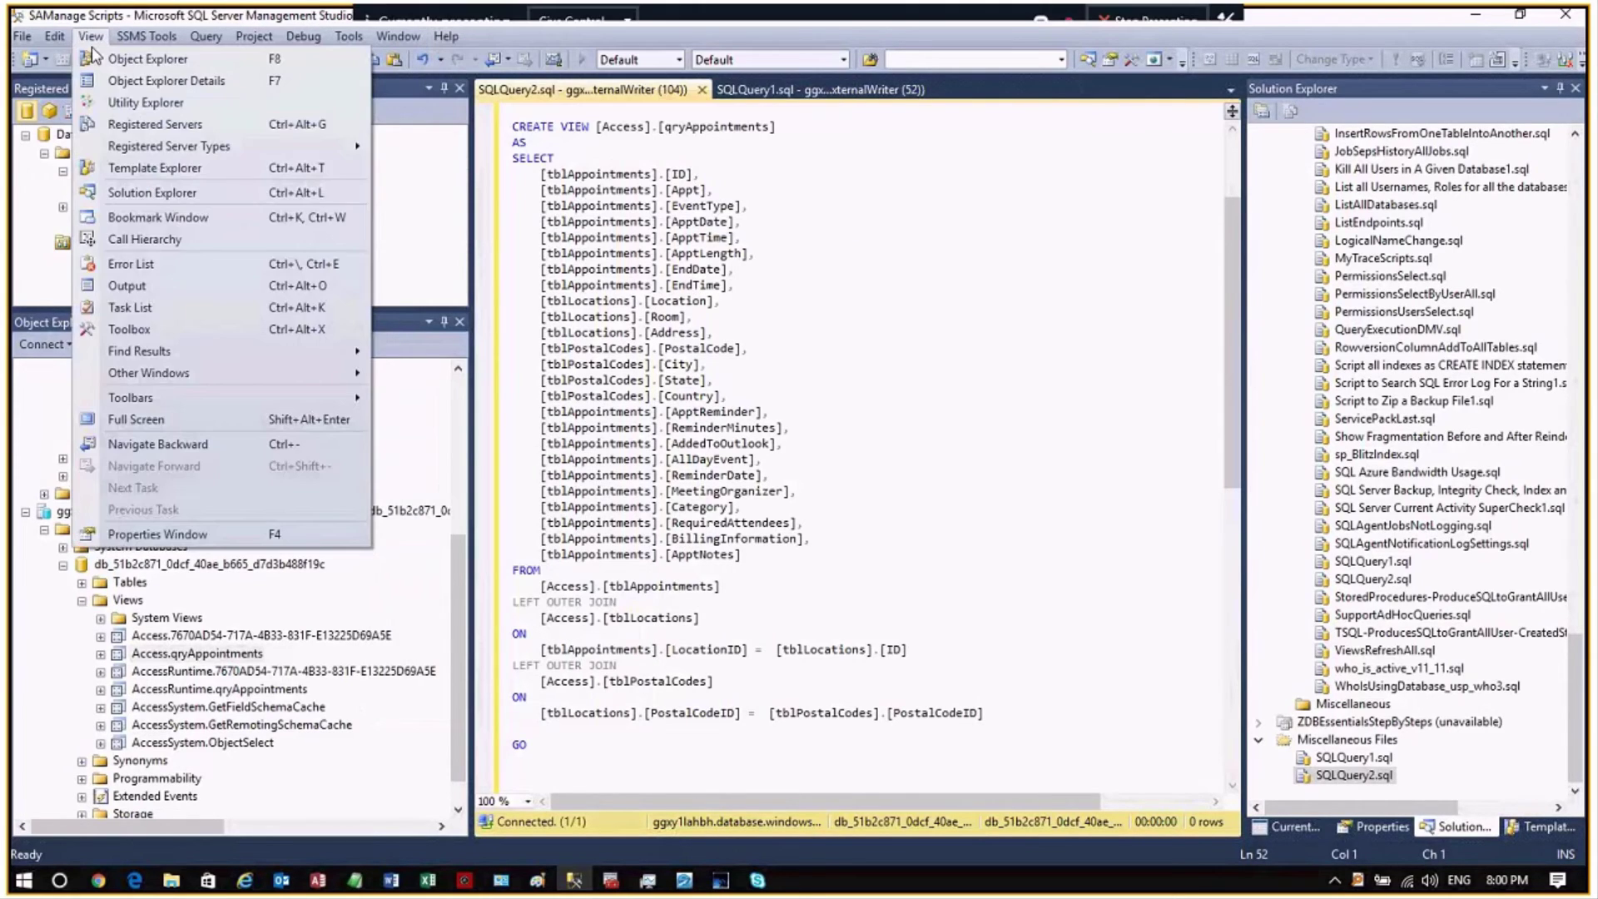
pyautogui.click(90, 36)
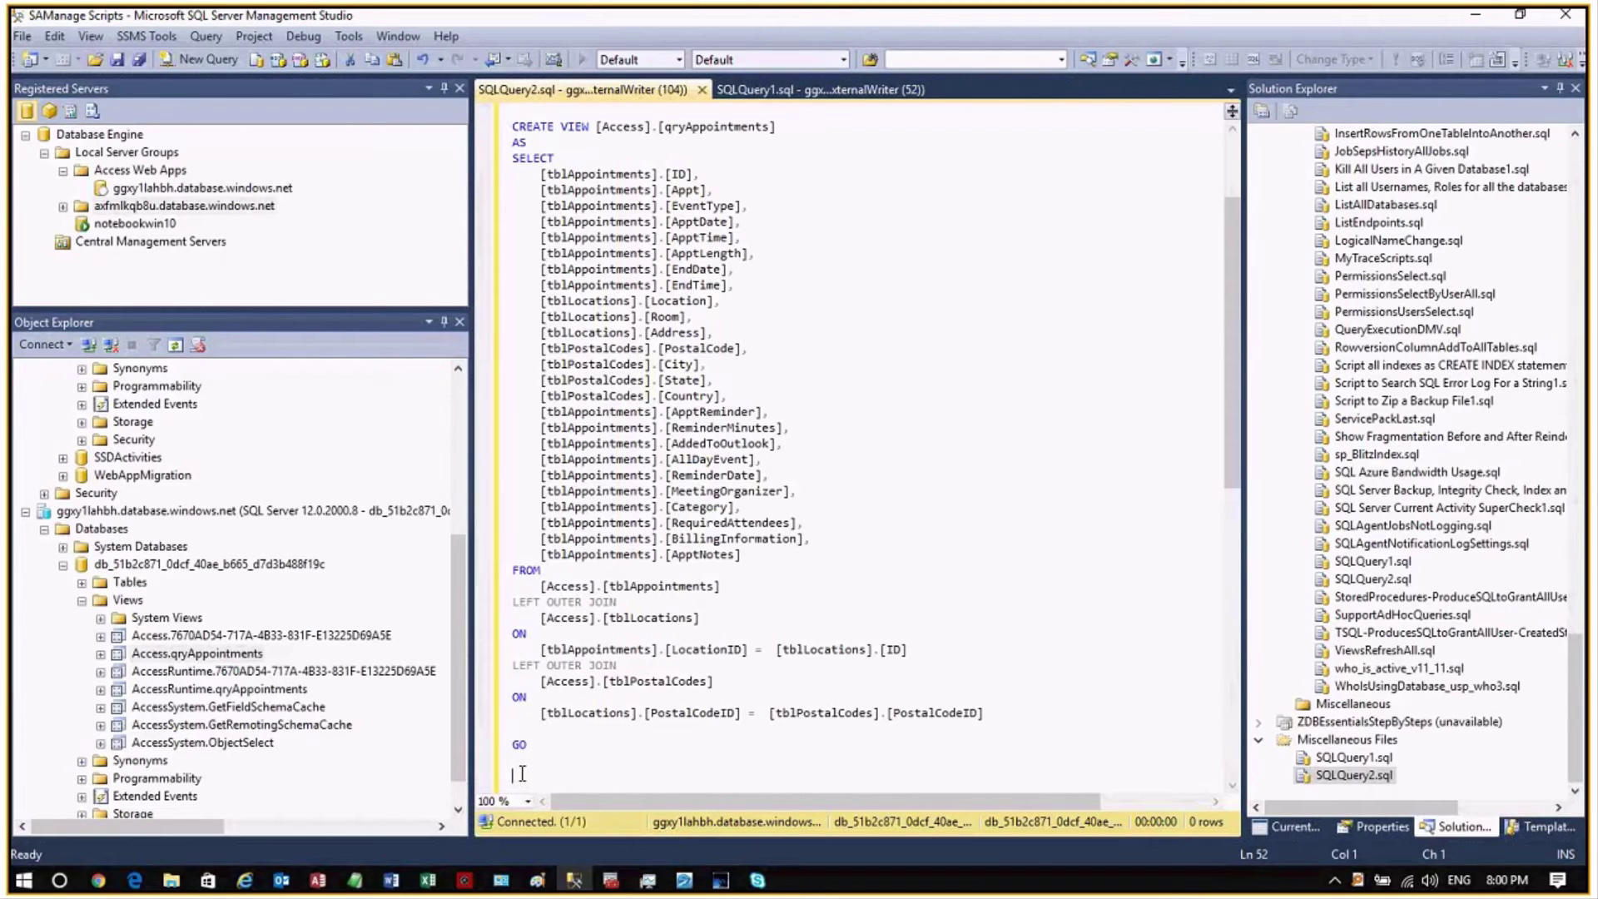
pyautogui.click(90, 36)
pyautogui.moveTo(153, 396)
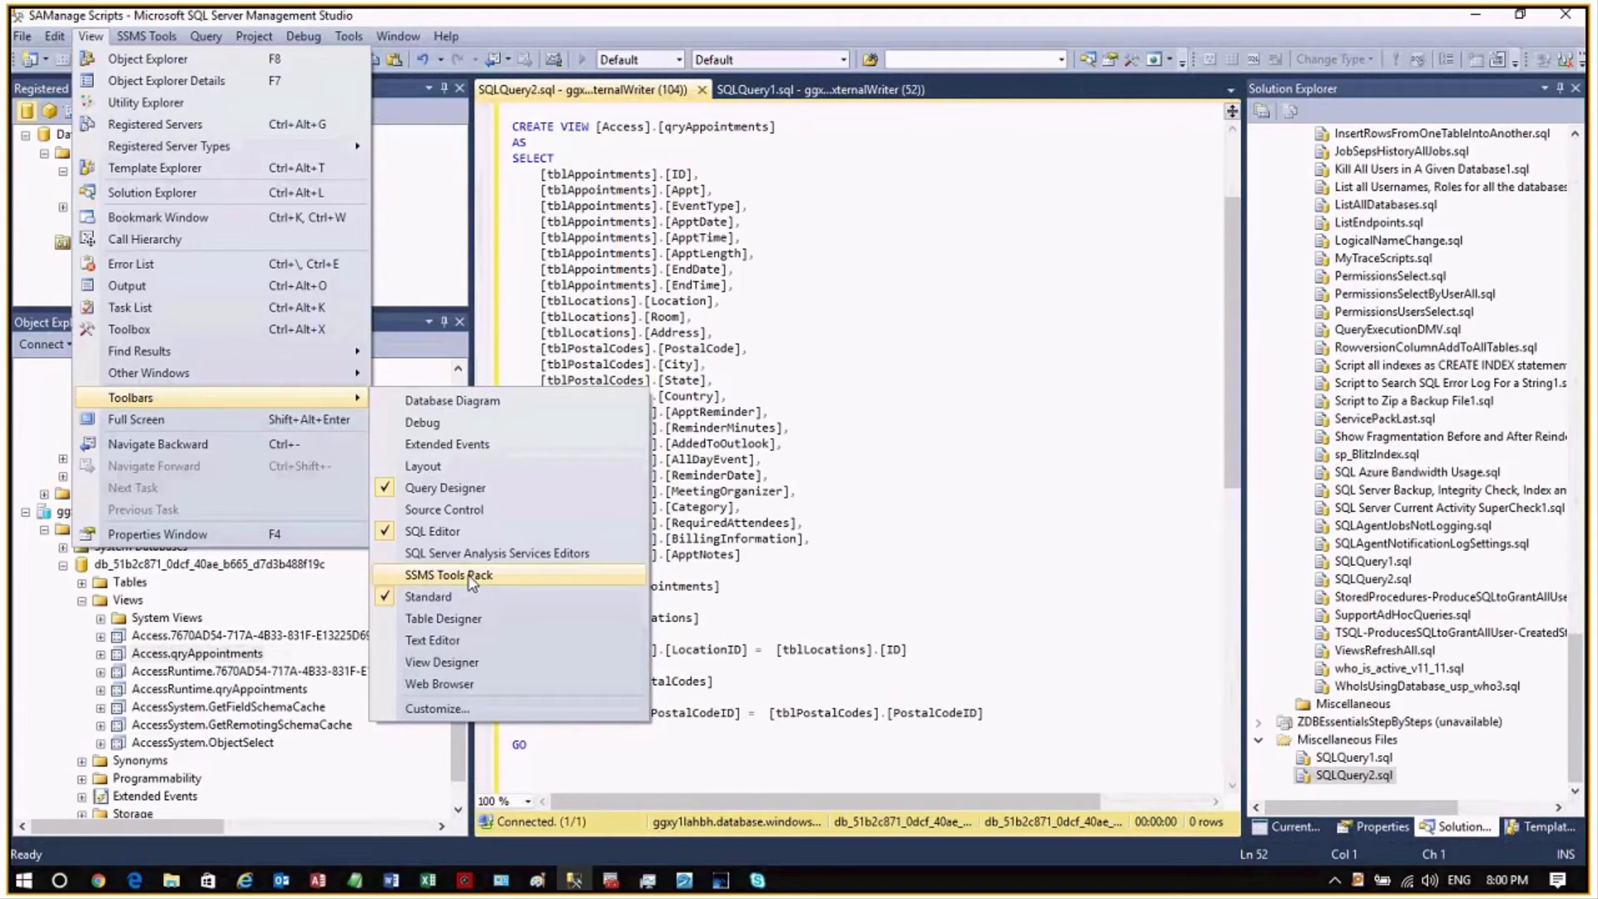
pyautogui.click(433, 13)
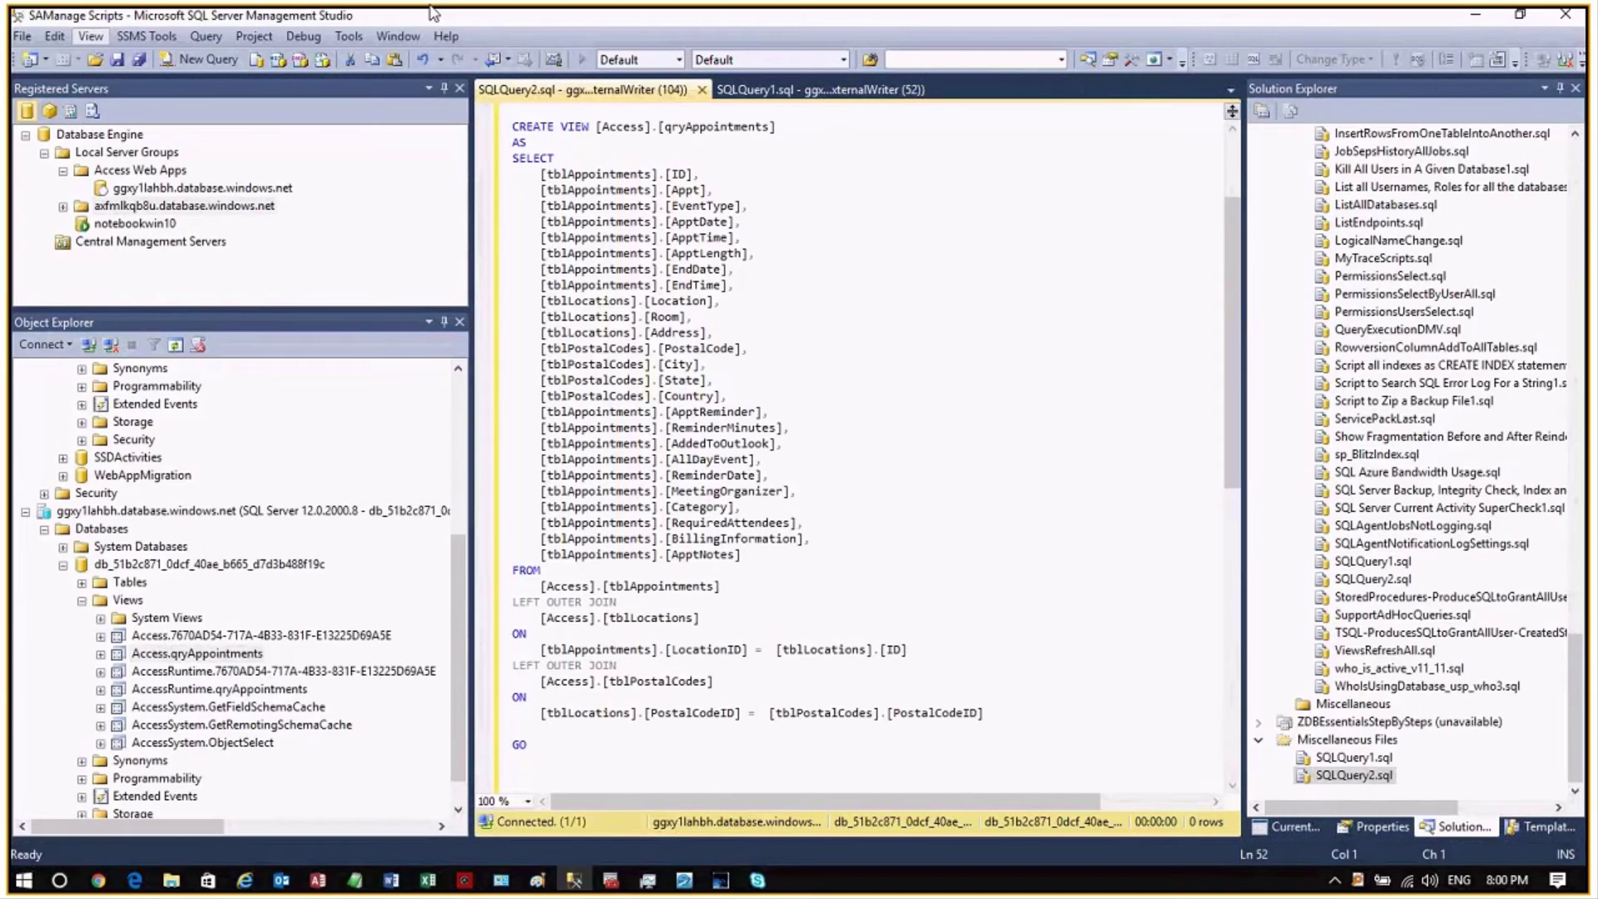
pyautogui.click(397, 36)
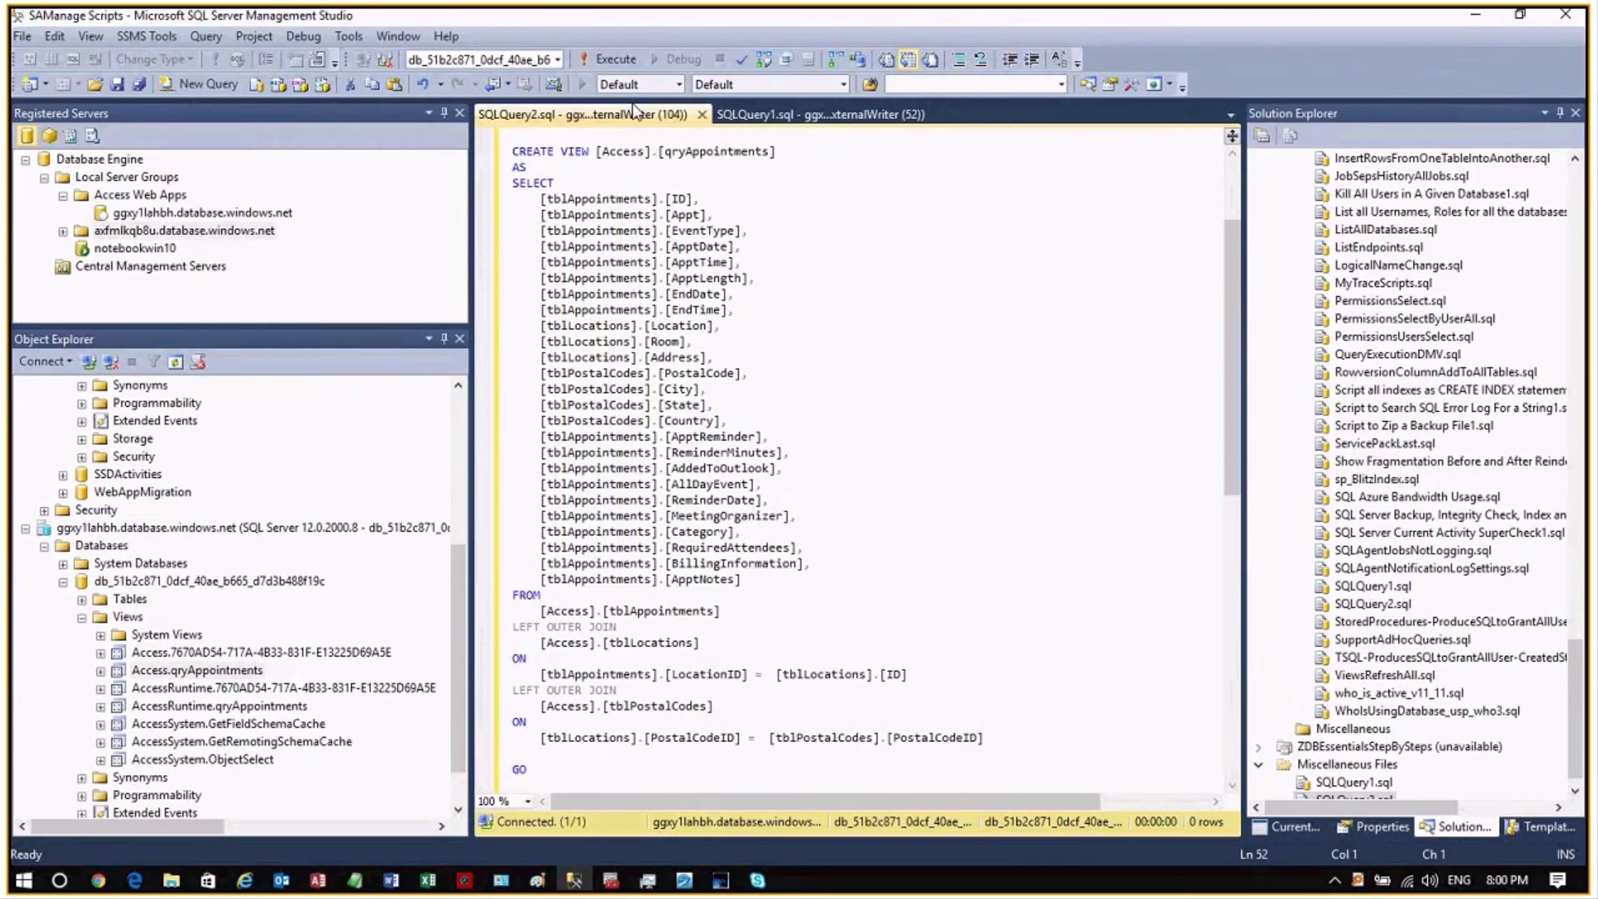
# Run the qryAppointments CREATE VIEW script; it fails with Msg 262 CREATE VIEW permission denied
pyautogui.scroll(-1, 546, 747)
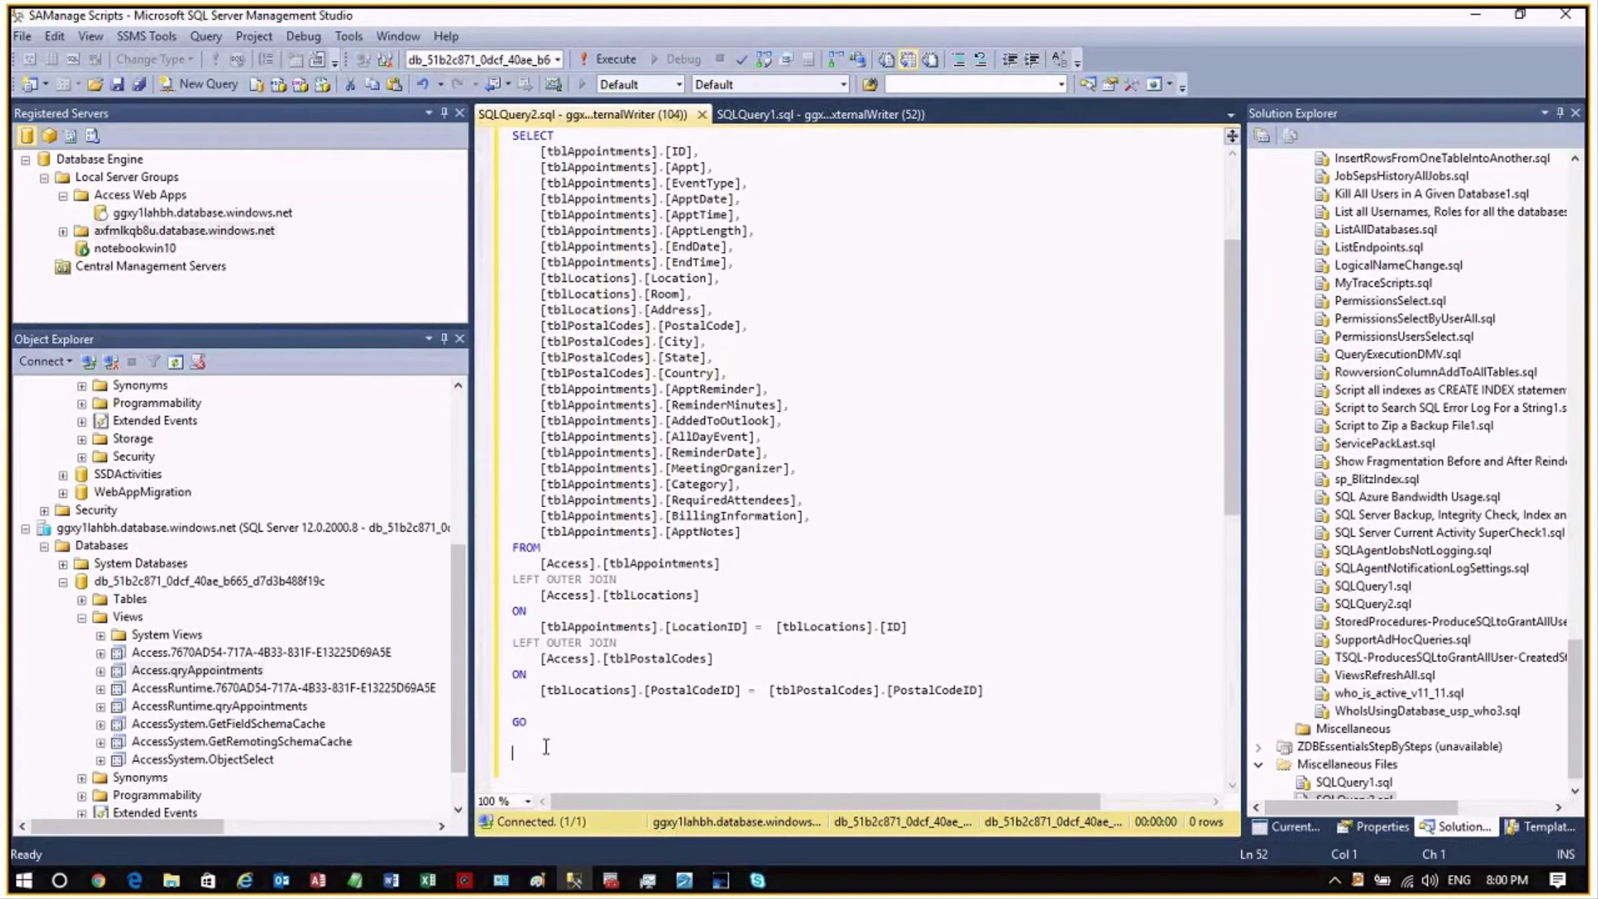
pyautogui.scroll(1, 582, 754)
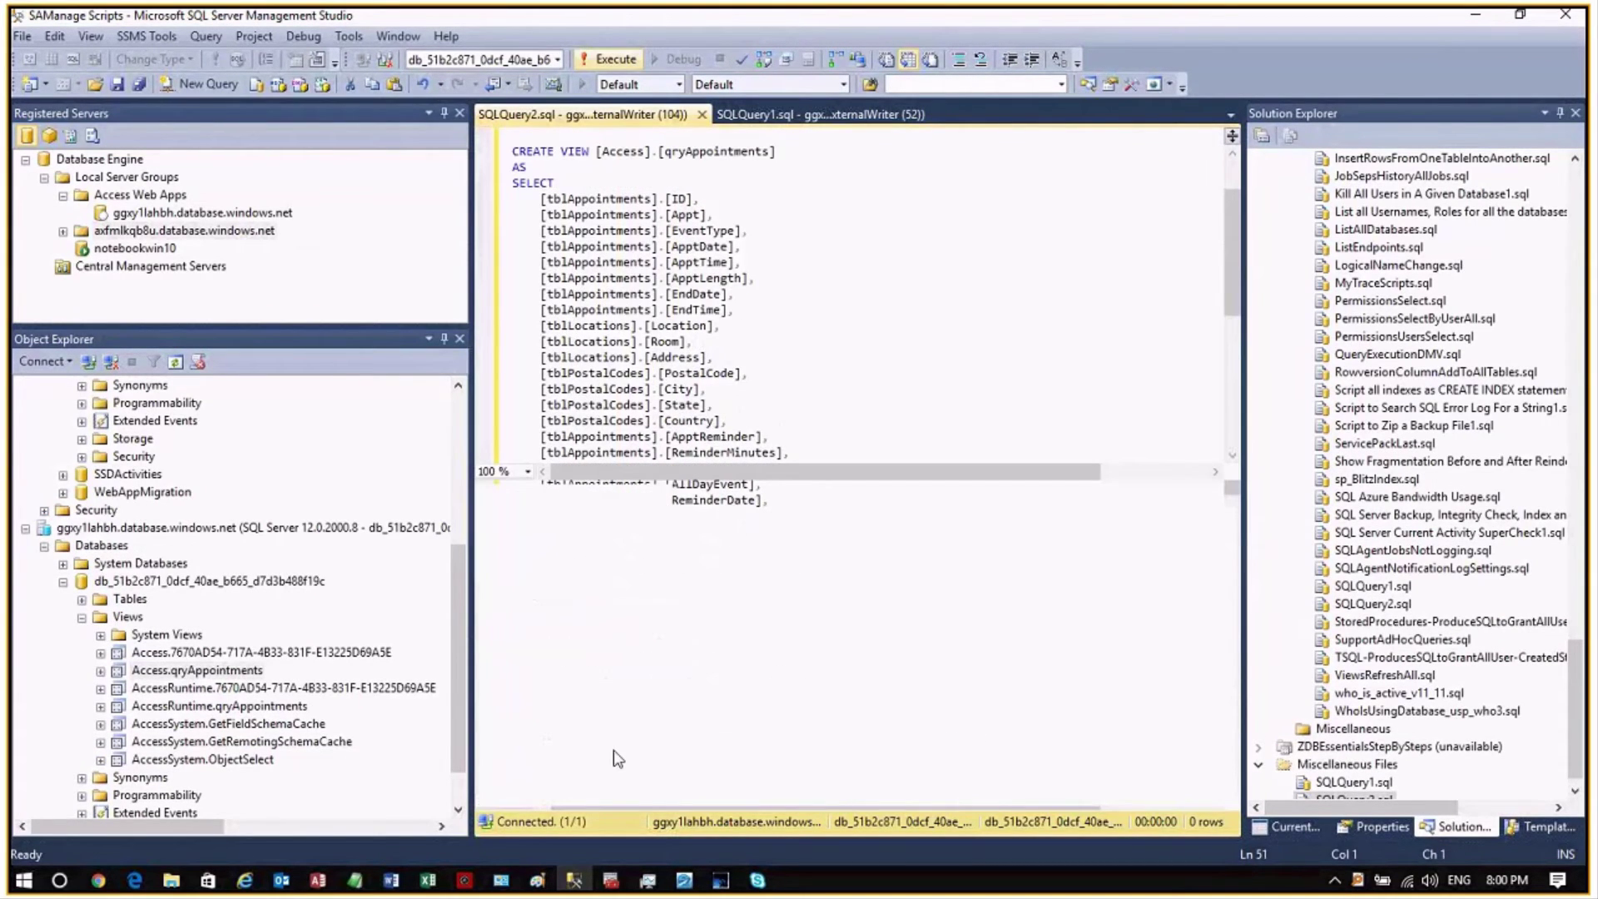
pyautogui.press('F5')
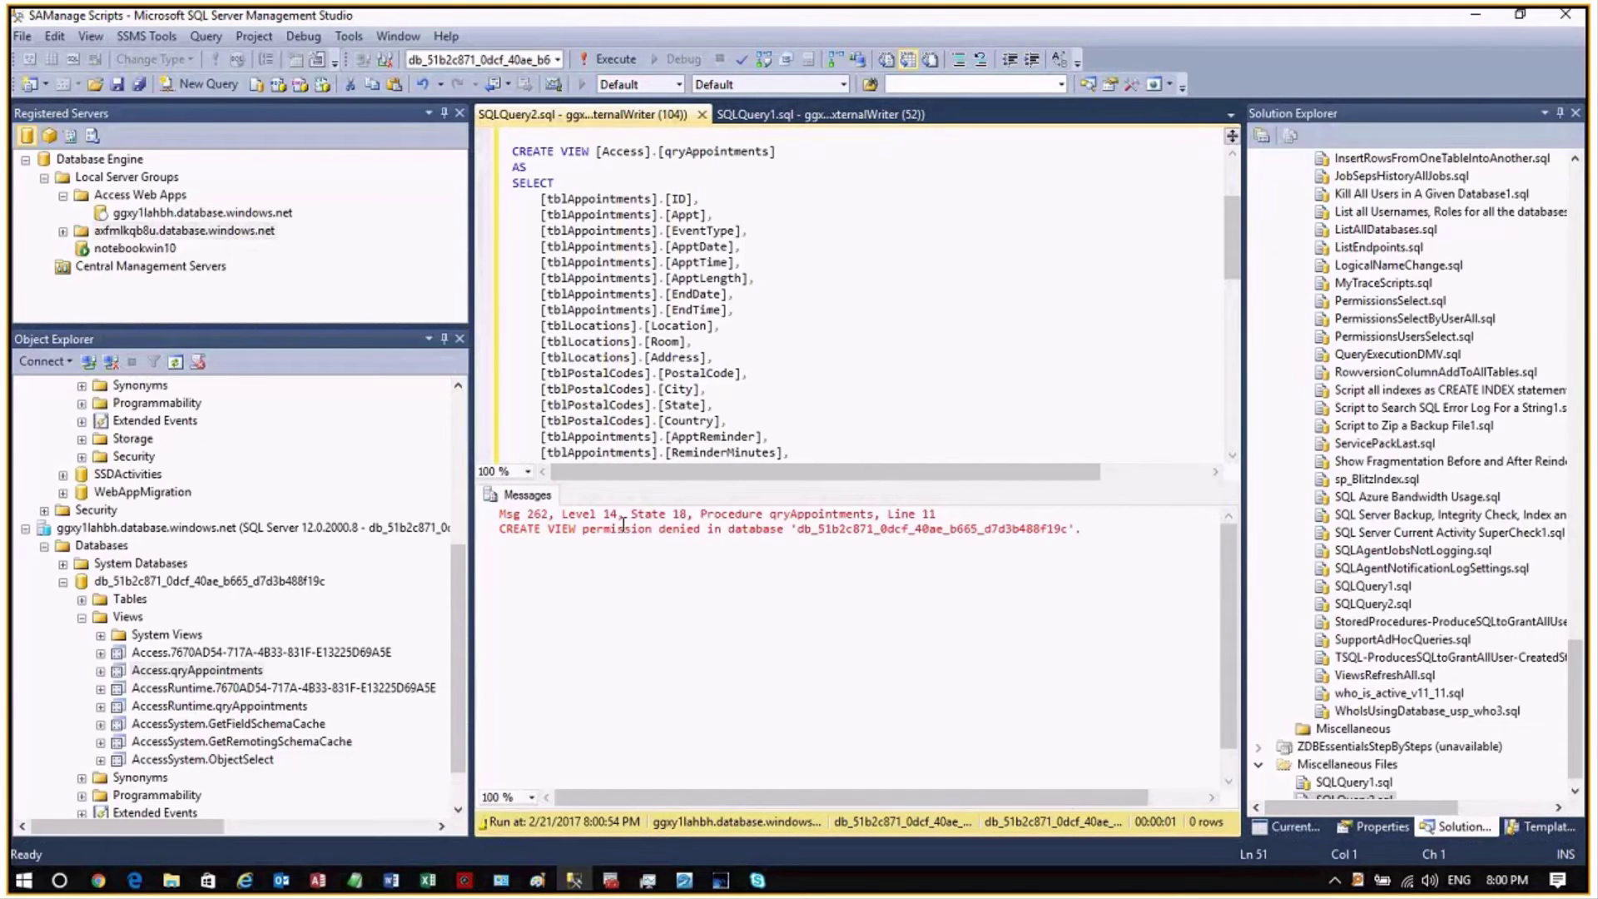
# Bring up the Script View as > SELECT To menu for the Access.qryAppointments view
pyautogui.rightClick(185, 671)
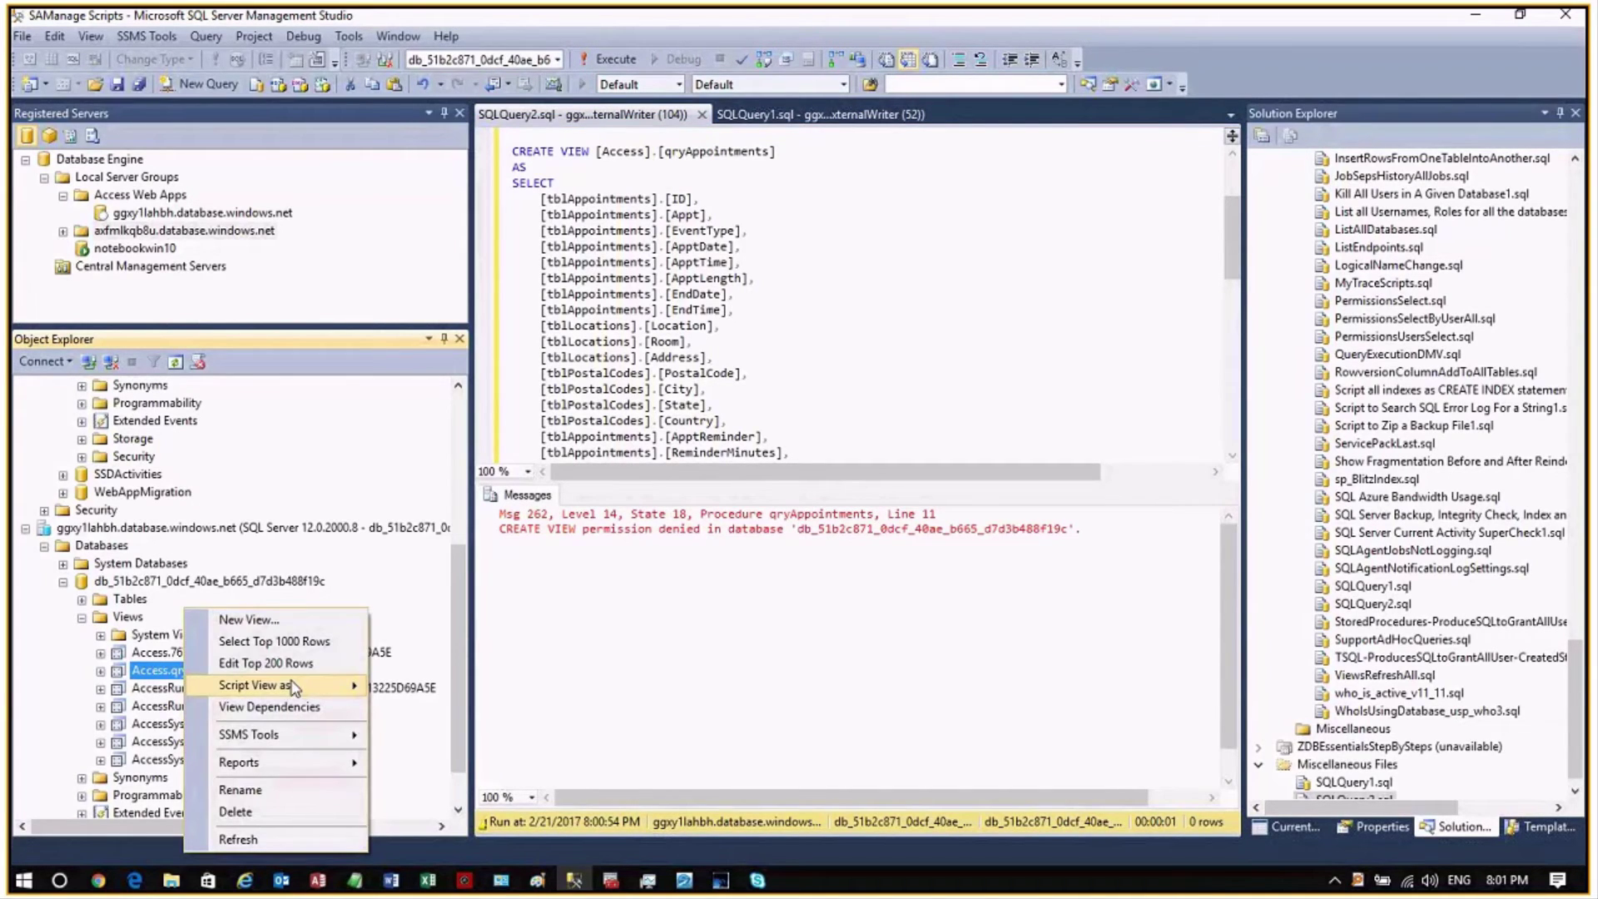
pyautogui.moveTo(293, 688)
pyautogui.moveTo(500, 759)
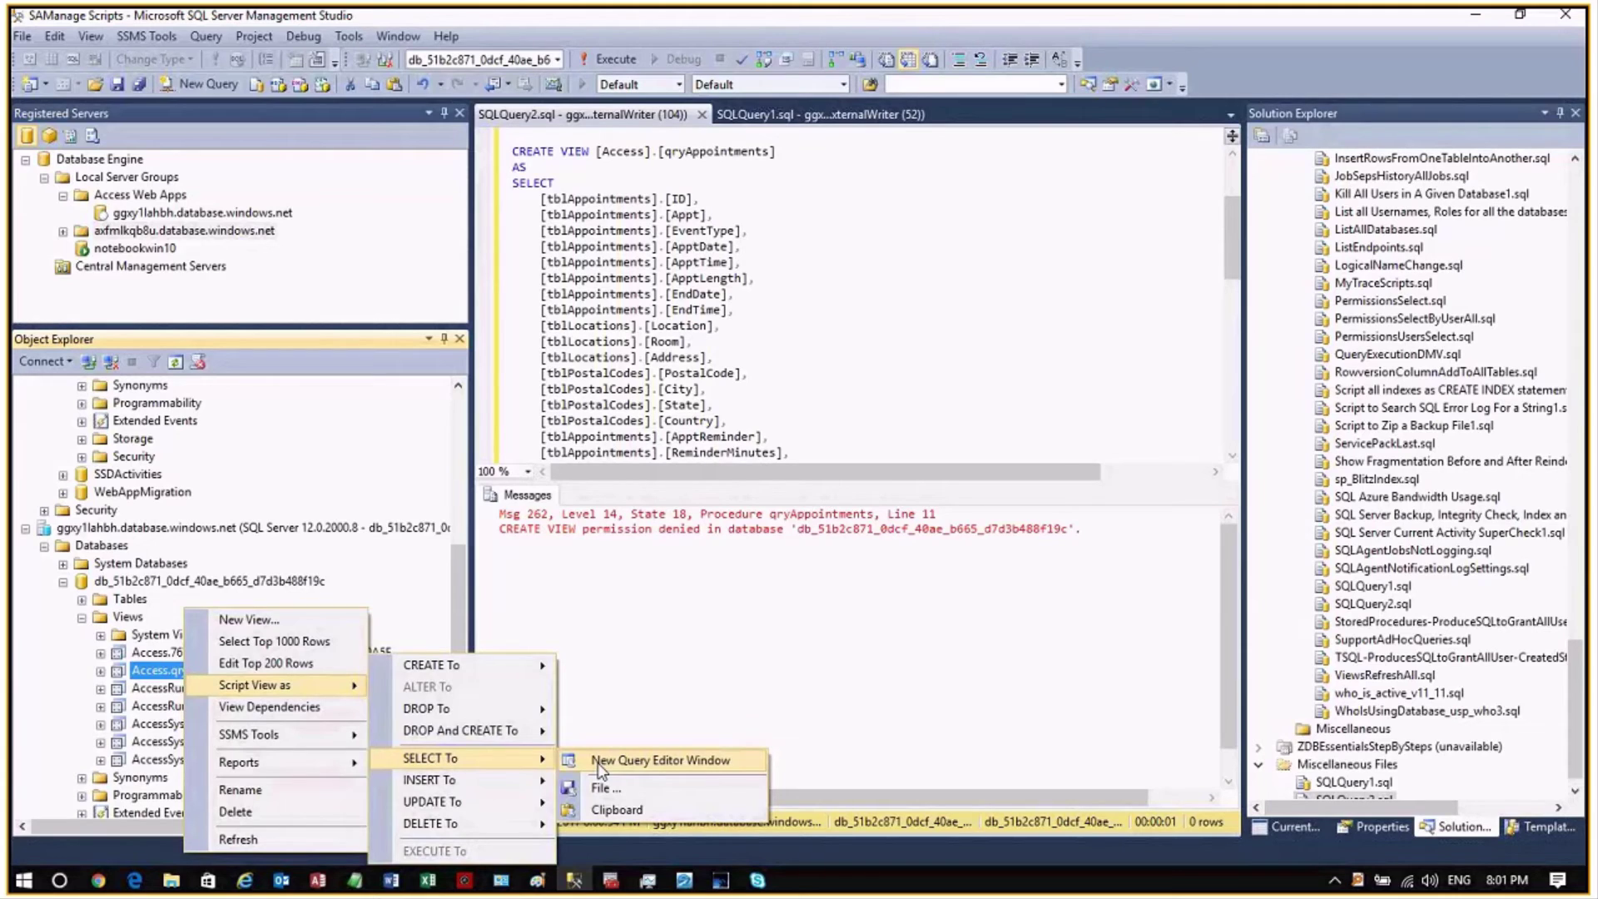
# Script a SELECT of Access.qryAppointments into a new SQLQuery3.sql window and run it
pyautogui.click(601, 761)
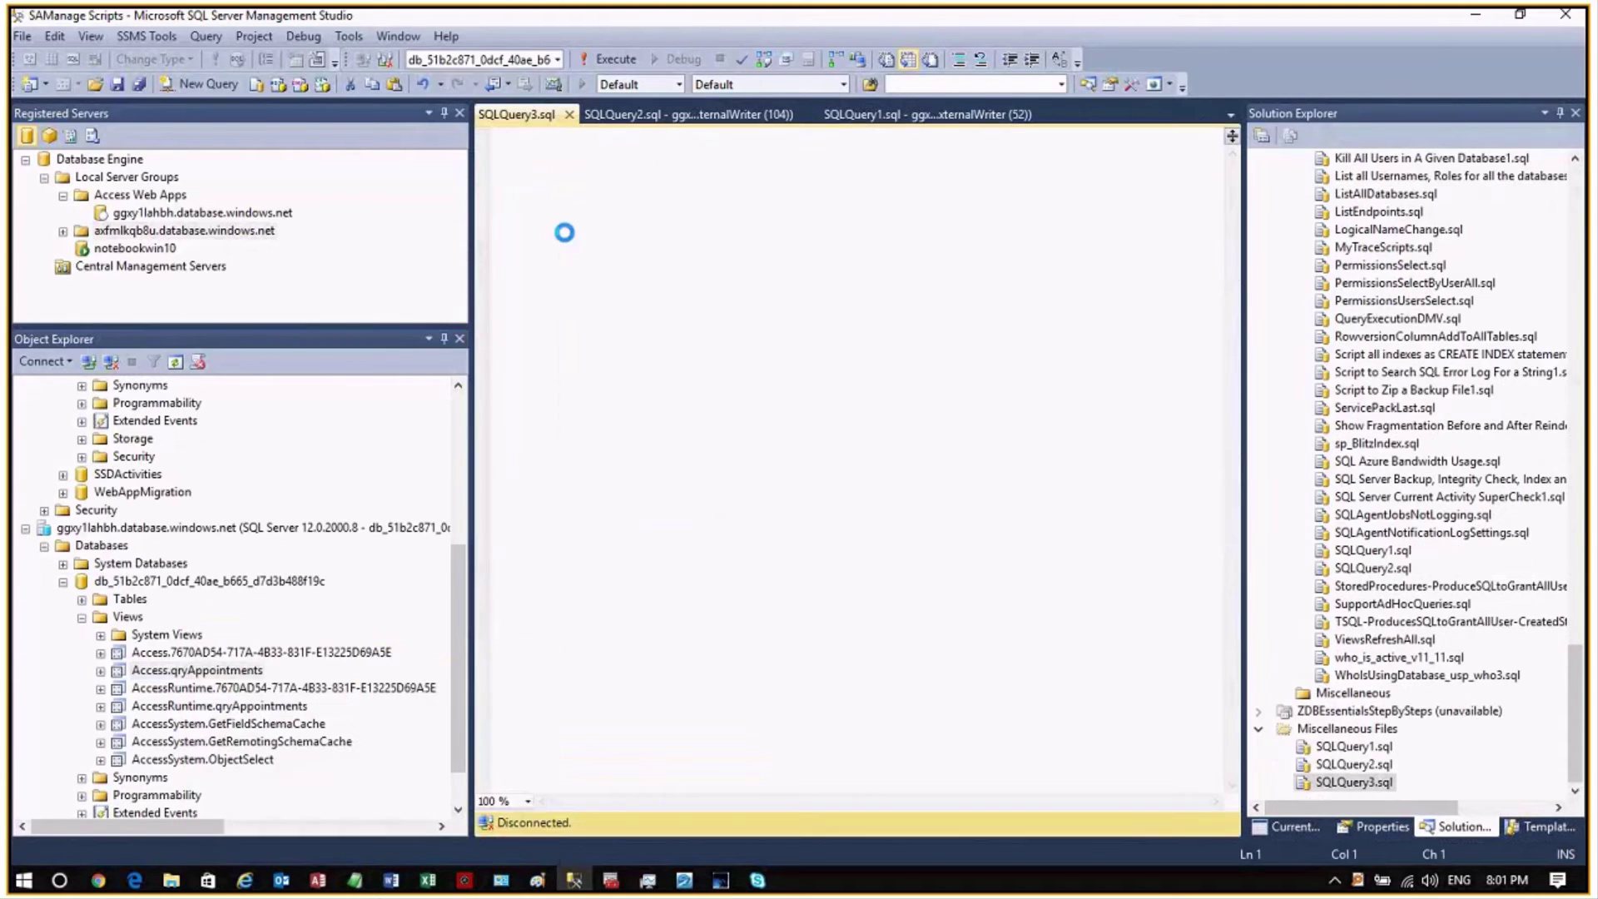
pyautogui.click(539, 621)
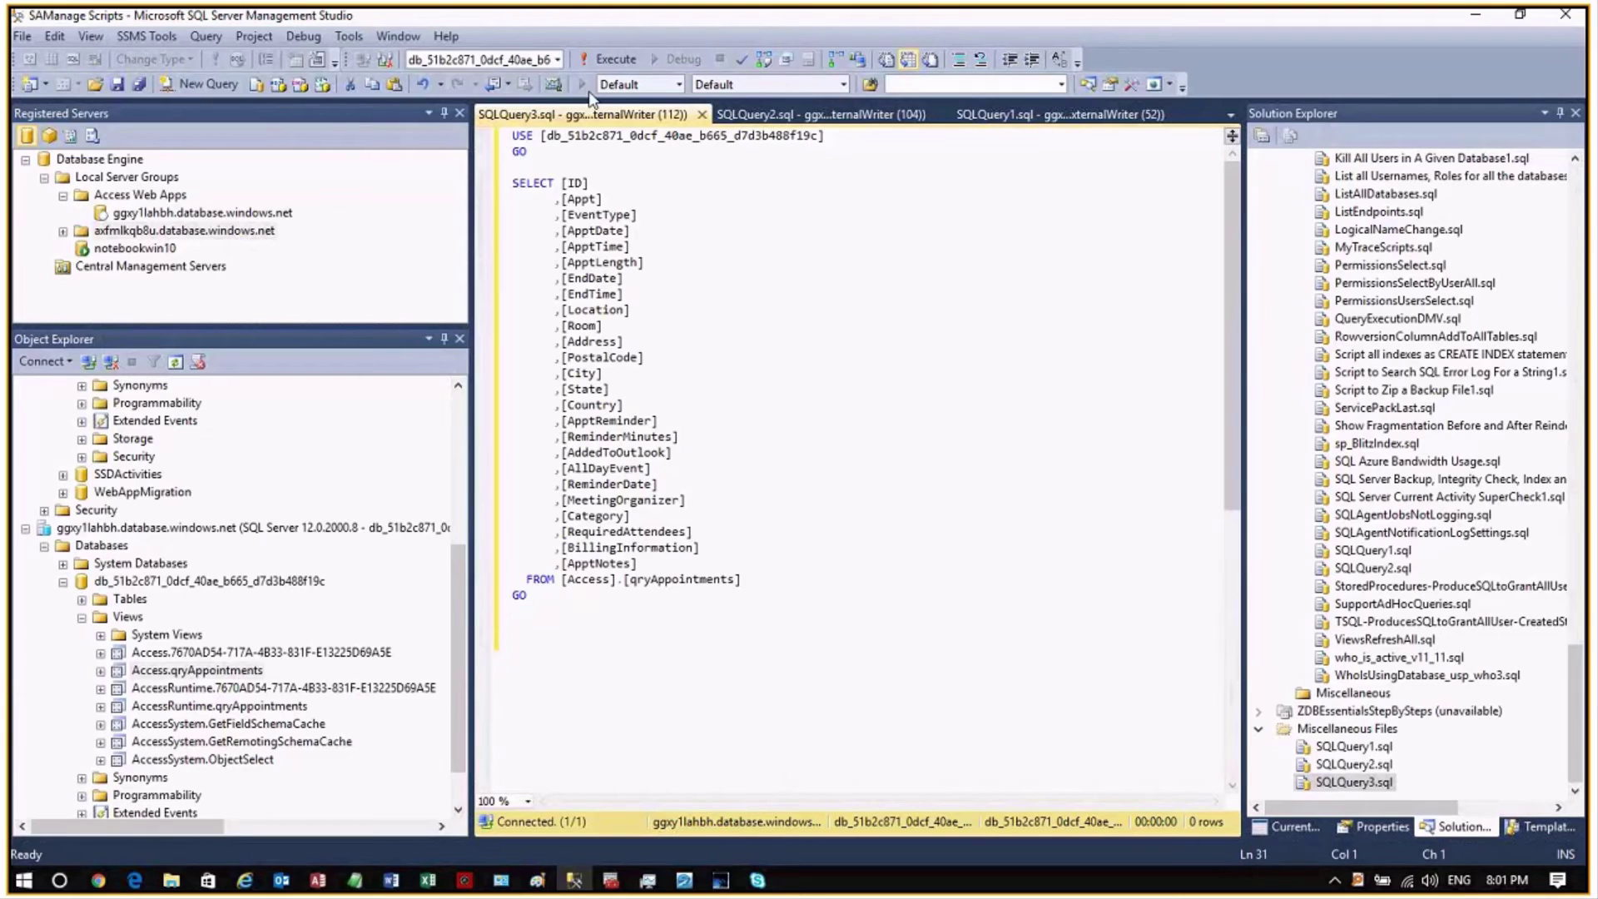
pyautogui.click(605, 60)
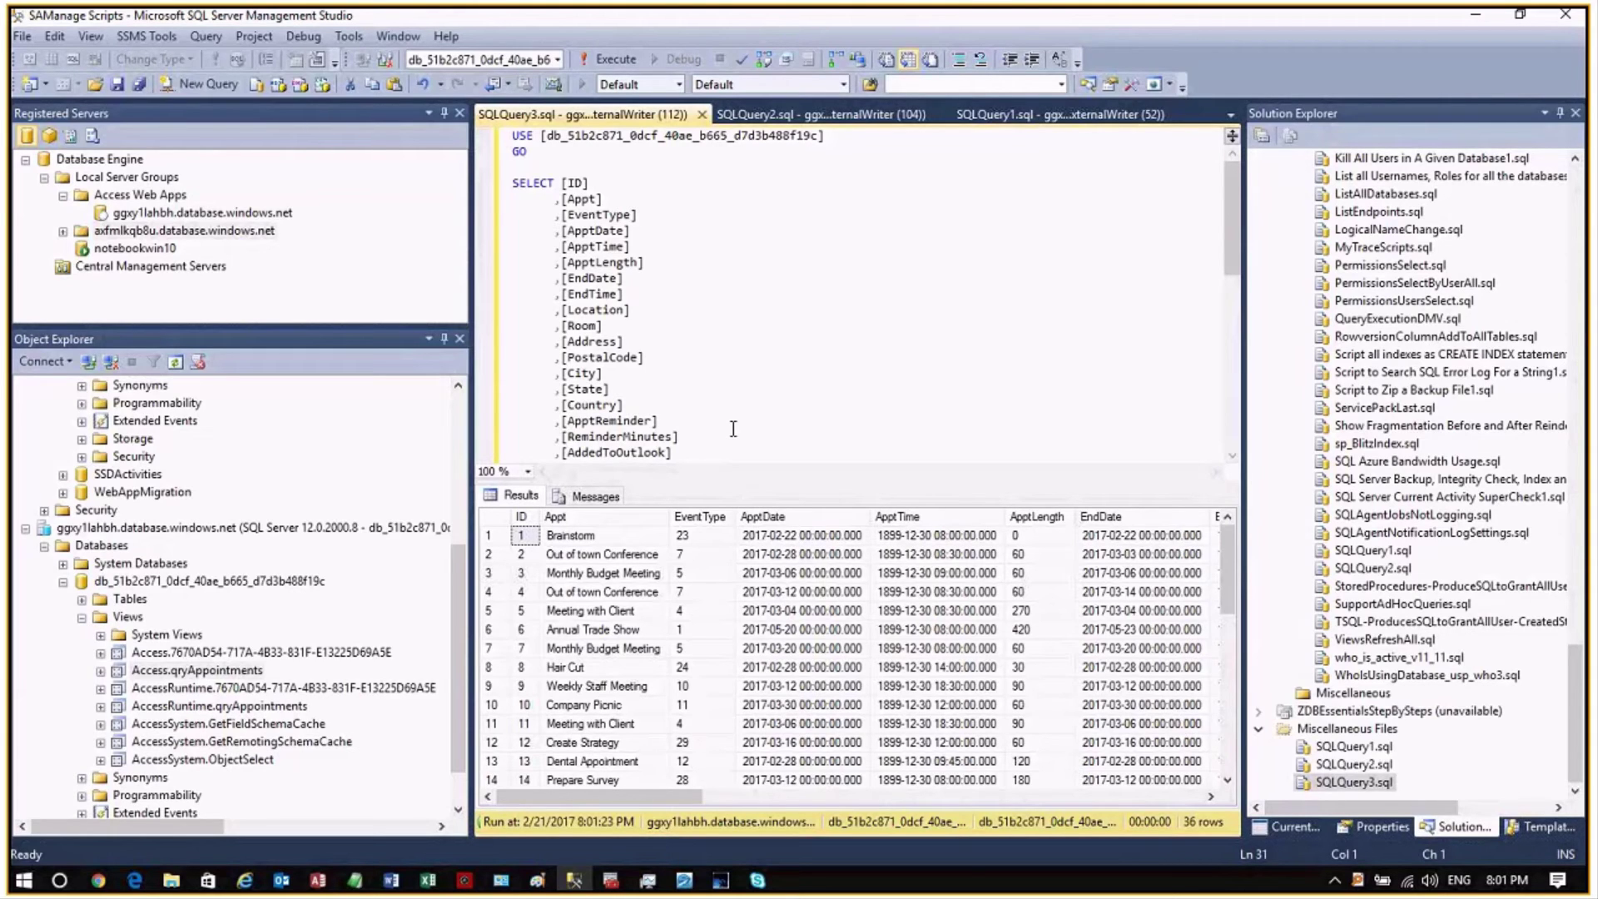
# Scroll the SELECT query text above the 36-row qryAppointments results starting with Brainstorm
pyautogui.scroll(-4, 734, 429)
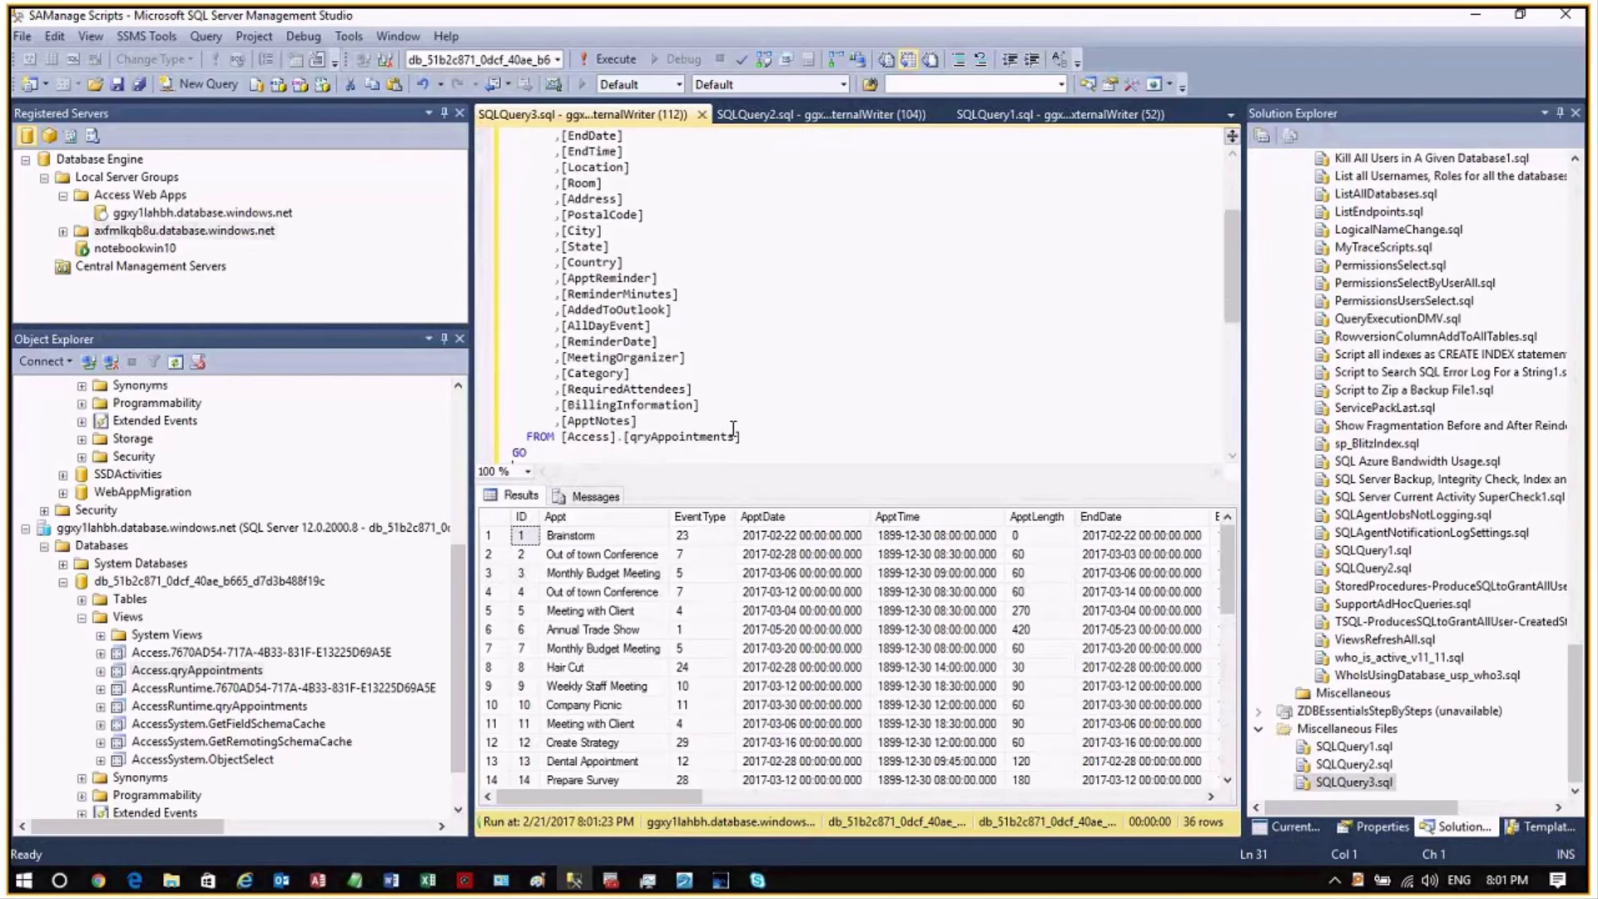
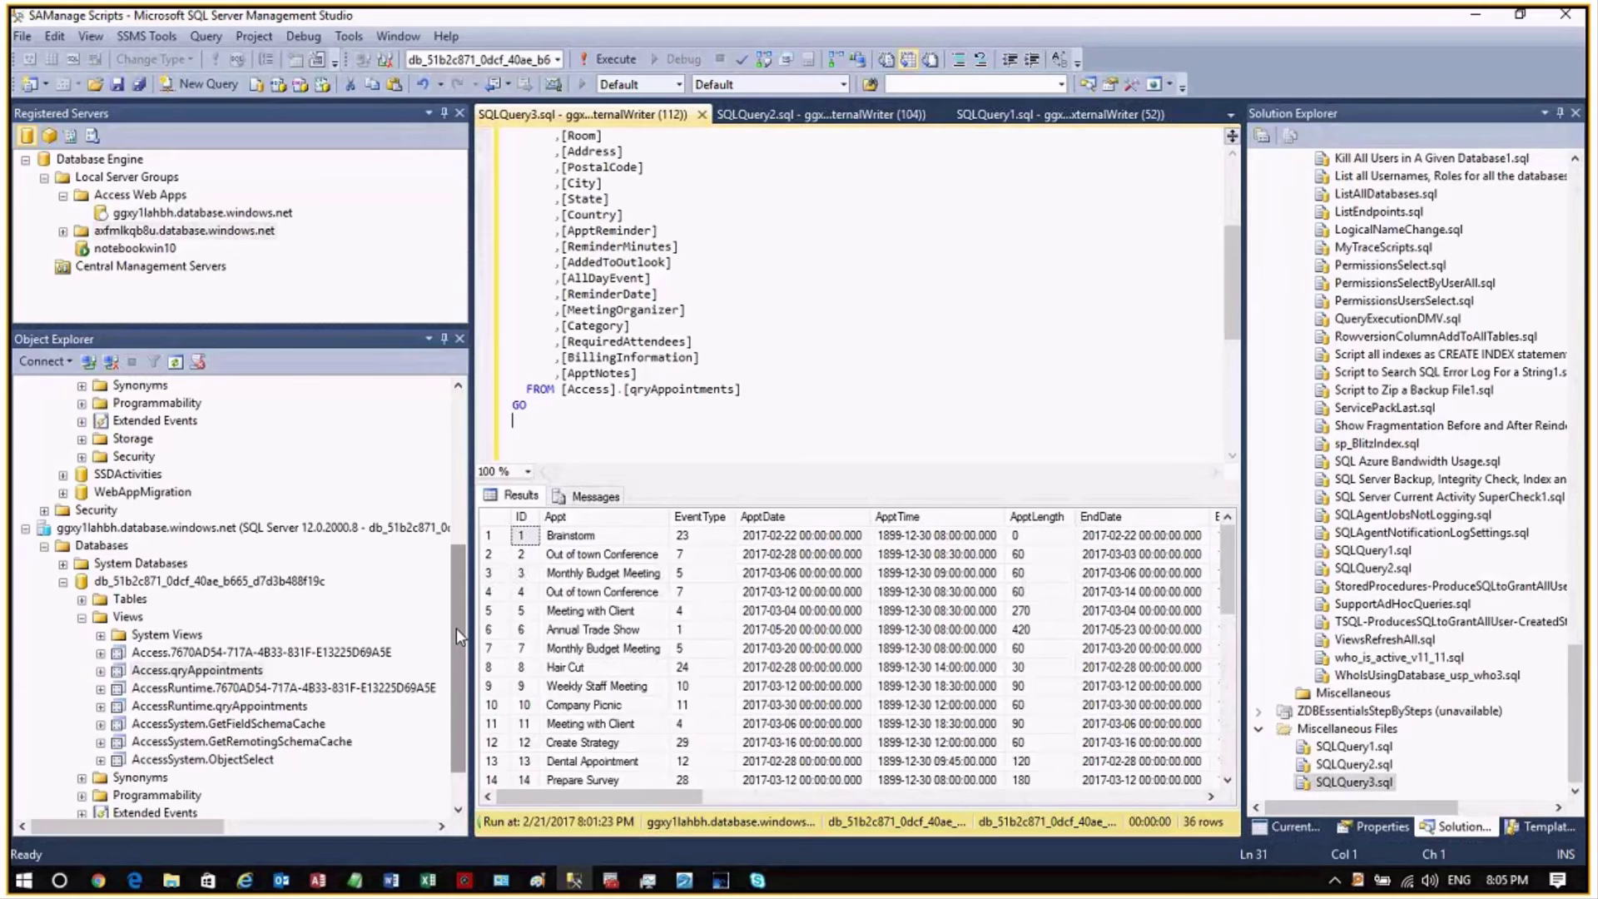
# Select the web app's db_51b2c871… database under the ggxy1lahbh server in Object Explorer
pyautogui.moveTo(456, 628); pyautogui.dragTo(458, 502)
pyautogui.click(81, 473)
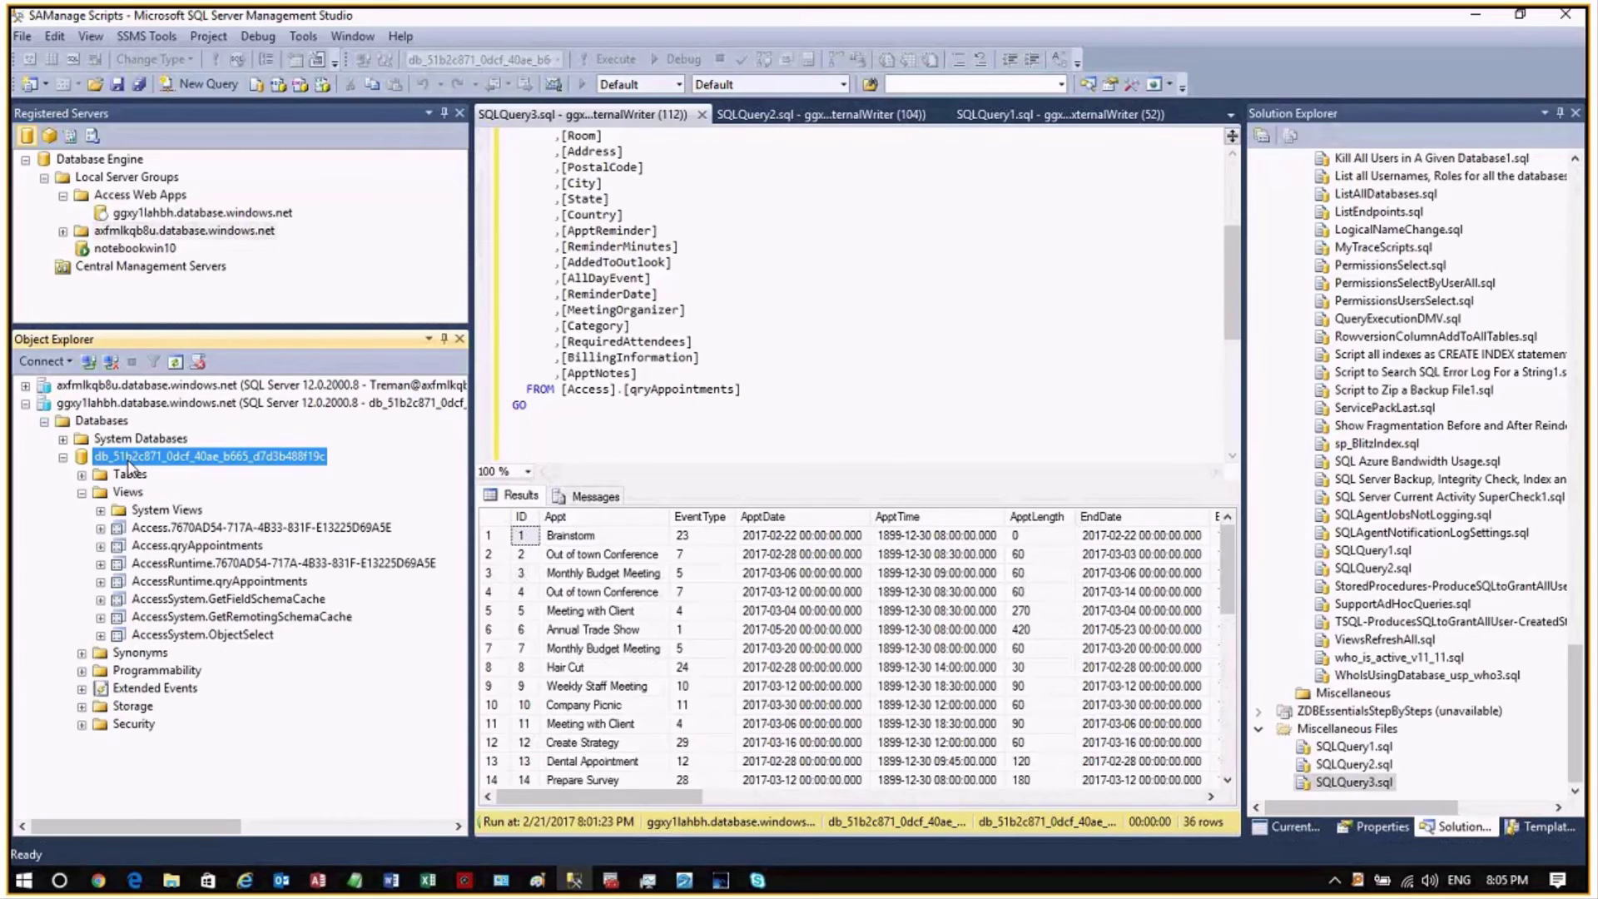
# Start Generate Scripts for the web app database, scripting only its Tables
pyautogui.rightClick(127, 460)
pyautogui.press('Escape')
pyautogui.click(953, 741)
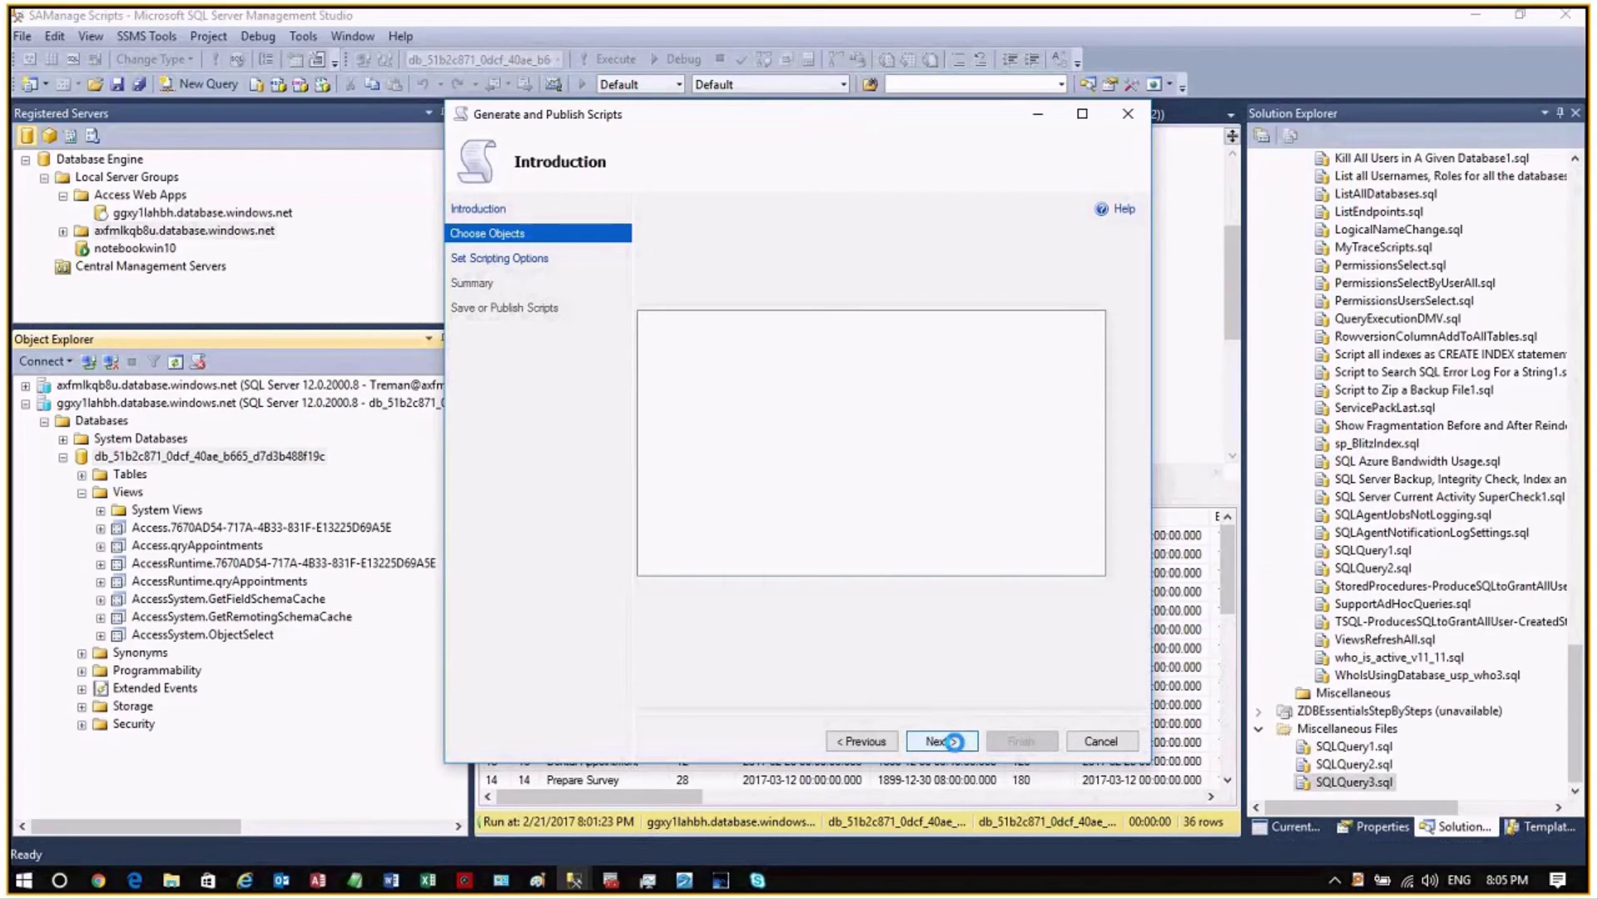
pyautogui.click(655, 304)
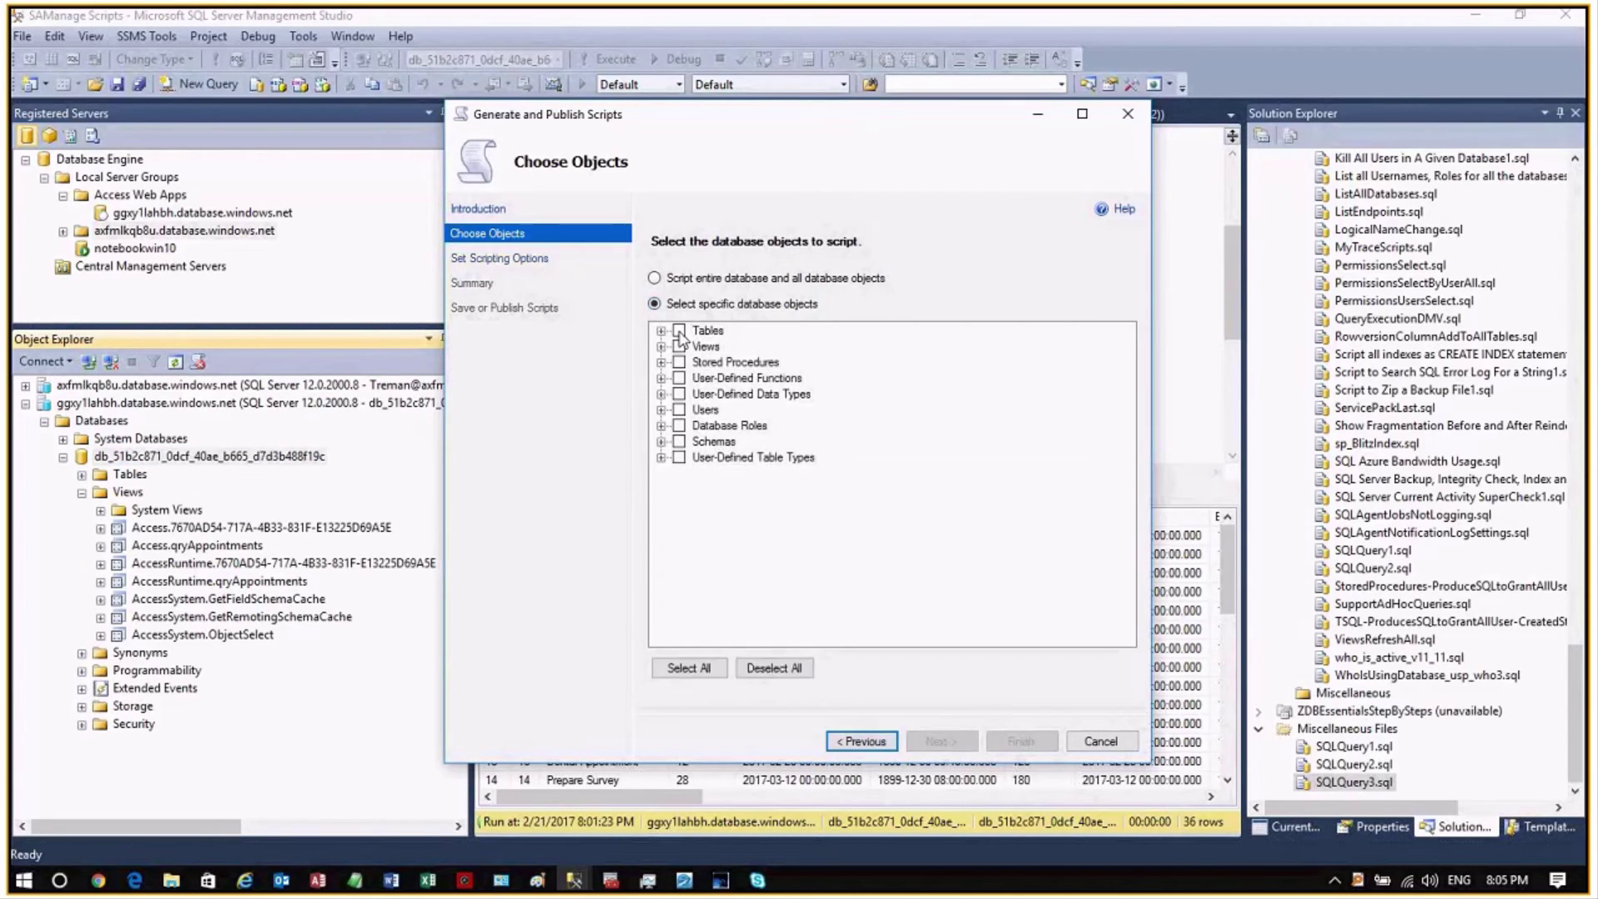
pyautogui.click(679, 332)
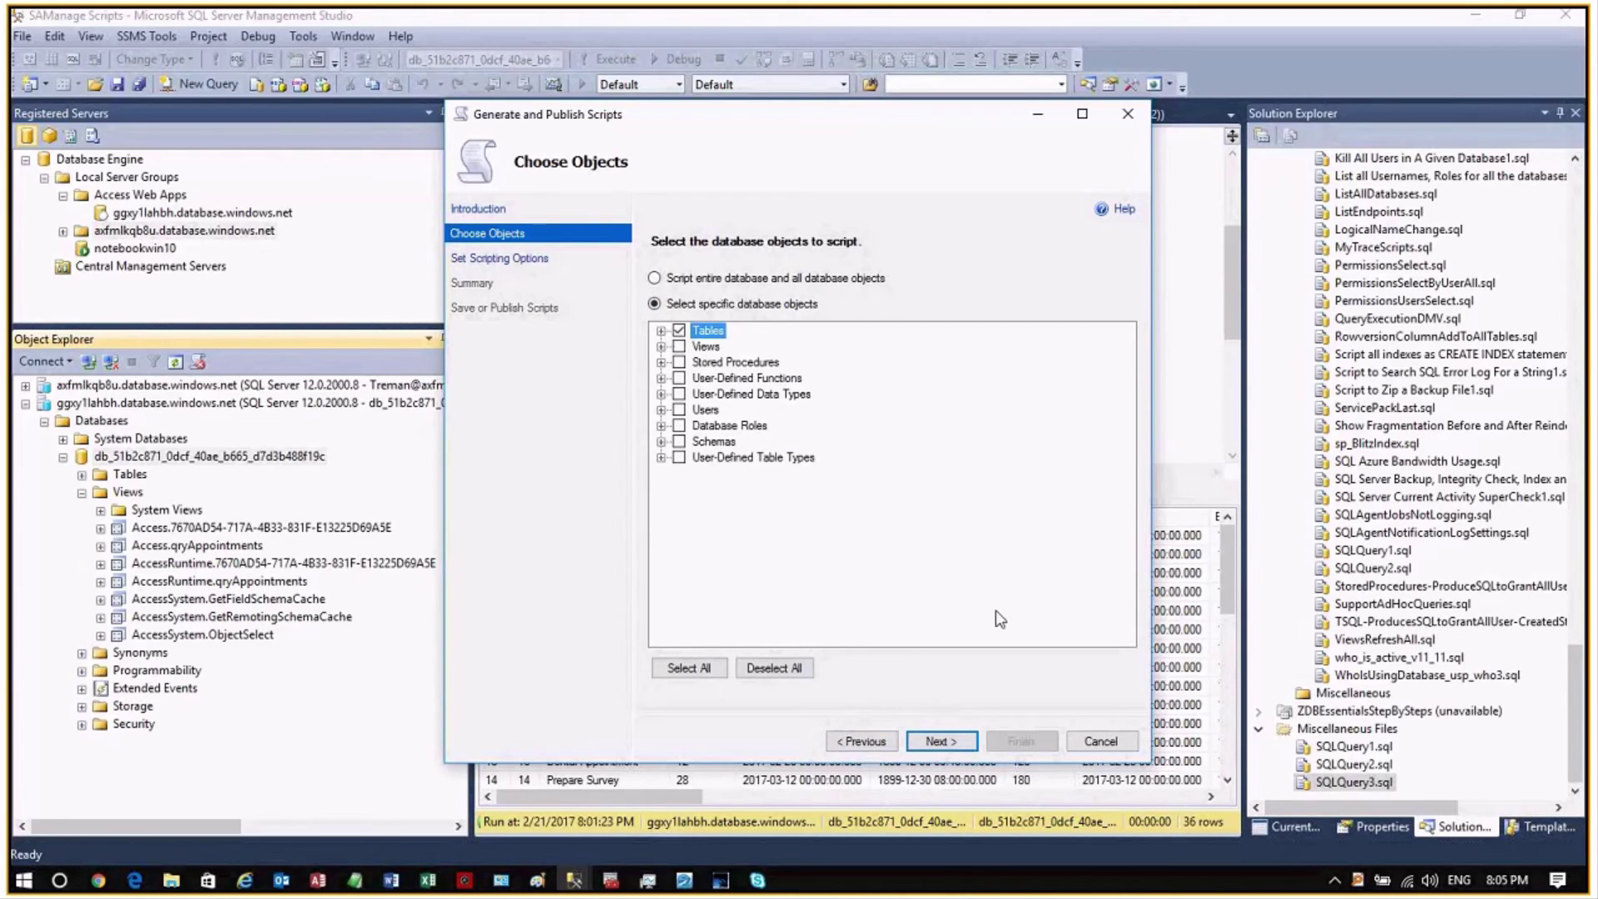
pyautogui.click(940, 740)
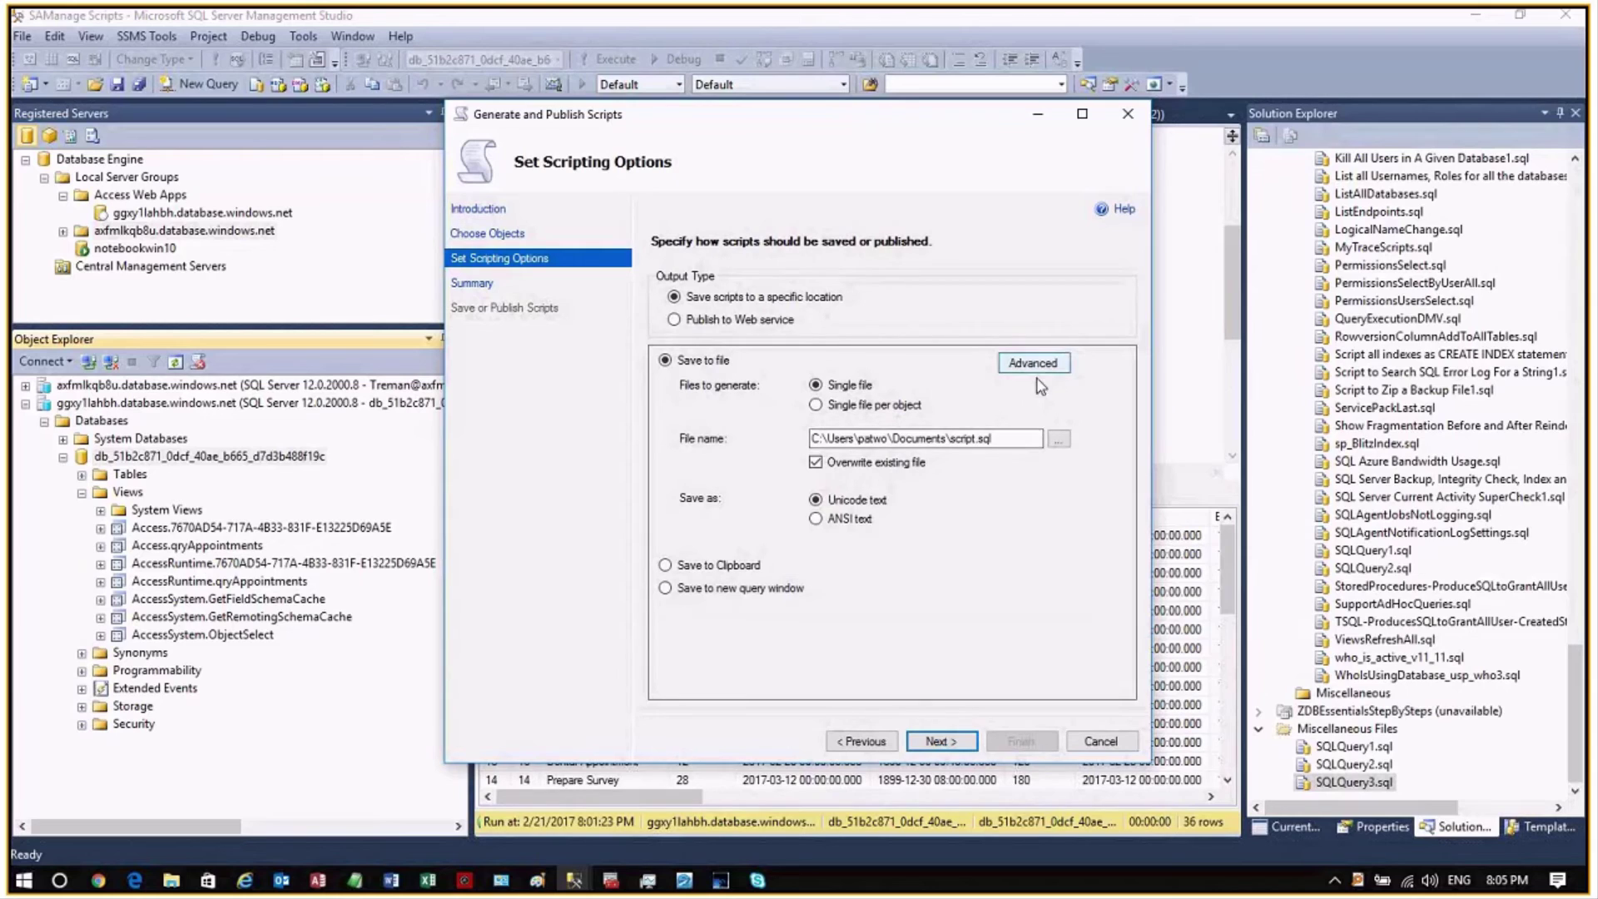
# Send the script output to a new query window and bring up the Advanced scripting options
pyautogui.click(748, 588)
pyautogui.click(665, 565)
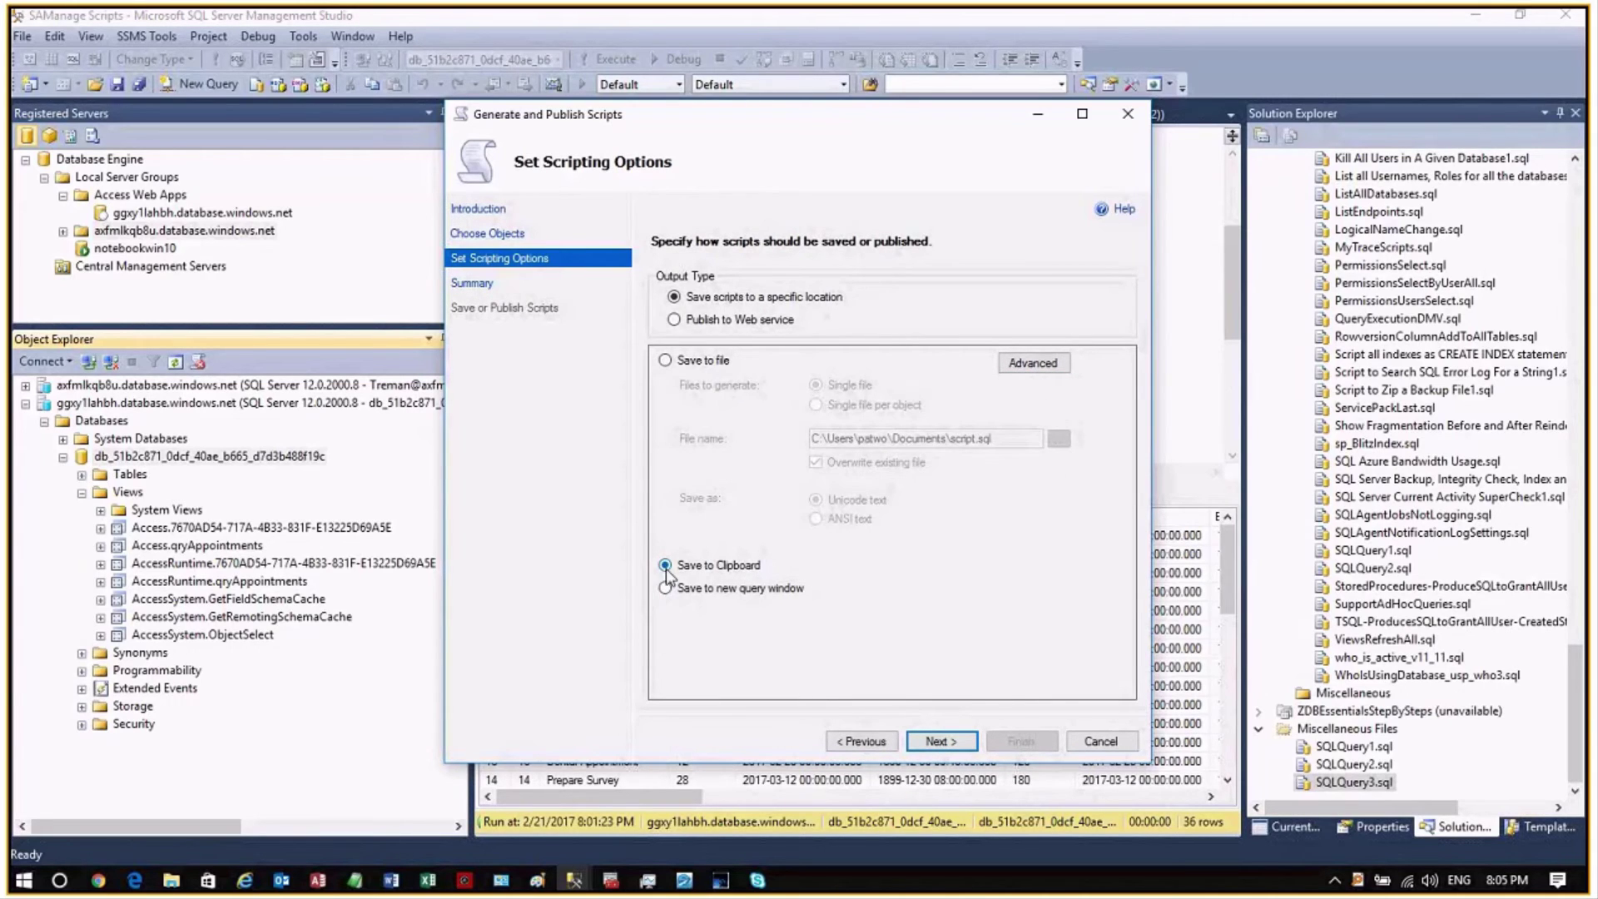
pyautogui.click(666, 587)
pyautogui.click(1044, 364)
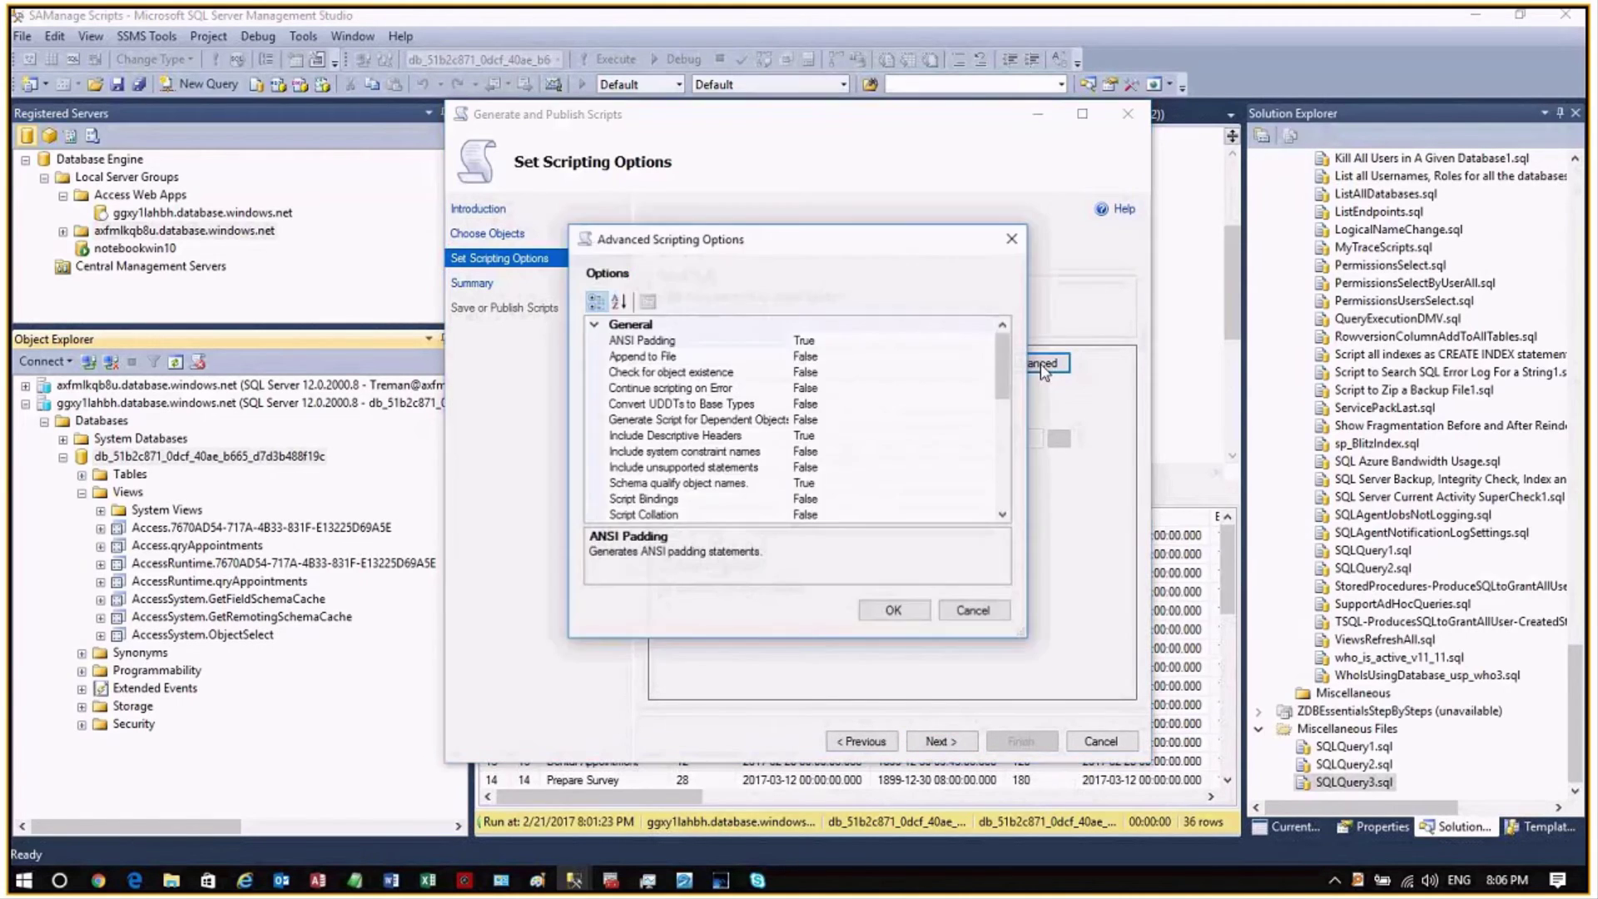
# Set Script Indexes to True in Advanced Scripting Options
pyautogui.scroll(-6, 987, 466)
pyautogui.click(986, 469)
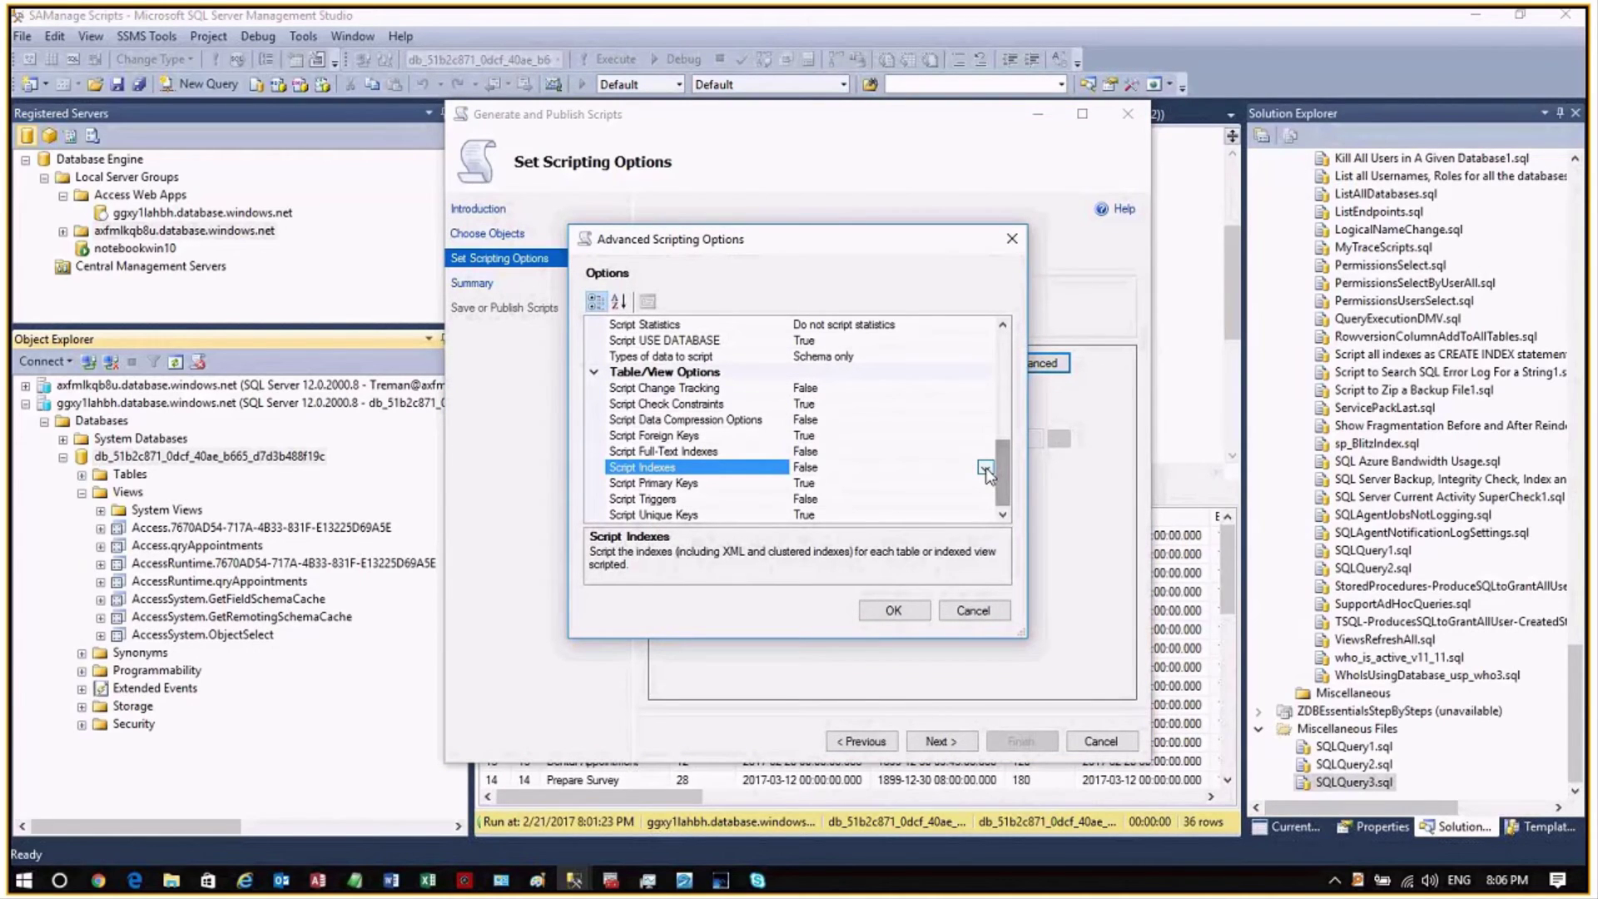
pyautogui.click(986, 469)
pyautogui.click(984, 483)
pyautogui.moveTo(1005, 474); pyautogui.dragTo(1005, 416)
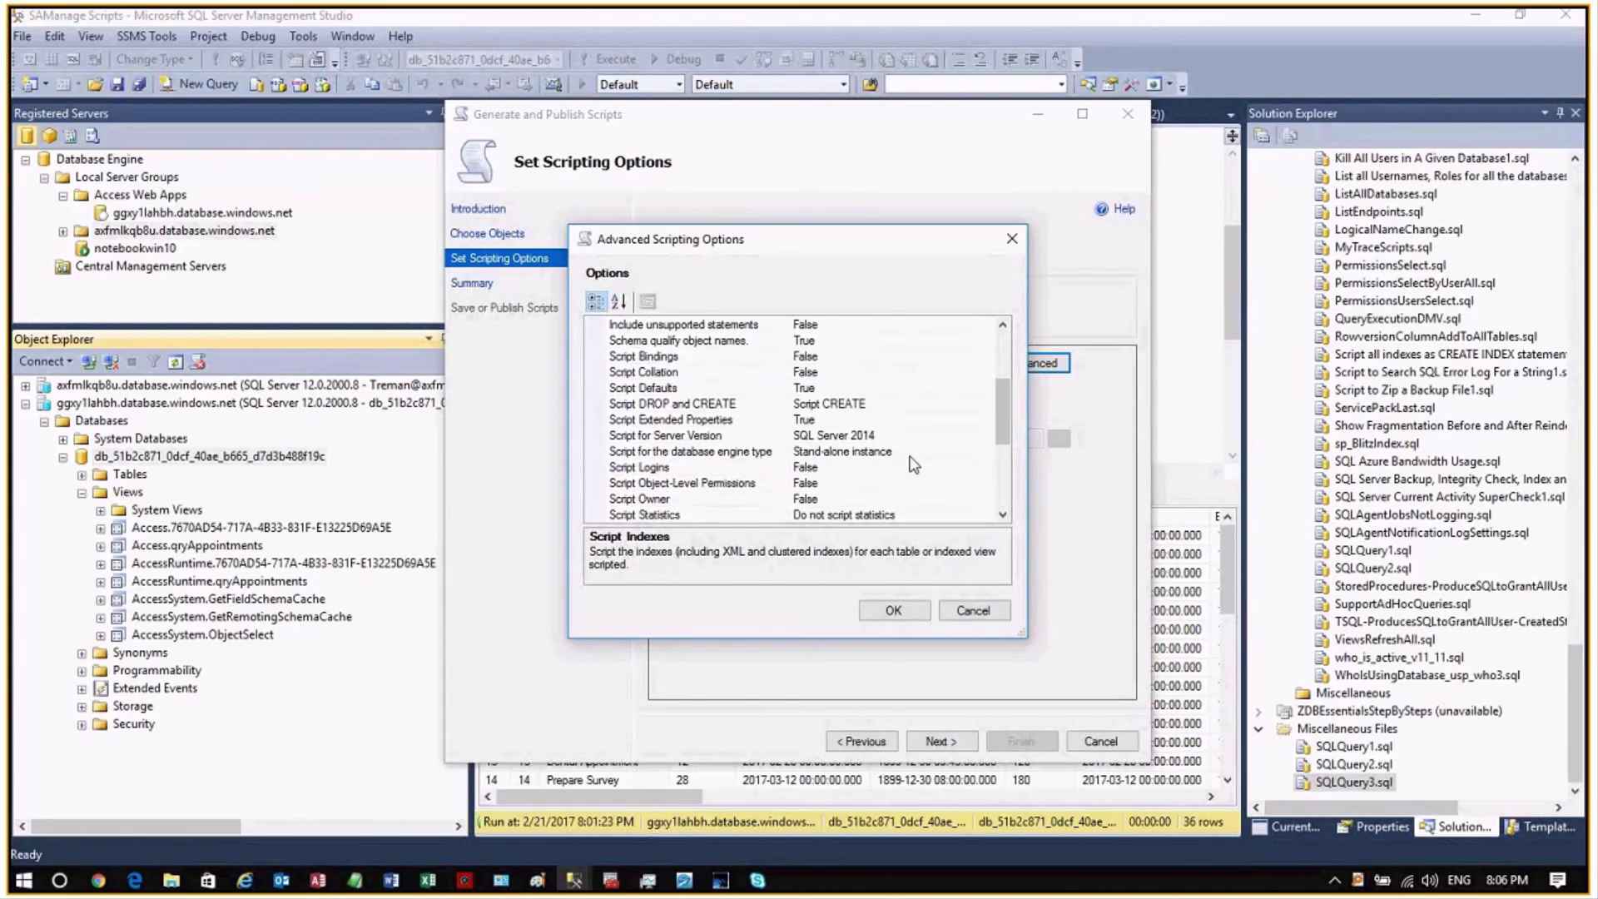
# Set the engine type to Windows Azure SQL Database, confirm, and advance to the Summary
pyautogui.click(984, 451)
pyautogui.click(985, 452)
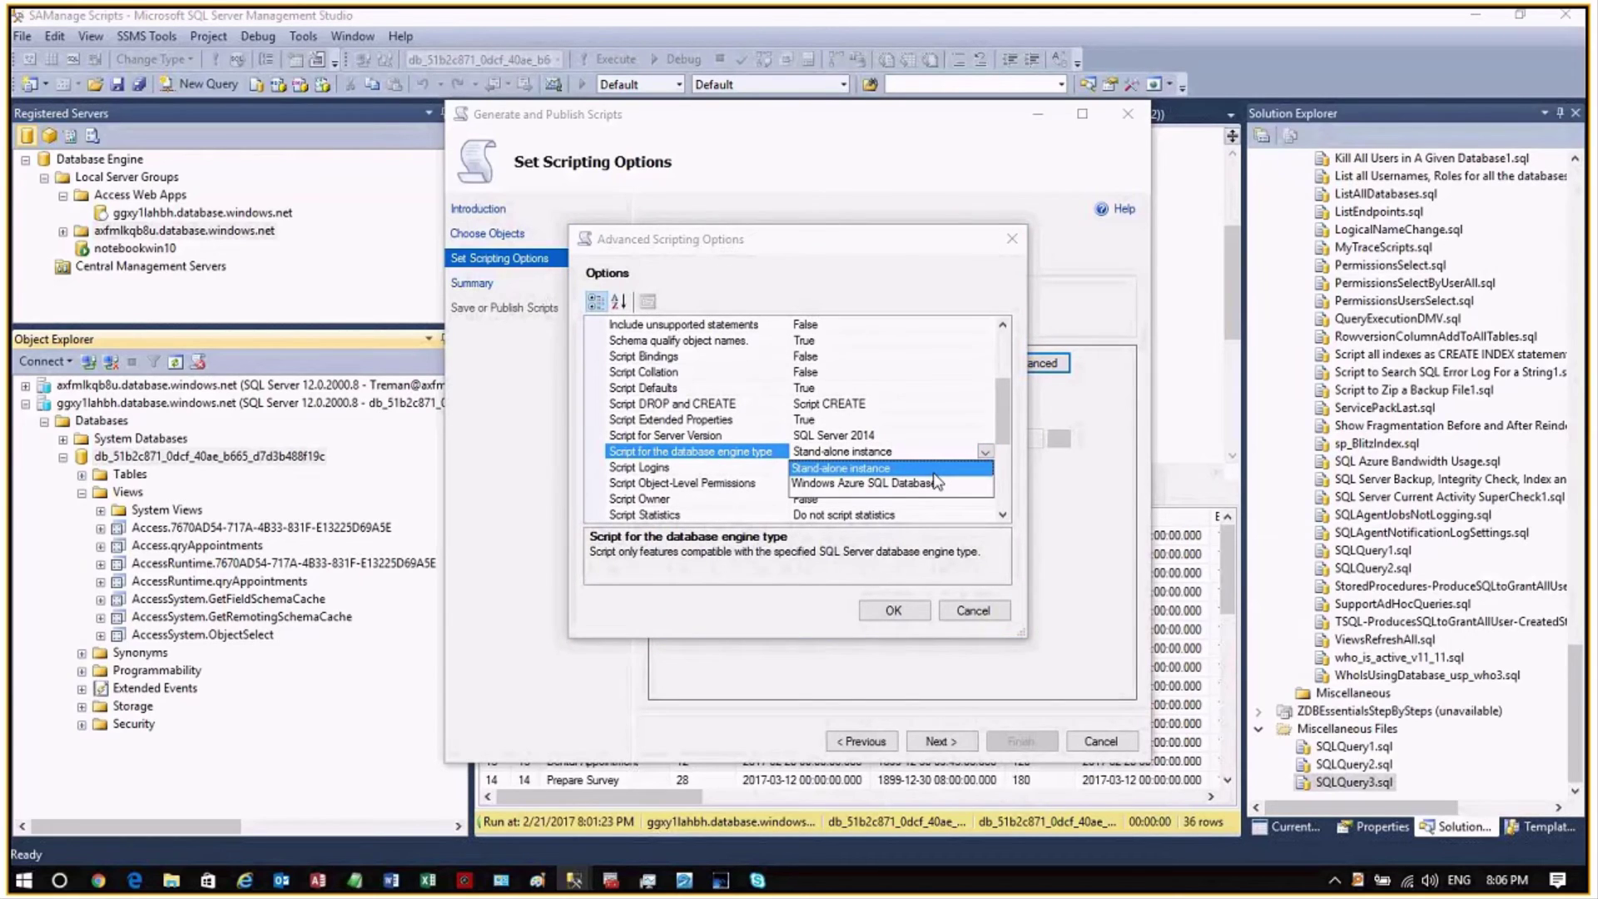
pyautogui.click(936, 483)
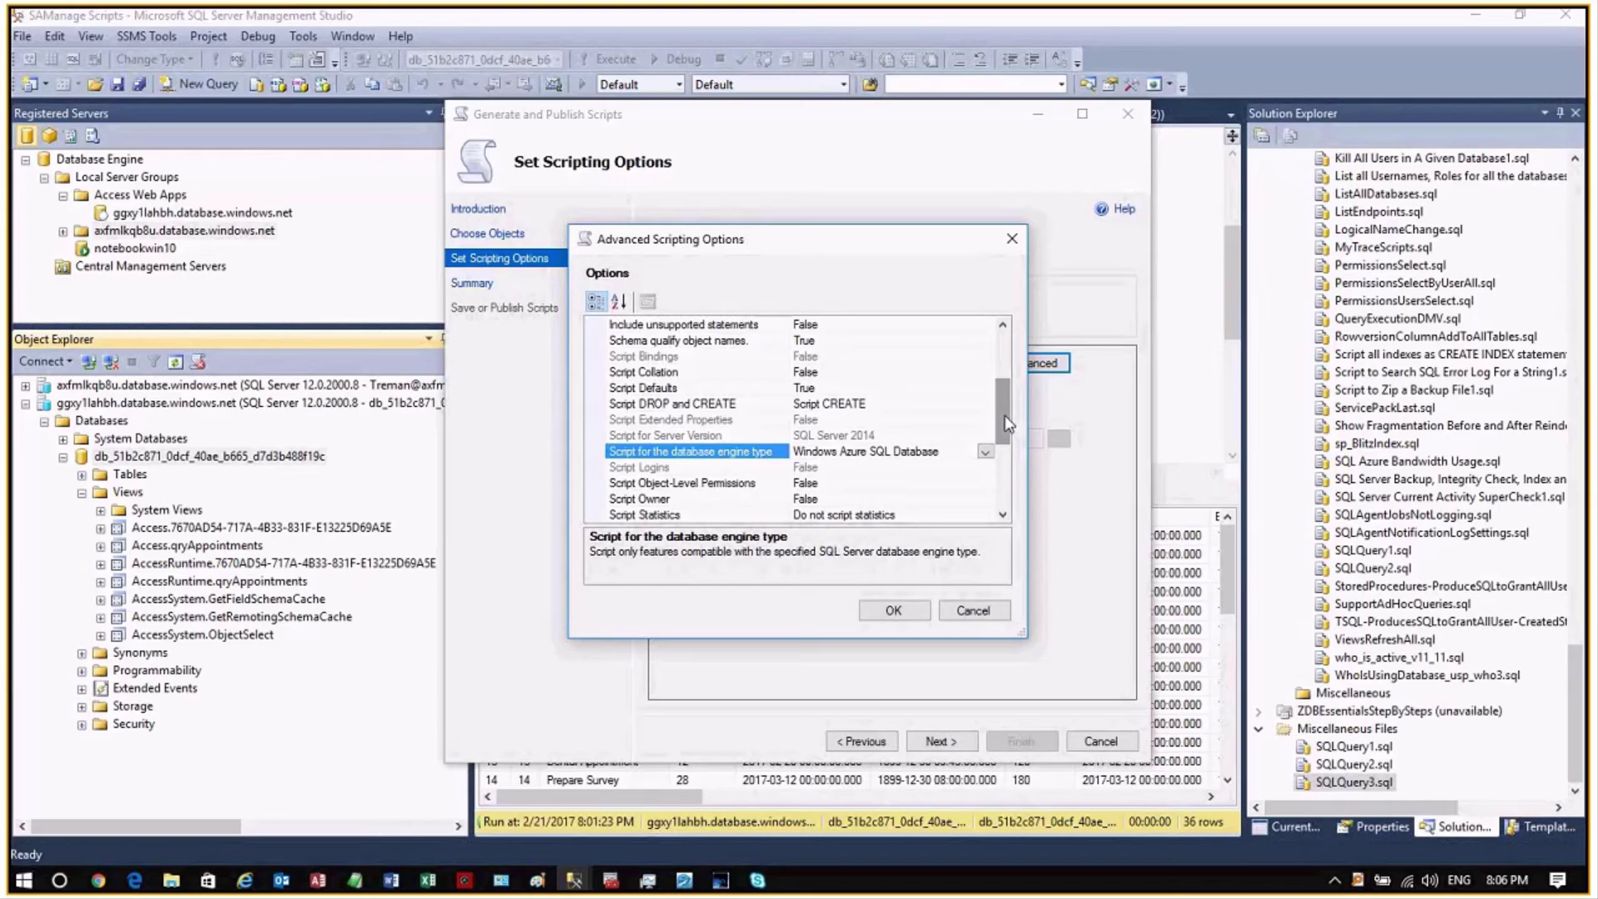
pyautogui.moveTo(1007, 424); pyautogui.dragTo(1007, 487)
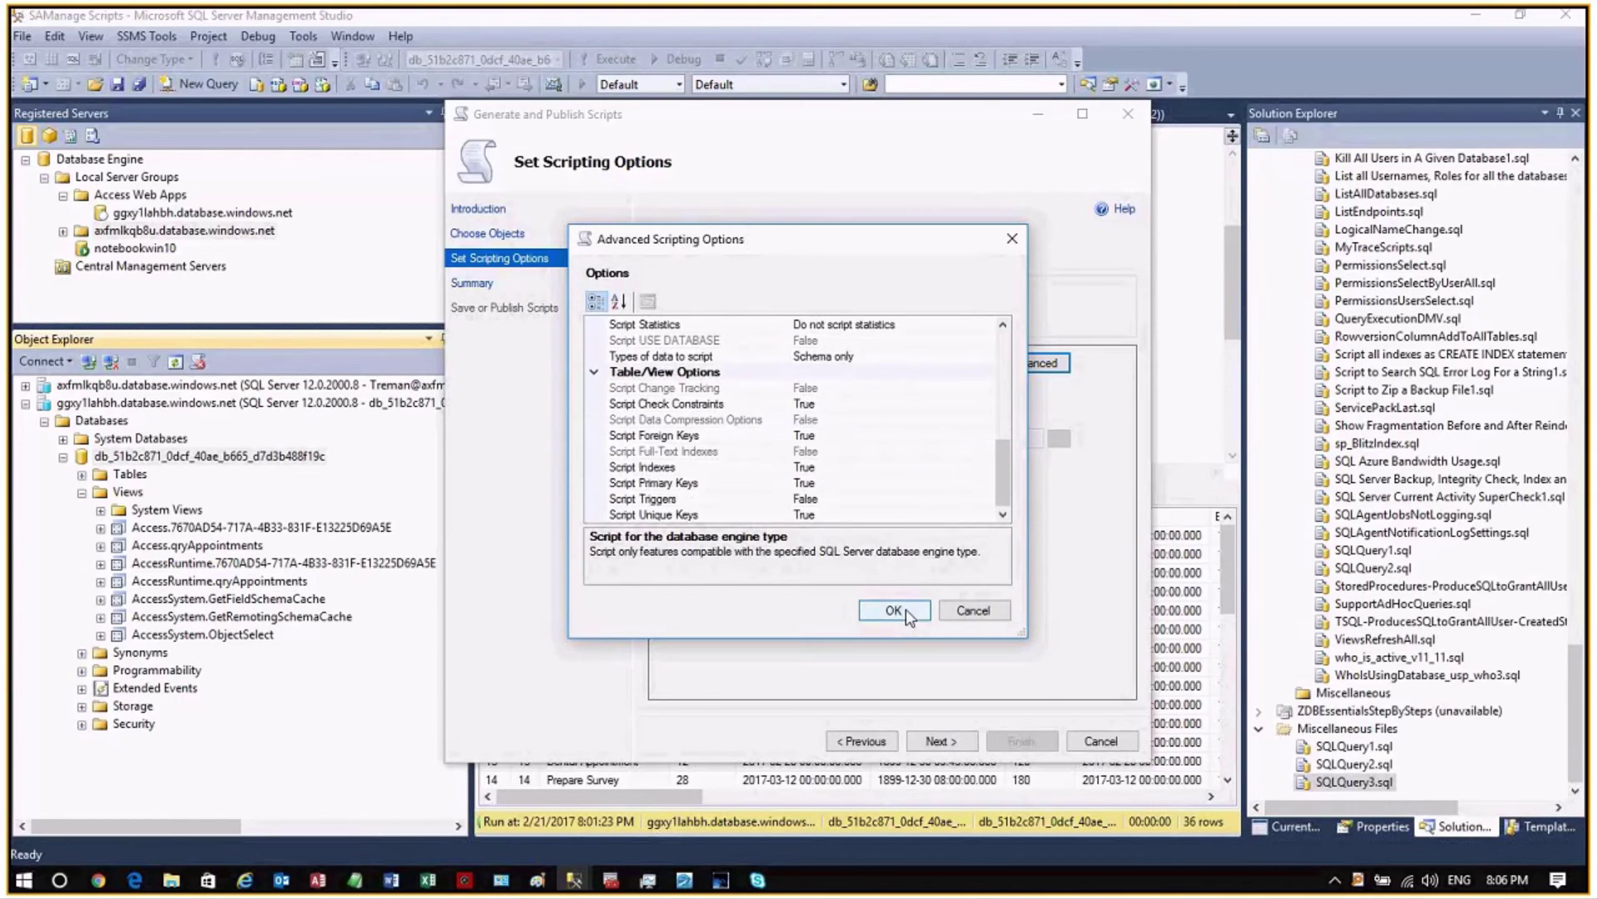
pyautogui.click(906, 613)
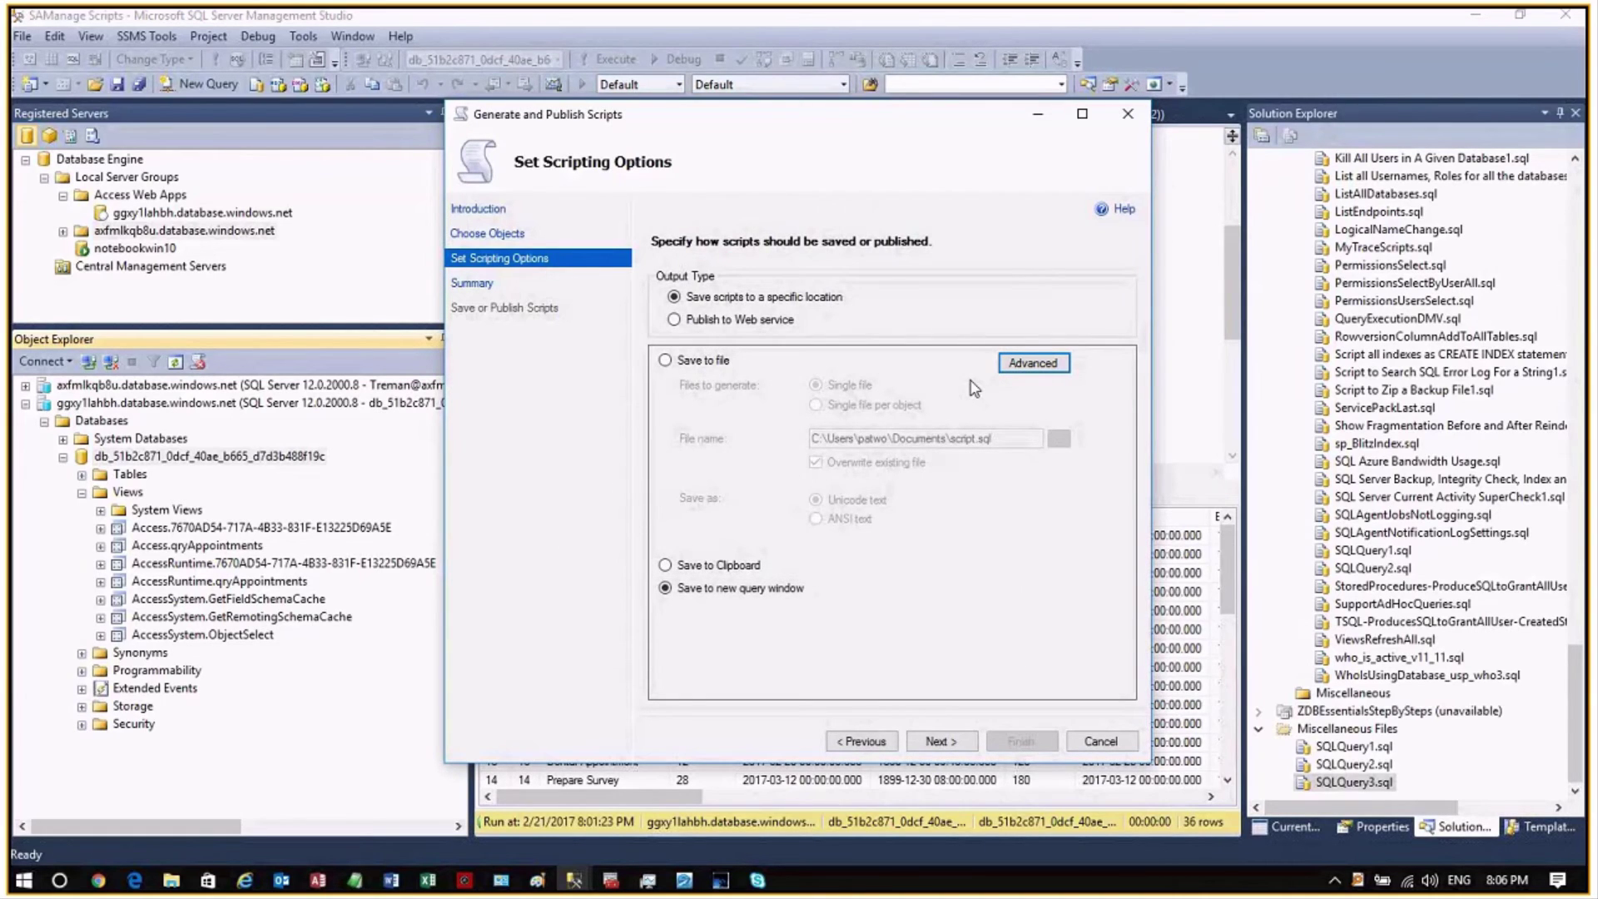
pyautogui.click(941, 740)
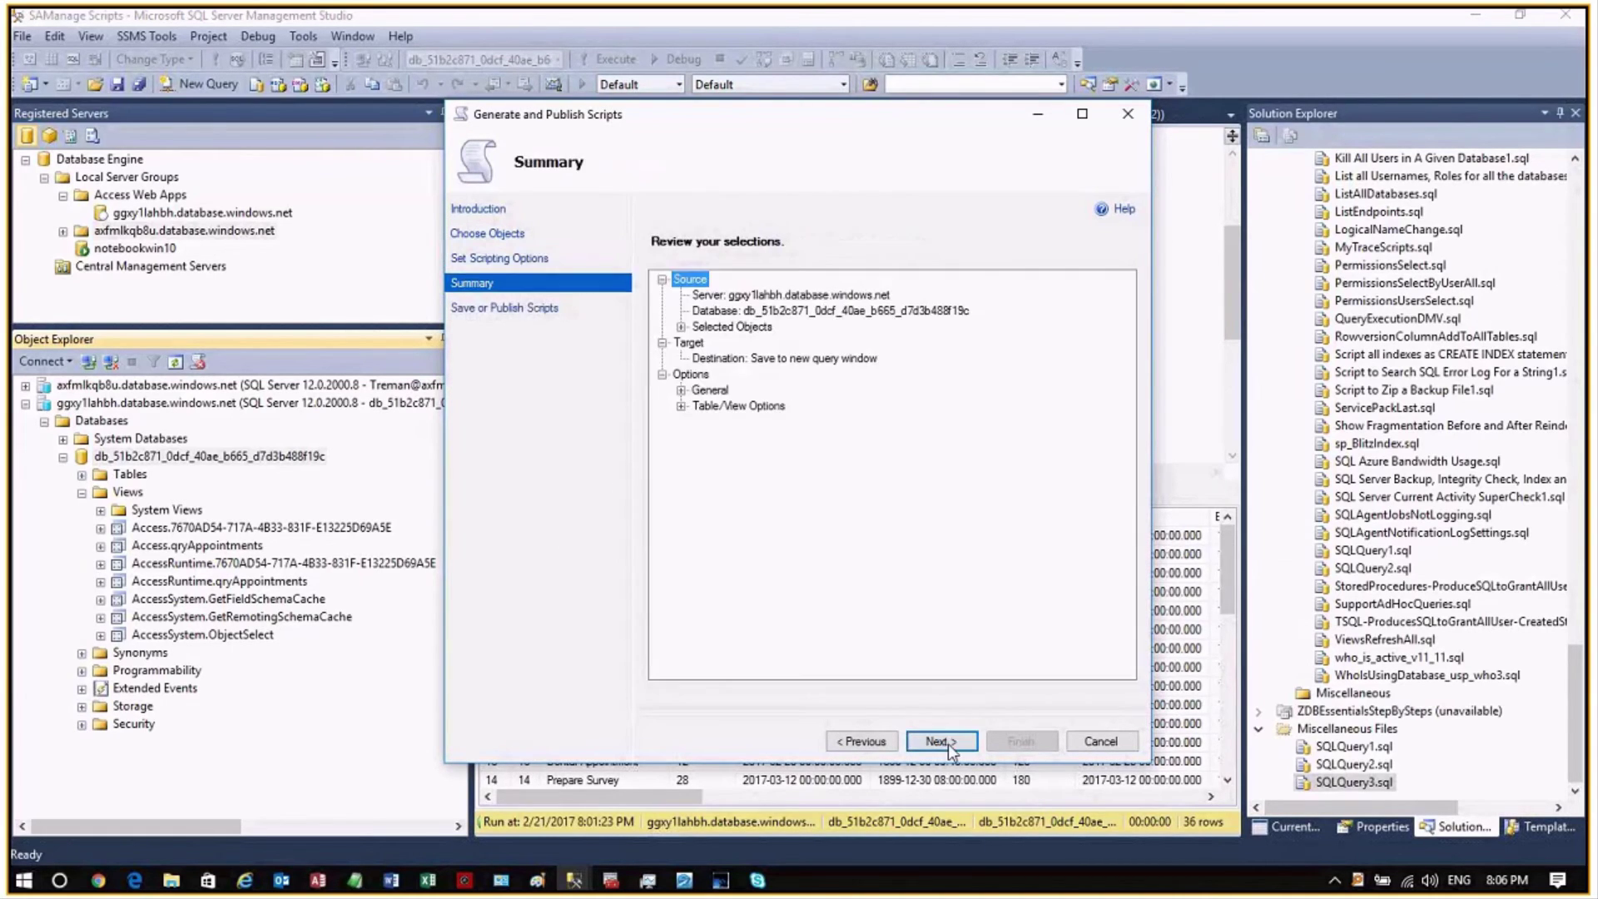
# Generate the CREATE TABLE script for the Tables into a new query window and finish the wizard
pyautogui.click(941, 741)
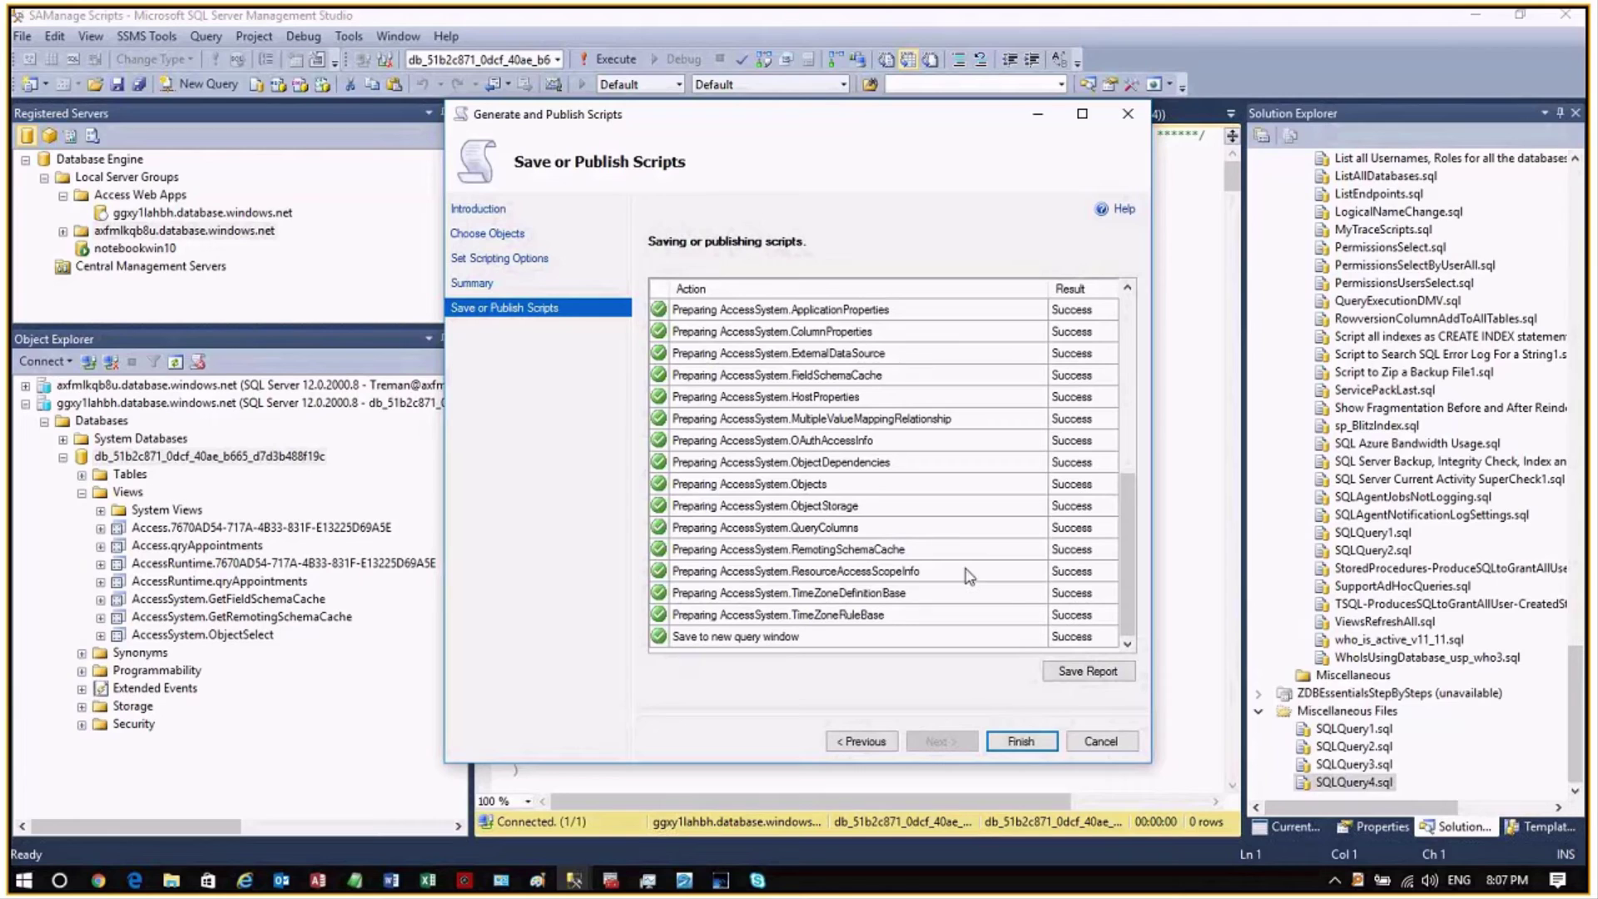
pyautogui.click(1021, 742)
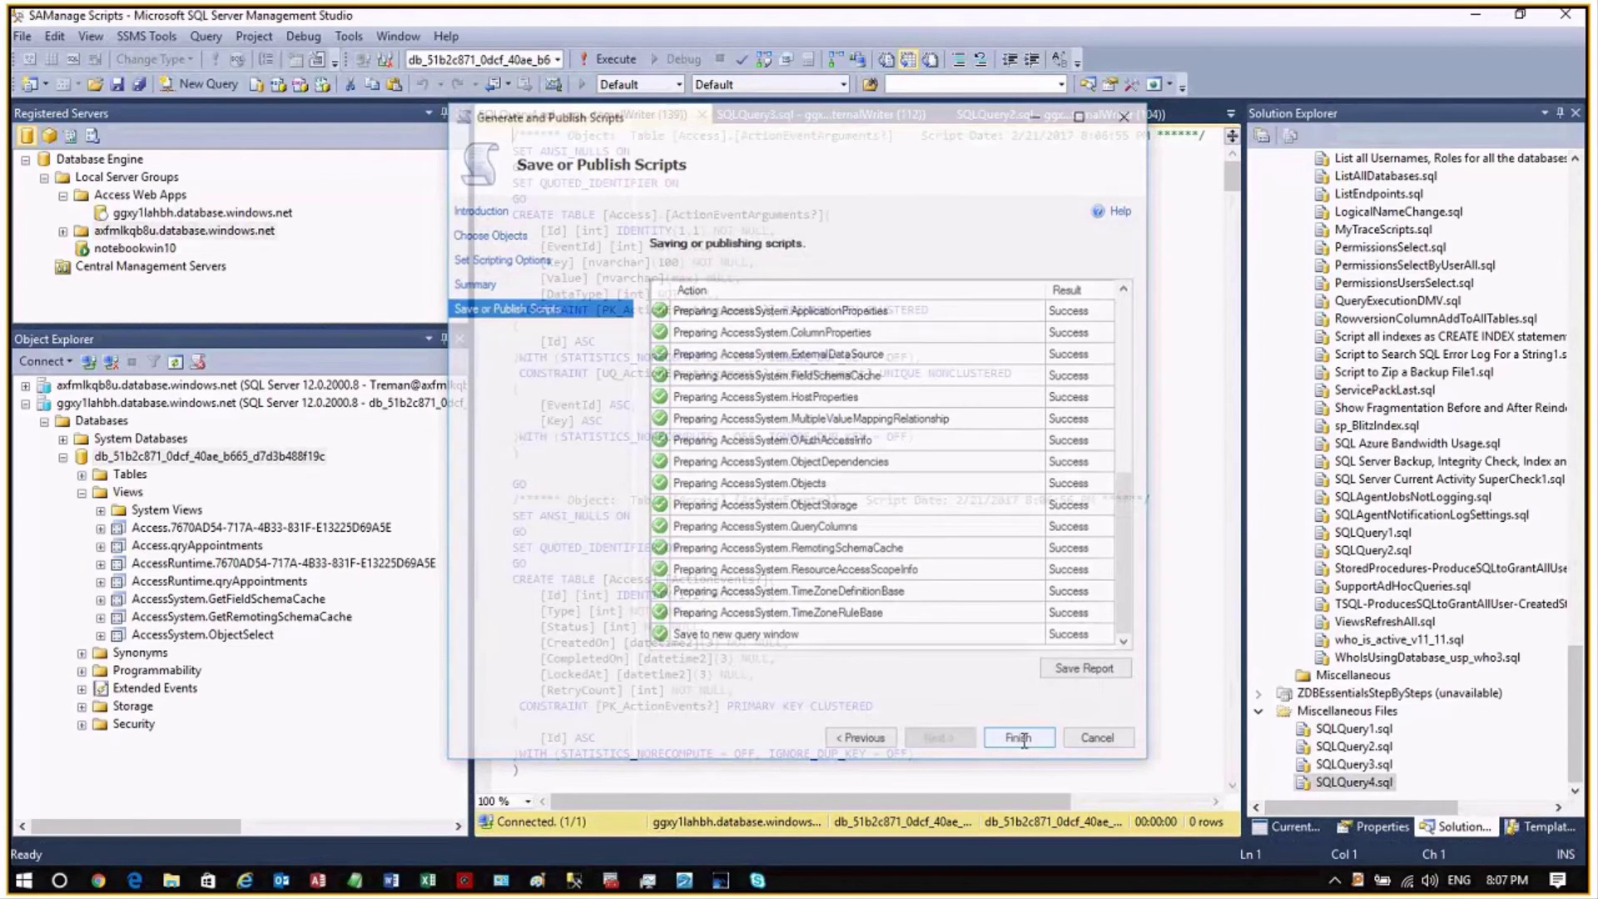
pyautogui.click(753, 227)
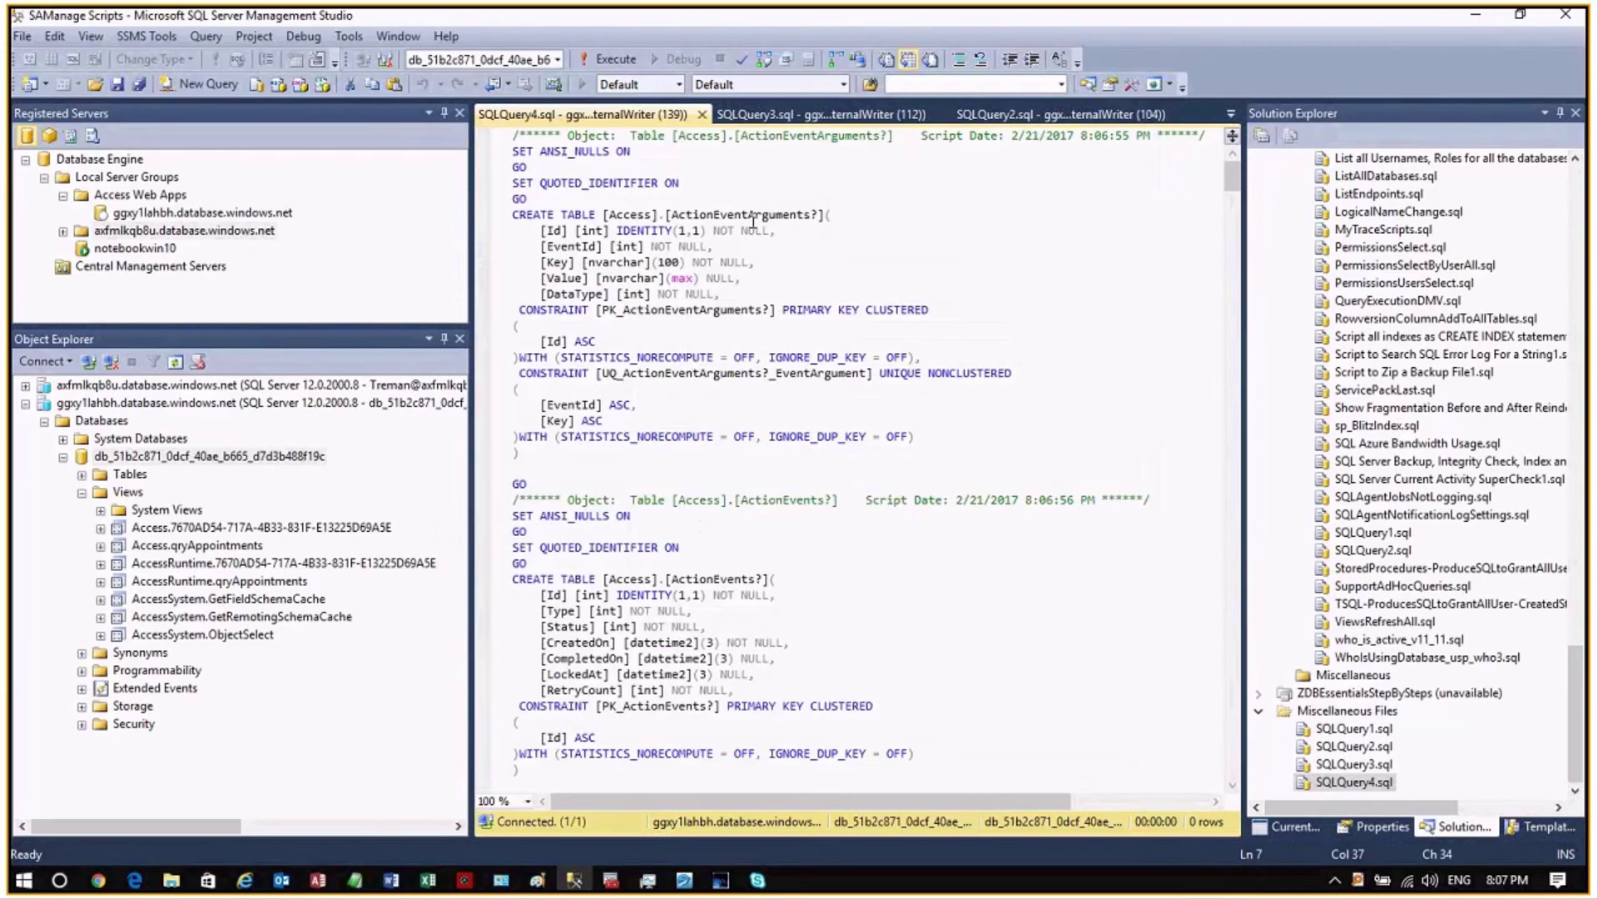
pyautogui.scroll(-2, 796, 430)
pyautogui.scroll(-7, 796, 430)
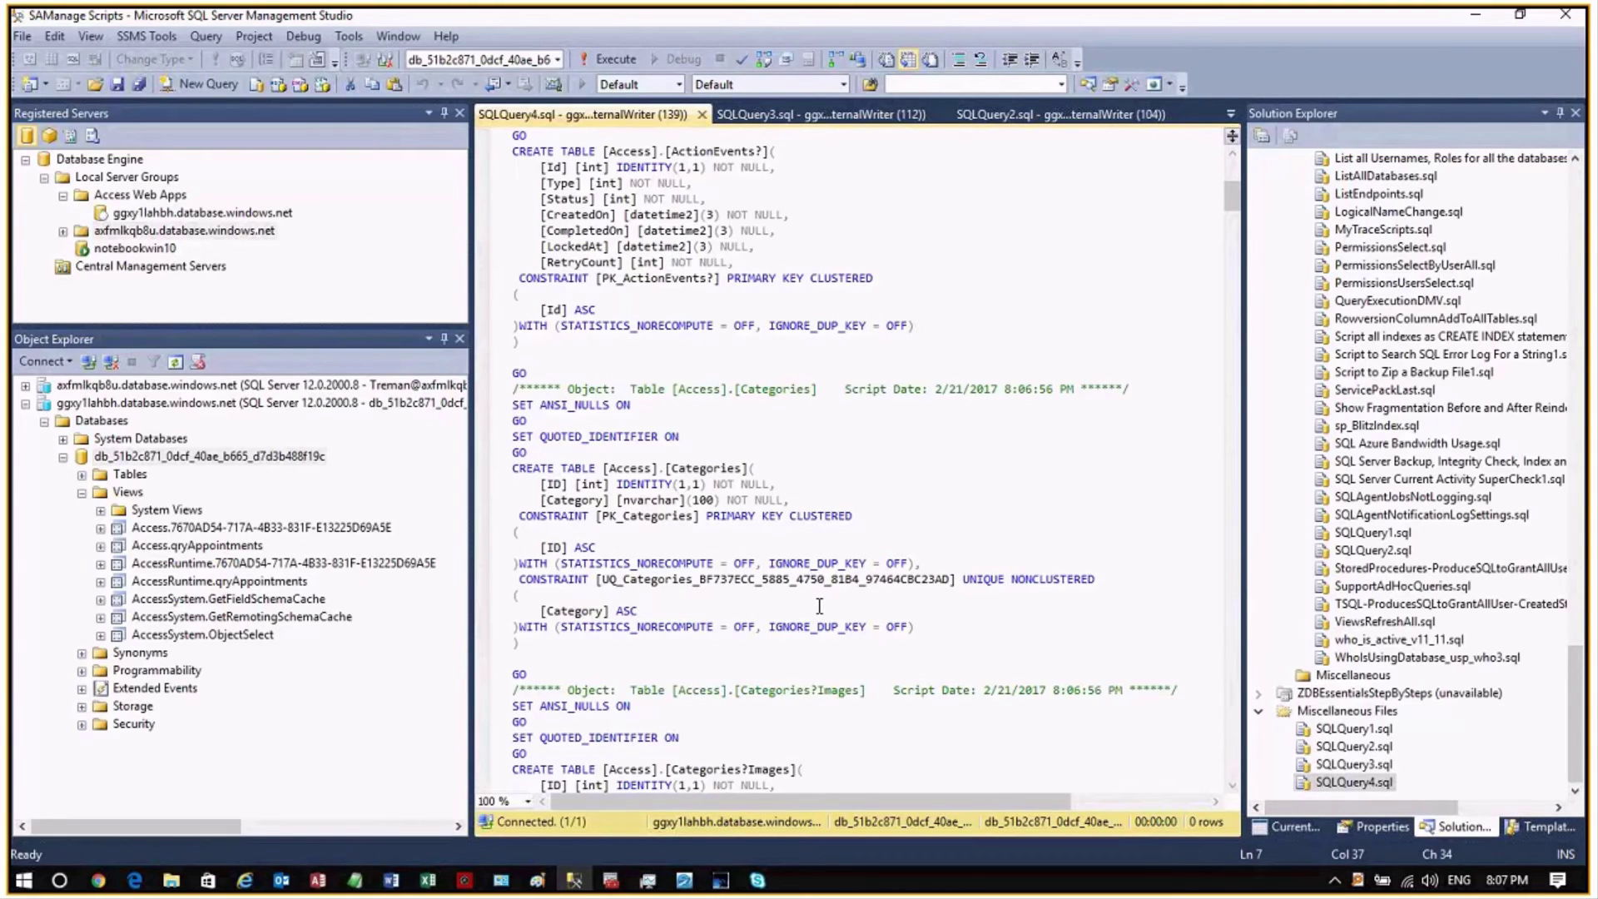
pyautogui.scroll(-3, 820, 606)
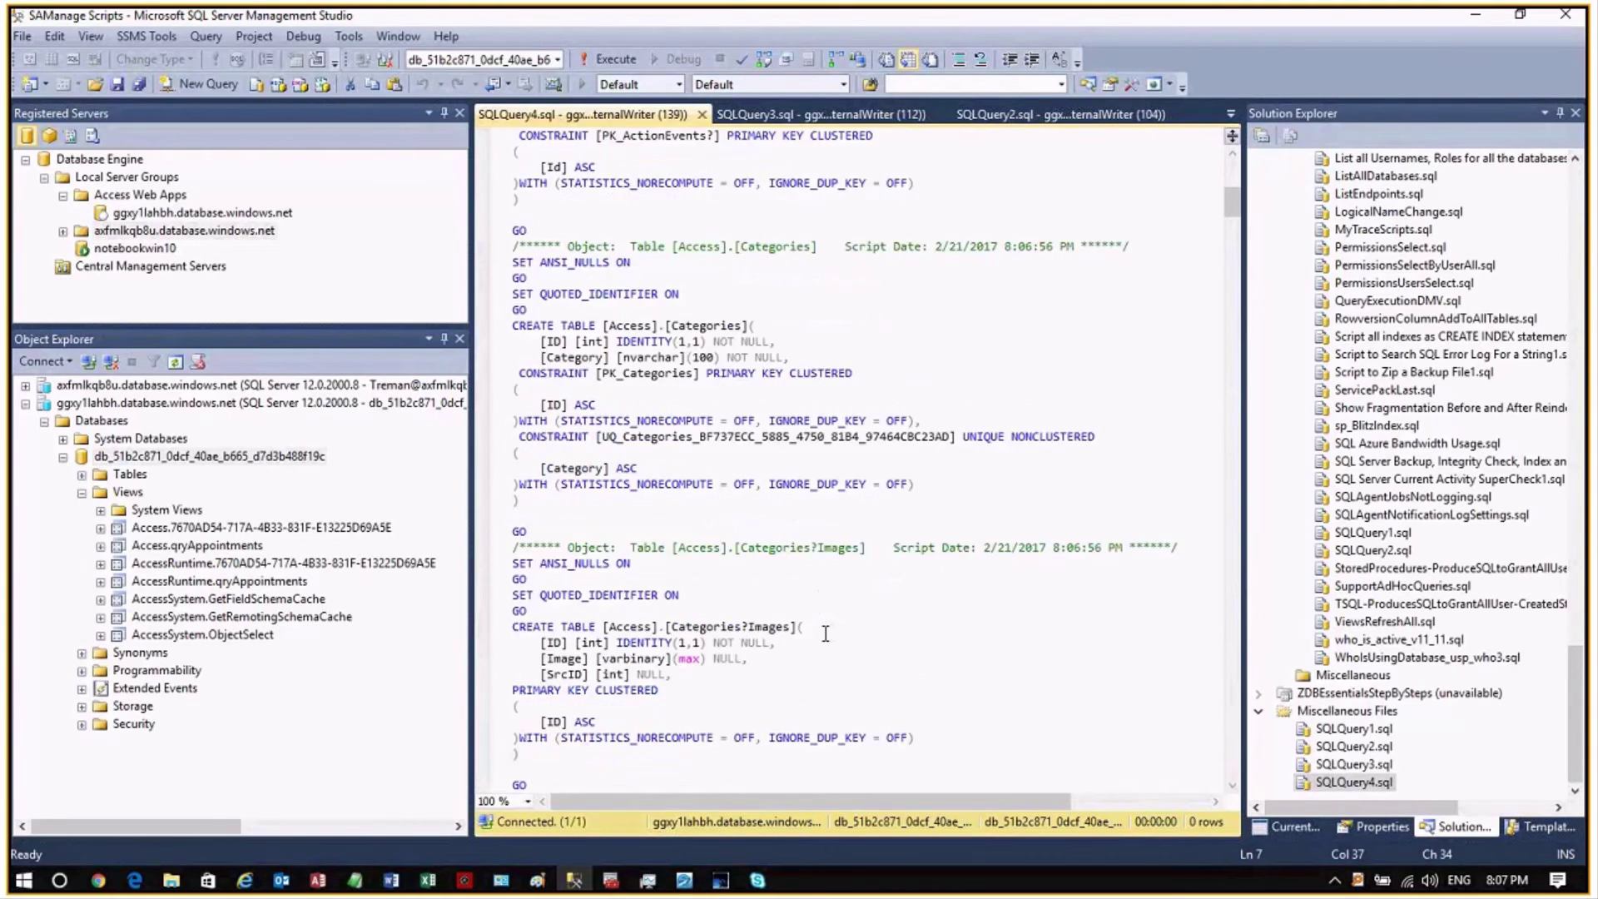
pyautogui.scroll(-2, 833, 639)
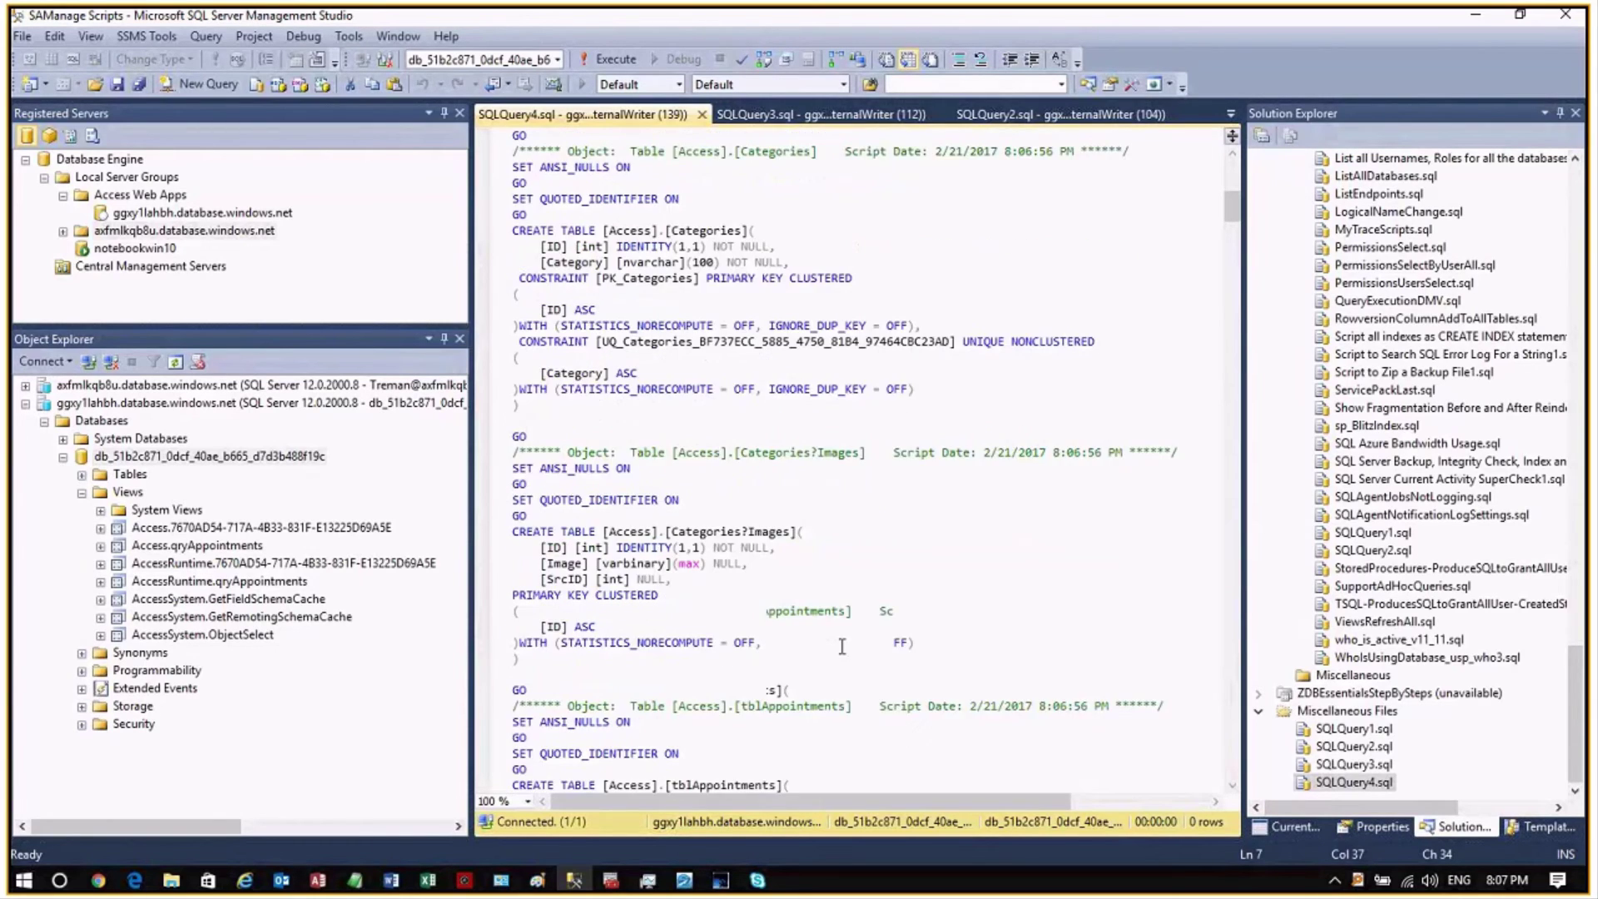
pyautogui.scroll(-2, 843, 646)
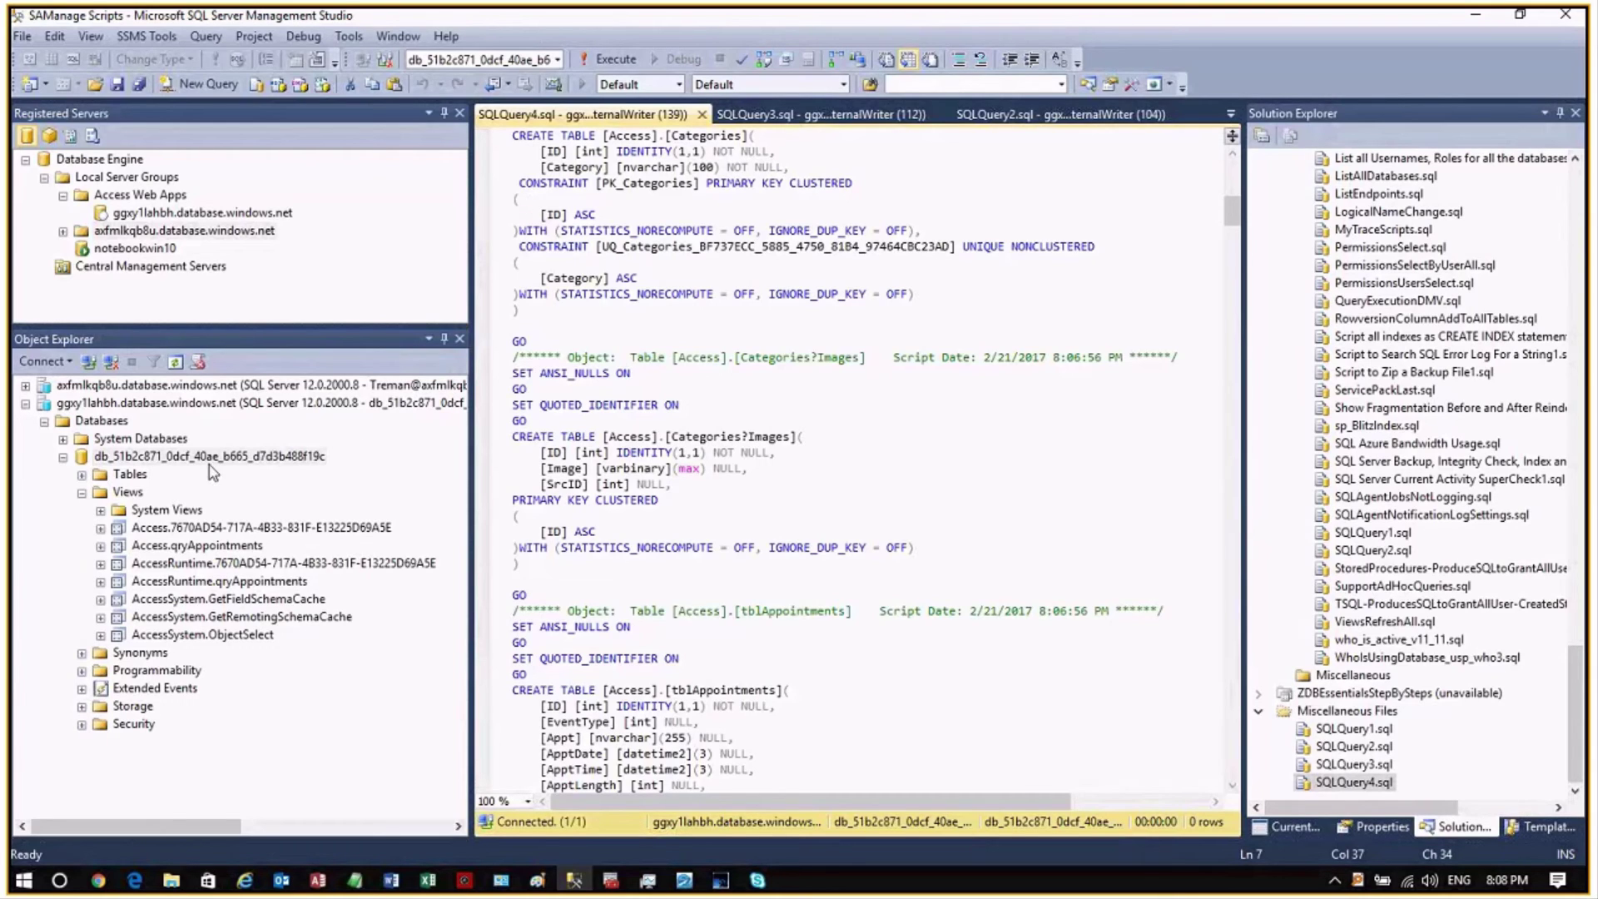
# Expand System Views under the web app database to show the INFORMATION_SCHEMA and sys views
pyautogui.click(146, 389)
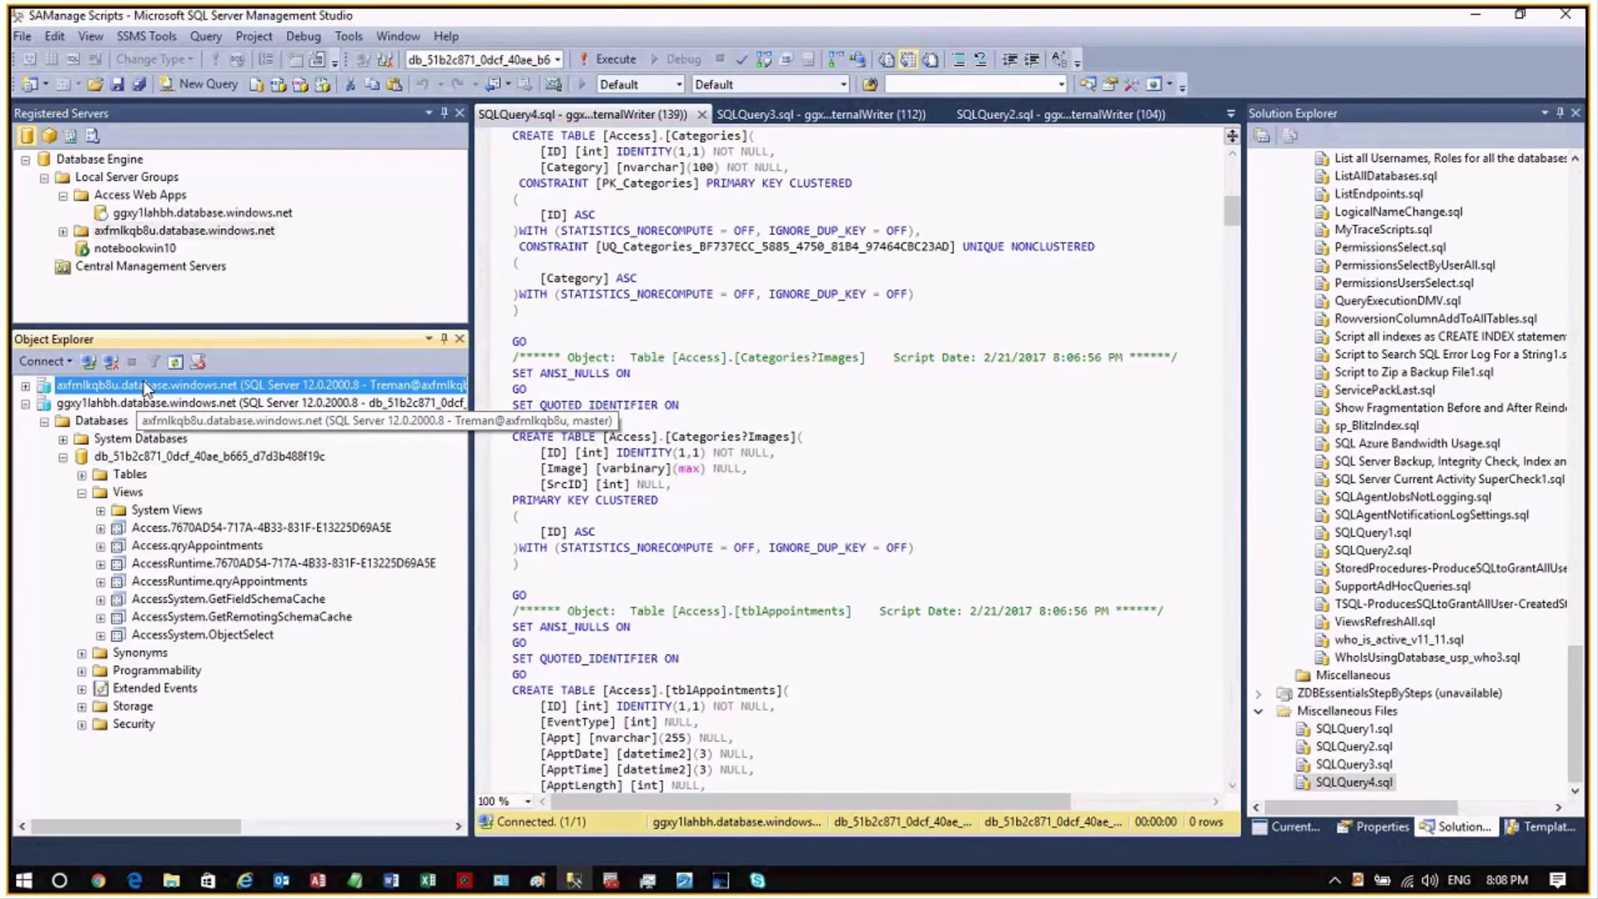
pyautogui.click(543, 574)
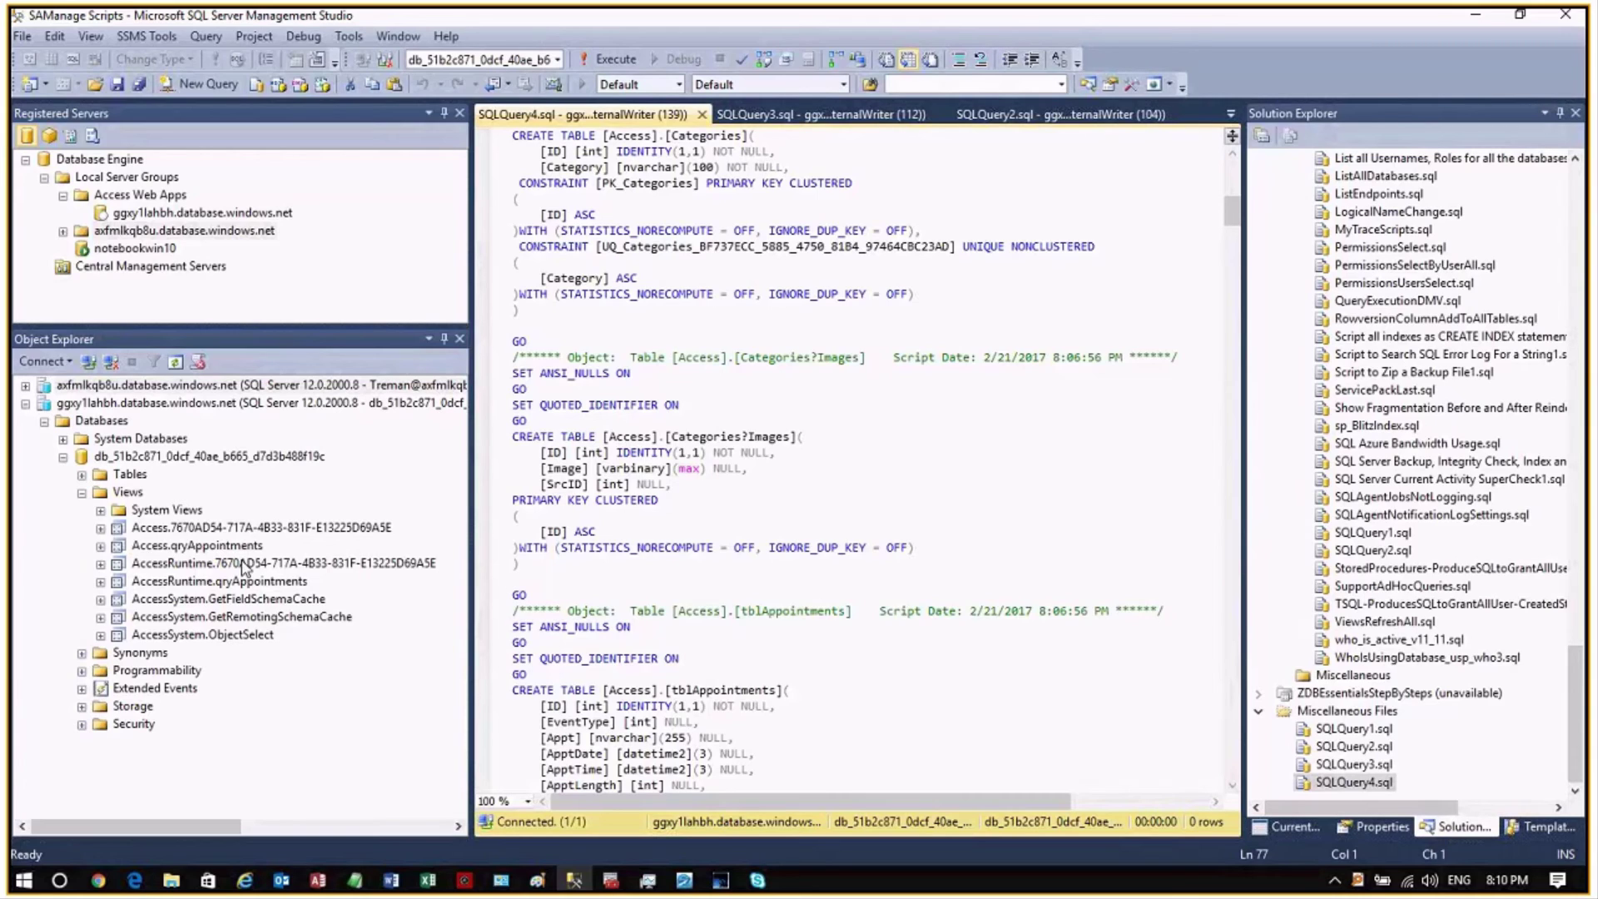
pyautogui.click(101, 511)
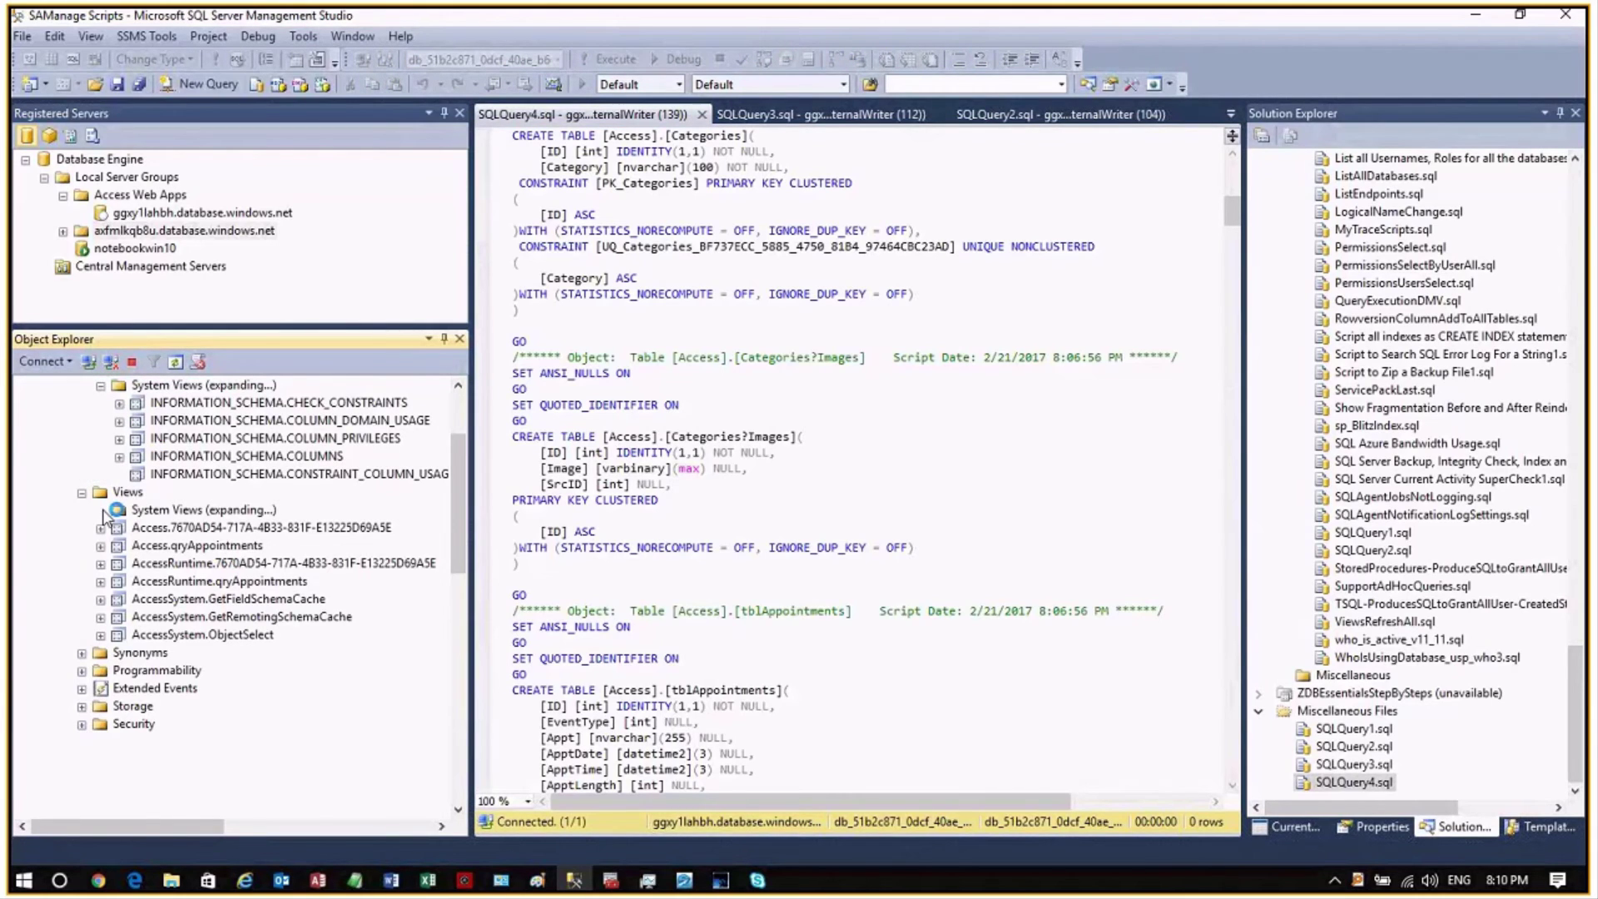
pyautogui.scroll(-9, 462, 430)
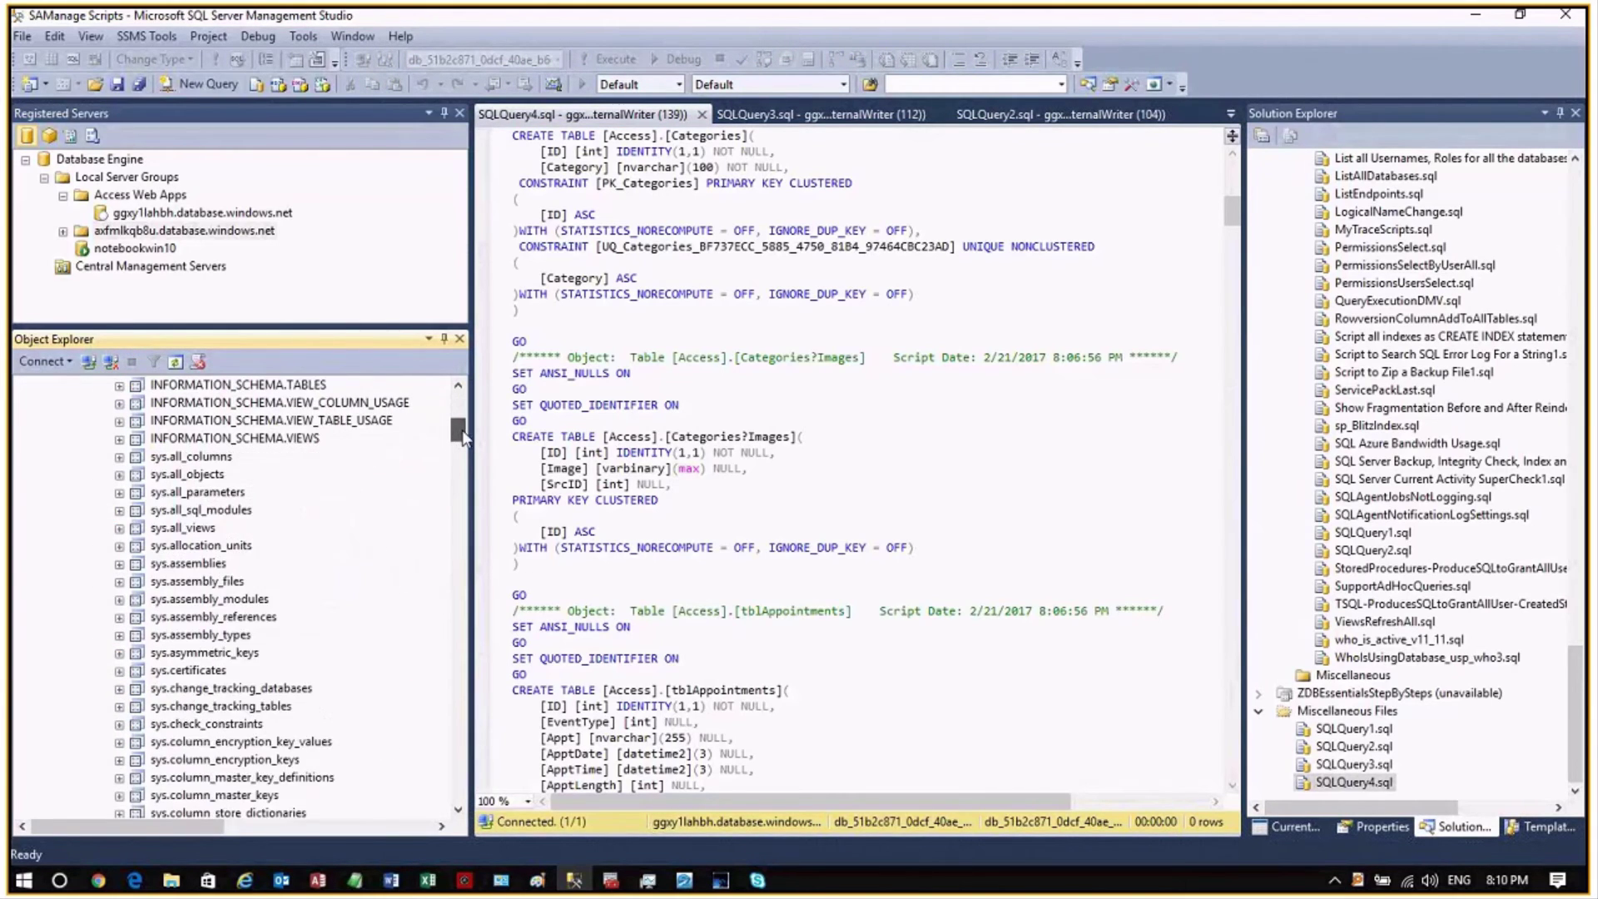
# Run Select Top 1000 Rows on sys.all_sql_modules, returning 896 module definitions
pyautogui.scroll(-1, 462, 430)
pyautogui.rightClick(199, 492)
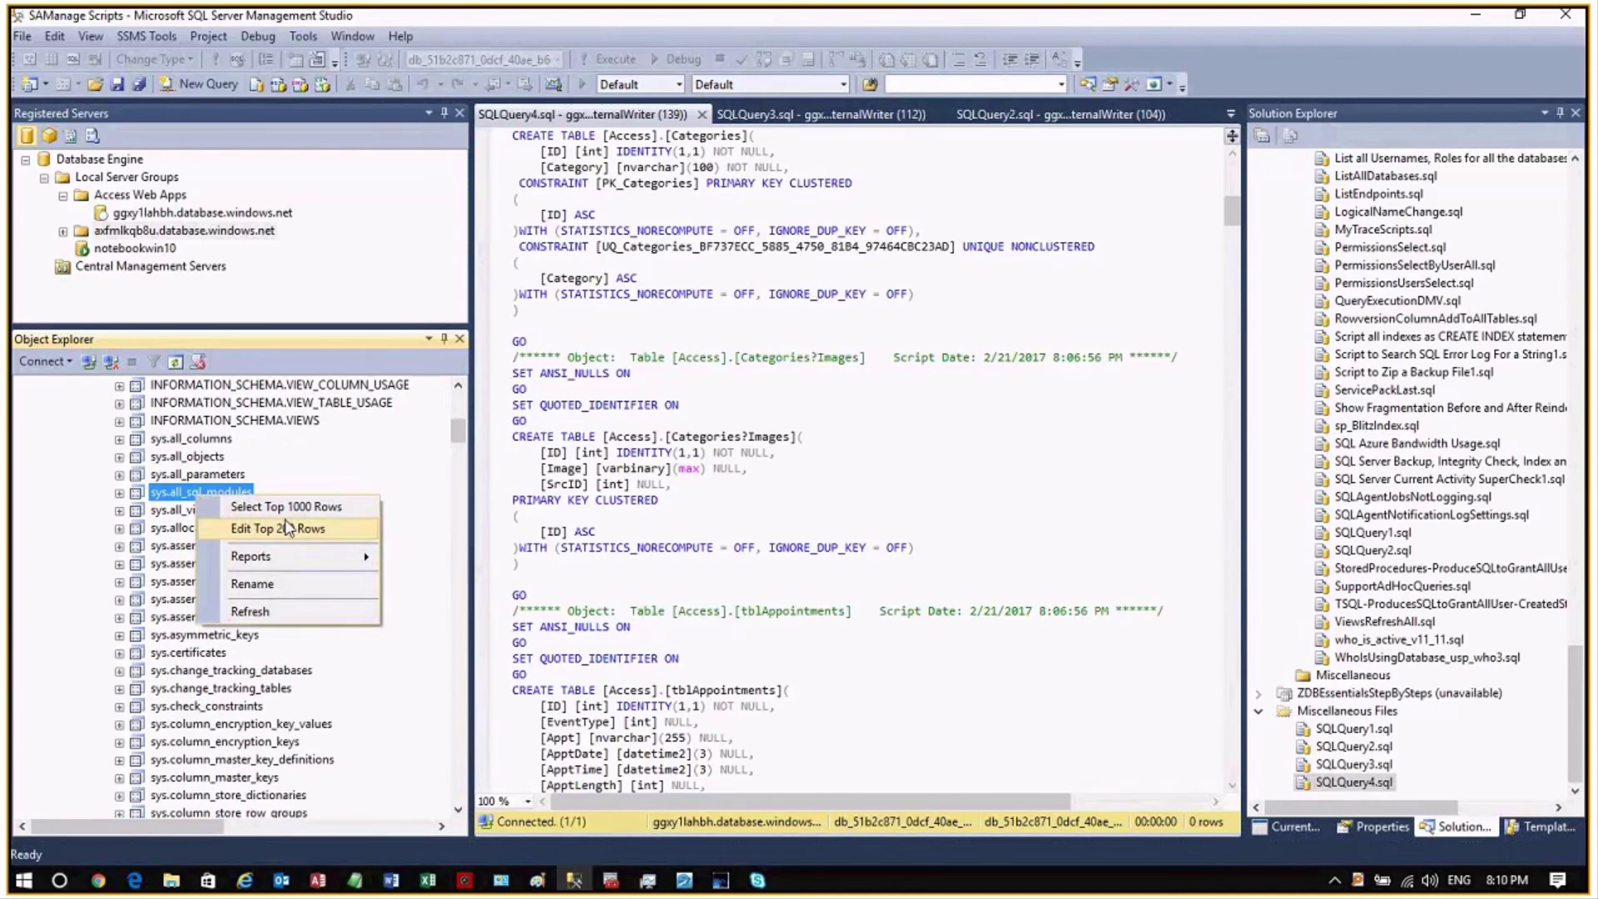
pyautogui.press('Escape')
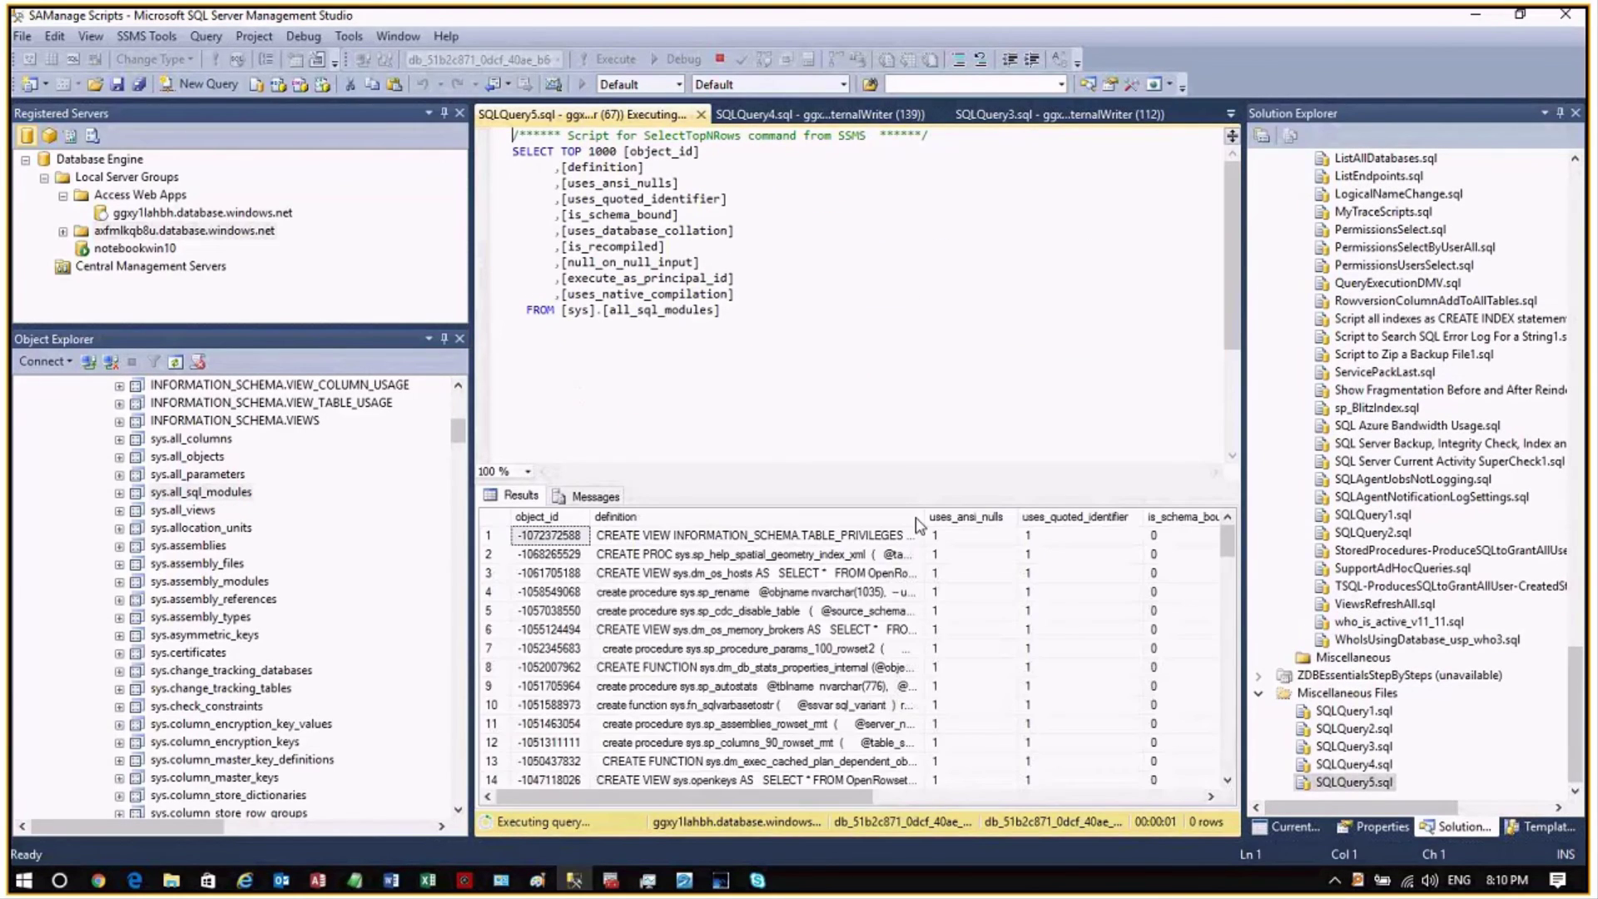
# Widen the definition column and select row 1's TABLE_PRIVILEGES view definition
pyautogui.moveTo(1061, 530); pyautogui.dragTo(1130, 526)
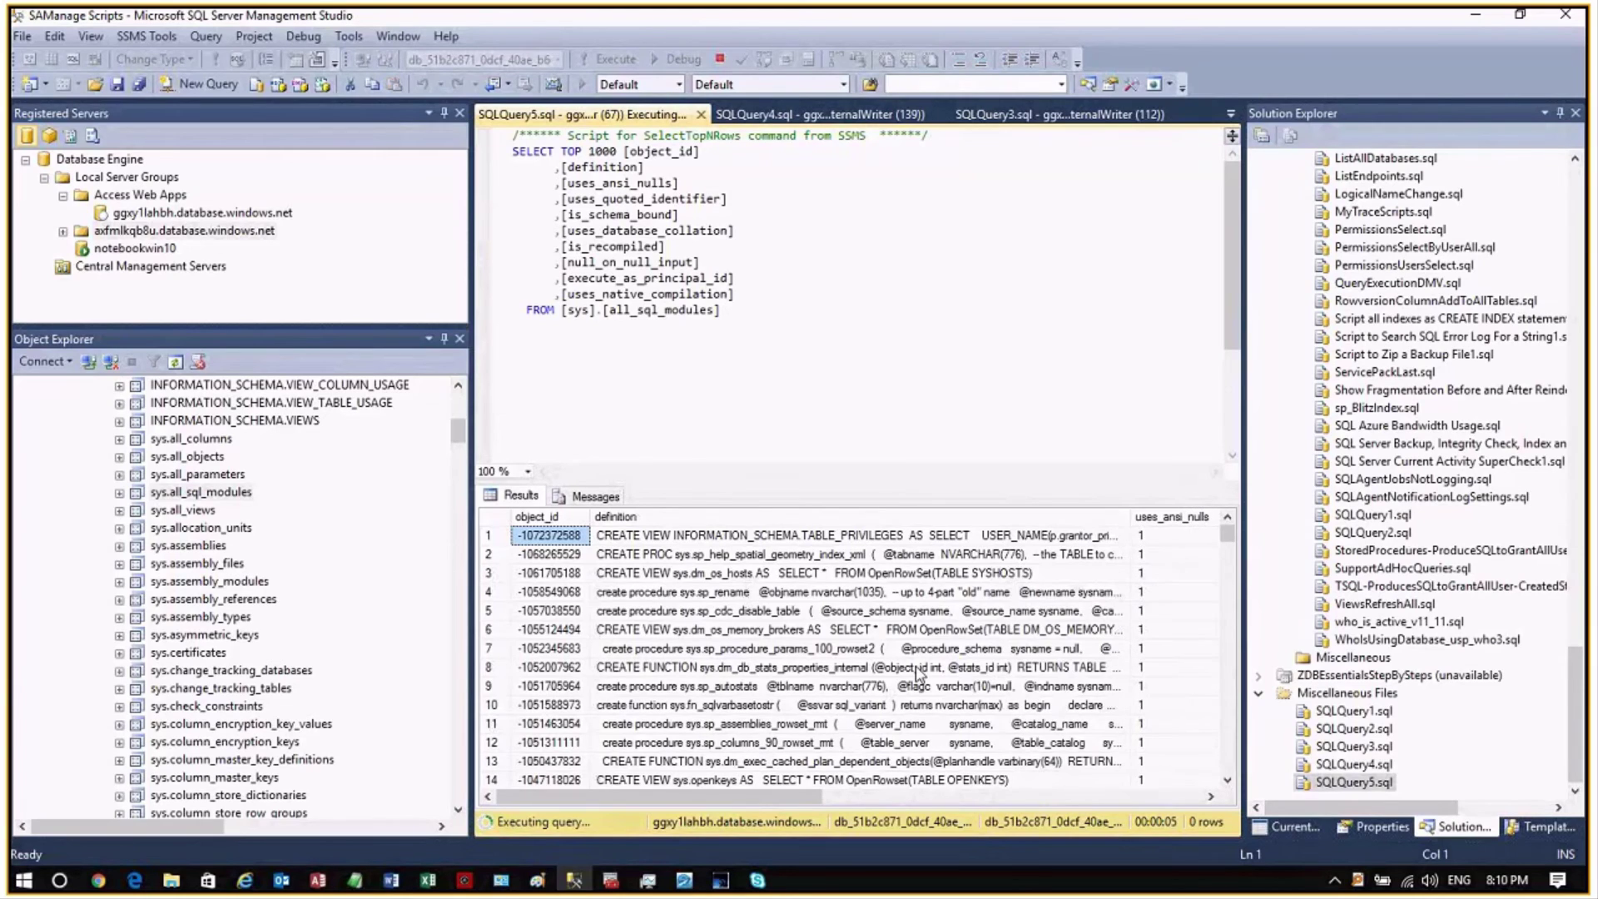
pyautogui.press('Right')
pyautogui.press('Down')
pyautogui.press('Down')
pyautogui.press('Down')
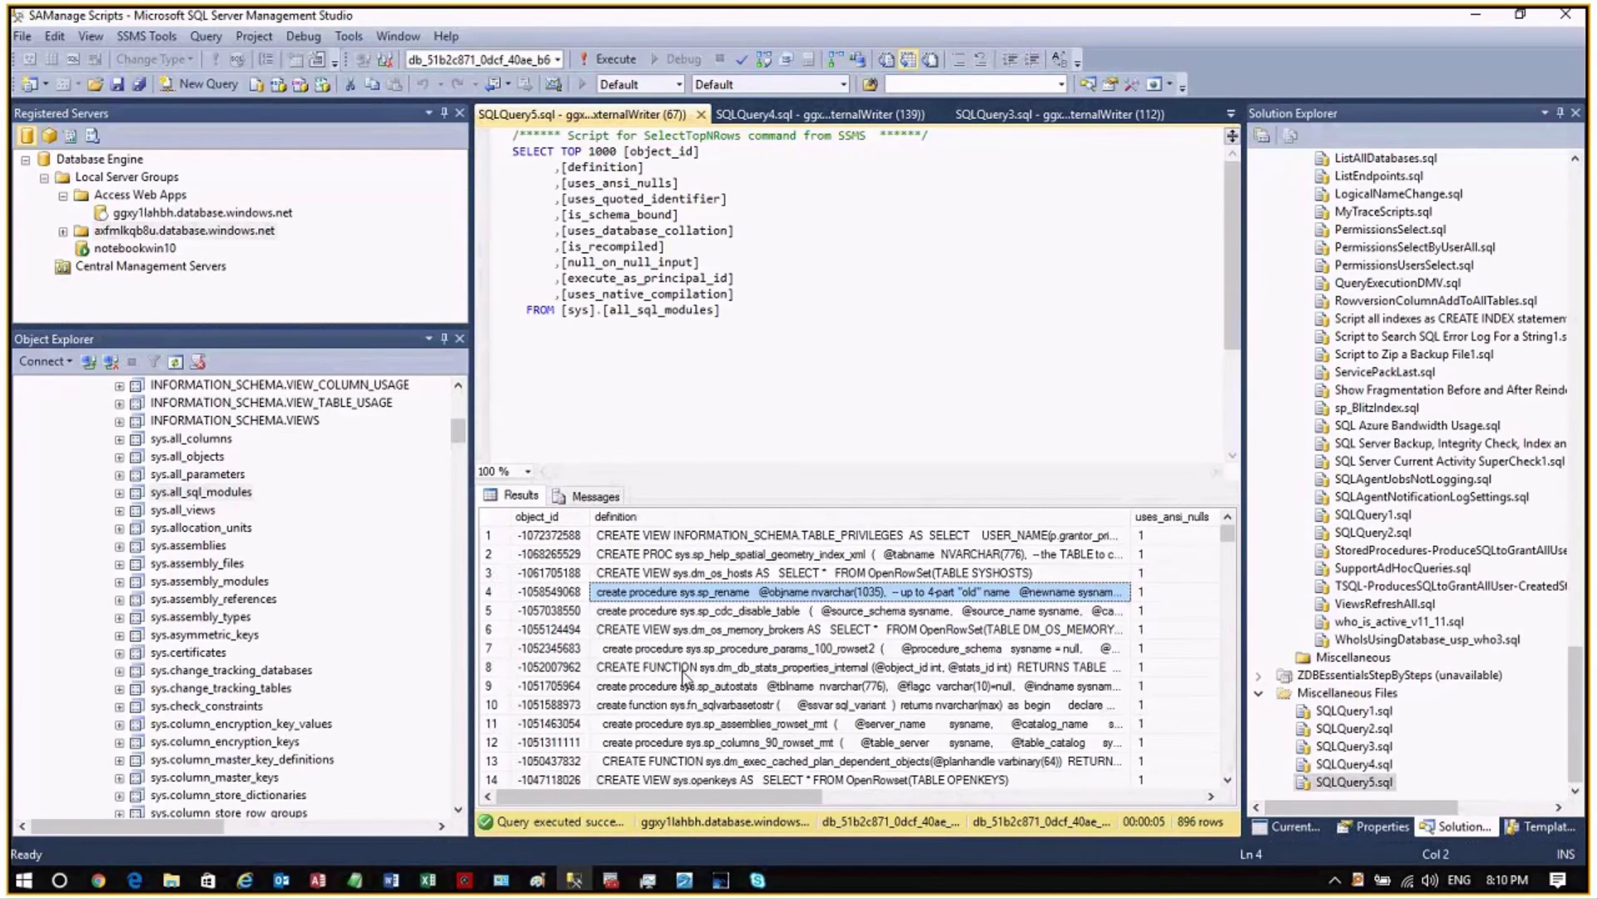
pyautogui.scroll(-1, 684, 674)
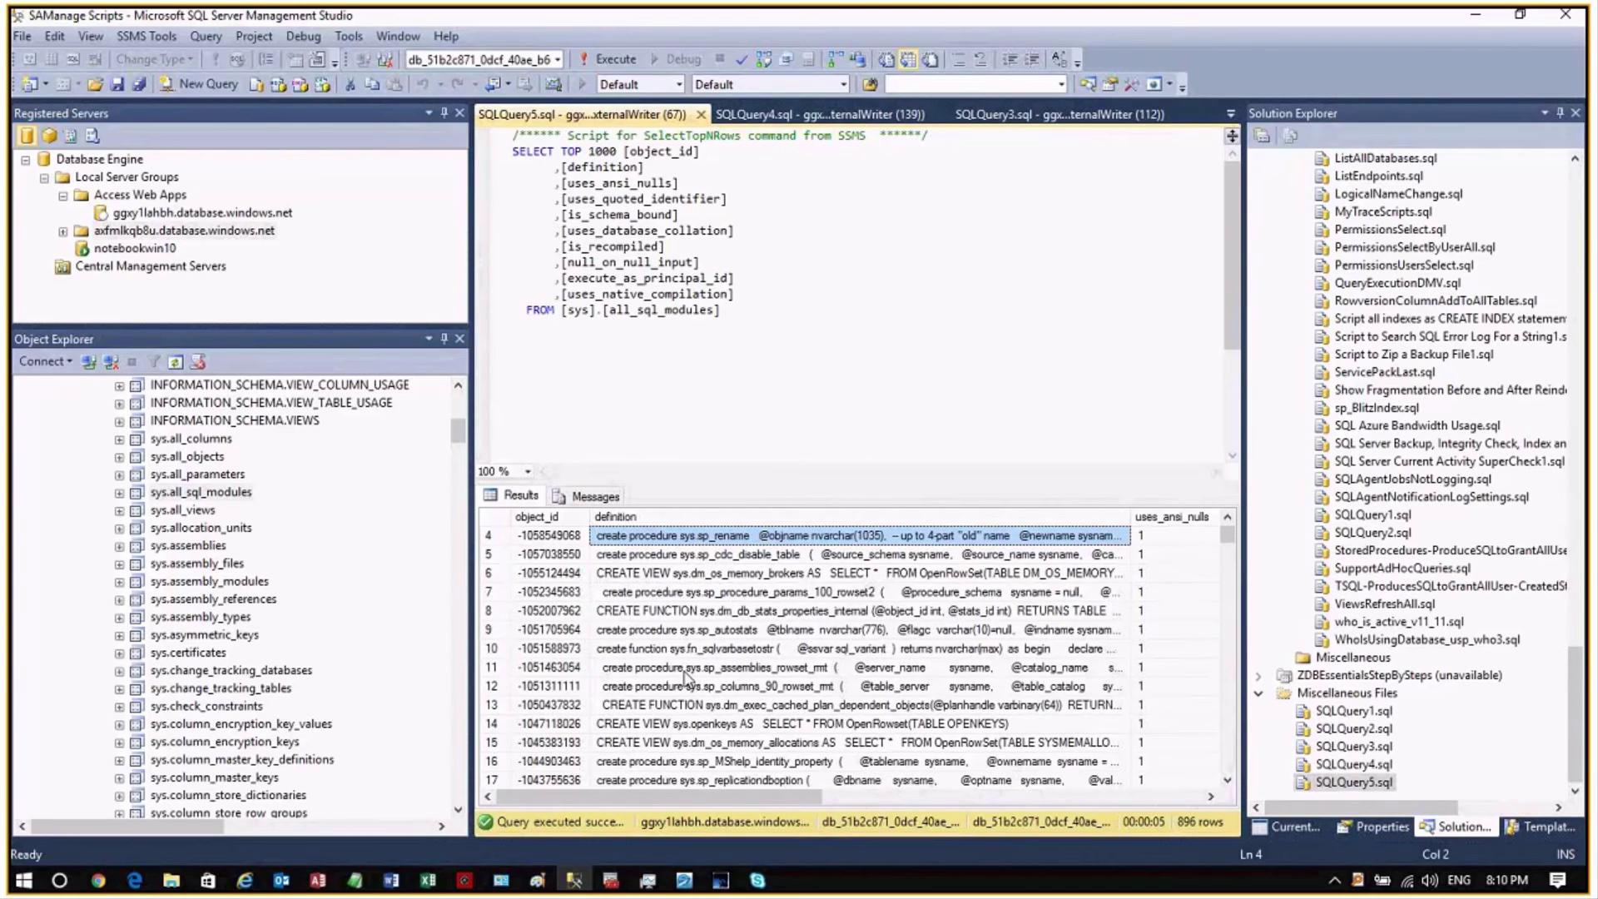
pyautogui.scroll(-1, 684, 676)
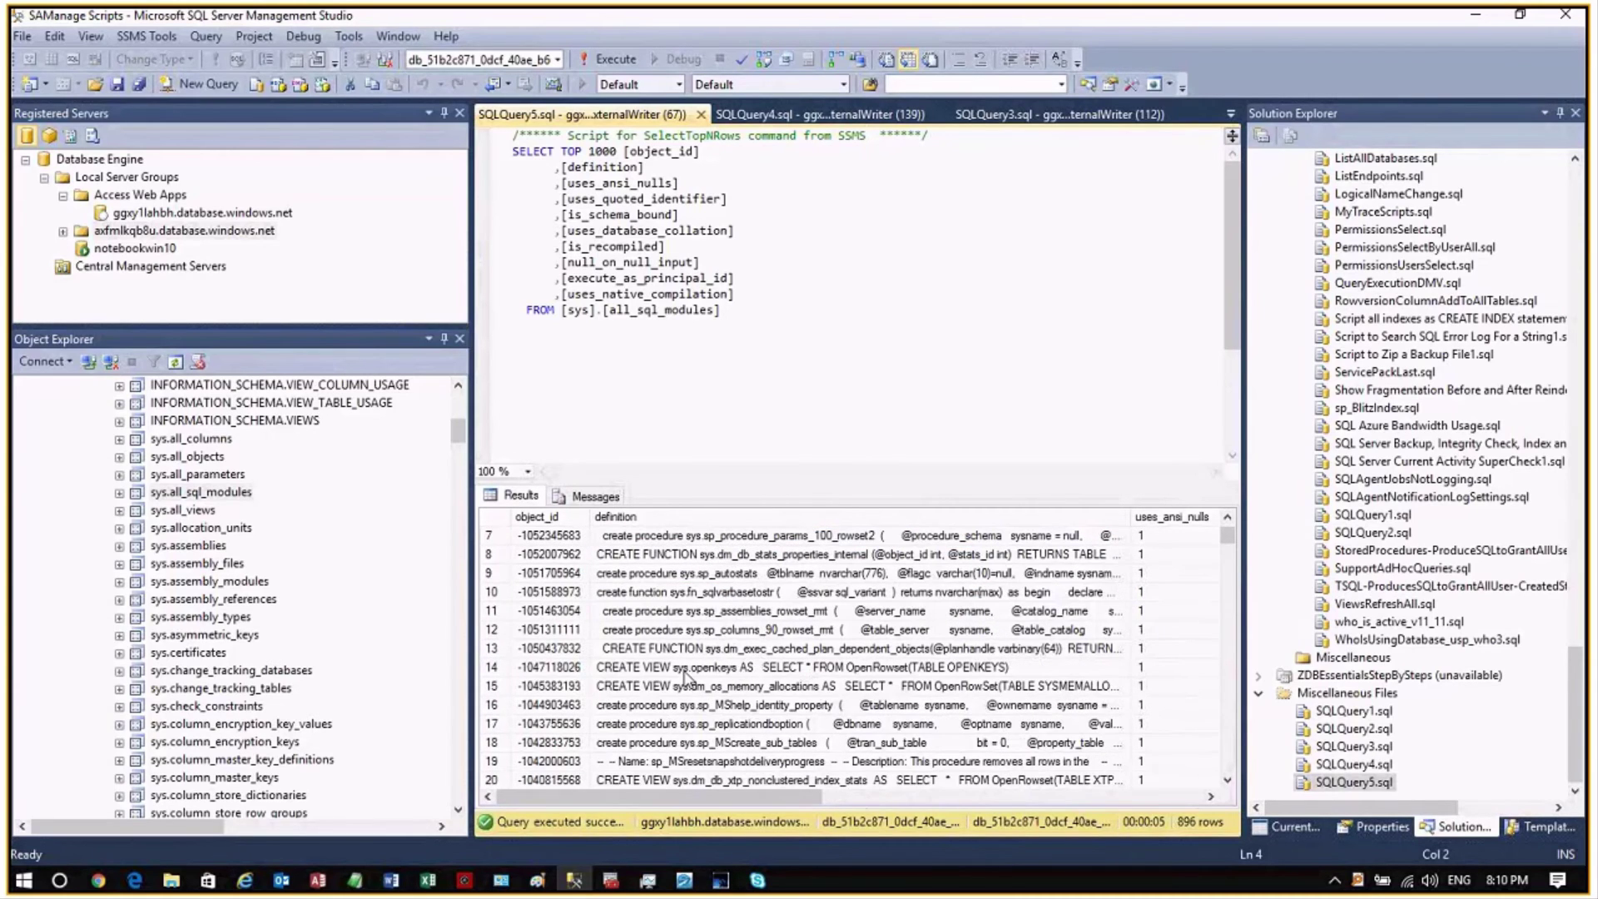
pyautogui.scroll(-2, 684, 676)
pyautogui.scroll(4, 690, 685)
pyautogui.click(650, 537)
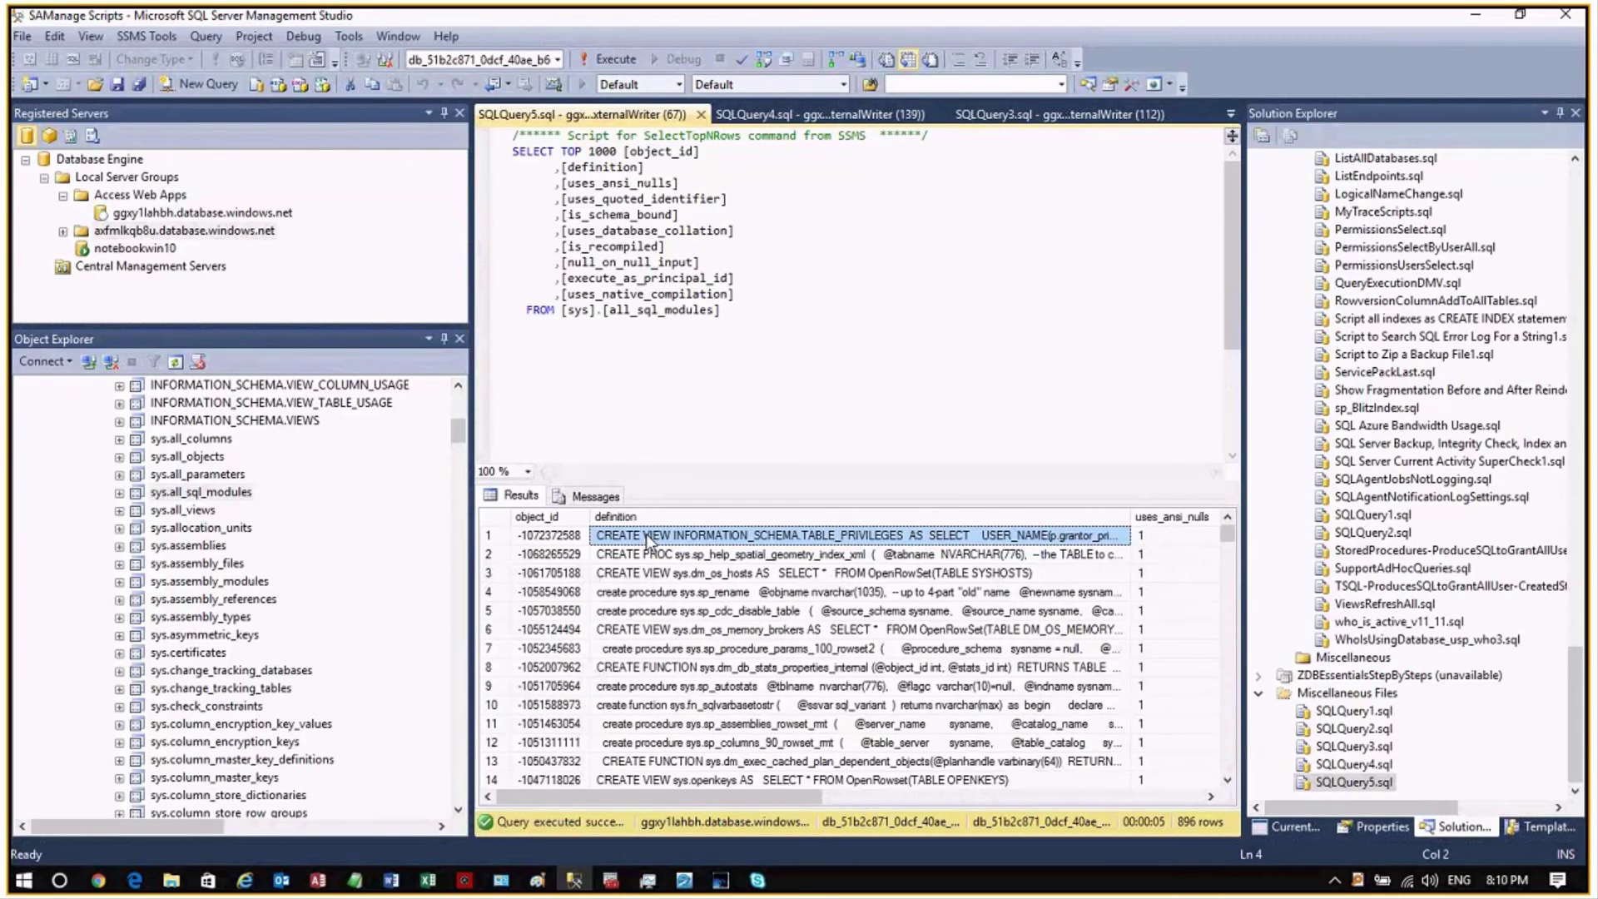
# Paste the TABLE_PRIVILEGES view definition into a new untitled EditPad Lite 7 document, then minimize EditPad
pyautogui.click(356, 882)
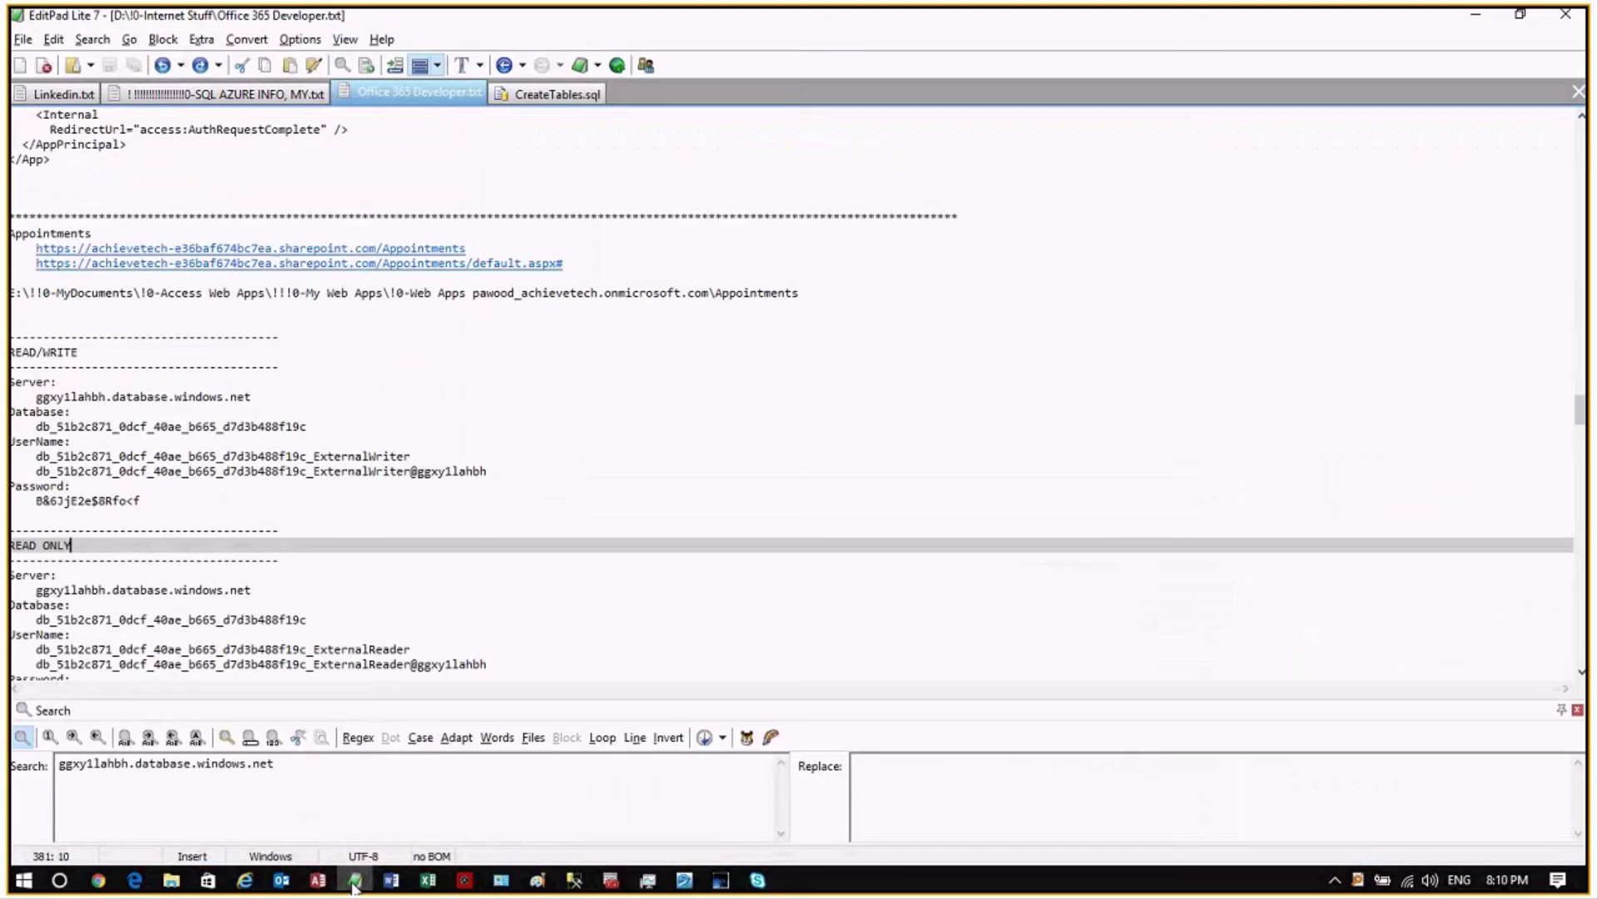
pyautogui.hotkey('ctrl', 'n')
pyautogui.rightClick(62, 122)
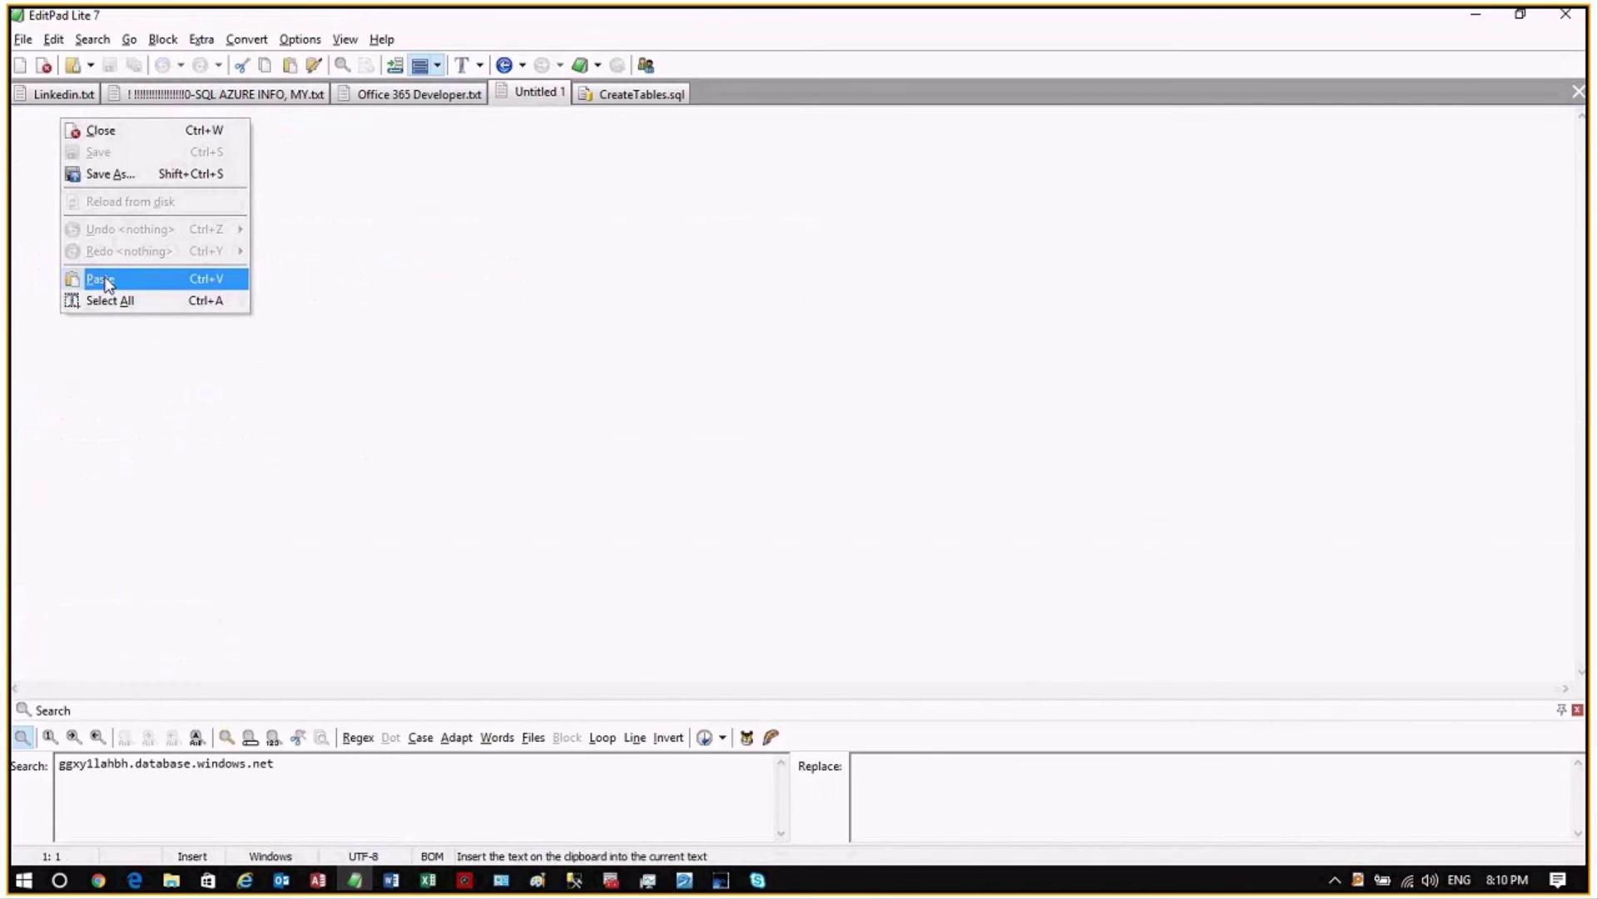
pyautogui.click(100, 280)
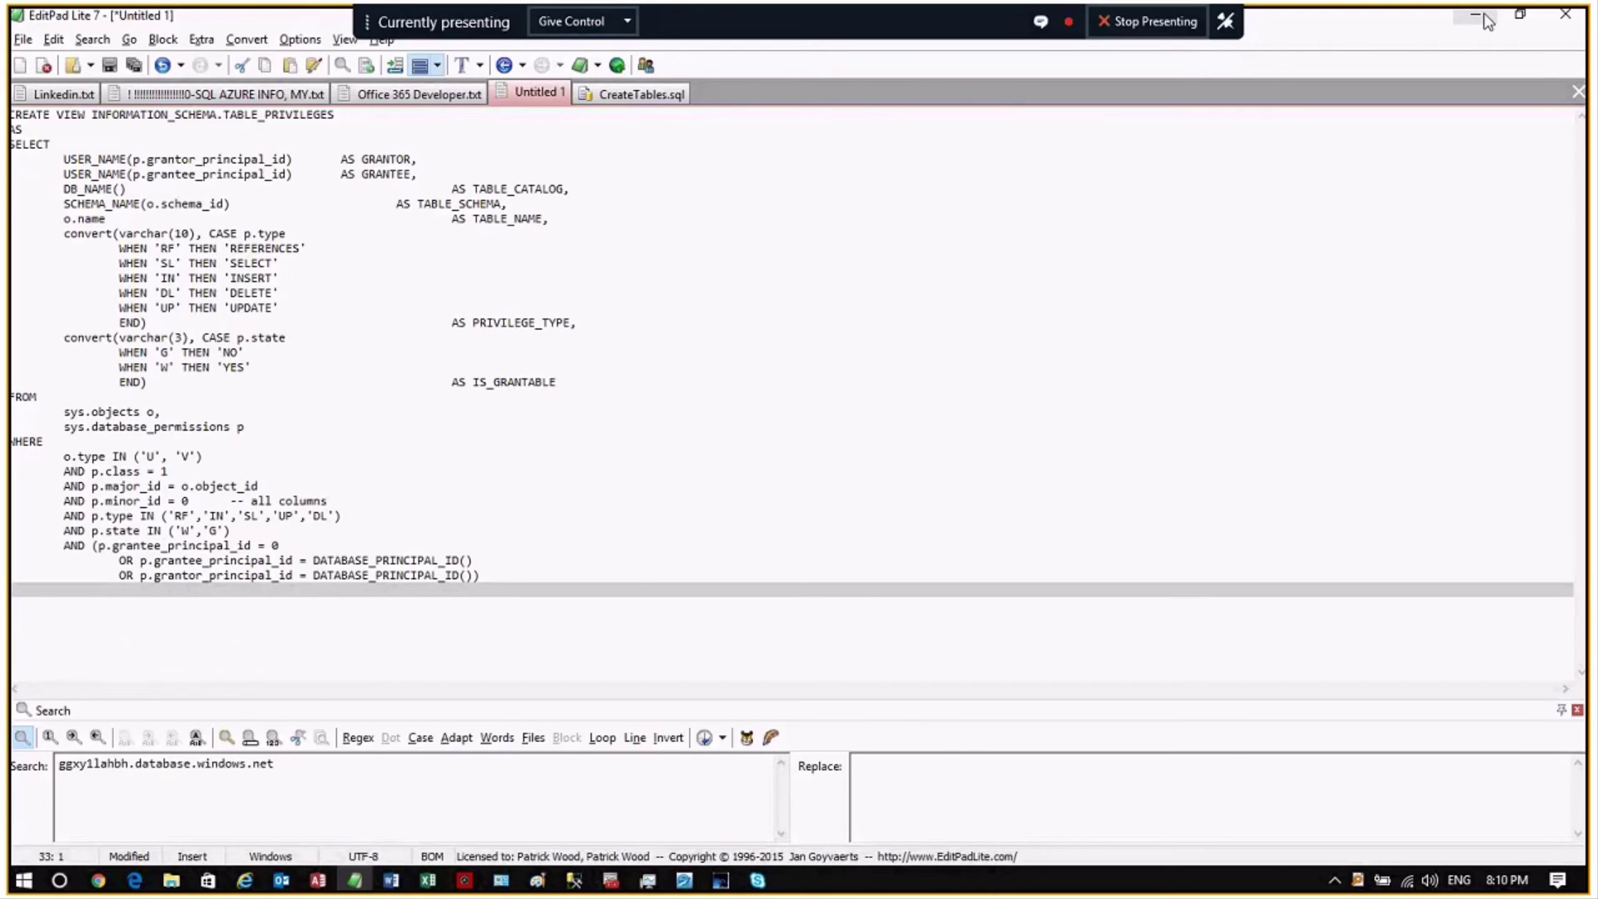
pyautogui.click(1485, 18)
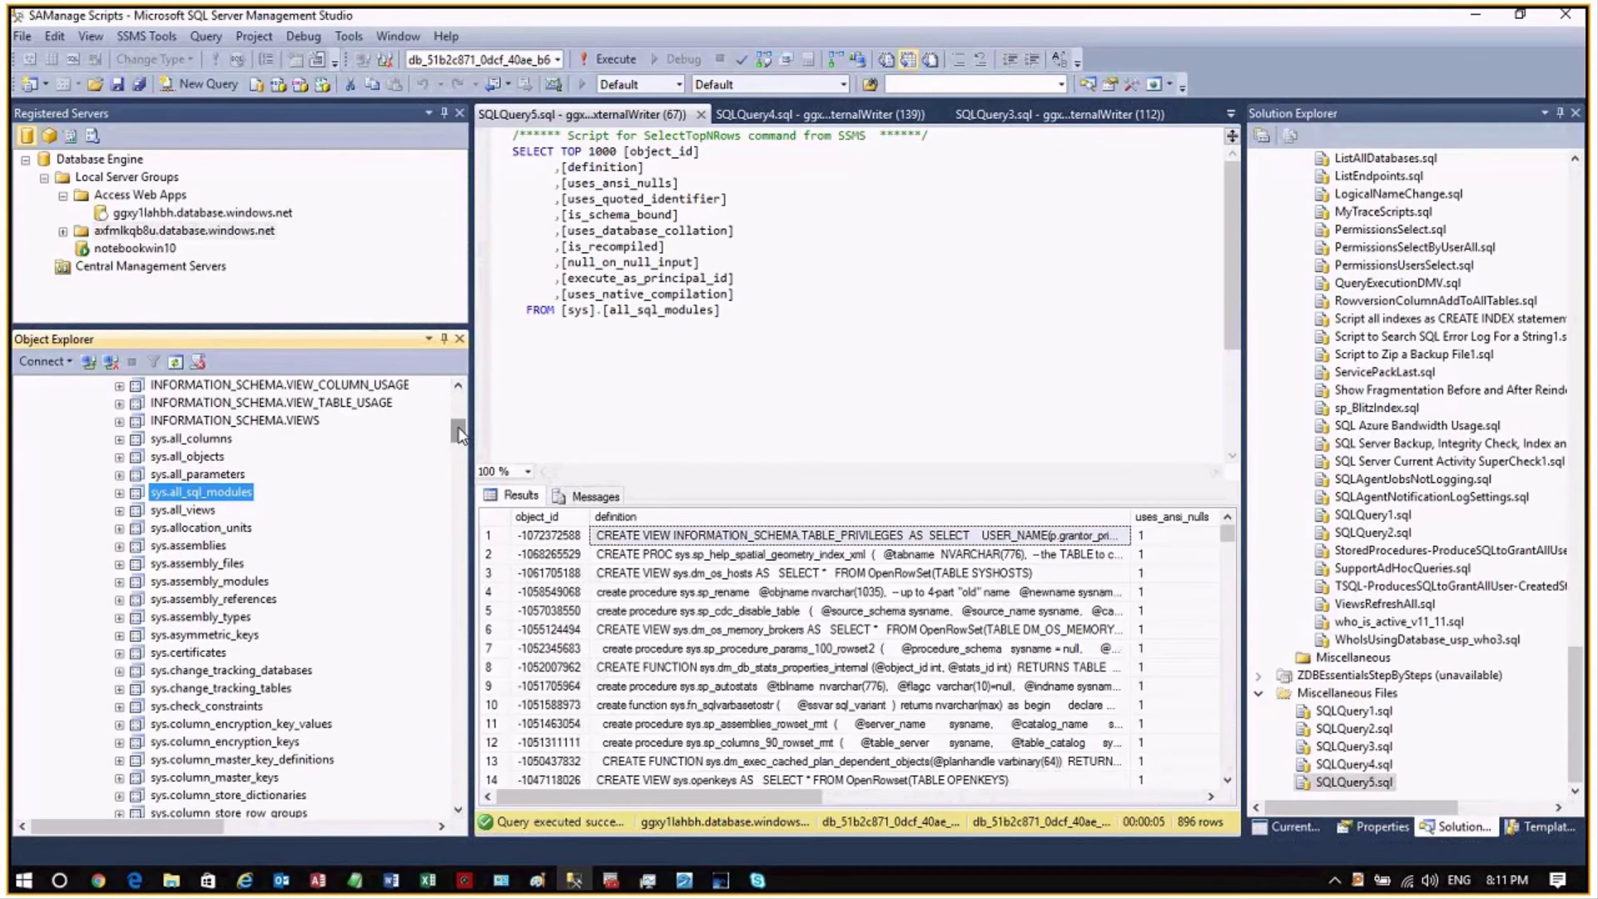
# Re-expand System Views and run Select Top 1000 Rows on sys.all_objects in SQLQuery6
pyautogui.moveTo(459, 433); pyautogui.dragTo(459, 408)
pyautogui.click(162, 474)
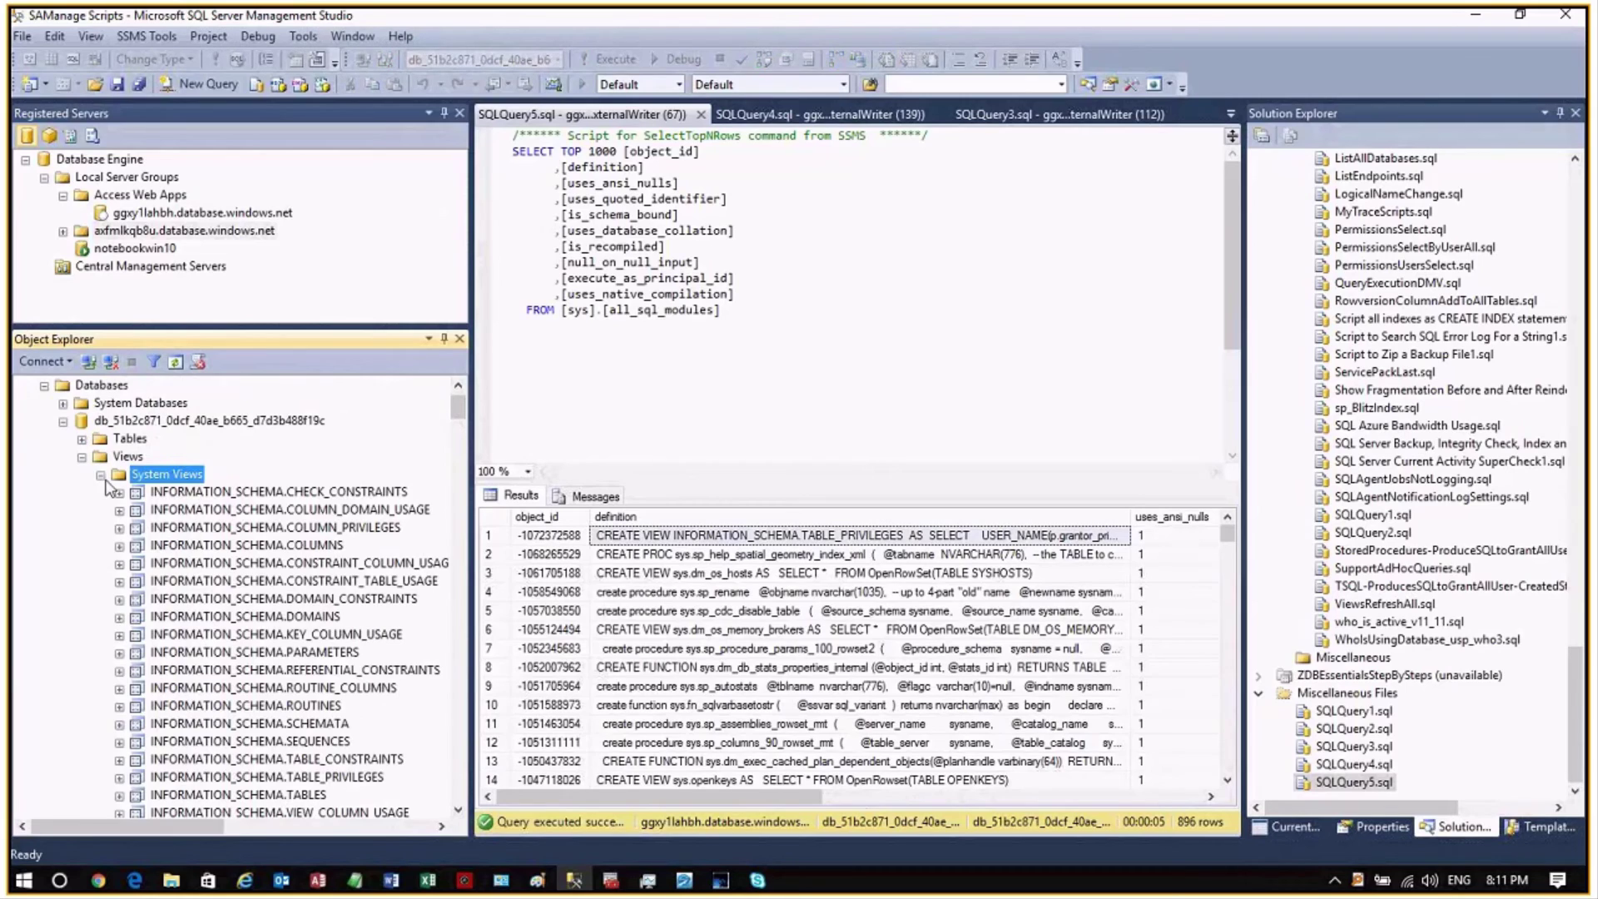
pyautogui.click(101, 475)
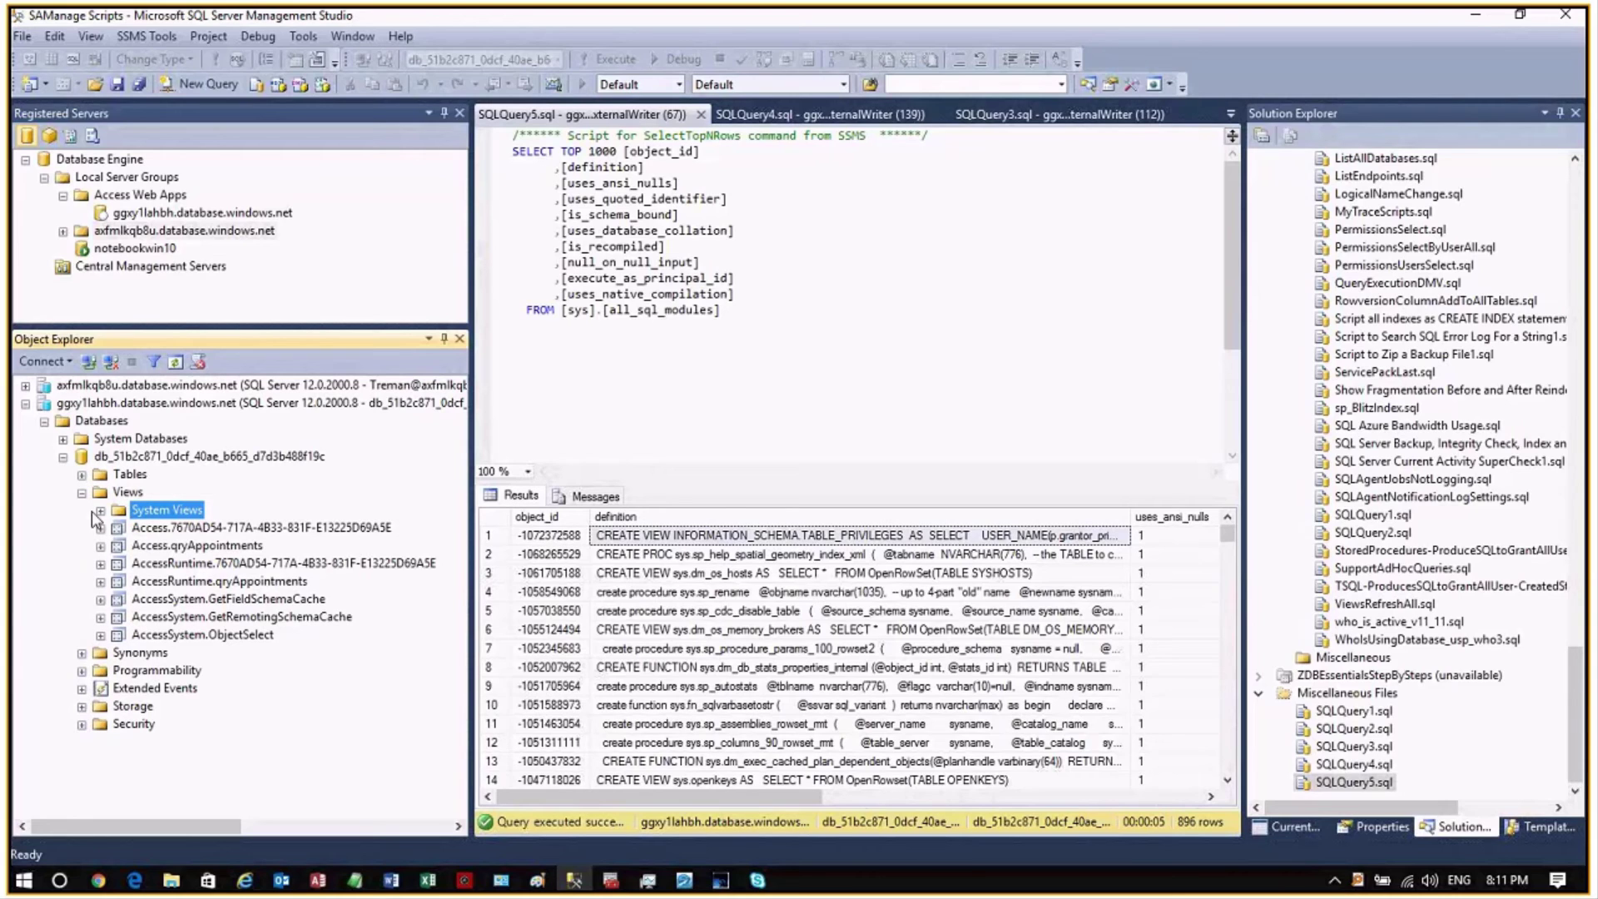
pyautogui.click(99, 510)
pyautogui.scroll(-3, 358, 753)
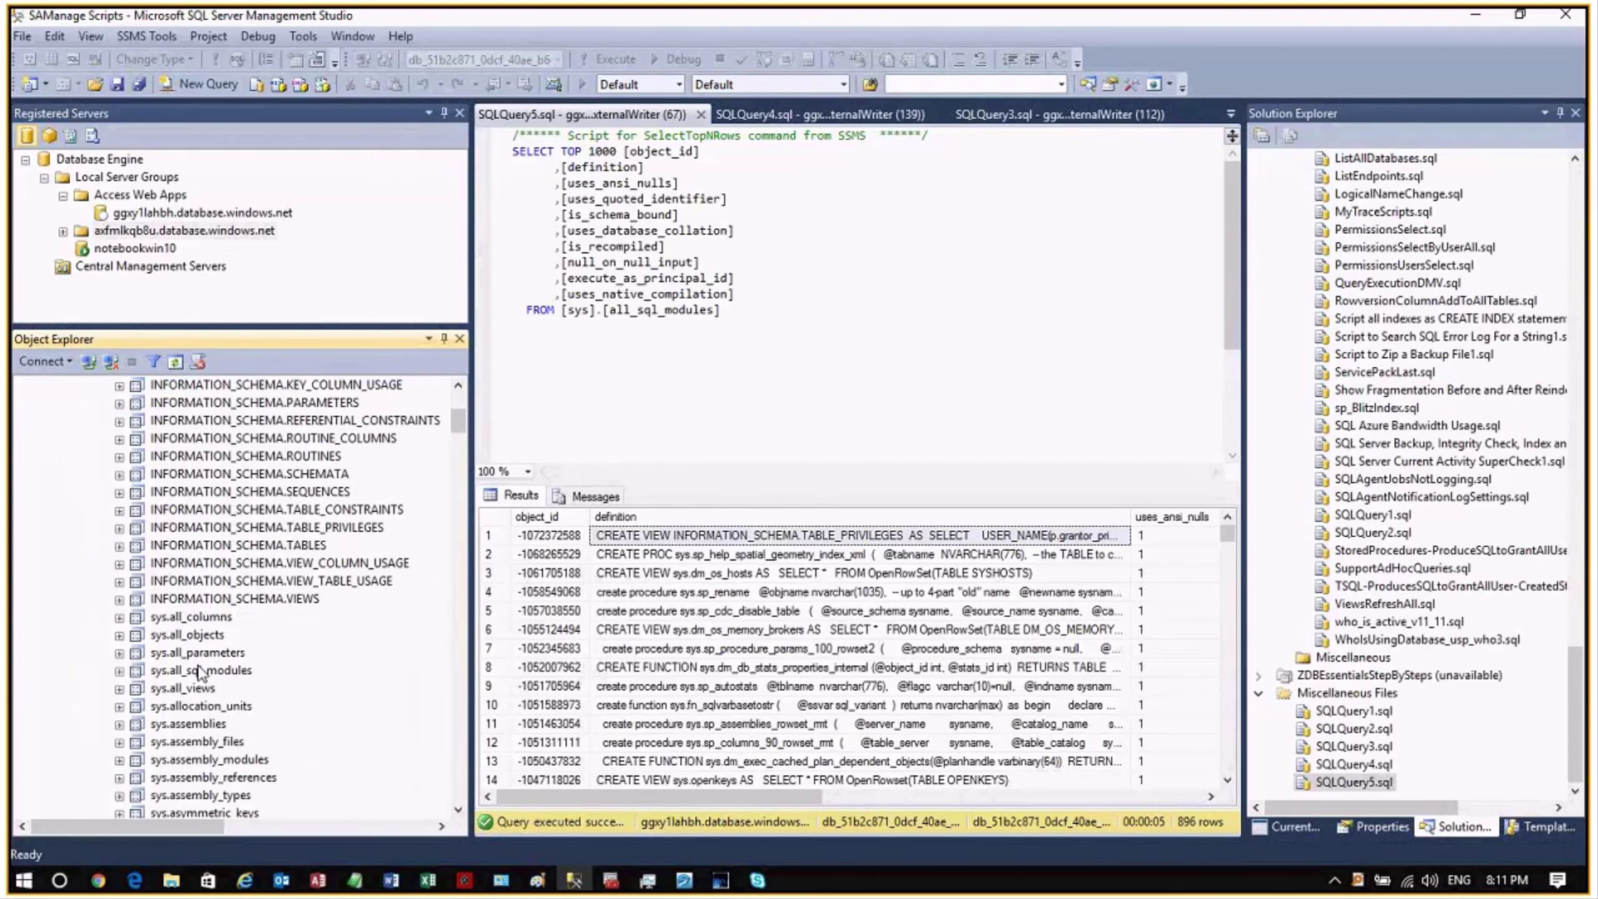
pyautogui.rightClick(191, 635)
pyautogui.click(270, 650)
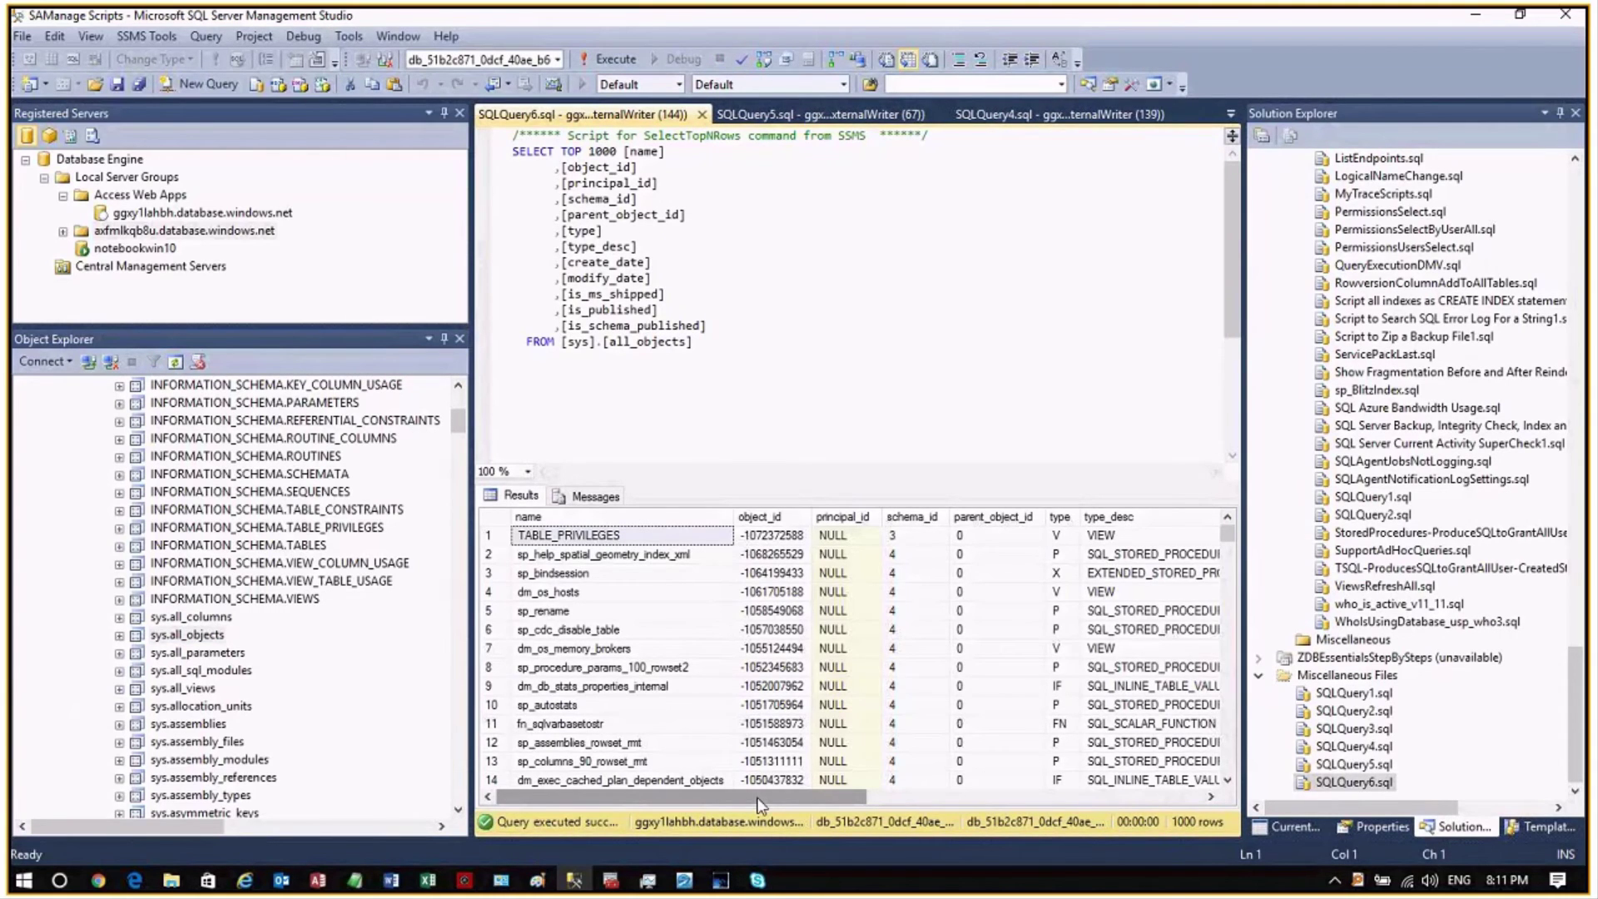
pyautogui.moveTo(760, 803); pyautogui.dragTo(804, 803)
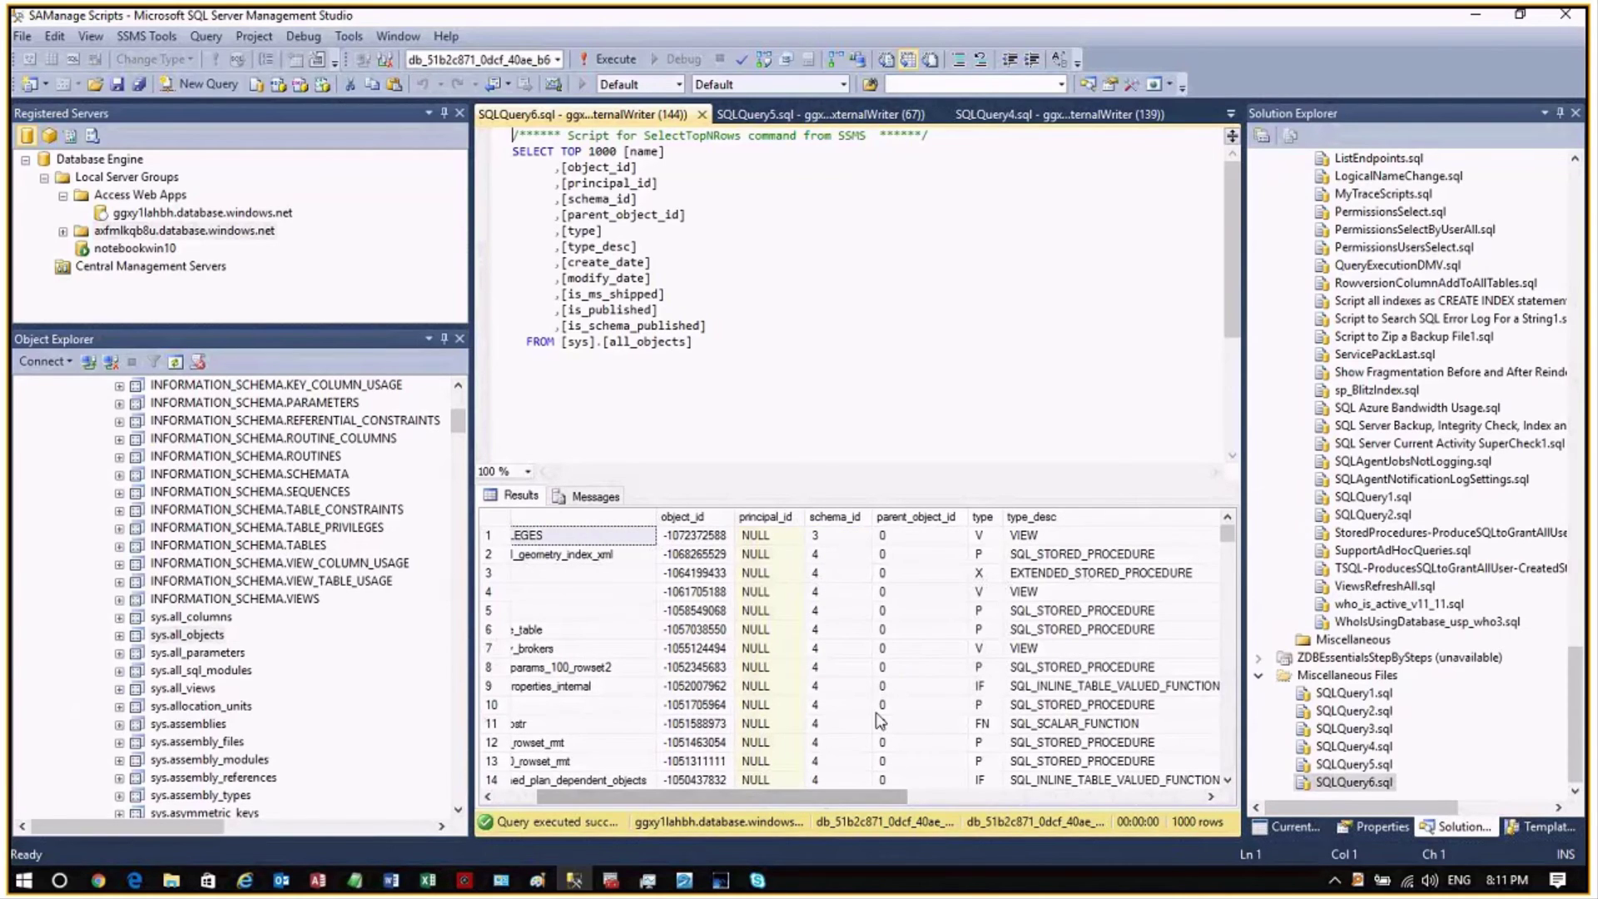
pyautogui.scroll(-2, 879, 720)
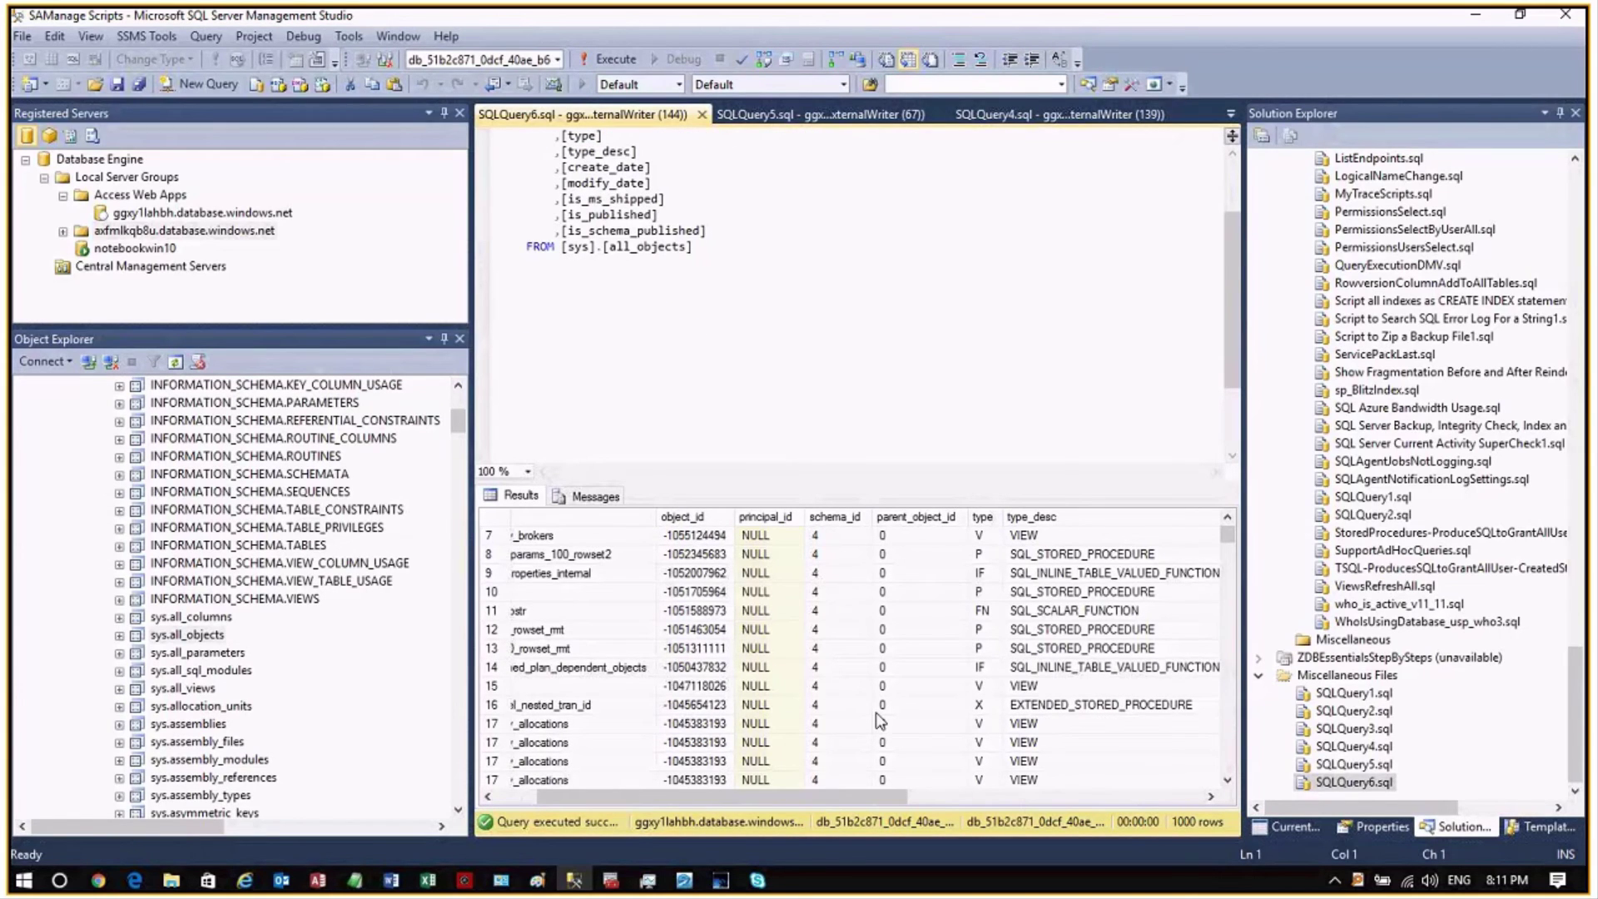
pyautogui.scroll(-7, 880, 721)
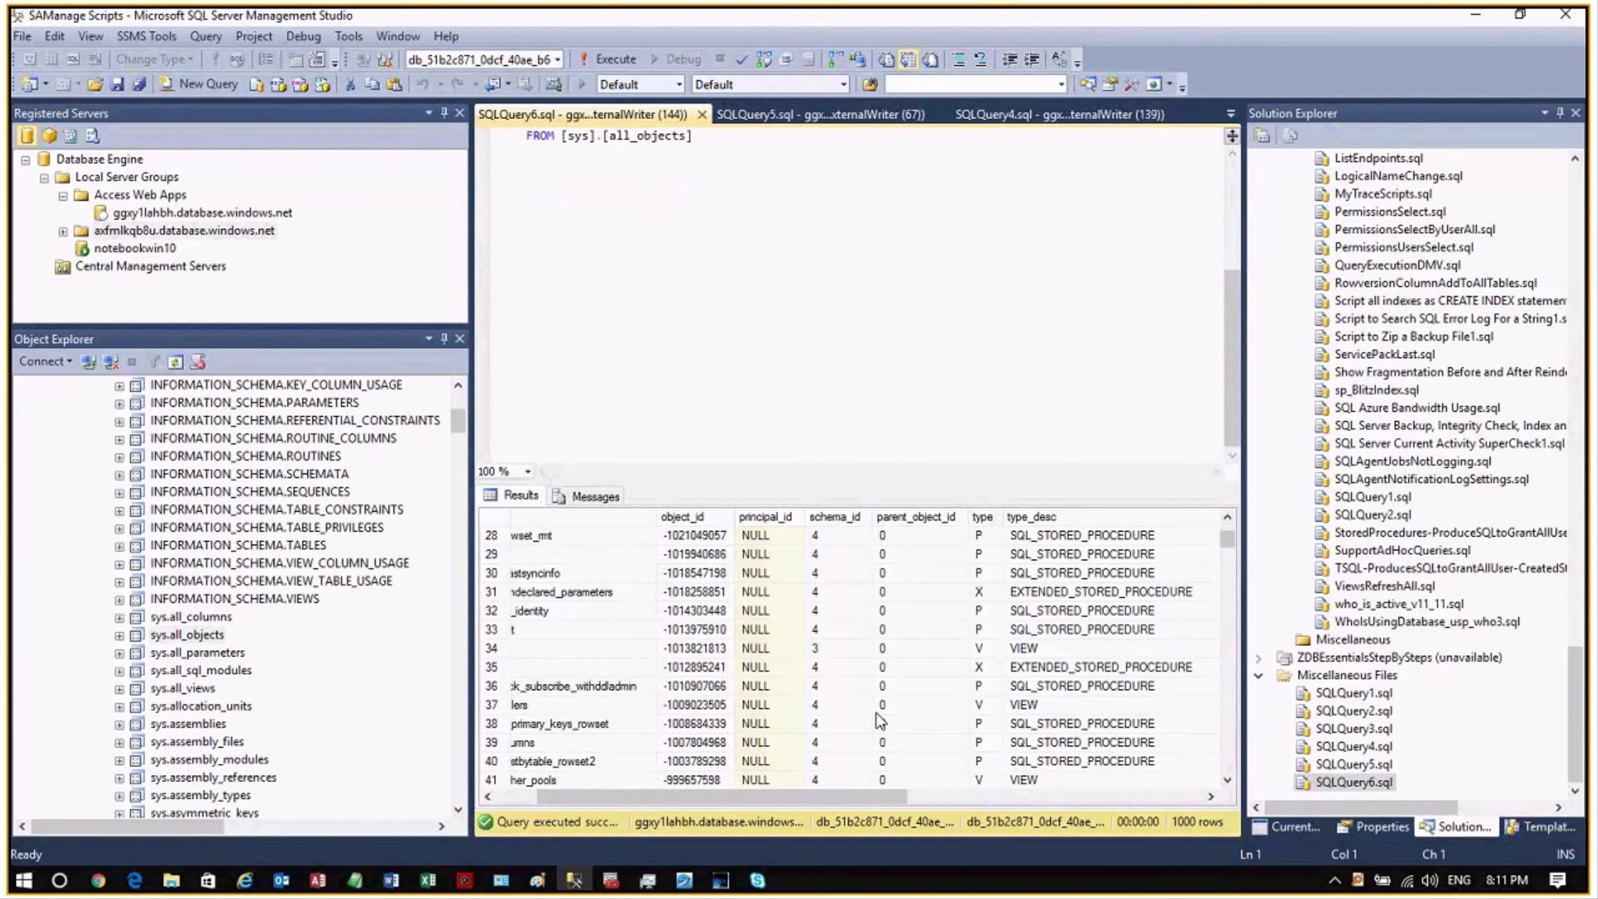
pyautogui.scroll(-6, 880, 721)
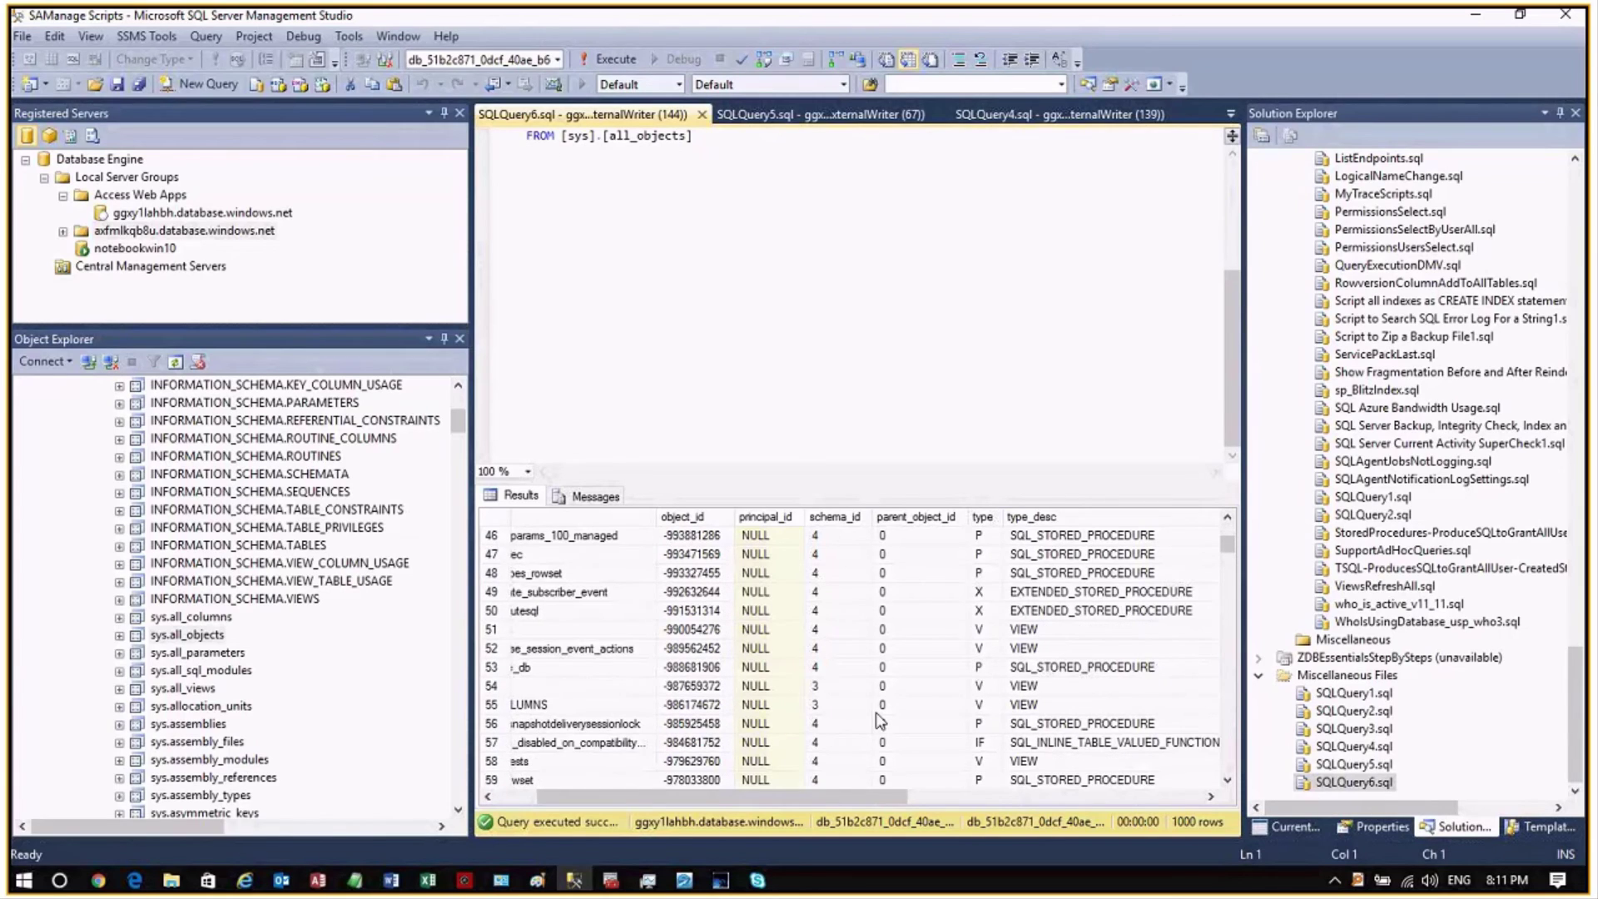
pyautogui.scroll(-7, 879, 721)
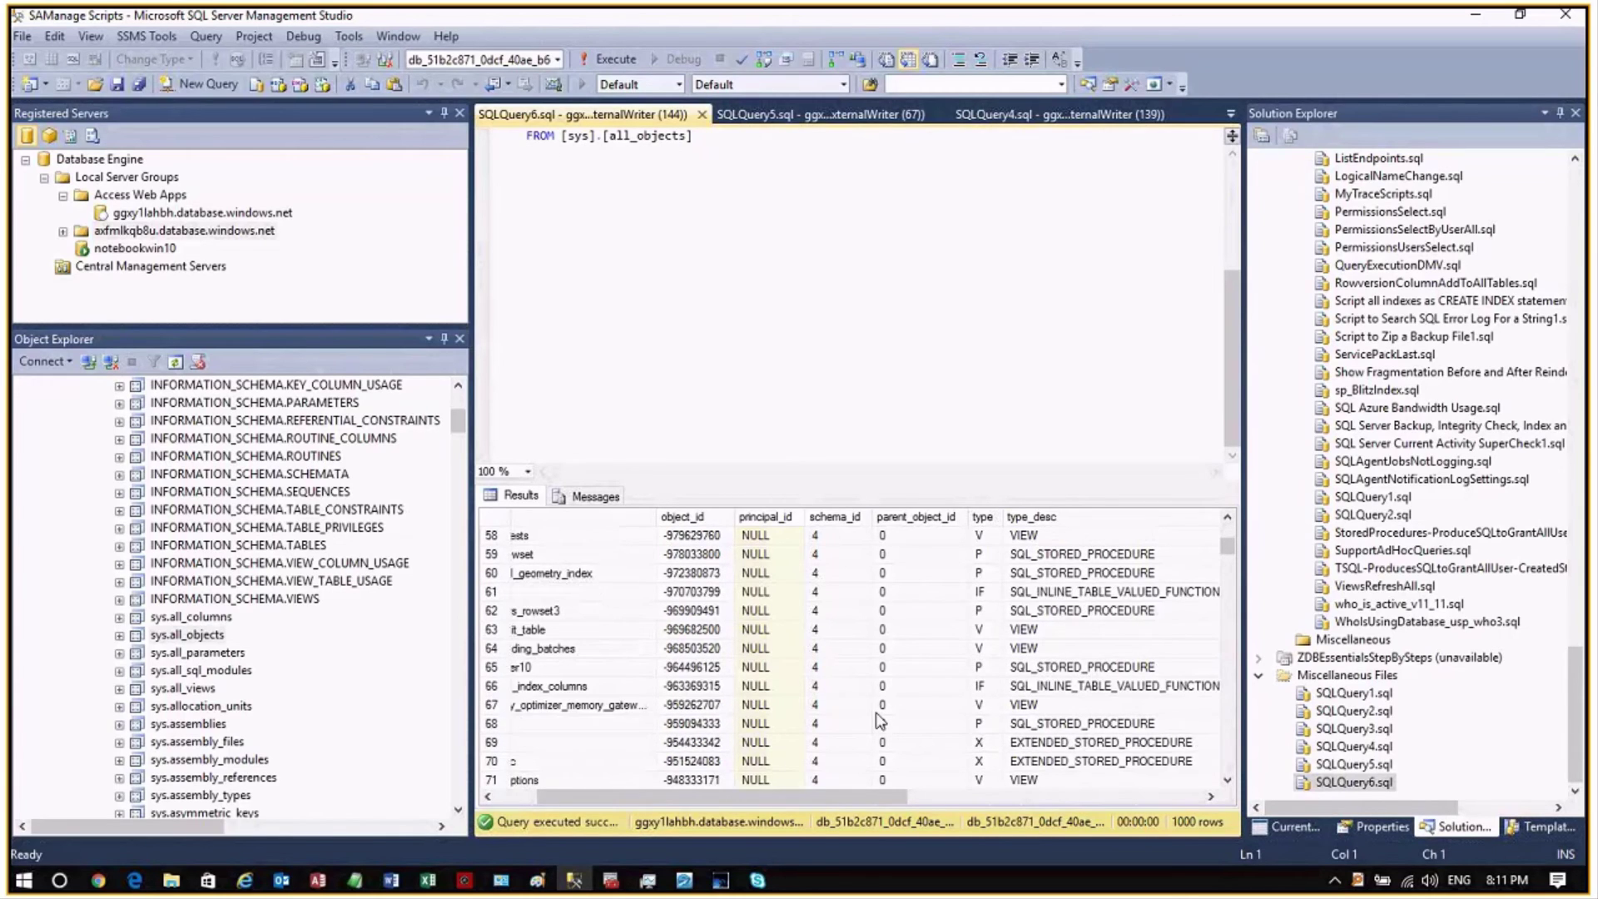
pyautogui.scroll(-6, 882, 722)
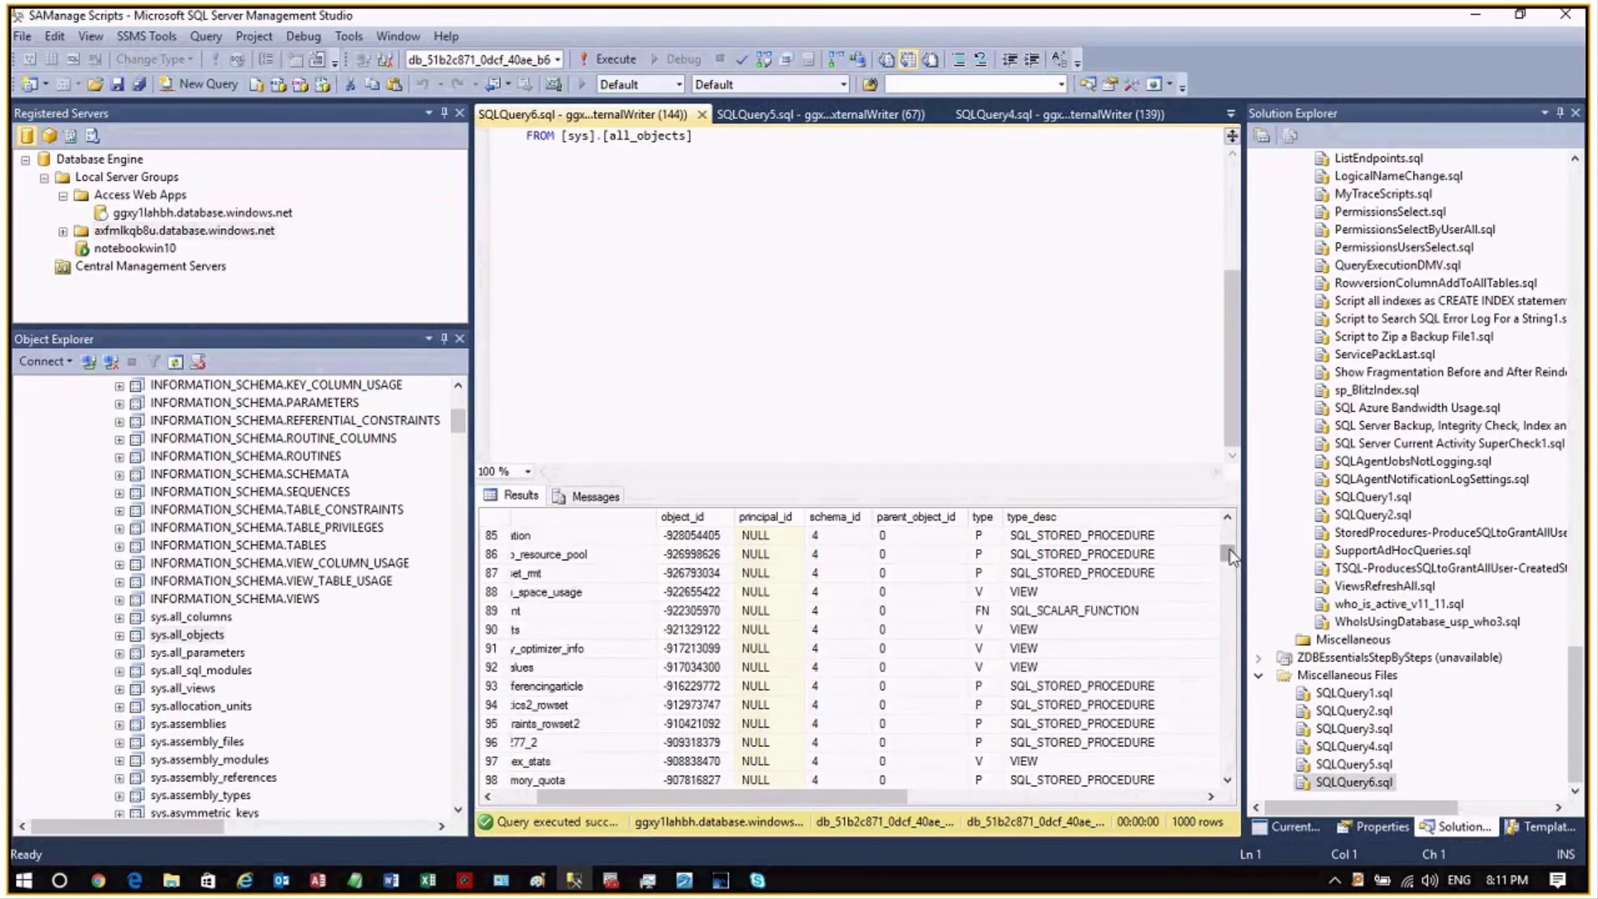
pyautogui.moveTo(1230, 556); pyautogui.dragTo(1229, 529)
pyautogui.scroll(2, 703, 239)
pyautogui.click(703, 233)
# Add where type = 'U' below FROM and rerun, leaving 34 USER_TABLE rows
pyautogui.press('Return')
pyautogui.write('wh')
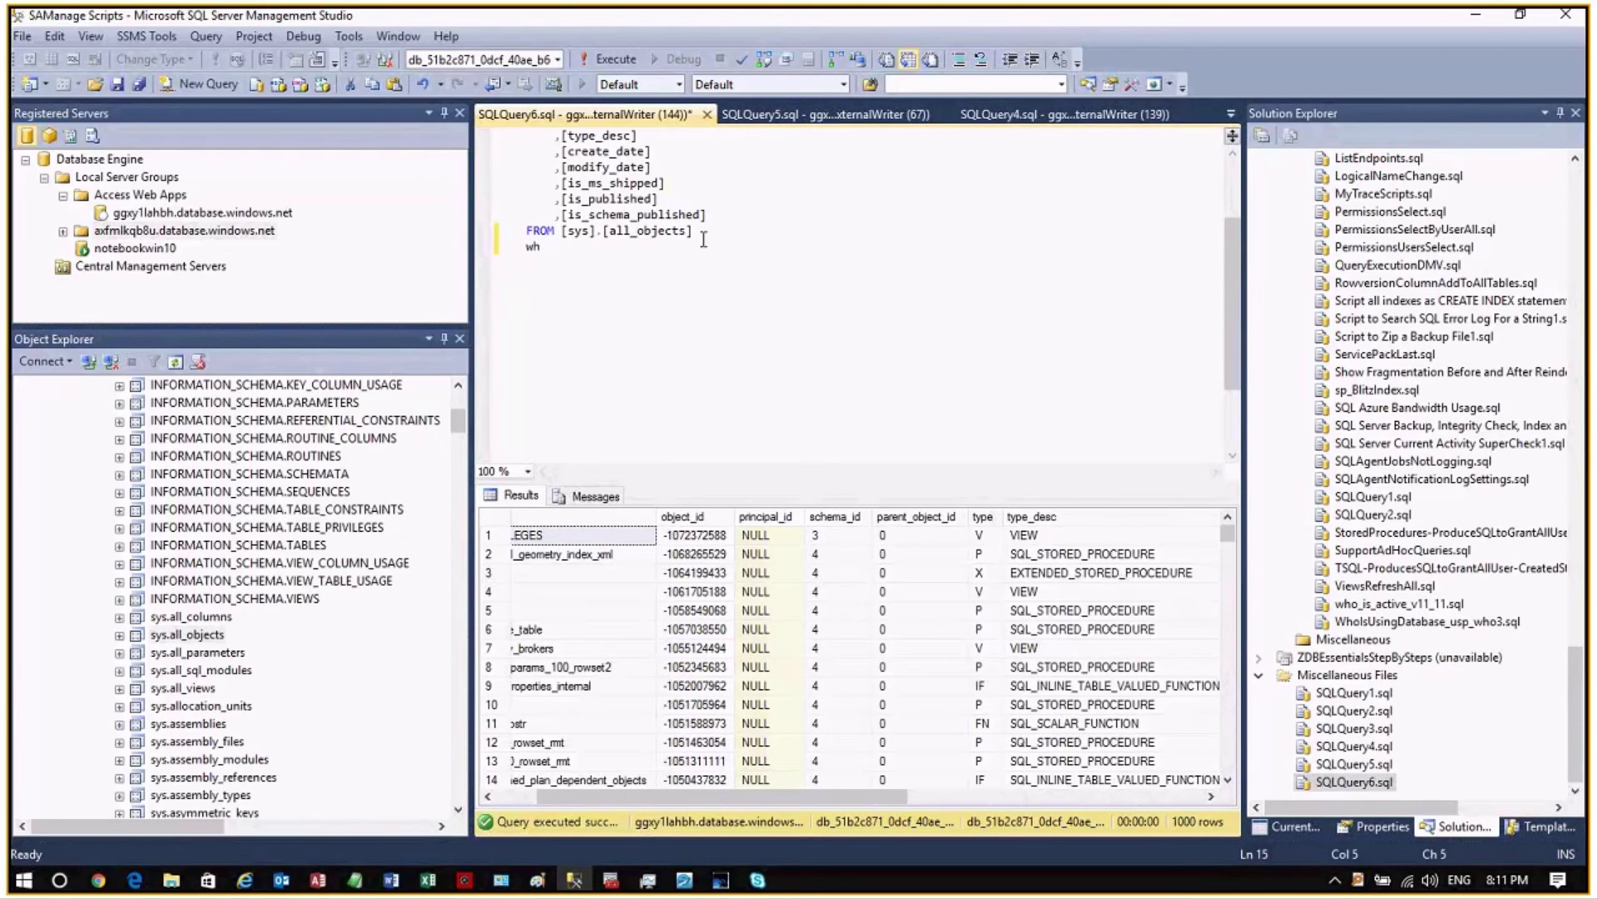
pyautogui.write("ere type = 'U'")
pyautogui.click(635, 60)
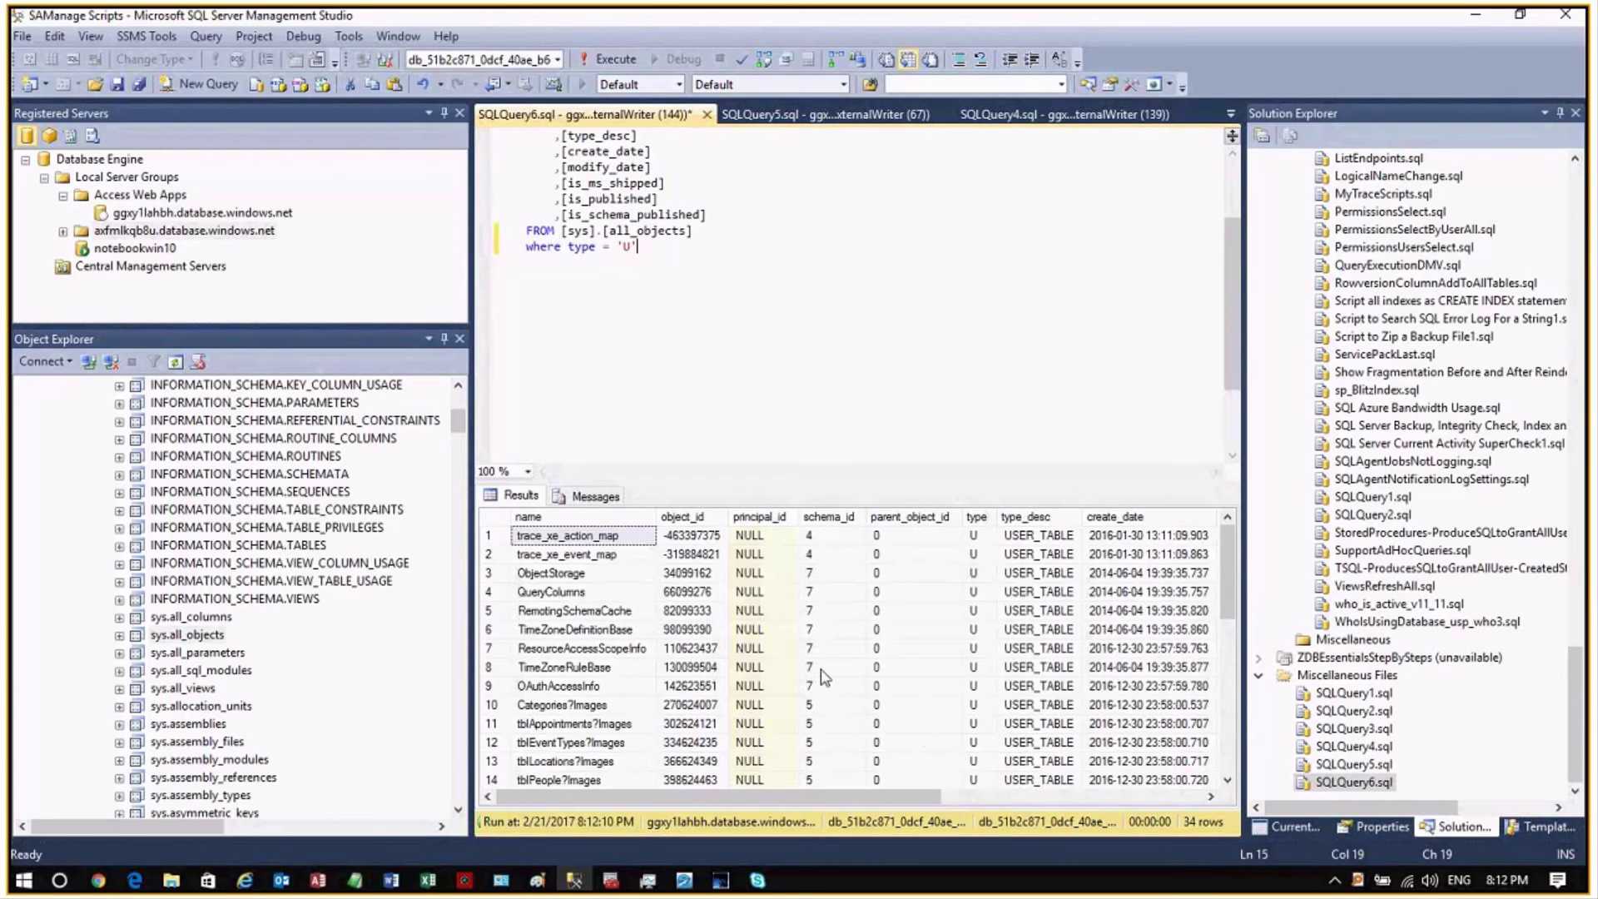
pyautogui.scroll(-1, 824, 676)
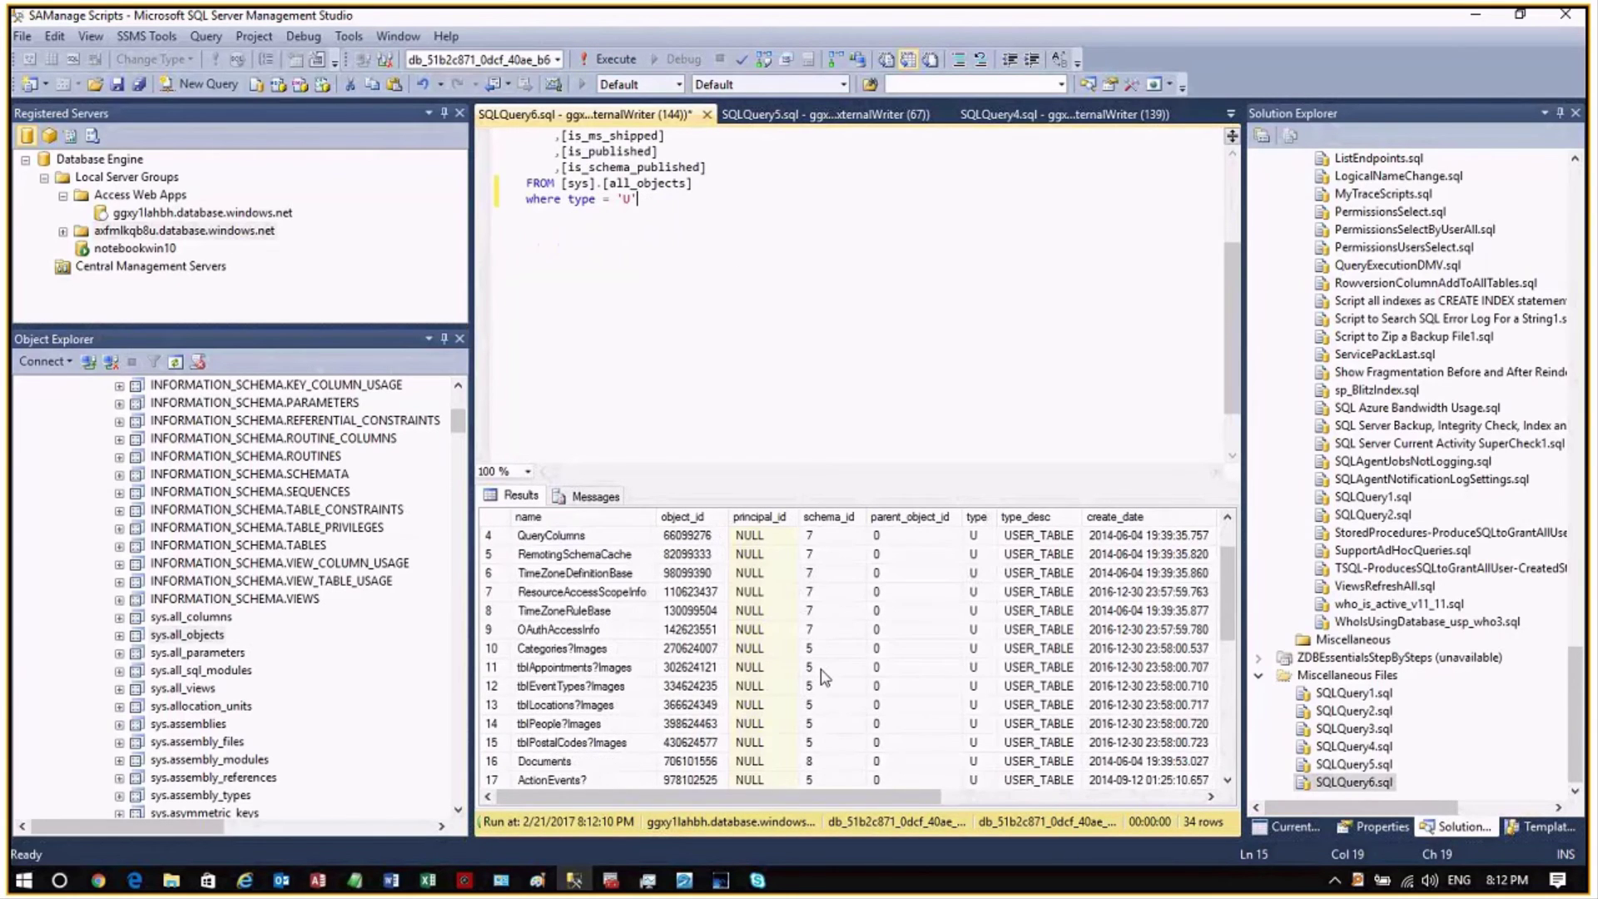
pyautogui.scroll(-2, 824, 676)
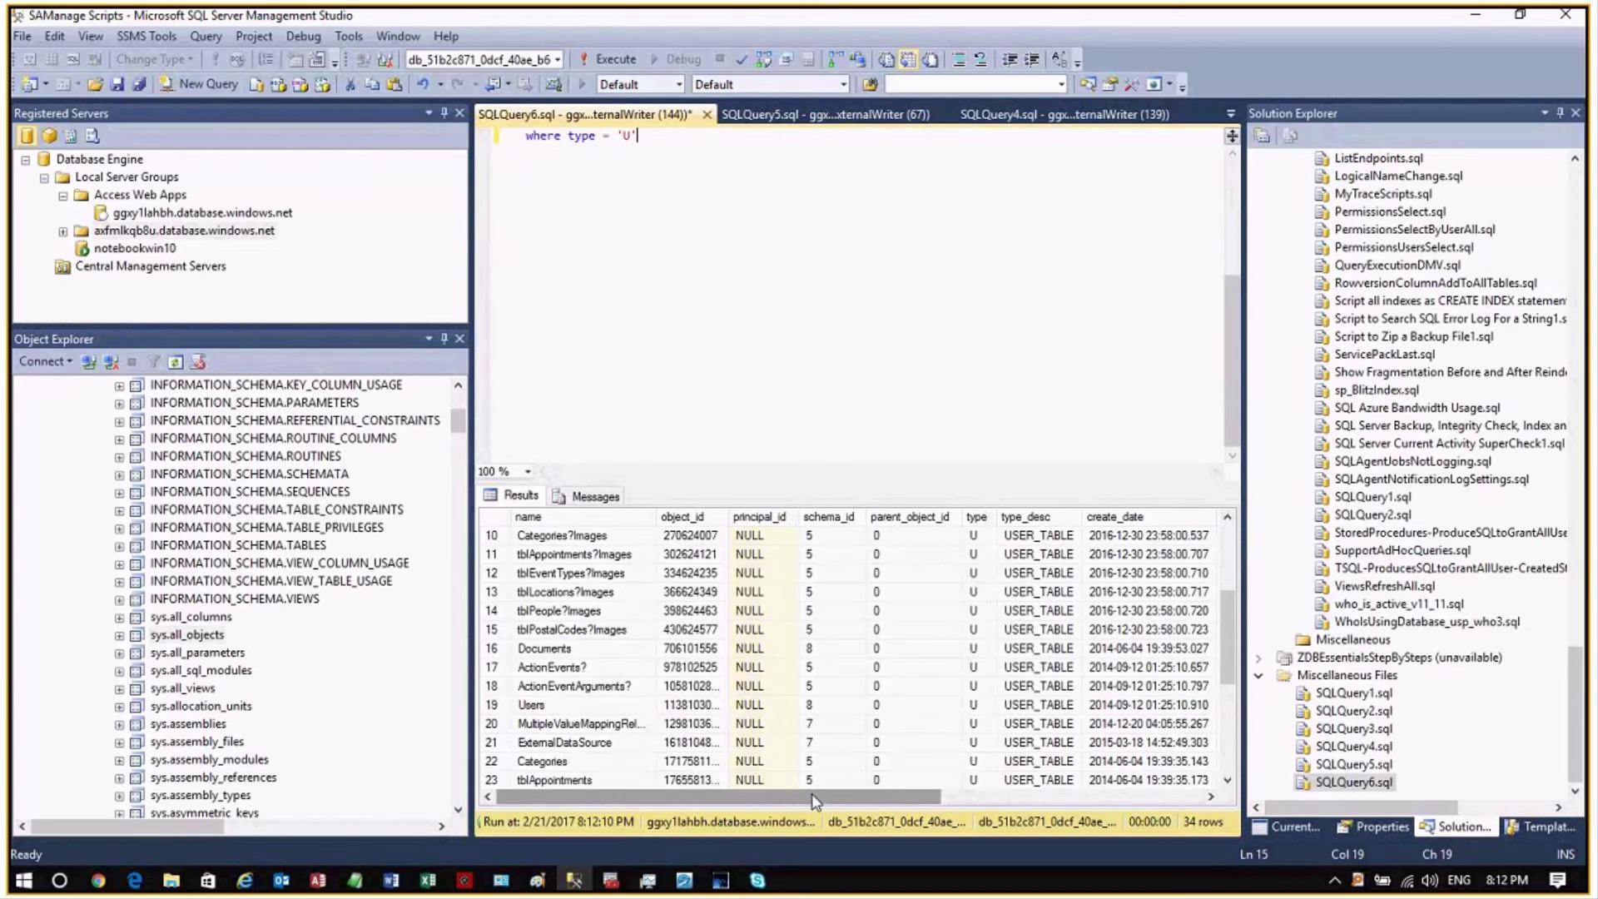
pyautogui.moveTo(811, 792); pyautogui.dragTo(737, 787)
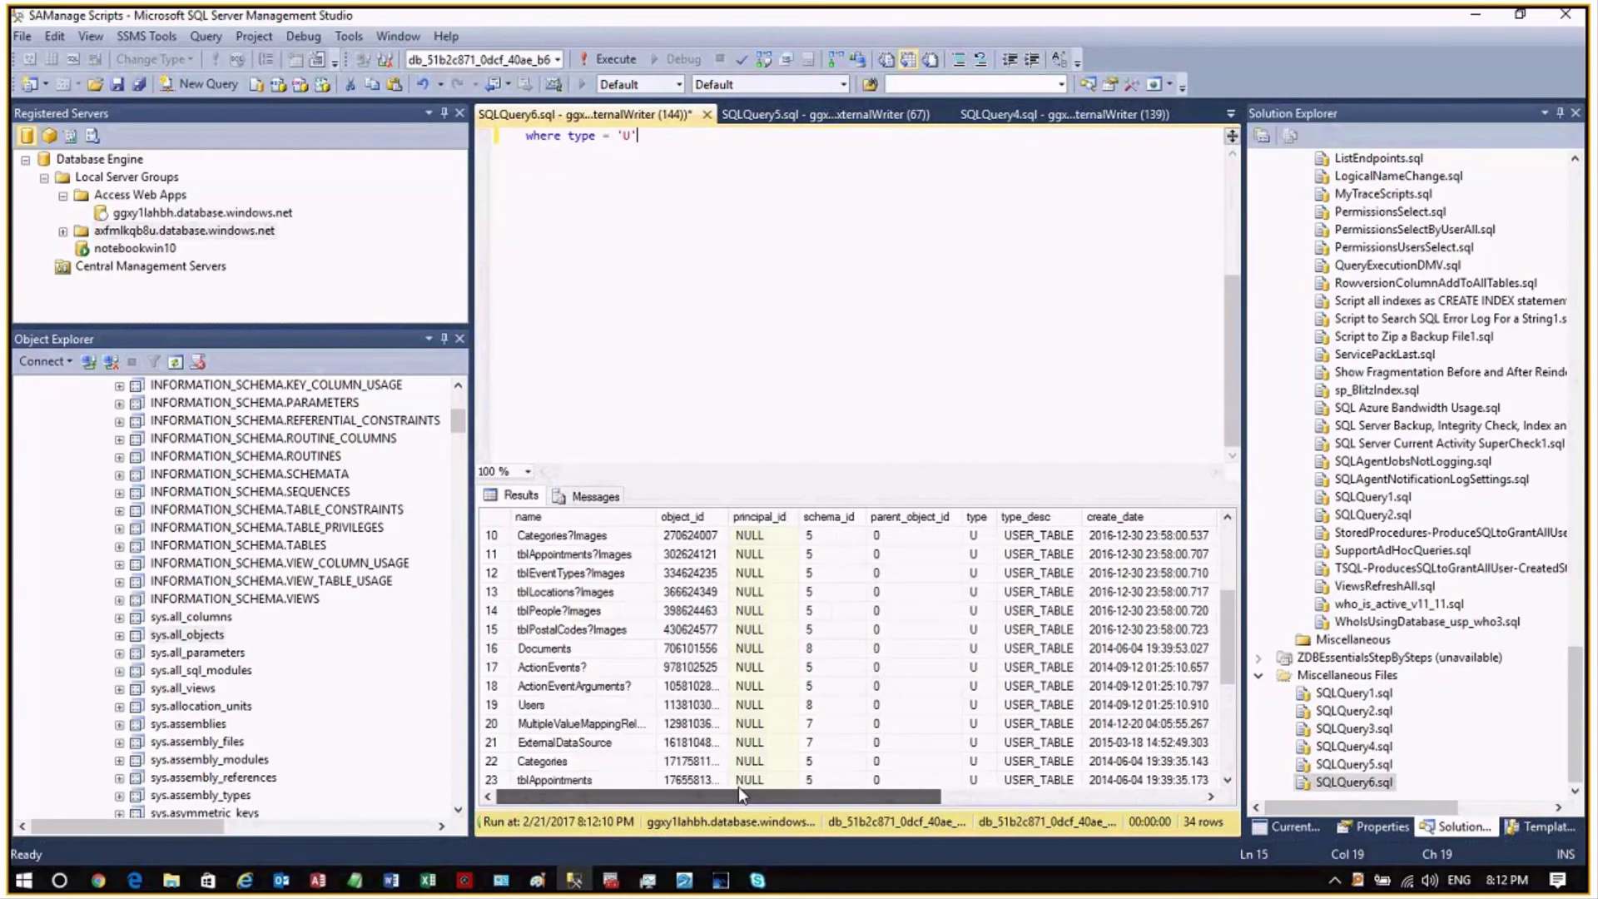
pyautogui.click(574, 554)
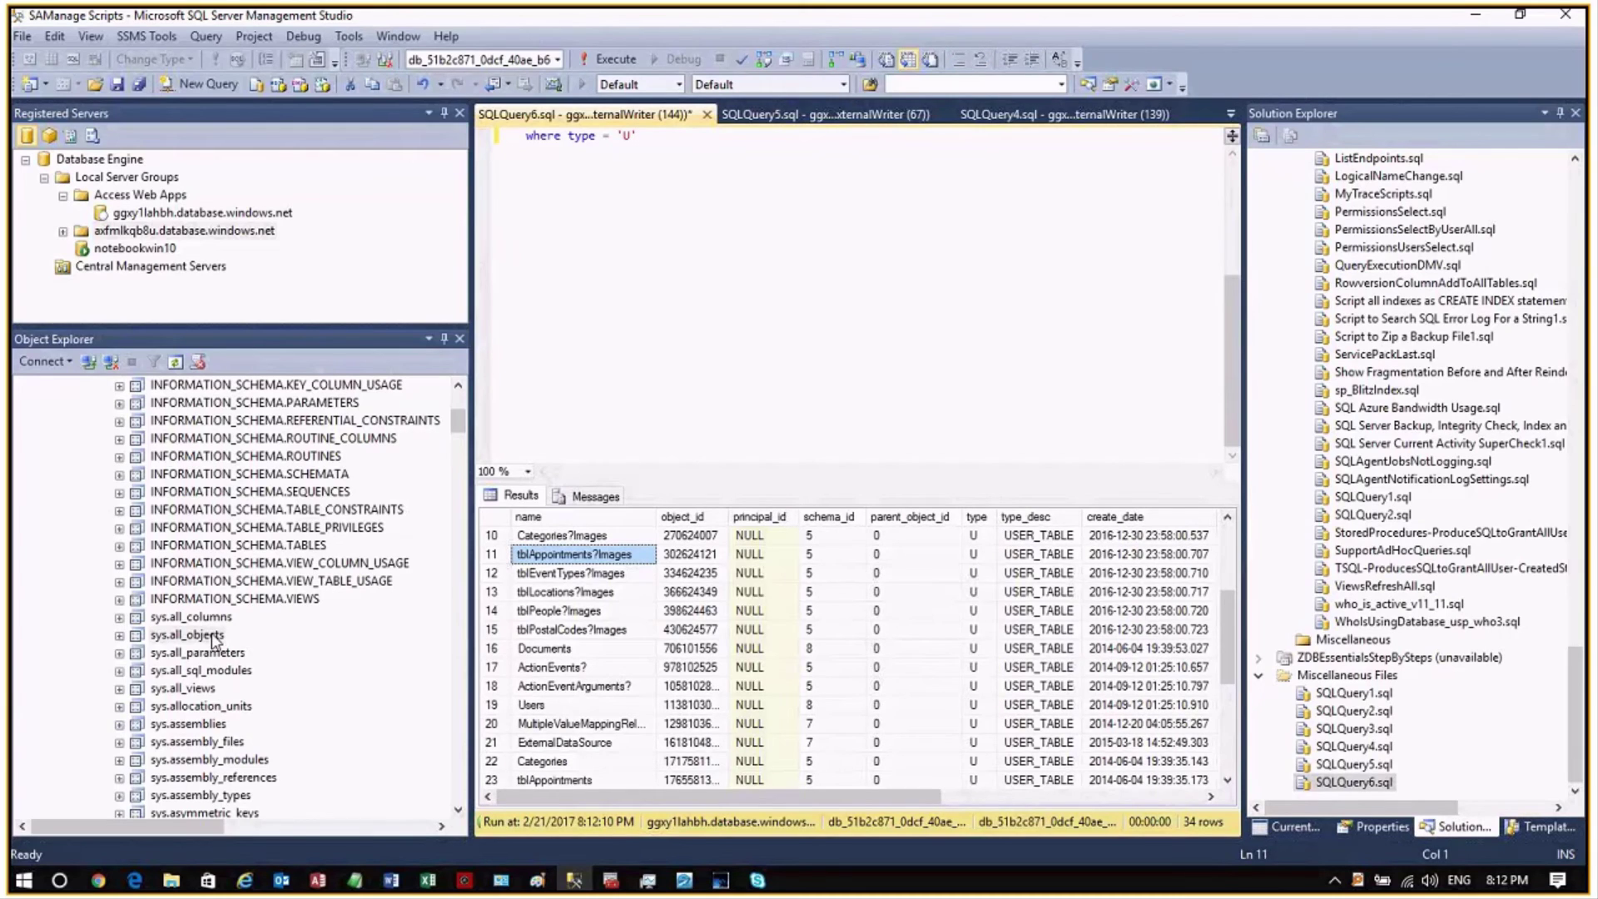
pyautogui.click(215, 639)
pyautogui.click(227, 657)
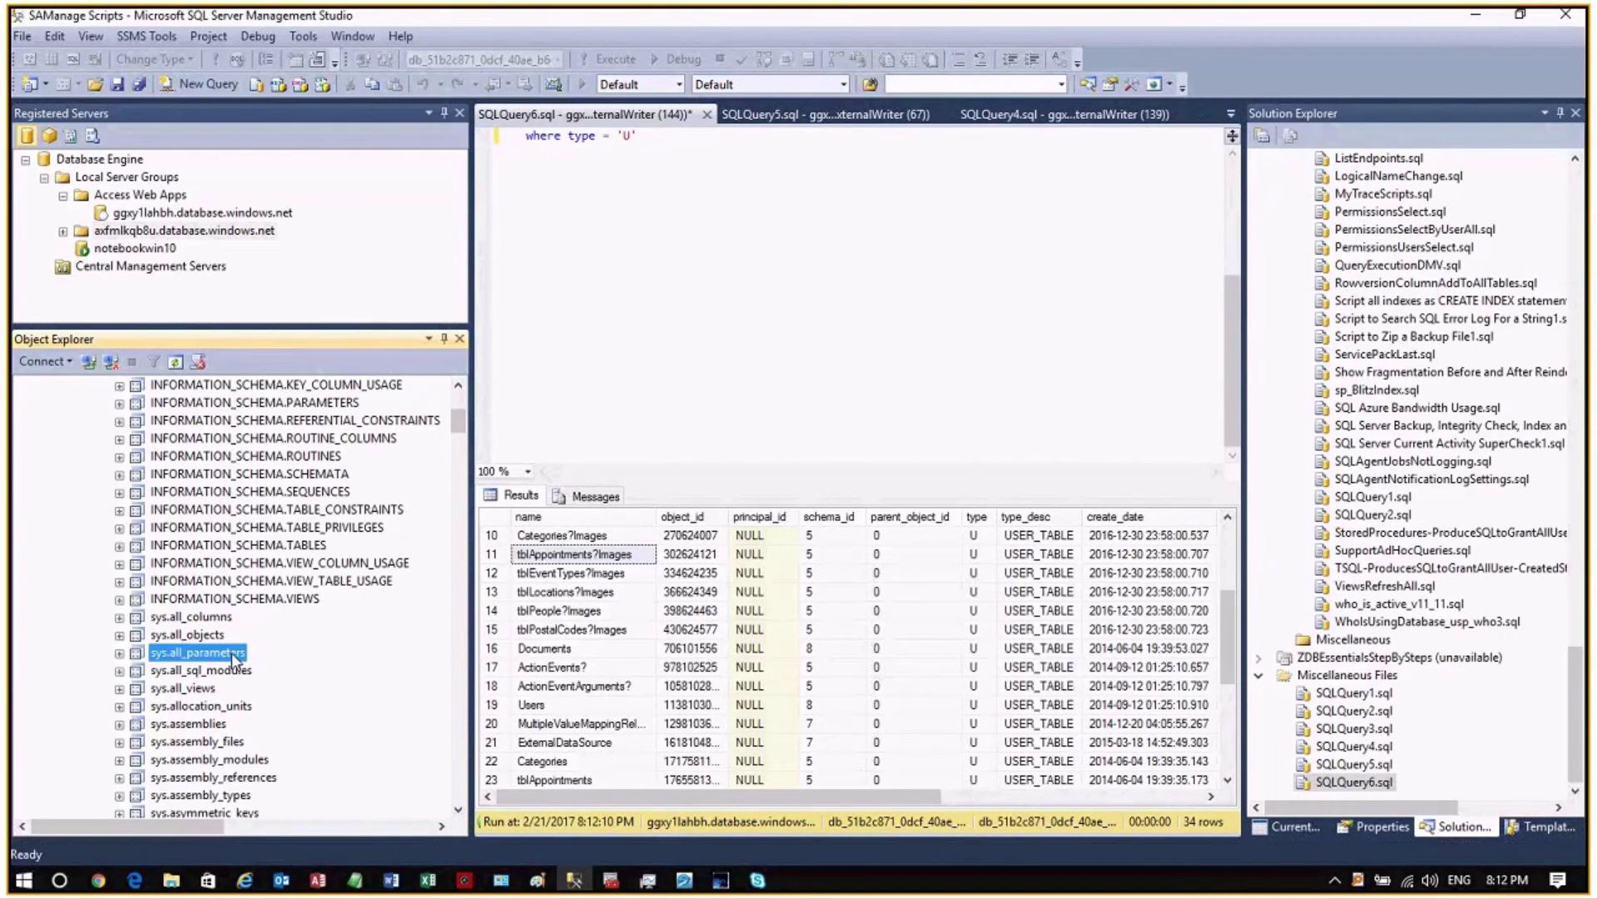
pyautogui.scroll(2, 650, 635)
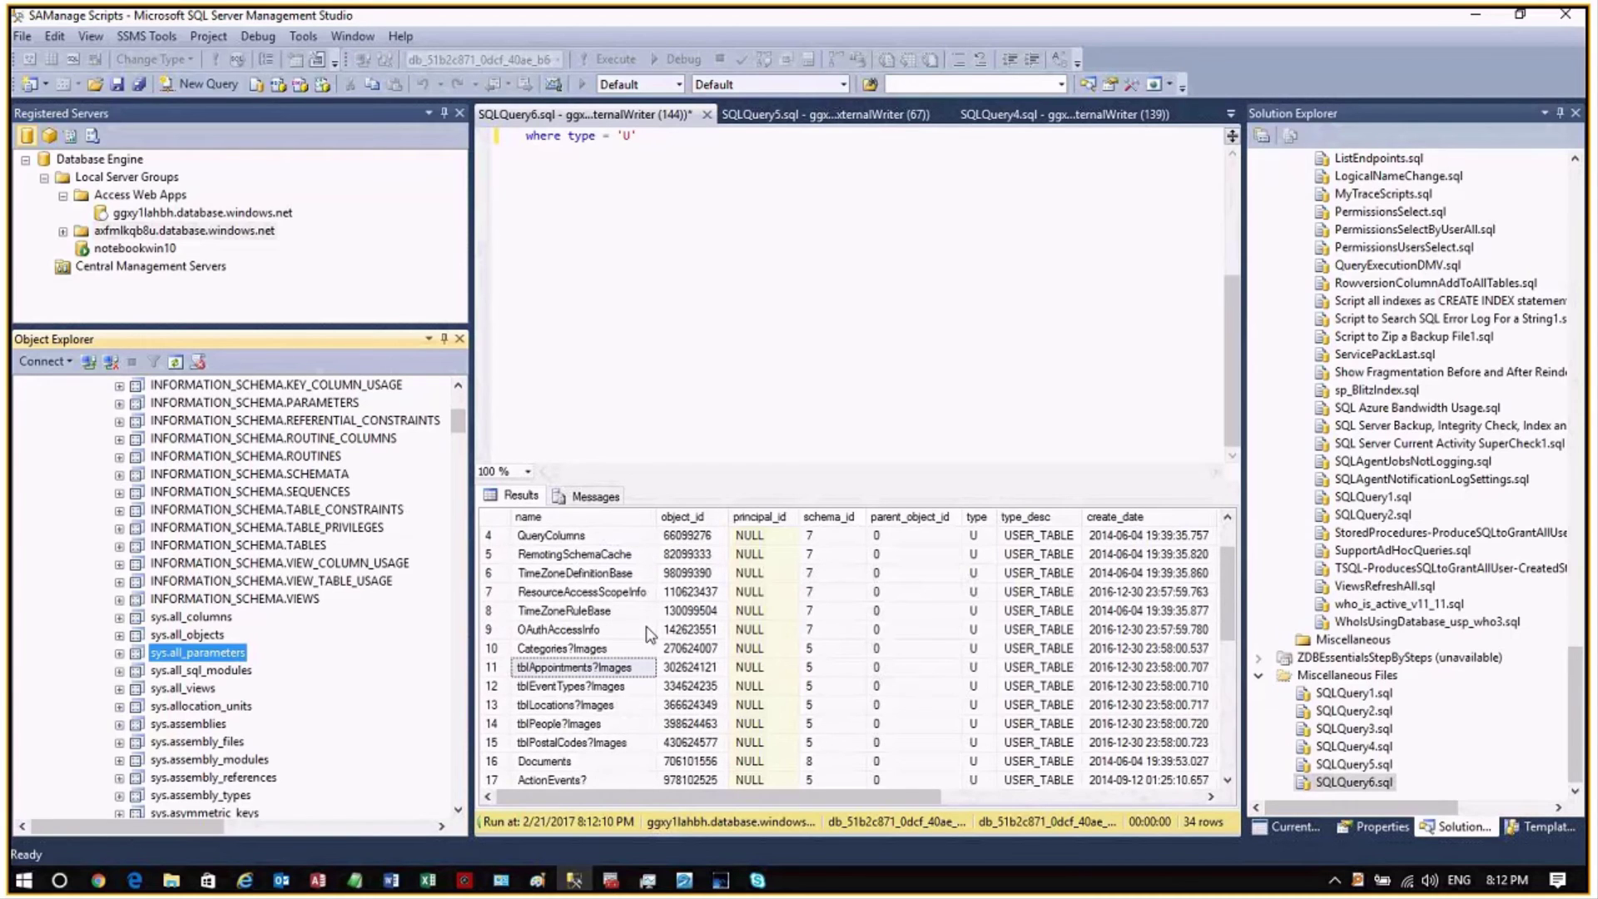
pyautogui.scroll(1, 650, 635)
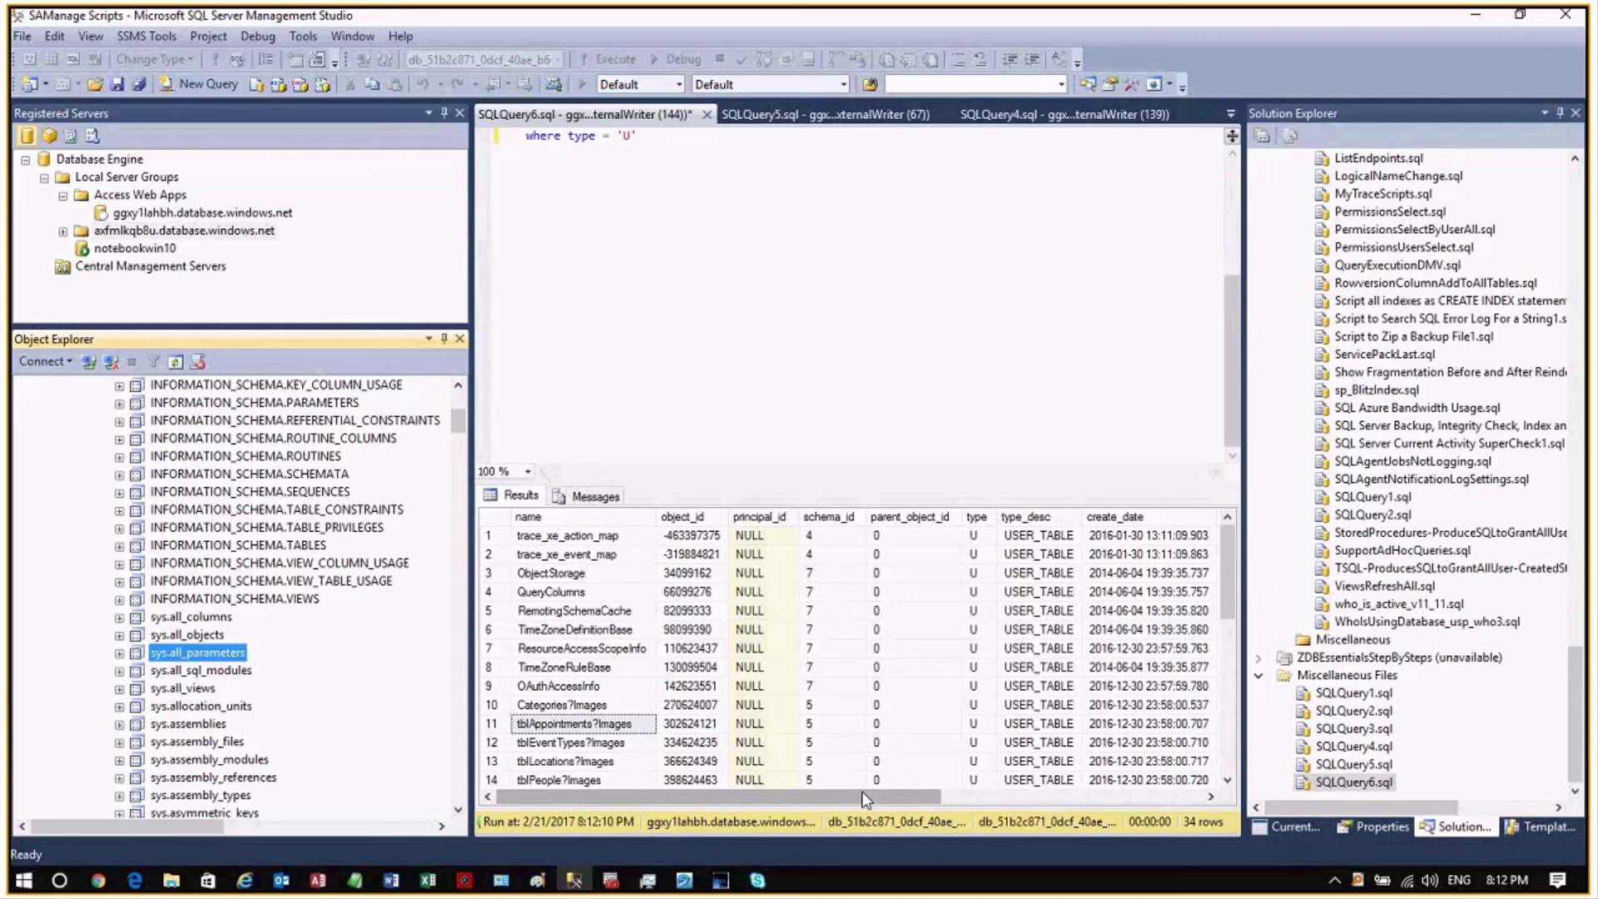
pyautogui.moveTo(865, 799); pyautogui.dragTo(464, 458)
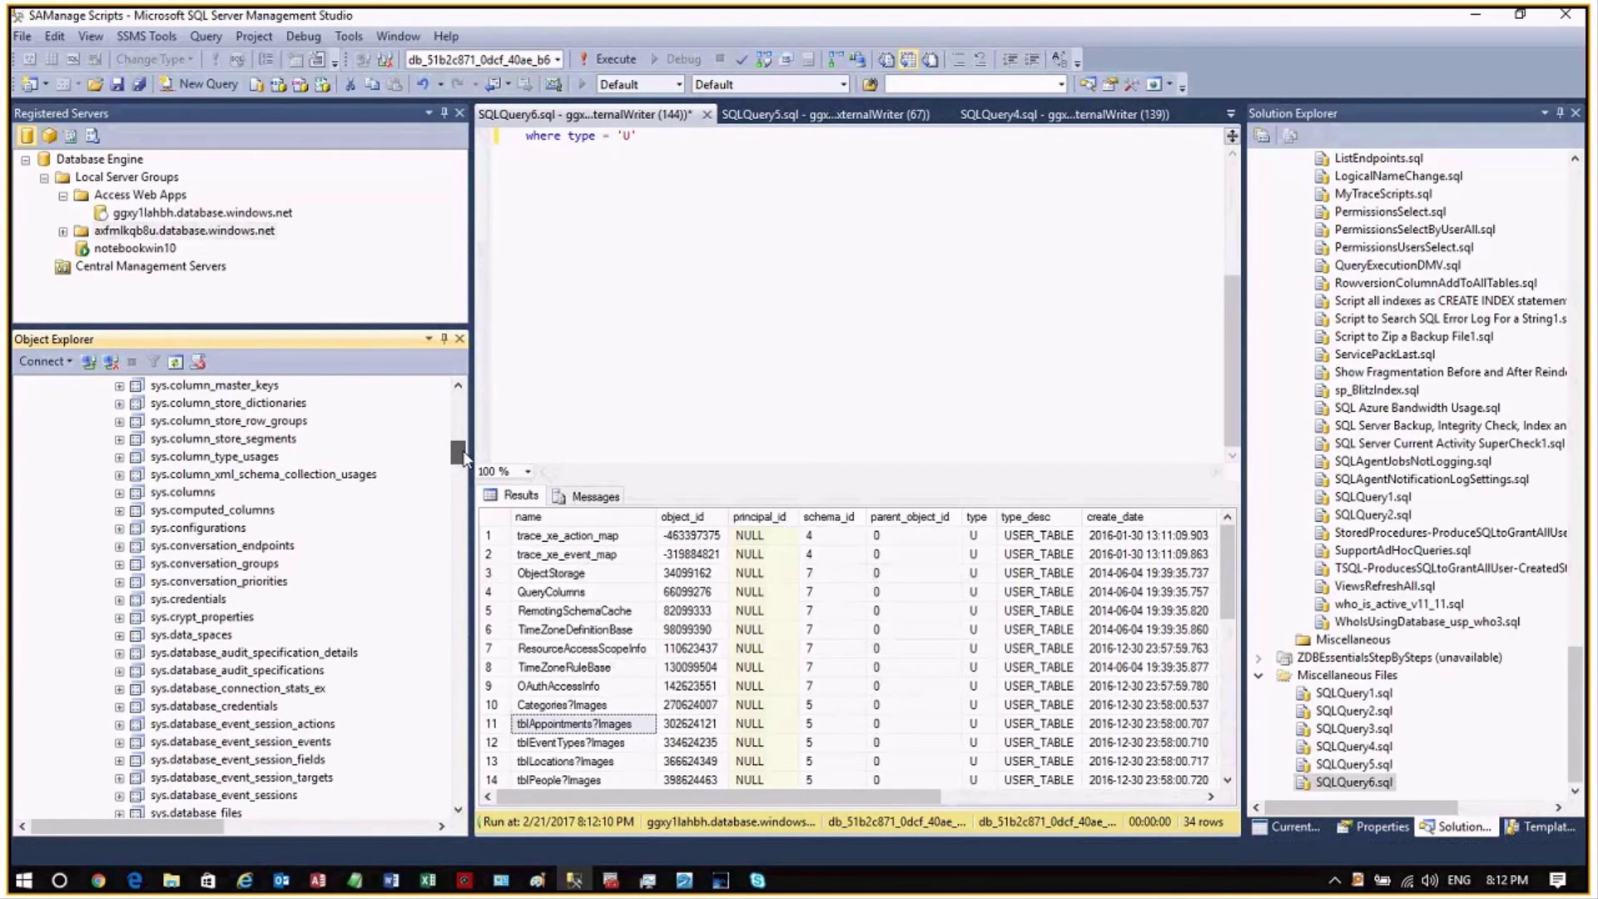
pyautogui.moveTo(463, 458); pyautogui.dragTo(462, 429)
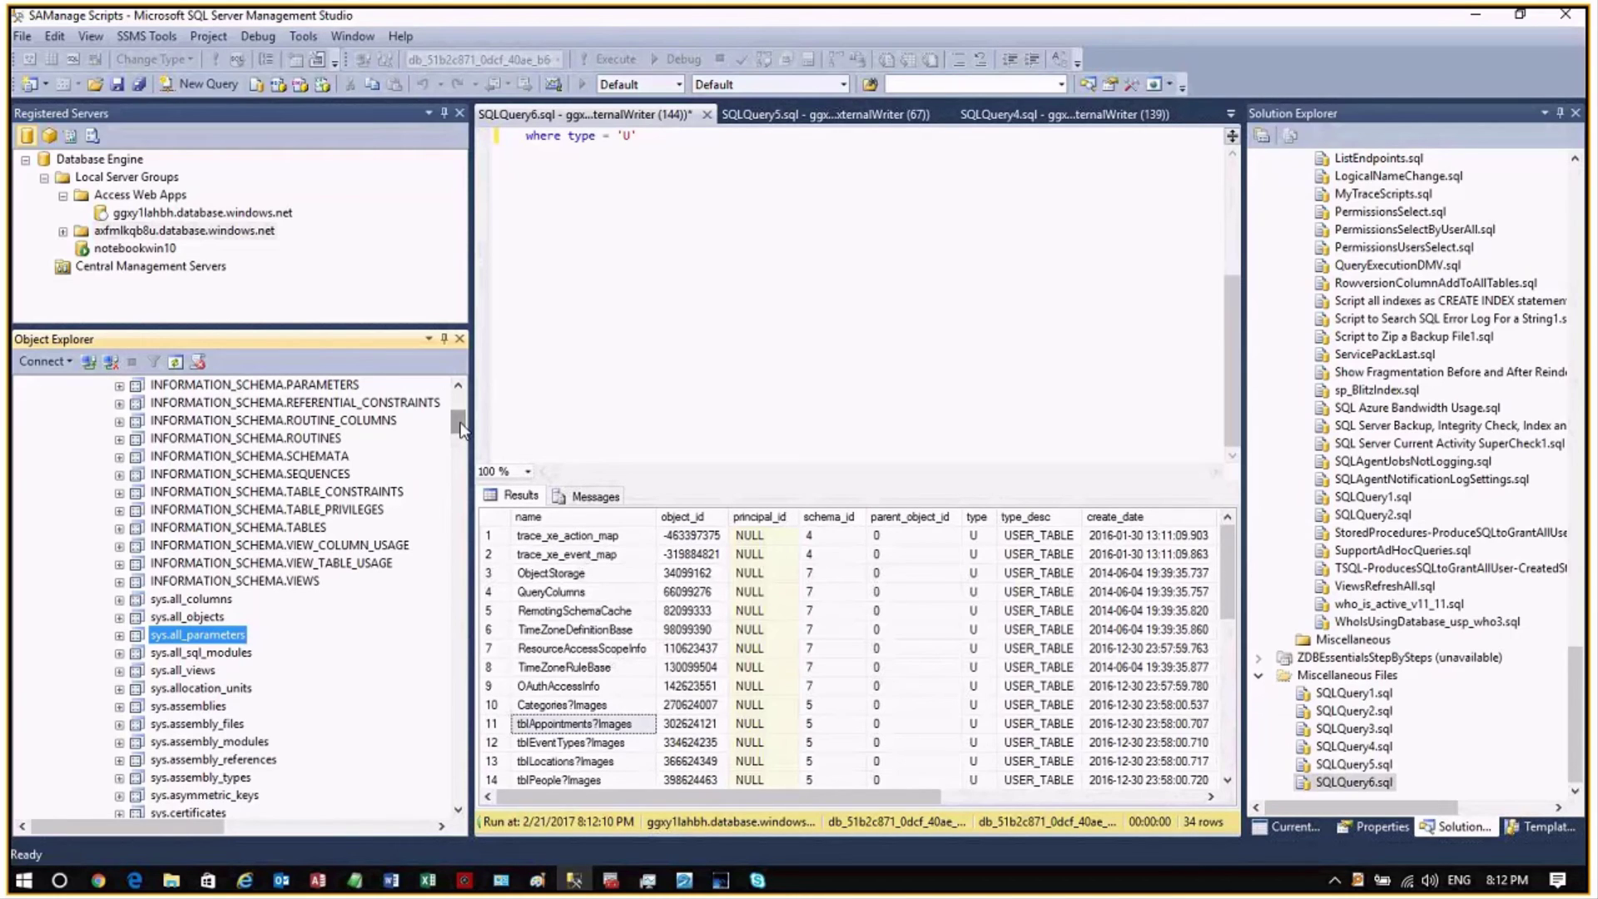
pyautogui.moveTo(462, 428); pyautogui.dragTo(462, 412)
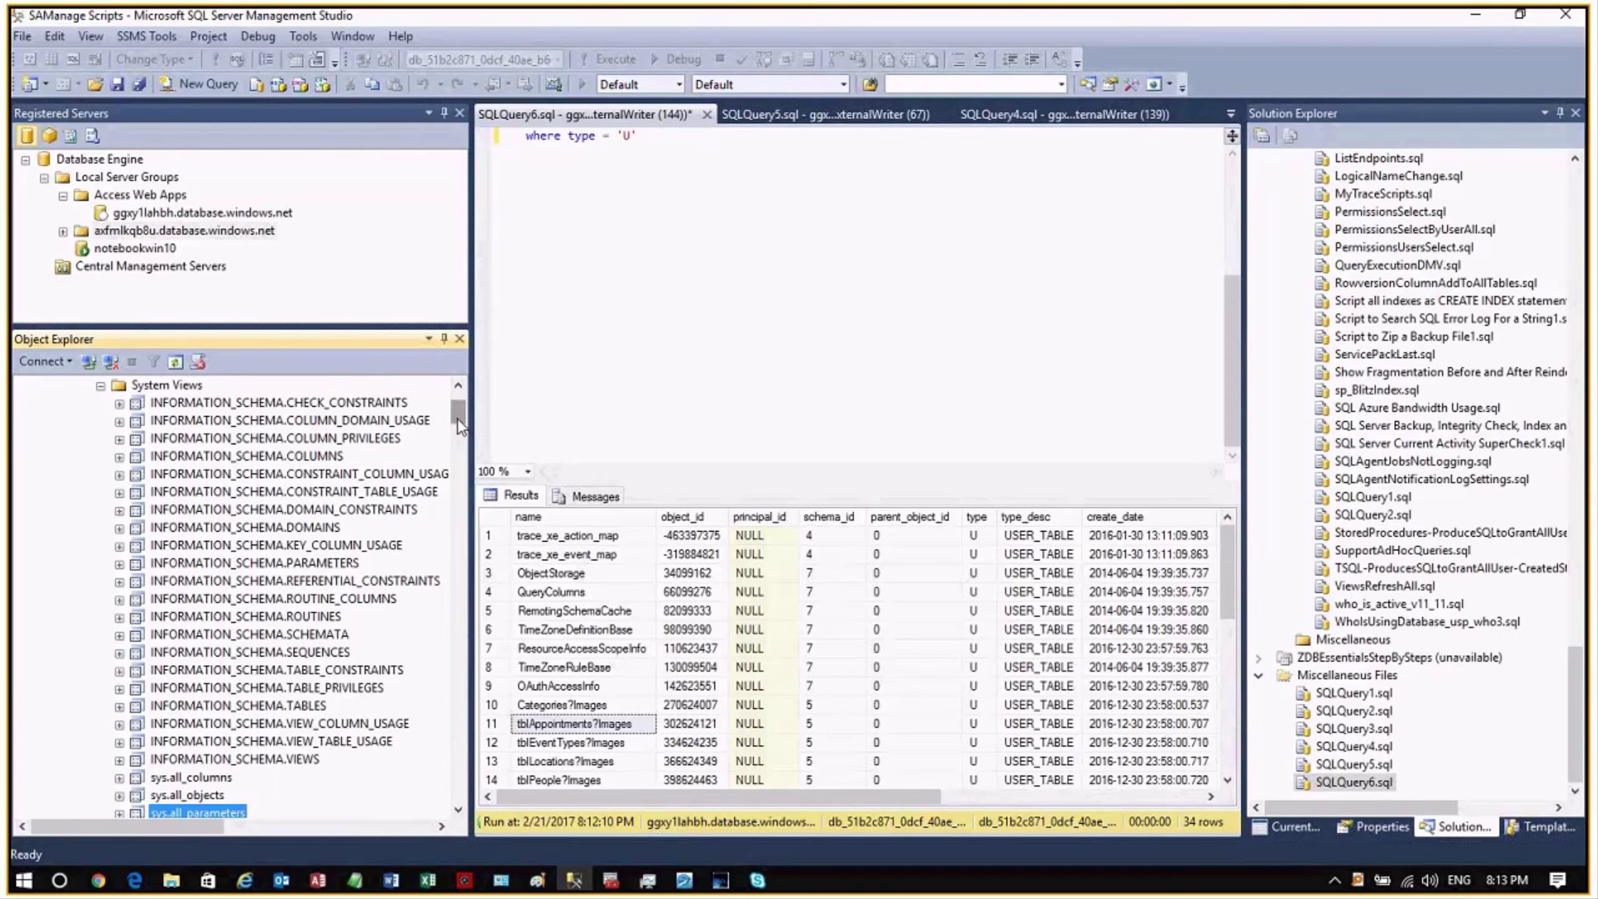
# Select sys.all_objects and review the full SELECT TOP 1000 query ending in where type = 'U'
pyautogui.scroll(-3, 208, 649)
pyautogui.click(200, 653)
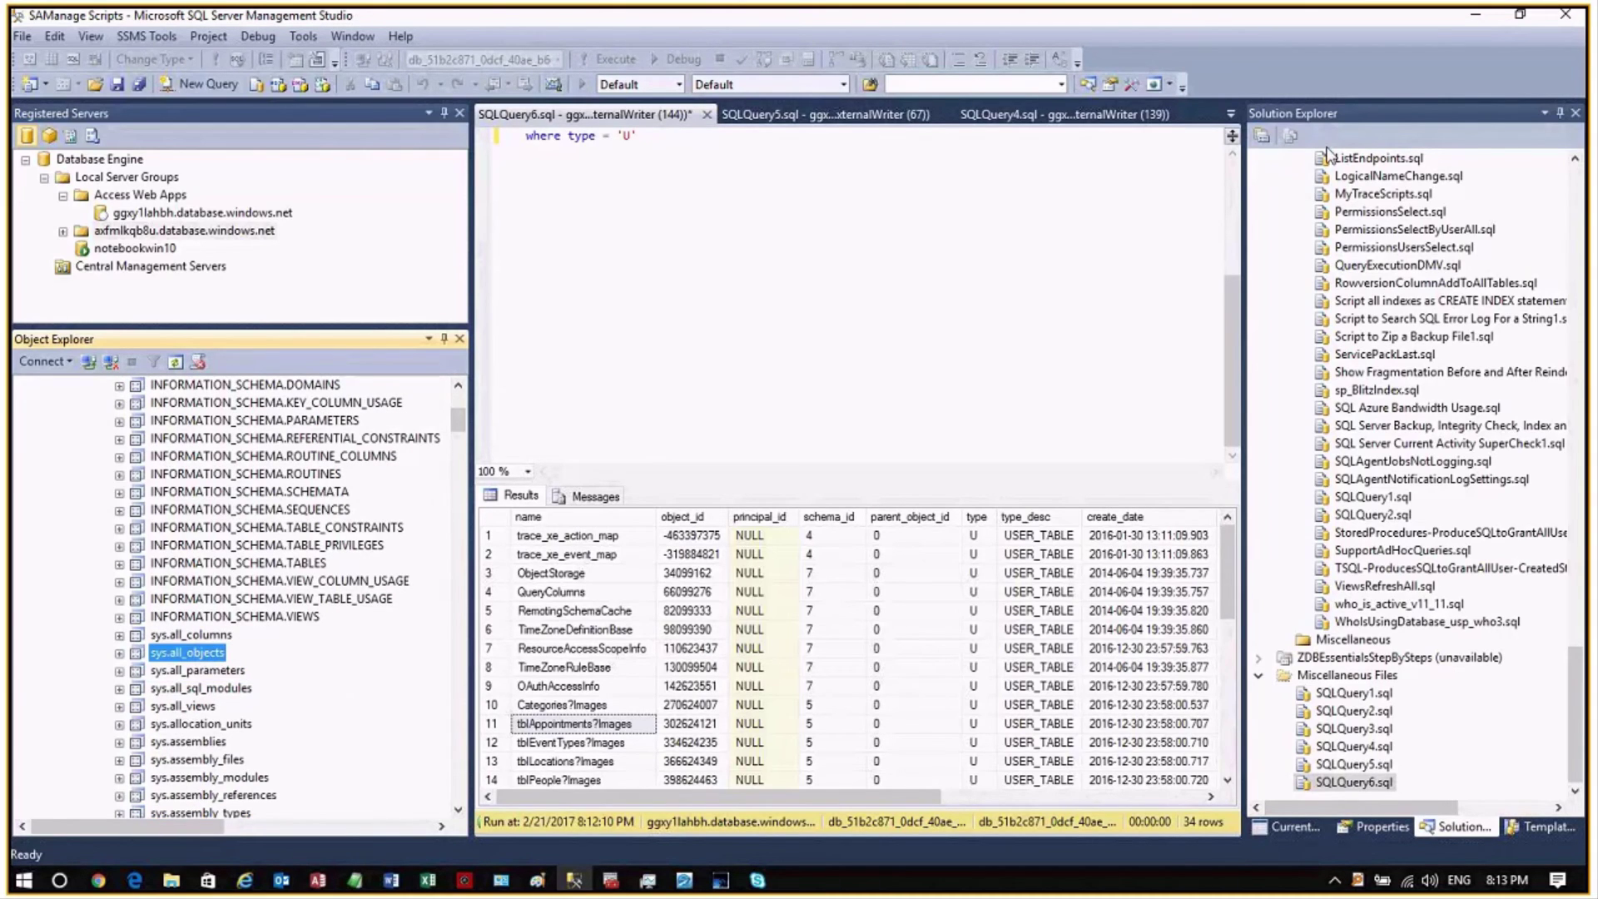
pyautogui.click(1234, 185)
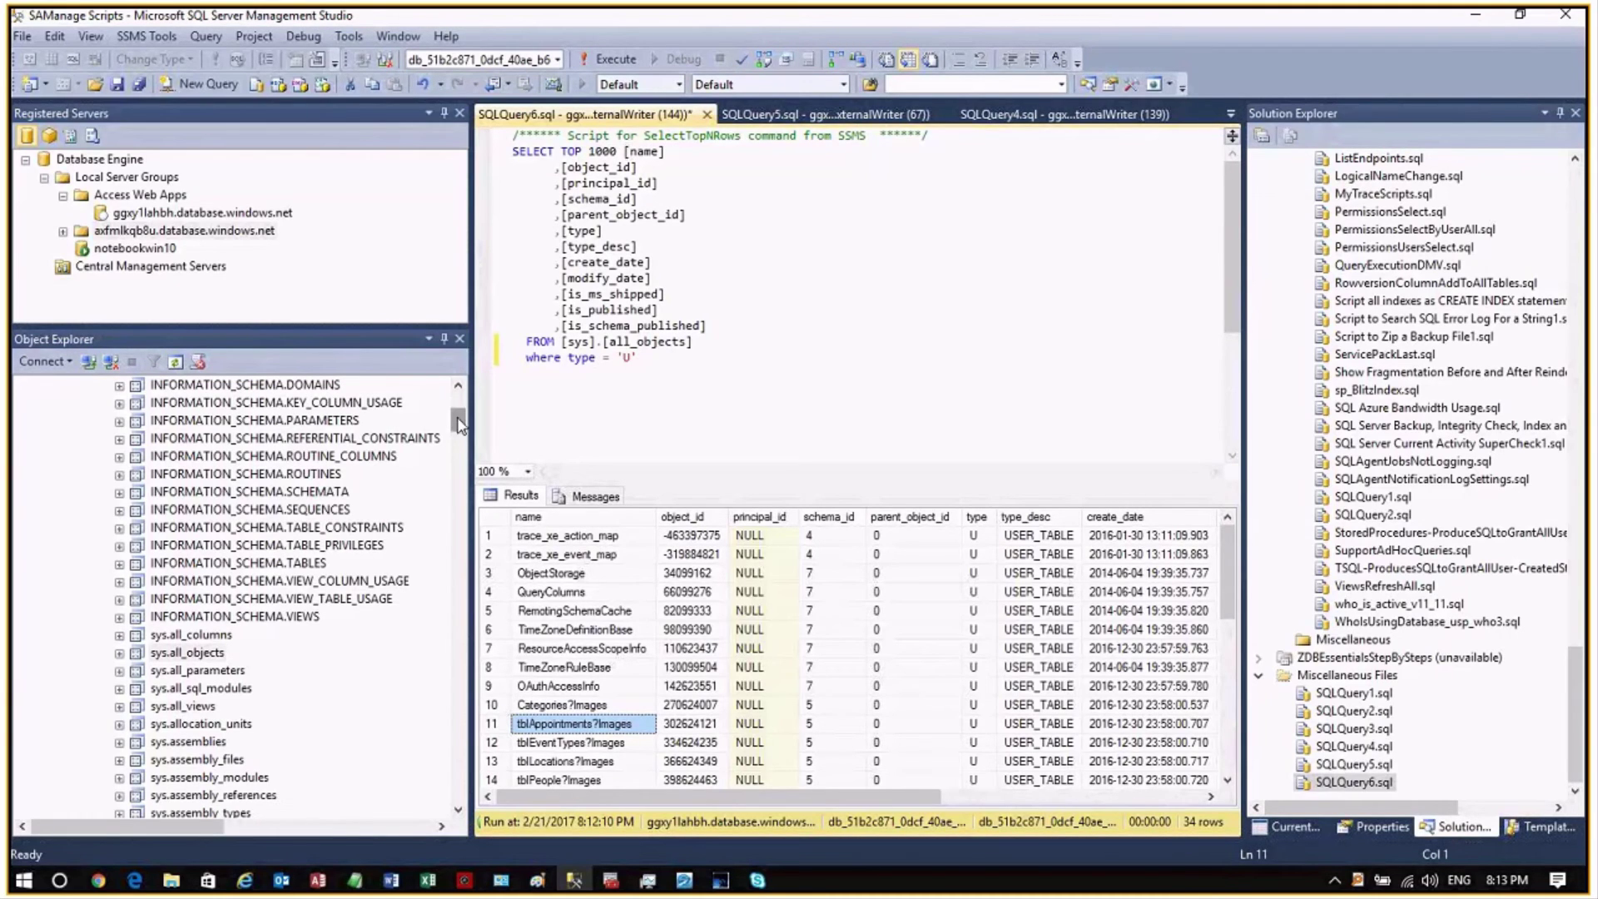
pyautogui.click(457, 814)
pyautogui.click(457, 814)
pyautogui.click(457, 814)
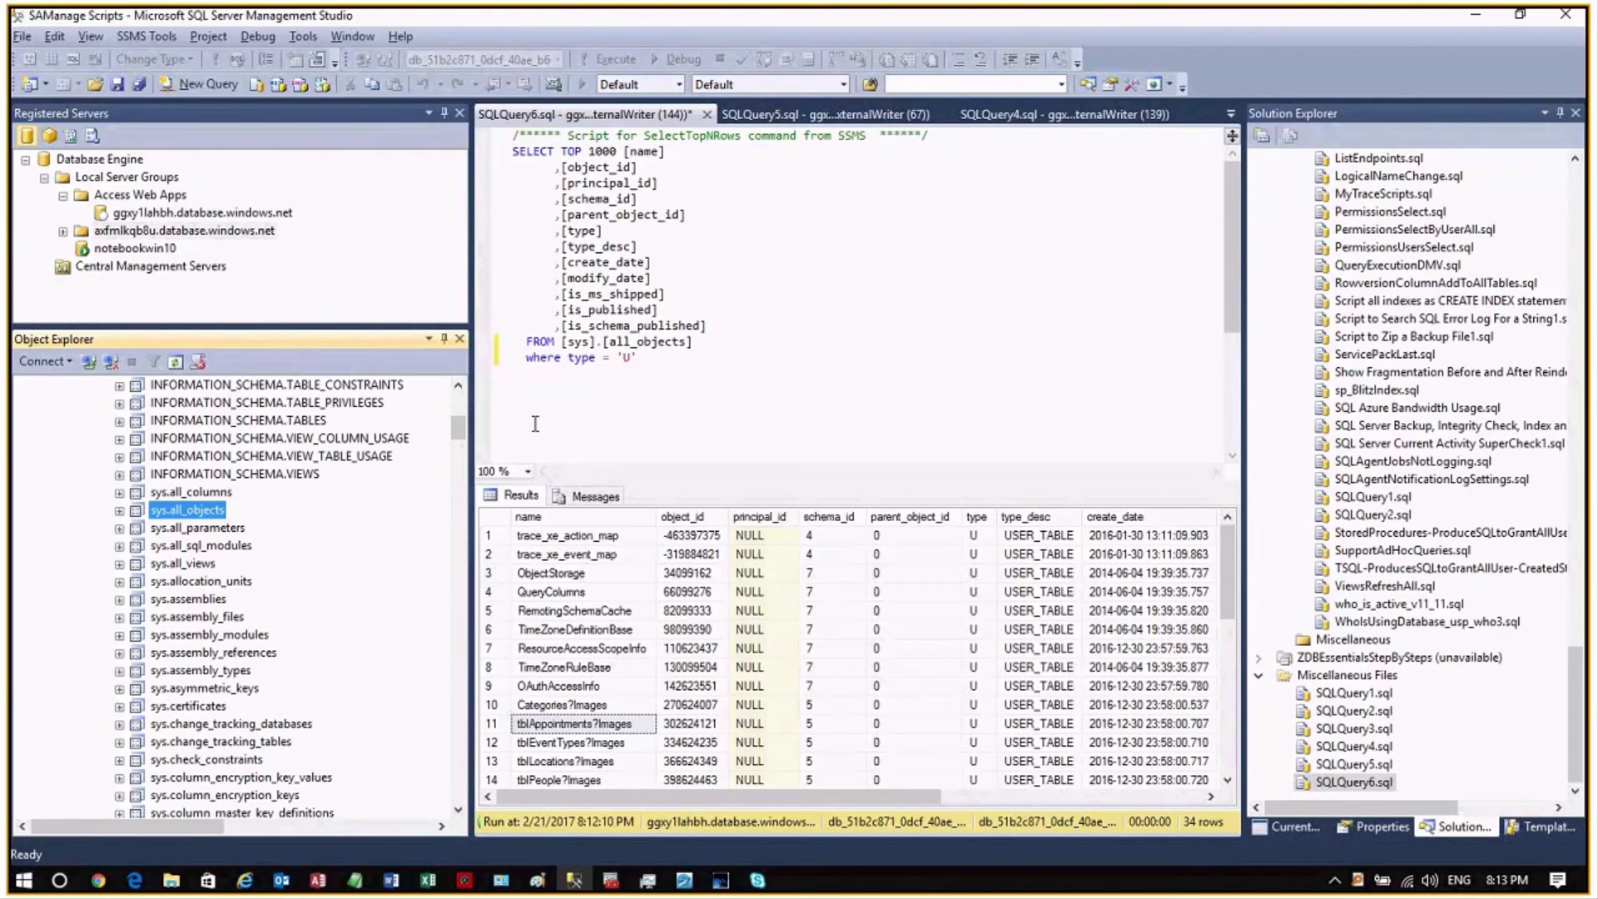
pyautogui.click(535, 425)
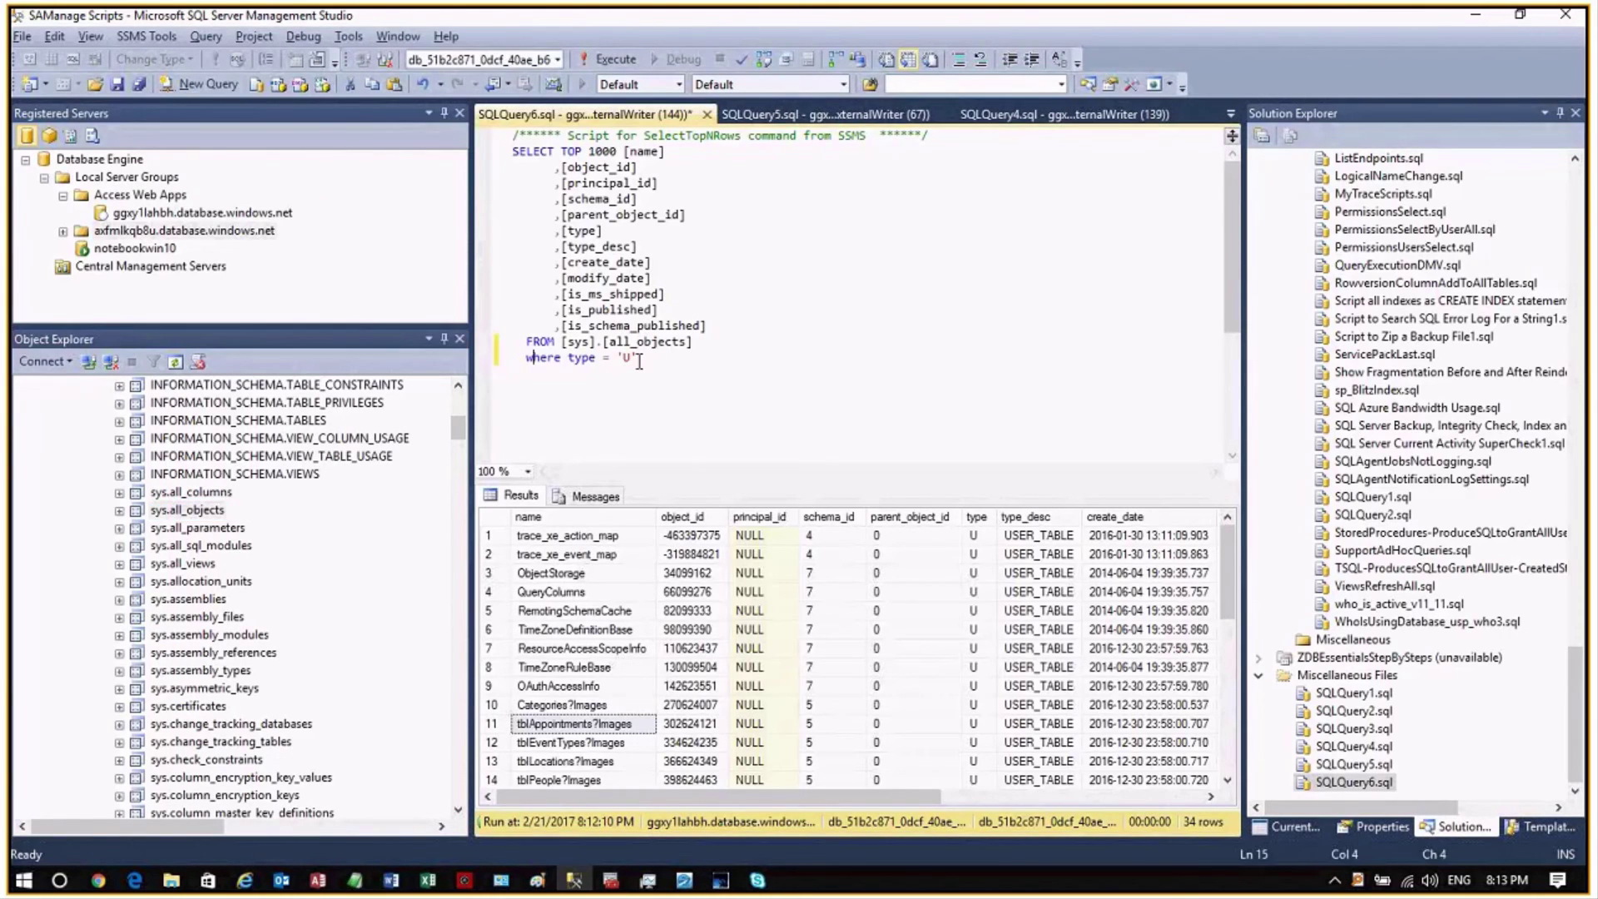
pyautogui.click(639, 360)
# Bring Object Explorer's Tables folder into view and select AccessSystem.ApplicationProperties among the Access tables
pyautogui.moveTo(461, 434); pyautogui.dragTo(462, 404)
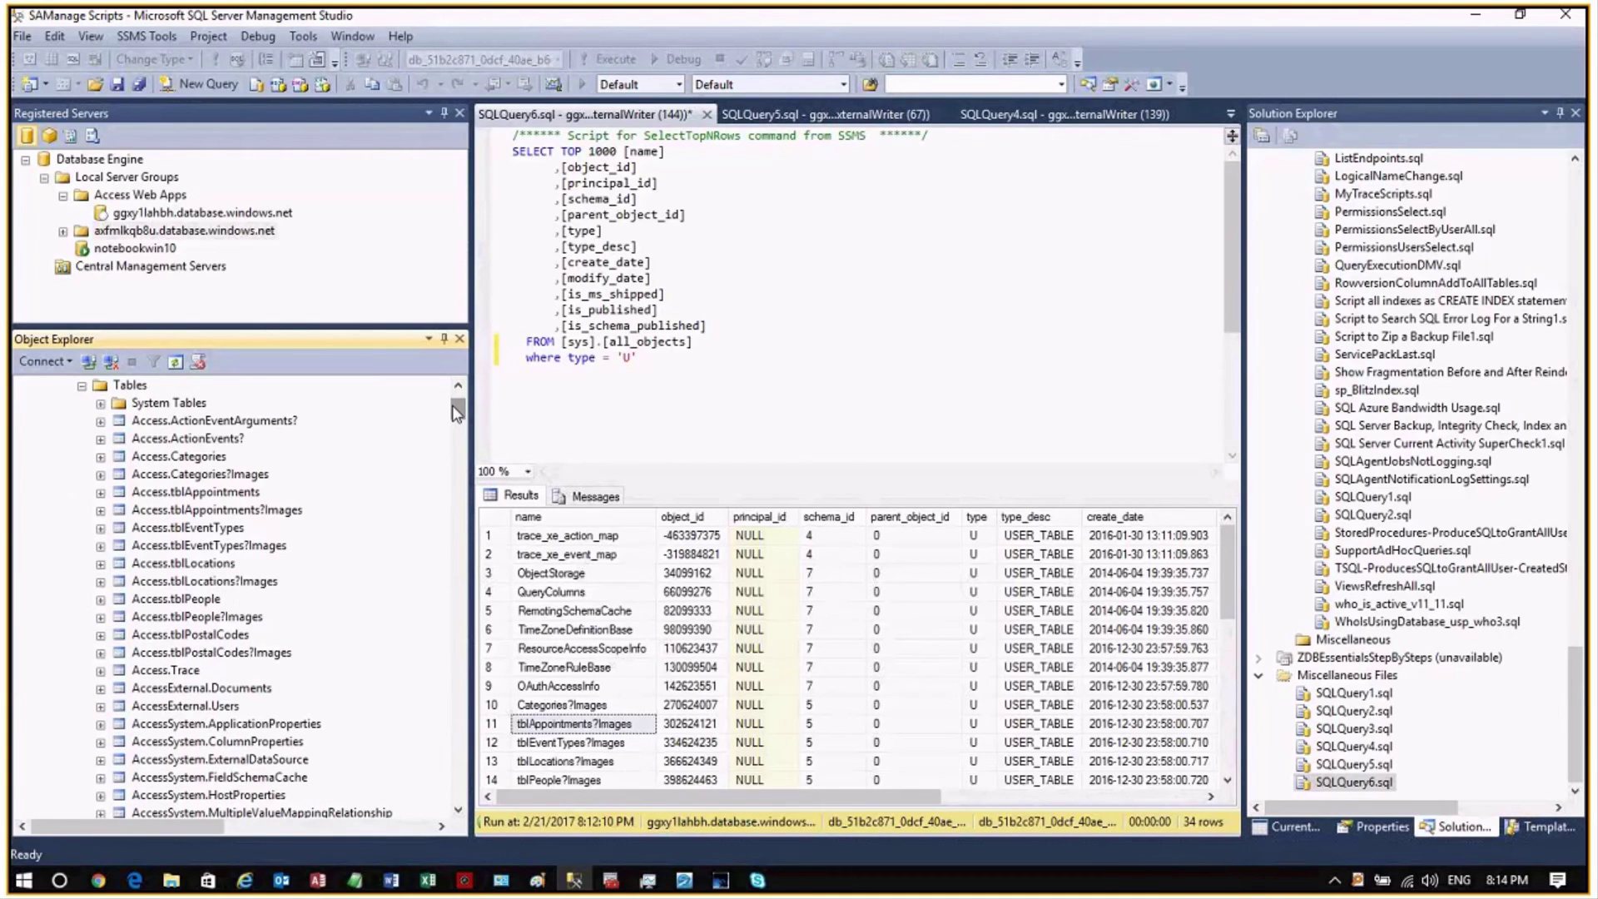
pyautogui.moveTo(456, 413); pyautogui.dragTo(464, 417)
pyautogui.click(191, 511)
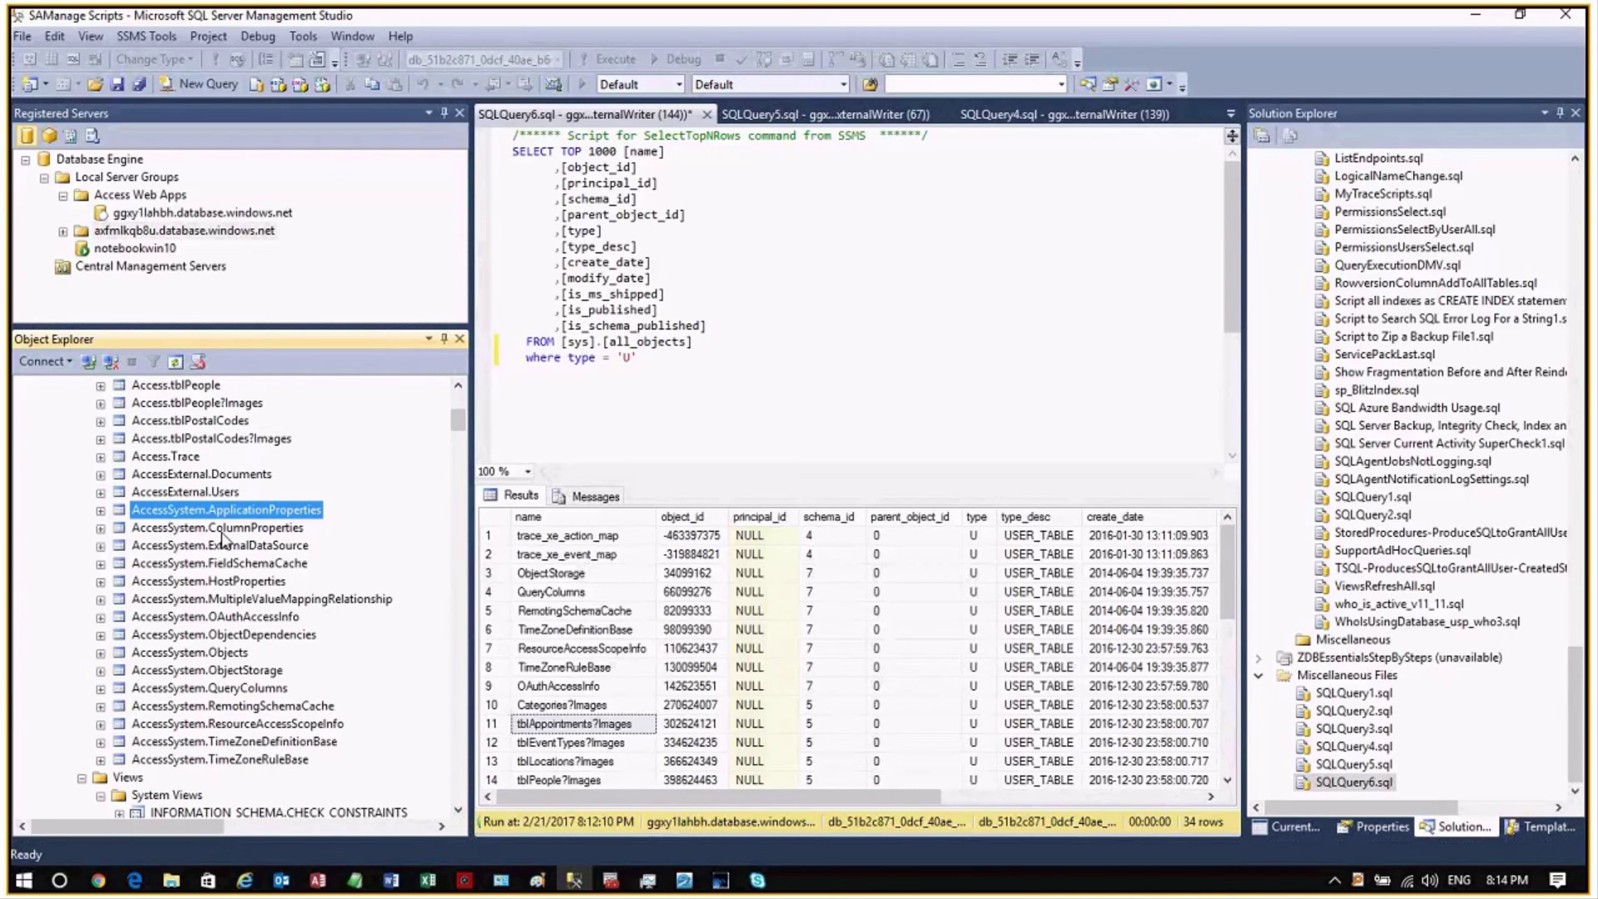
pyautogui.scroll(4, 223, 539)
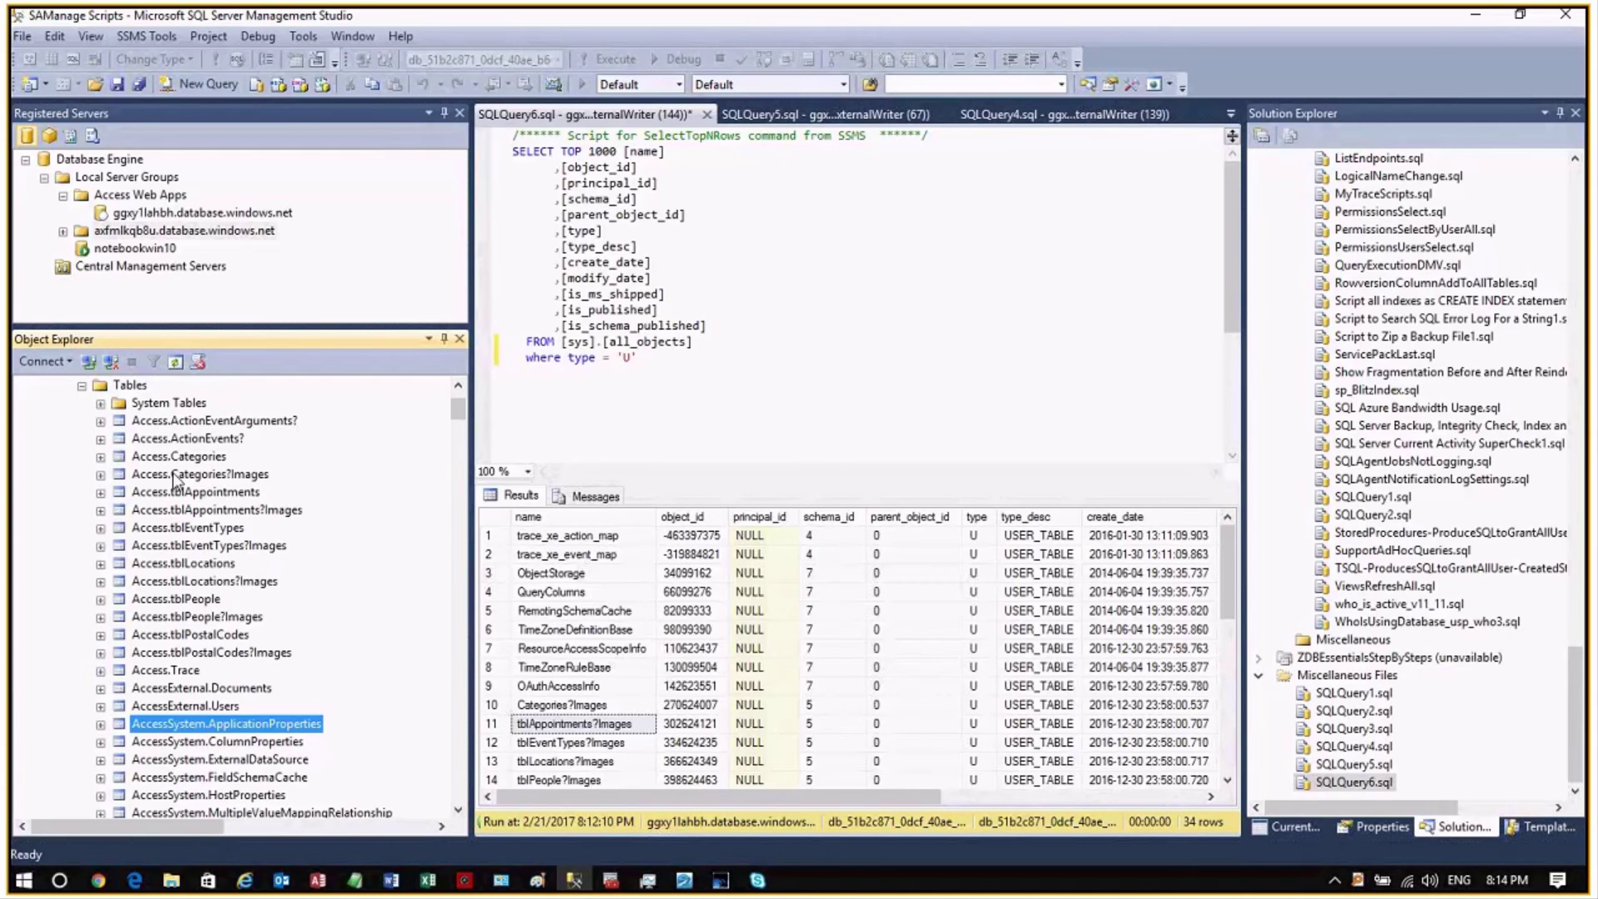
pyautogui.click(174, 478)
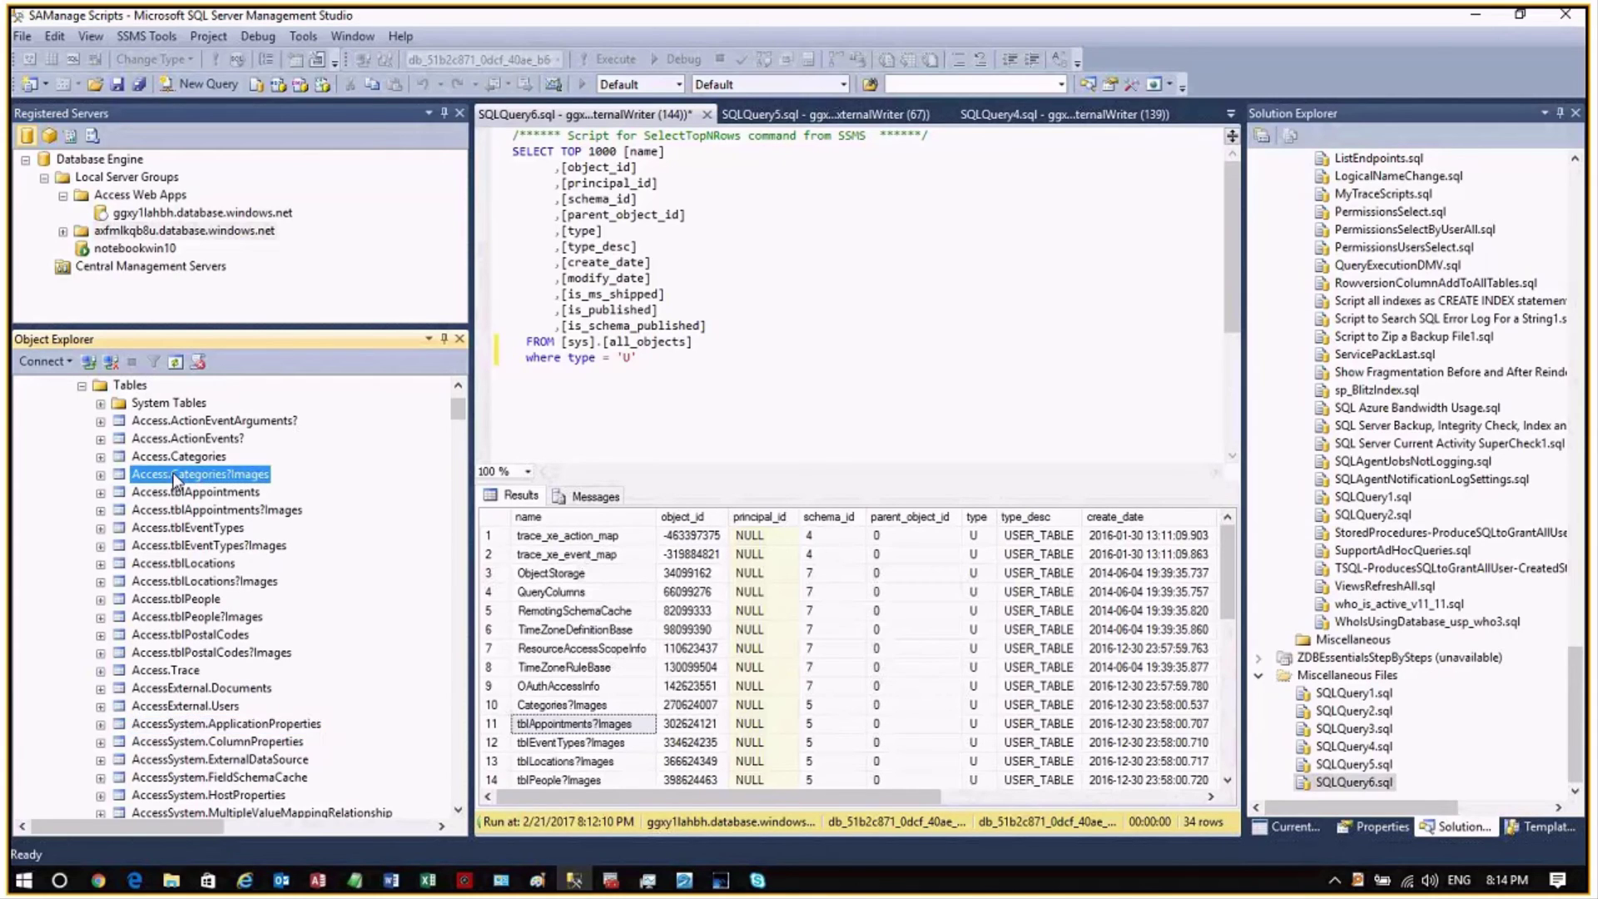
pyautogui.click(100, 475)
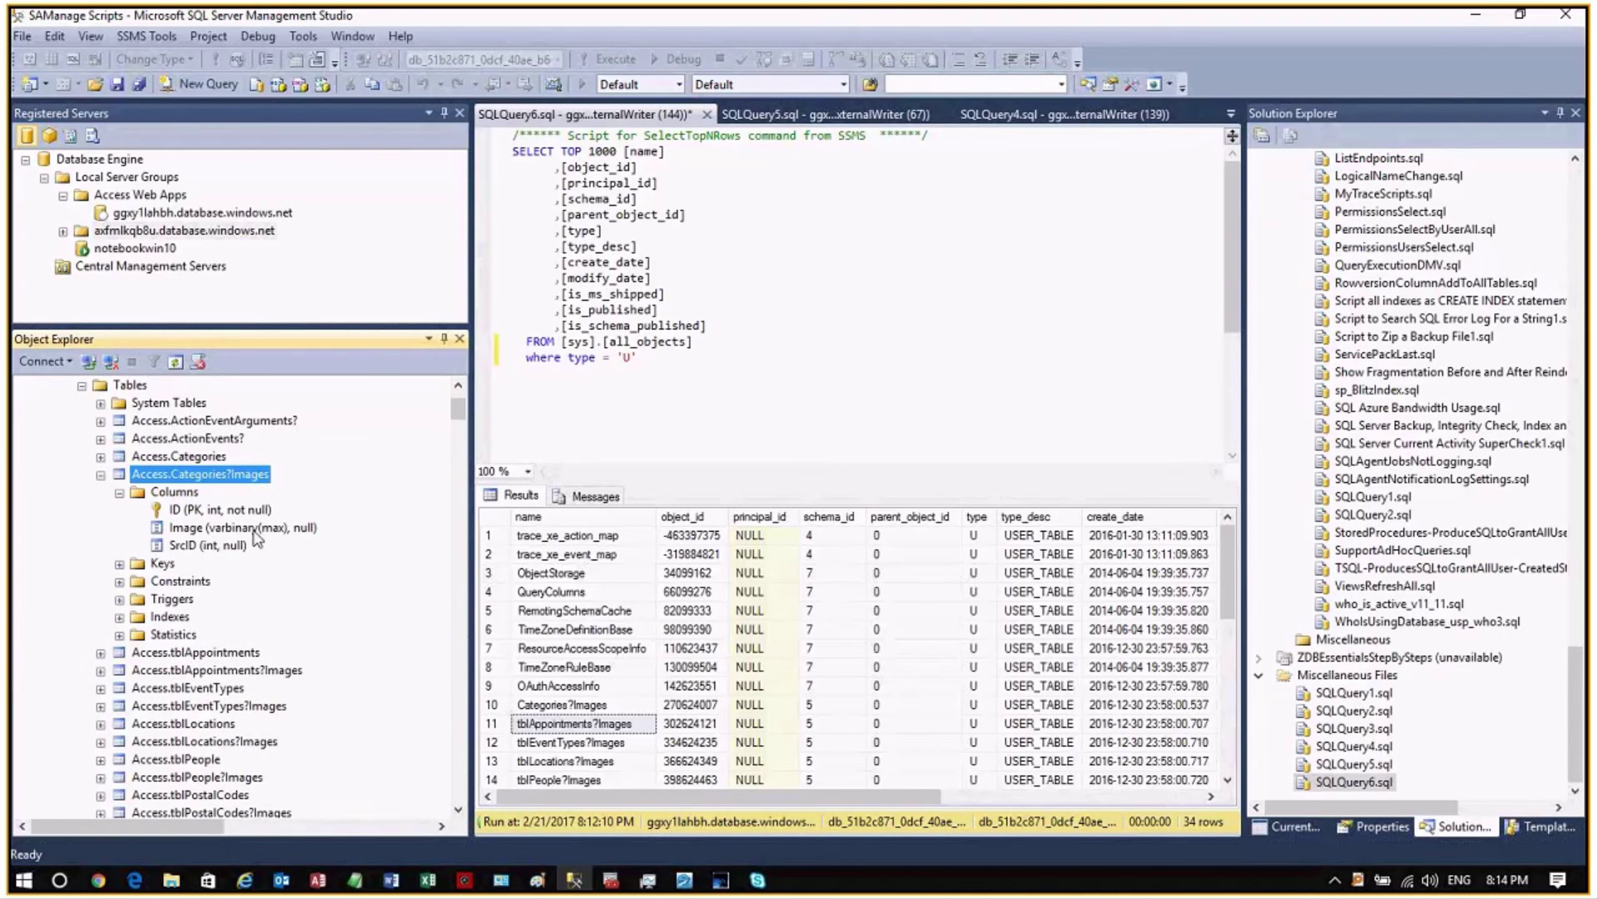
pyautogui.click(253, 529)
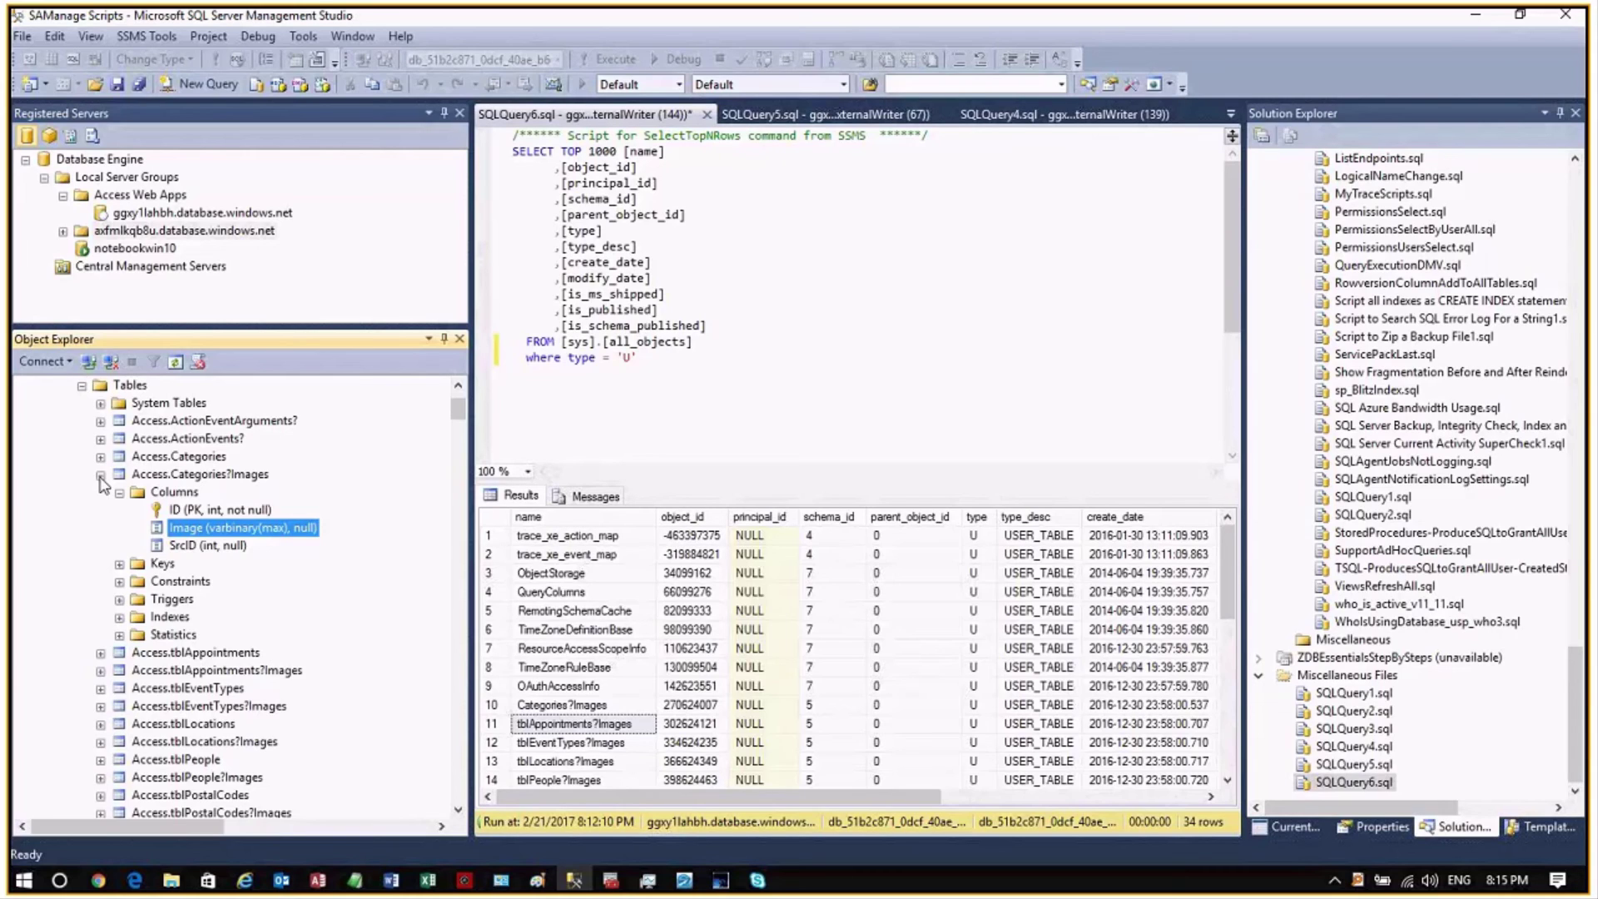
pyautogui.click(101, 475)
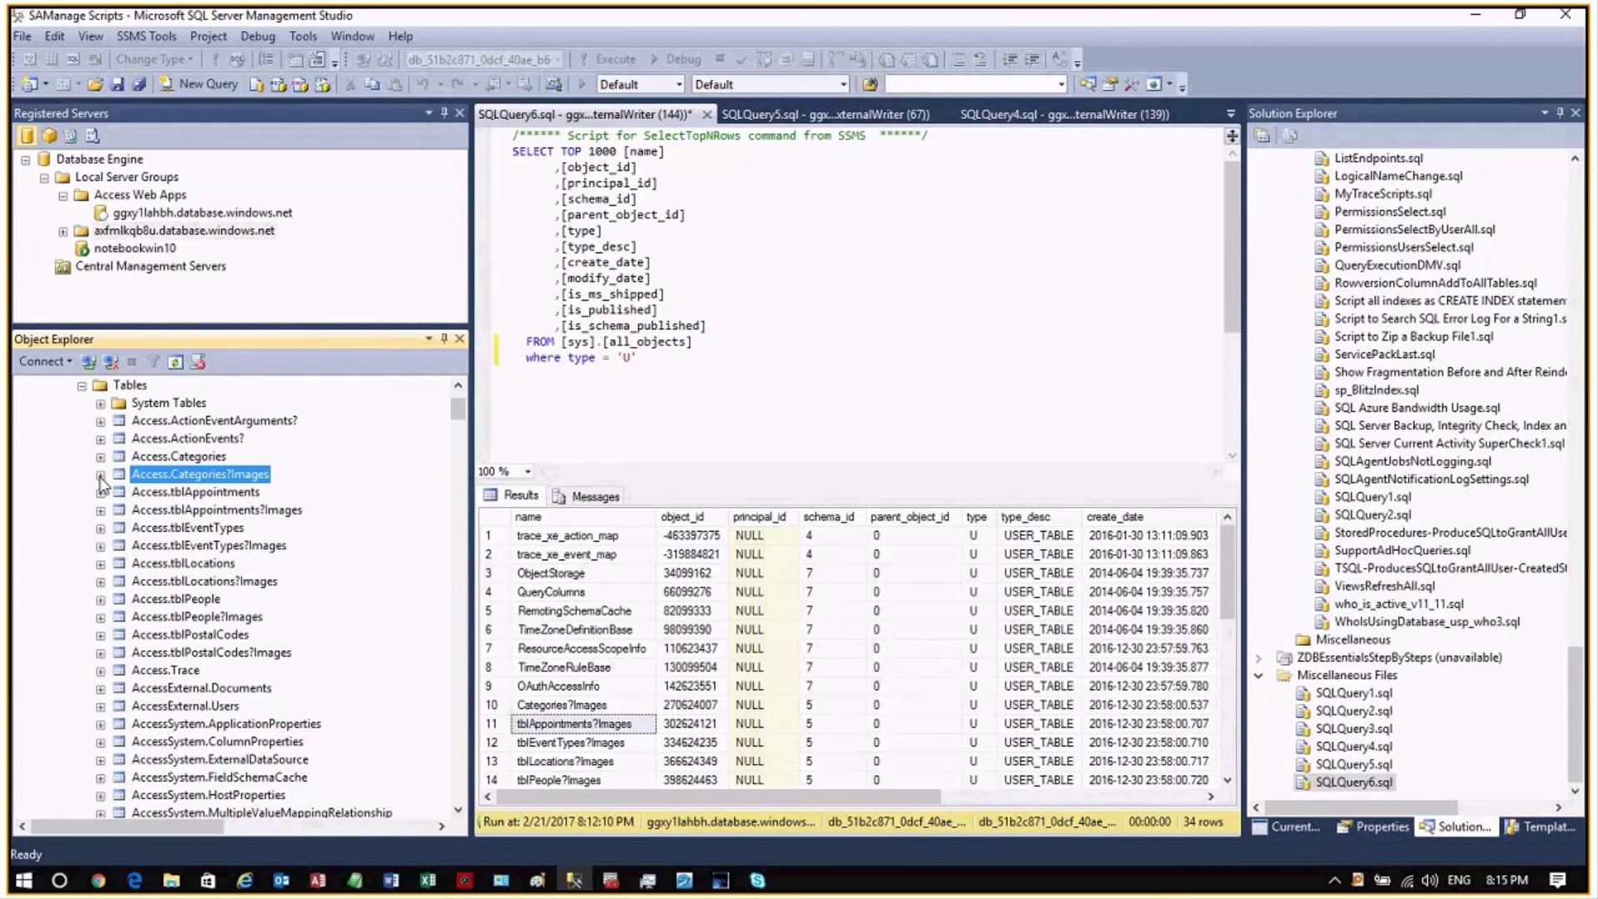
pyautogui.moveTo(320, 884)
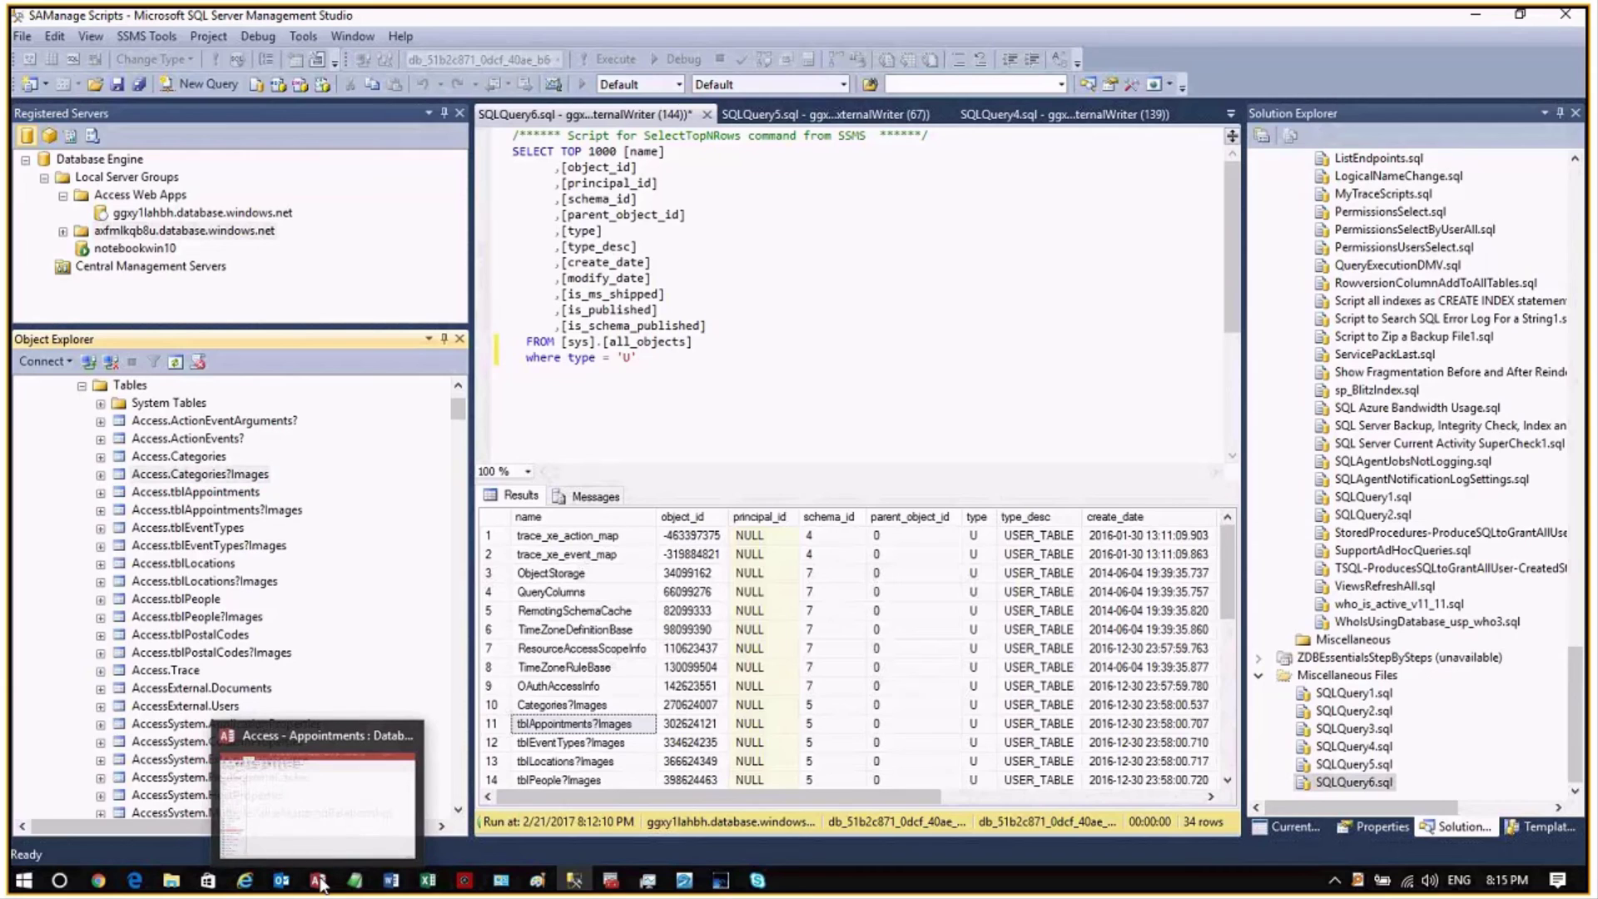
# Switch to Appointments.accdb in Access and widen the navigation pane so linked table names show fully
pyautogui.click(320, 884)
pyautogui.moveTo(226, 541); pyautogui.dragTo(257, 537)
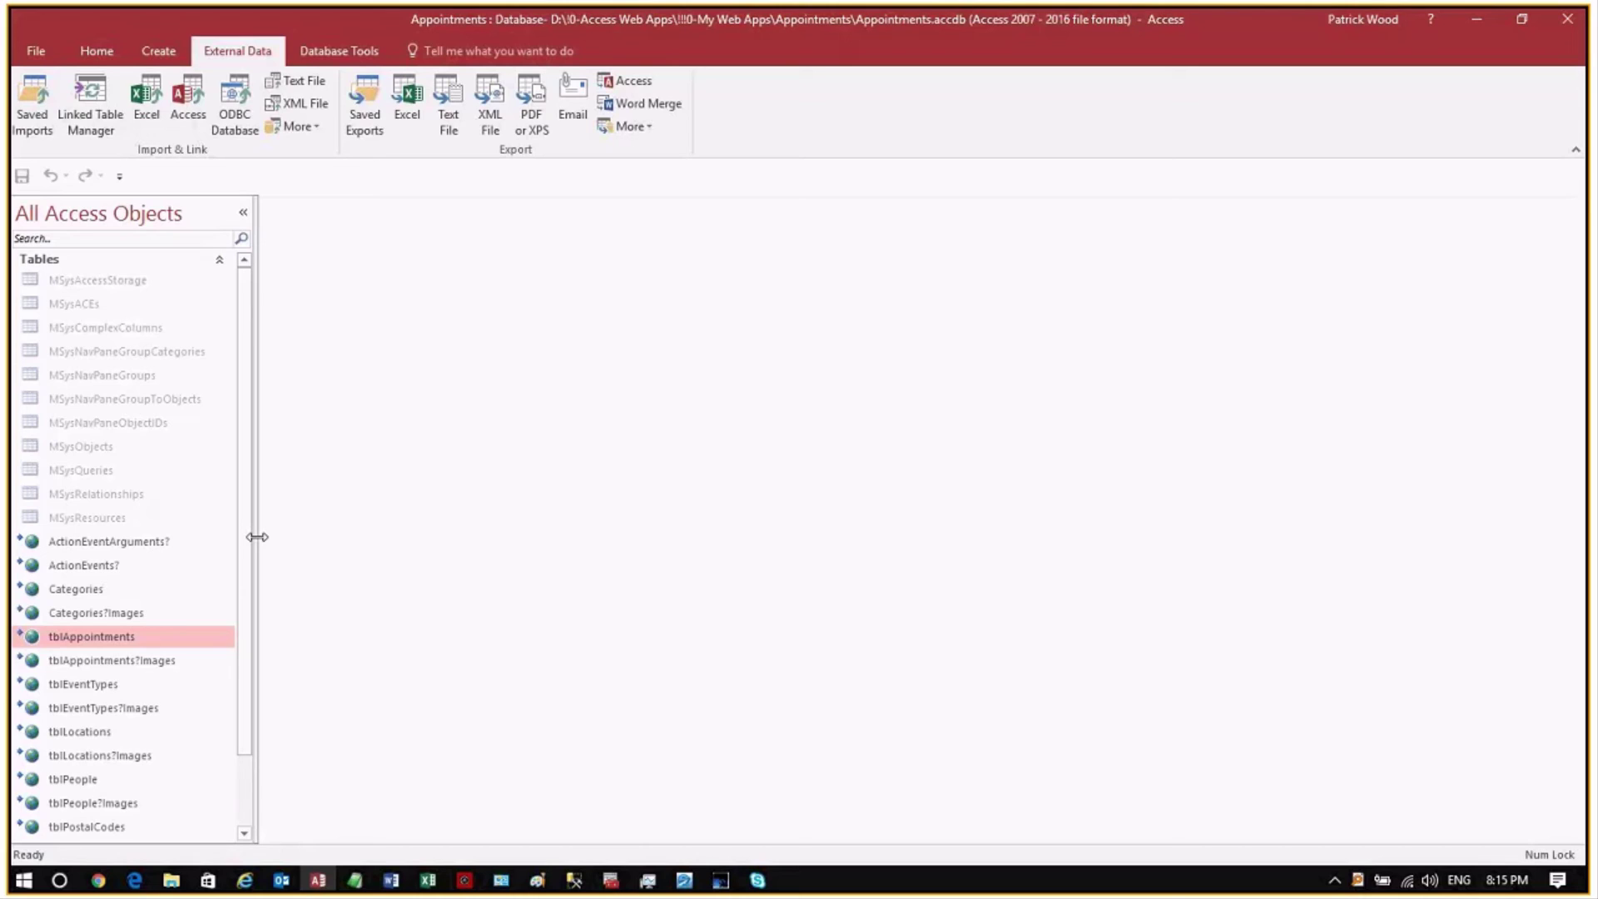
pyautogui.moveTo(257, 537); pyautogui.dragTo(208, 530)
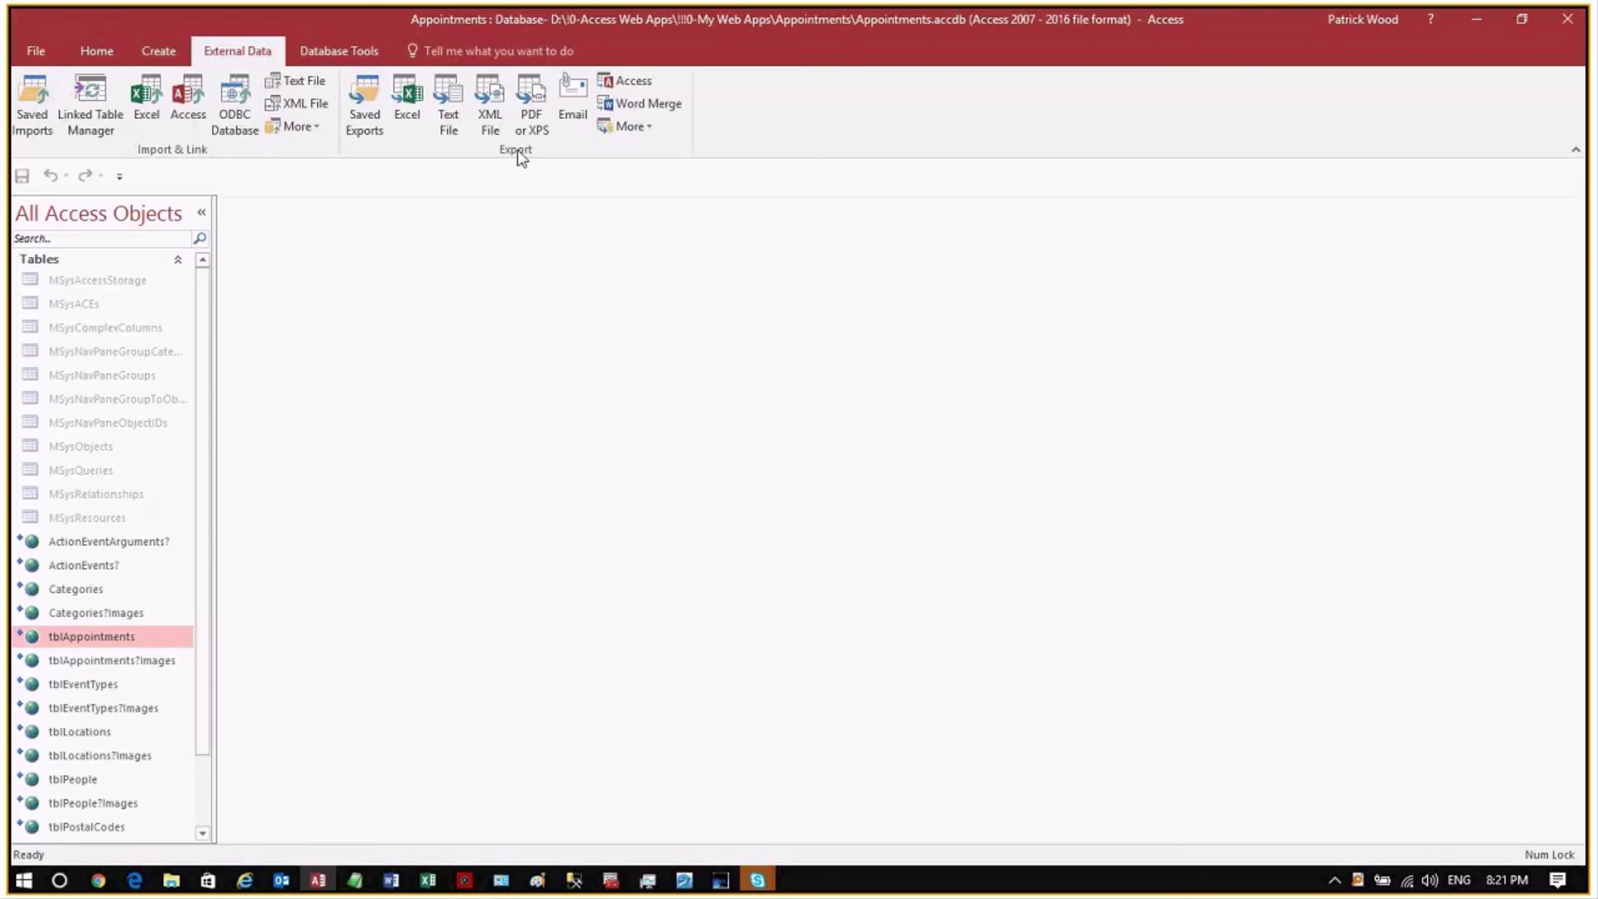
pyautogui.moveTo(726, 12)
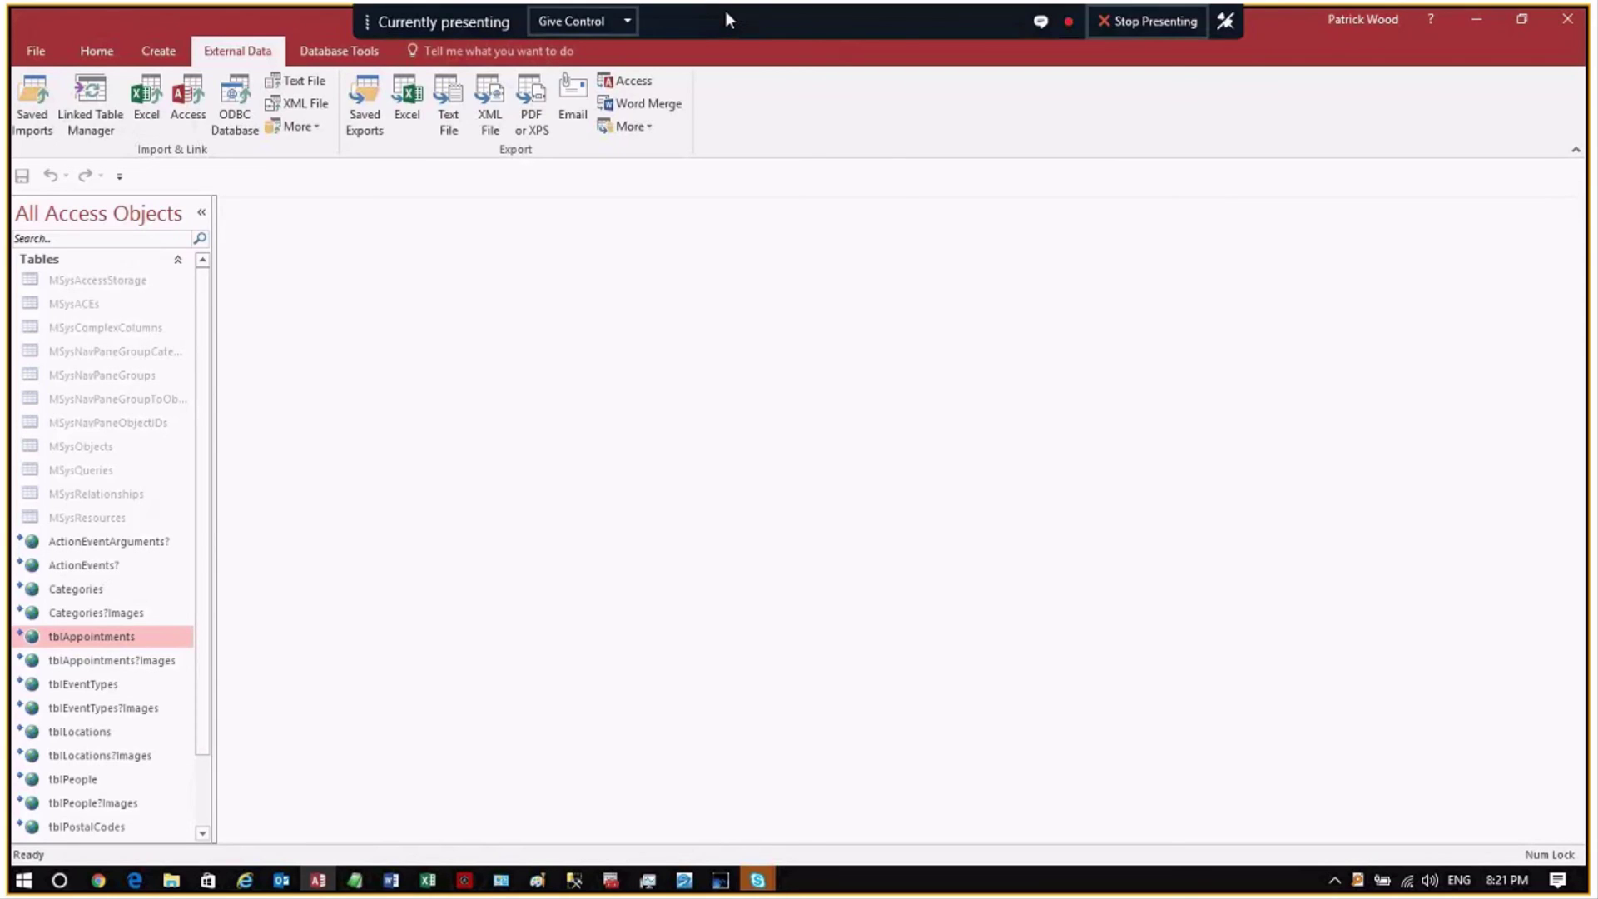